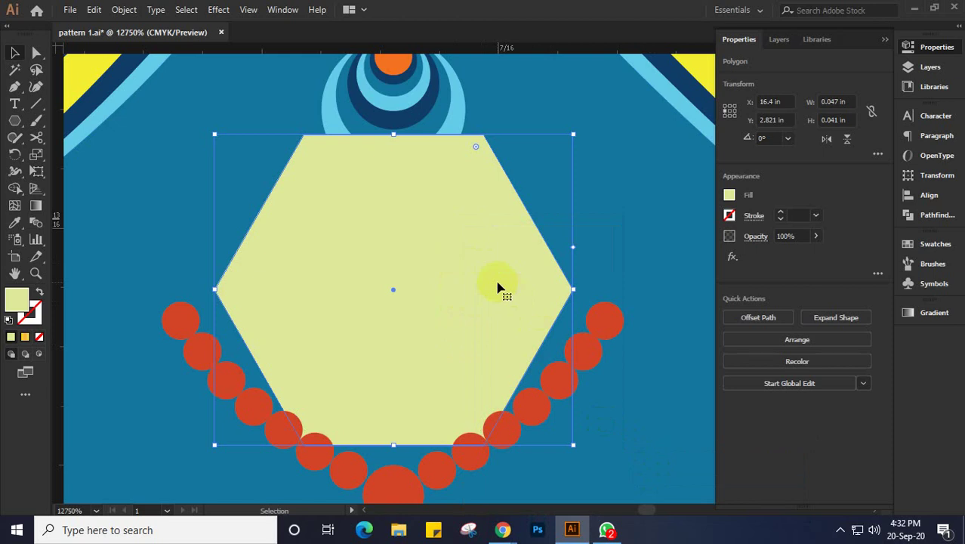
# Send the pale green hexagon one level backward and then to the very back of the stacking order
pyautogui.rightClick(498, 288)
pyautogui.moveTo(540, 443)
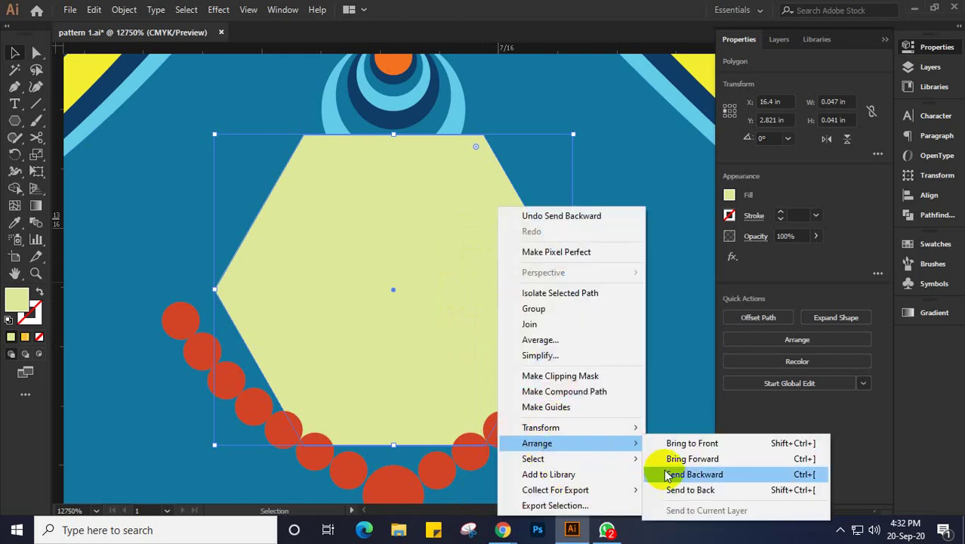
pyautogui.click(667, 474)
pyautogui.rightClick(463, 268)
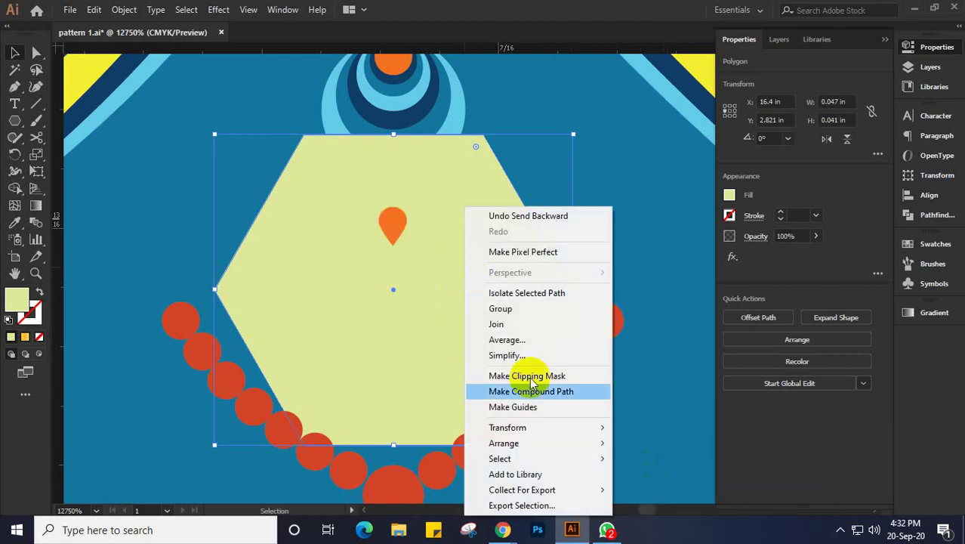
pyautogui.moveTo(538, 443)
pyautogui.click(646, 490)
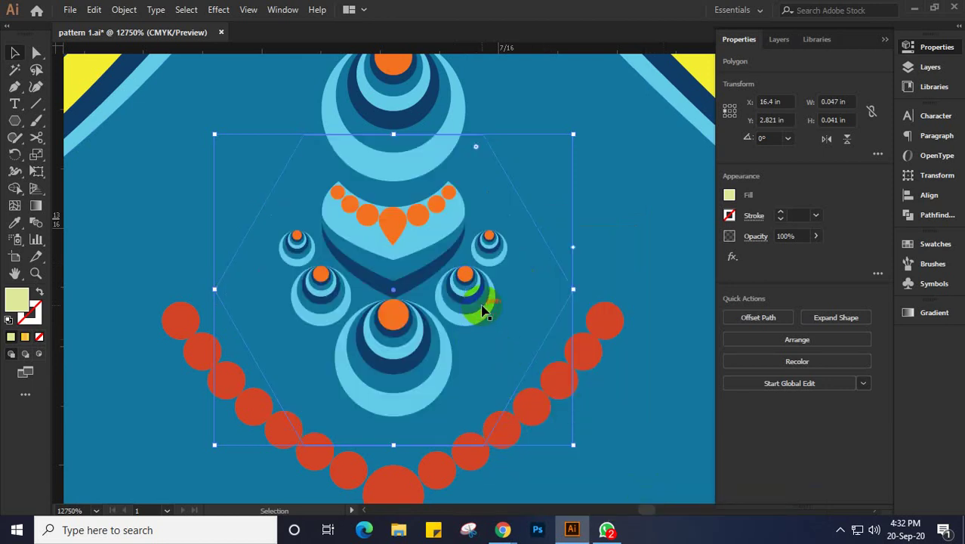
# Bring the hexagon forward two levels and then to the front of the stacking order
pyautogui.rightClick(496, 249)
pyautogui.moveTo(638, 444)
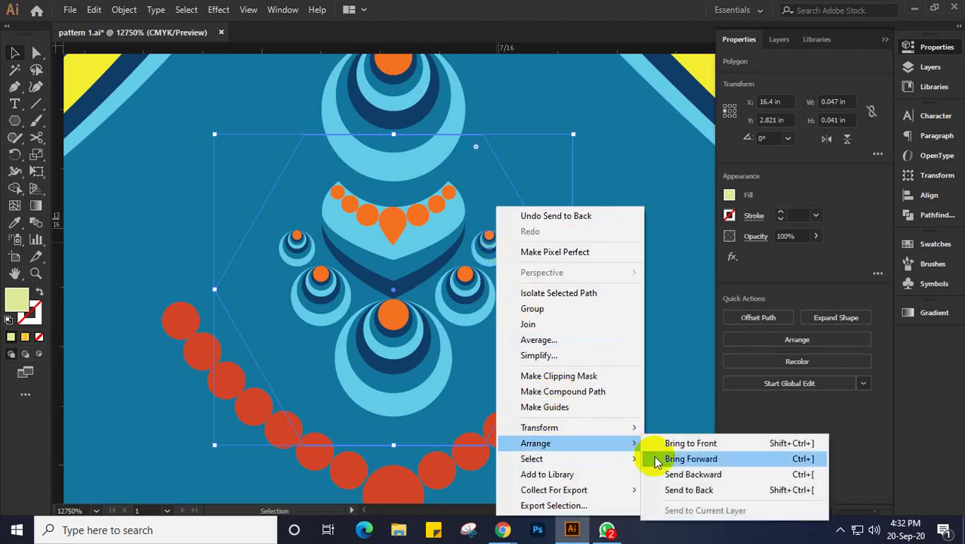
pyautogui.click(660, 461)
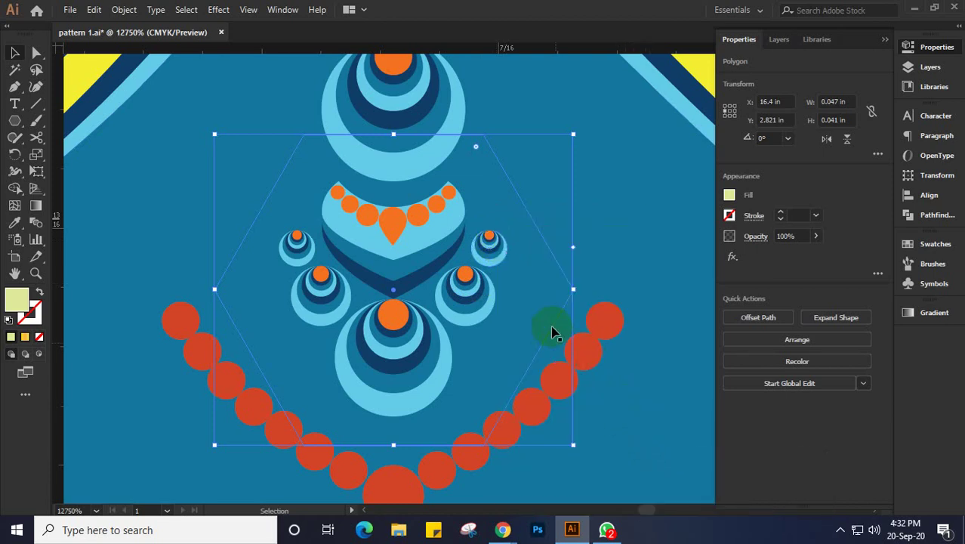
pyautogui.rightClick(521, 244)
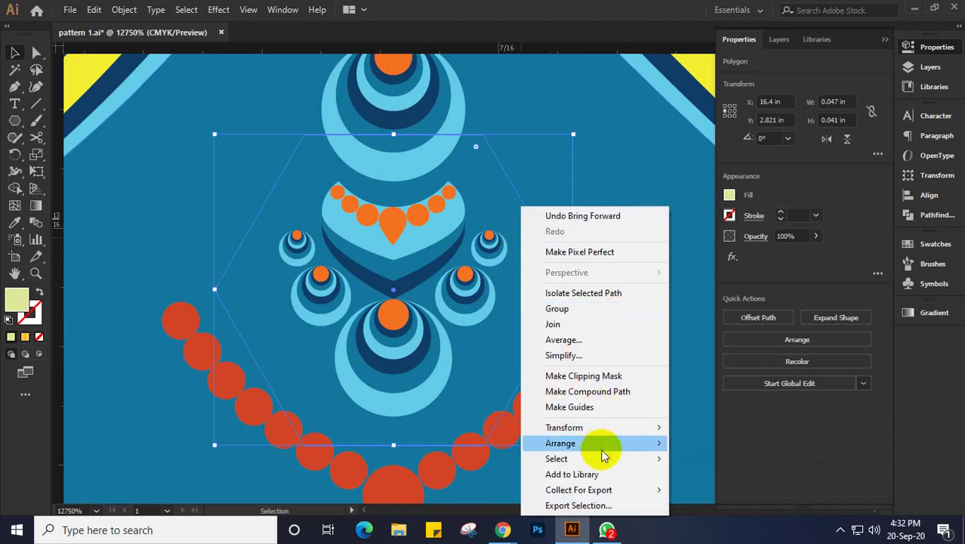
pyautogui.moveTo(613, 445)
pyautogui.click(684, 458)
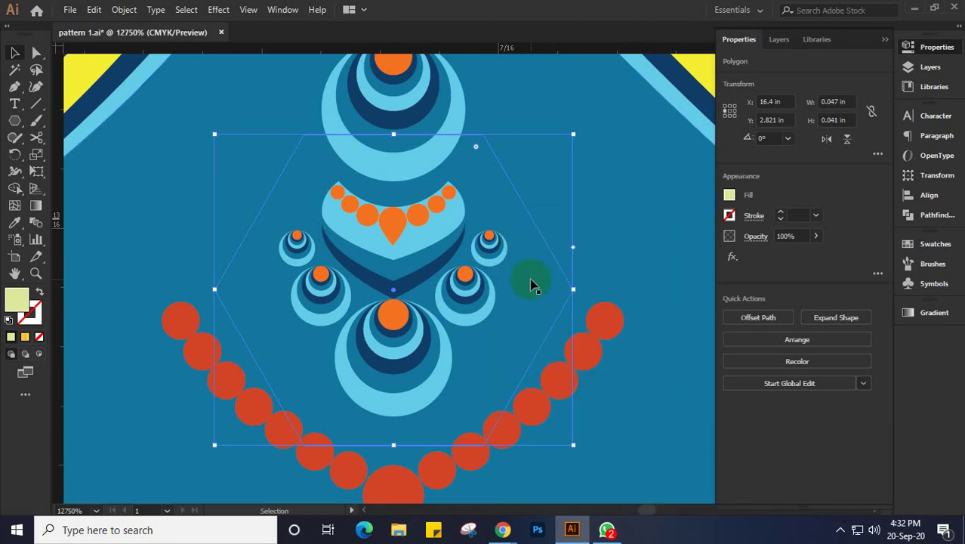
pyautogui.rightClick(506, 217)
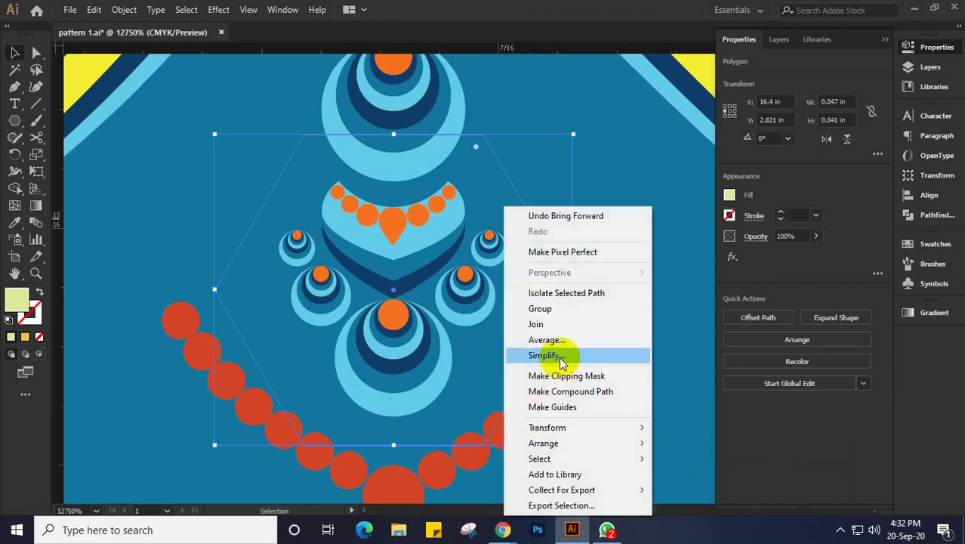
pyautogui.moveTo(559, 442)
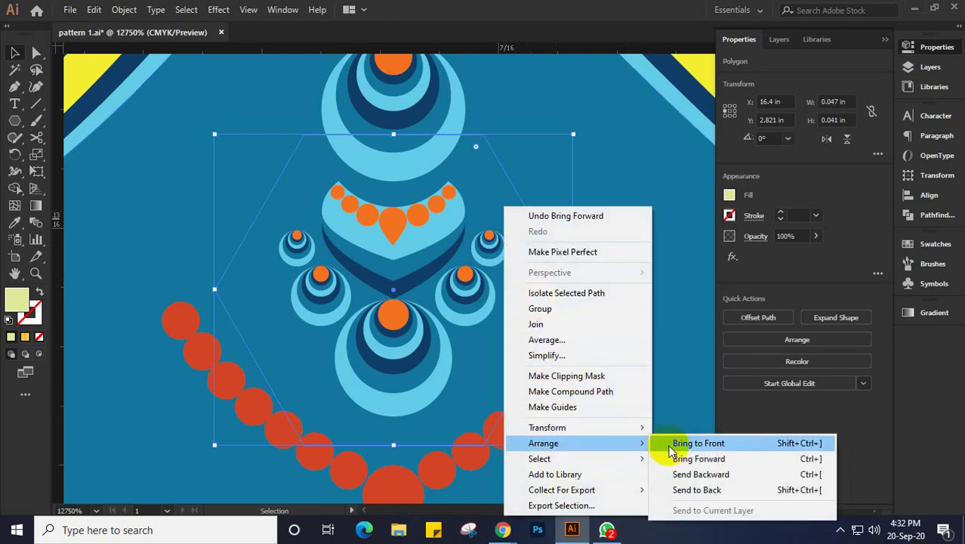
pyautogui.click(672, 443)
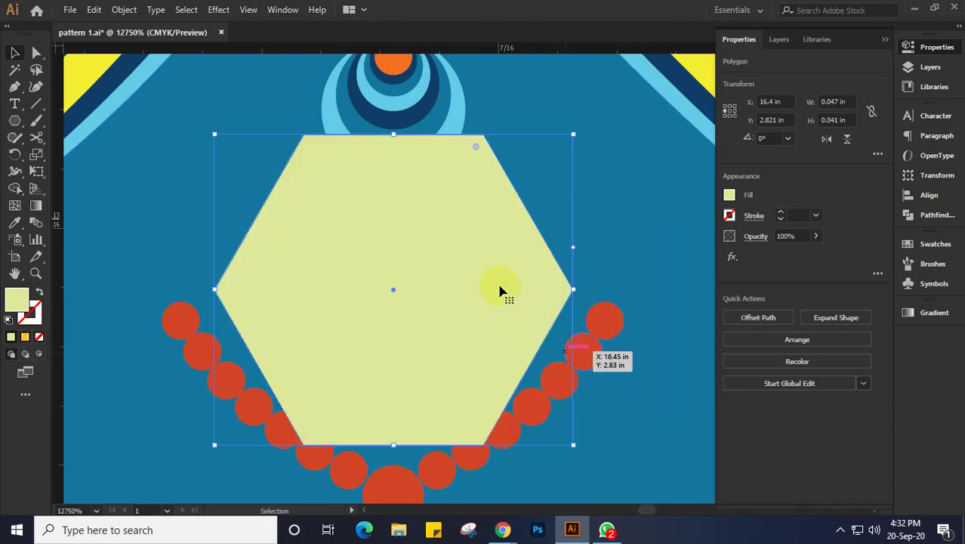
# Move the hexagon to the left, clear of the central motifs, and deselect everything
pyautogui.moveTo(500, 287); pyautogui.dragTo(324, 281)
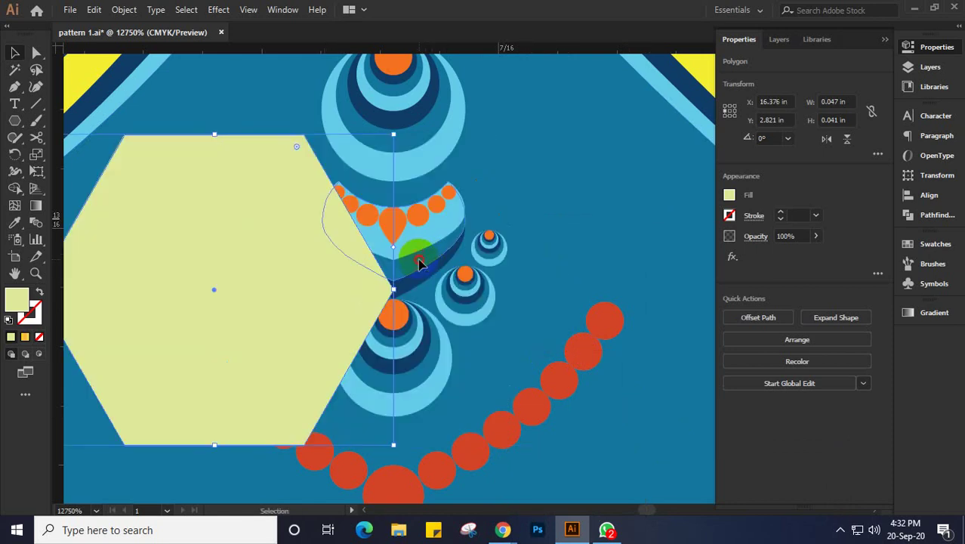
pyautogui.click(418, 258)
pyautogui.moveTo(370, 315); pyautogui.dragTo(174, 332)
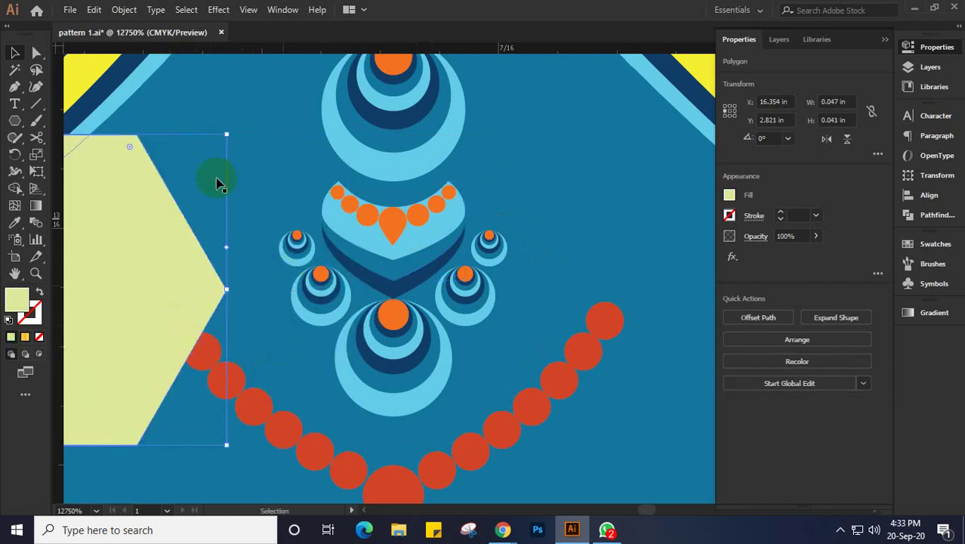
pyautogui.moveTo(89, 65); pyautogui.dragTo(163, 109)
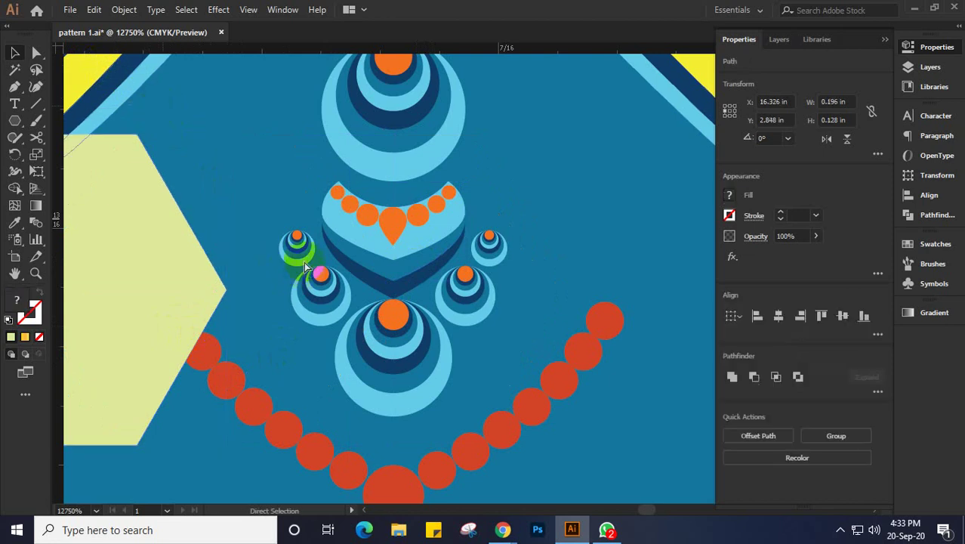
pyautogui.click(280, 200)
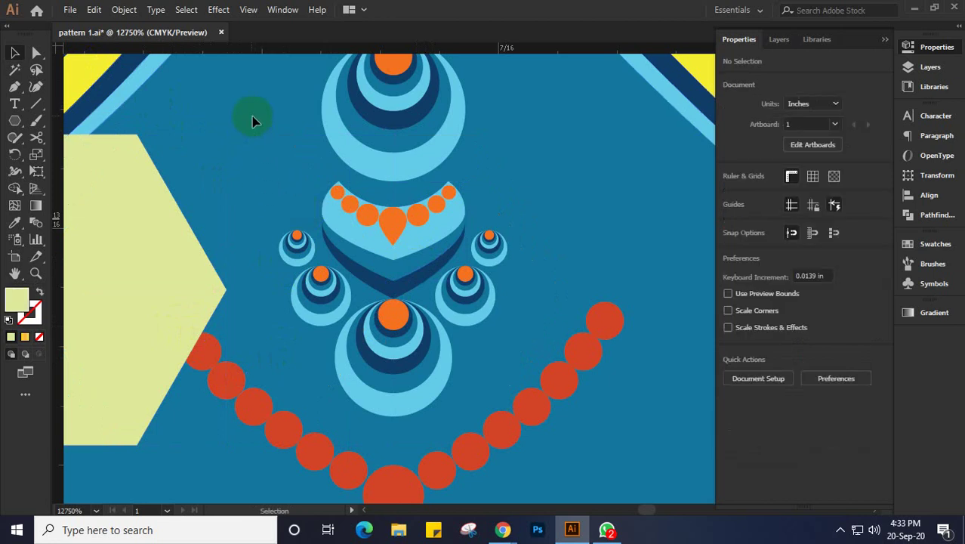
# Group the central motifs together with the red bead chain and bring the group to the front
pyautogui.moveTo(251, 115); pyautogui.dragTo(579, 439)
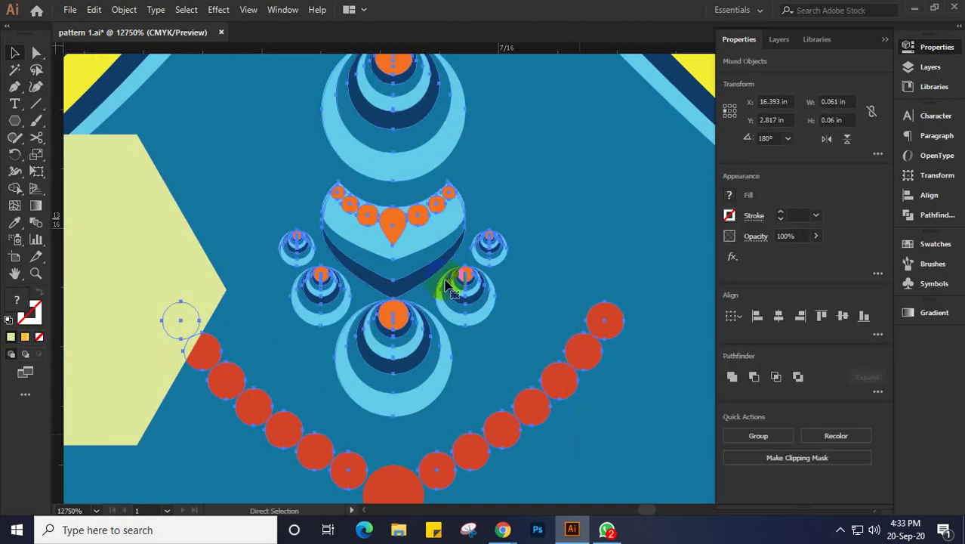
pyautogui.hotkey('ctrl', 'g')
pyautogui.rightClick(432, 243)
pyautogui.moveTo(528, 416)
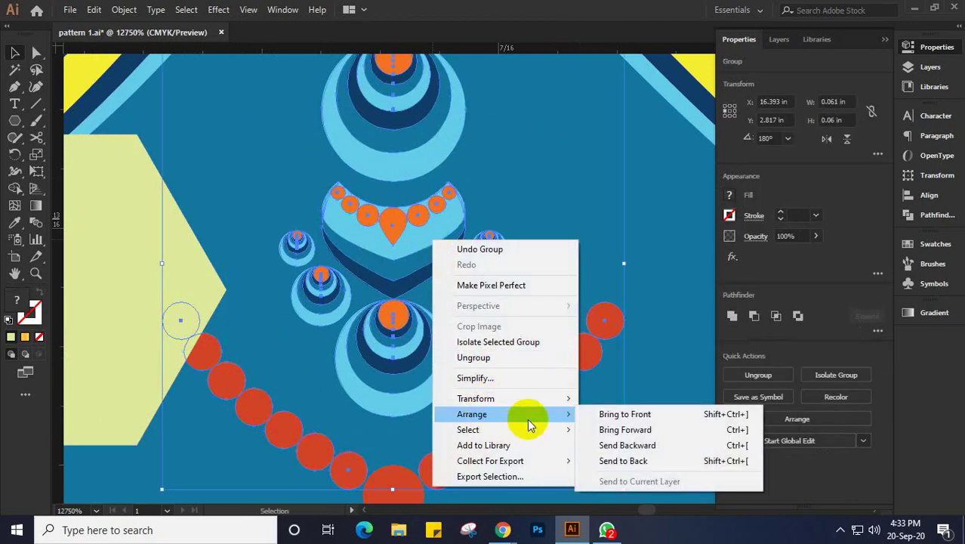
pyautogui.click(605, 417)
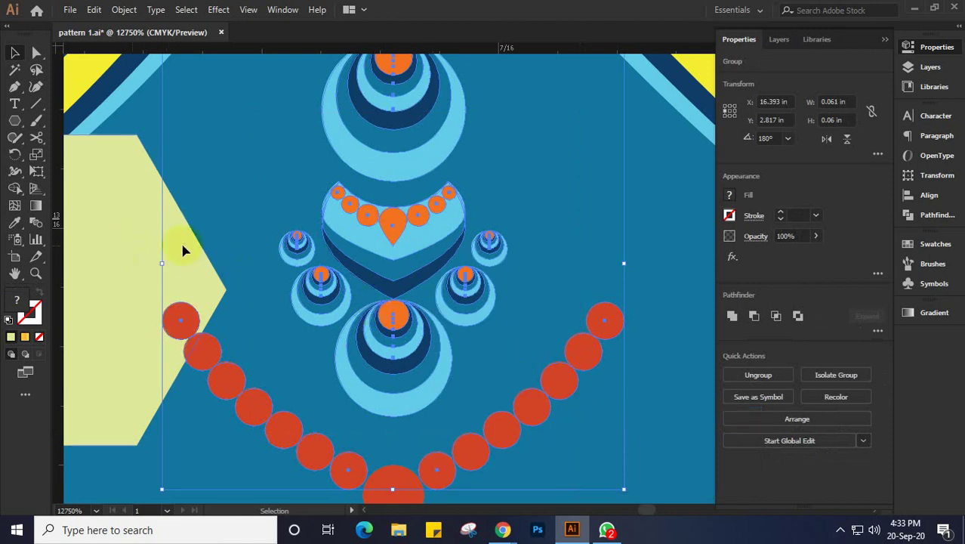
# Move the hexagon back to the centre, behind the grouped motifs and inside the red bead chain
pyautogui.click(117, 220)
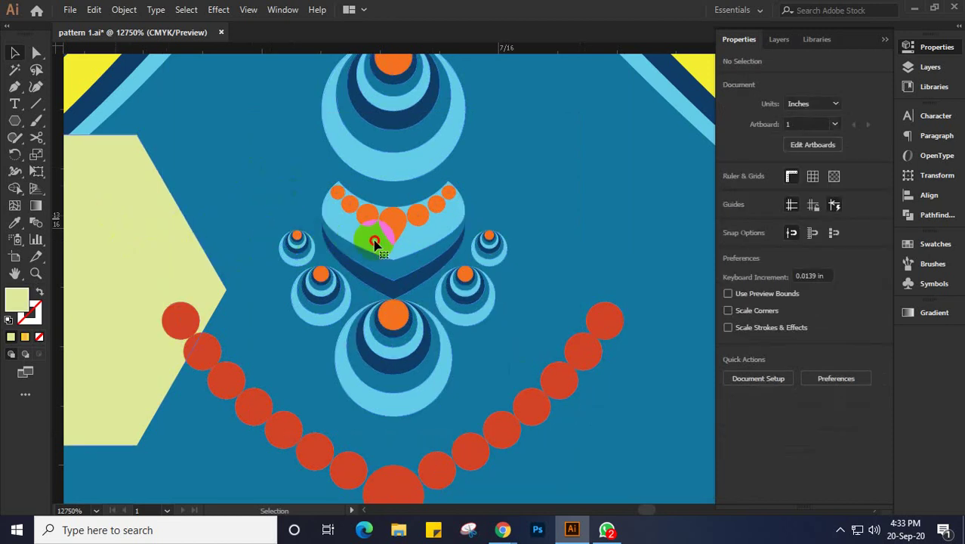
pyautogui.moveTo(419, 240); pyautogui.dragTo(453, 233)
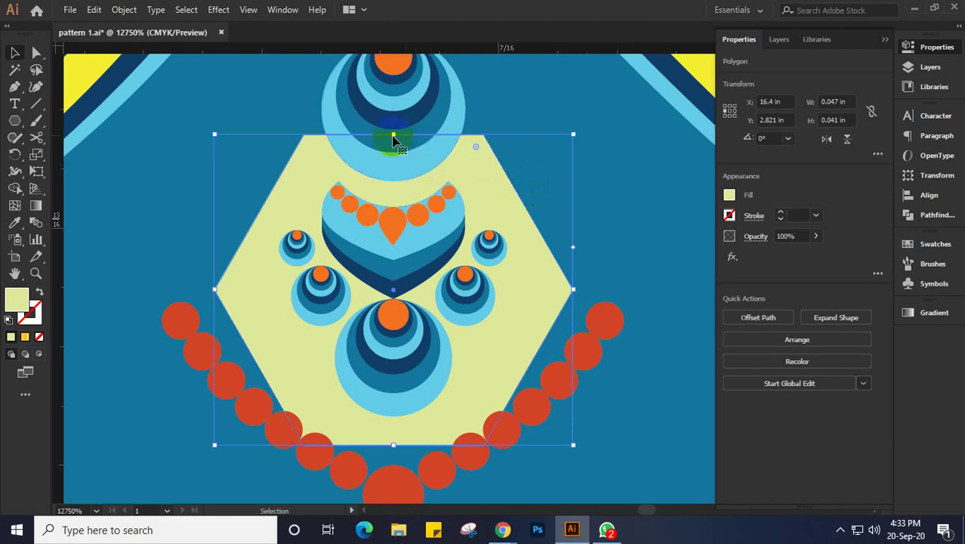
# Curve the hexagon's top edge around the large circle motif with the Curvature tool and pull both top corners slightly inward
pyautogui.click(36, 56)
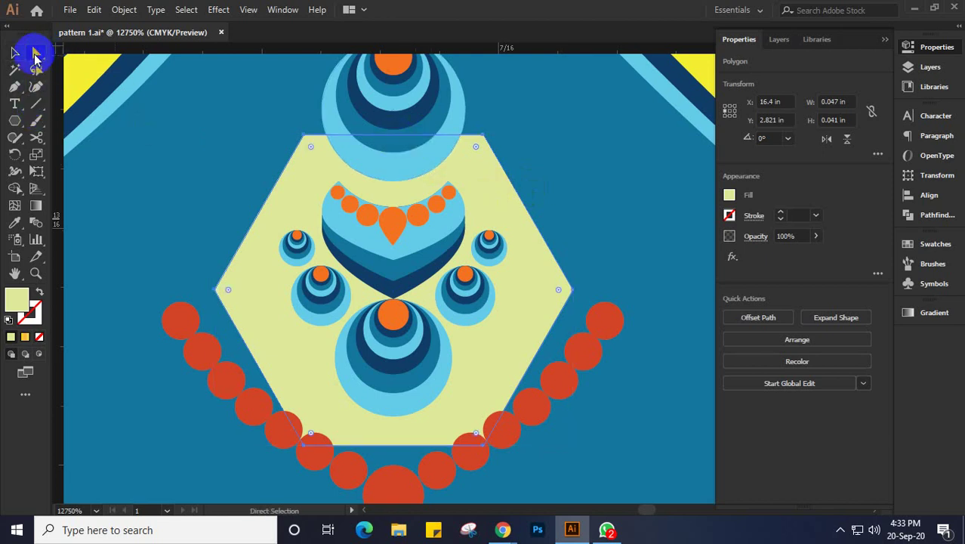
pyautogui.click(35, 86)
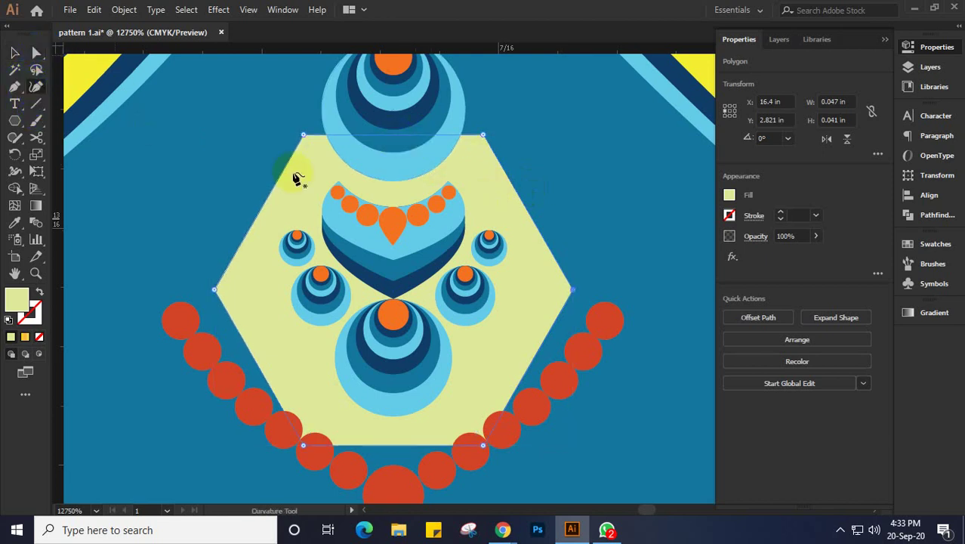
pyautogui.moveTo(394, 140); pyautogui.dragTo(391, 192)
pyautogui.click(483, 136)
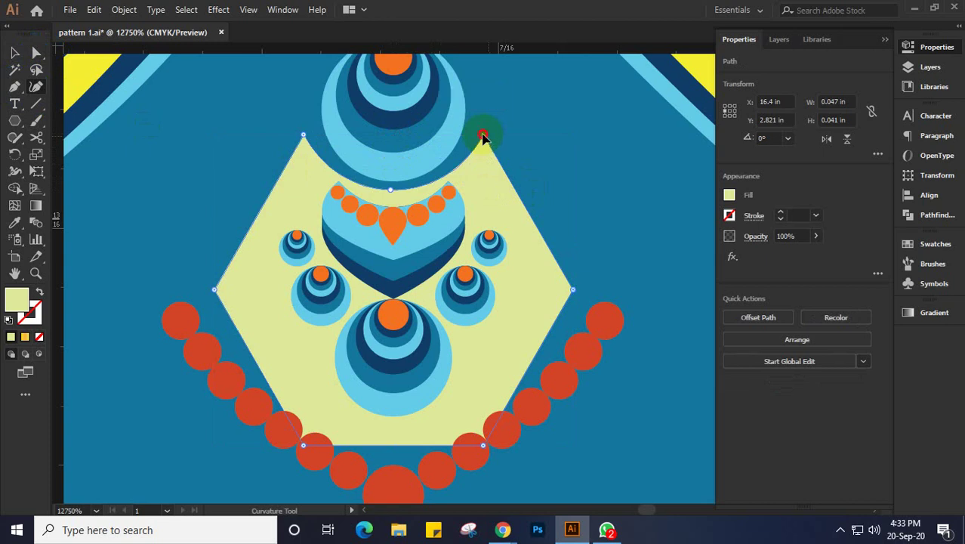
pyautogui.moveTo(483, 137); pyautogui.dragTo(473, 130)
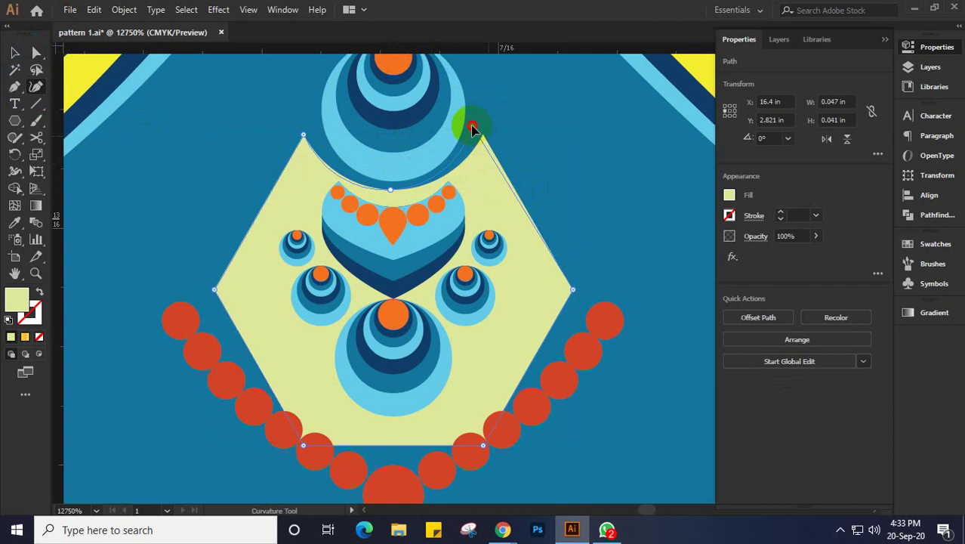
pyautogui.moveTo(471, 129); pyautogui.dragTo(472, 123)
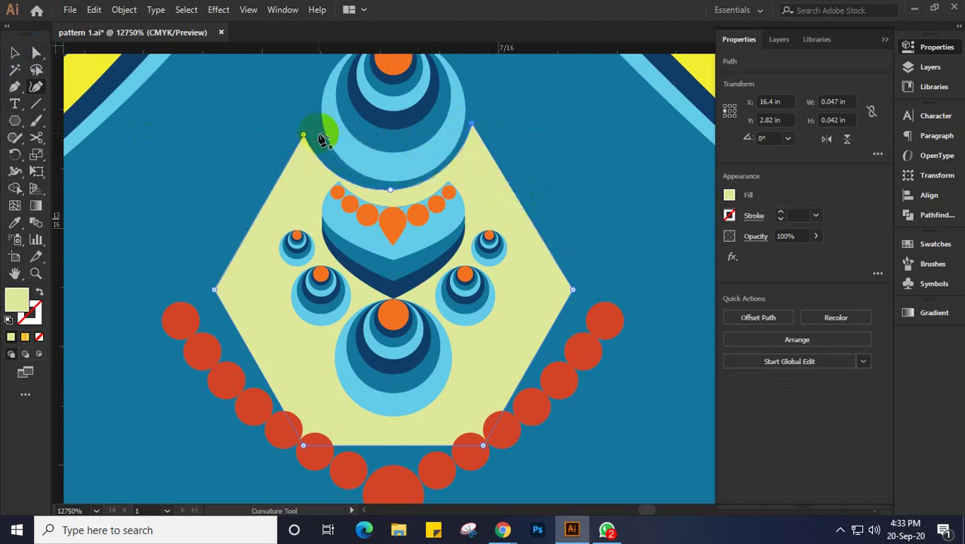
pyautogui.moveTo(306, 141); pyautogui.dragTo(316, 129)
pyautogui.click(371, 248)
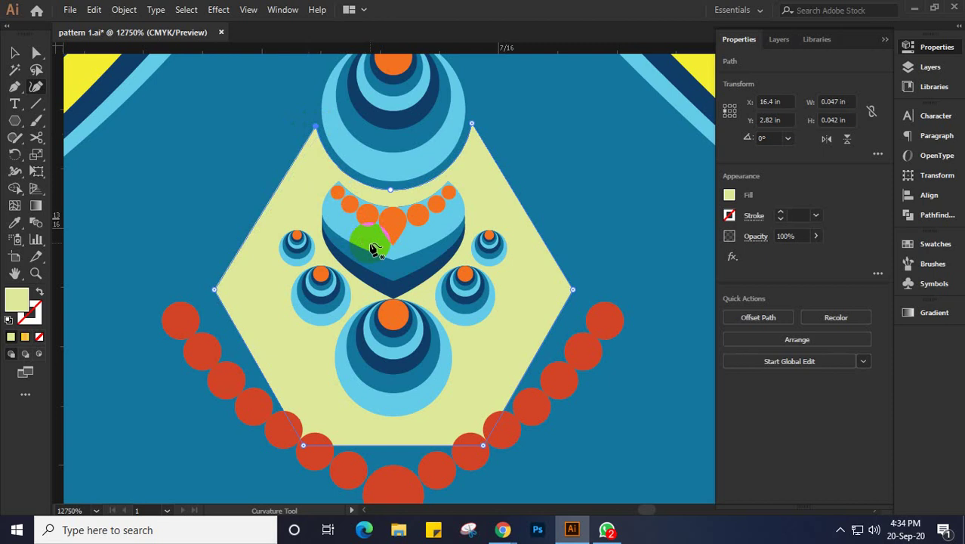
pyautogui.click(217, 243)
pyautogui.click(258, 385)
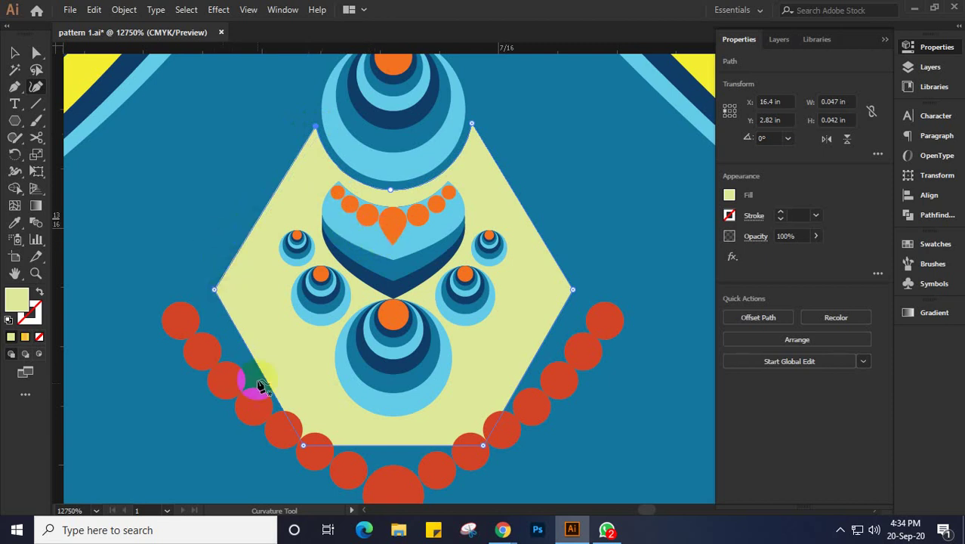
pyautogui.click(242, 331)
pyautogui.click(320, 455)
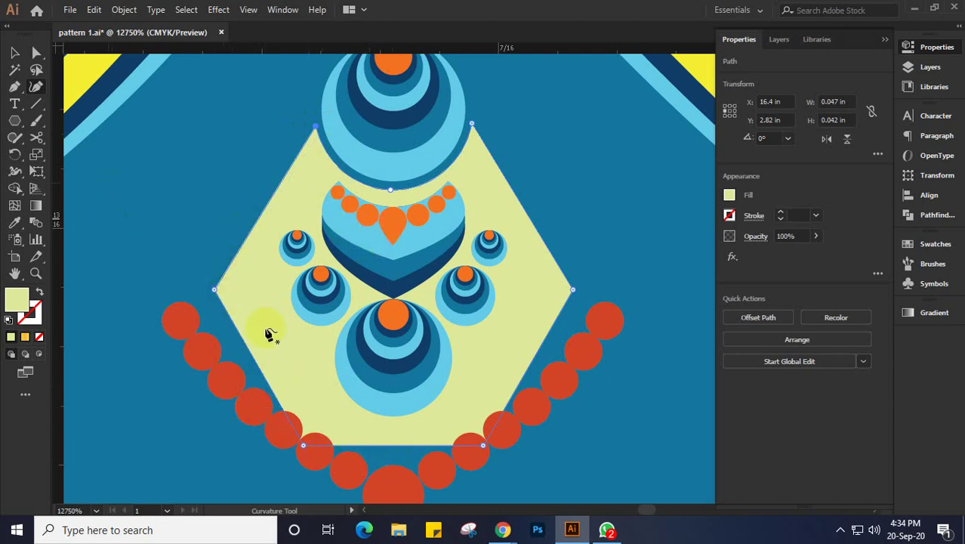
pyautogui.click(312, 447)
# Delete the shape's lower-left anchor point and move the lower-right anchor to the bottom centre, just above the large red bead
pyautogui.press('ctrl')
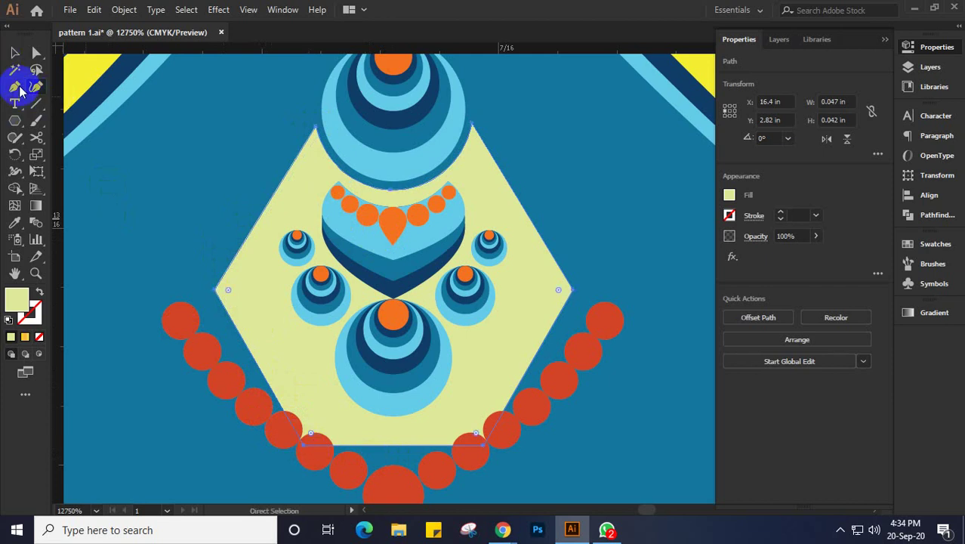
pyautogui.moveTo(21, 90); pyautogui.dragTo(97, 117)
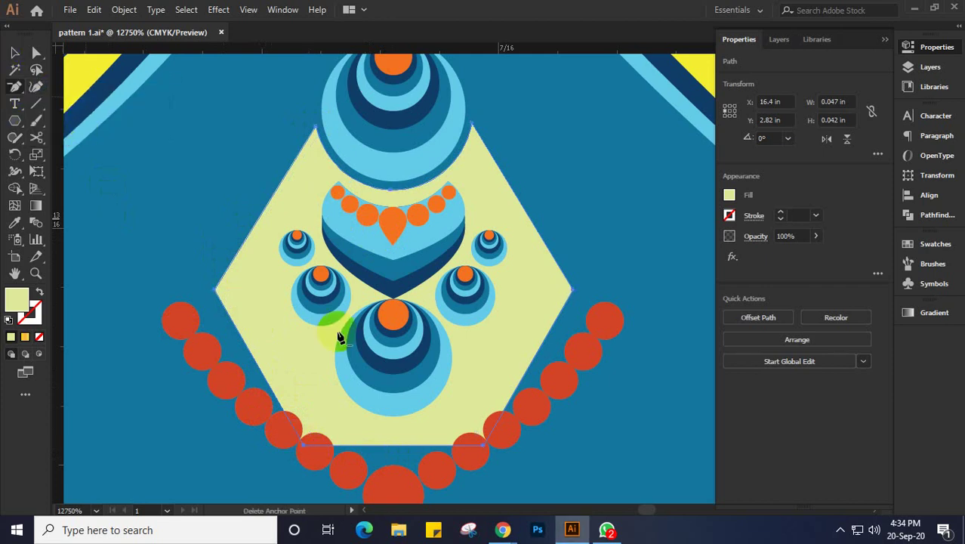
pyautogui.click(305, 447)
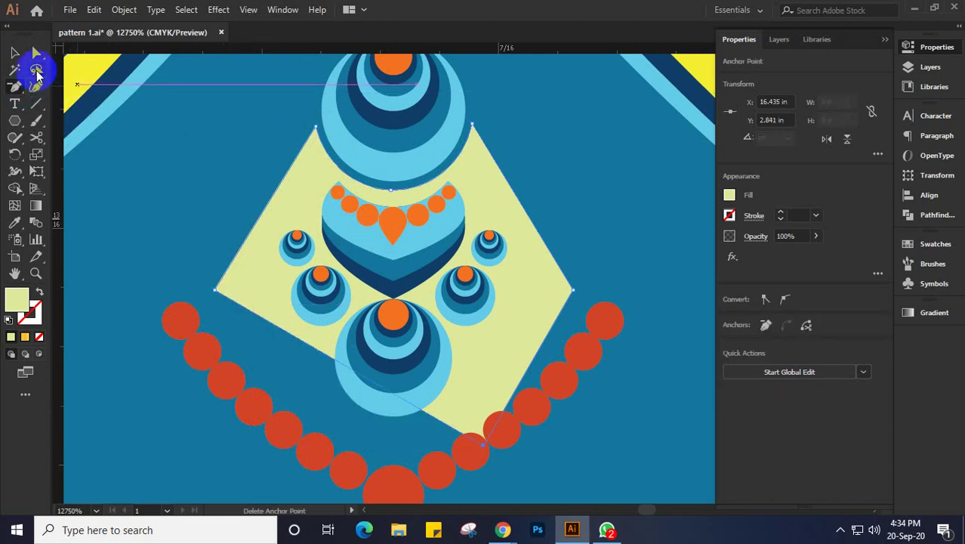
pyautogui.click(34, 85)
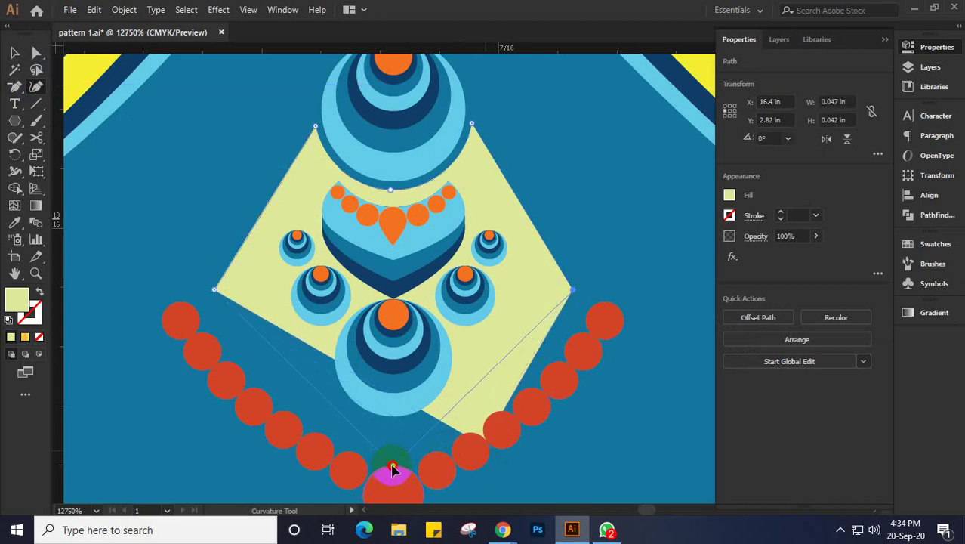
pyautogui.click(393, 466)
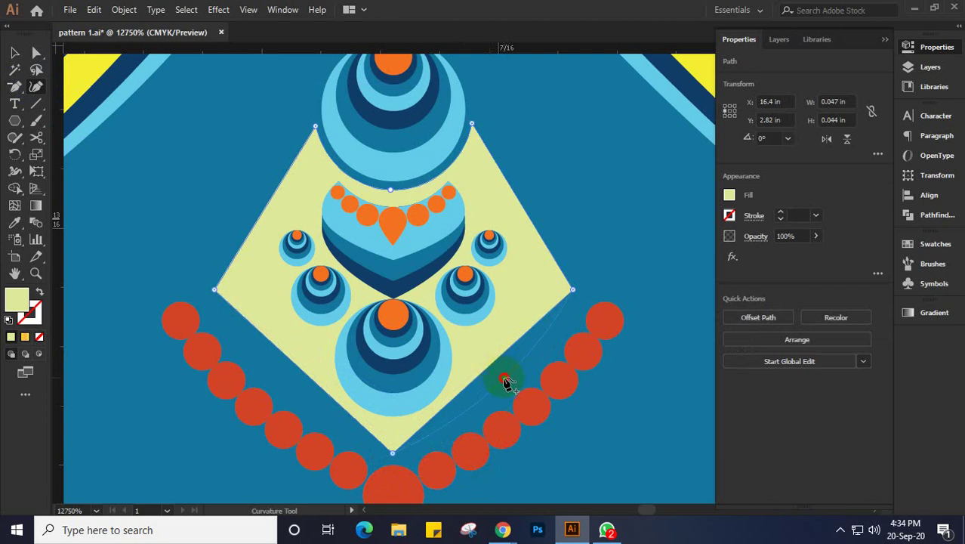
# Bow both lower edges of the shape outward along the bead chain and pull its left corner slightly up and outward
pyautogui.click(500, 378)
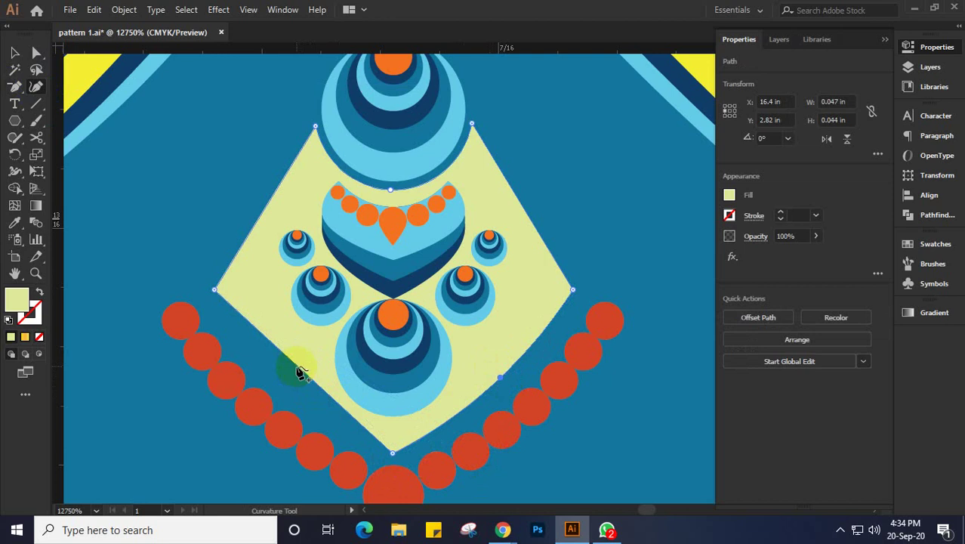
pyautogui.moveTo(300, 372); pyautogui.dragTo(281, 382)
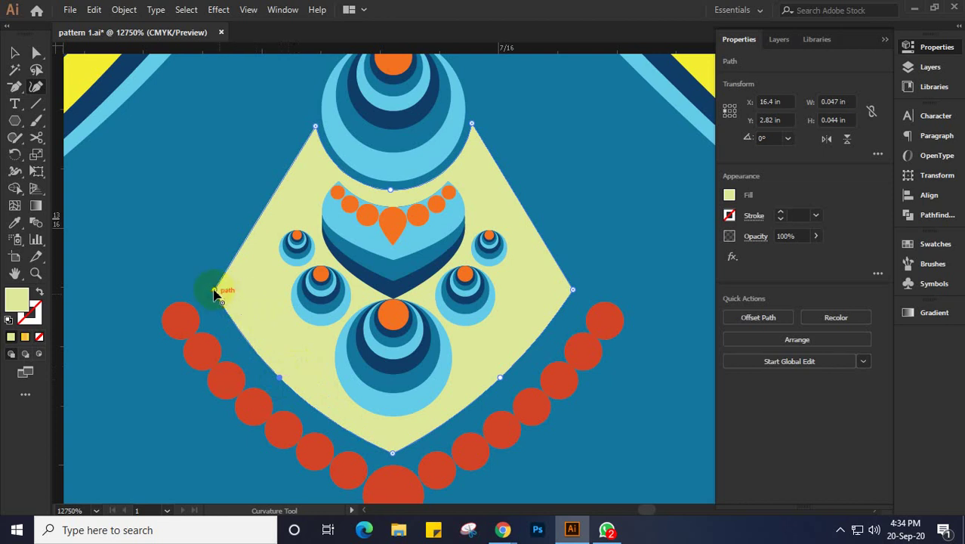
pyautogui.moveTo(215, 291); pyautogui.dragTo(204, 277)
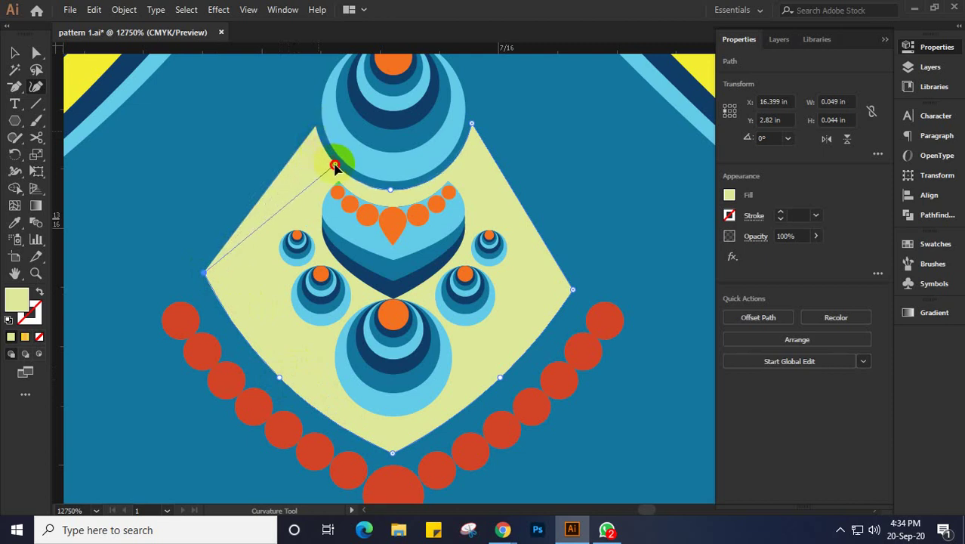
# Pull the pale green shape's two top corners down along the large circle motif's rim and its right corner slightly up and outward
pyautogui.click(337, 166)
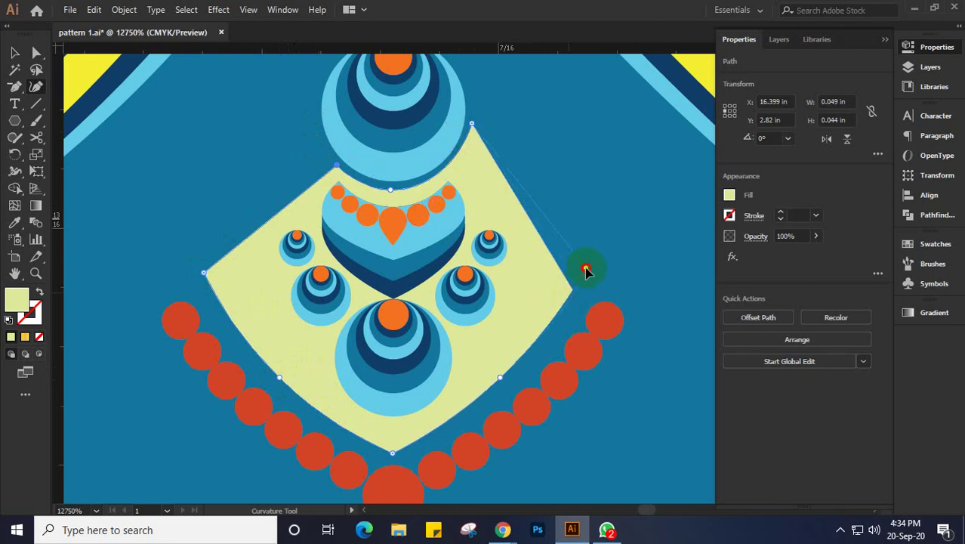
pyautogui.click(587, 270)
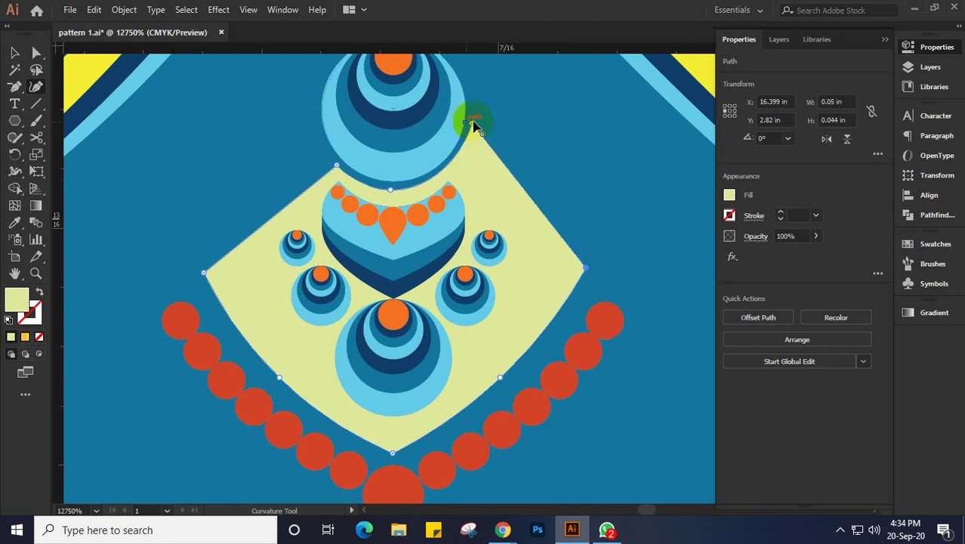
pyautogui.moveTo(474, 127); pyautogui.dragTo(452, 164)
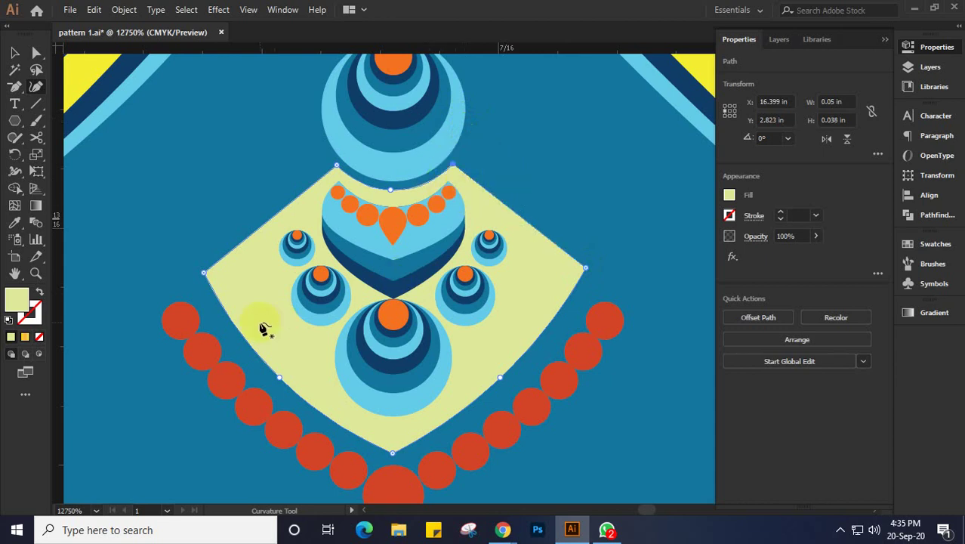
pyautogui.click(15, 52)
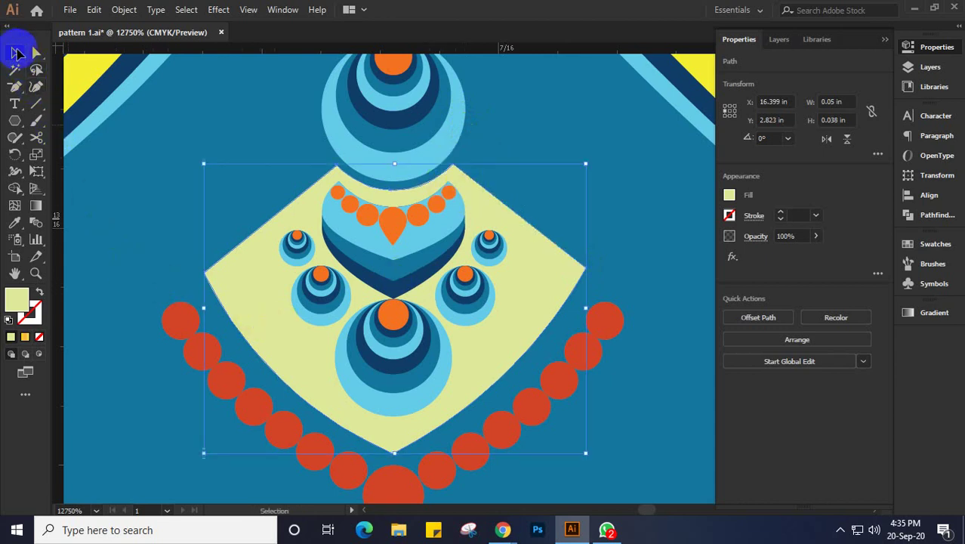
pyautogui.click(181, 165)
# Add a smaller concentric copy, about 0.009 in wide, inside the navy circle below the red pendant and fill it light blue
pyautogui.hotkey('ctrl', '-')
pyautogui.hotkey('ctrl', '-')
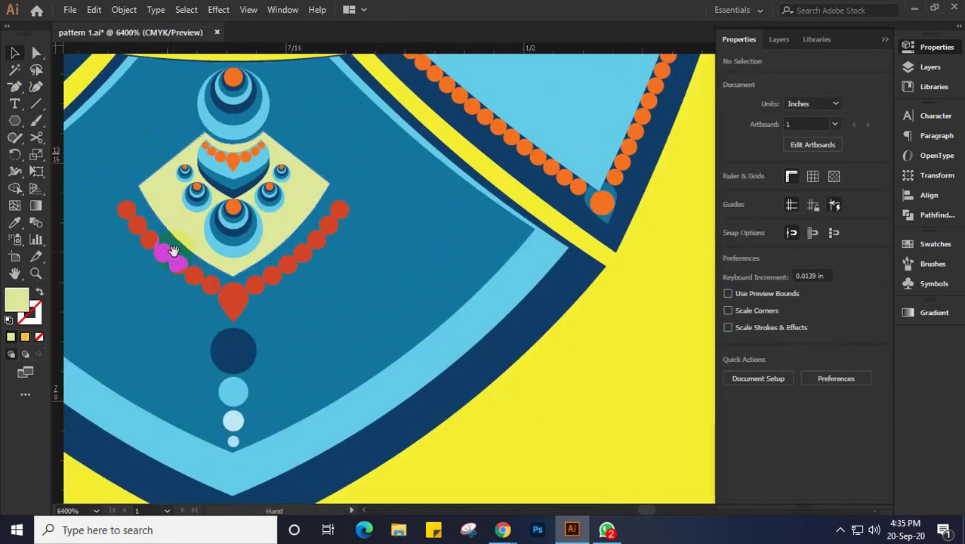
pyautogui.moveTo(172, 249); pyautogui.dragTo(408, 383)
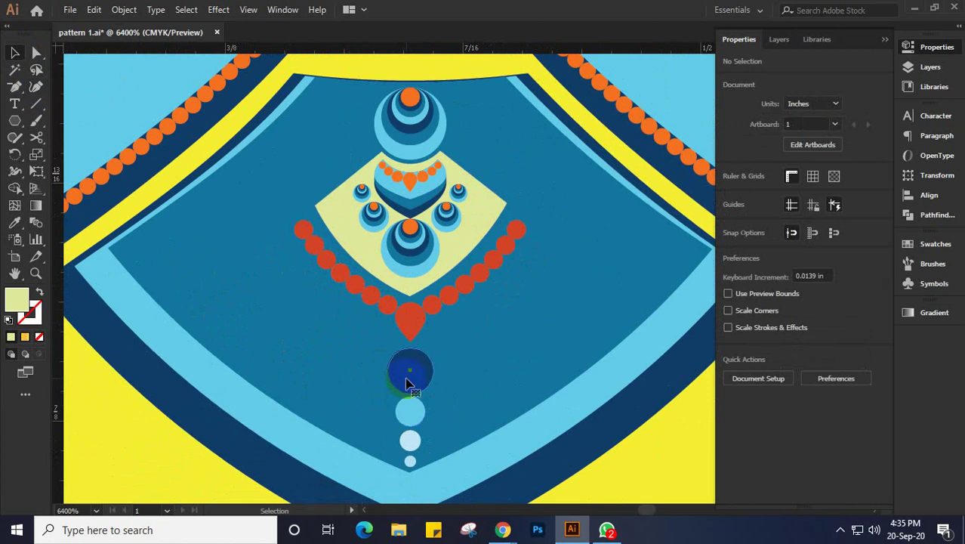
pyautogui.click(408, 383)
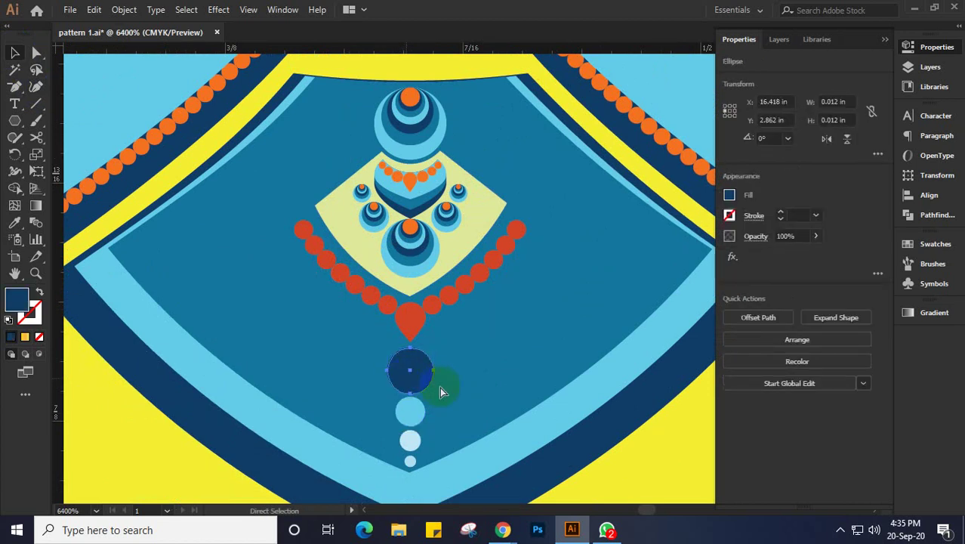
pyautogui.press('v')
pyautogui.moveTo(436, 396)
pyautogui.mouseDown()
pyautogui.moveTo(423, 394)
pyautogui.moveTo(437, 390)
pyautogui.mouseUp()
pyautogui.press('i')
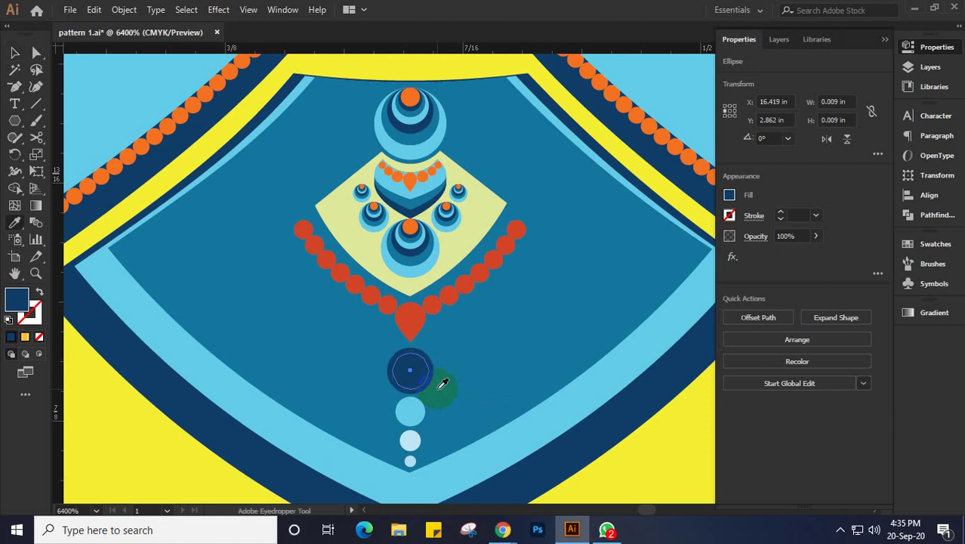
pyautogui.click(410, 407)
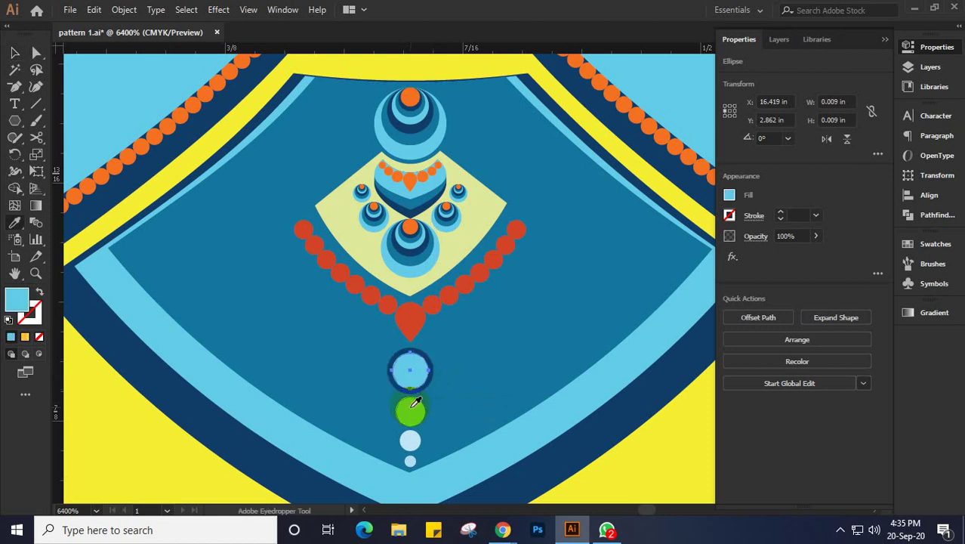
# Add a concentric copy about 0.007 in wide inside the second circle of the column and fill it with the first circle's navy
pyautogui.press('v')
pyautogui.click(412, 421)
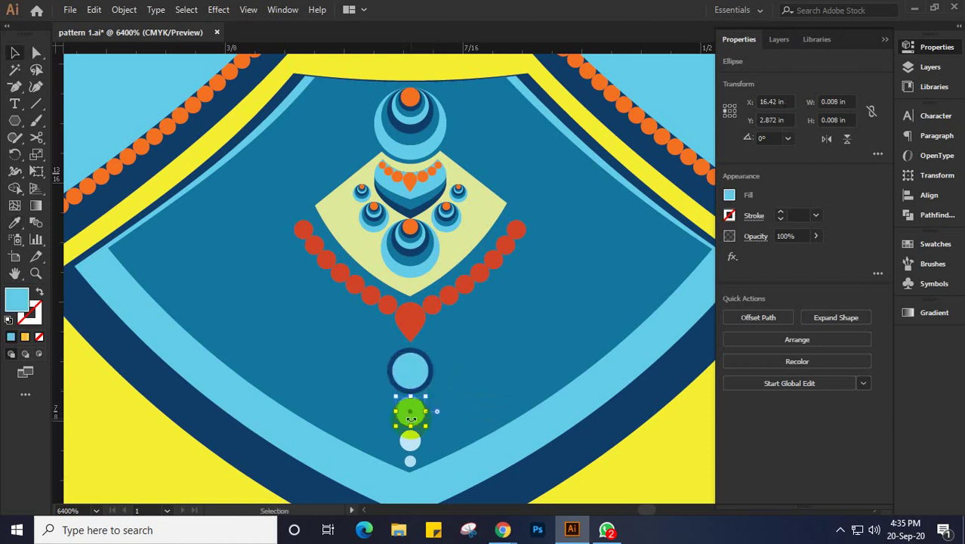
pyautogui.scroll(2, 411, 417)
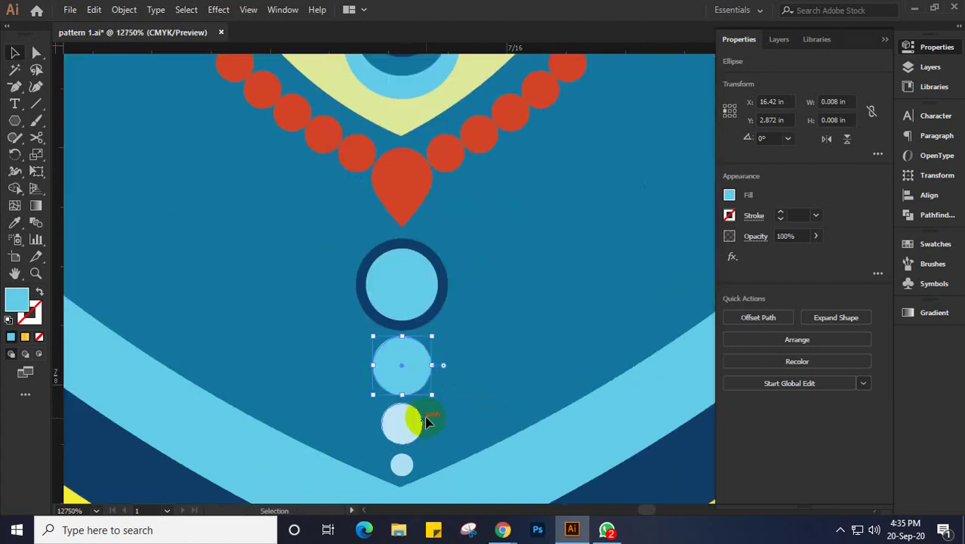
pyautogui.press('a')
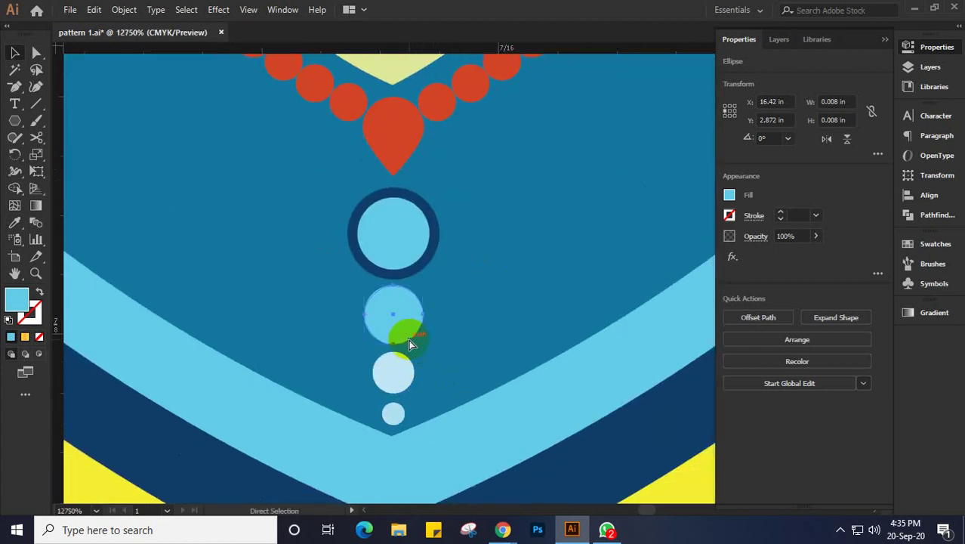
pyautogui.press('v')
pyautogui.press('v')
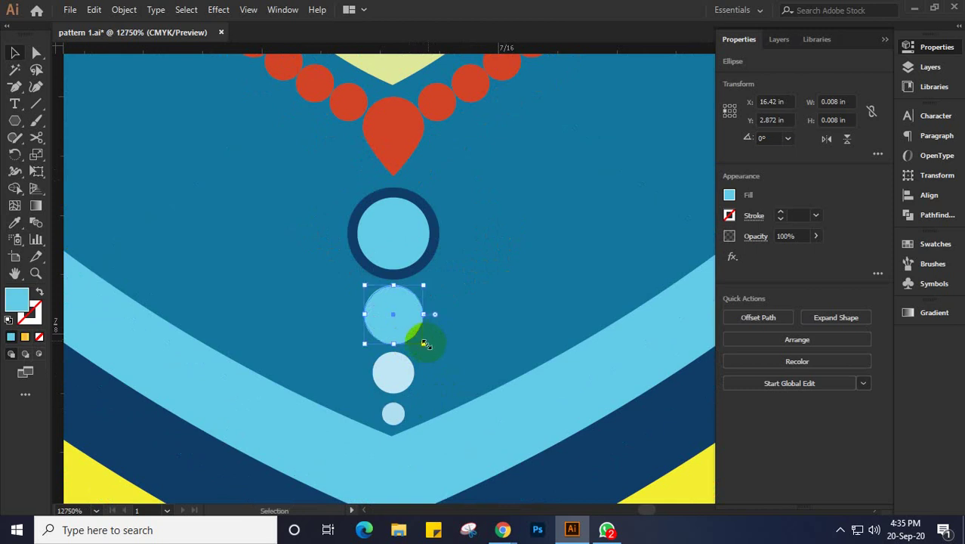
pyautogui.moveTo(423, 342); pyautogui.dragTo(407, 329)
pyautogui.press('i')
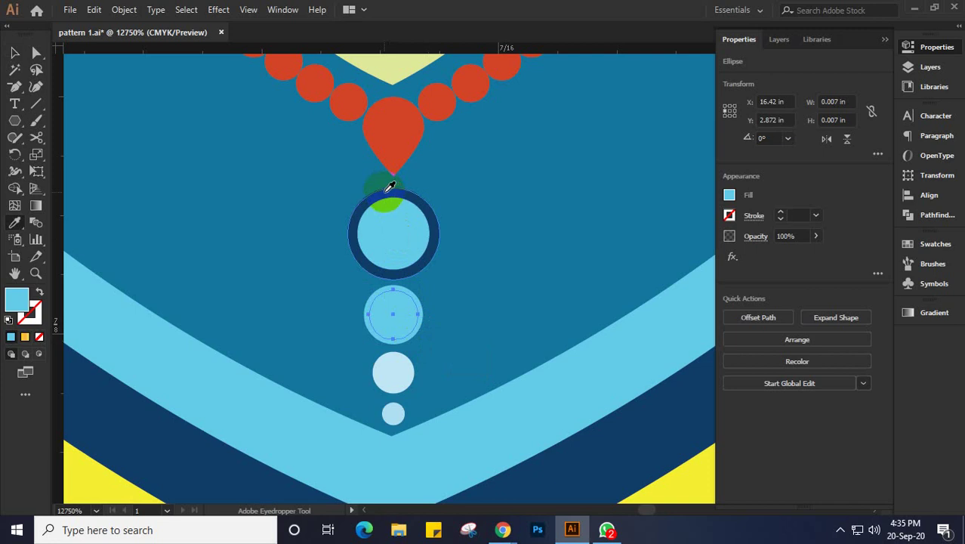
pyautogui.click(390, 186)
# Recolour the third circle of the column navy and add a light blue concentric copy about 0.004 in wide inside it
pyautogui.press('v')
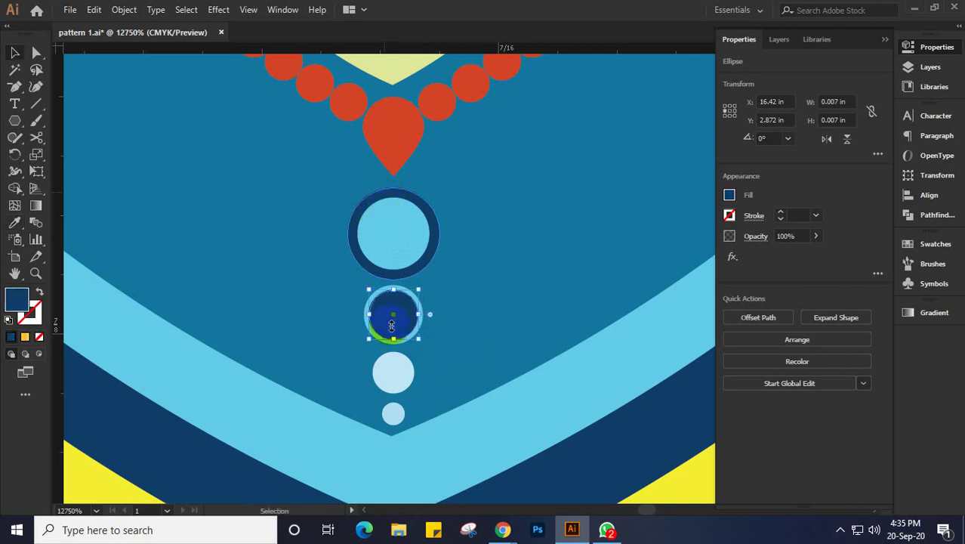
pyautogui.click(394, 375)
pyautogui.press('i')
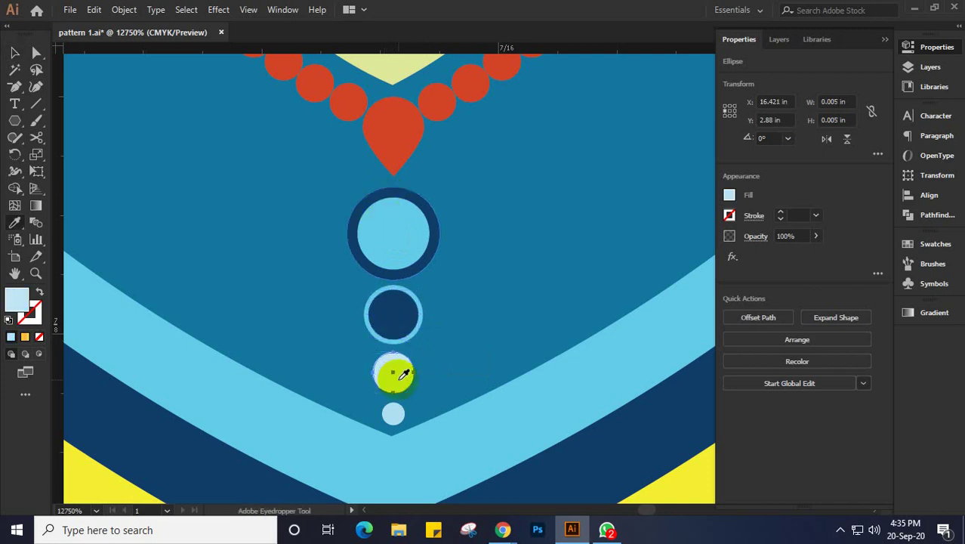
pyautogui.click(402, 186)
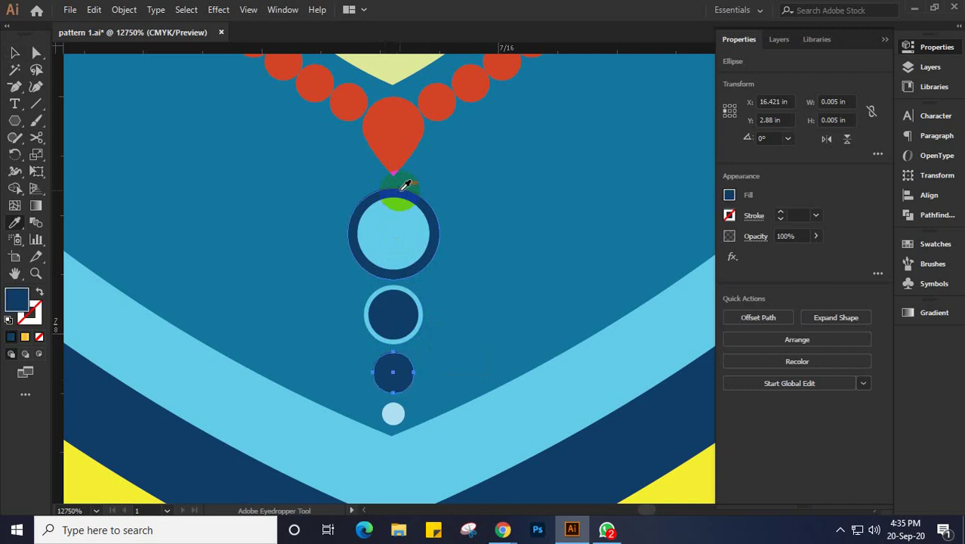
pyautogui.press('v')
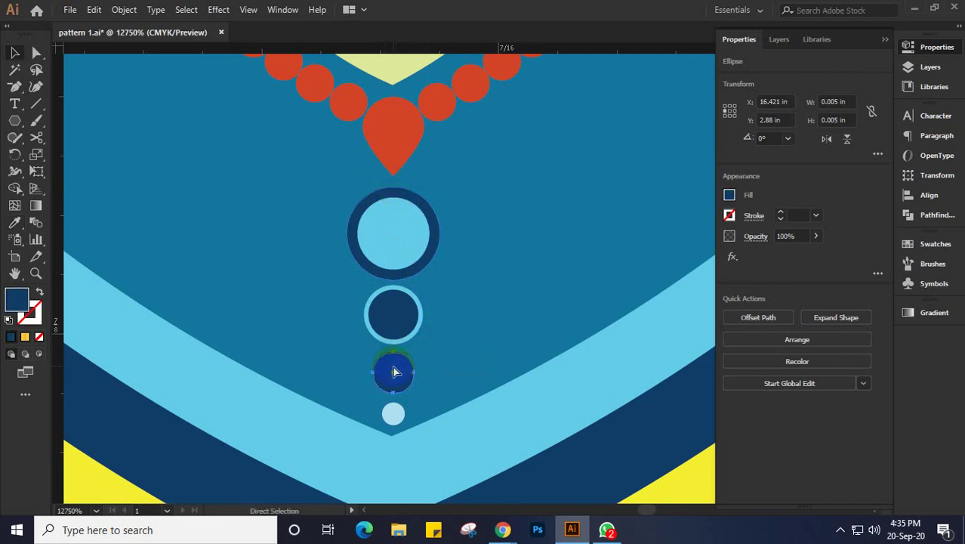
pyautogui.click(408, 382)
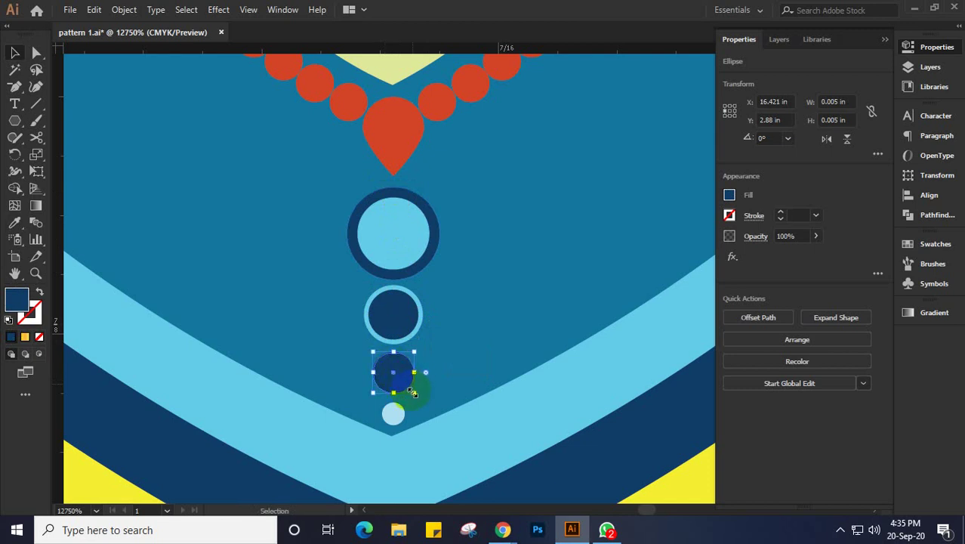
pyautogui.moveTo(411, 392); pyautogui.dragTo(414, 388)
pyautogui.press('i')
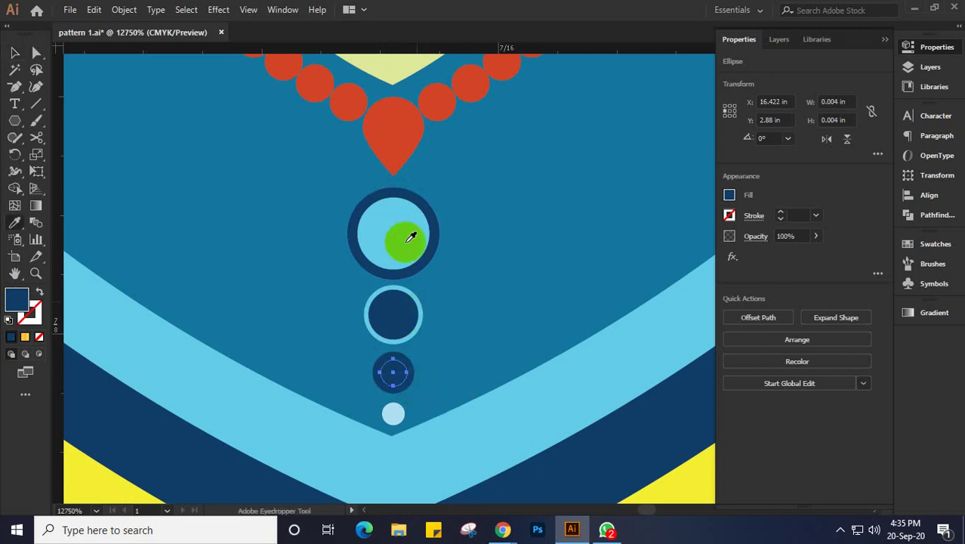
pyautogui.click(405, 218)
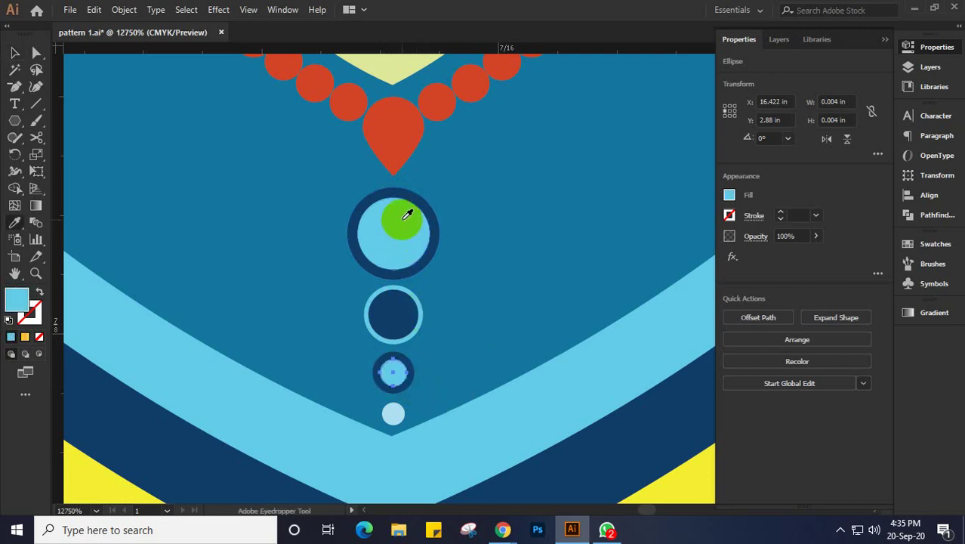
# Recolour the smallest bottom circle light blue and add a navy concentric copy about 0.002 in wide inside it
pyautogui.press('v')
pyautogui.click(393, 418)
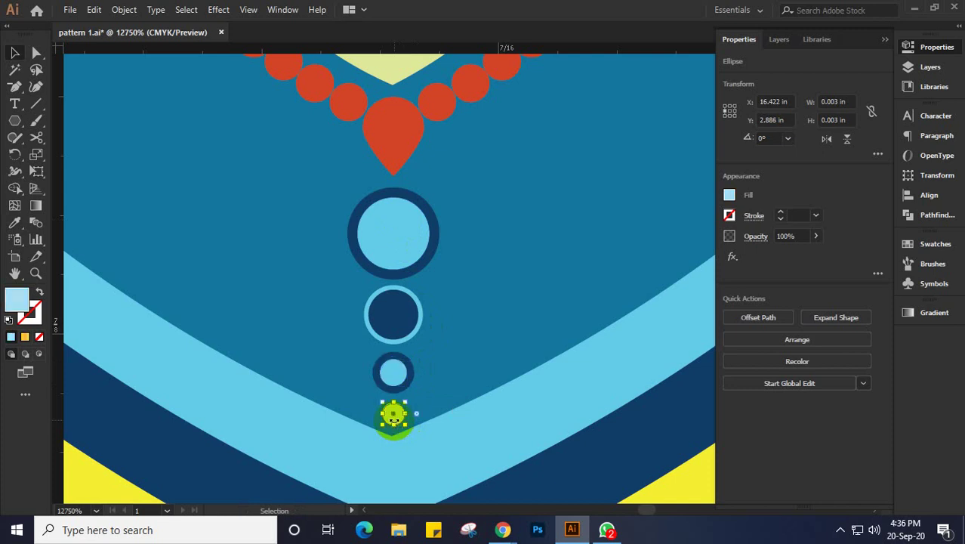
pyautogui.press('i')
pyautogui.click(393, 314)
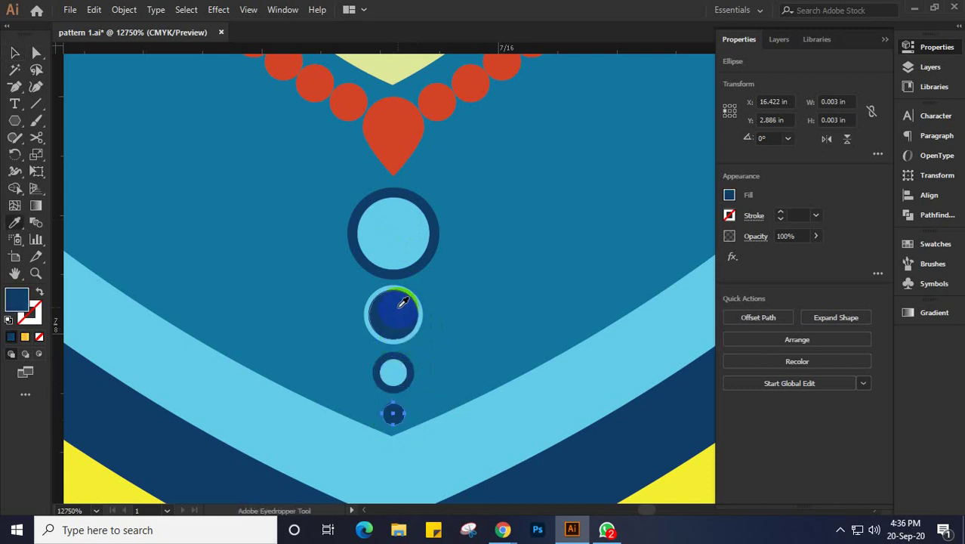
pyautogui.click(403, 369)
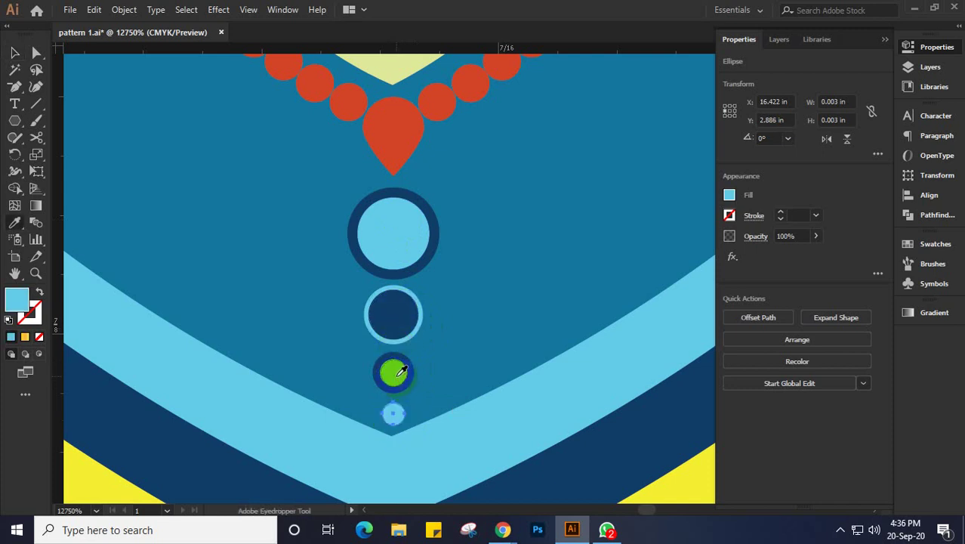
pyautogui.press('ctrl')
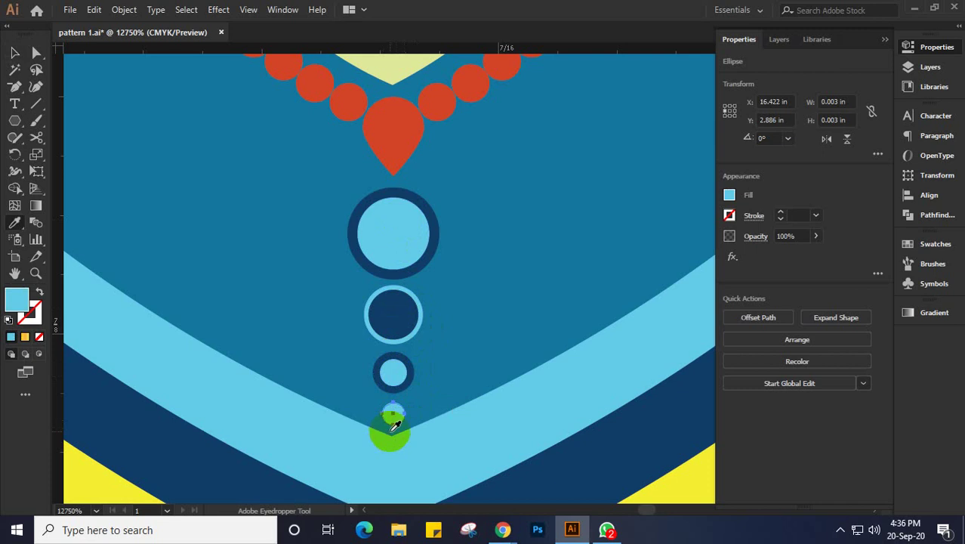
pyautogui.press('v')
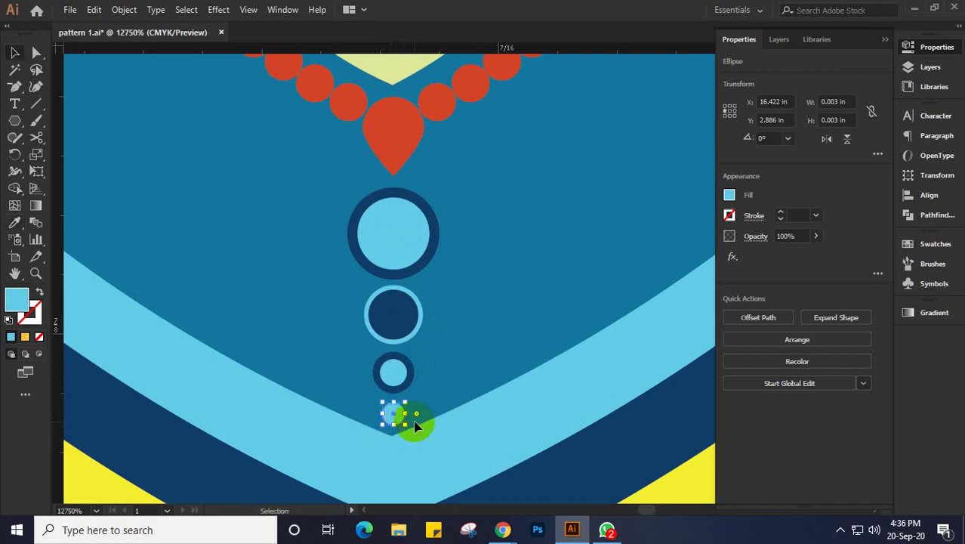
pyautogui.moveTo(405, 423); pyautogui.dragTo(402, 419)
pyautogui.press('i')
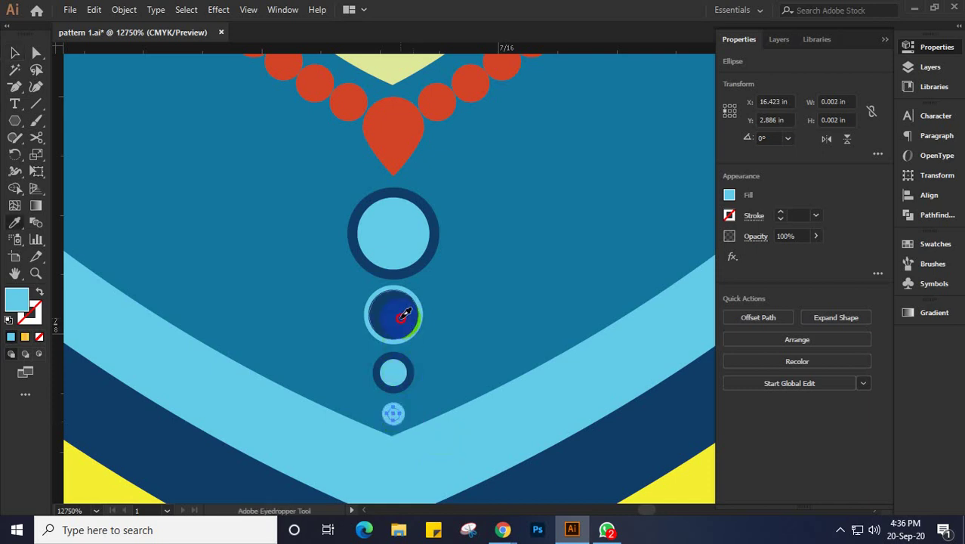
pyautogui.click(405, 313)
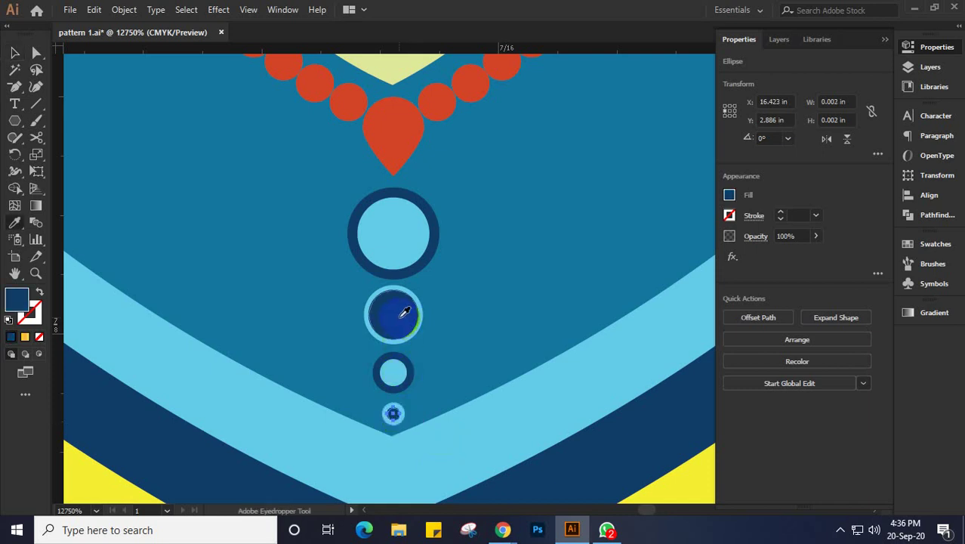
# Draw a navy circle about 0.008 in wide in the left corner of the teal panel with the Ellipse tool
pyautogui.press('v')
pyautogui.scroll(-1, 484, 379)
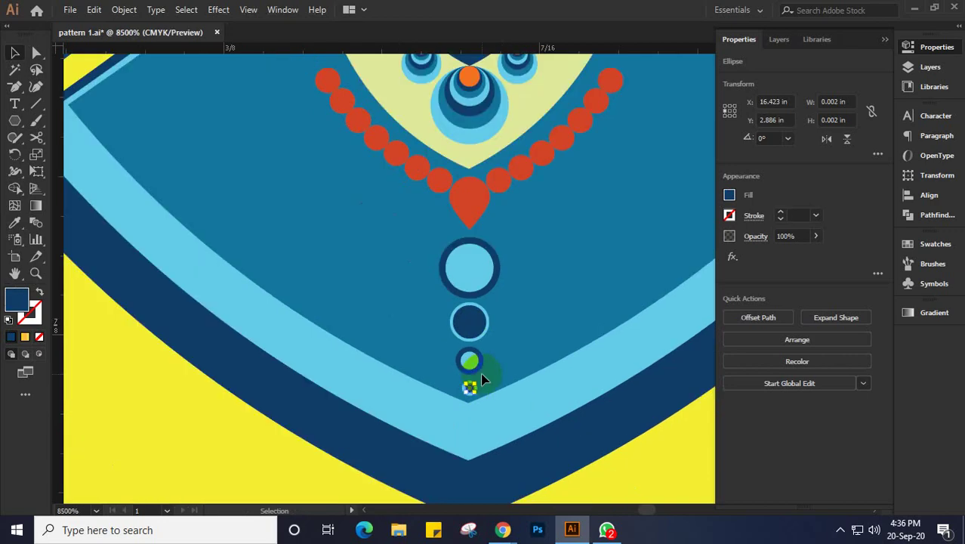
pyautogui.scroll(-2, 484, 379)
pyautogui.scroll(1, 505, 370)
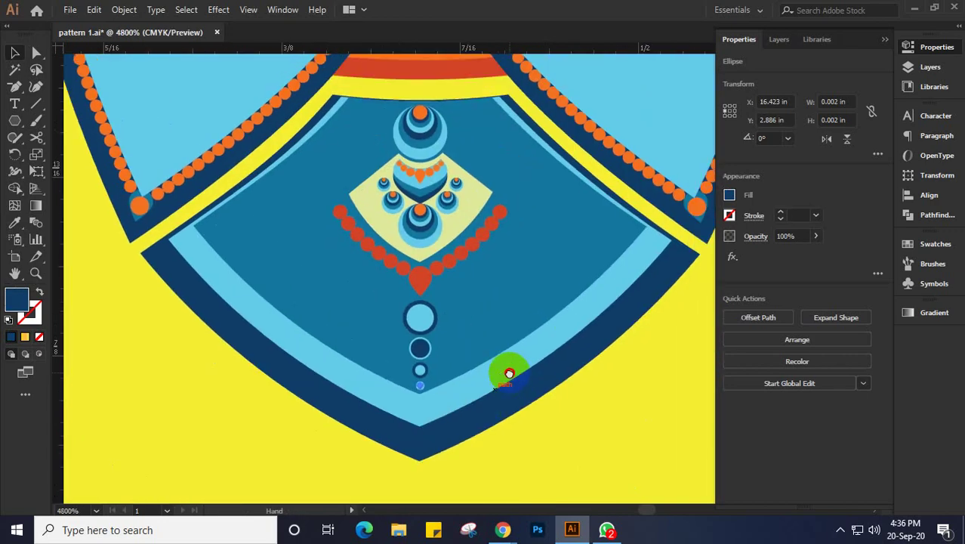
pyautogui.click(593, 420)
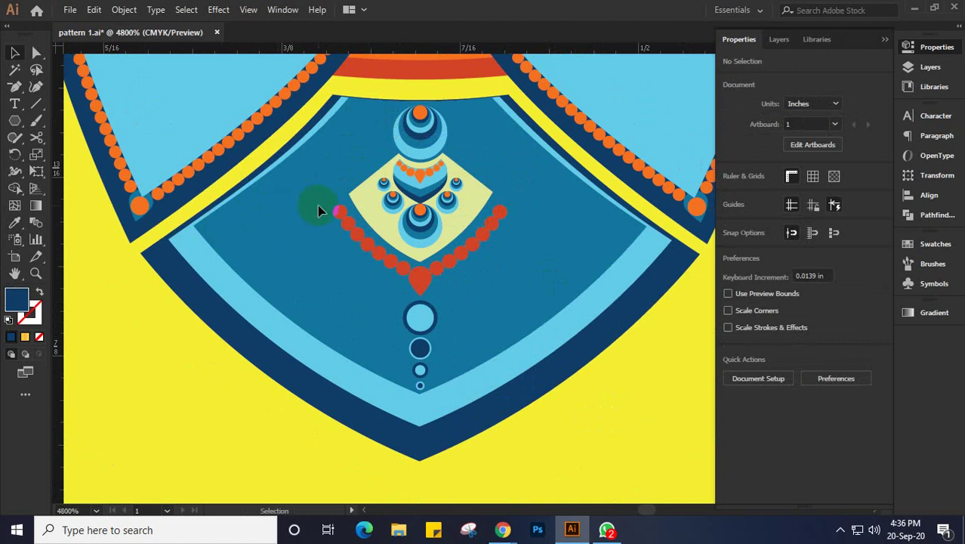
pyautogui.click(15, 123)
pyautogui.moveTo(18, 129); pyautogui.dragTo(76, 154)
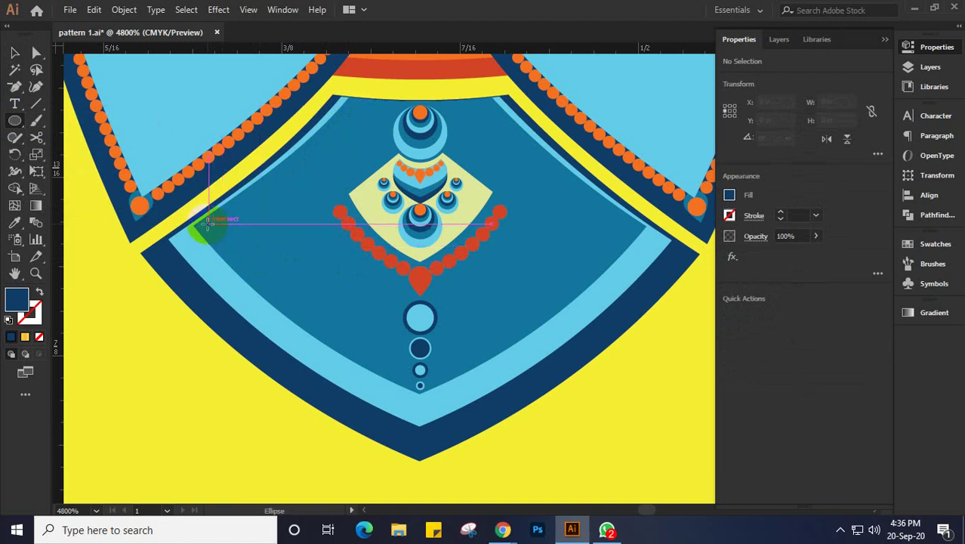
pyautogui.moveTo(225, 230)
pyautogui.mouseDown()
pyautogui.moveTo(238, 248)
pyautogui.moveTo(220, 231)
pyautogui.moveTo(232, 236)
pyautogui.mouseUp()
pyautogui.click(14, 52)
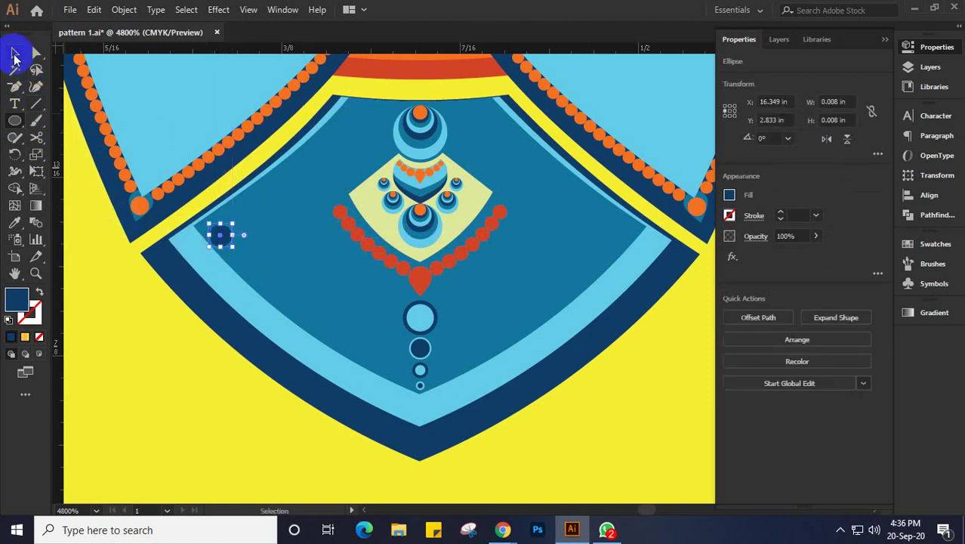
# Enlarge the new navy circle to about twice its size and place it against the left corner of the teal panel
pyautogui.moveTo(170, 202); pyautogui.dragTo(219, 233)
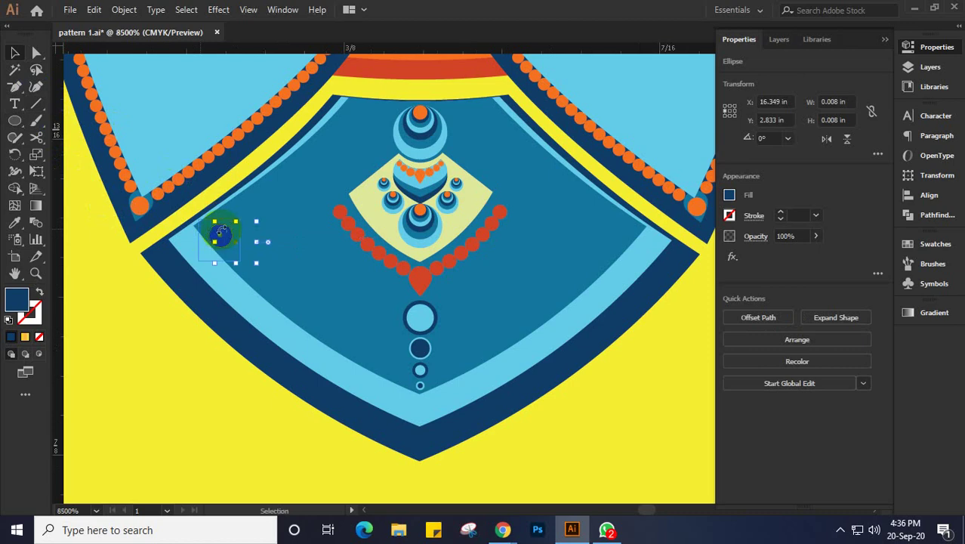
pyautogui.scroll(2, 221, 232)
pyautogui.moveTo(236, 224); pyautogui.dragTo(272, 254)
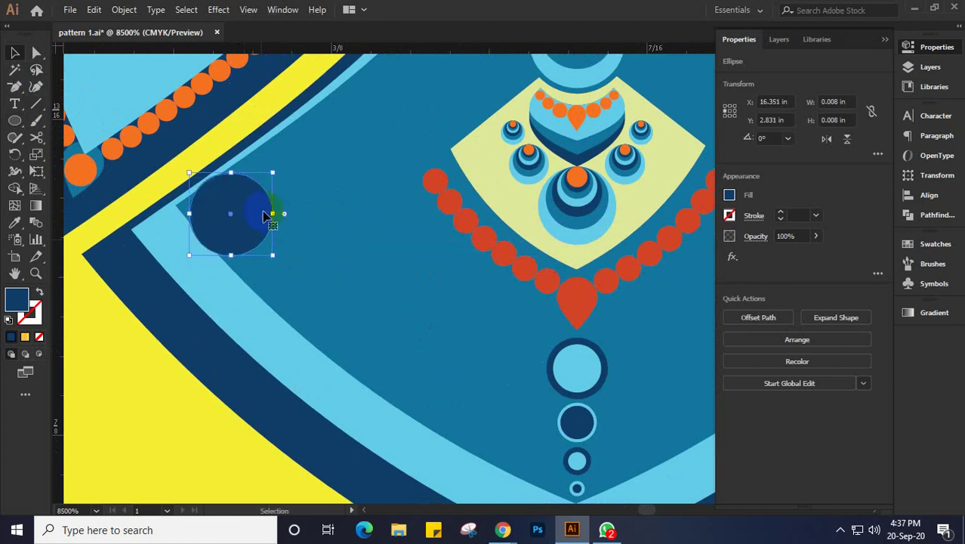
# Copy the navy circle to the upper corner of the teal panel and shrink the copy to about 0.006 in wide
pyautogui.moveTo(274, 216); pyautogui.dragTo(293, 221)
pyautogui.hotkey('ctrl', '-')
pyautogui.moveTo(376, 198); pyautogui.dragTo(331, 285)
pyautogui.moveTo(225, 295); pyautogui.dragTo(380, 155)
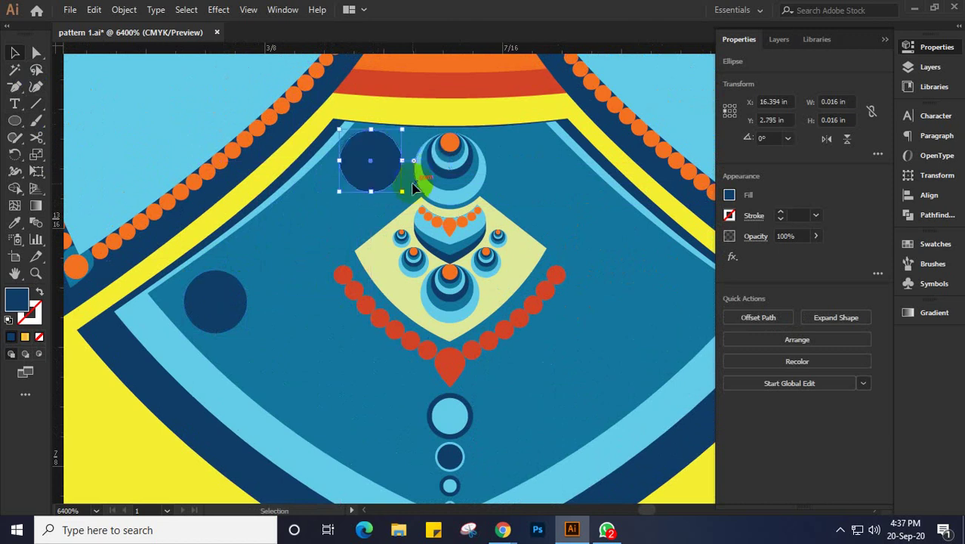
pyautogui.moveTo(400, 188); pyautogui.dragTo(382, 172)
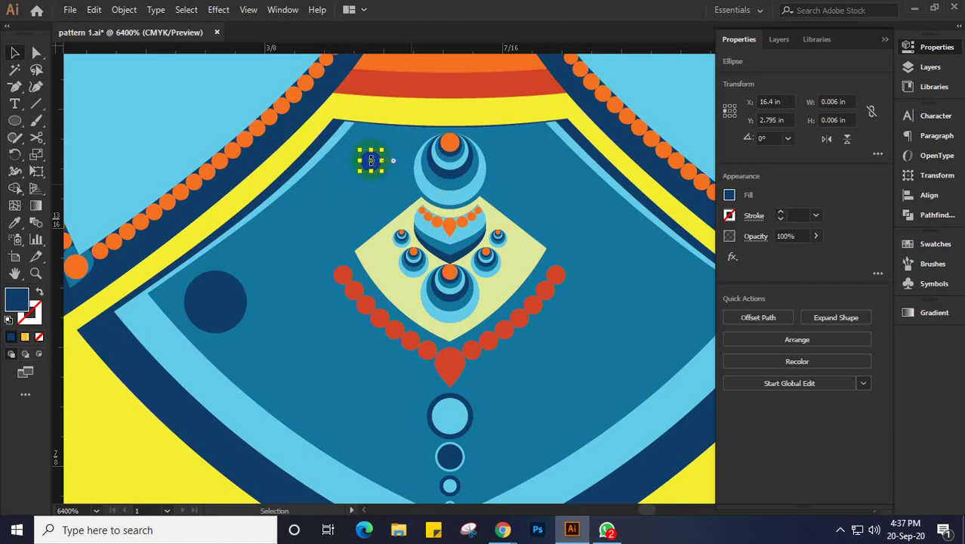
pyautogui.hotkey('ctrl', '=')
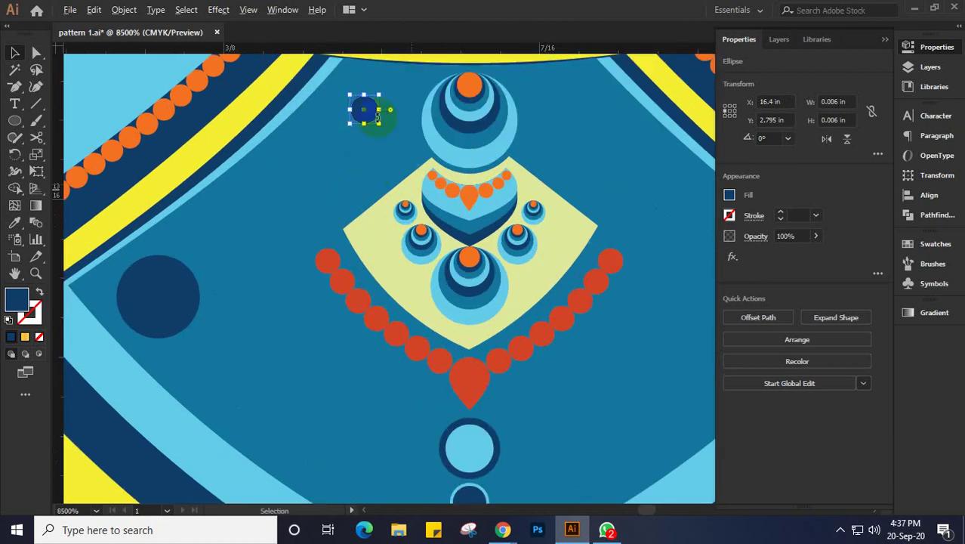
pyautogui.moveTo(365, 113); pyautogui.dragTo(360, 89)
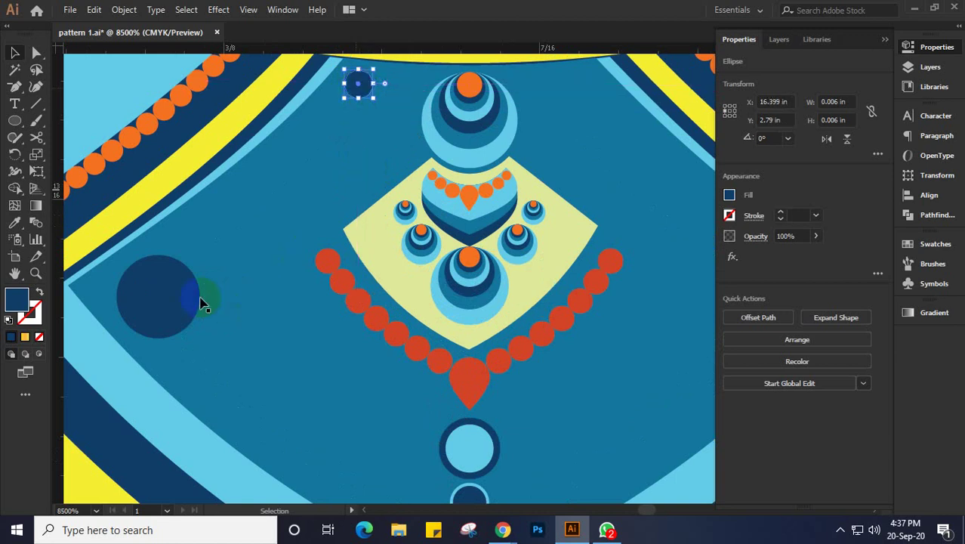
# Blend the large and small navy circles using 10 specified steps
pyautogui.keyDown('shift'); pyautogui.click(158, 296); pyautogui.keyUp('shift')
pyautogui.click(123, 10)
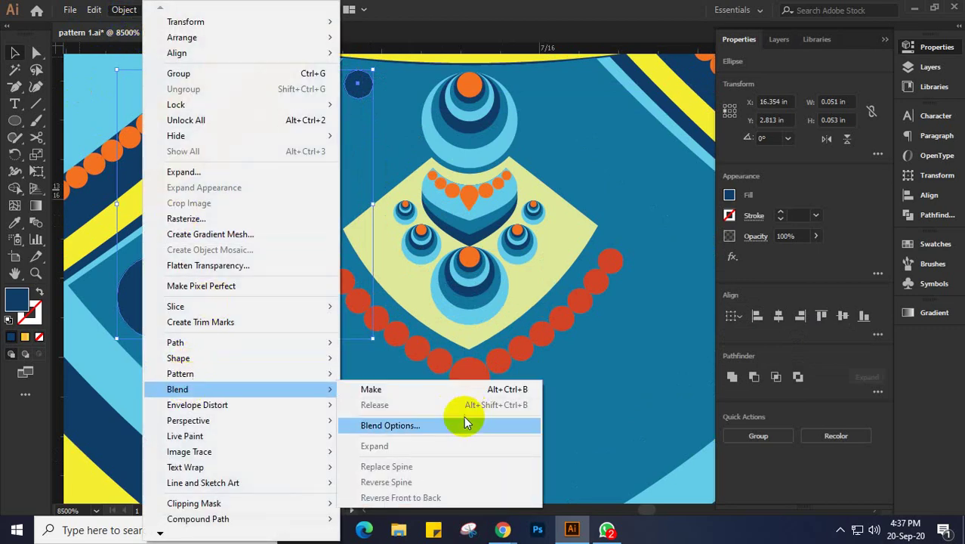
pyautogui.click(422, 430)
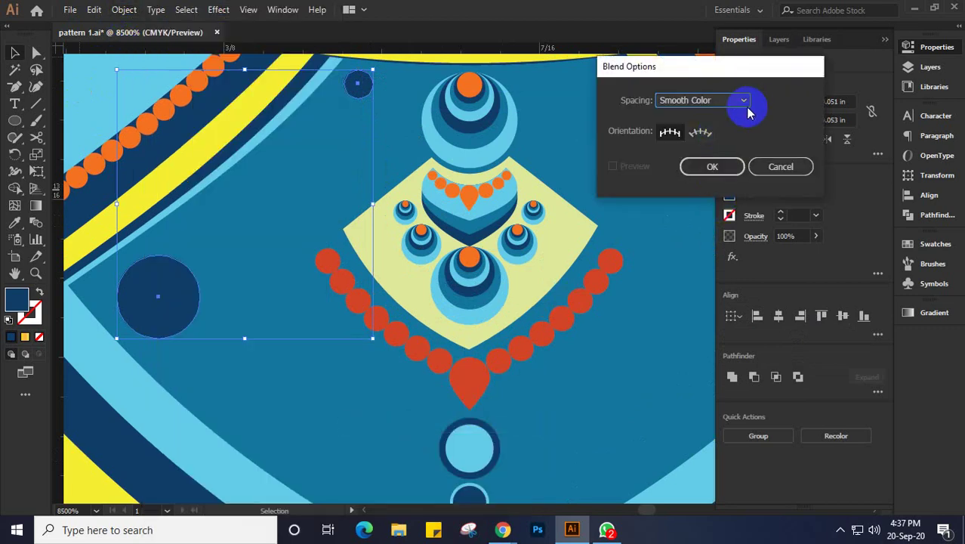
pyautogui.click(743, 100)
pyautogui.click(700, 132)
pyautogui.click(777, 99)
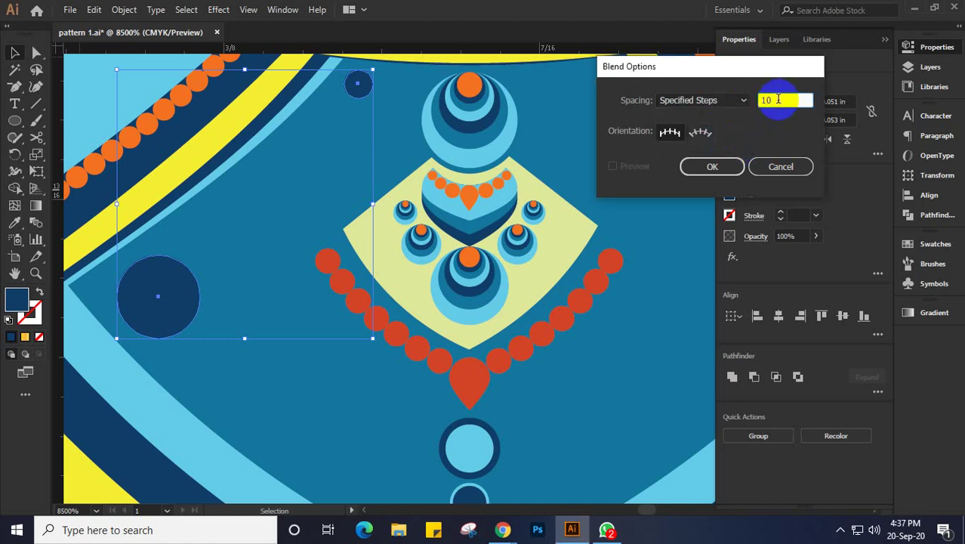
pyautogui.click(715, 167)
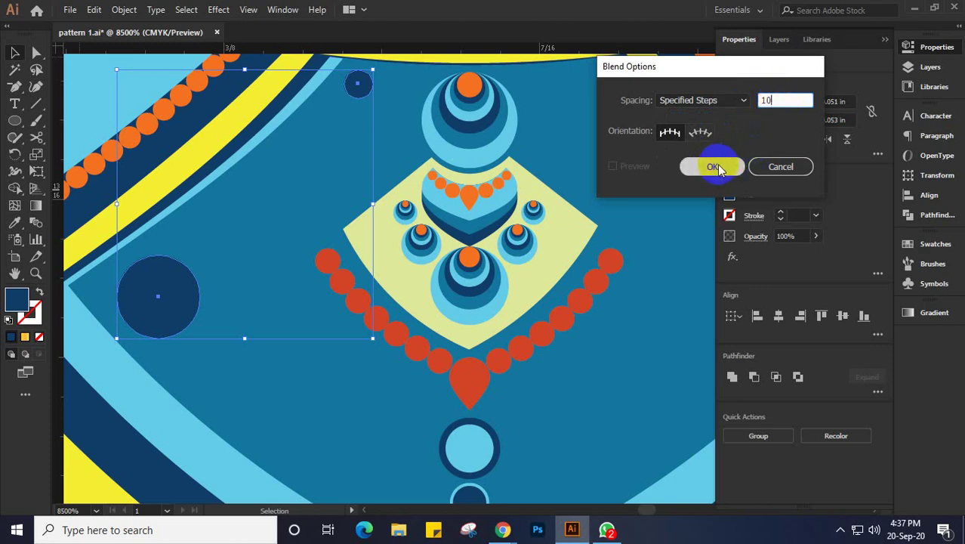
pyautogui.click(126, 9)
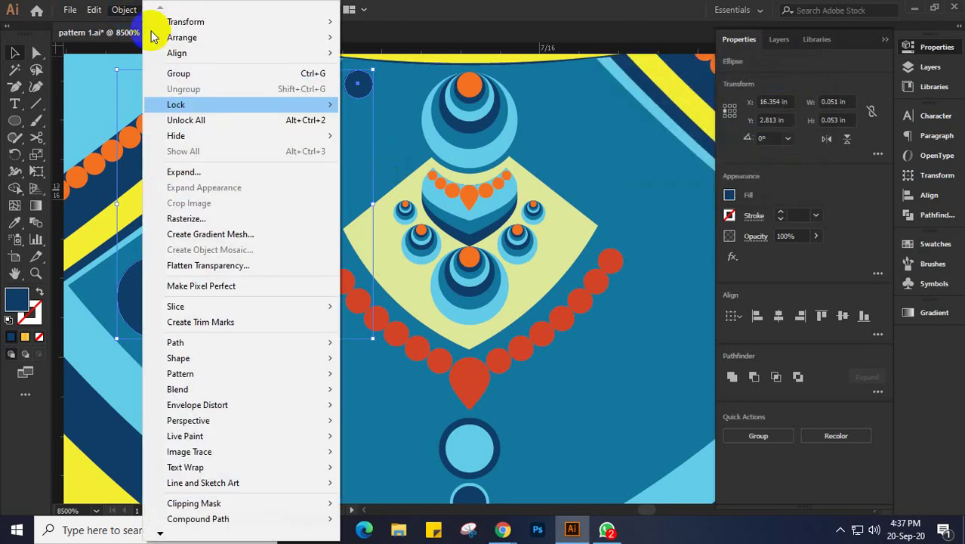
pyautogui.moveTo(209, 388)
pyautogui.click(390, 394)
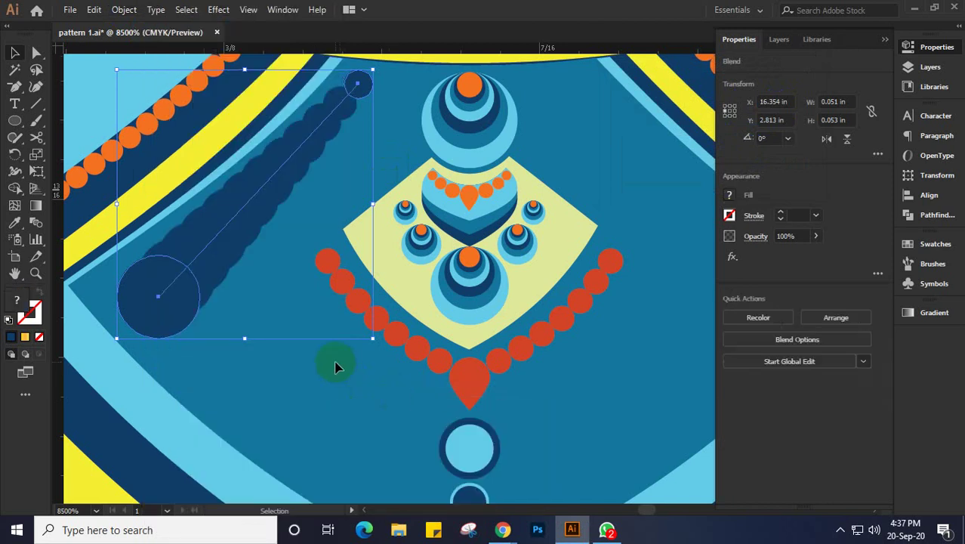
# Preview the navy circle blend with fewer specified steps, trying counts from 3 to 5
pyautogui.click(124, 9)
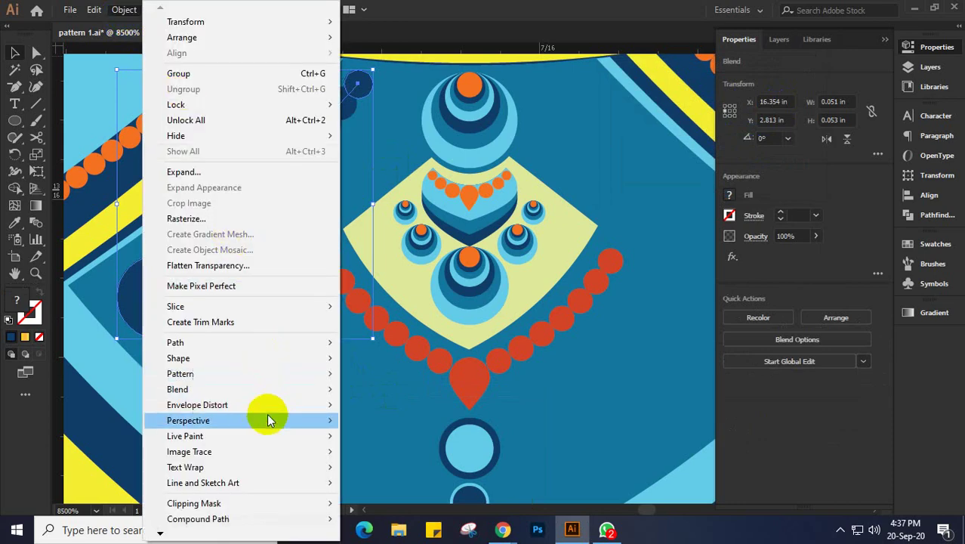
pyautogui.click(163, 389)
pyautogui.click(411, 427)
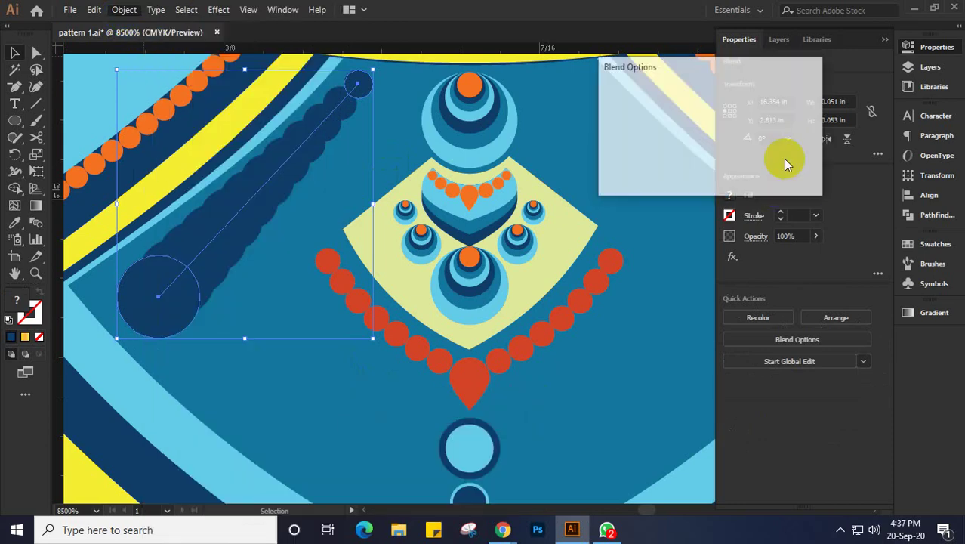
pyautogui.click(640, 166)
pyautogui.click(808, 99)
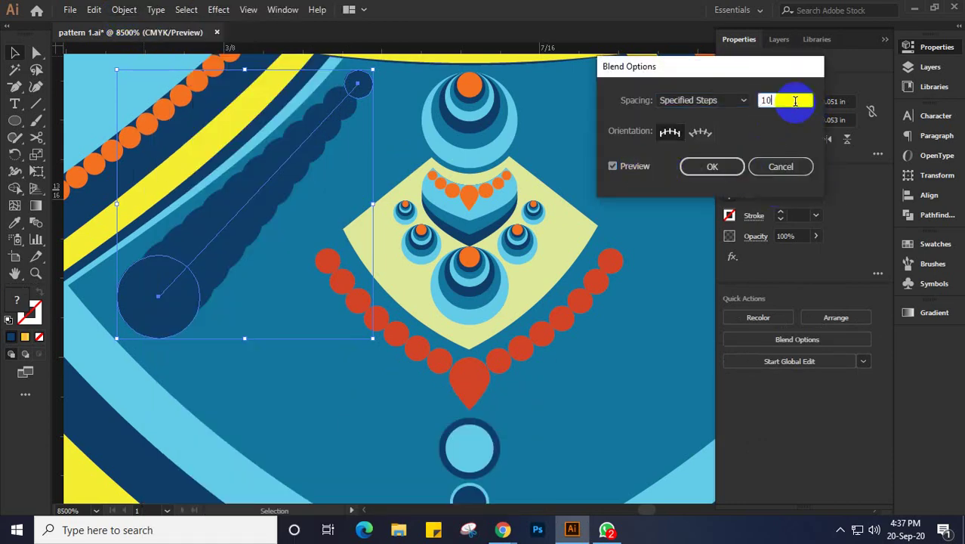
pyautogui.press('Down')
pyautogui.press('Down')
pyautogui.press('Down')
pyautogui.press('Down')
pyautogui.press('Down')
pyautogui.press('Down')
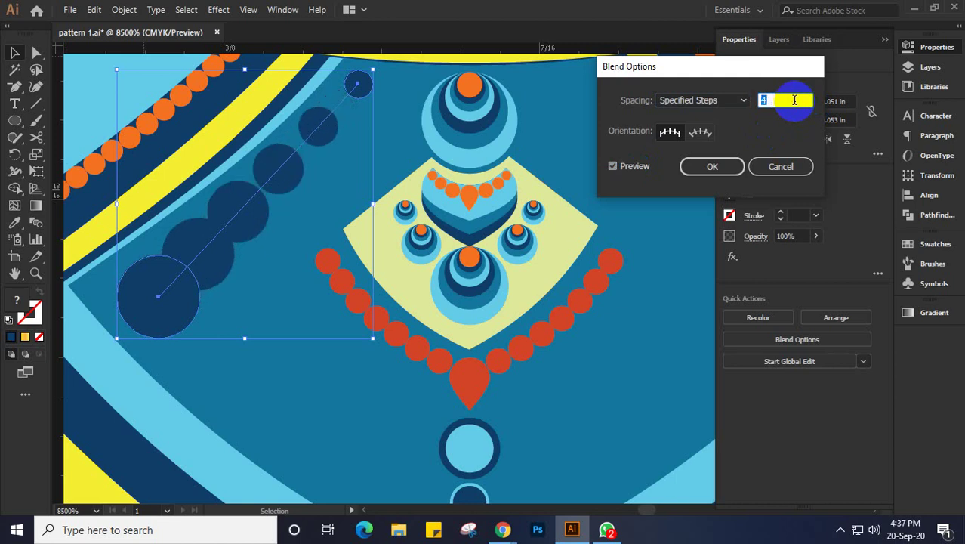
pyautogui.press('Down')
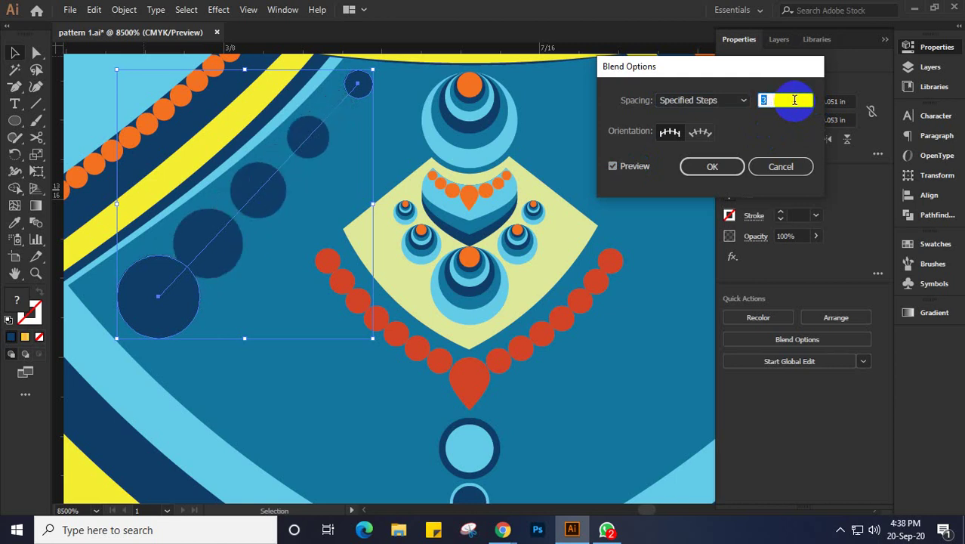
pyautogui.press('Up')
pyautogui.press('Up')
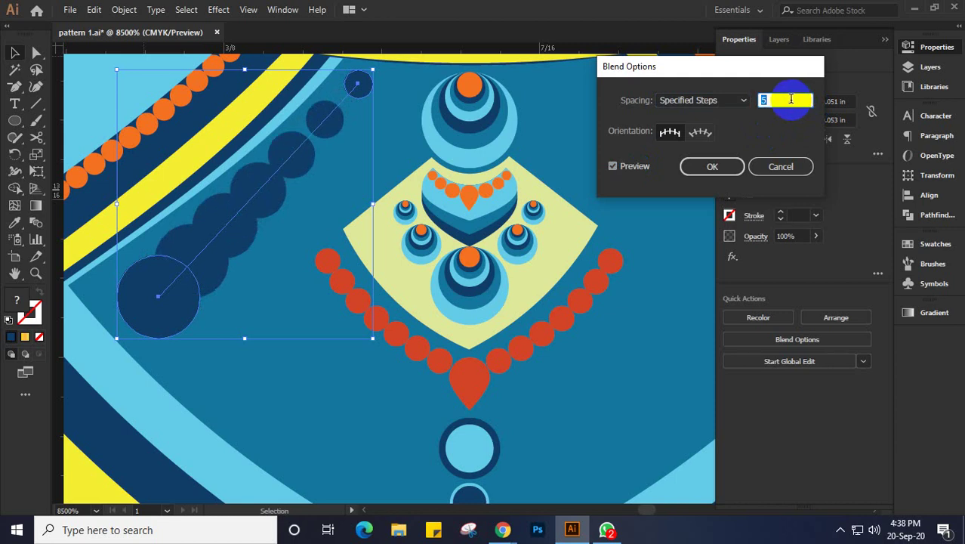
pyautogui.write('20')
pyautogui.press('Return')
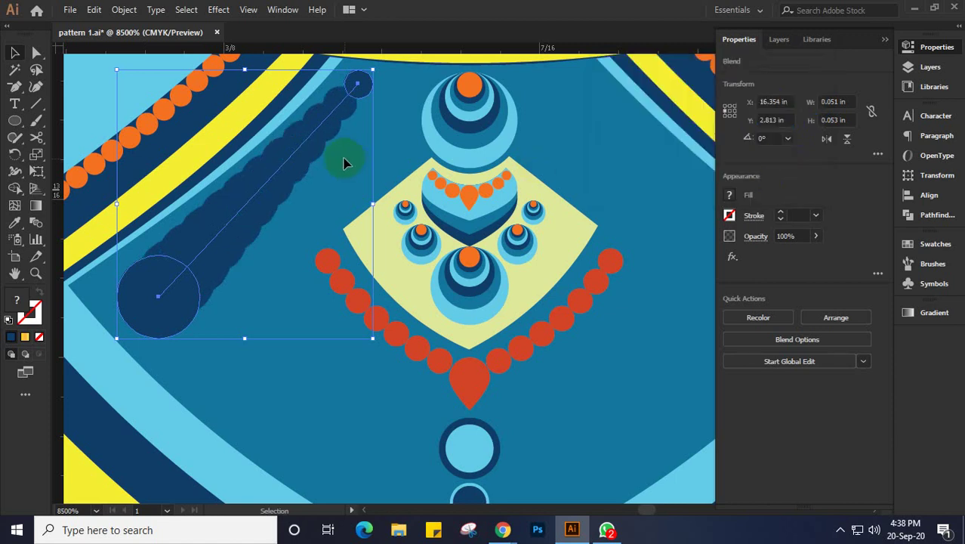
# Delete the blended circles and draw a navy circle about 0.012 in wide near the left corner of the teal panel
pyautogui.press('Delete')
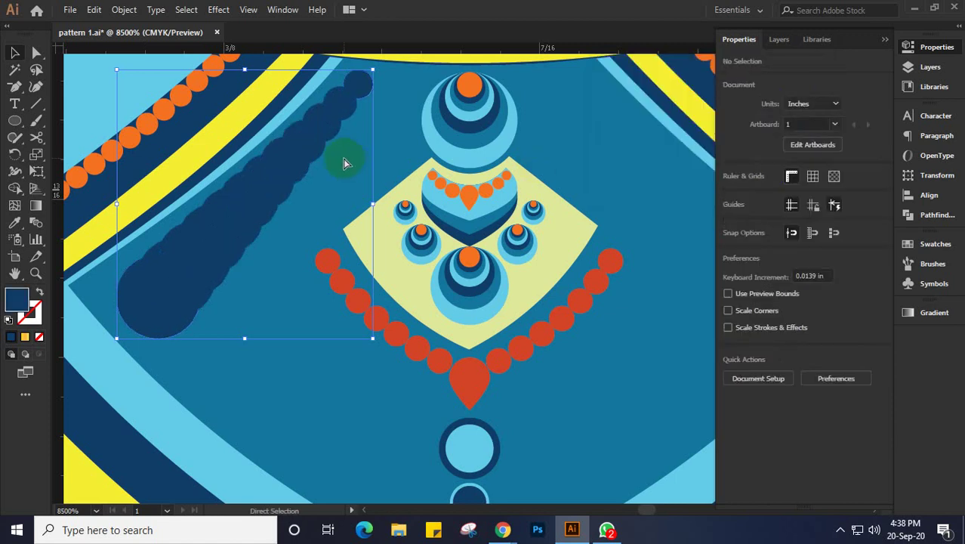
pyautogui.click(13, 121)
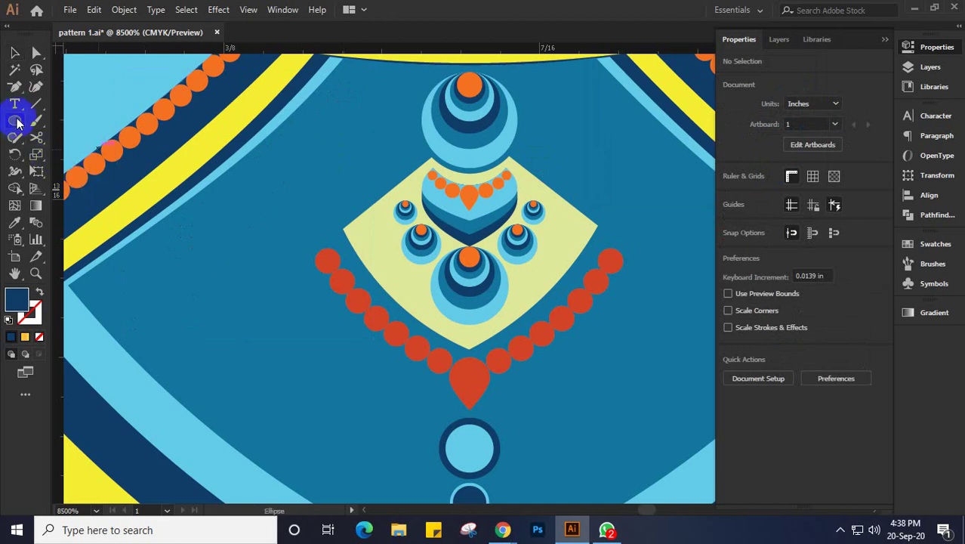
pyautogui.moveTo(301, 233); pyautogui.dragTo(316, 268)
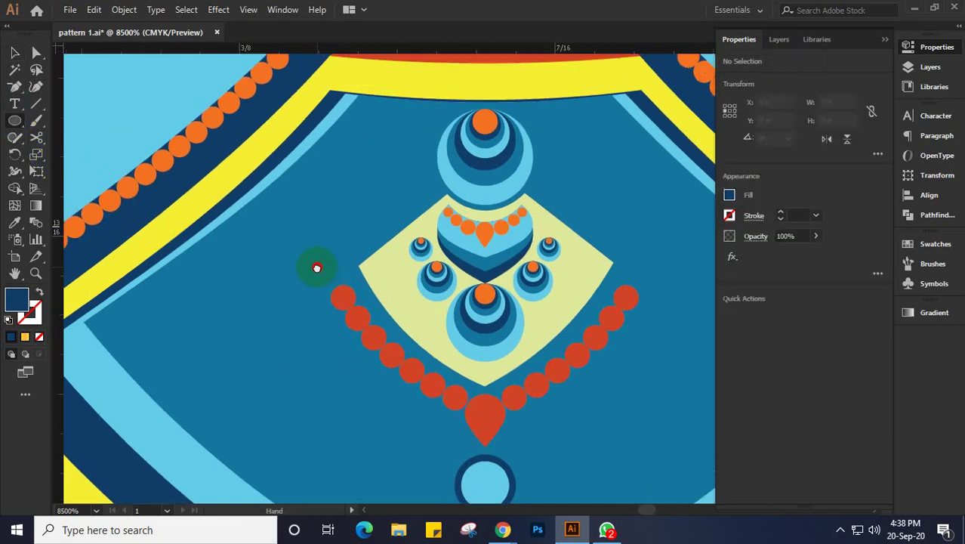
pyautogui.click(148, 345)
pyautogui.moveTo(148, 345)
pyautogui.mouseDown()
pyautogui.moveTo(180, 361)
pyautogui.moveTo(183, 337)
pyautogui.mouseUp()
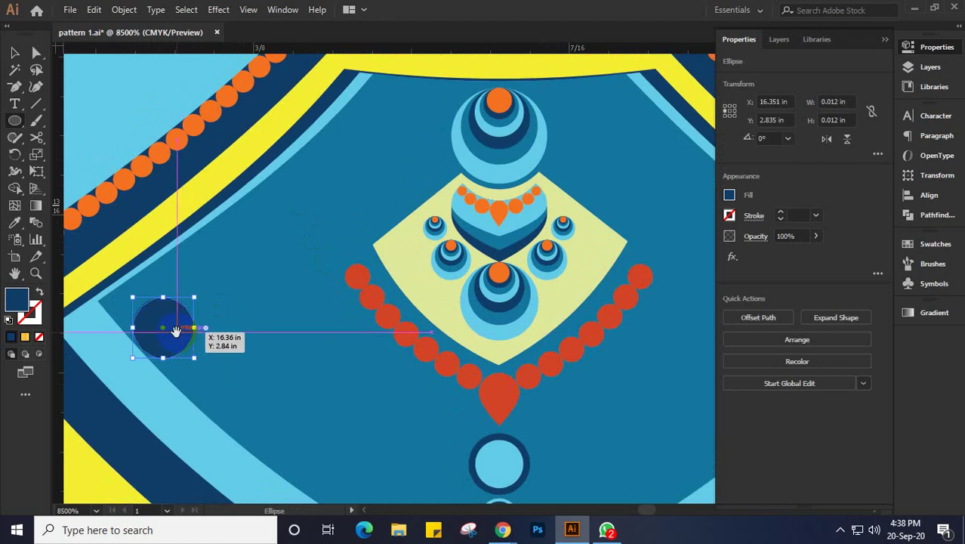
pyautogui.moveTo(175, 331); pyautogui.dragTo(175, 321)
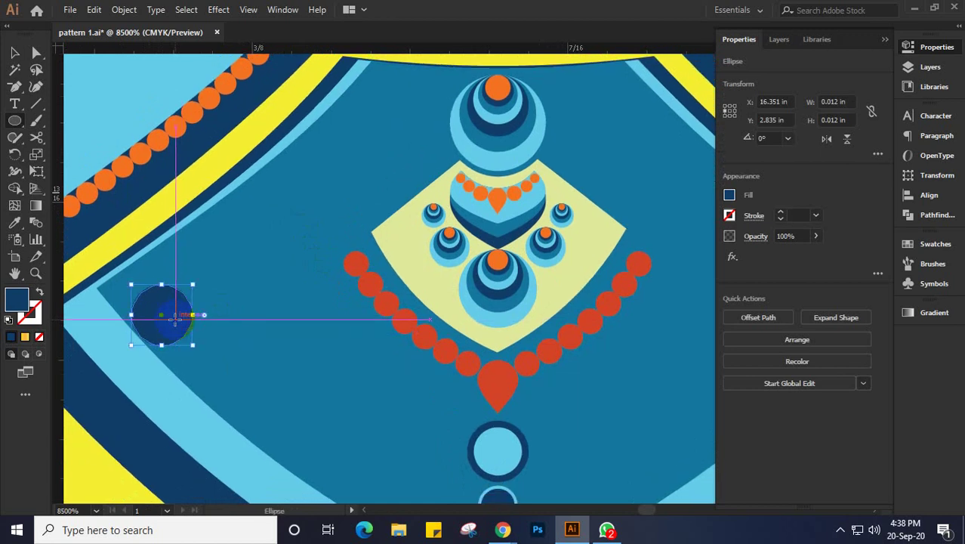
pyautogui.press('v')
pyautogui.moveTo(182, 315)
pyautogui.mouseDown()
pyautogui.moveTo(250, 307)
pyautogui.moveTo(240, 333)
pyautogui.moveTo(179, 324)
pyautogui.mouseUp()
# Recolour the new corner circle with the light blue sampled from the large concentric circle motif
pyautogui.press('i')
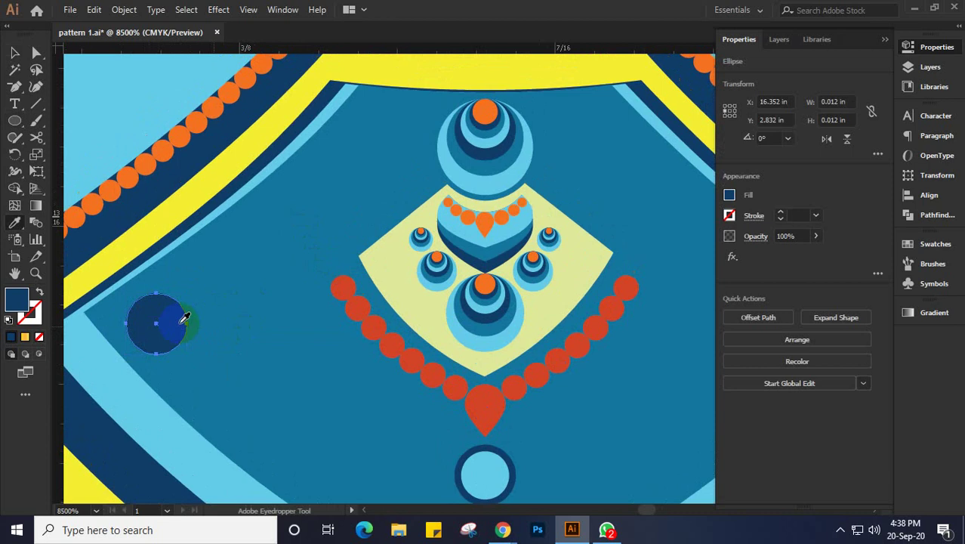
pyautogui.click(112, 189)
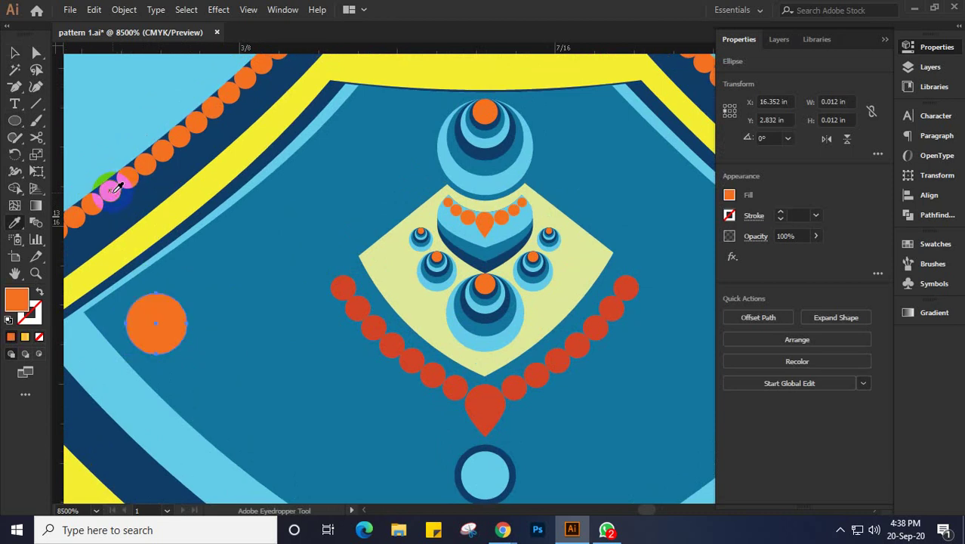
pyautogui.click(460, 169)
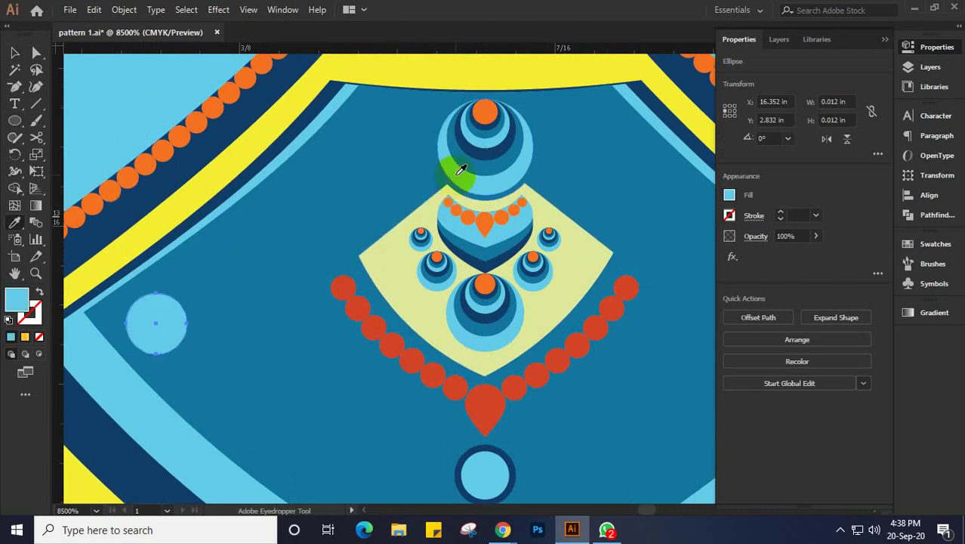
pyautogui.press('v')
pyautogui.click(171, 321)
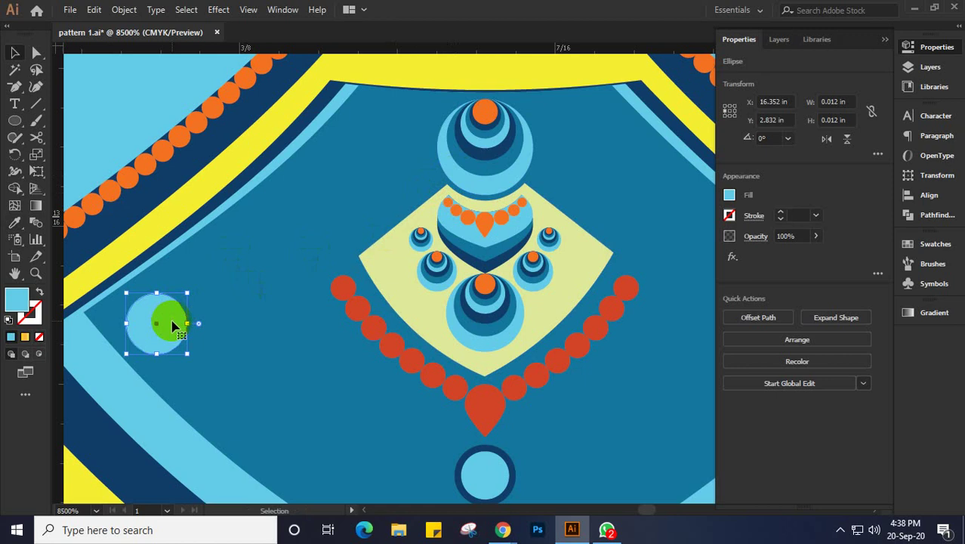
# Copy the light blue circle along the upper-left edge of the teal panel to form a row of six circles
pyautogui.moveTo(172, 326); pyautogui.dragTo(365, 154)
pyautogui.moveTo(366, 148); pyautogui.dragTo(151, 328)
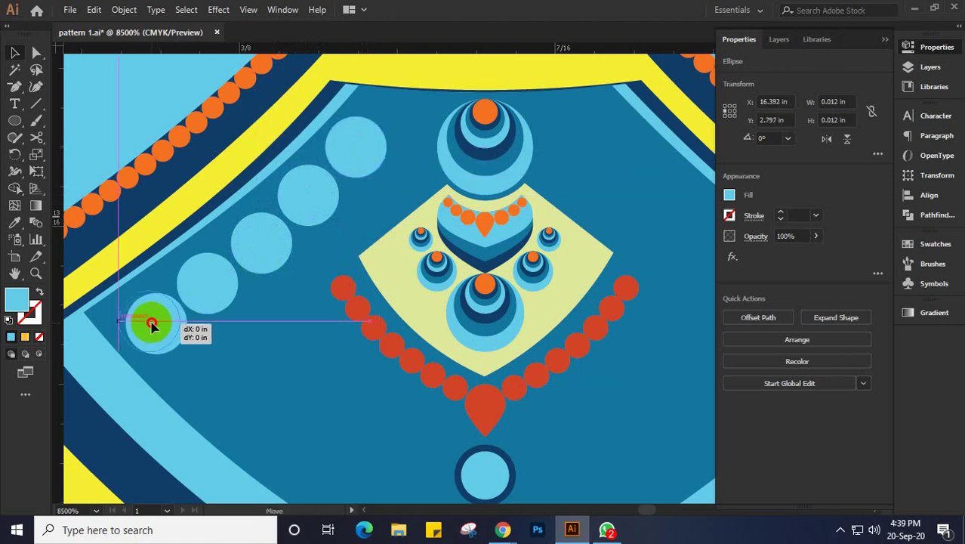
pyautogui.moveTo(212, 287); pyautogui.dragTo(299, 211)
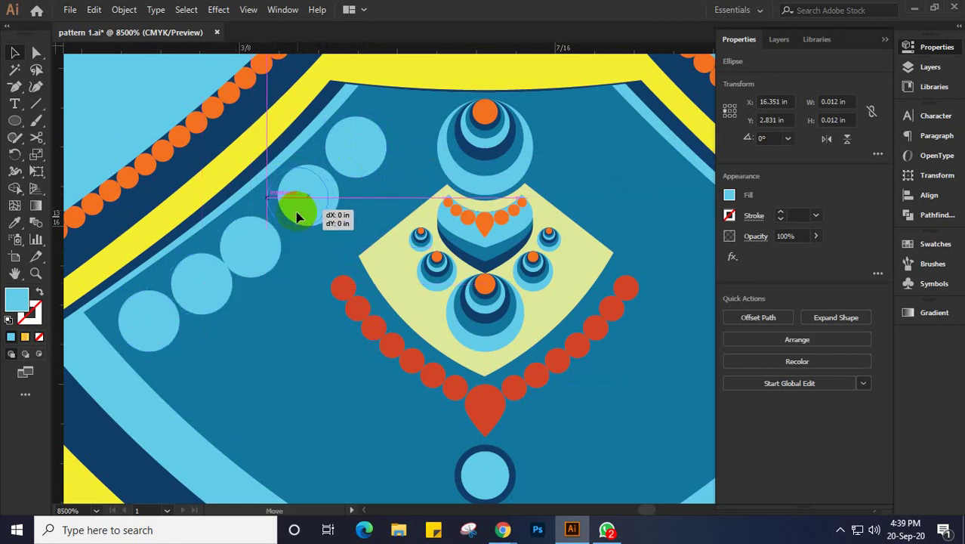
pyautogui.moveTo(355, 162); pyautogui.dragTo(385, 132)
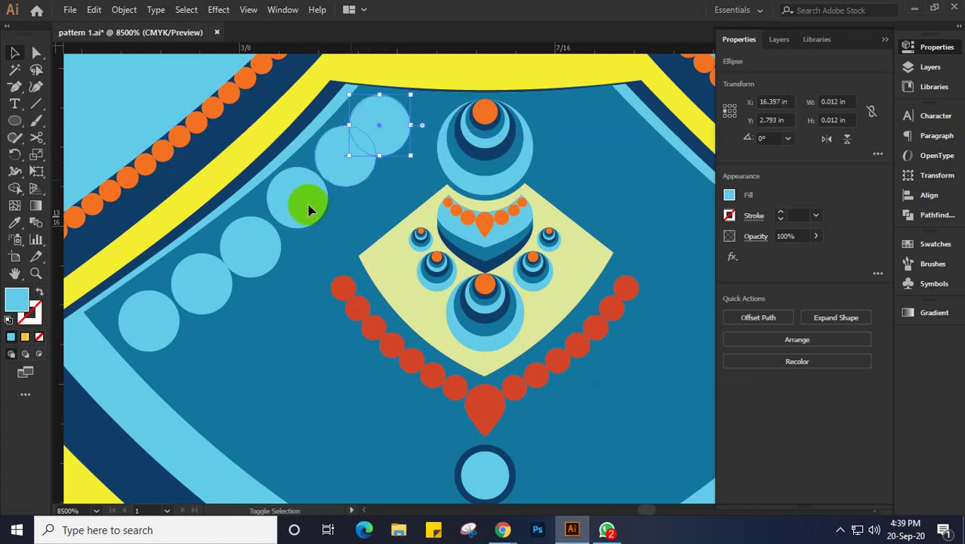
# Scale all six light blue circles down together so that the row is about 0.053 in wide
pyautogui.keyDown('shift'); pyautogui.click(261, 255); pyautogui.keyUp('shift')
pyautogui.keyDown('shift'); pyautogui.click(204, 285); pyautogui.keyUp('shift')
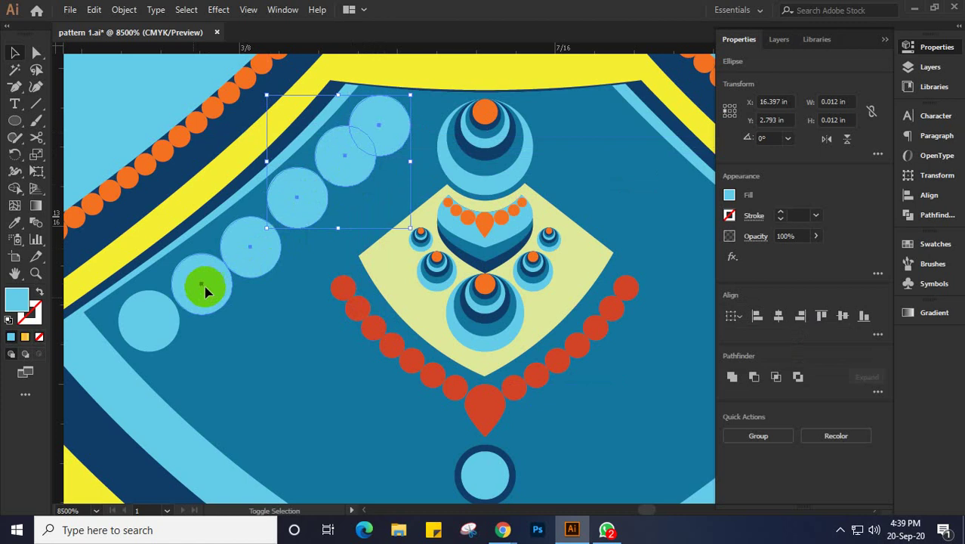
pyautogui.keyDown('shift'); pyautogui.click(155, 321); pyautogui.keyUp('shift')
pyautogui.click(410, 352)
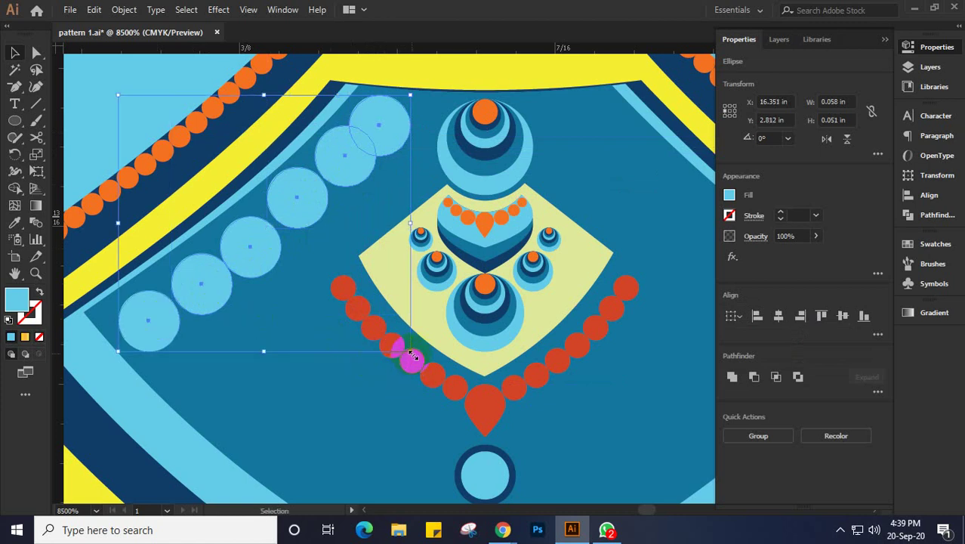
pyautogui.moveTo(410, 353); pyautogui.dragTo(400, 341)
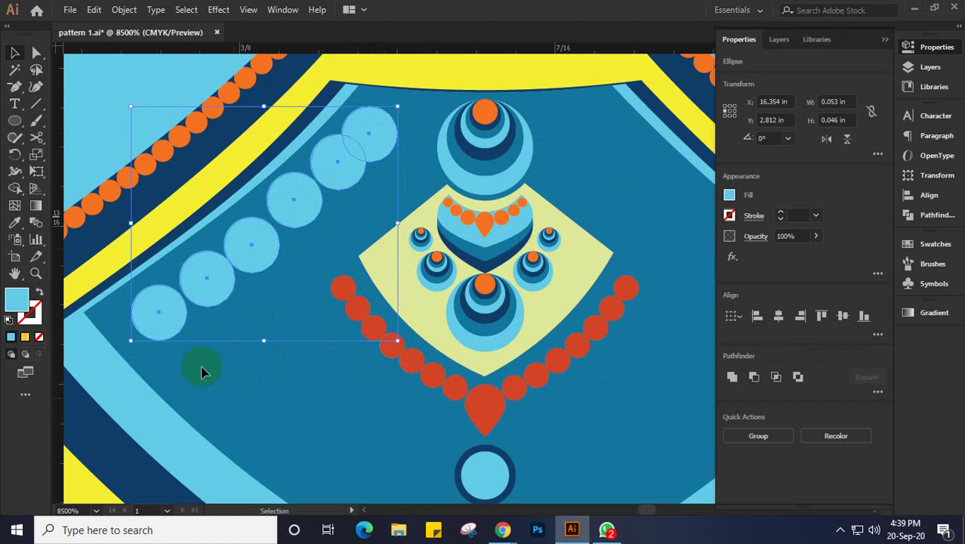
# Move the two end circles of the light blue row outward toward the corners of the teal panel
pyautogui.click(165, 321)
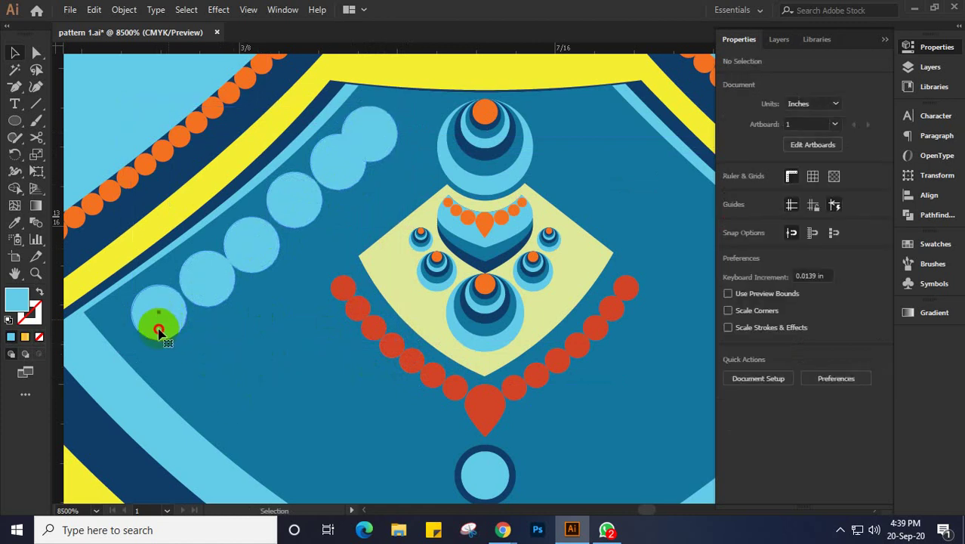
pyautogui.moveTo(157, 332); pyautogui.dragTo(155, 317)
pyautogui.moveTo(377, 134); pyautogui.dragTo(386, 130)
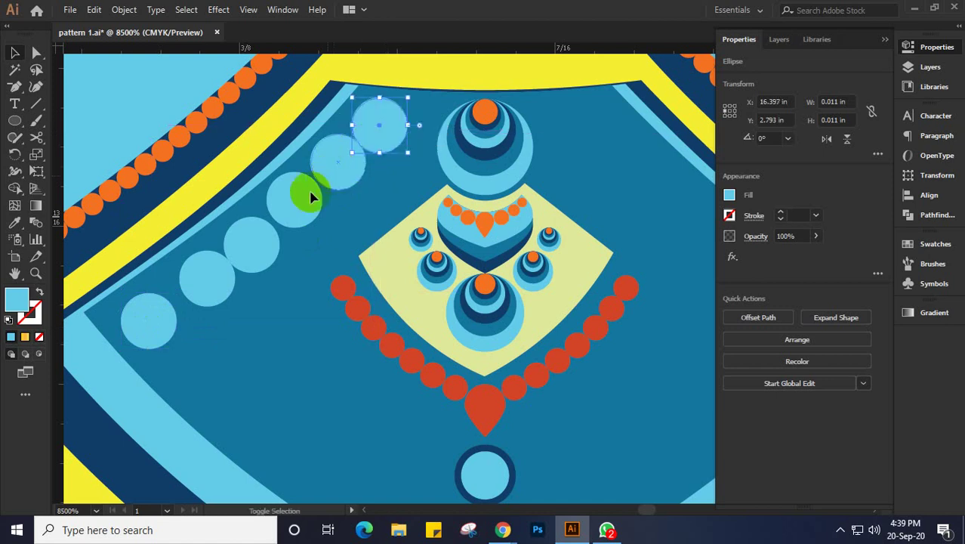
# Distribute the six light blue circles evenly by their vertical and horizontal centers, then deselect them
pyautogui.keyDown('shift'); pyautogui.click(253, 253); pyautogui.keyUp('shift')
pyautogui.keyDown('shift'); pyautogui.click(211, 286); pyautogui.keyUp('shift')
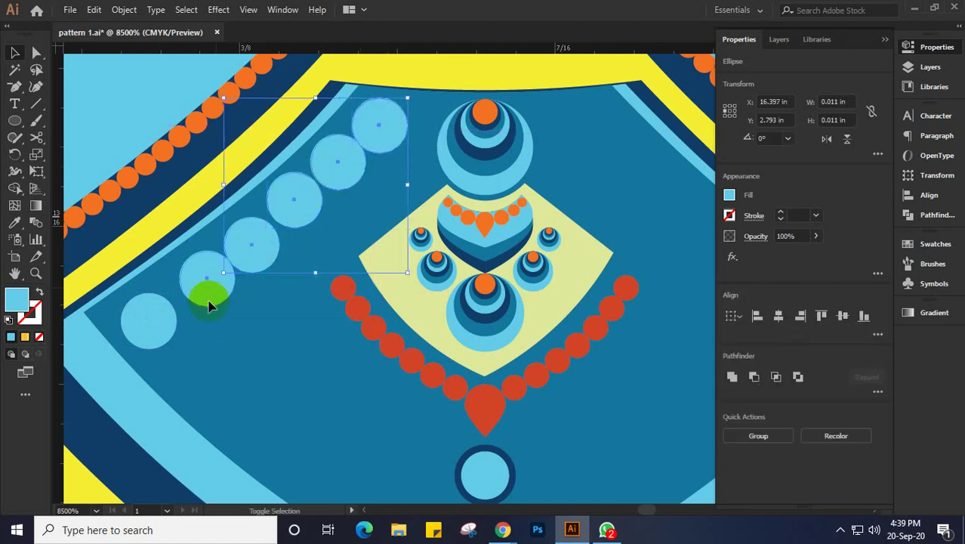
pyautogui.keyDown('shift'); pyautogui.click(155, 325); pyautogui.keyUp('shift')
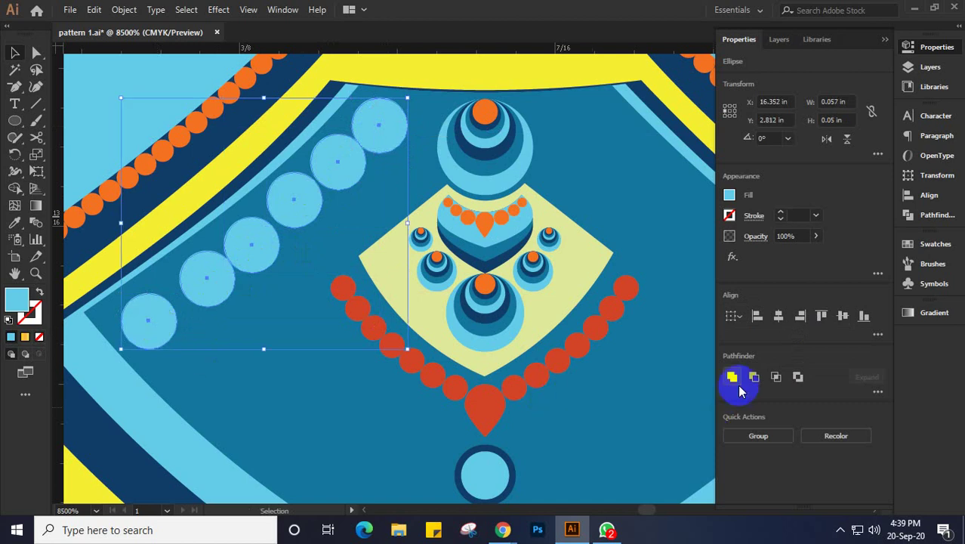
pyautogui.click(877, 334)
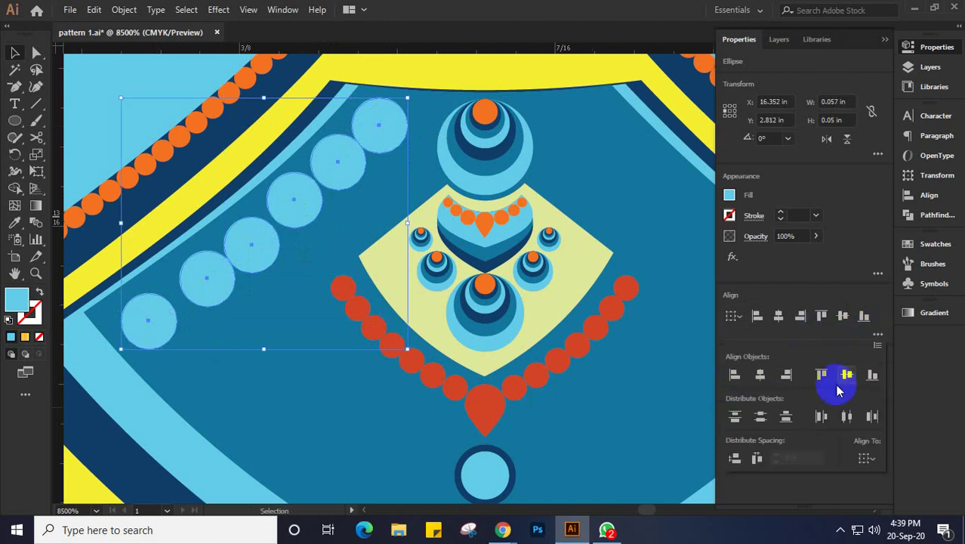
pyautogui.click(760, 419)
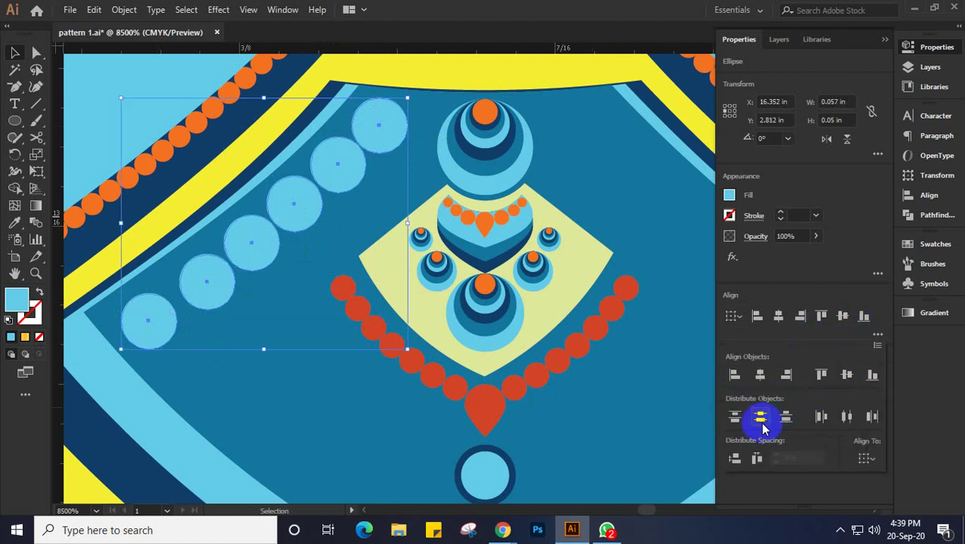
pyautogui.click(846, 416)
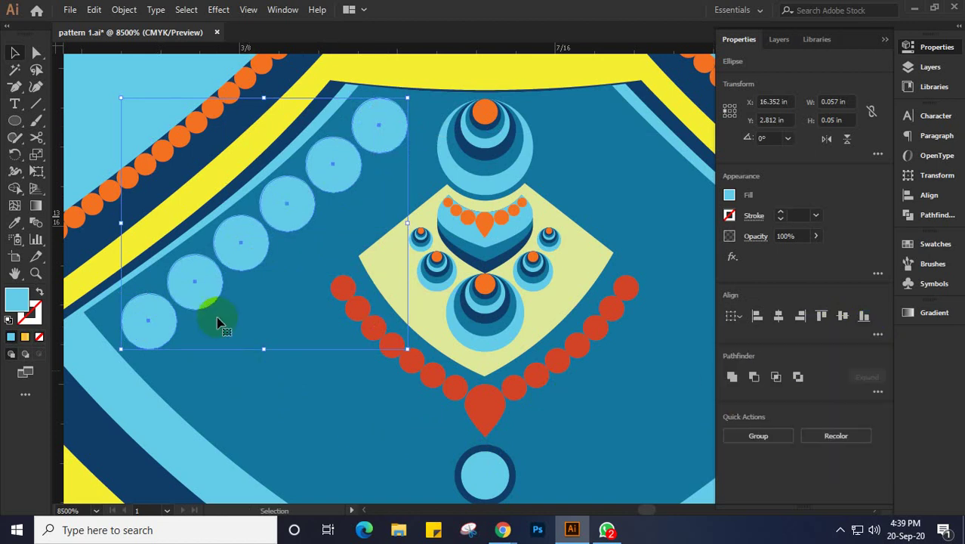
pyautogui.click(158, 231)
pyautogui.hotkey('ctrl', 'shift', 'a')
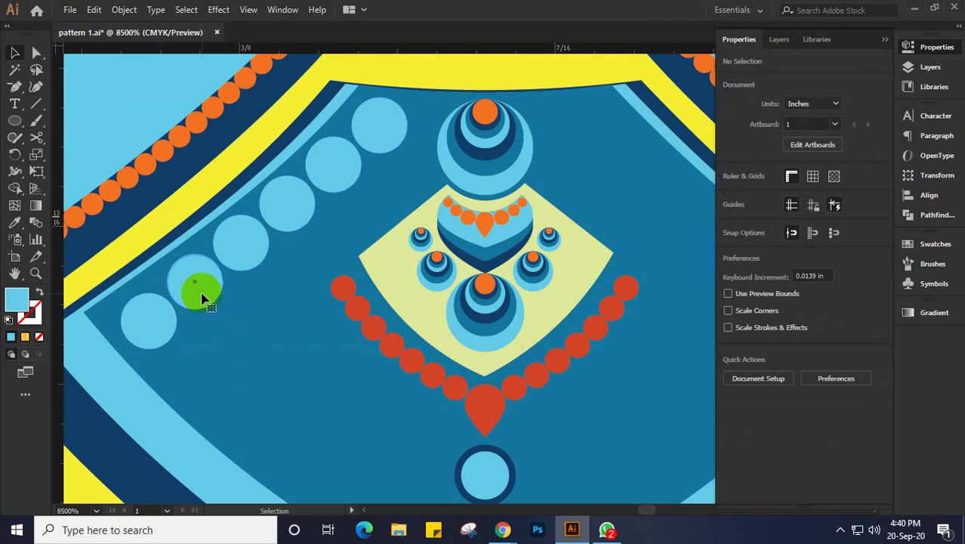
# Move the four inner light blue circles away from the panel's edge band so that the row follows a smoother curve
pyautogui.moveTo(201, 295); pyautogui.dragTo(207, 301)
pyautogui.moveTo(254, 252); pyautogui.dragTo(272, 271)
pyautogui.moveTo(301, 208); pyautogui.dragTo(360, 192)
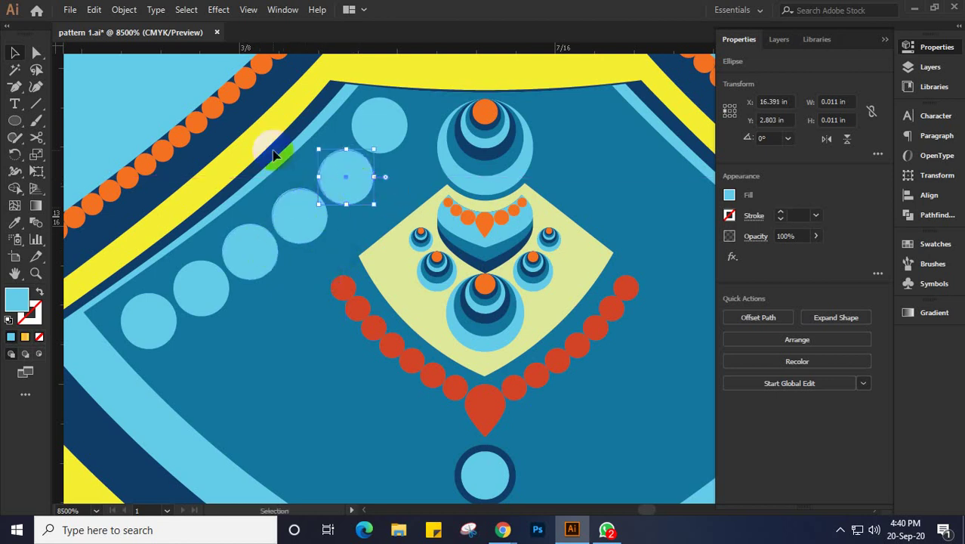
pyautogui.click(360, 228)
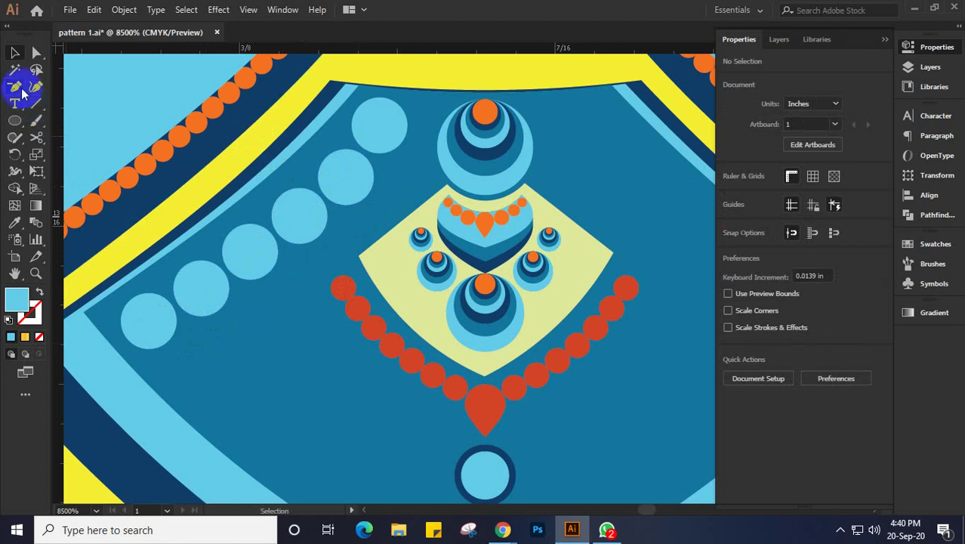
# Draw a curved guide path with the Pen tool from the teal panel's lower-left edge to its top edge, alongside the circle row
pyautogui.click(15, 87)
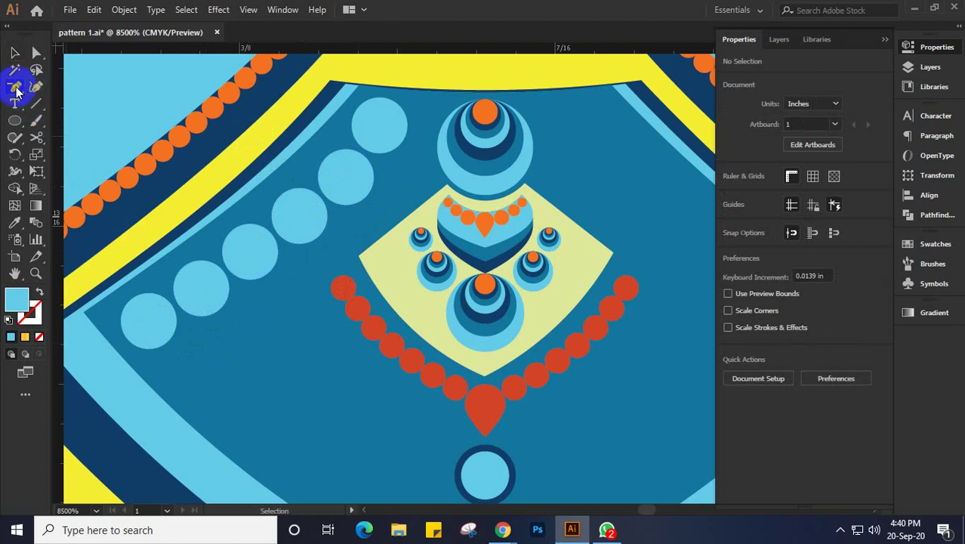
pyautogui.moveTo(16, 88); pyautogui.dragTo(78, 92)
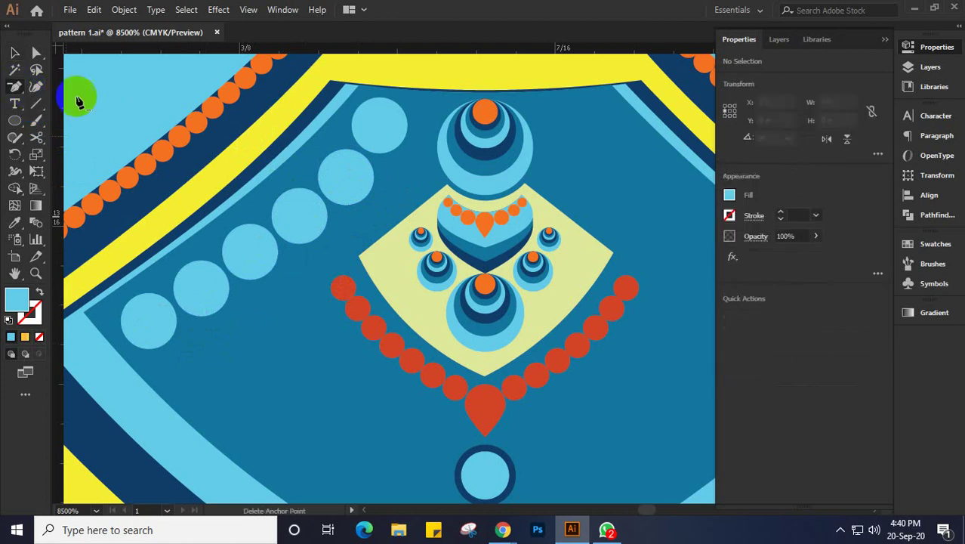
pyautogui.moveTo(17, 87); pyautogui.dragTo(52, 81)
pyautogui.click(111, 318)
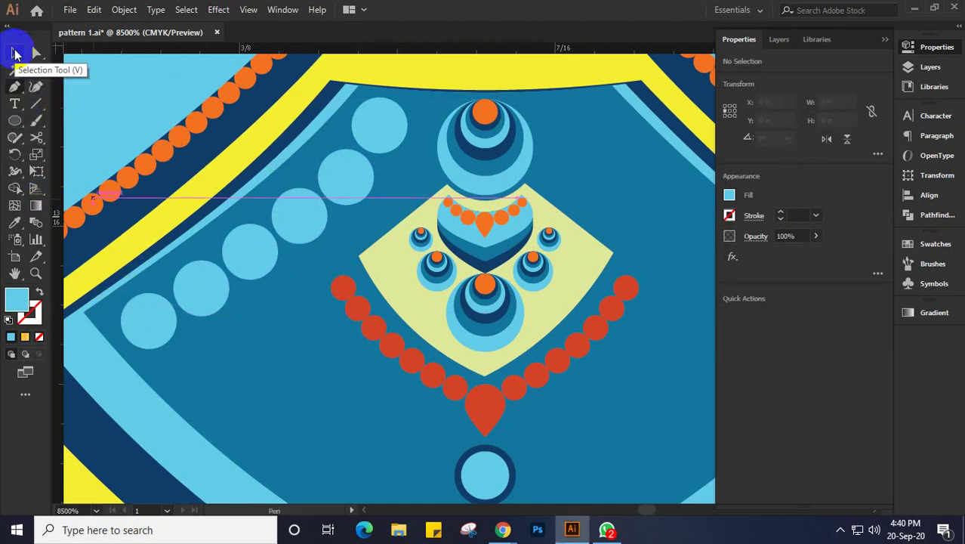
pyautogui.click(15, 53)
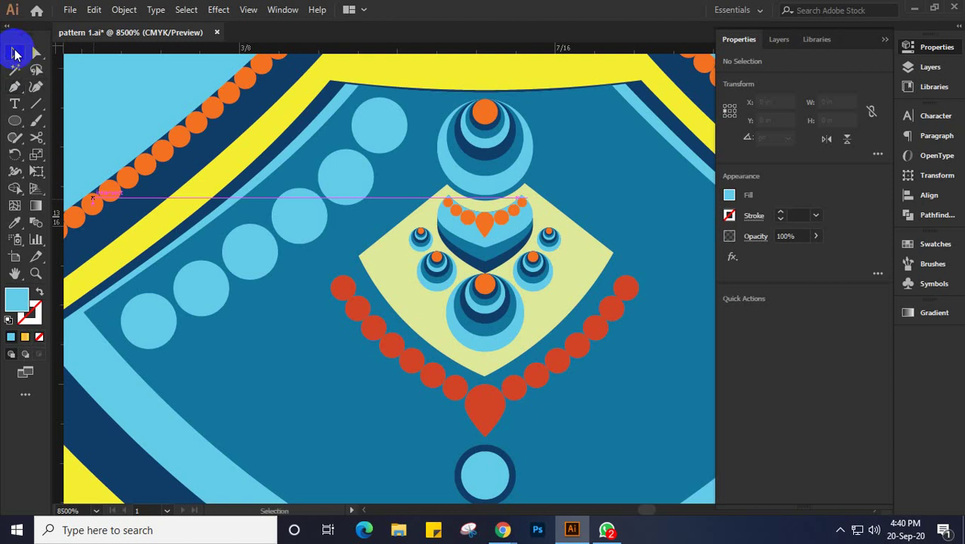
pyautogui.click(253, 368)
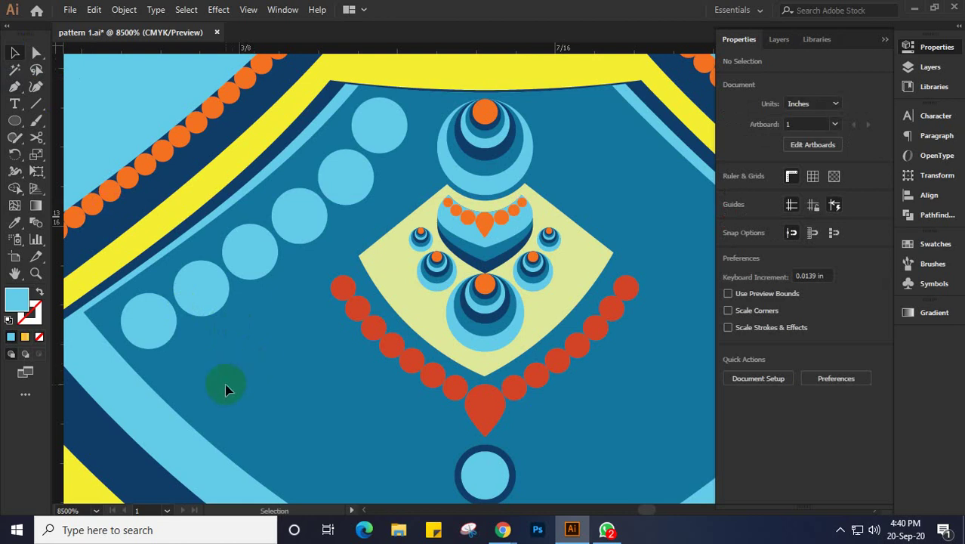
pyautogui.click(14, 86)
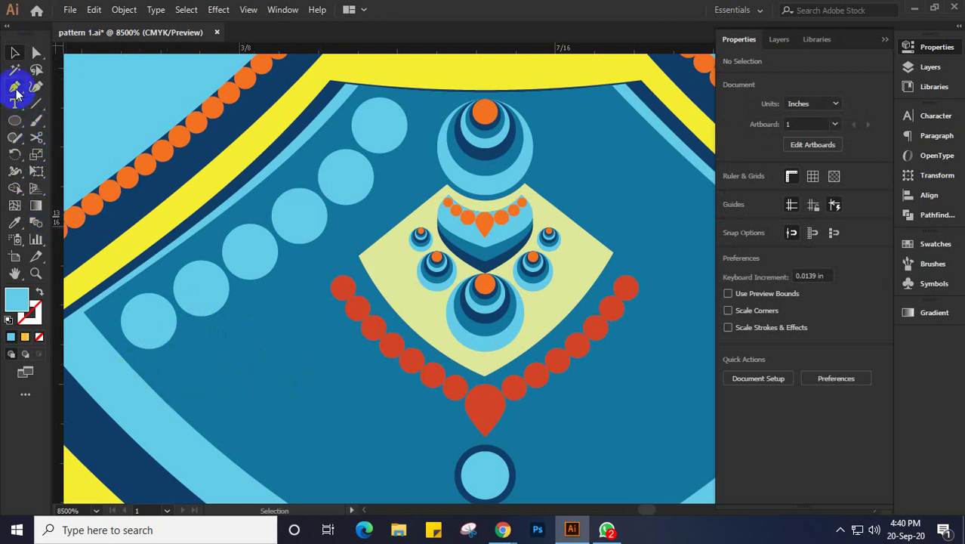
pyautogui.click(105, 337)
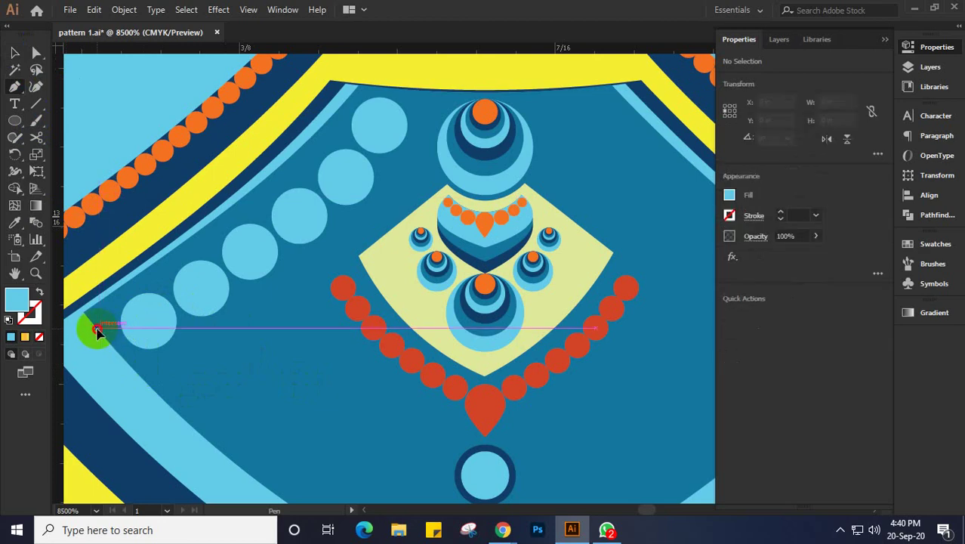
pyautogui.click(180, 308)
pyautogui.moveTo(290, 269); pyautogui.dragTo(307, 384)
pyautogui.click(418, 249)
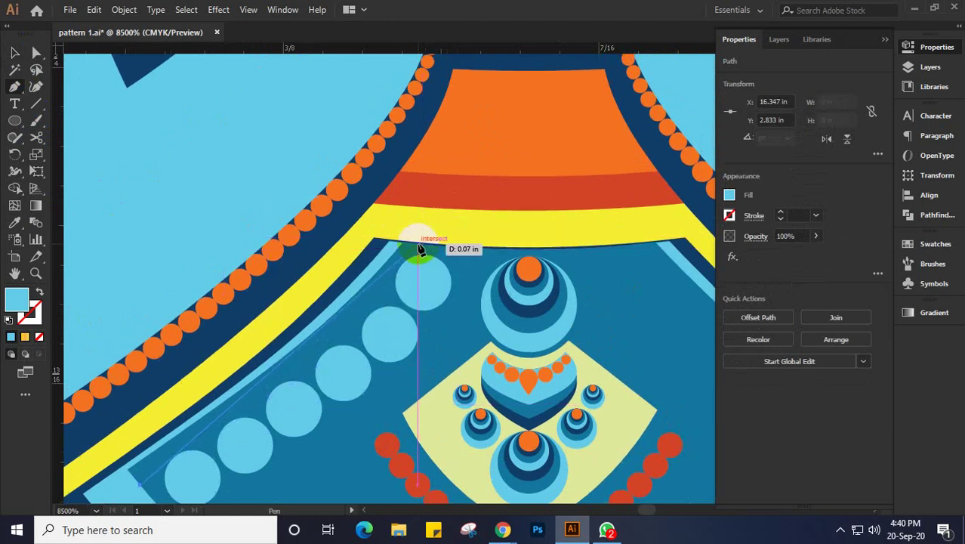
pyautogui.moveTo(419, 250)
pyautogui.mouseDown()
pyautogui.moveTo(469, 164)
pyautogui.moveTo(497, 145)
pyautogui.moveTo(480, 134)
pyautogui.mouseUp()
# Remove the guide path's fill and give it a 0.005 pt stroke
pyautogui.click(100, 323)
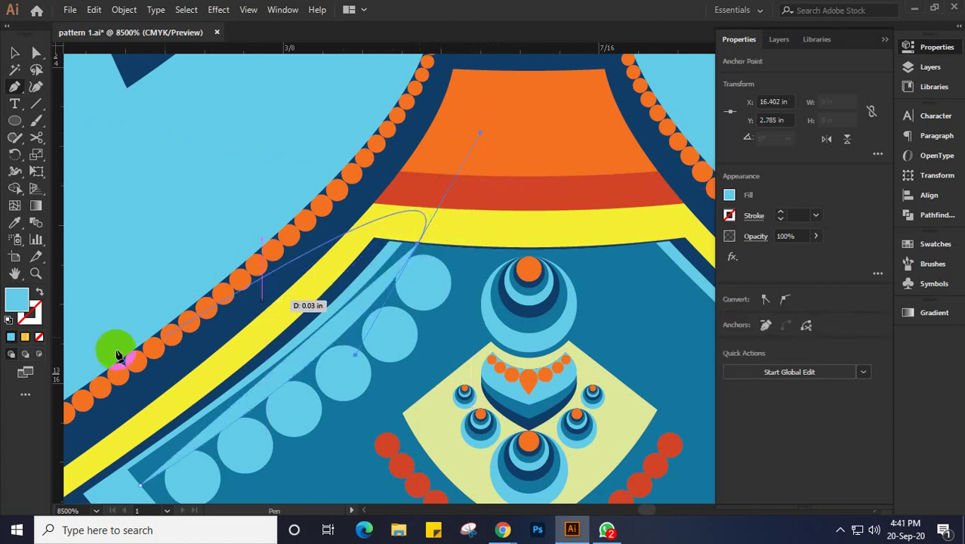
pyautogui.click(35, 321)
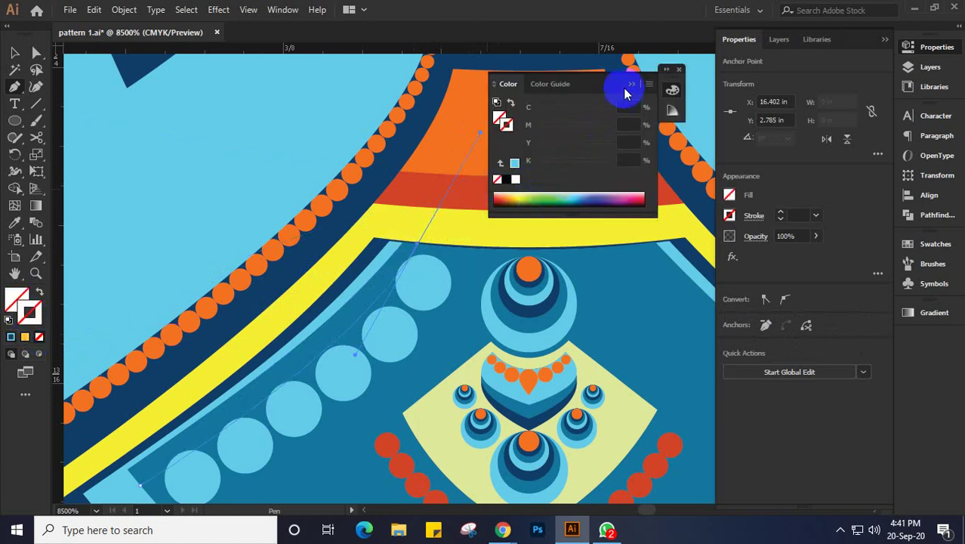
pyautogui.click(678, 71)
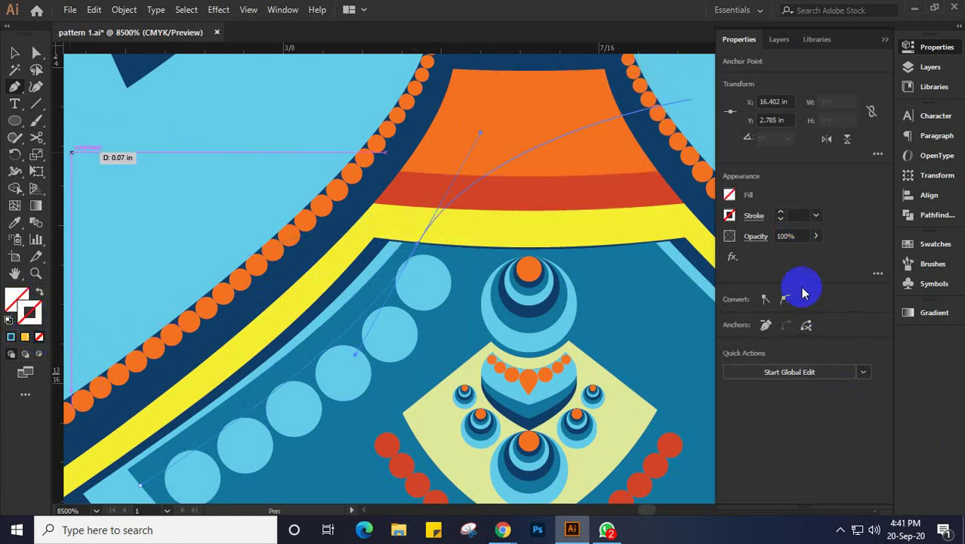
pyautogui.click(799, 215)
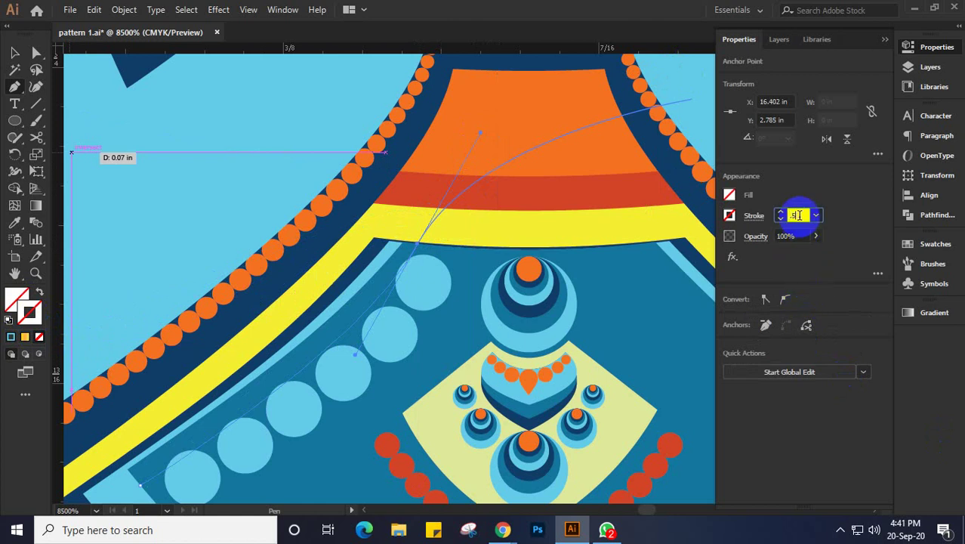
pyautogui.write('0.5')
pyautogui.press('Return')
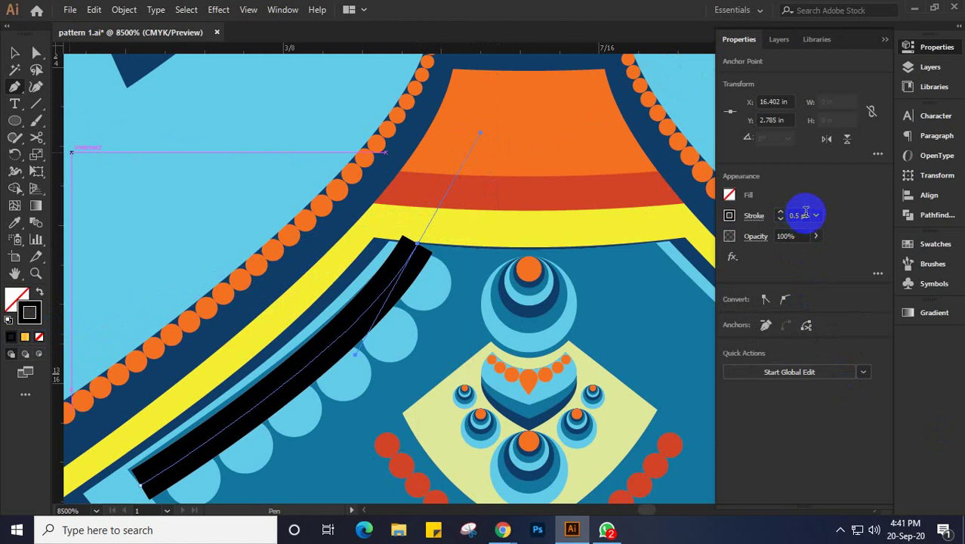
pyautogui.doubleClick(799, 215)
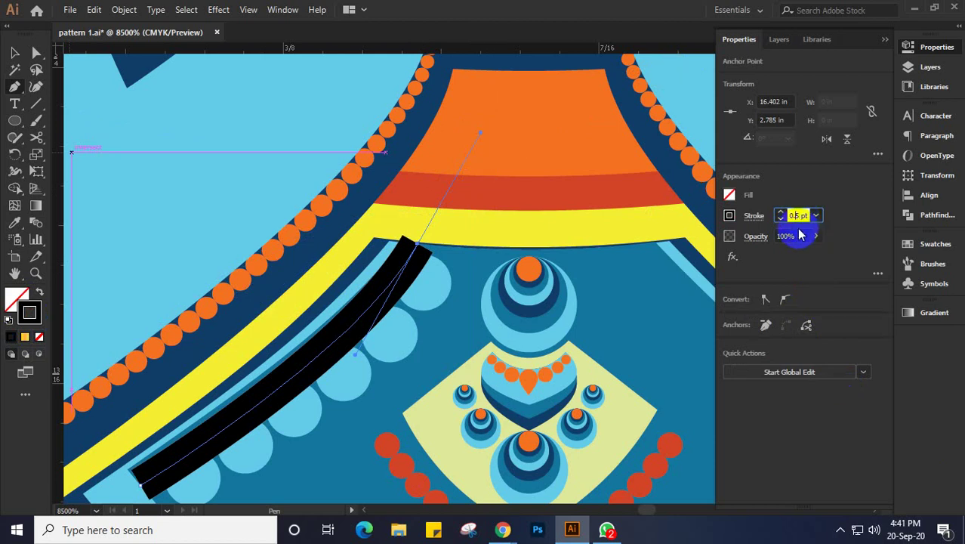
pyautogui.write('0.005')
pyautogui.press('Return')
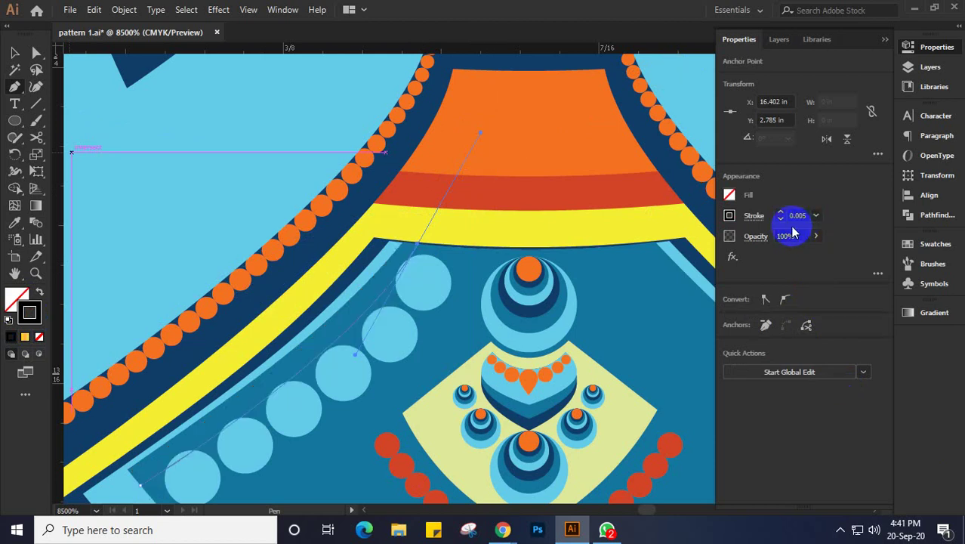
# Adjust the positions of the light blue circles so that the row follows the curved guide path, and delete the path
pyautogui.click(14, 53)
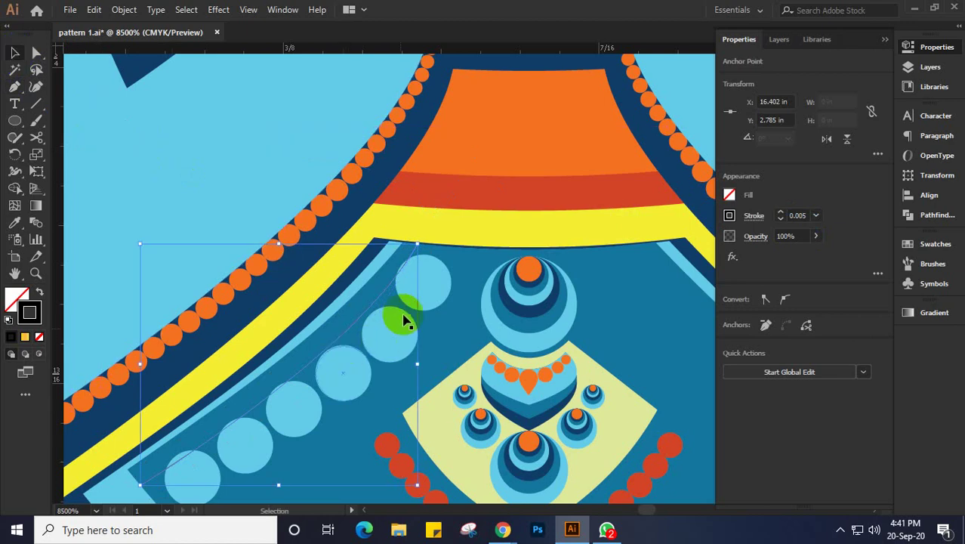
pyautogui.scroll(-3, 385, 325)
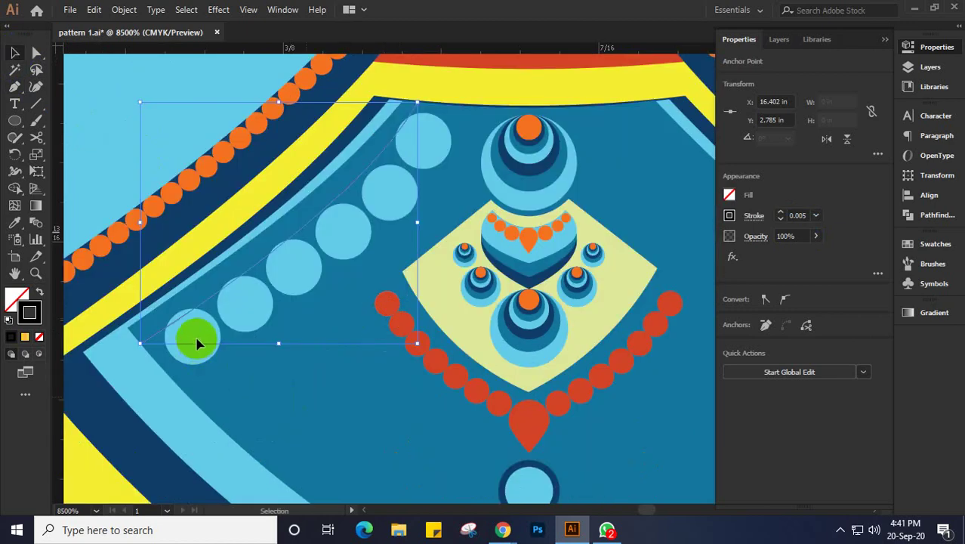
pyautogui.click(196, 342)
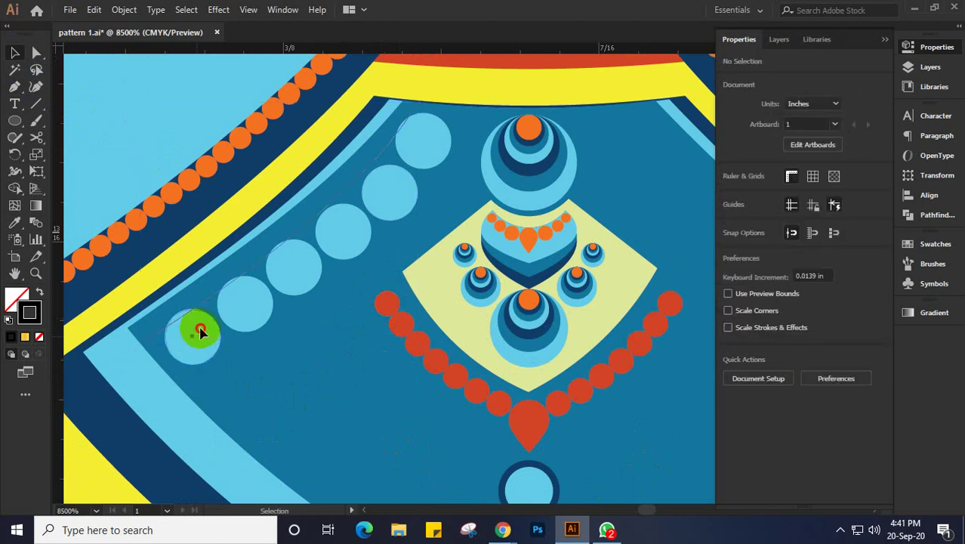
pyautogui.moveTo(201, 332); pyautogui.dragTo(288, 263)
pyautogui.click(332, 230)
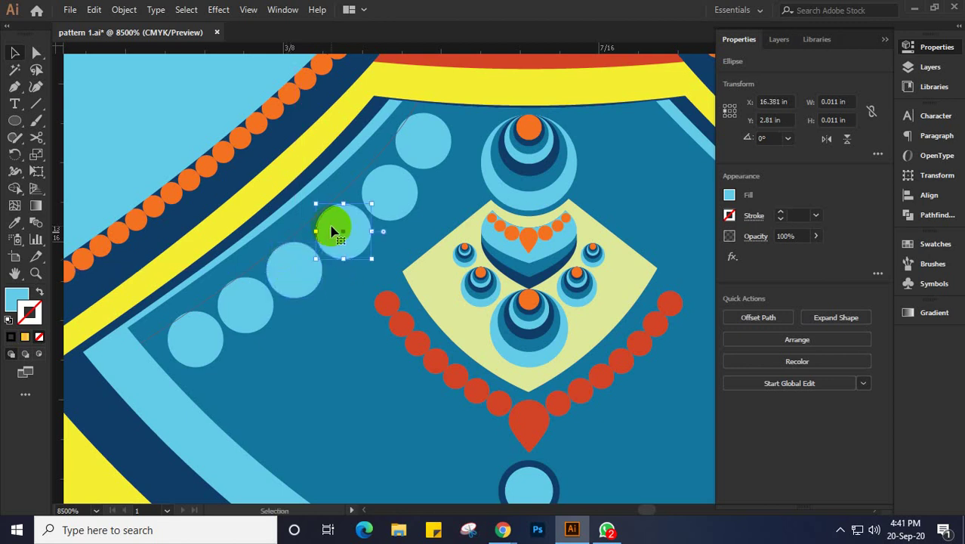
pyautogui.click(384, 180)
pyautogui.moveTo(382, 179); pyautogui.dragTo(426, 139)
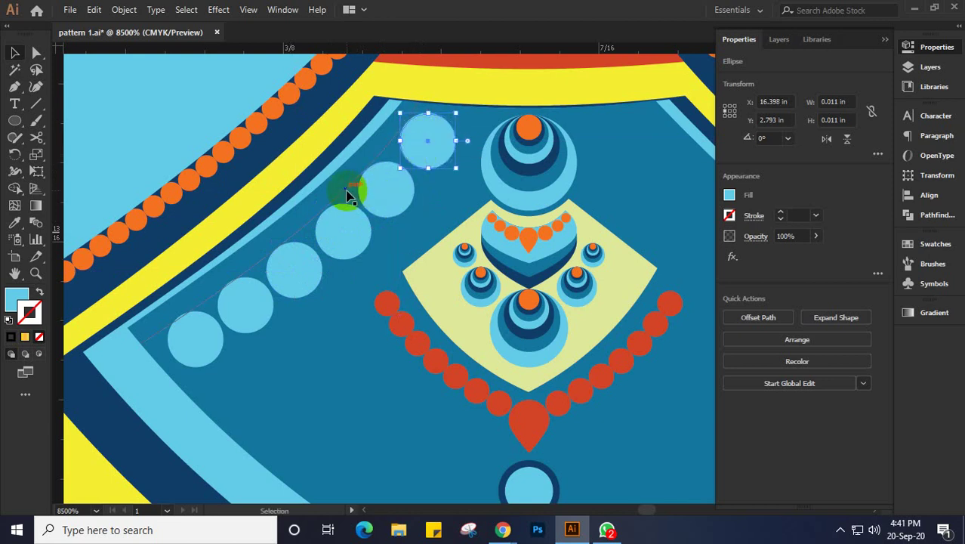
pyautogui.click(348, 194)
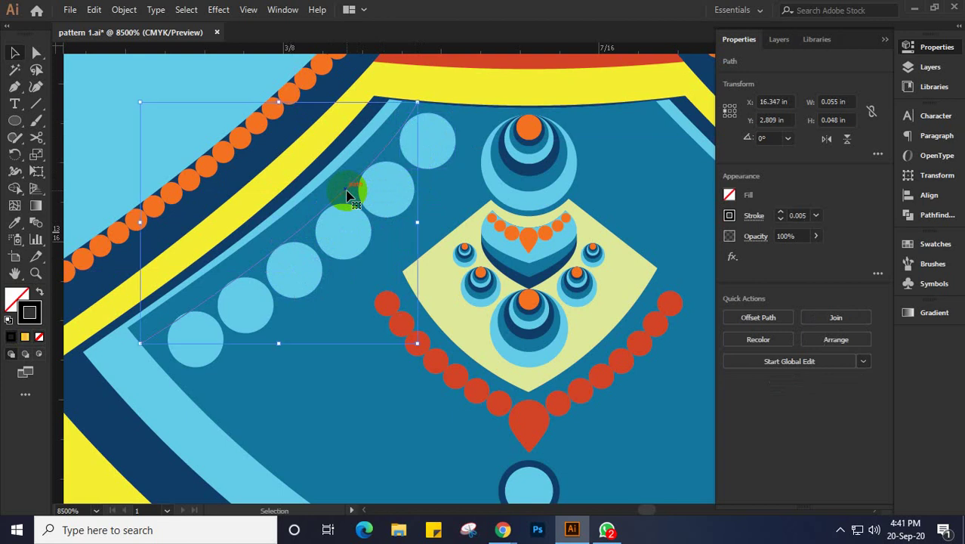
pyautogui.click(286, 330)
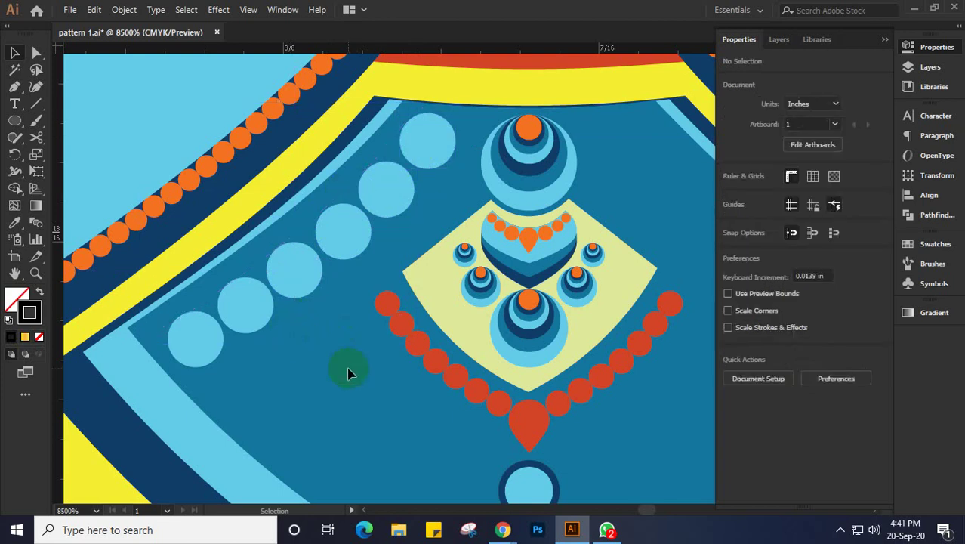
# Recolour every second circle of the row, starting at its upper end, with the pale green sampled from the central fan shape
pyautogui.click(428, 148)
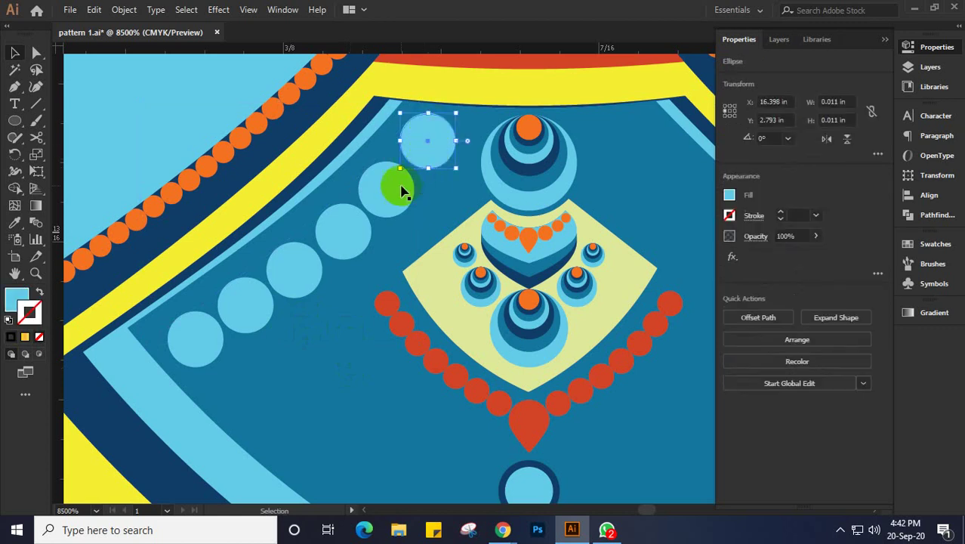
pyautogui.keyDown('shift'); pyautogui.click(336, 245); pyautogui.keyUp('shift')
pyautogui.keyDown('shift'); pyautogui.click(251, 305); pyautogui.keyUp('shift')
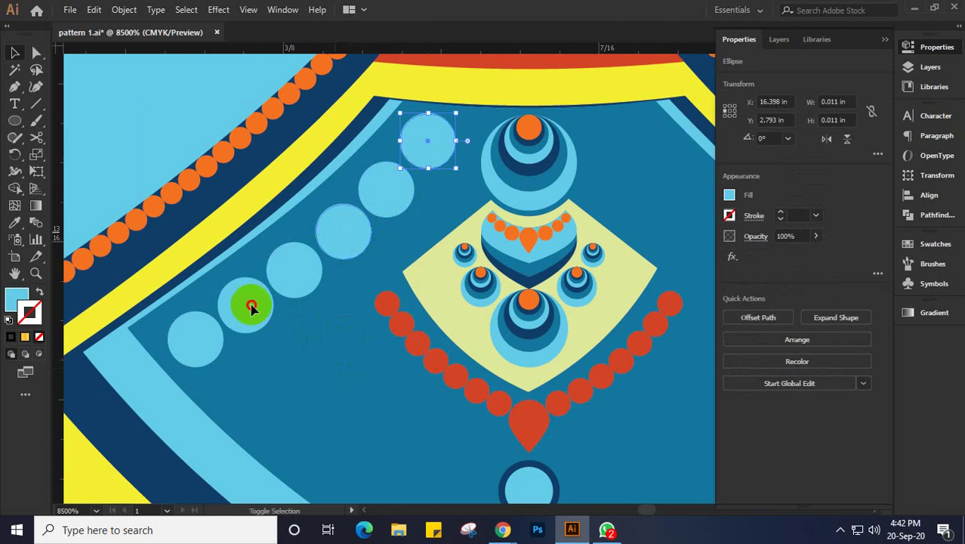
pyautogui.press('i')
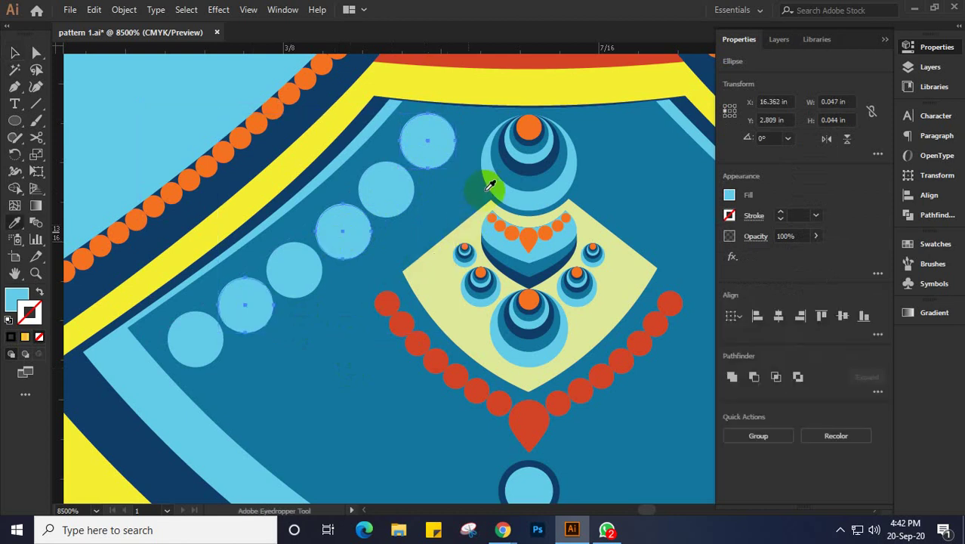
pyautogui.click(511, 162)
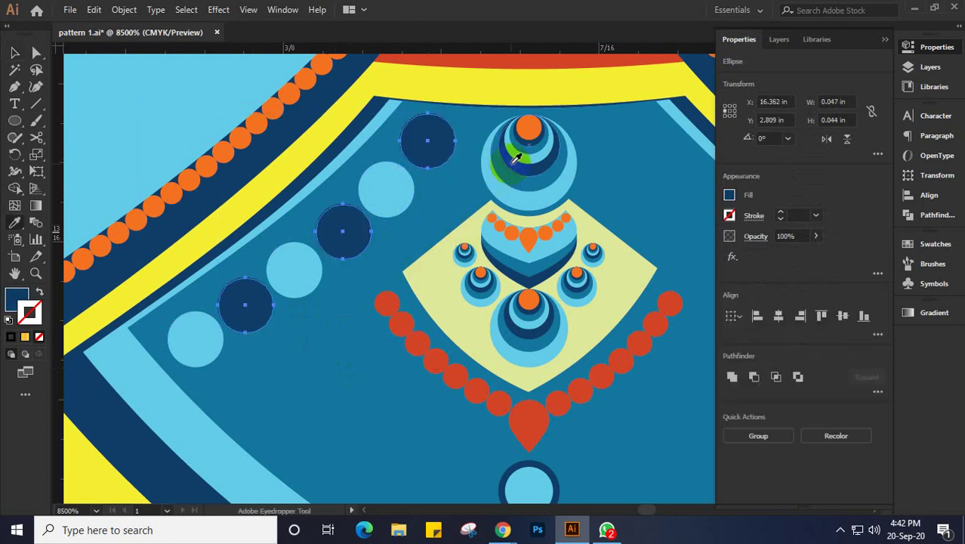
pyautogui.click(446, 276)
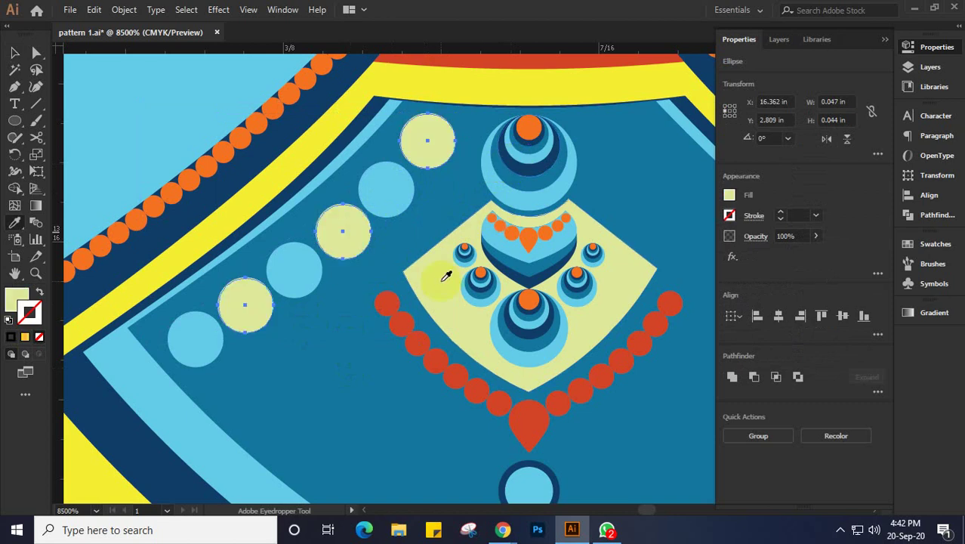
# Make a concentric copy about 0.008 in wide inside the row's lowest light blue circle and fill it with dark blue sampled from the central motif
pyautogui.press('v')
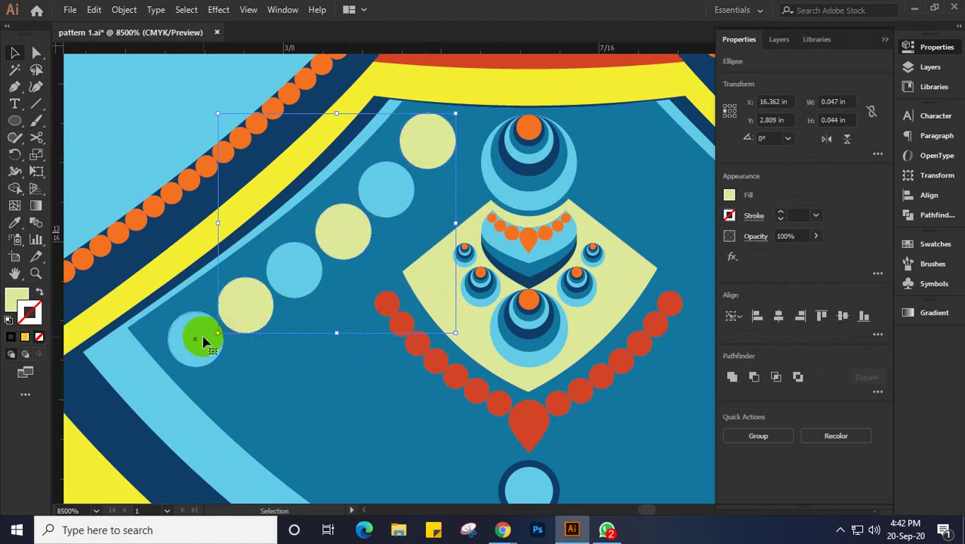
pyautogui.click(203, 342)
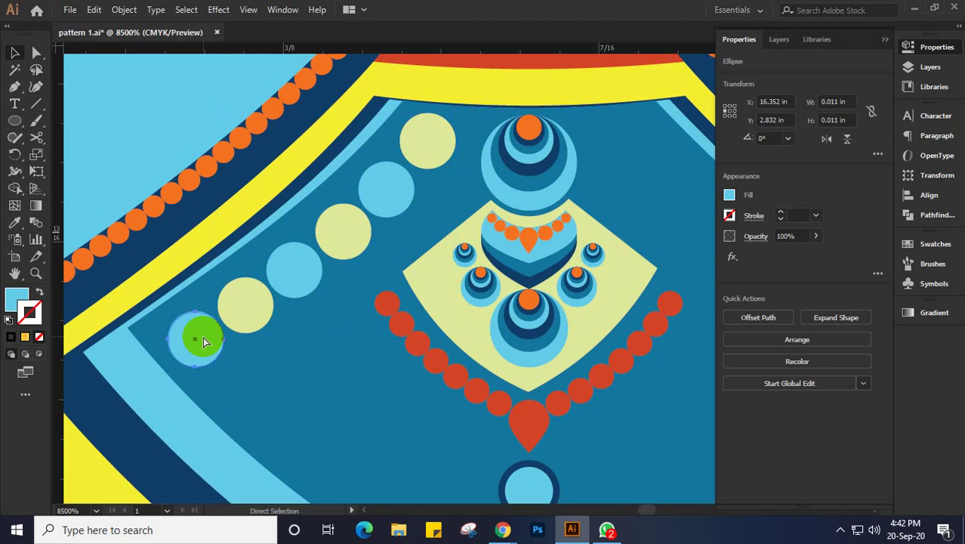
pyautogui.press('v')
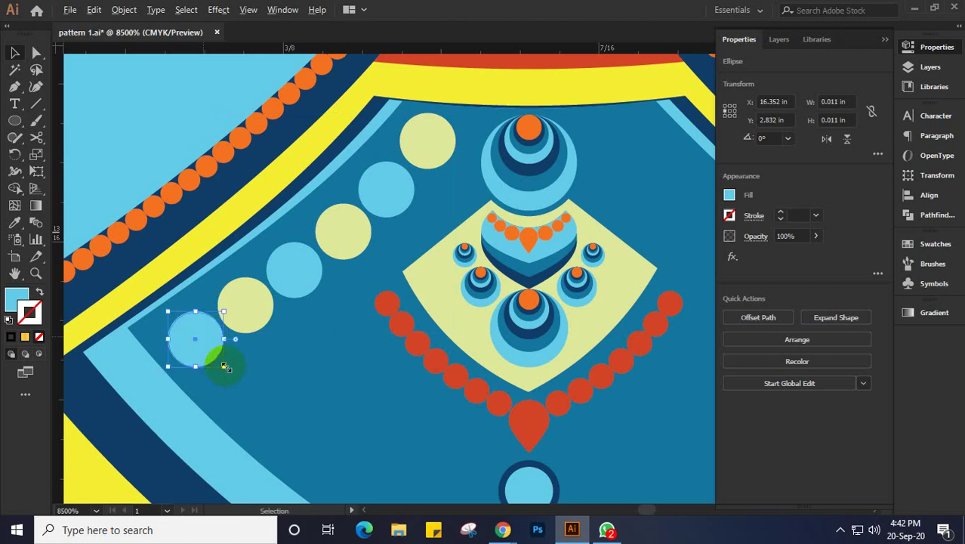
pyautogui.moveTo(224, 367); pyautogui.dragTo(216, 360)
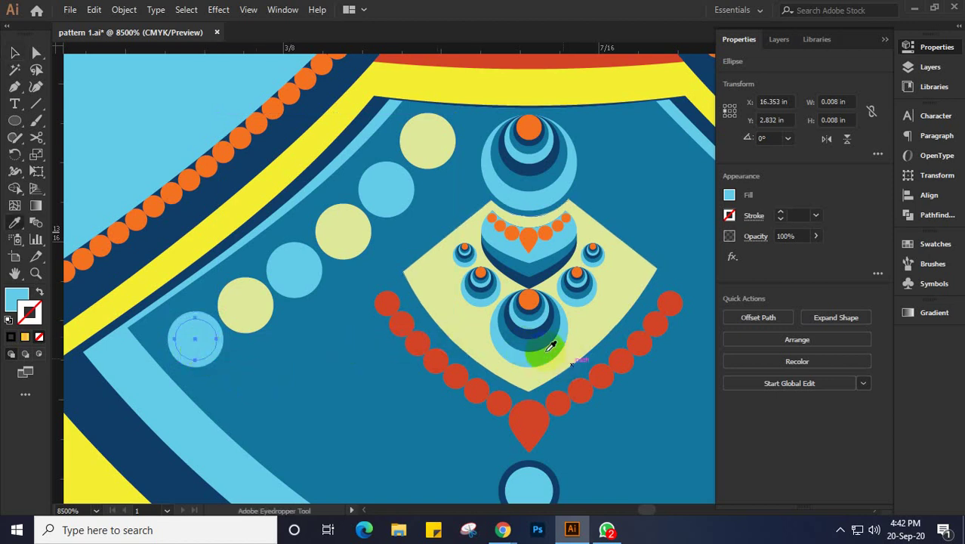
pyautogui.click(532, 330)
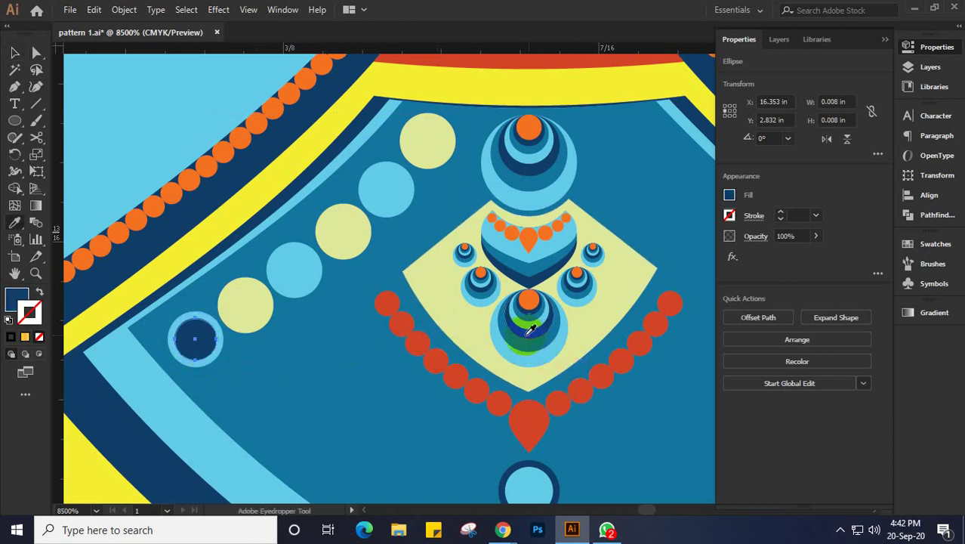
# Copy the dark blue inner circle onto the other five circles of the row, bringing the first copy to the front
pyautogui.press('v')
pyautogui.click(207, 345)
pyautogui.moveTo(204, 349); pyautogui.dragTo(257, 321)
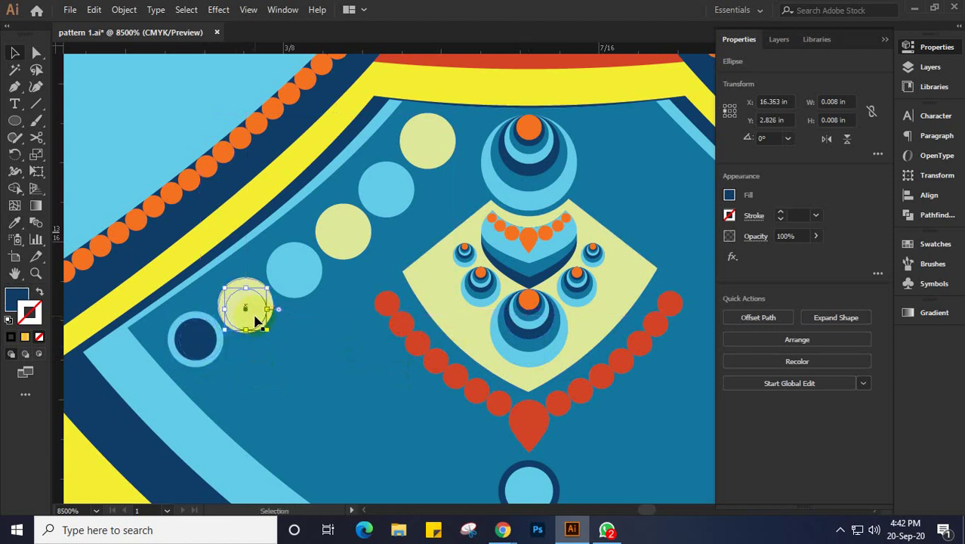
pyautogui.rightClick(256, 318)
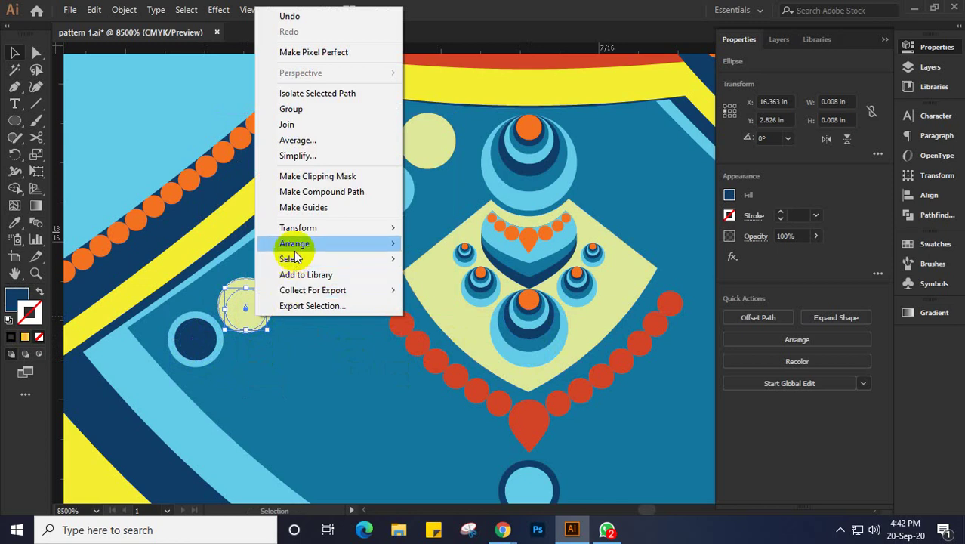
pyautogui.moveTo(344, 246)
pyautogui.click(441, 248)
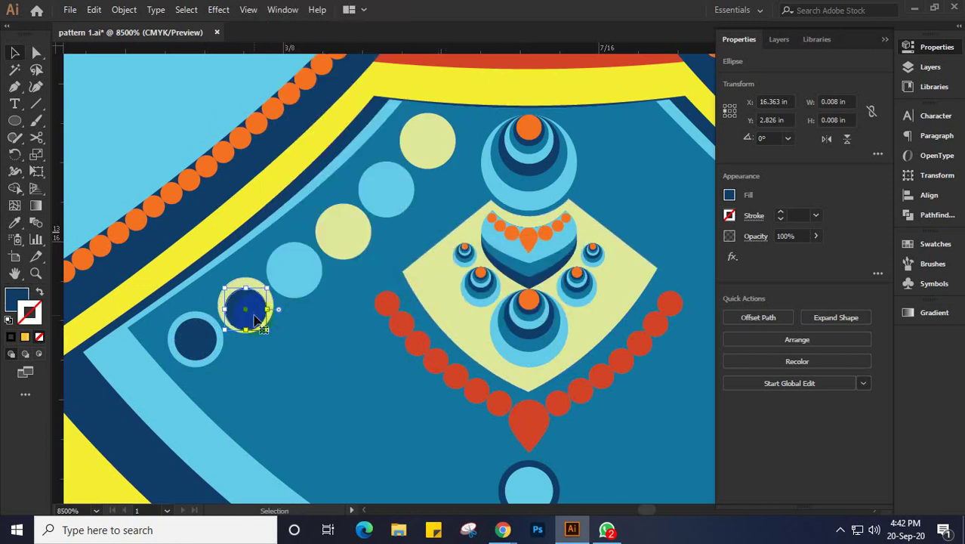
pyautogui.moveTo(256, 320); pyautogui.dragTo(441, 122)
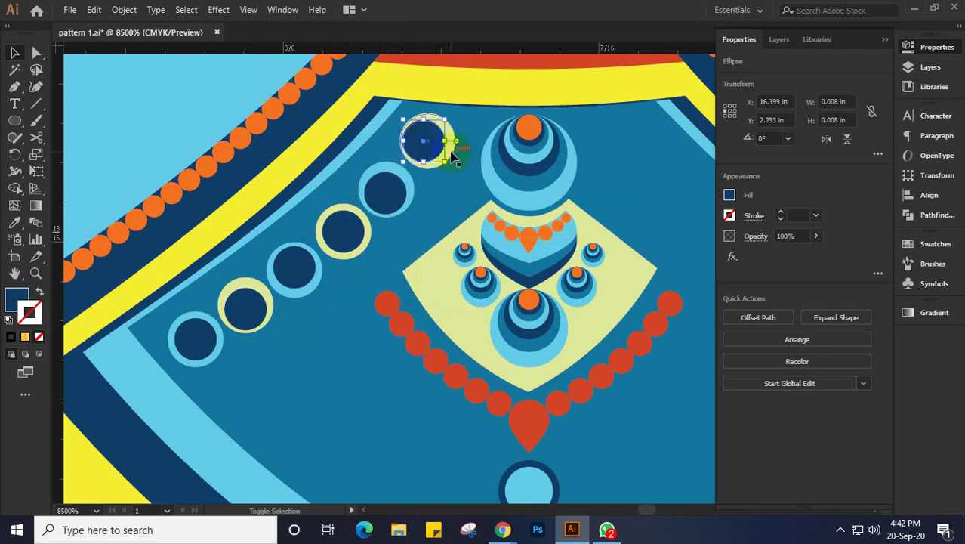
# Centre the dark blue inner circles within the two uppermost circles of the row, aligning them horizontally and vertically
pyautogui.keyDown('shift'); pyautogui.click(454, 158); pyautogui.keyUp('shift')
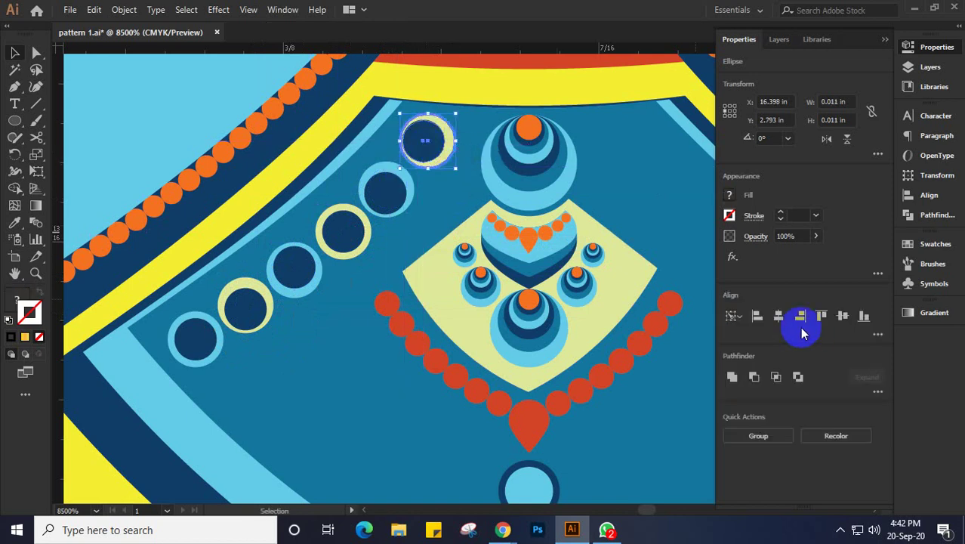
pyautogui.click(842, 316)
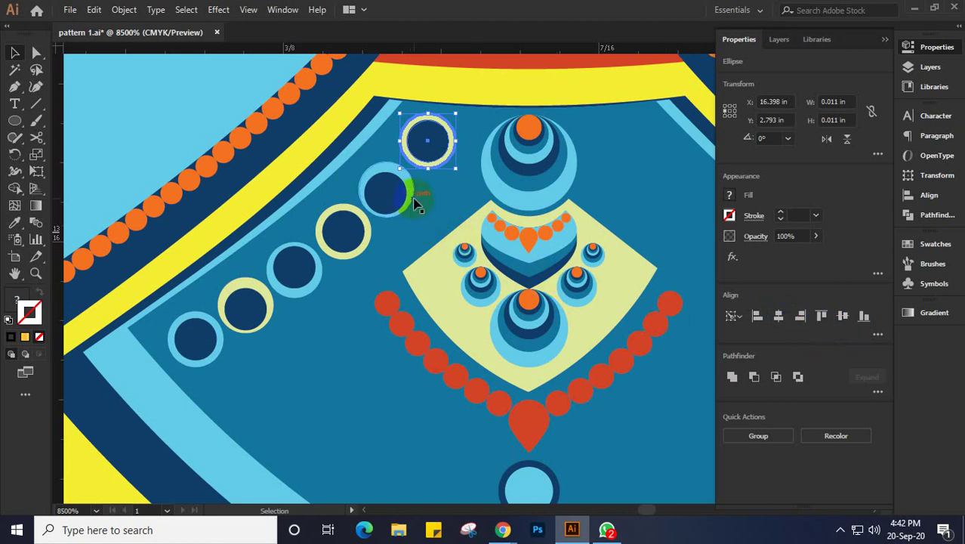
pyautogui.click(388, 203)
pyautogui.keyDown('shift'); pyautogui.click(390, 210); pyautogui.keyUp('shift')
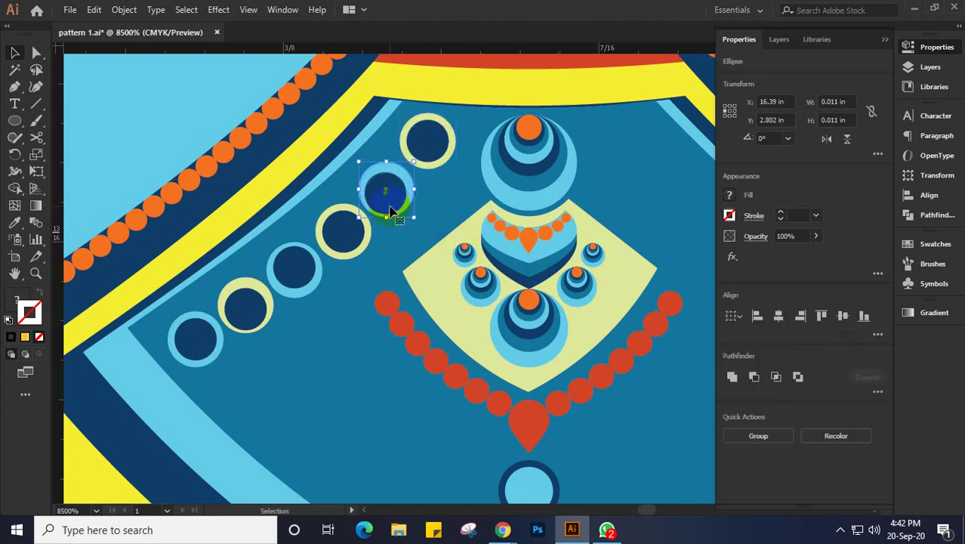
pyautogui.click(779, 315)
pyautogui.click(842, 316)
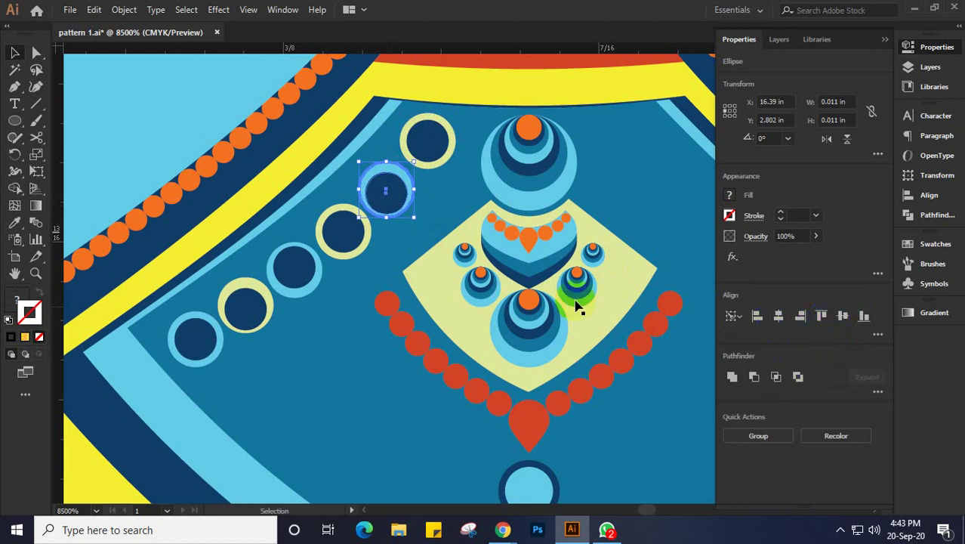
# Centre the dark blue inner circles vertically within the third and fourth circles from the row's upper end
pyautogui.click(347, 256)
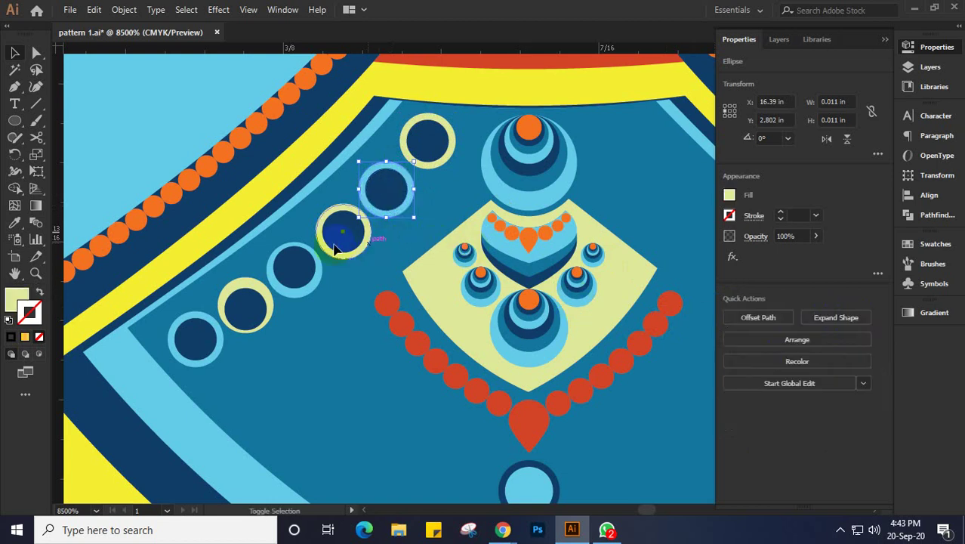
pyautogui.keyDown('shift'); pyautogui.click(347, 257); pyautogui.keyUp('shift')
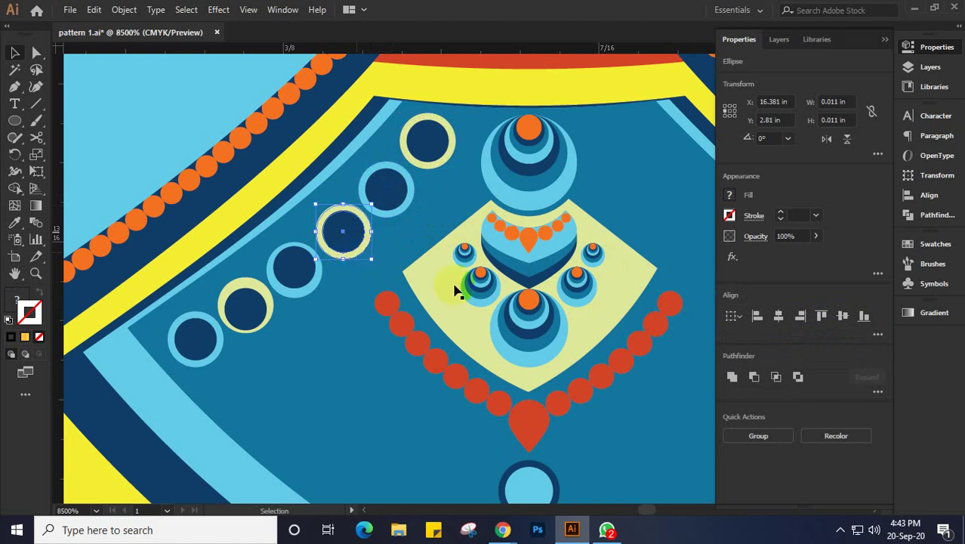
pyautogui.click(843, 316)
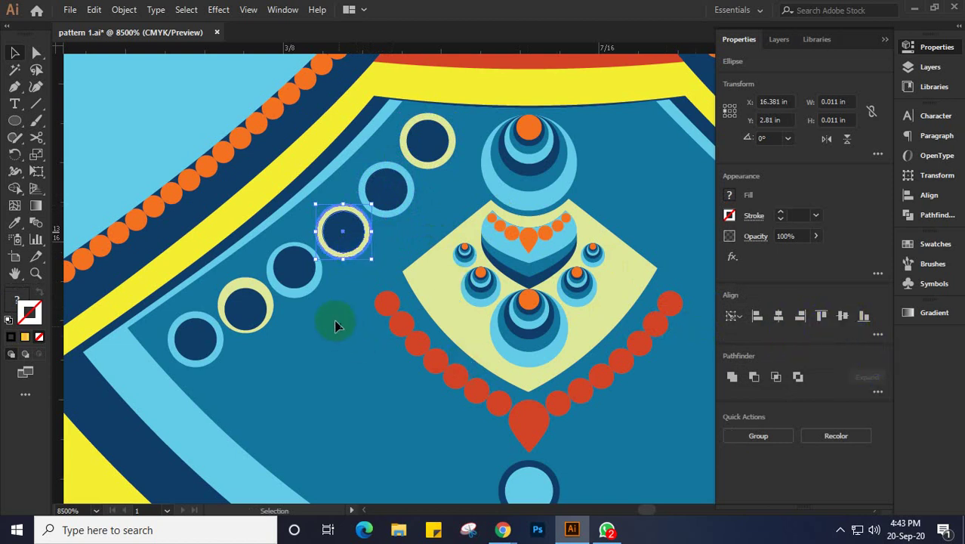
pyautogui.click(302, 276)
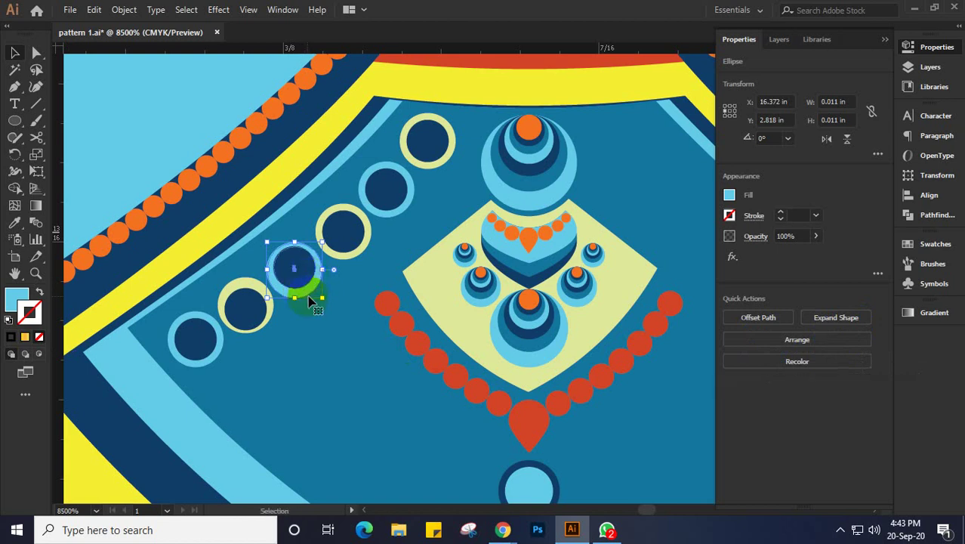
pyautogui.keyDown('shift'); pyautogui.click(310, 294); pyautogui.keyUp('shift')
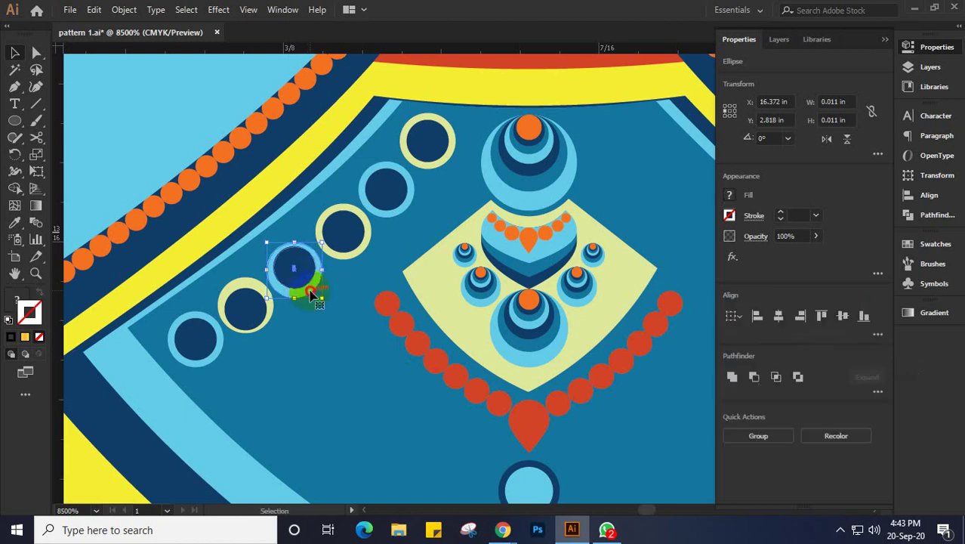
pyautogui.click(844, 316)
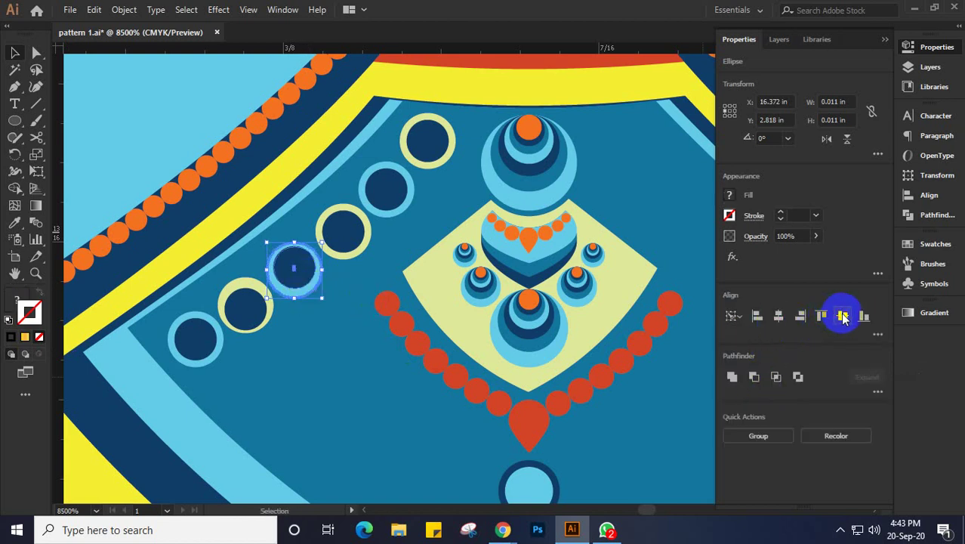
pyautogui.click(274, 318)
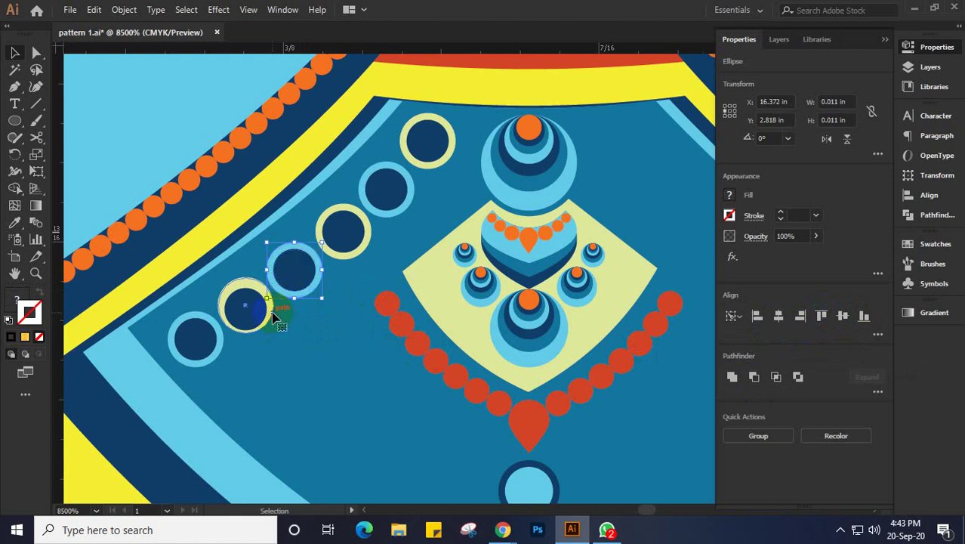
# Shift the dark blue inner circle upward in the row's lowest circle and leftward in the third circle from the lower end
pyautogui.click(197, 338)
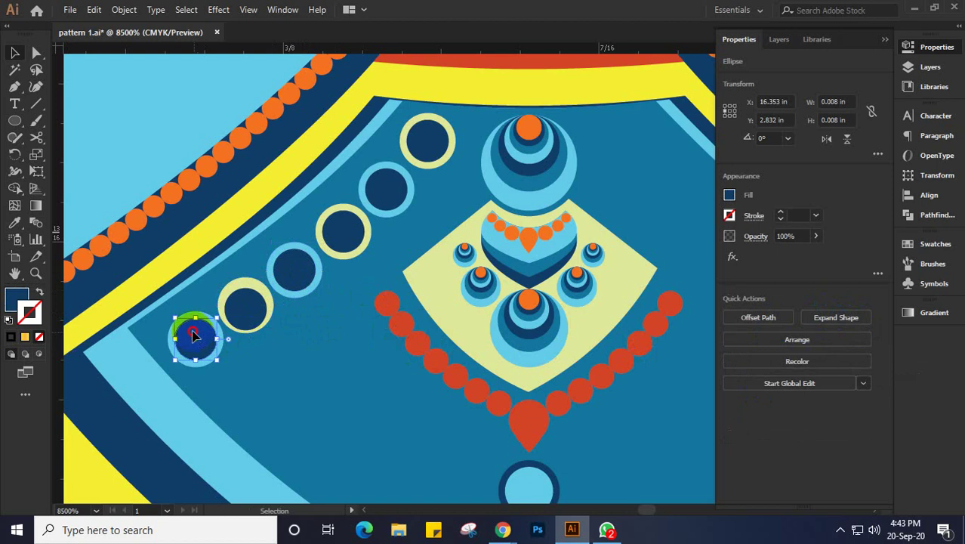
pyautogui.moveTo(194, 335); pyautogui.dragTo(194, 331)
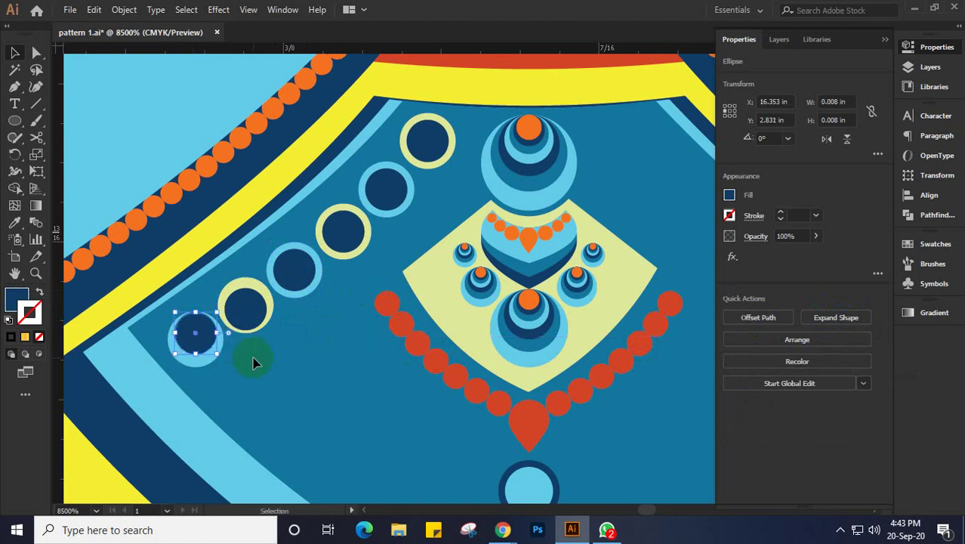
pyautogui.click(256, 315)
pyautogui.moveTo(257, 314); pyautogui.dragTo(296, 265)
# Offset the inner circles of the row's three uppermost circles: the third downward, the second leftward and the topmost toward its lower right edge
pyautogui.click(360, 236)
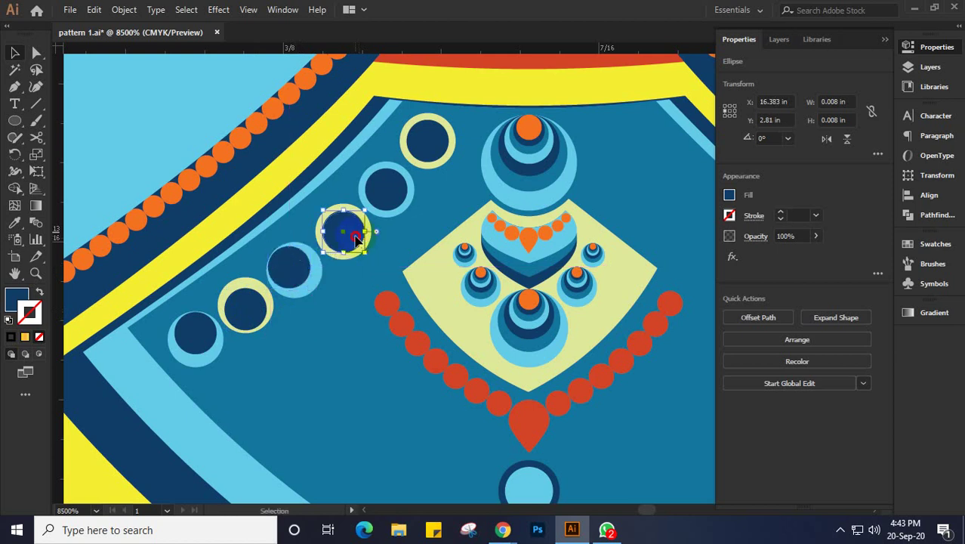
pyautogui.moveTo(357, 239); pyautogui.dragTo(359, 240)
pyautogui.moveTo(383, 202); pyautogui.dragTo(379, 197)
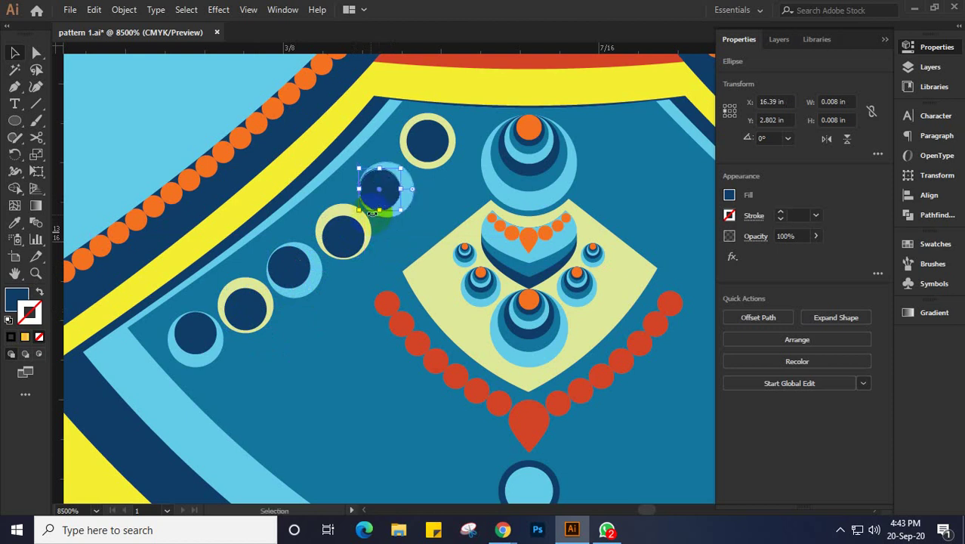
pyautogui.click(418, 144)
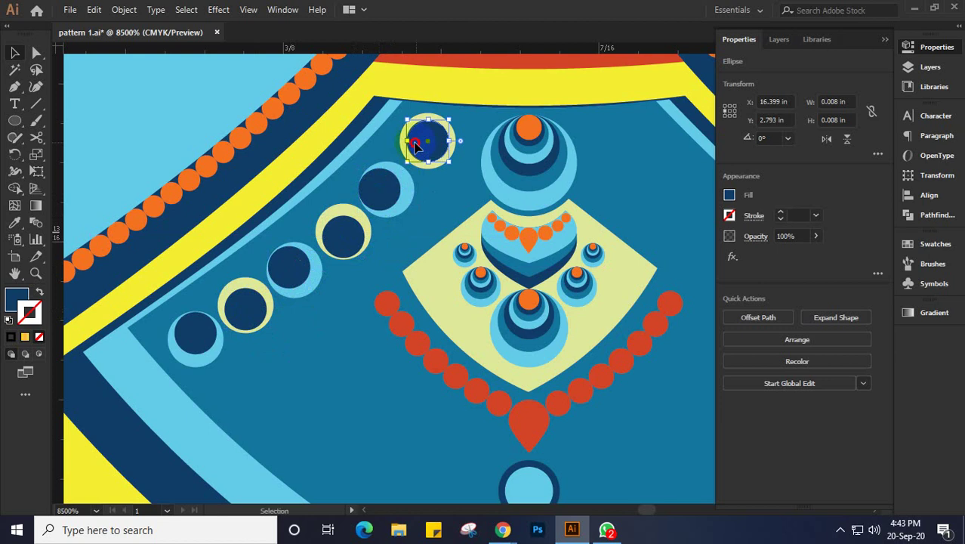
pyautogui.moveTo(420, 148); pyautogui.dragTo(423, 148)
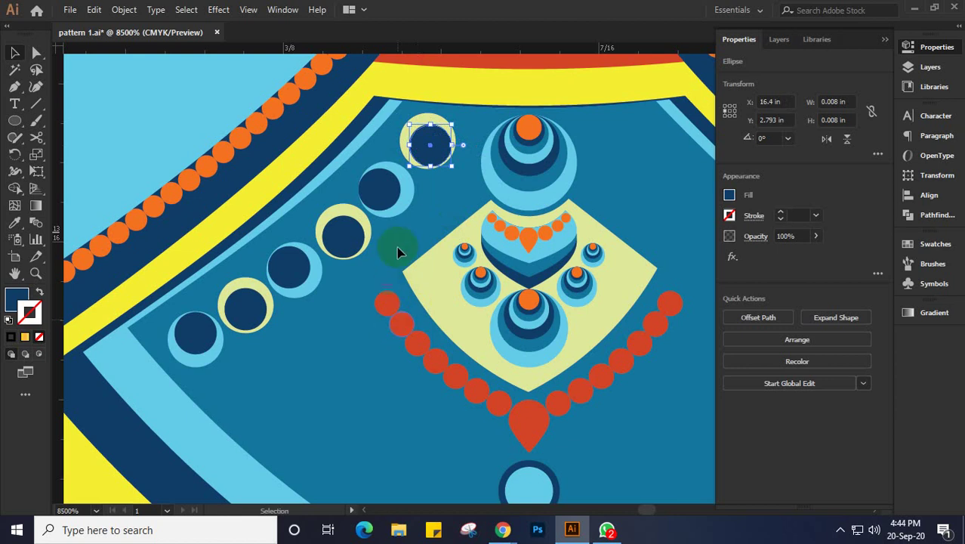
# Select all six circles of the left row with their inner circles and duplicate the row straight across to the panel's right half
pyautogui.keyDown('shift'); pyautogui.click(414, 161); pyautogui.keyUp('shift')
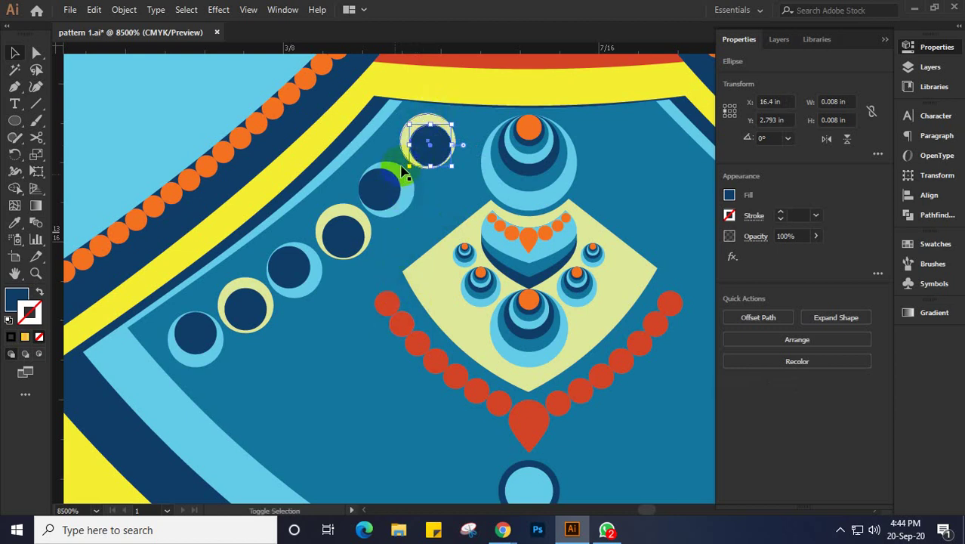
pyautogui.keyDown('shift'); pyautogui.click(412, 163); pyautogui.keyUp('shift')
pyautogui.keyDown('shift'); pyautogui.click(384, 197); pyautogui.keyUp('shift')
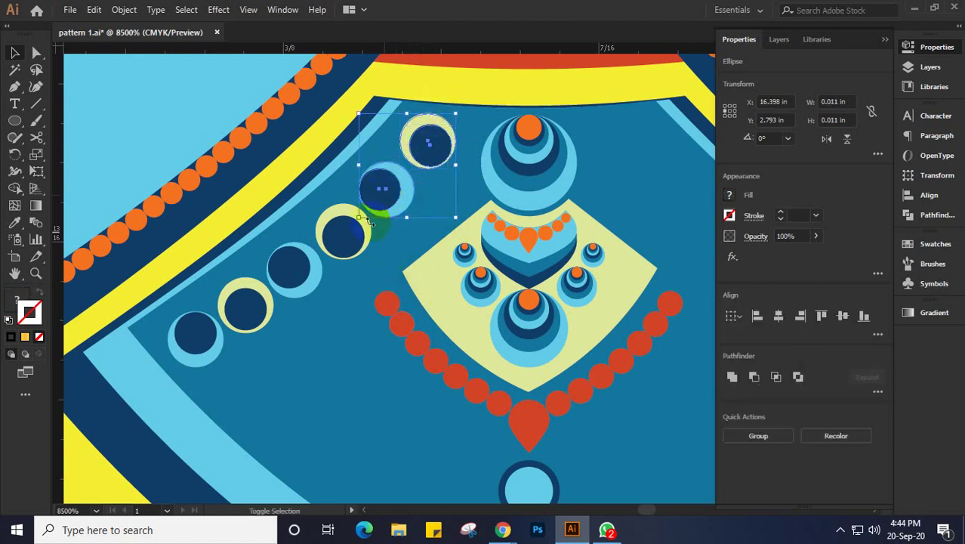
pyautogui.keyDown('shift'); pyautogui.click(358, 237); pyautogui.keyUp('shift')
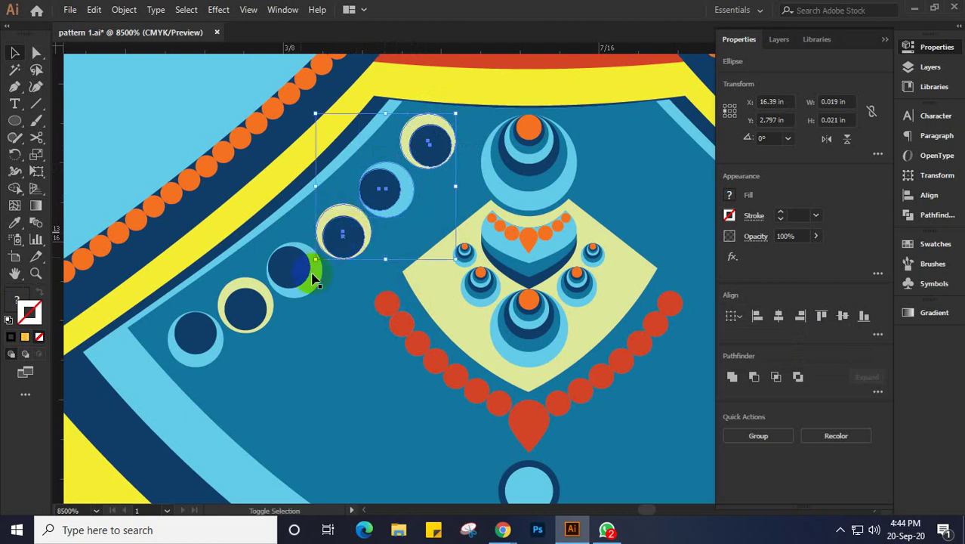
pyautogui.keyDown('shift'); pyautogui.click(287, 268); pyautogui.keyUp('shift')
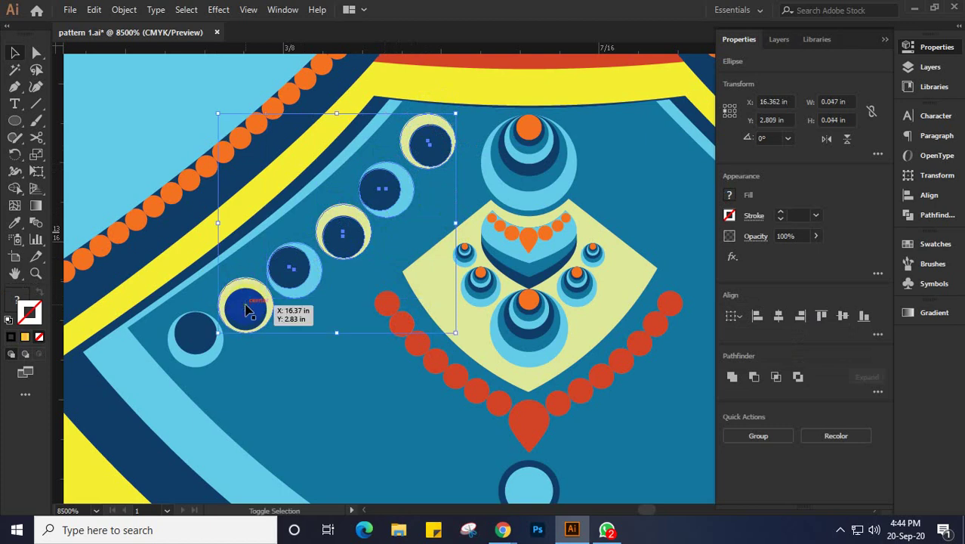
pyautogui.keyDown('shift'); pyautogui.click(191, 343); pyautogui.keyUp('shift')
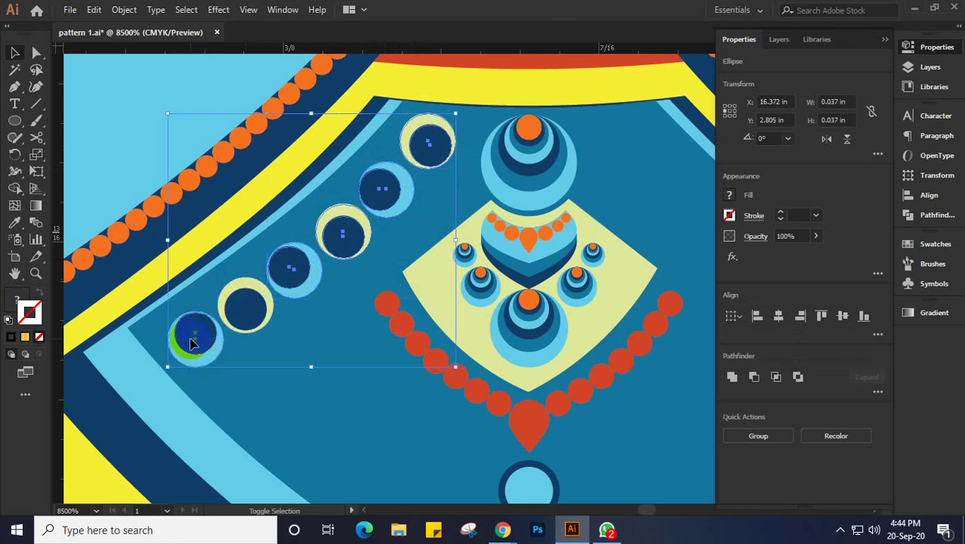
pyautogui.scroll(-3, 254, 318)
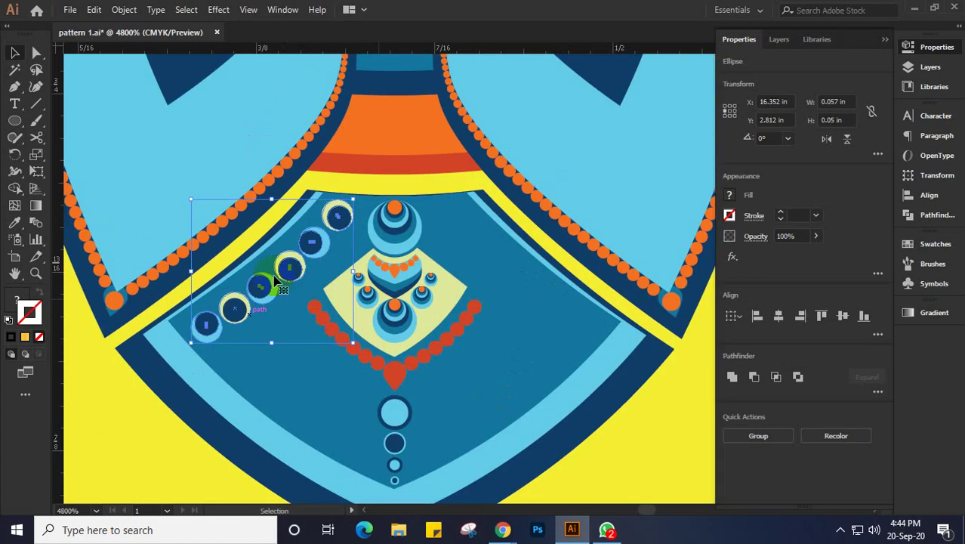
pyautogui.moveTo(289, 273); pyautogui.dragTo(523, 307)
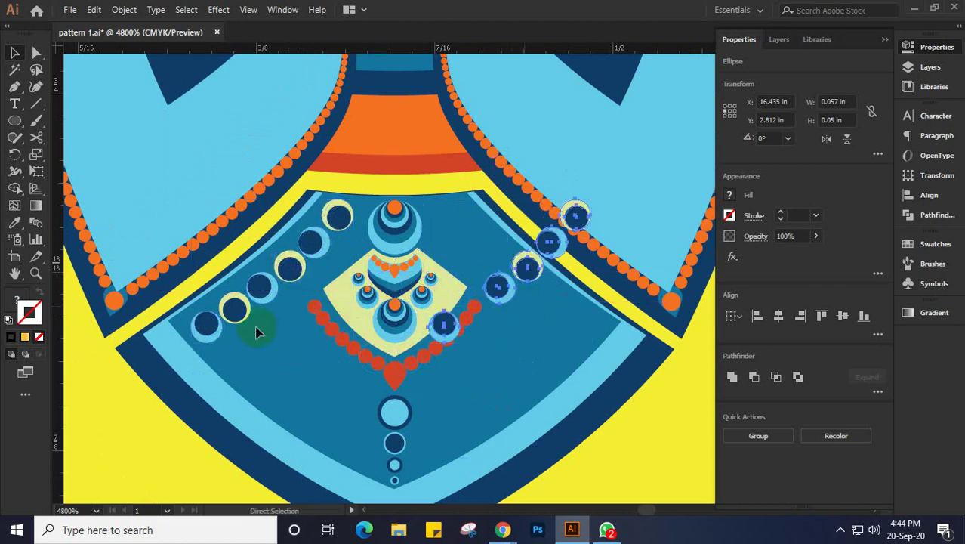
pyautogui.hotkey('ctrl', 'z')
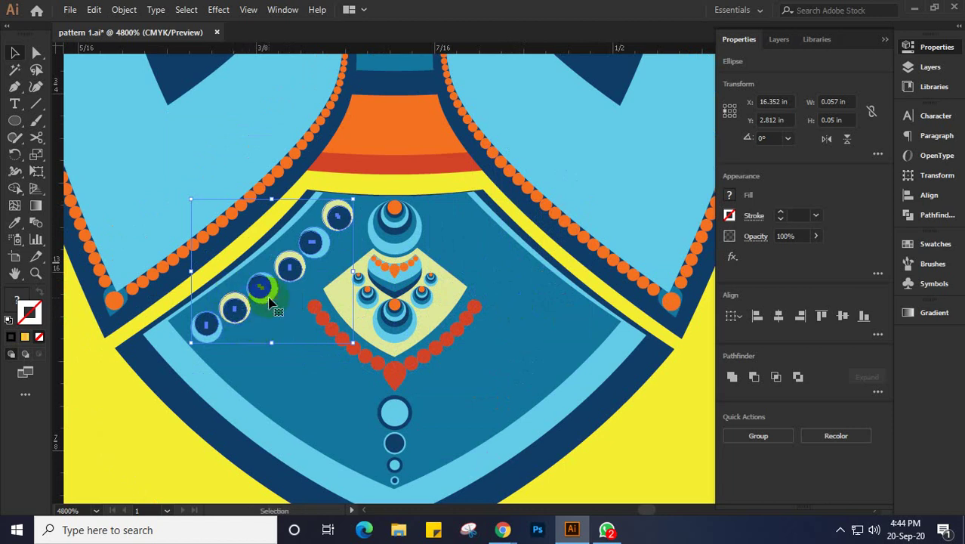
pyautogui.moveTo(233, 296); pyautogui.dragTo(485, 291)
# Reflect the copied row across the vertical axis and move it outward along the panel's right upper edge, mirroring the left row
pyautogui.rightClick(486, 290)
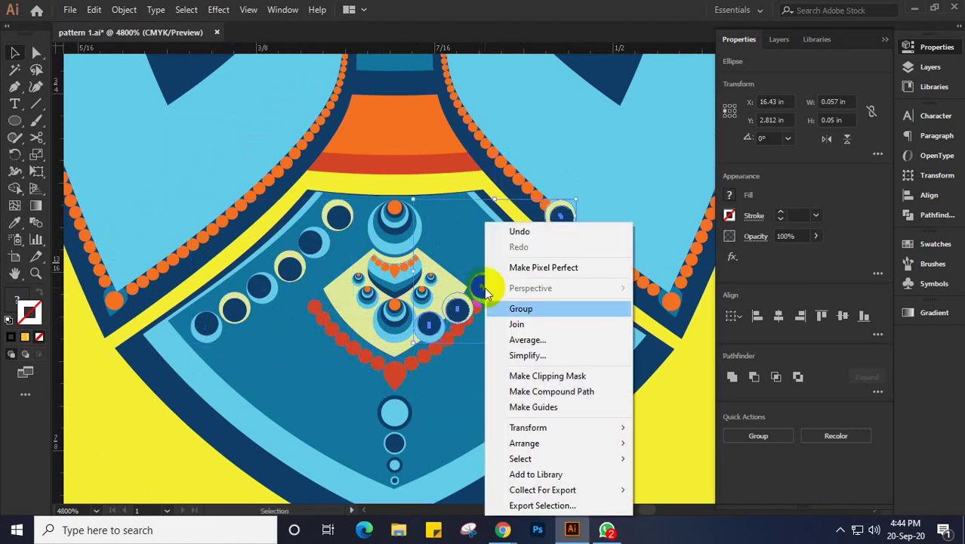
pyautogui.moveTo(535, 428)
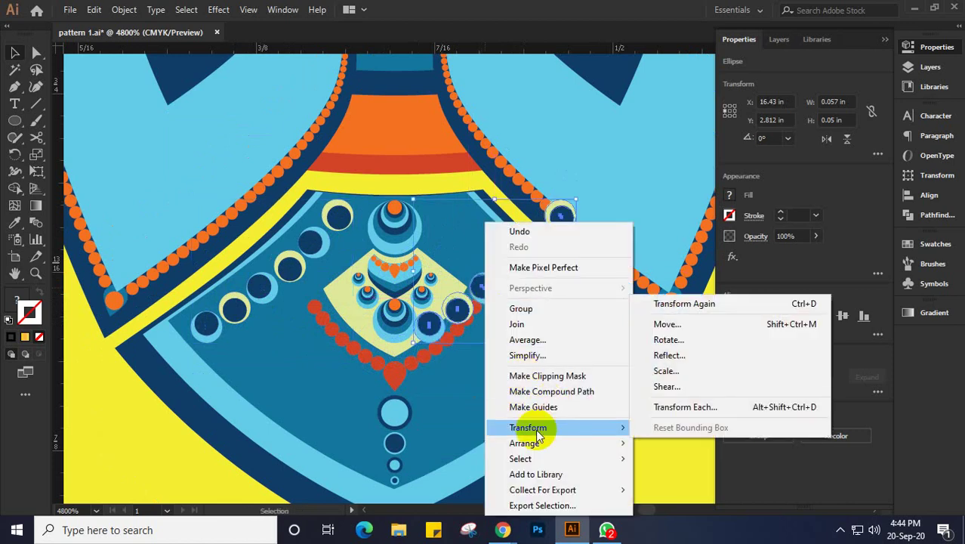
pyautogui.click(651, 353)
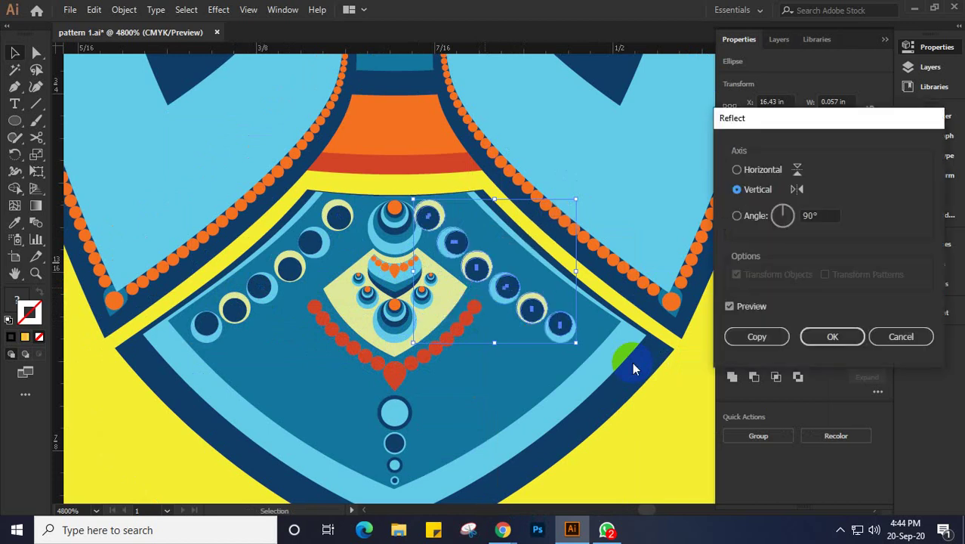
pyautogui.click(821, 339)
pyautogui.moveTo(564, 327); pyautogui.dragTo(583, 325)
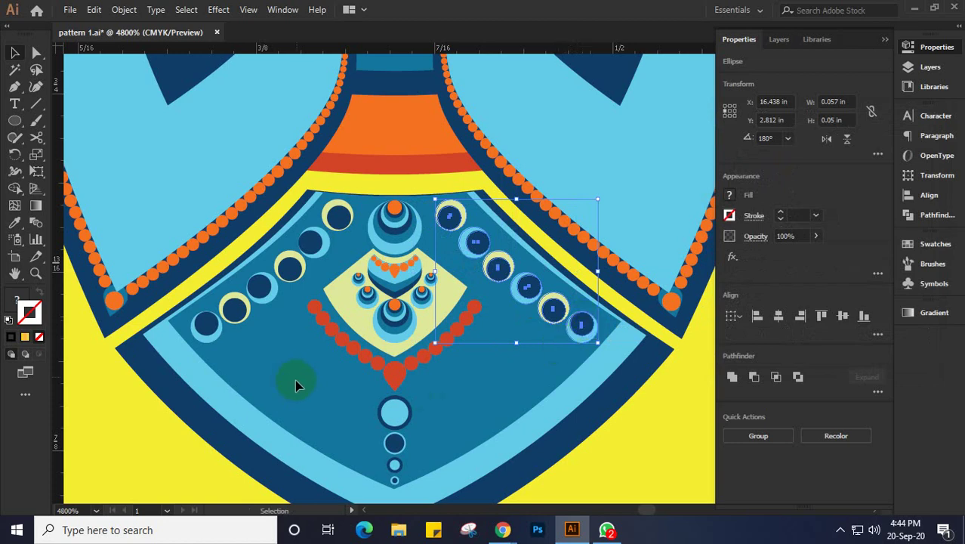
pyautogui.hotkey('ctrl', '-')
pyautogui.hotkey('ctrl', '-')
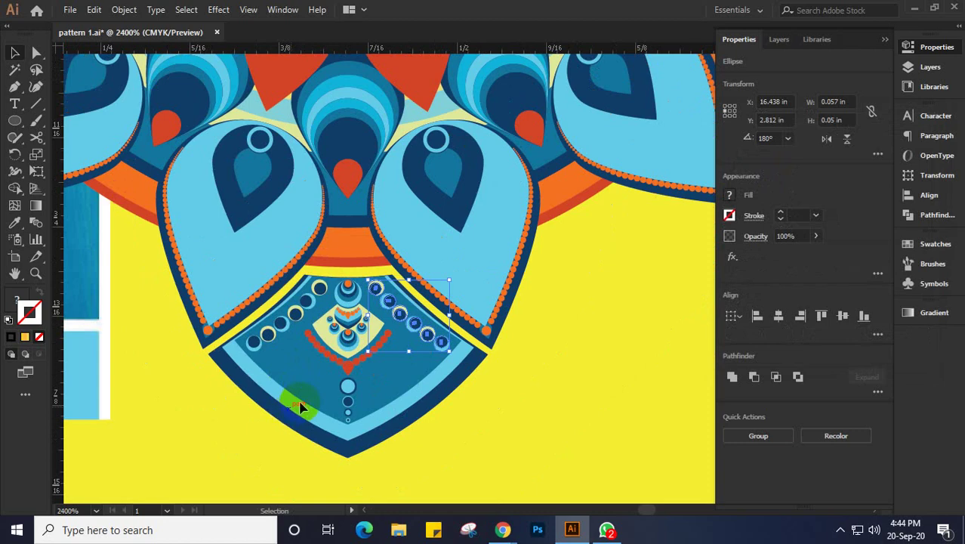
pyautogui.moveTo(308, 398); pyautogui.dragTo(327, 366)
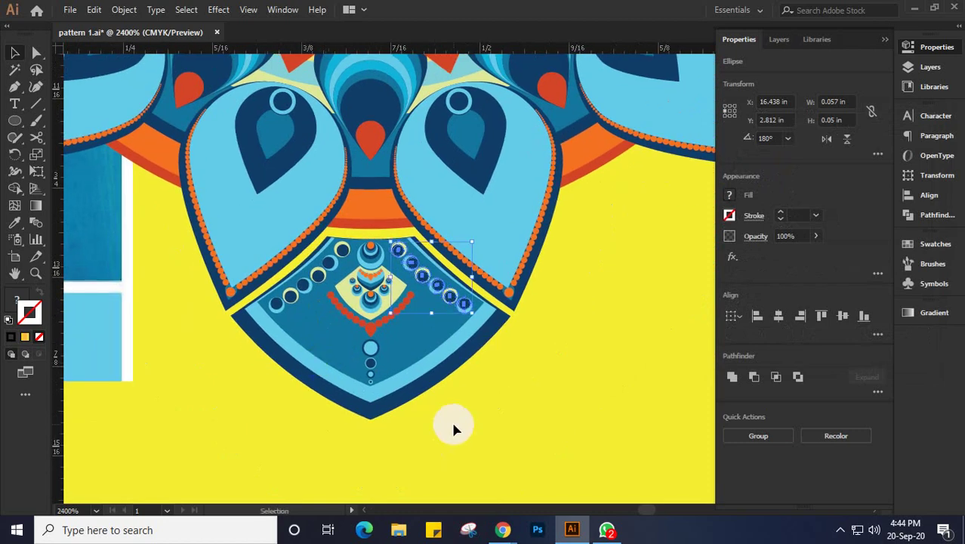
pyautogui.click(454, 455)
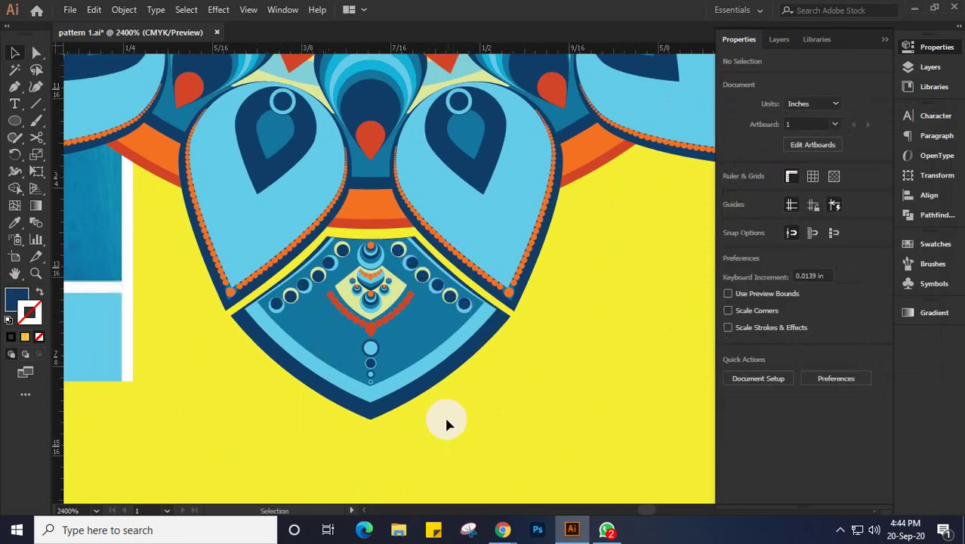
pyautogui.click(370, 330)
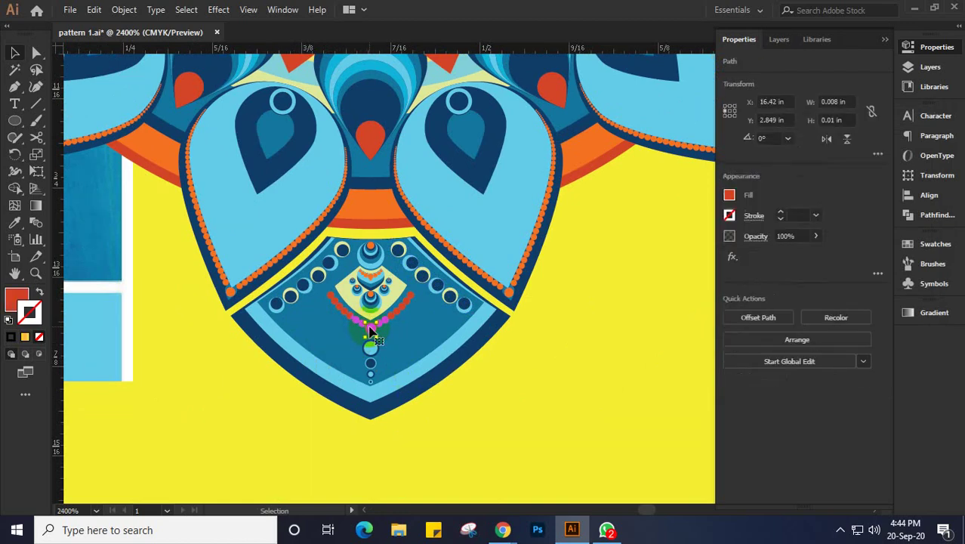
pyautogui.scroll(2, 370, 328)
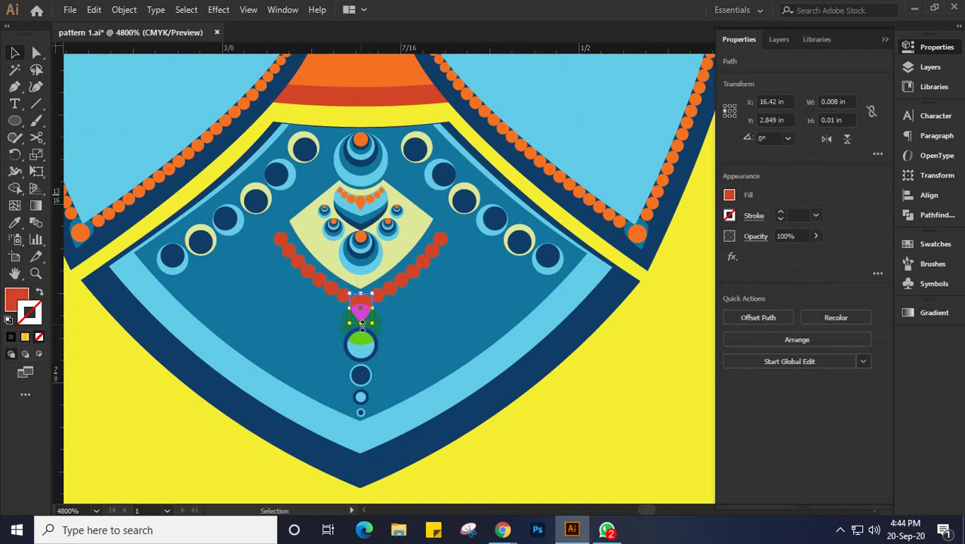
pyautogui.click(281, 247)
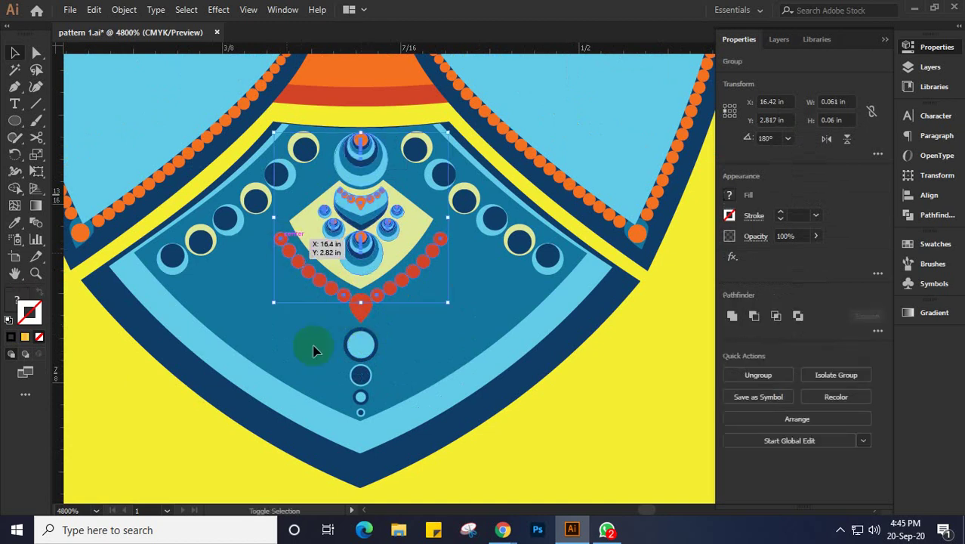
pyautogui.press('ctrl')
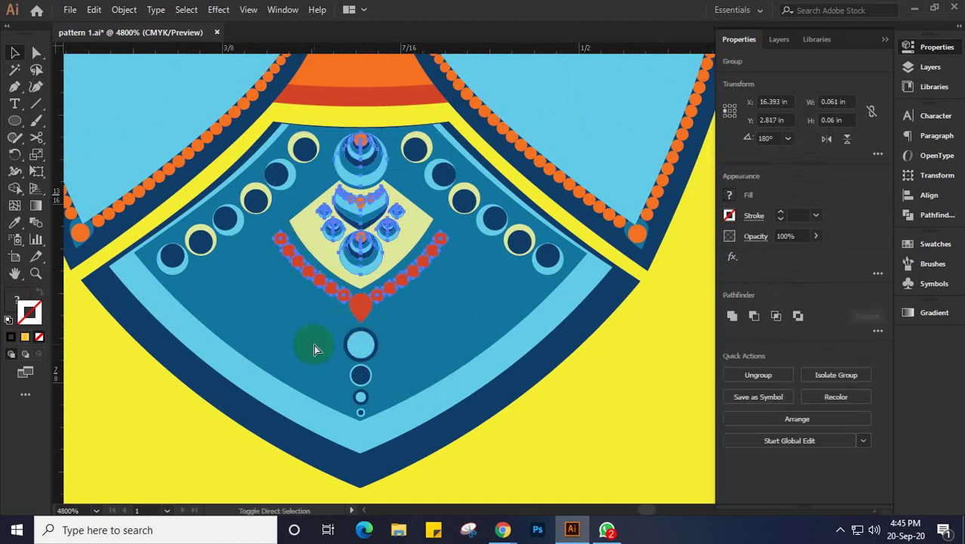
pyautogui.click(134, 435)
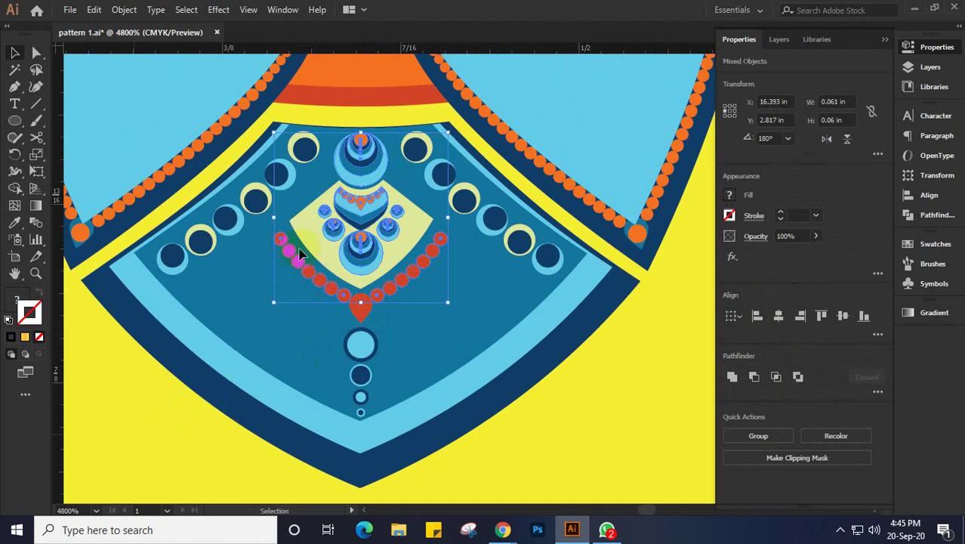
# Duplicate both red bead strands beneath the pale green shape, enlarge the copy to about 0.074 in wide and place it just below the originals
pyautogui.moveTo(280, 247); pyautogui.dragTo(407, 282)
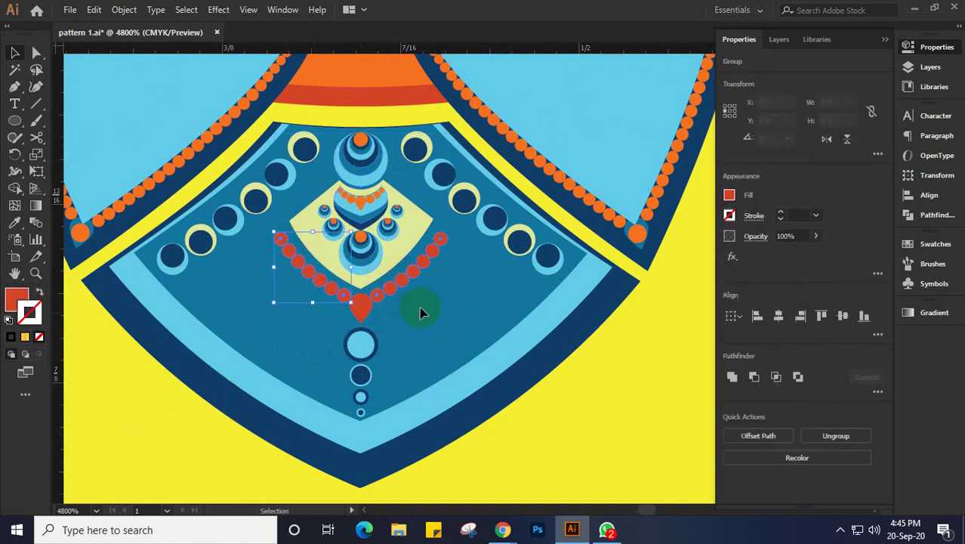
pyautogui.press('a')
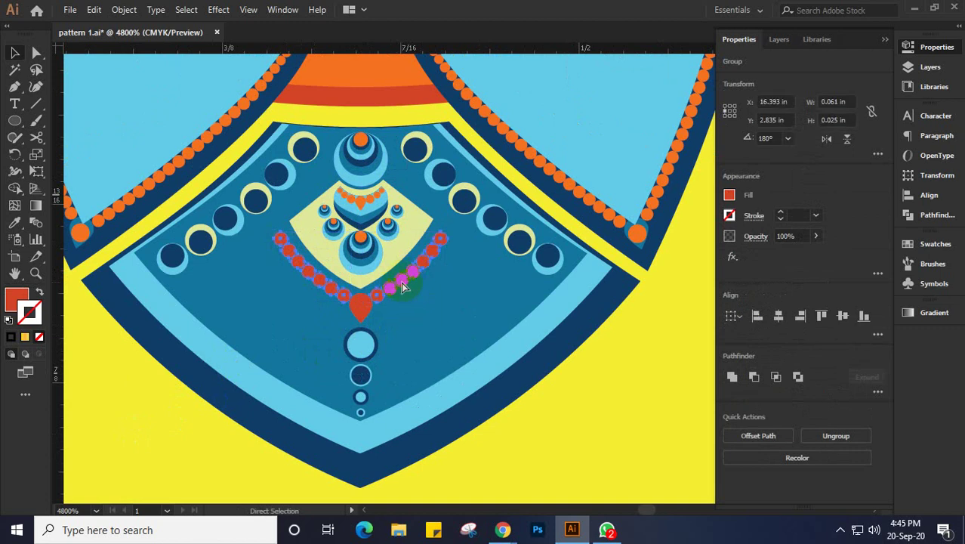
pyautogui.press('v')
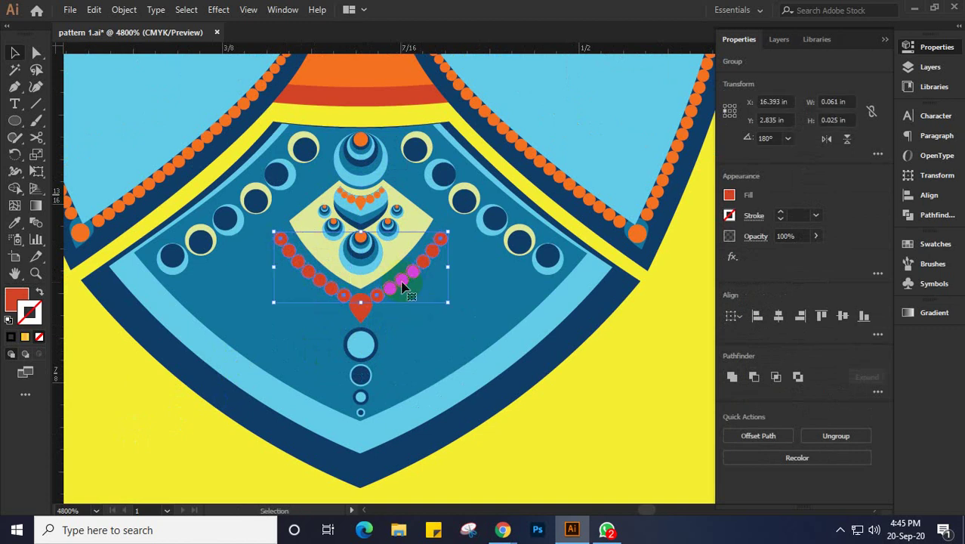
pyautogui.press('a')
pyautogui.press('v')
pyautogui.moveTo(447, 303); pyautogui.dragTo(458, 309)
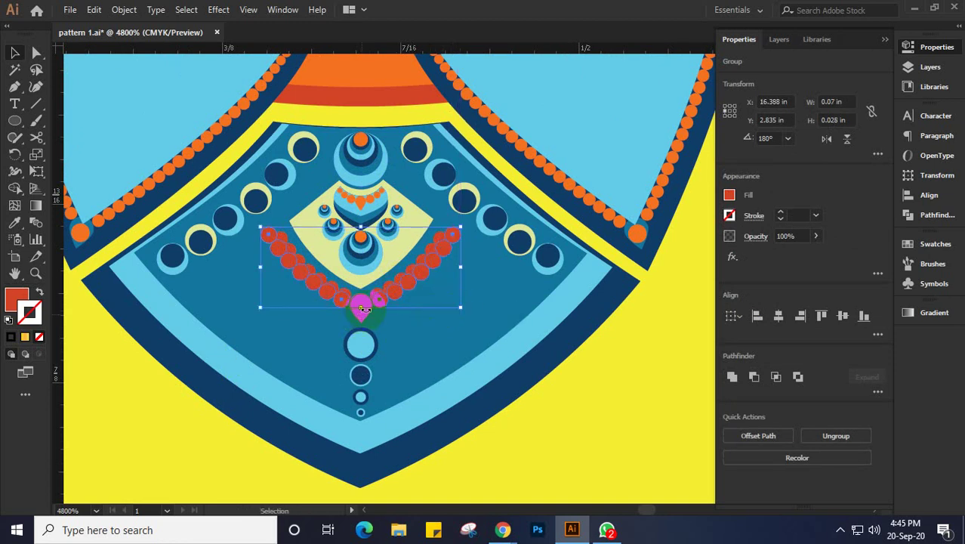
pyautogui.moveTo(384, 309); pyautogui.dragTo(386, 325)
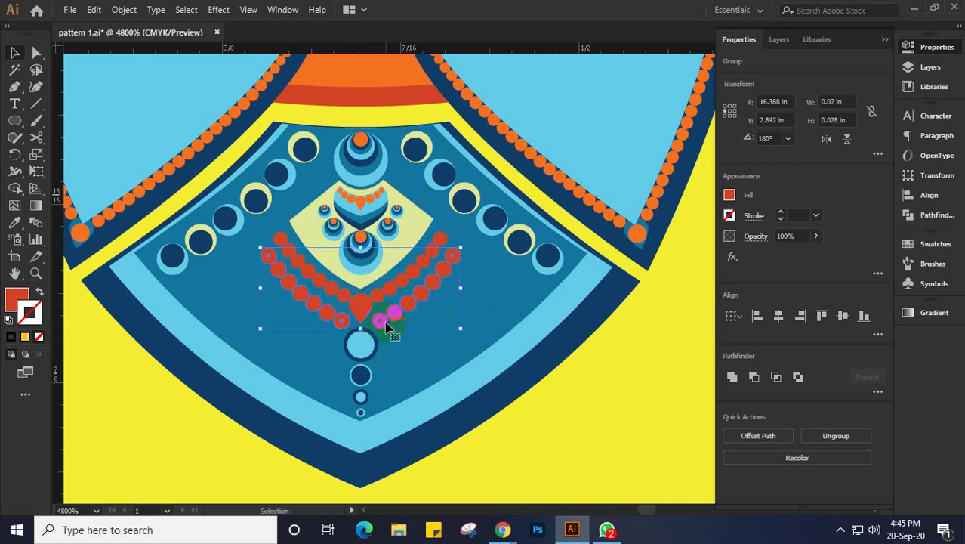
pyautogui.press('a')
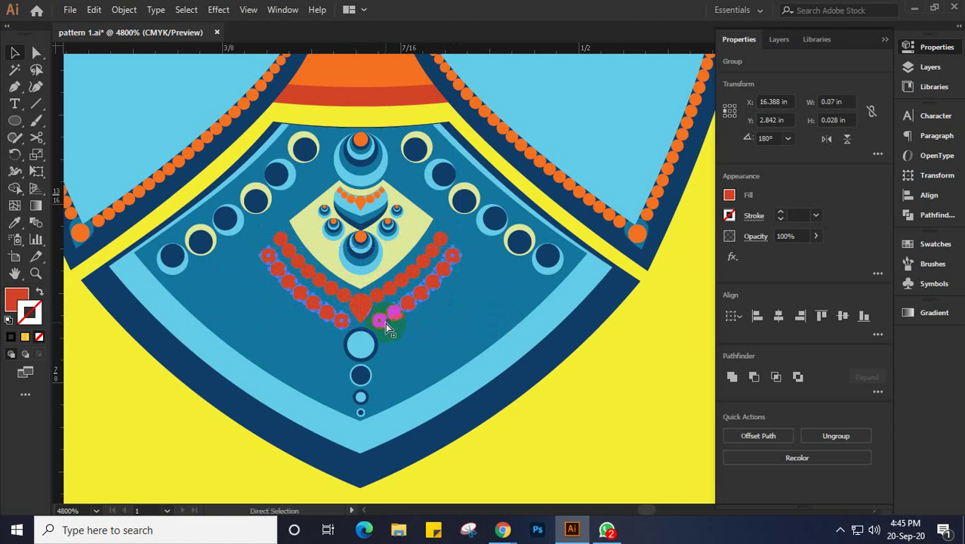
pyautogui.press('v')
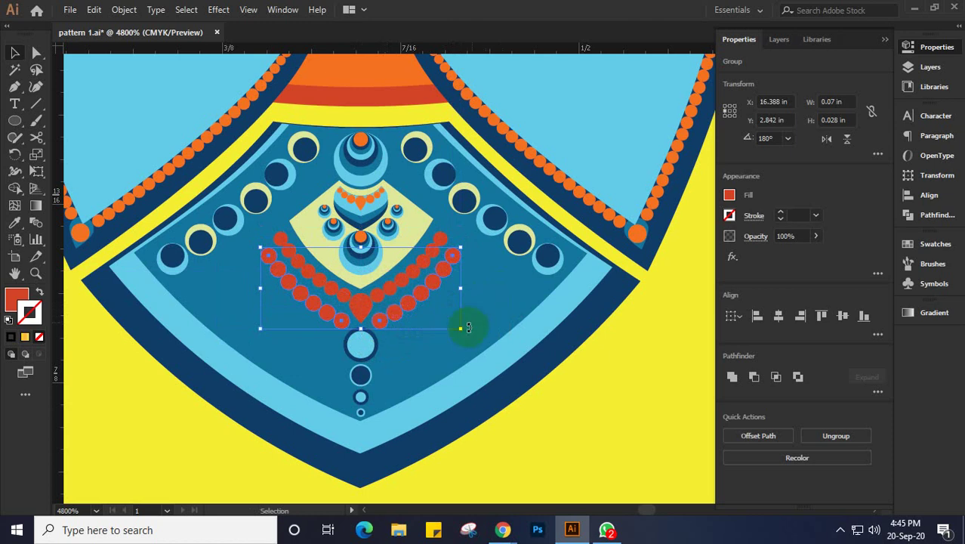
pyautogui.moveTo(462, 330); pyautogui.dragTo(469, 334)
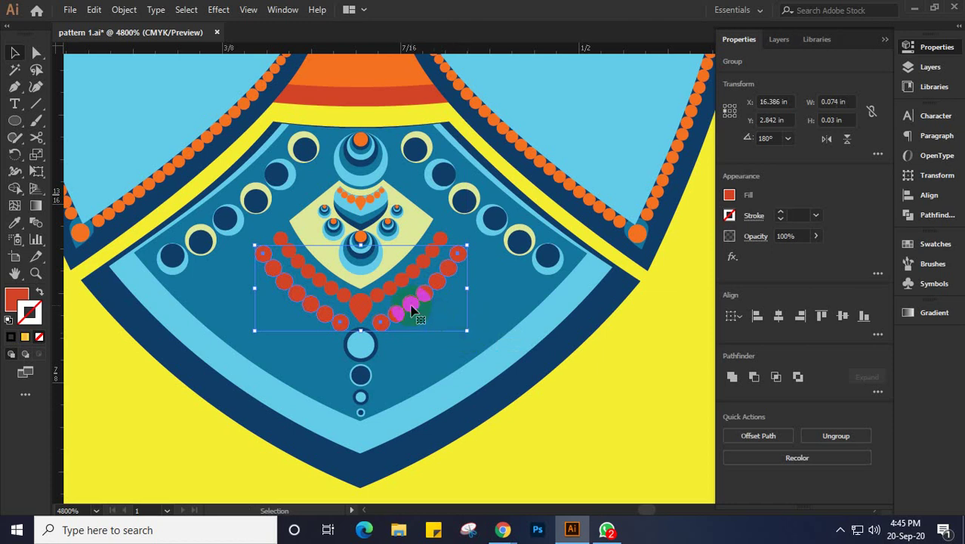
# Duplicate the second pair of red bead strands, place the copy beneath it and enlarge it to about 0.094 by 0.038 in
pyautogui.press('a')
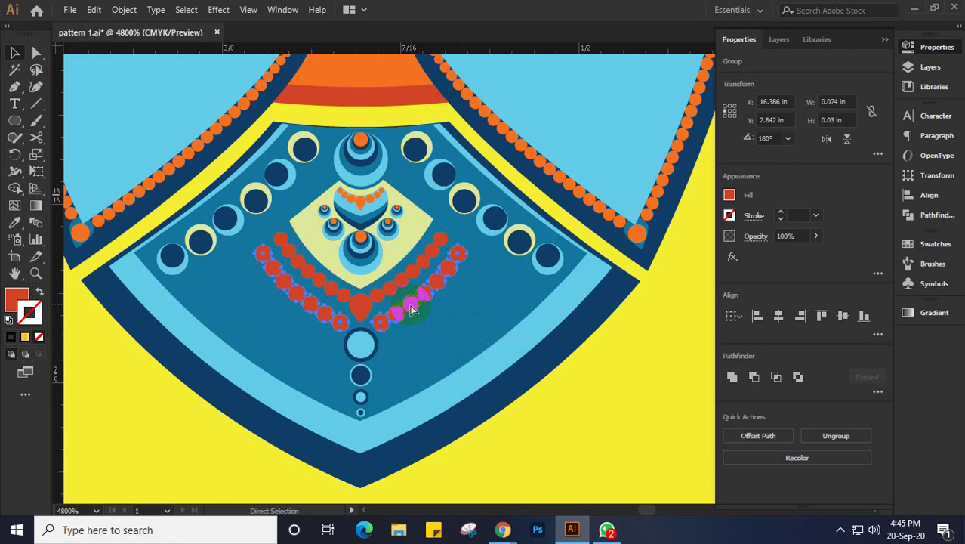
pyautogui.press('v')
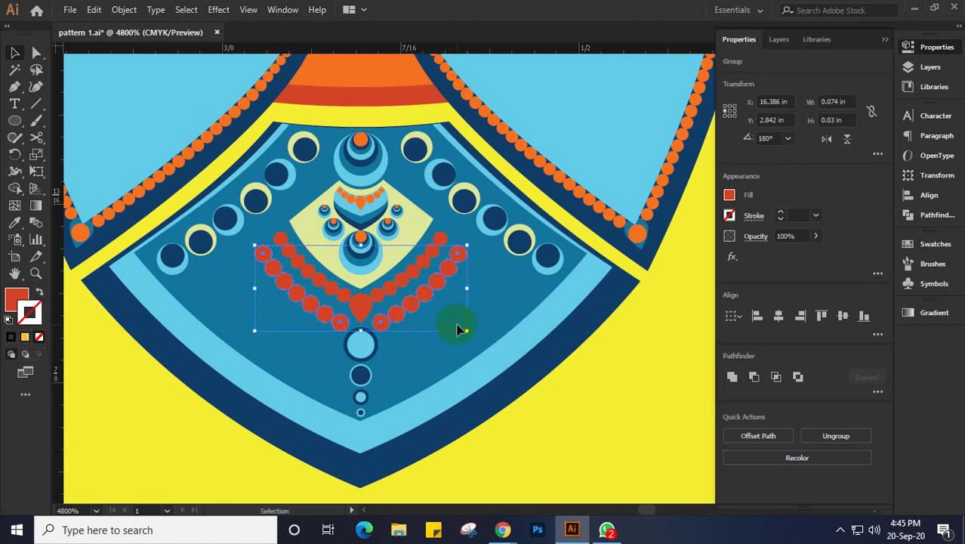
pyautogui.moveTo(472, 339); pyautogui.dragTo(489, 352)
pyautogui.moveTo(403, 340); pyautogui.dragTo(387, 359)
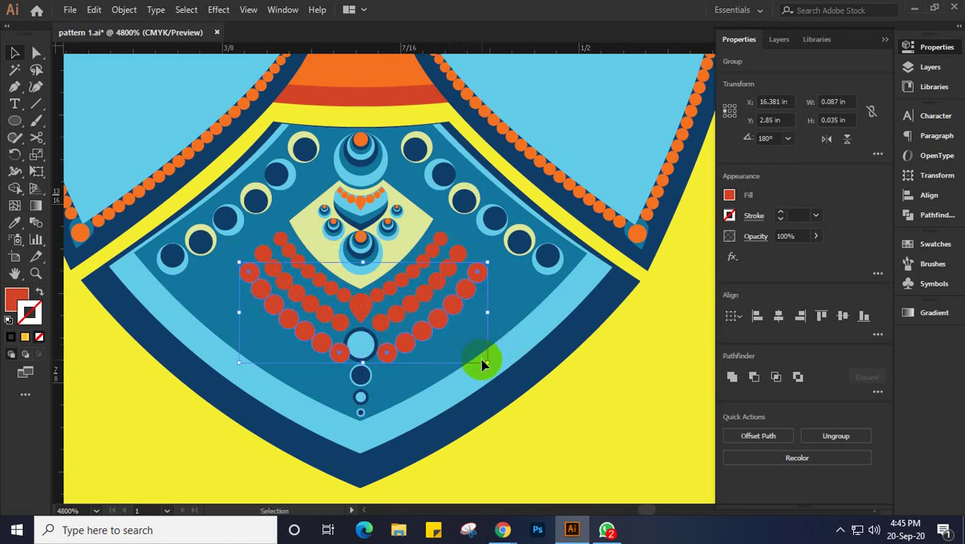
pyautogui.moveTo(488, 363); pyautogui.dragTo(495, 372)
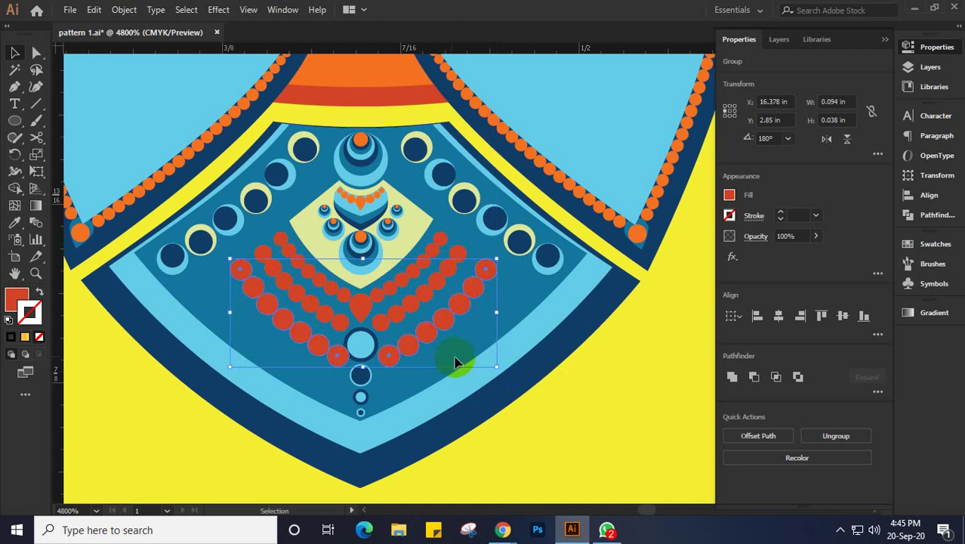
pyautogui.click(363, 349)
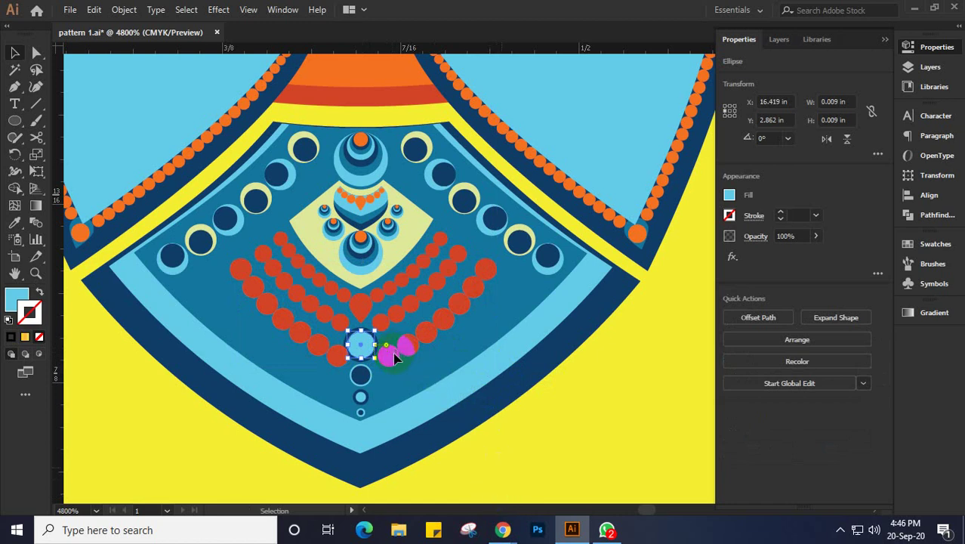
pyautogui.click(394, 363)
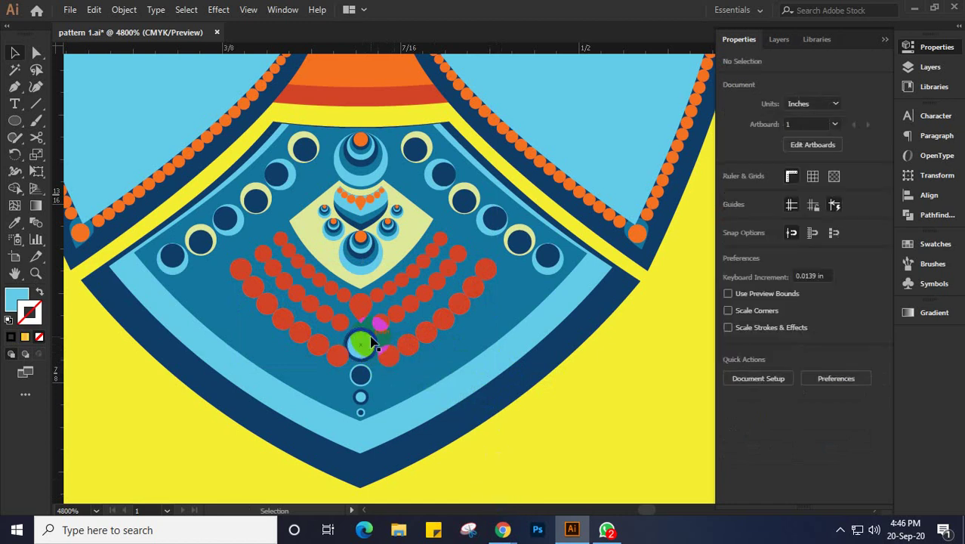
pyautogui.scroll(3, 370, 343)
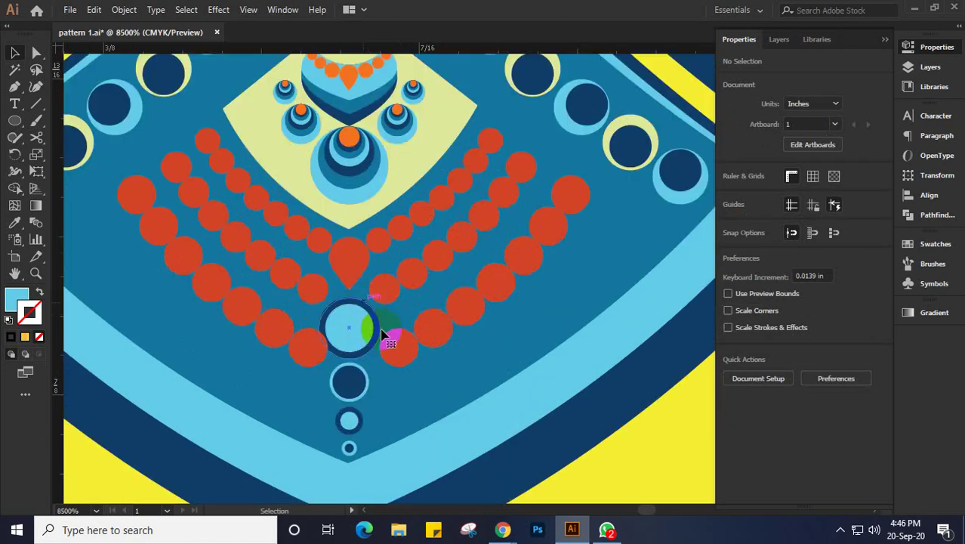
# Bring the large light blue circle with its dark blue ring, just beneath the red drop, to the front
pyautogui.press('a')
pyautogui.click(369, 338)
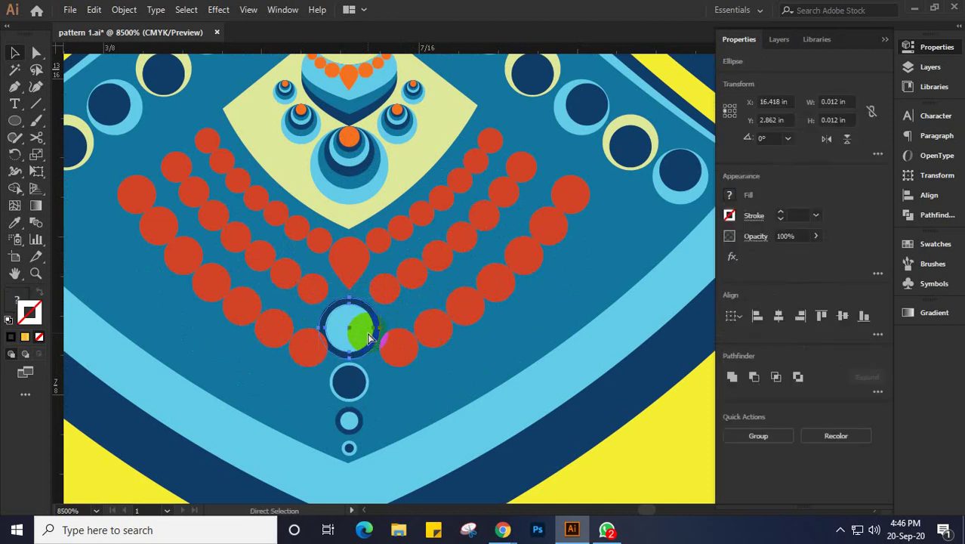
pyautogui.press('v')
pyautogui.click(370, 338)
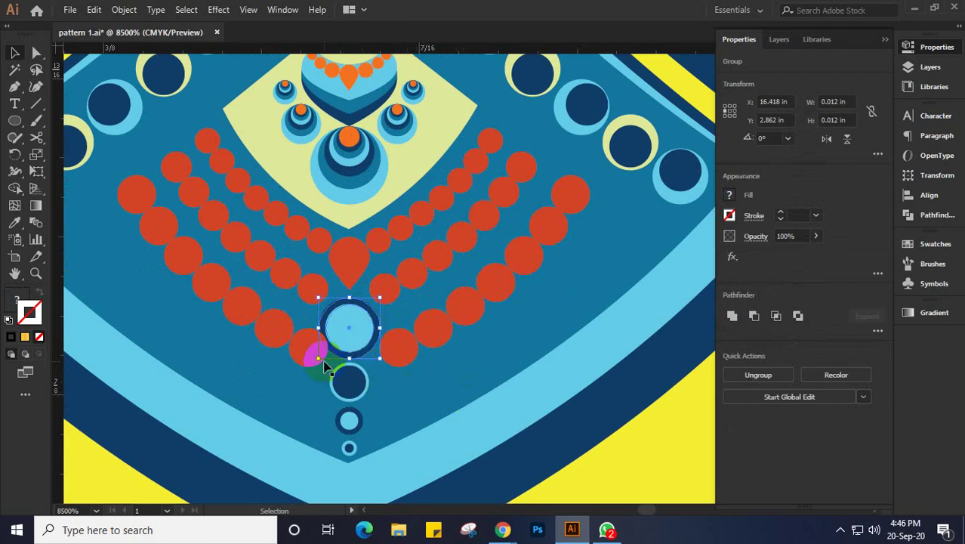
pyautogui.rightClick(353, 335)
pyautogui.moveTo(387, 264)
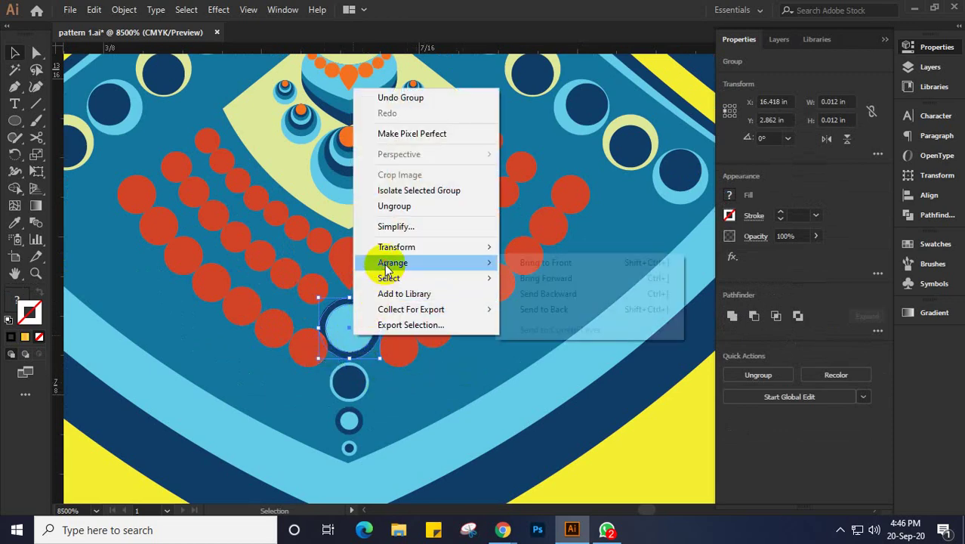
pyautogui.click(524, 265)
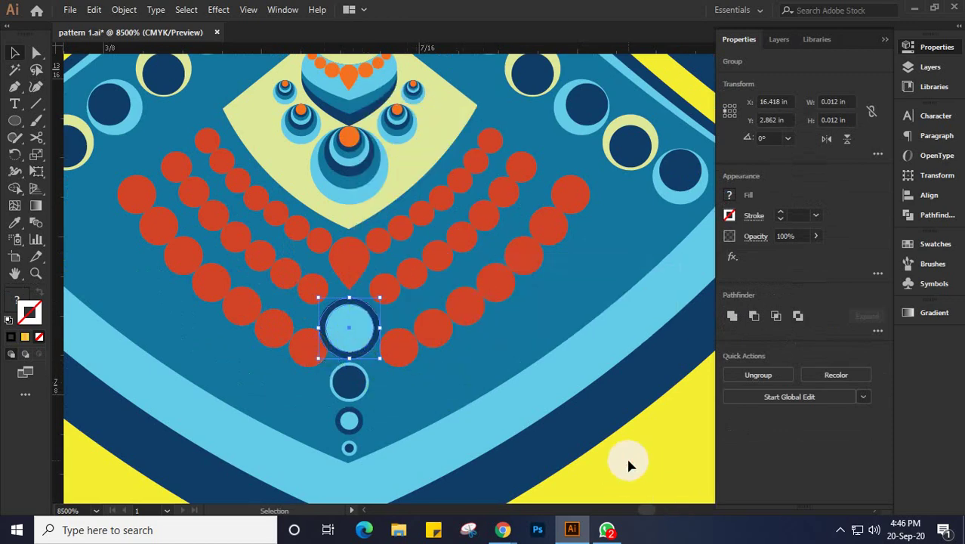
# Nudge the left outermost red bead strand outward, and shift the outermost and middle strand pairs slightly down
pyautogui.click(301, 342)
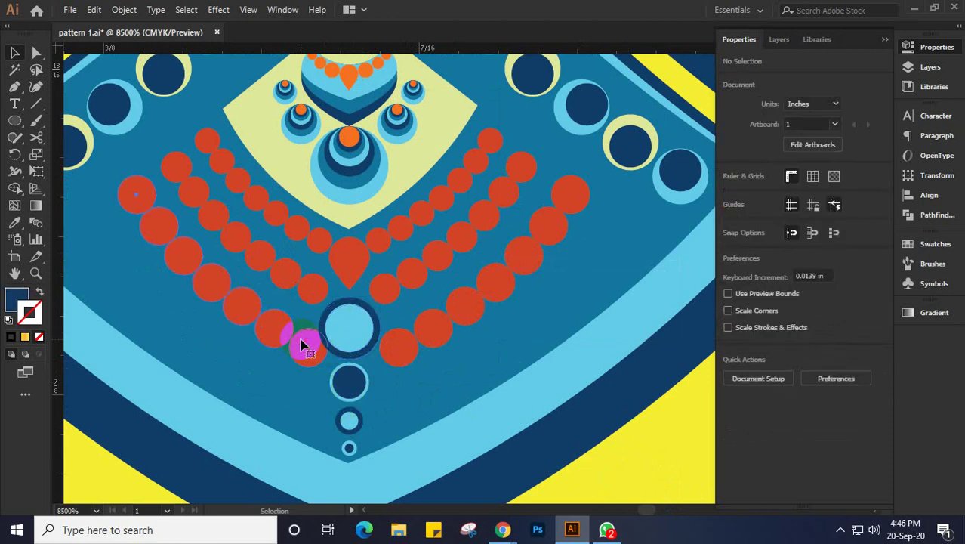
pyautogui.click(301, 345)
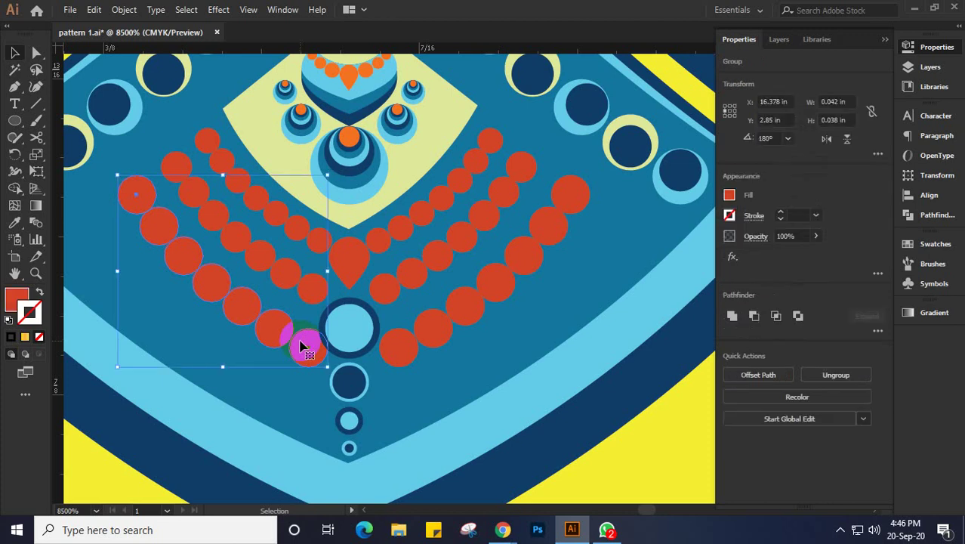
pyautogui.moveTo(299, 346); pyautogui.dragTo(292, 347)
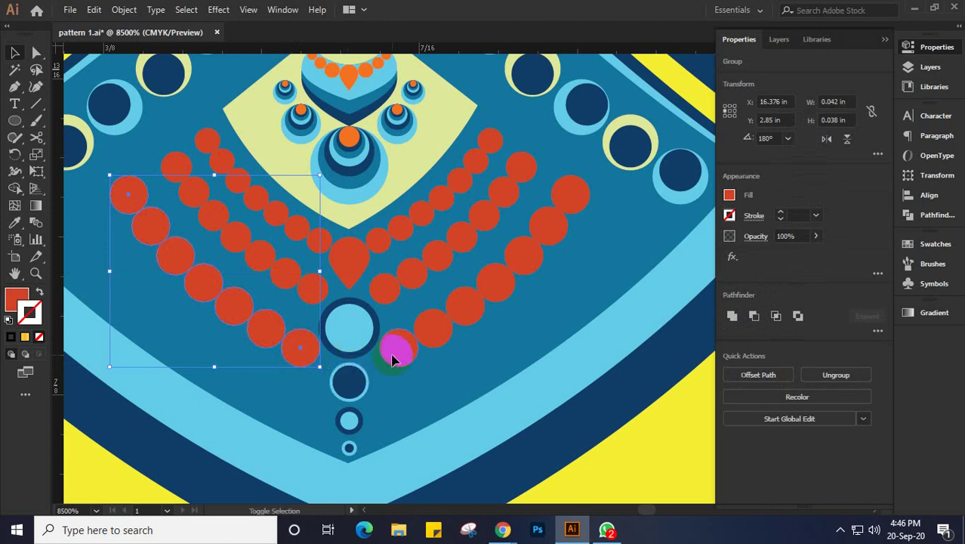
pyautogui.keyDown('shift'); pyautogui.click(394, 354); pyautogui.keyUp('shift')
pyautogui.moveTo(394, 348); pyautogui.dragTo(397, 378)
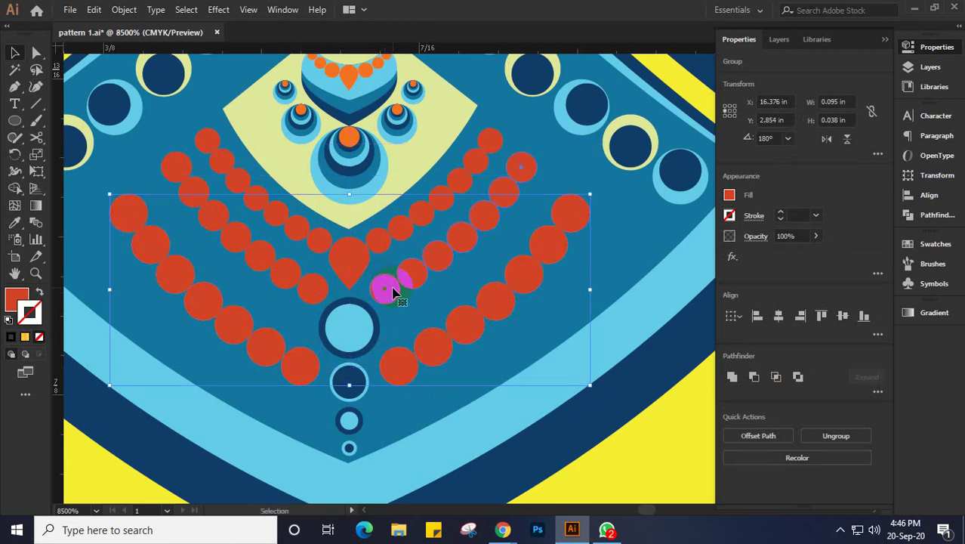
pyautogui.click(309, 286)
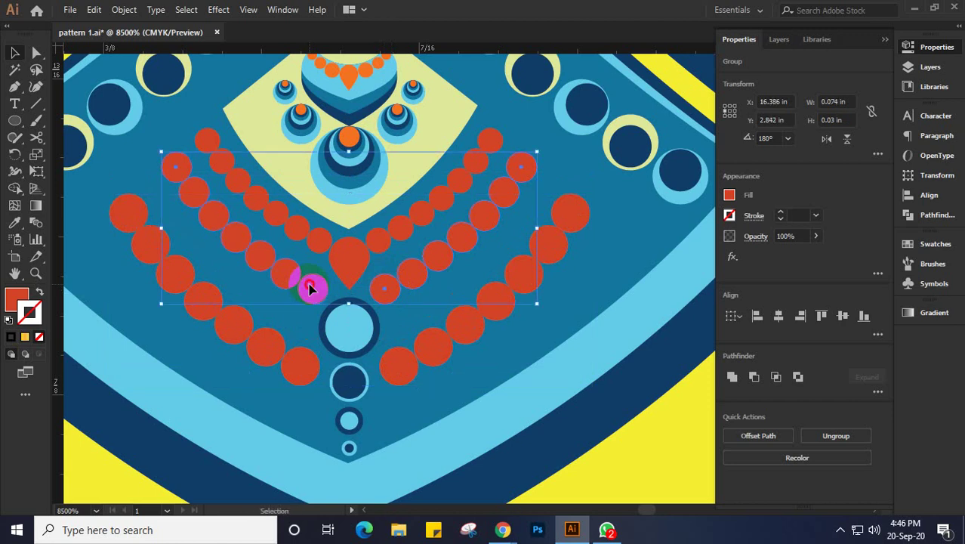
pyautogui.moveTo(309, 287); pyautogui.dragTo(313, 294)
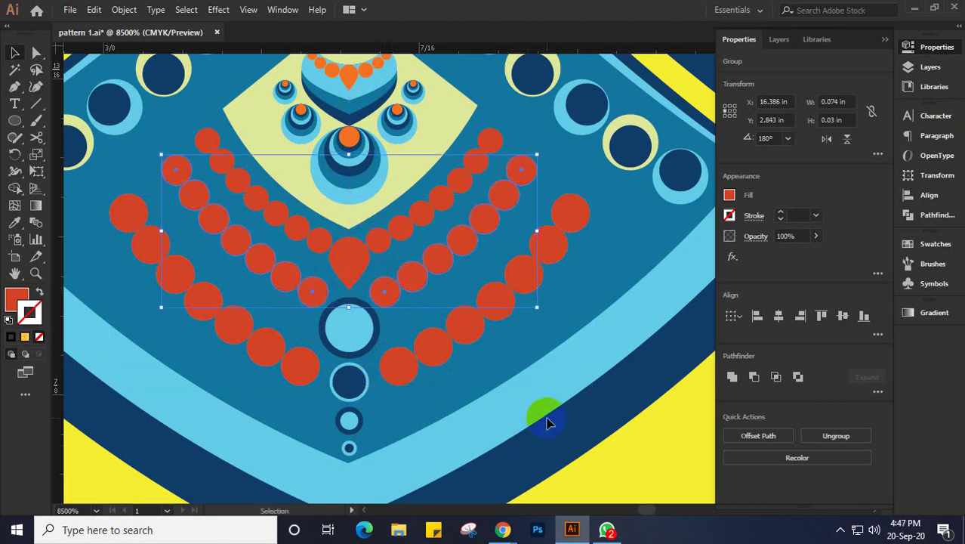
# Hide the mandala group so that only the decorated panel remains on the yellow background, and clear the selection
pyautogui.scroll(-1, 547, 423)
pyautogui.scroll(-2, 547, 421)
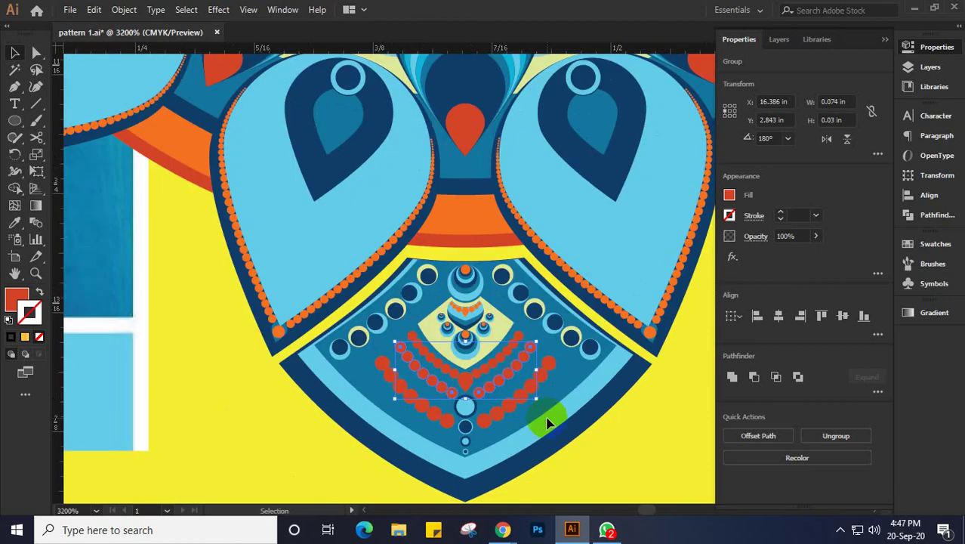
pyautogui.moveTo(545, 420); pyautogui.dragTo(501, 352)
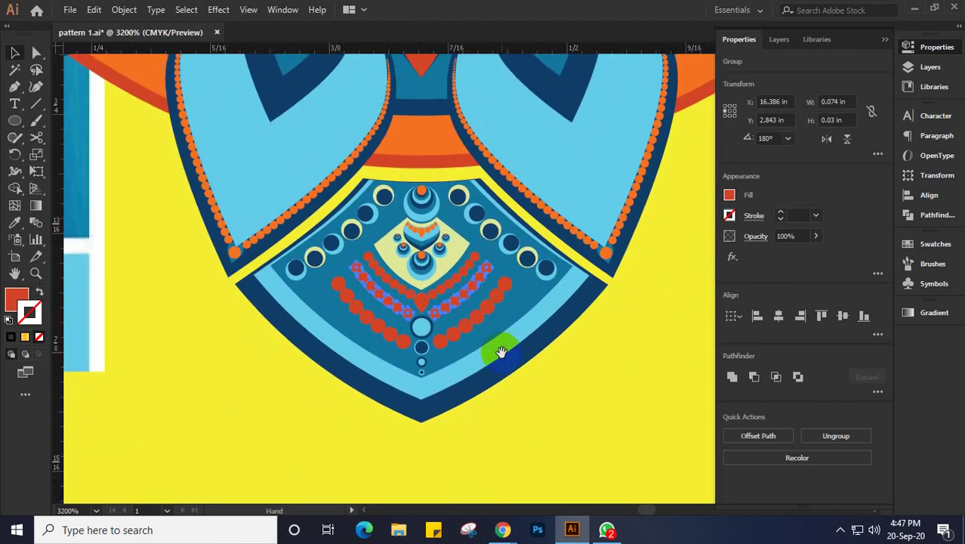
pyautogui.click(574, 206)
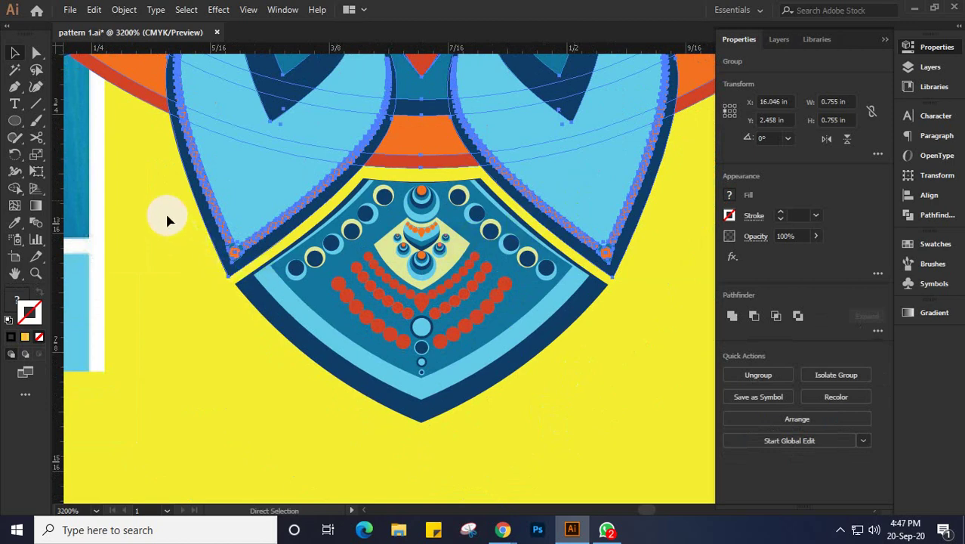
pyautogui.press('Delete')
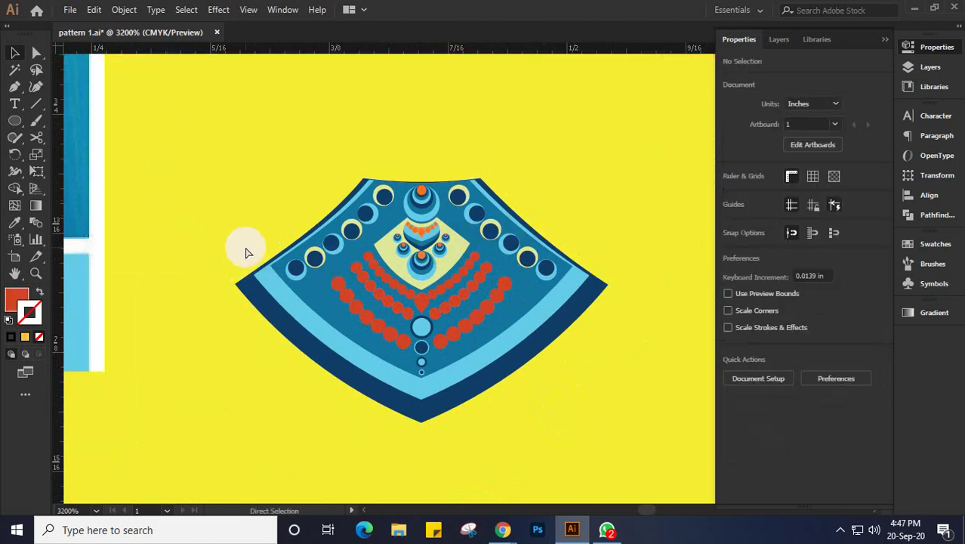
pyautogui.press('alt')
pyautogui.keyDown('alt'); pyautogui.click(245, 252); pyautogui.keyUp('alt')
pyautogui.keyDown('alt'); pyautogui.scroll(-1, 243, 257); pyautogui.keyUp('alt')
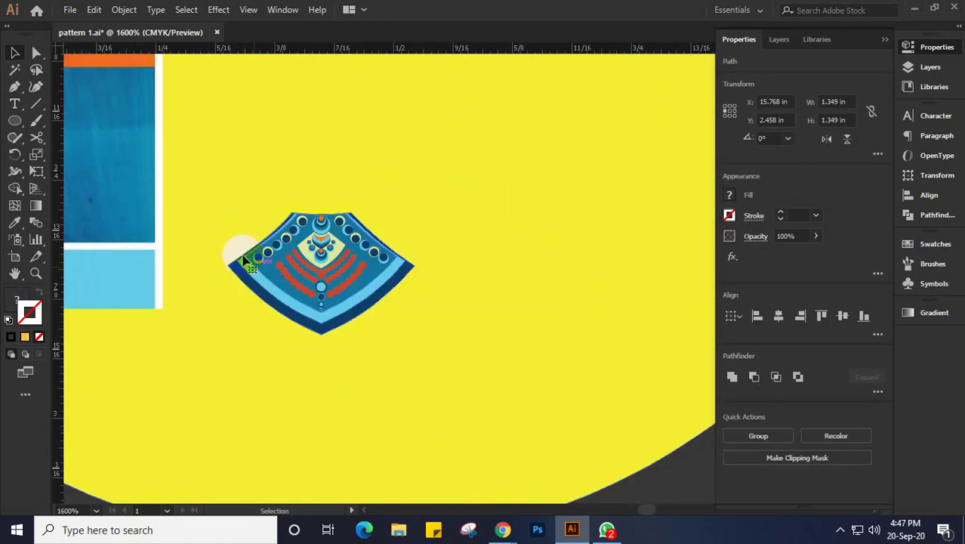
pyautogui.click(606, 412)
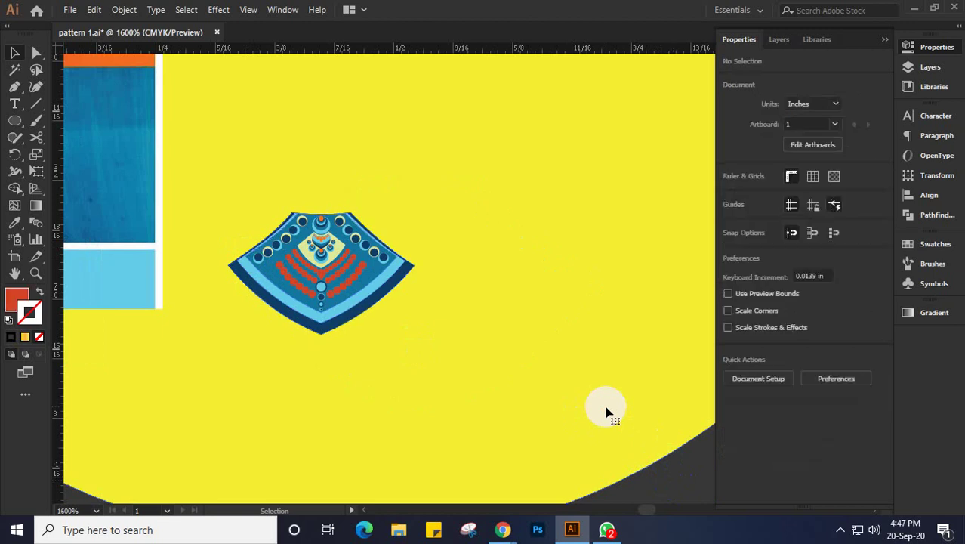
pyautogui.click(462, 391)
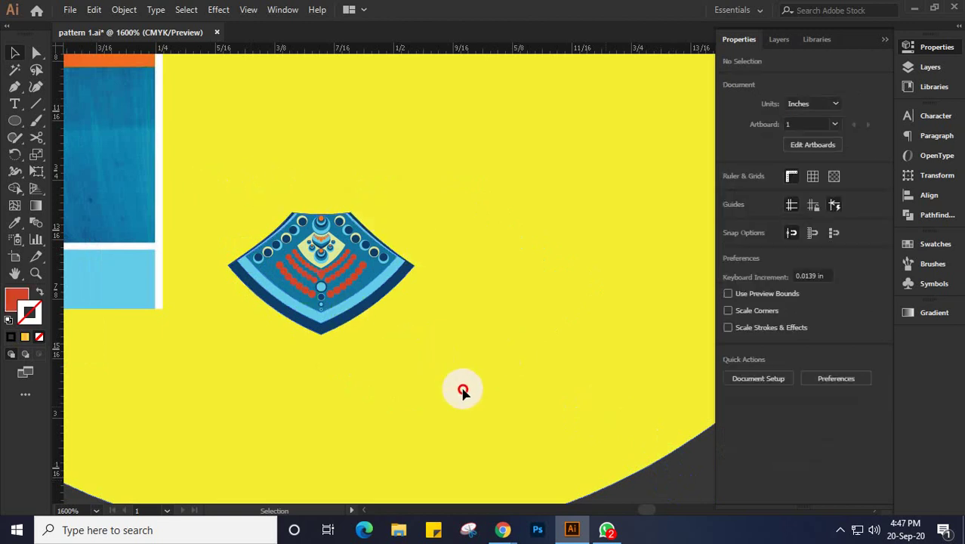
# Group all shapes of the decorated panel into one object and show the hidden mandala again
pyautogui.moveTo(463, 391); pyautogui.dragTo(263, 214)
pyautogui.press('a')
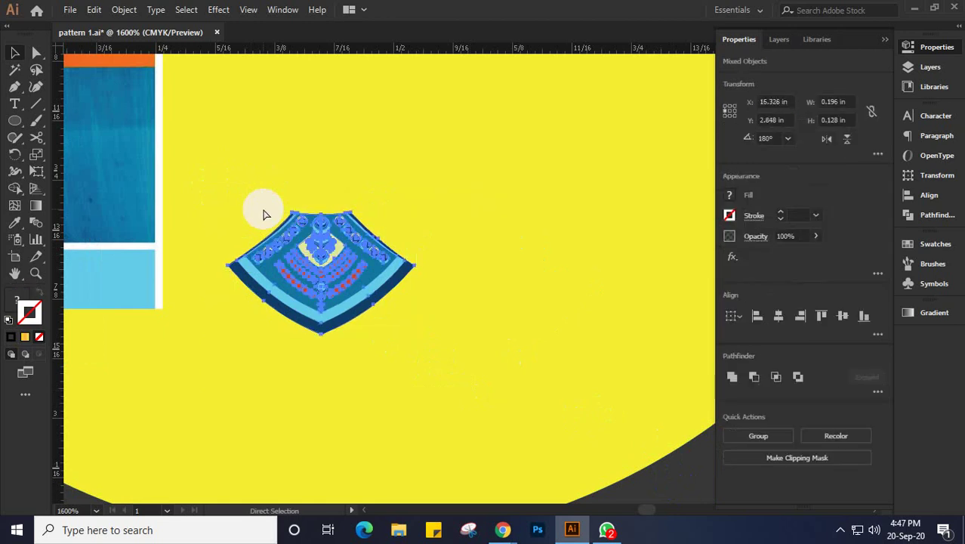
pyautogui.hotkey('ctrl', 'g')
pyautogui.press('v')
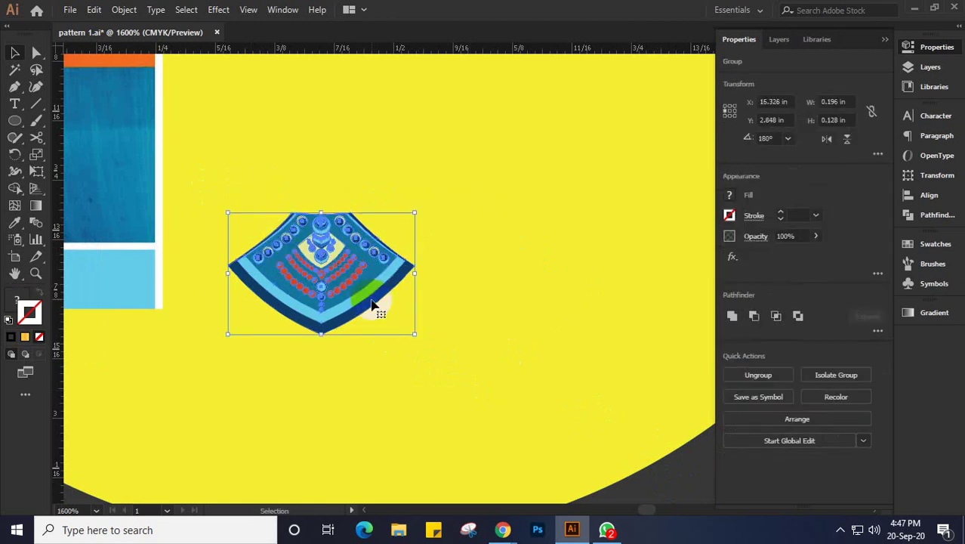
pyautogui.press('a')
pyautogui.press('v')
pyautogui.hotkey('ctrl', 'alt', '3')
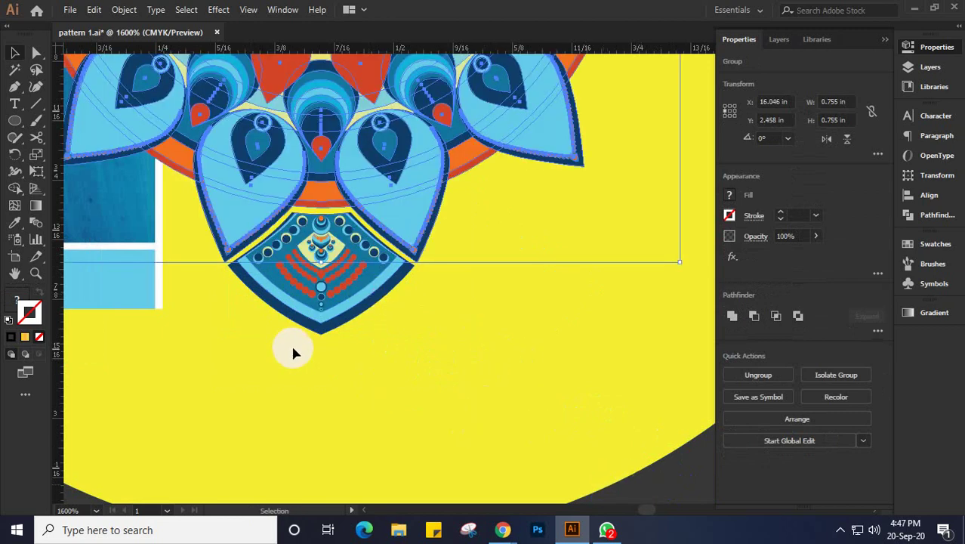
# Rotate a copy of the grouped panel by 30° about the mandala's centre
pyautogui.click(368, 328)
pyautogui.hotkey('ctrl', '-')
pyautogui.moveTo(383, 313); pyautogui.dragTo(416, 420)
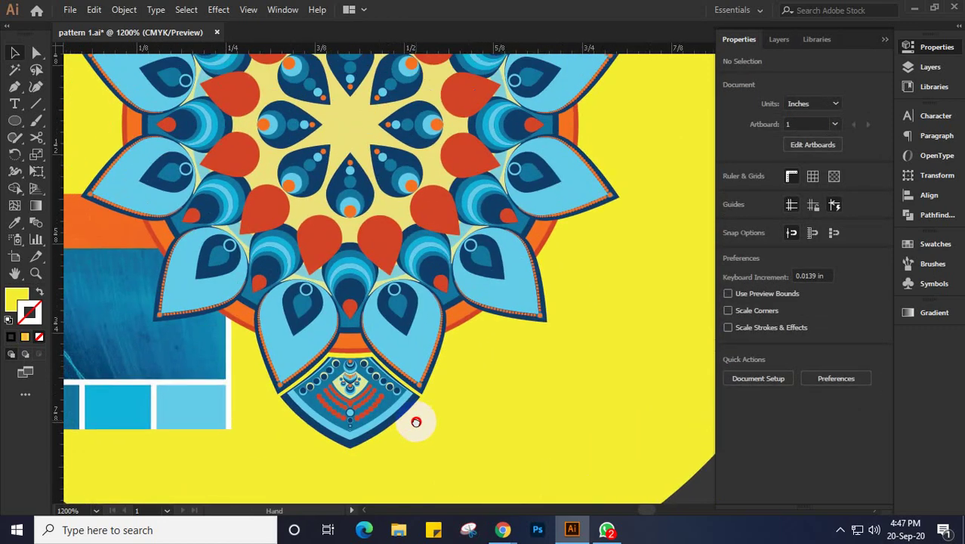
pyautogui.click(345, 393)
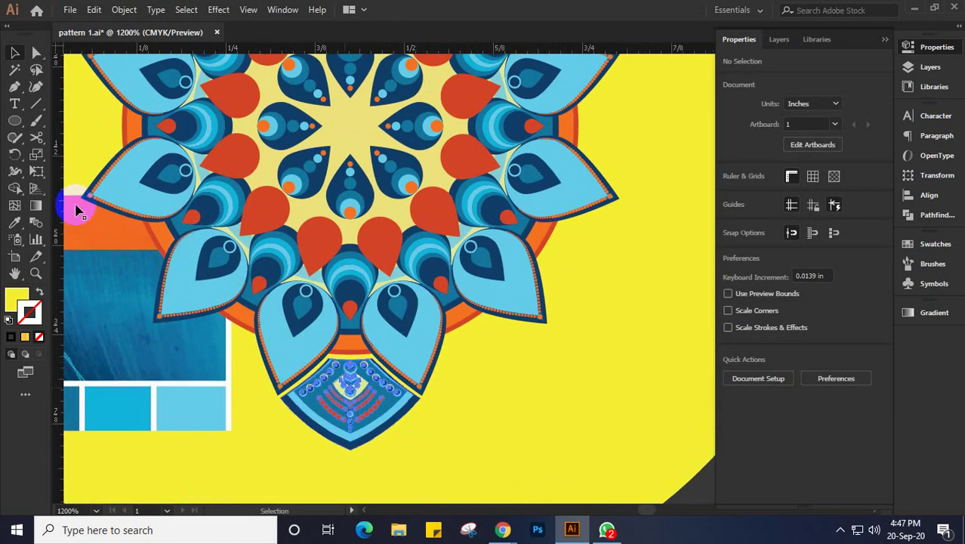
pyautogui.click(15, 153)
pyautogui.moveTo(361, 369); pyautogui.dragTo(339, 440)
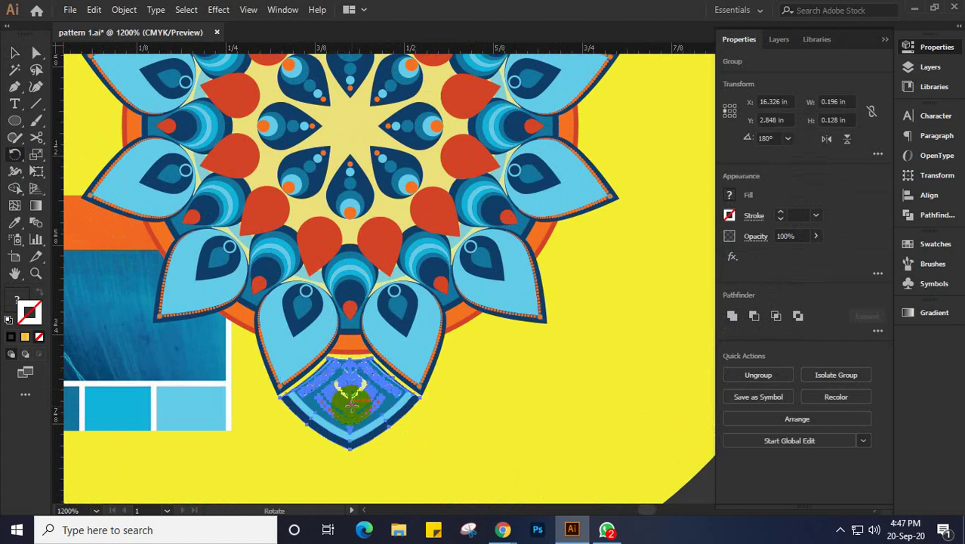
pyautogui.moveTo(351, 405); pyautogui.dragTo(349, 128)
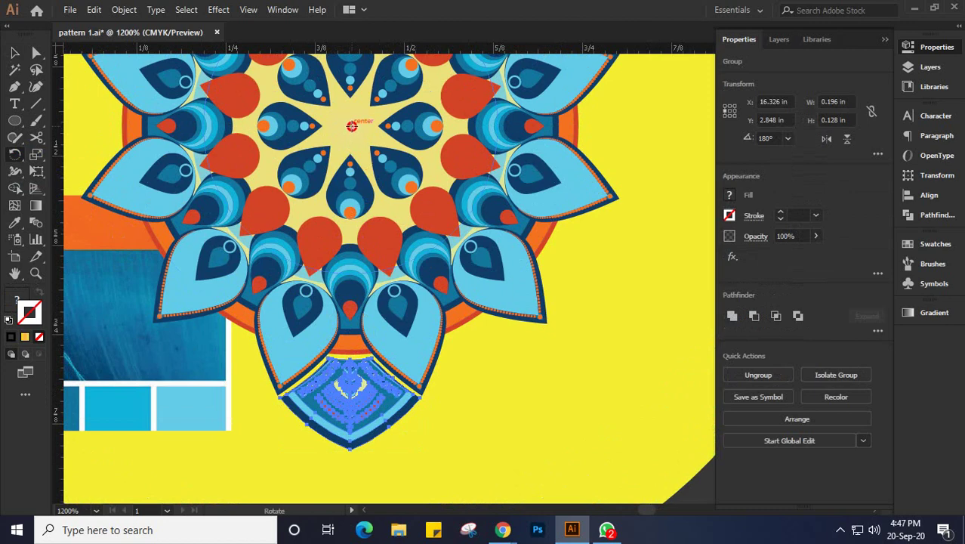
pyautogui.keyDown('alt'); pyautogui.click(349, 128); pyautogui.keyUp('alt')
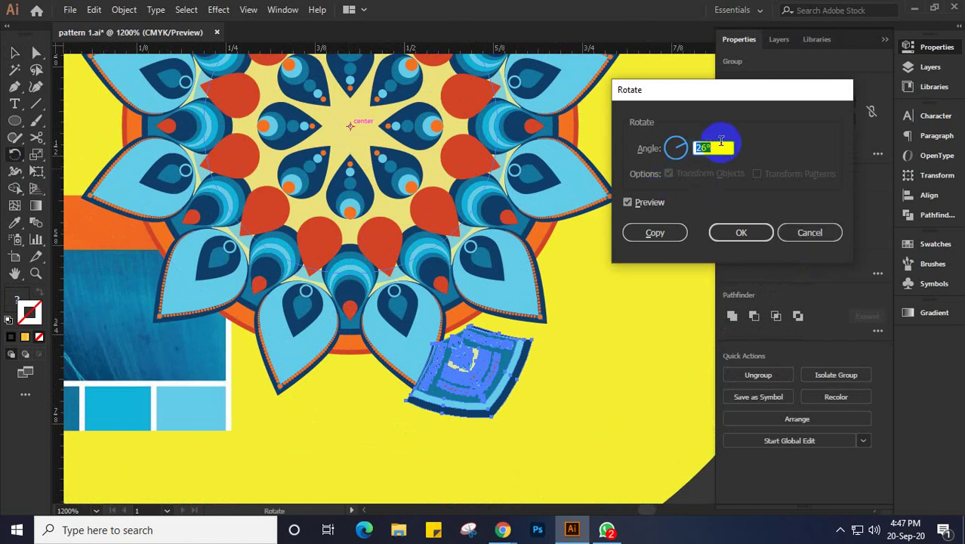
pyautogui.write('30')
pyautogui.click(646, 204)
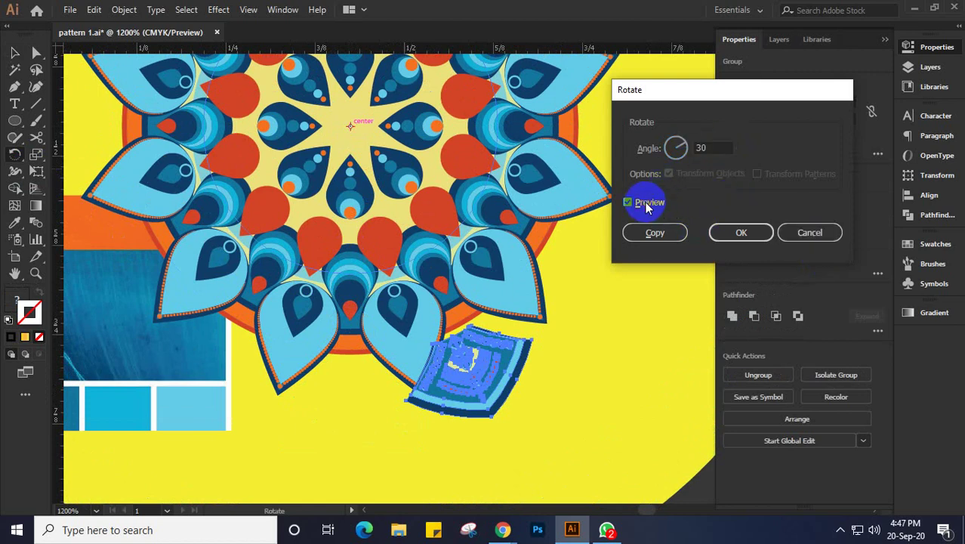
pyautogui.click(646, 204)
pyautogui.click(645, 204)
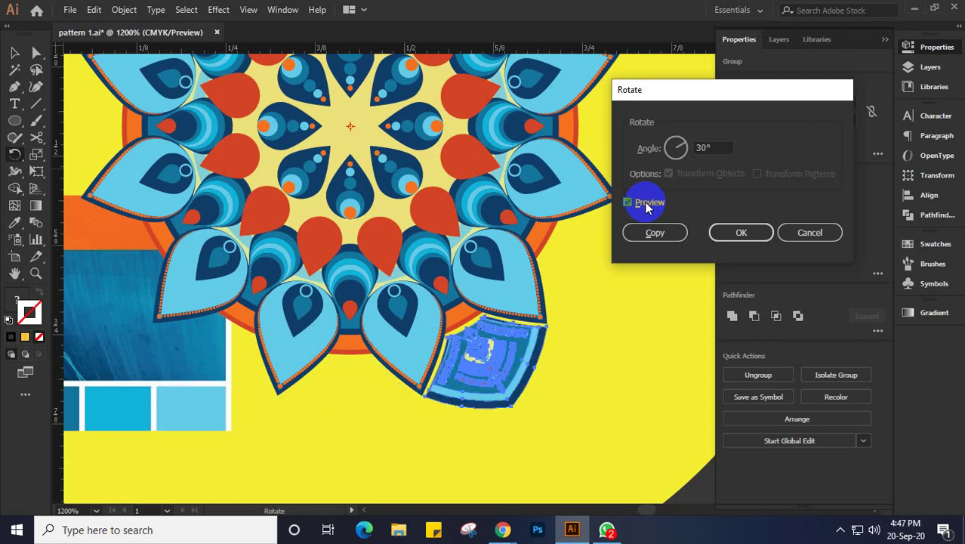
pyautogui.click(652, 233)
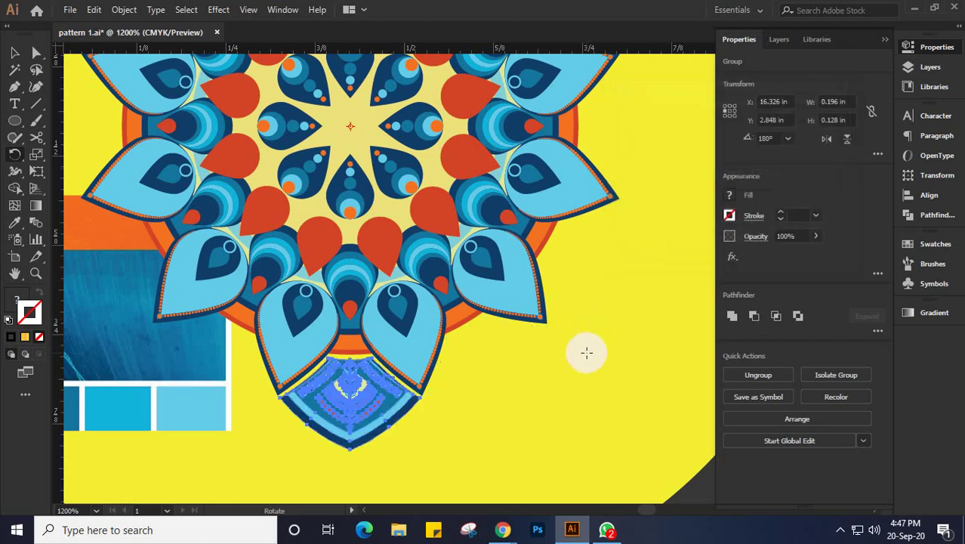
# Repeat the rotated copy around the mandala until twelve panels complete the outer ring
pyautogui.hotkey('ctrl', 'd')
pyautogui.press('v')
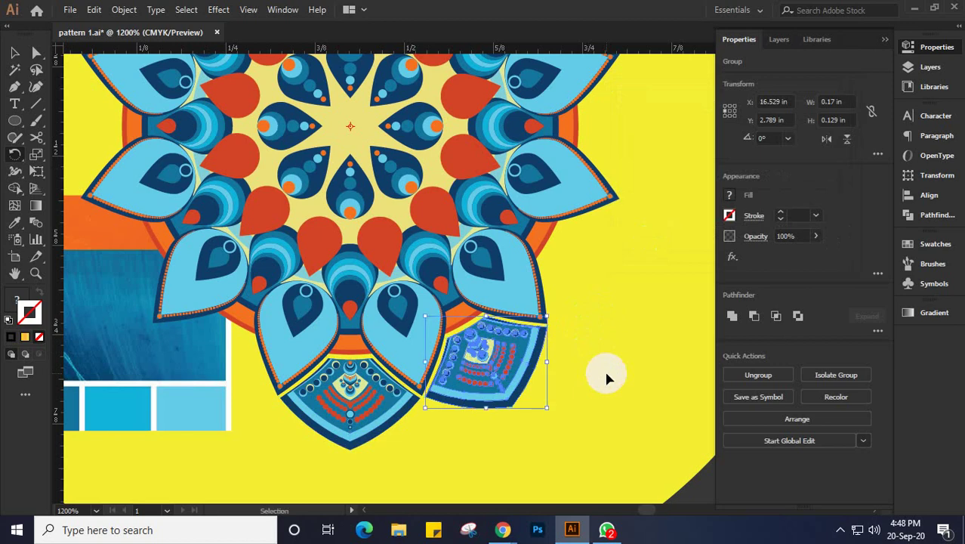
pyautogui.hotkey('ctrl', 'd')
pyautogui.hotkey('ctrl', 'd')
pyautogui.hotkey('ctrl', 'd')
pyautogui.hotkey('ctrl', 'd')
pyautogui.hotkey('ctrl', 'd')
pyautogui.hotkey('ctrl', 'd')
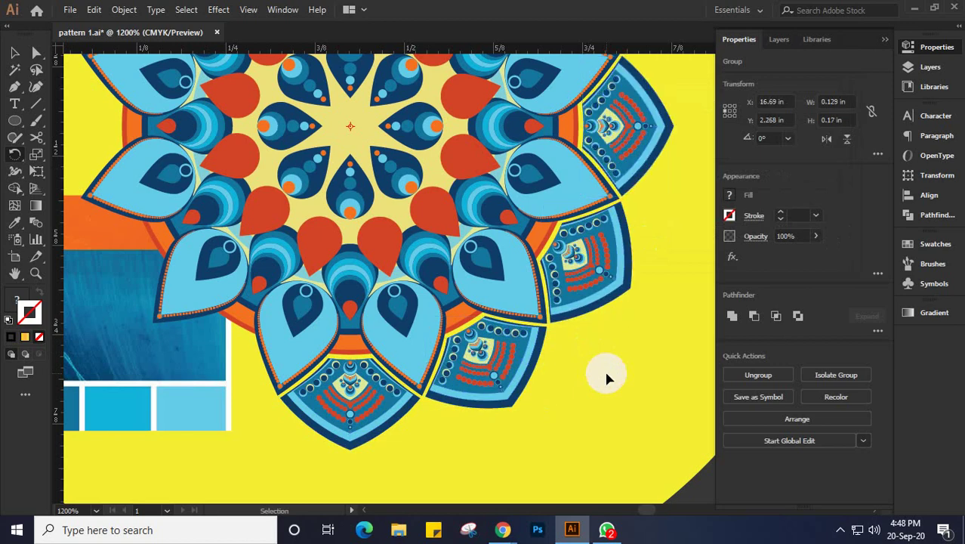
pyautogui.hotkey('ctrl', 'd')
pyautogui.hotkey('ctrl', 'd')
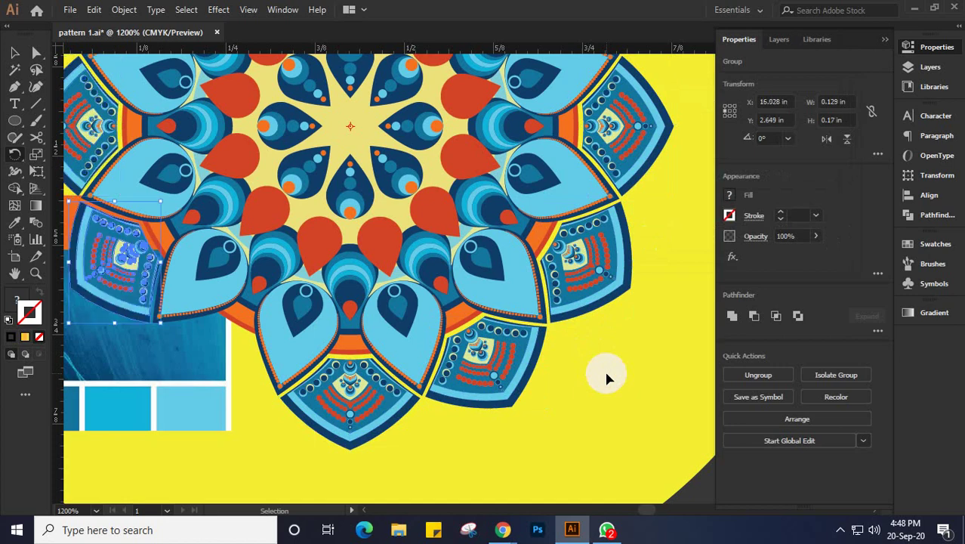
pyautogui.hotkey('ctrl', 'd')
pyautogui.press('v')
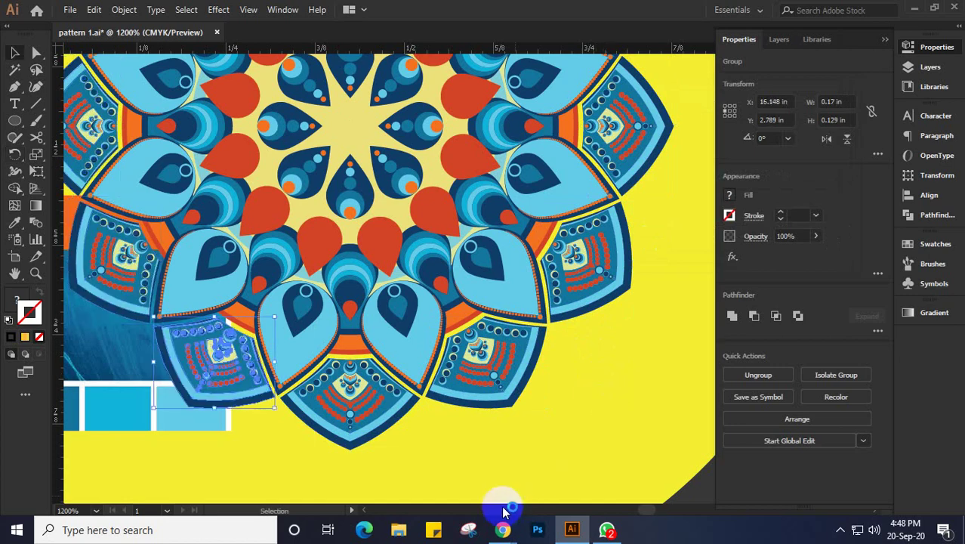
# Delete the reference image with the colour swatches lying behind the mandala and leave nothing selected
pyautogui.scroll(-2, 447, 449)
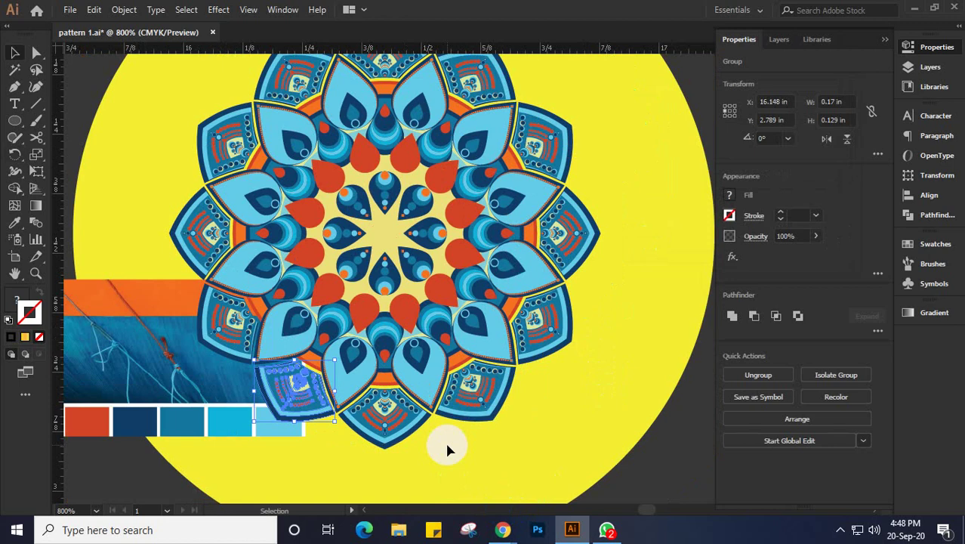
pyautogui.scroll(-1, 446, 450)
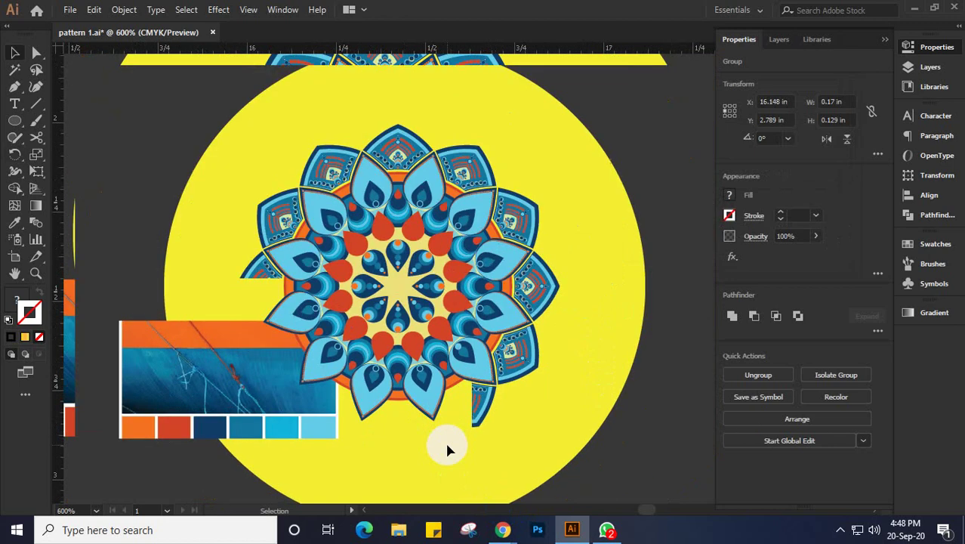
pyautogui.click(226, 380)
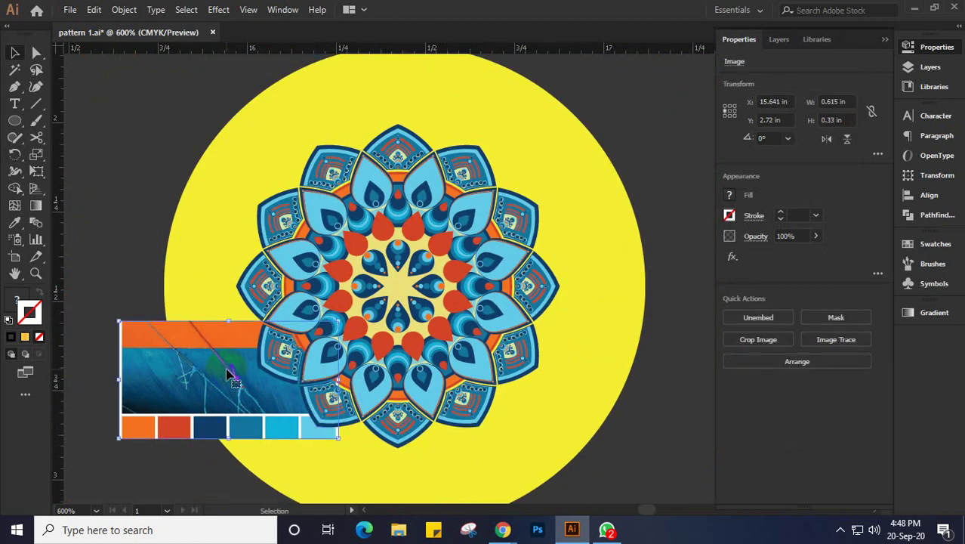
pyautogui.press('Delete')
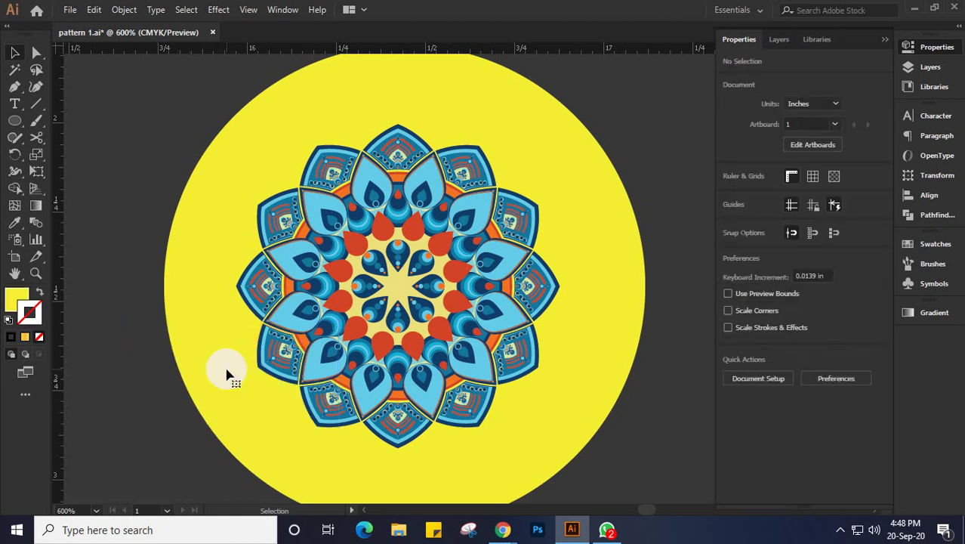
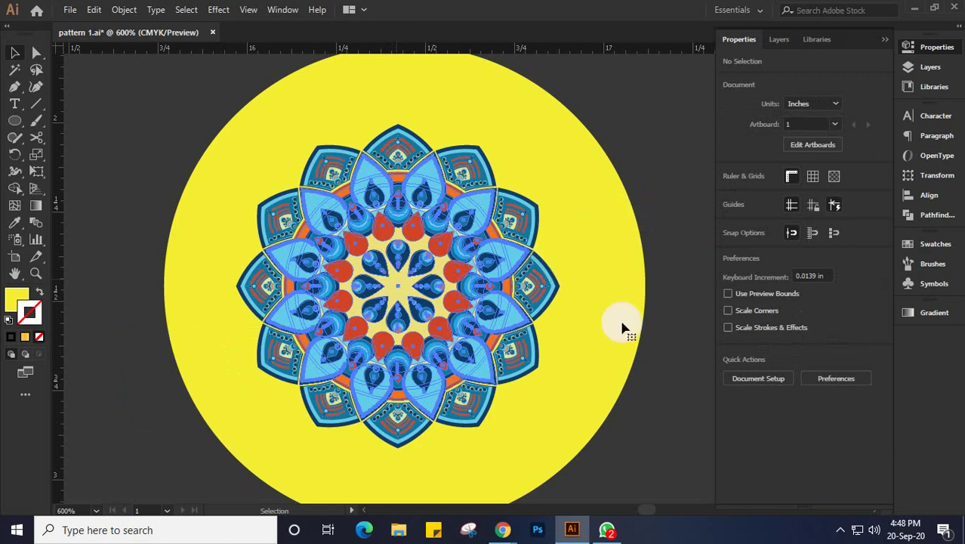
pyautogui.click(663, 403)
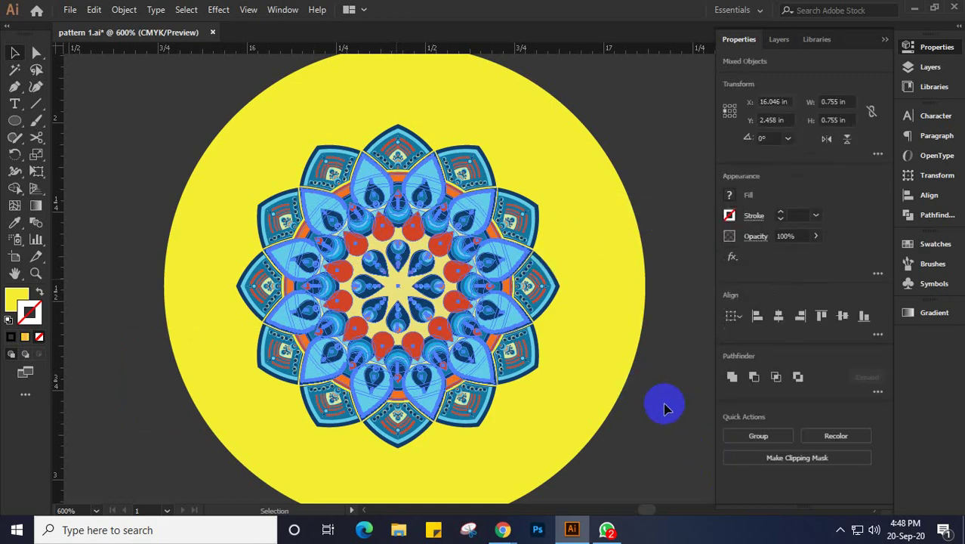
pyautogui.hotkey('ctrl', 'shift', 'a')
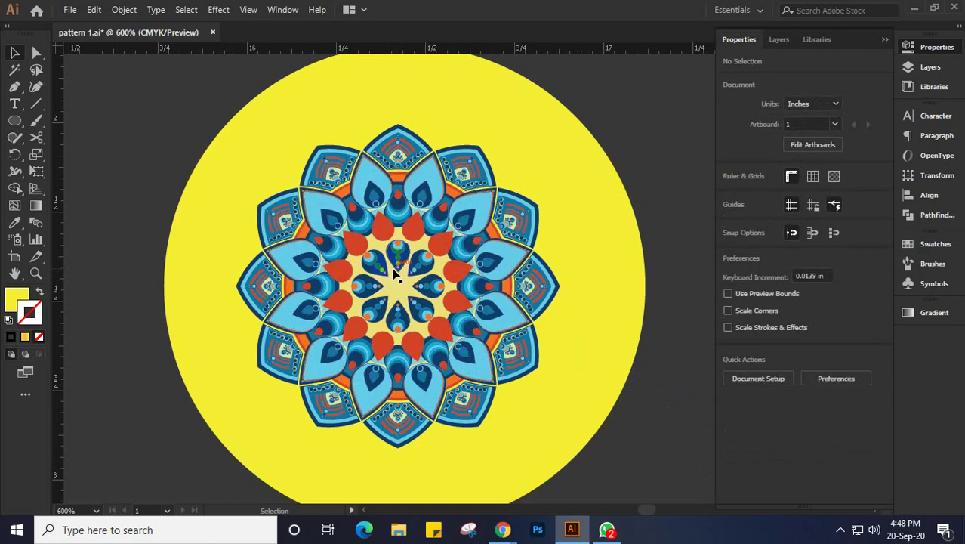
# Scale a concentric copy of the pale yellow centre circle down to about 0.308 in and fill it with navy sampled from a small drop
pyautogui.hotkey('ctrl', '+')
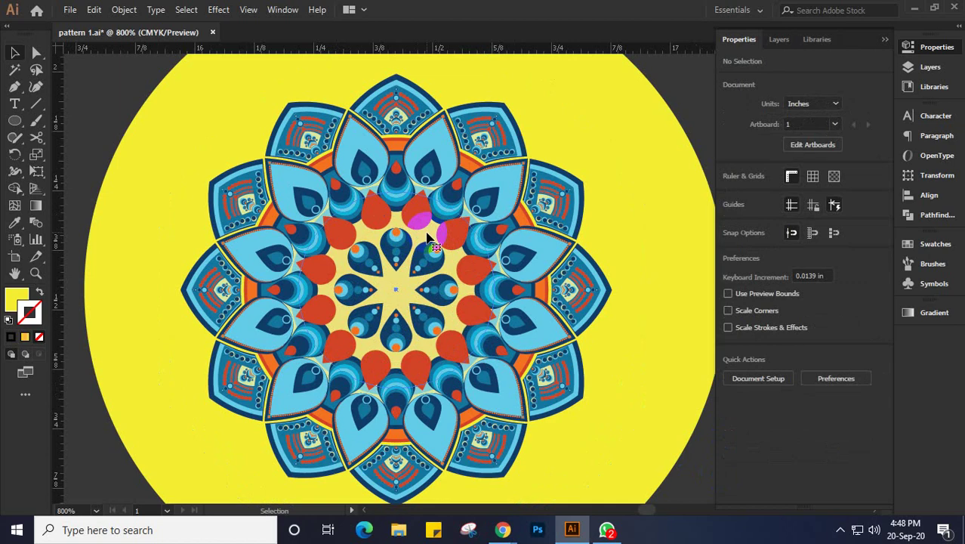
pyautogui.press('a')
pyautogui.click(428, 238)
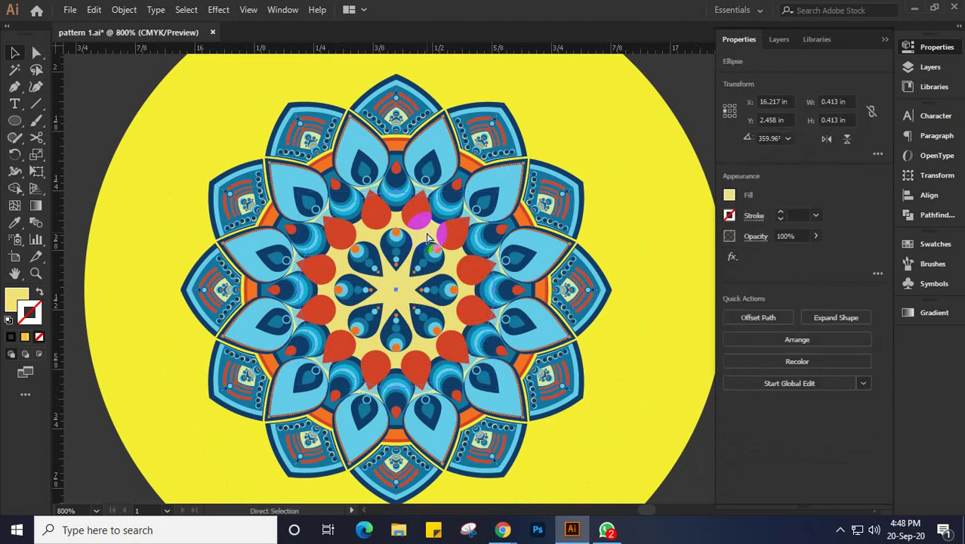
pyautogui.press('v')
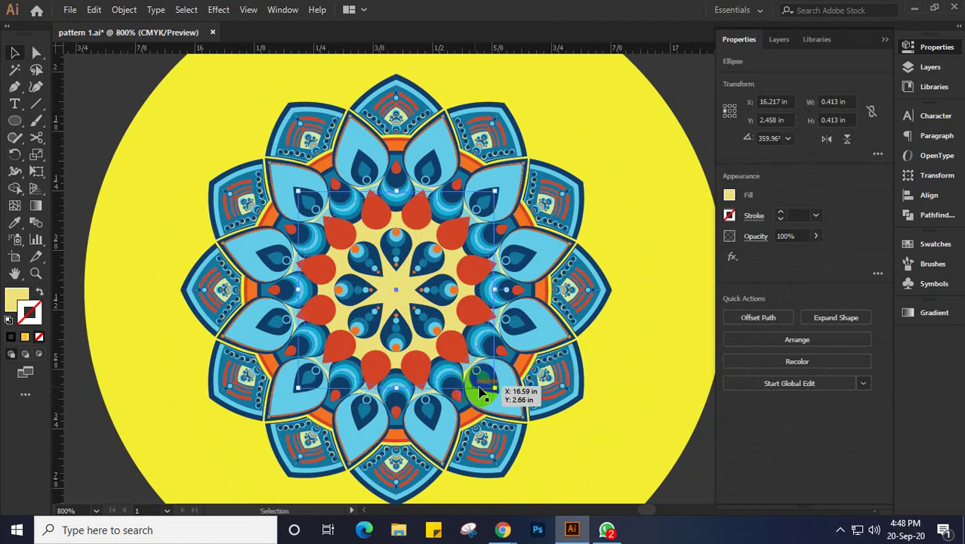
pyautogui.moveTo(492, 391); pyautogui.dragTo(469, 364)
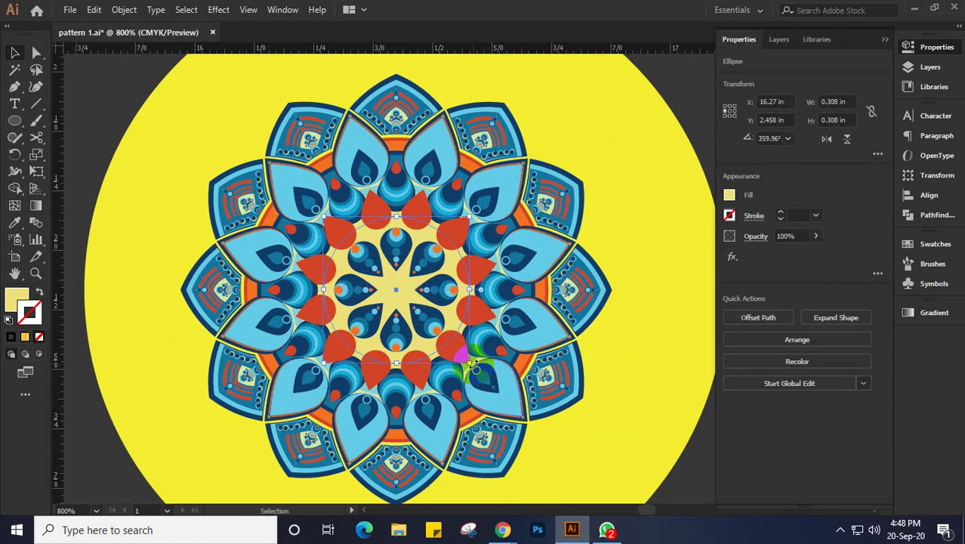
pyautogui.press('i')
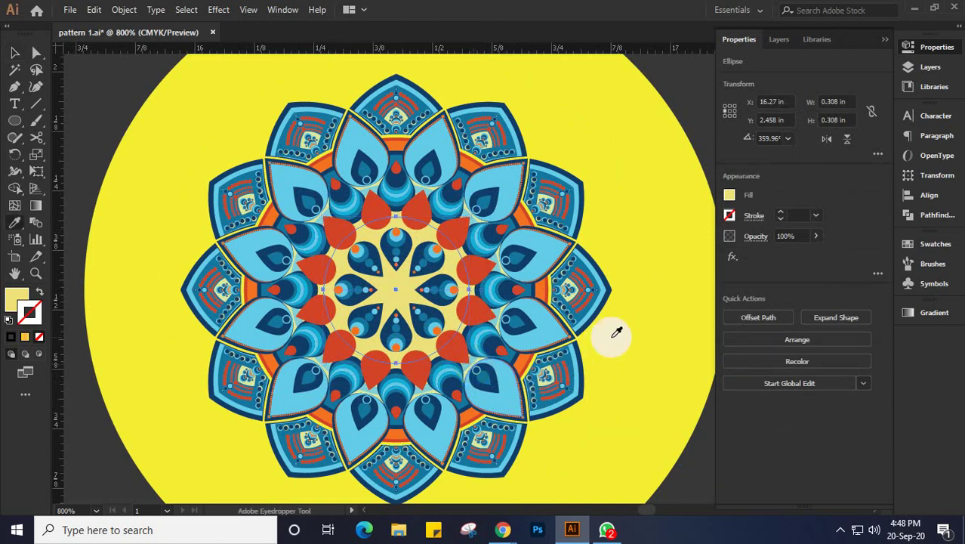
pyautogui.click(416, 255)
pyautogui.click(417, 254)
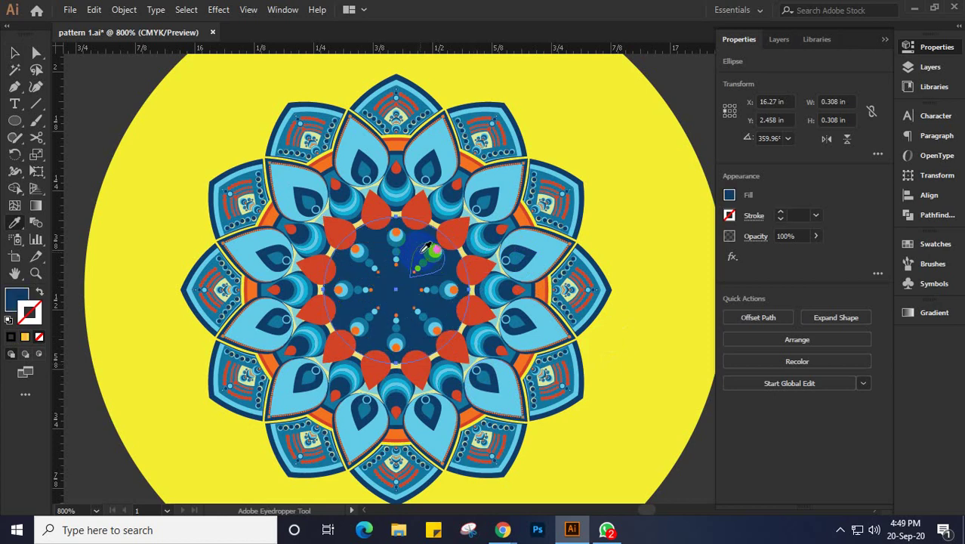
pyautogui.press('v')
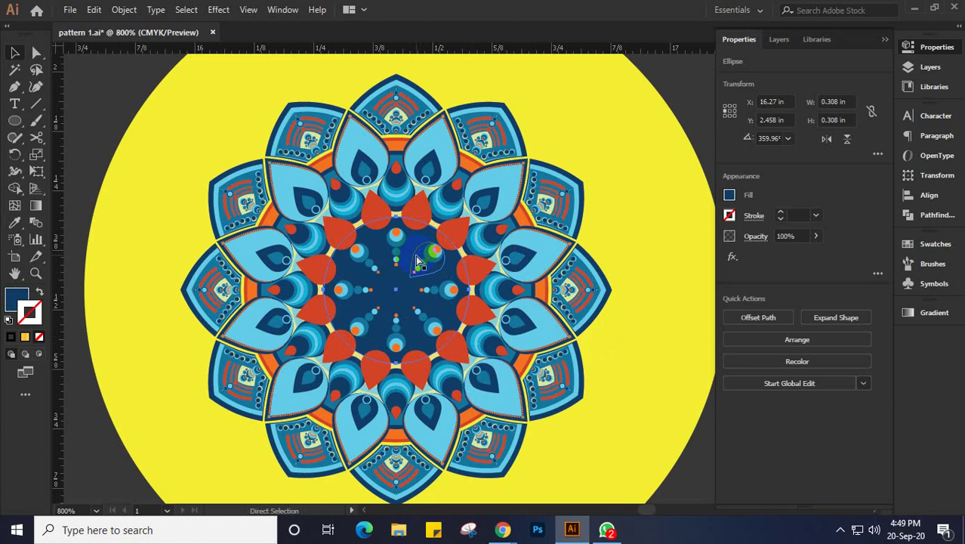
# Scale a concentric copy of the navy centre circle to about 0.285 in and fill it with teal sampled from a petal's inner drop
pyautogui.click(496, 346)
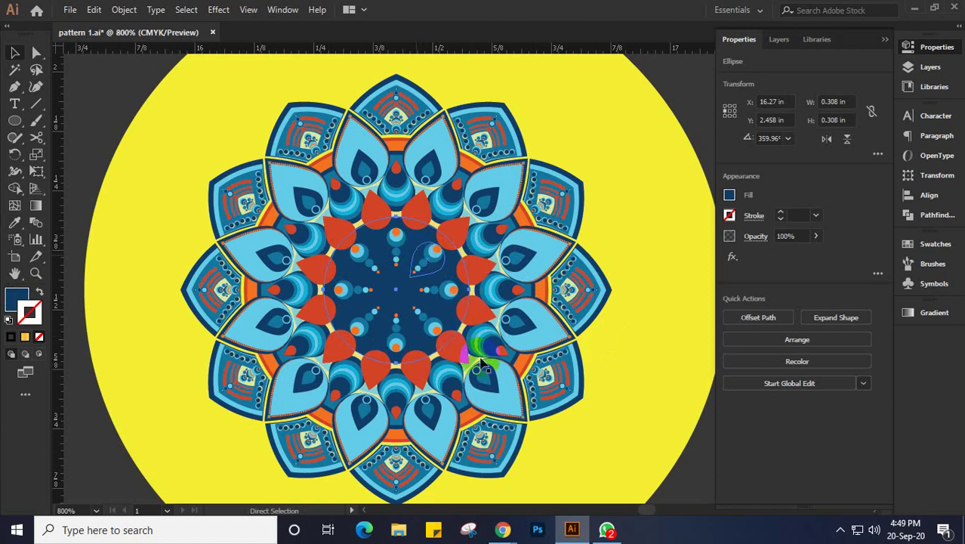
pyautogui.press('v')
pyautogui.click(474, 358)
pyautogui.moveTo(469, 361); pyautogui.dragTo(463, 359)
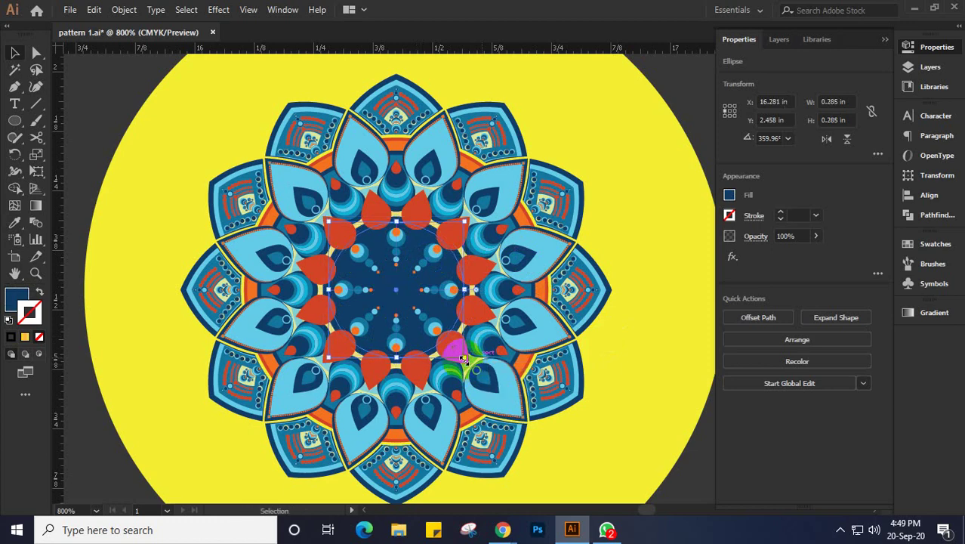
pyautogui.press('i')
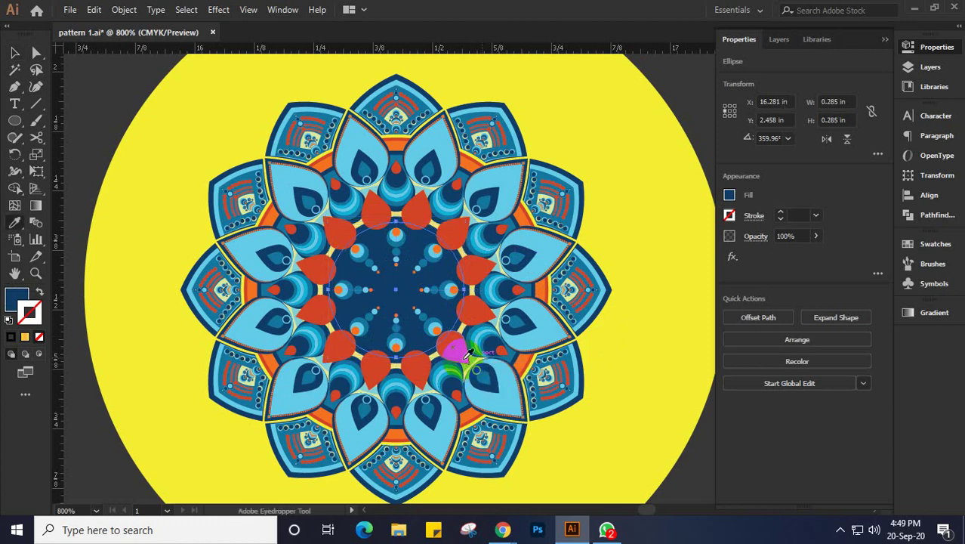
pyautogui.click(550, 252)
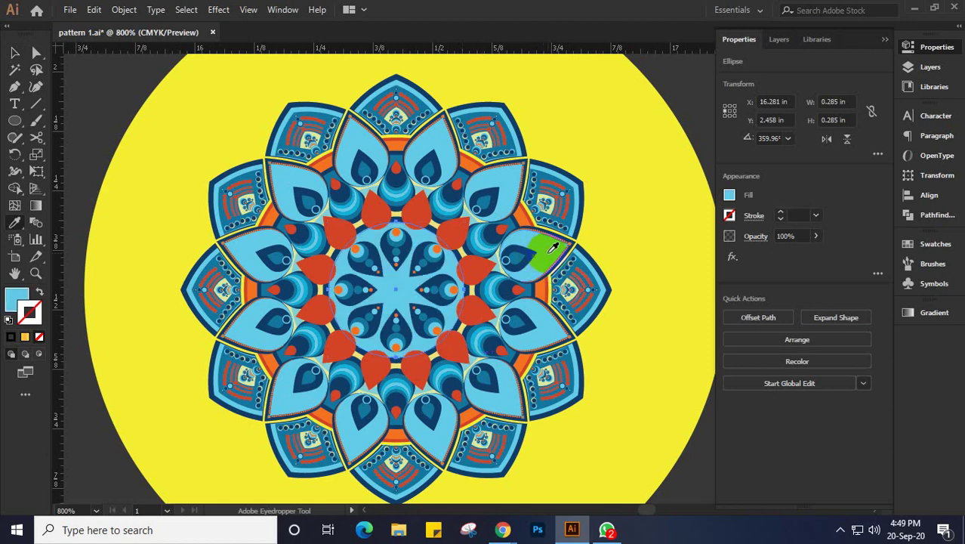
pyautogui.press('v')
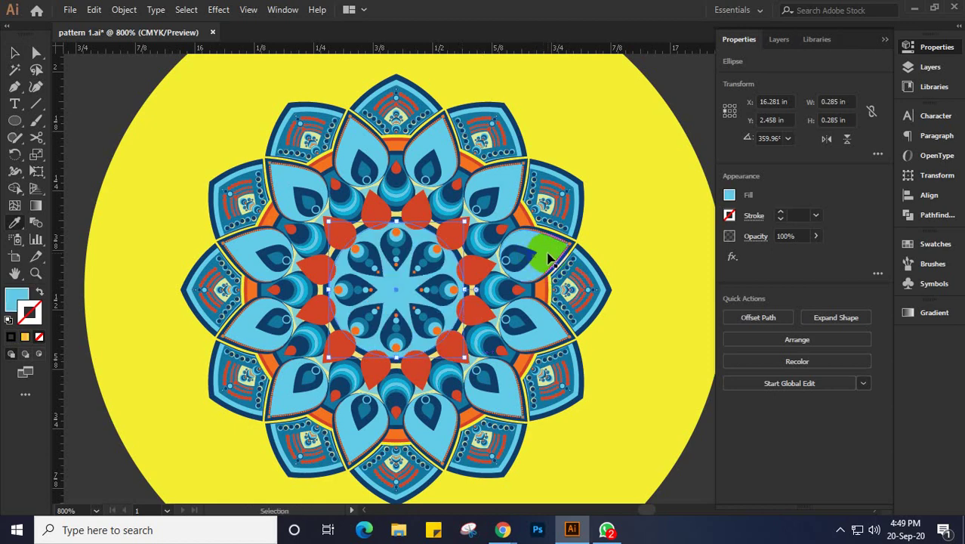
pyautogui.press('i')
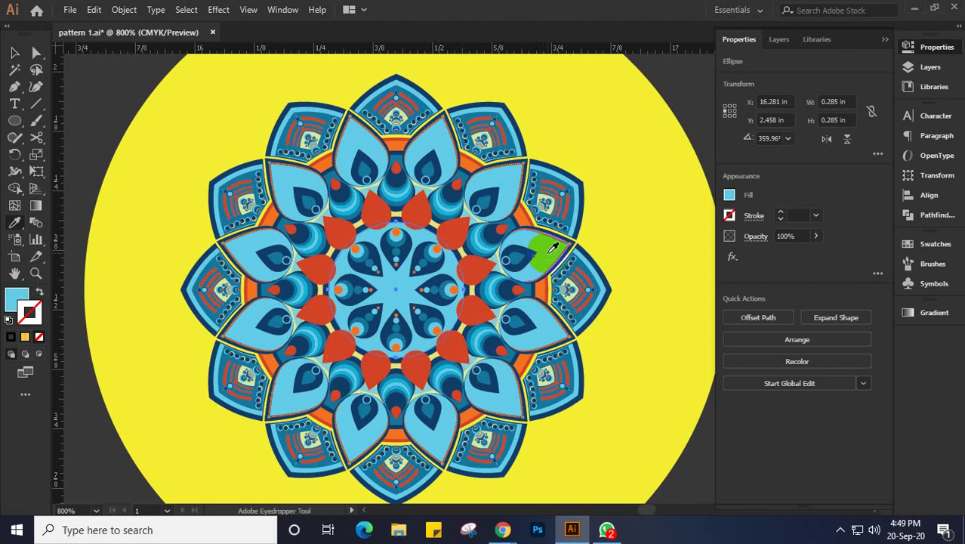
pyautogui.click(428, 167)
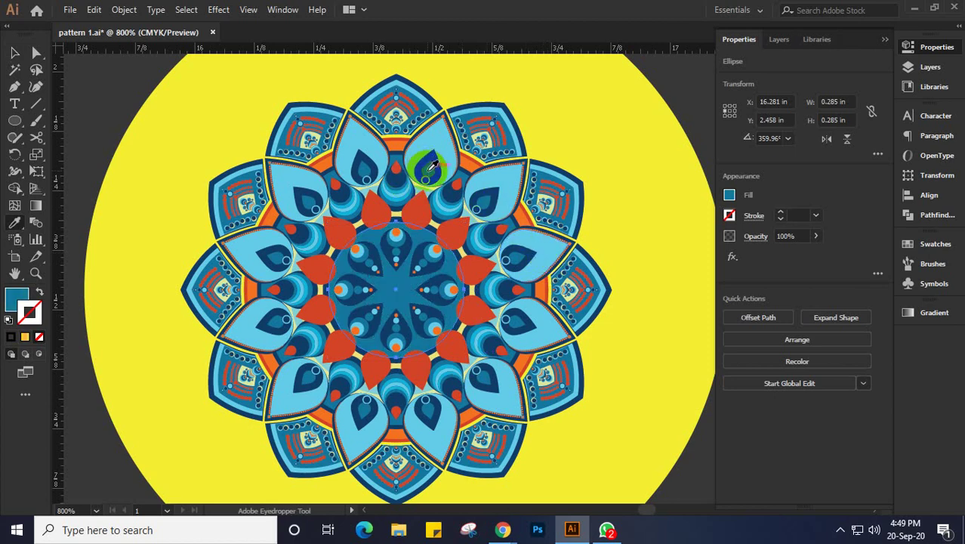
pyautogui.press('v')
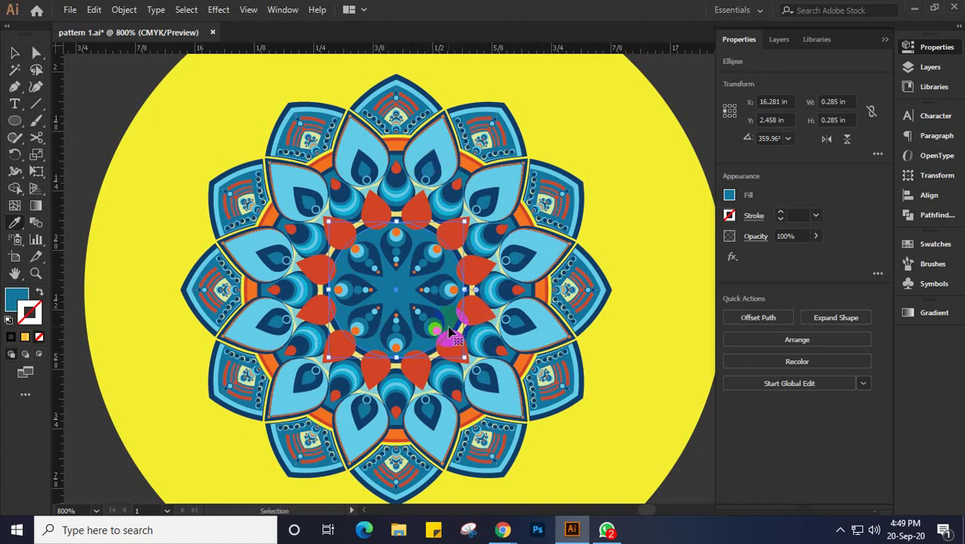
# Scale a concentric copy of the teal circle to about 0.263 in, fill it with a petal's light blue, and clear the selection
pyautogui.press('v')
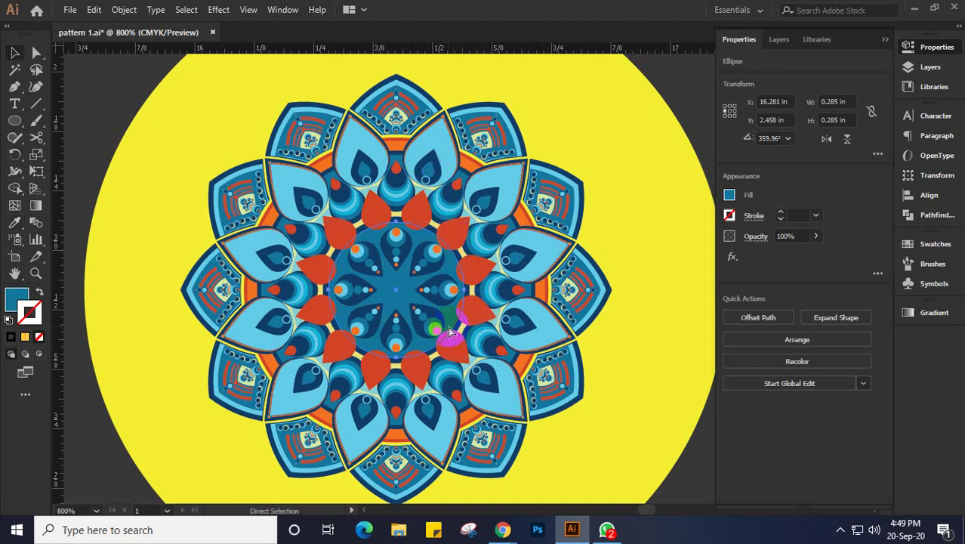
pyautogui.press('v')
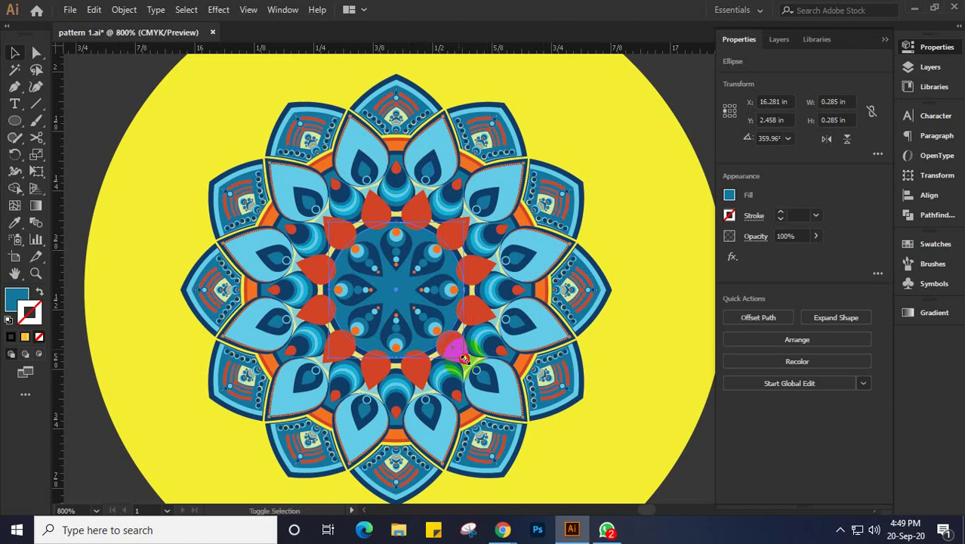
pyautogui.moveTo(463, 360); pyautogui.dragTo(458, 353)
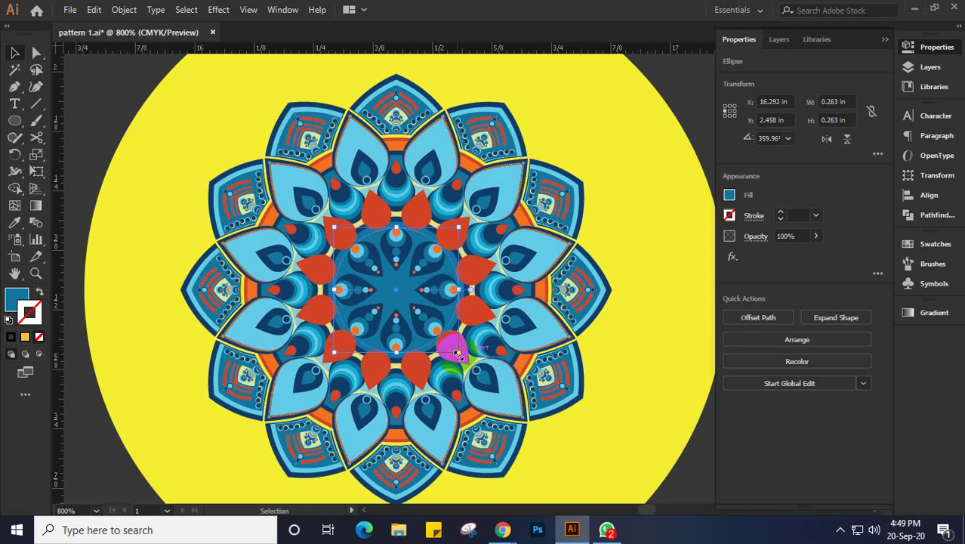
pyautogui.press('i')
pyautogui.click(513, 178)
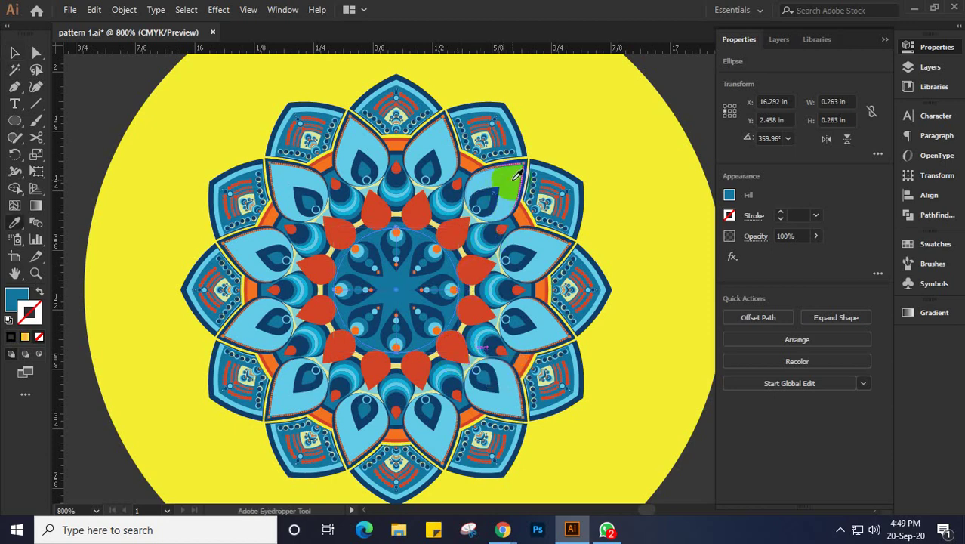
pyautogui.press('v')
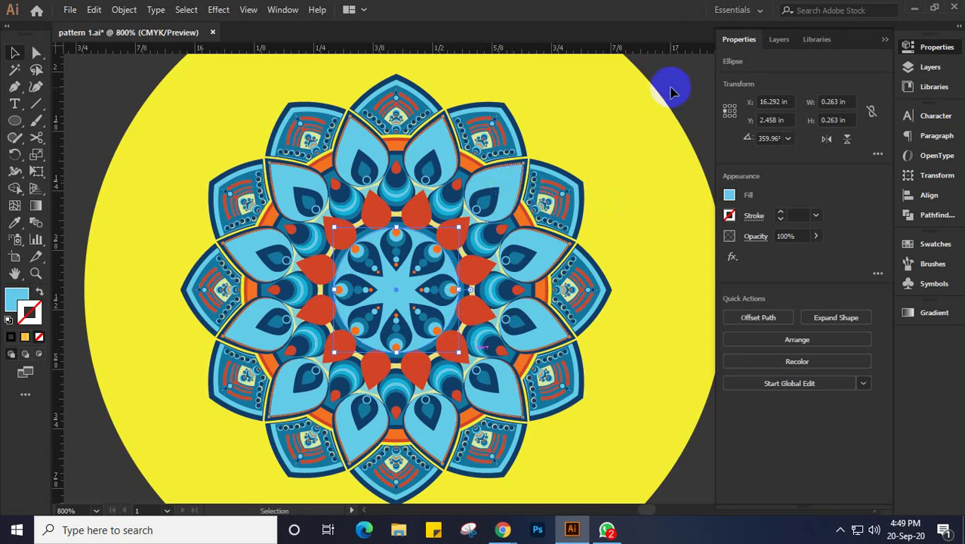
pyautogui.click(658, 187)
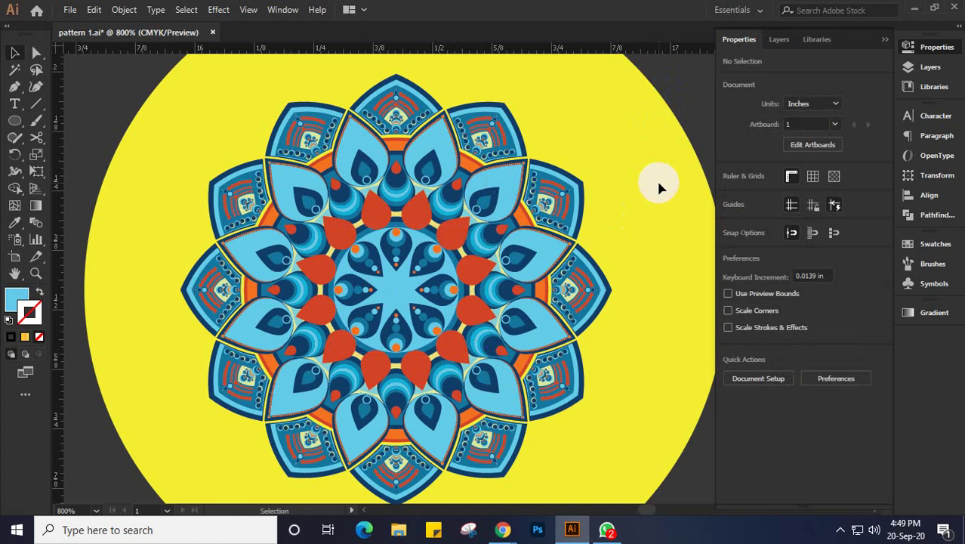
# Enlarge the light blue centre circle slightly about its centre to about 0.265 in so that it surrounds the small drops
pyautogui.scroll(4, 419, 353)
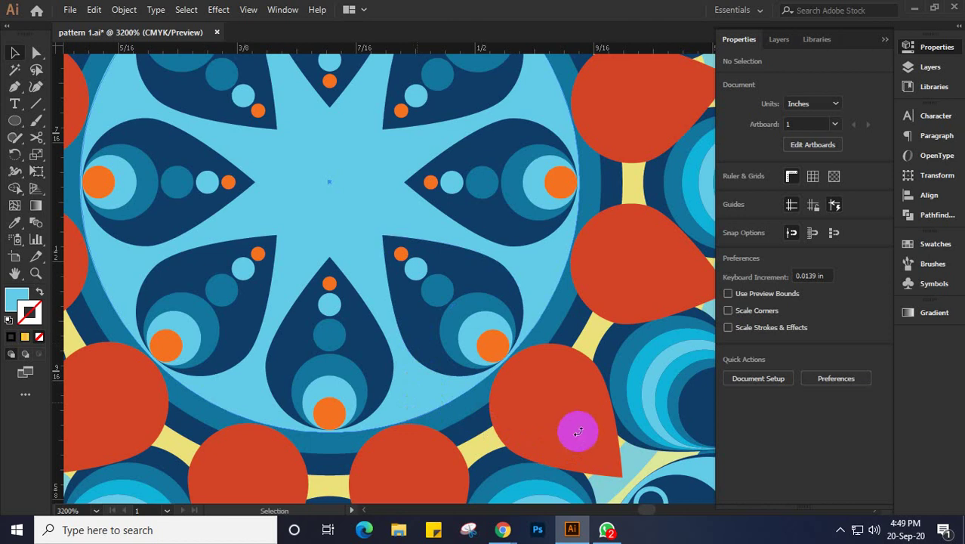
pyautogui.click(577, 429)
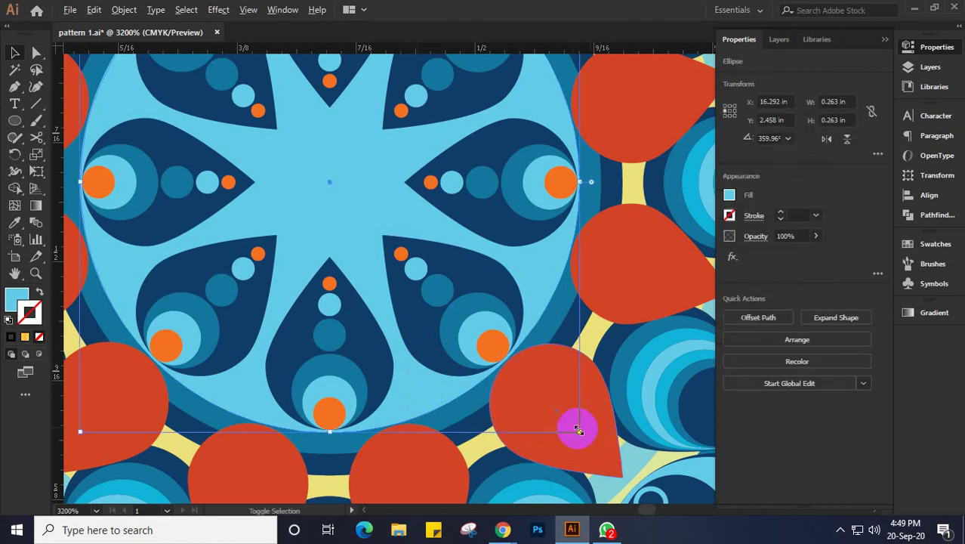
pyautogui.moveTo(576, 429); pyautogui.dragTo(585, 446)
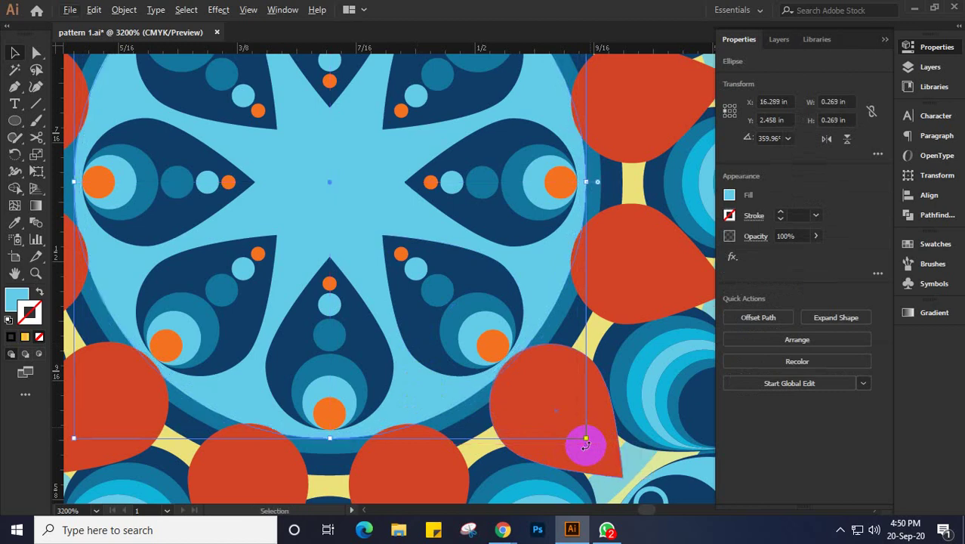
pyautogui.moveTo(585, 436); pyautogui.dragTo(581, 434)
pyautogui.hotkey('ctrl', '-')
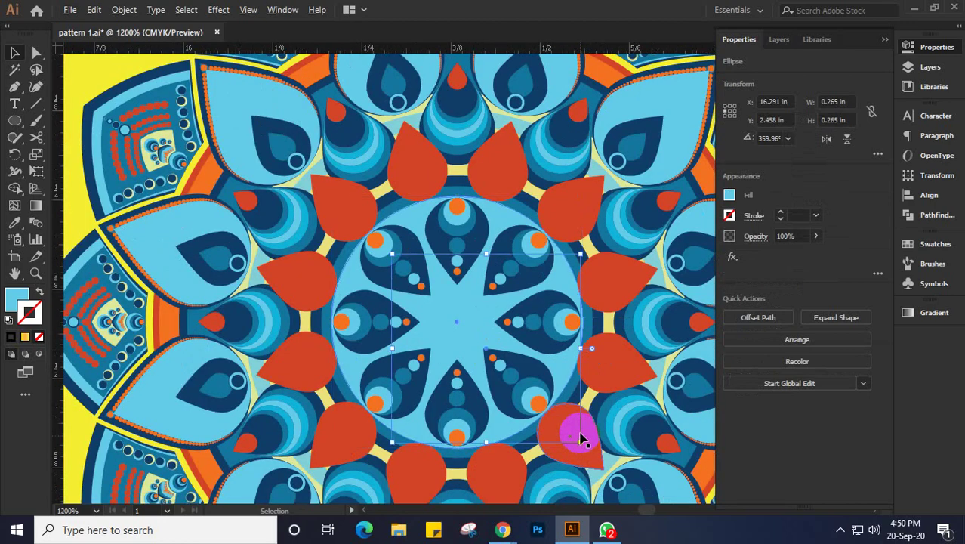
pyautogui.hotkey('ctrl', '-')
pyautogui.moveTo(570, 392); pyautogui.dragTo(518, 335)
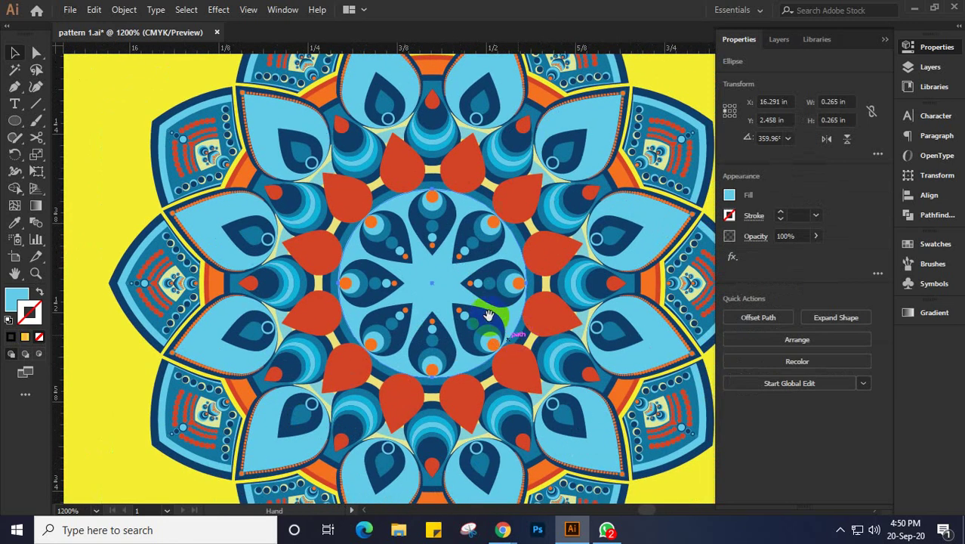
# Create a concentric copy of the red circle behind the petals and fill it with pale yellow sampled from between two red drops
pyautogui.click(124, 138)
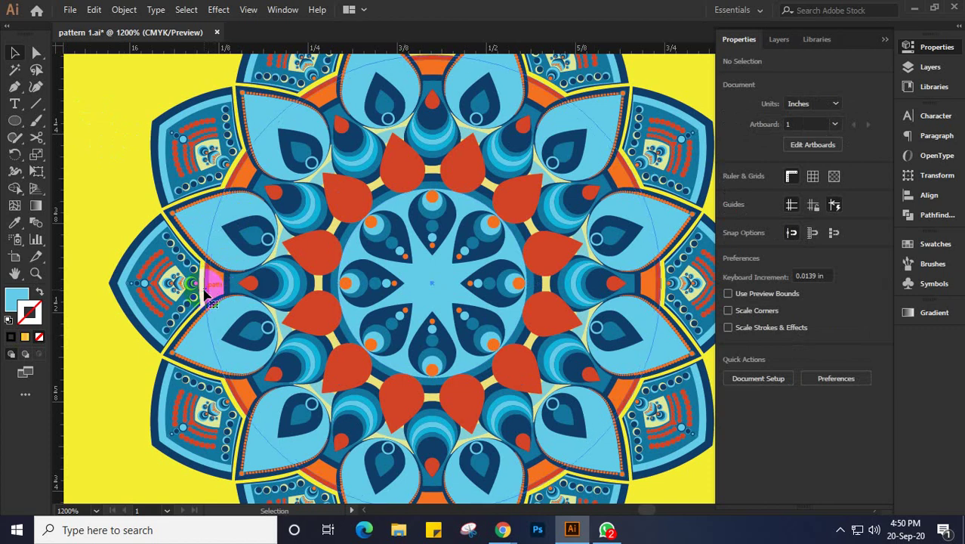
pyautogui.moveTo(208, 296); pyautogui.dragTo(468, 328)
pyautogui.hotkey('ctrl', '-')
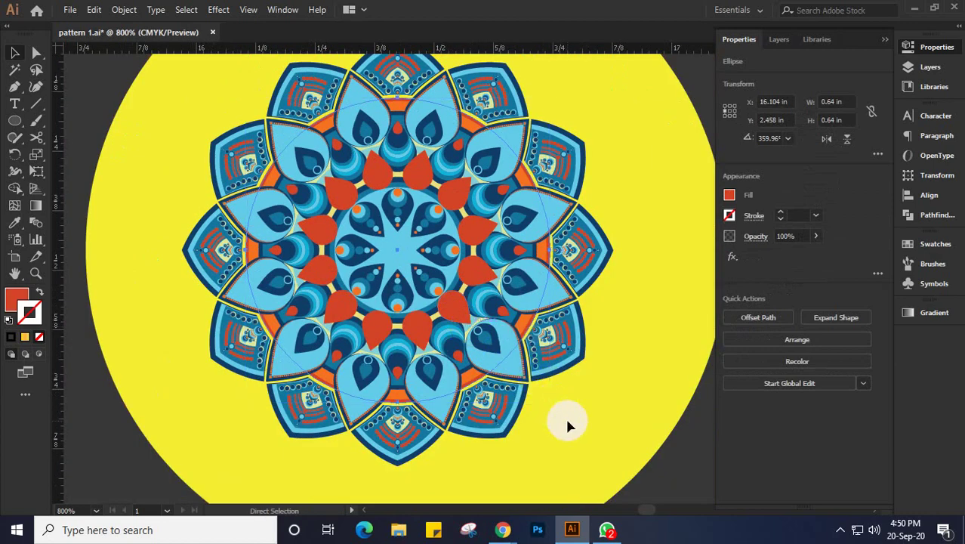
pyautogui.press('v')
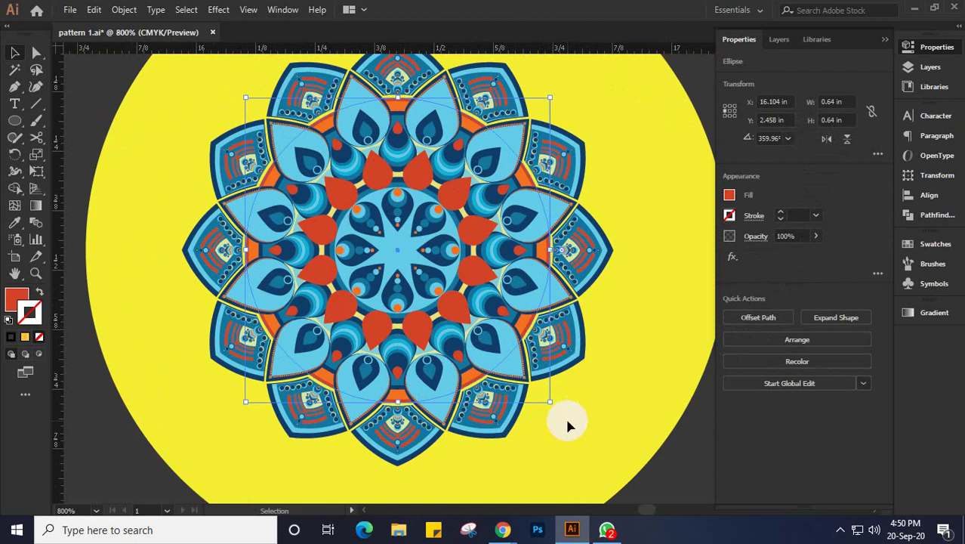
pyautogui.press('i')
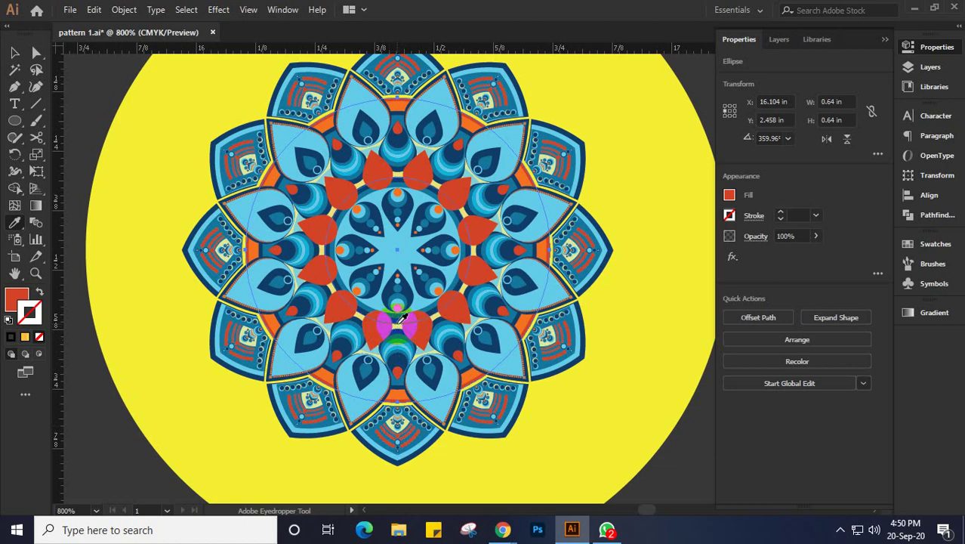
pyautogui.hotkey('ctrl', '+')
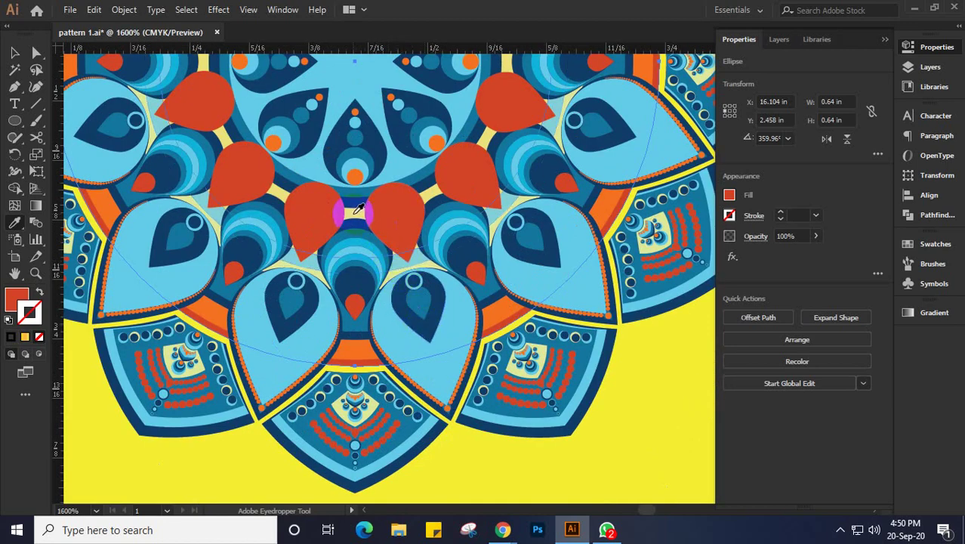
pyautogui.click(356, 214)
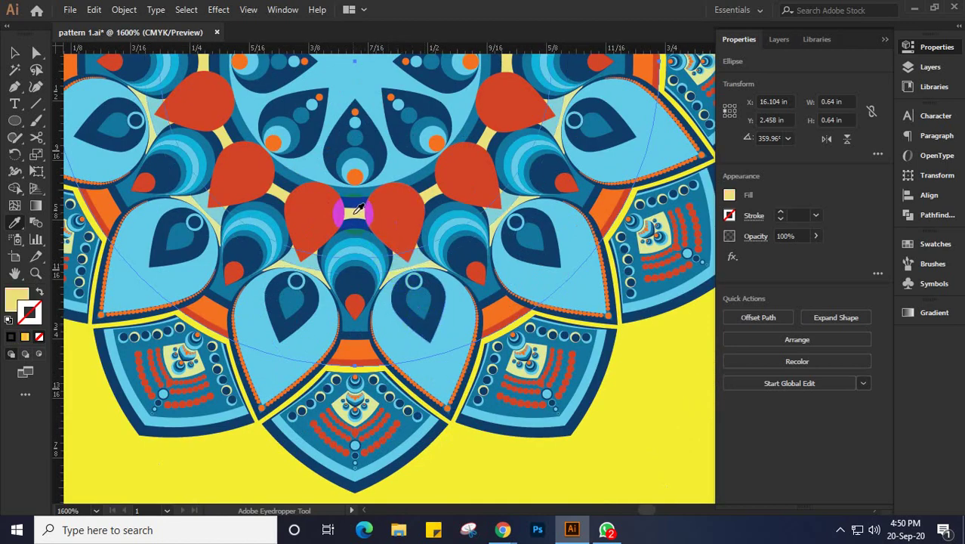
# Enlarge the pale yellow circle about its centre to about 0.742 in
pyautogui.press('v')
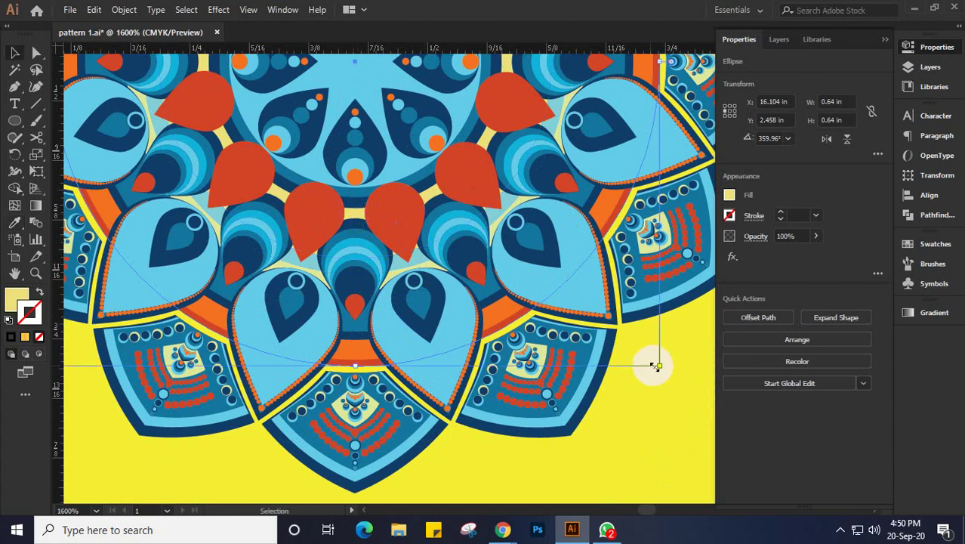
pyautogui.moveTo(659, 366); pyautogui.dragTo(699, 428)
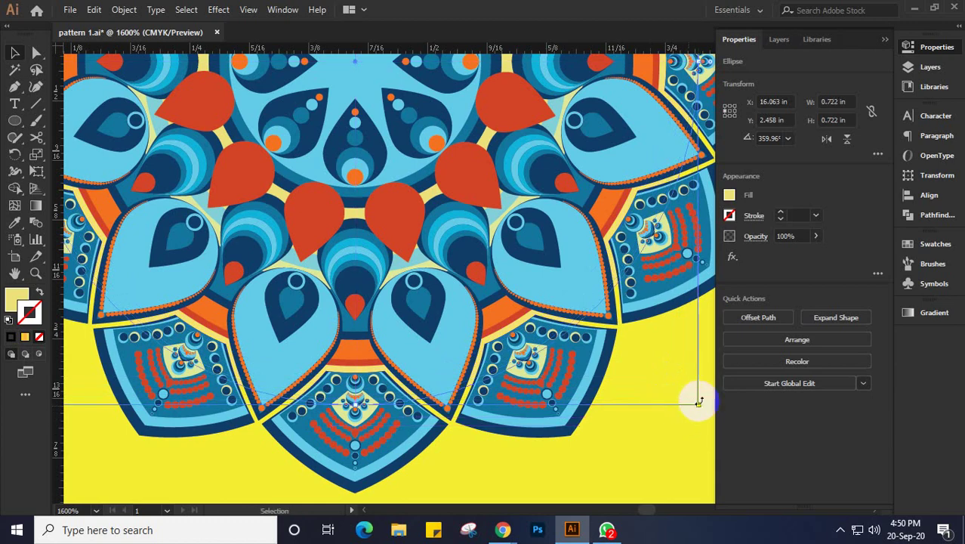
pyautogui.moveTo(698, 404); pyautogui.dragTo(707, 413)
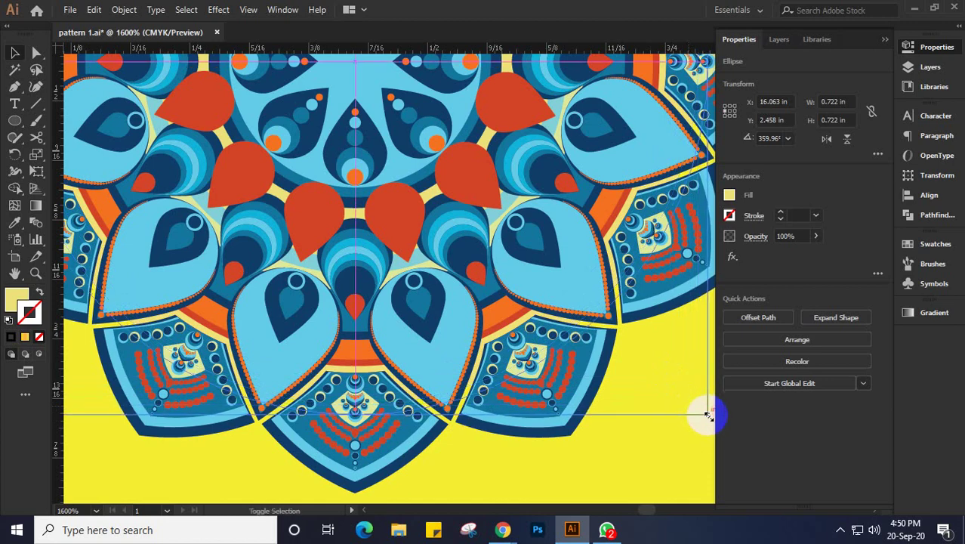
# Change the enlarged circle's fill to the lighter pale yellow f9f4a2
pyautogui.click(16, 298)
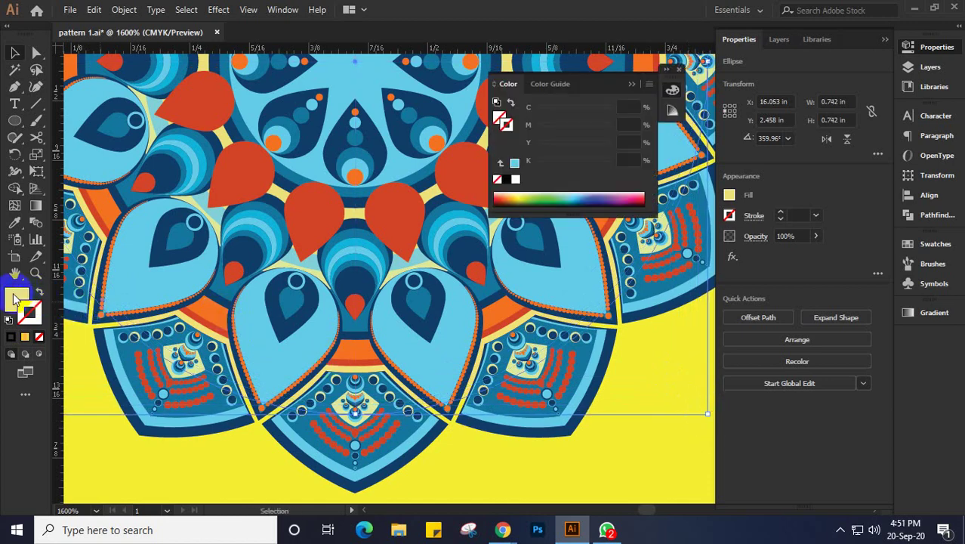
pyautogui.click(534, 110)
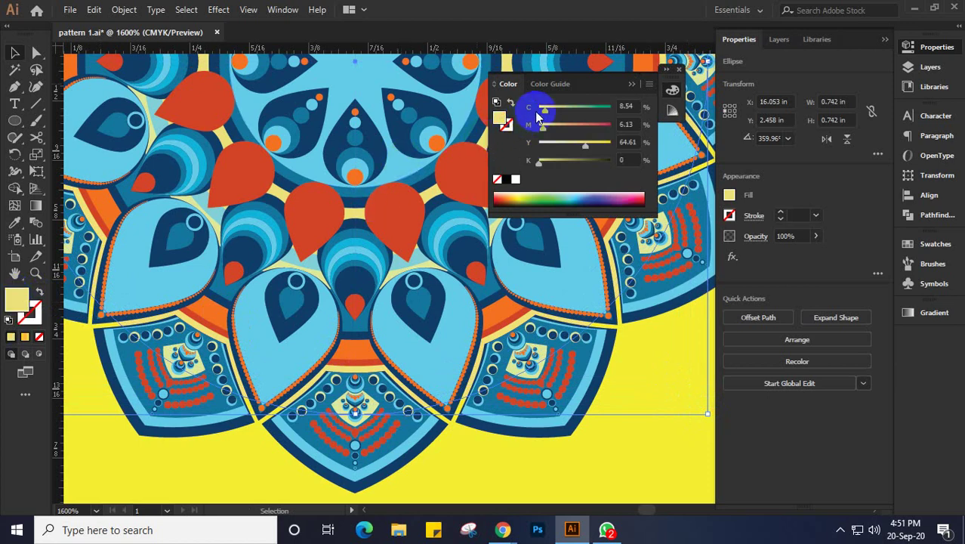
pyautogui.moveTo(585, 145); pyautogui.dragTo(576, 149)
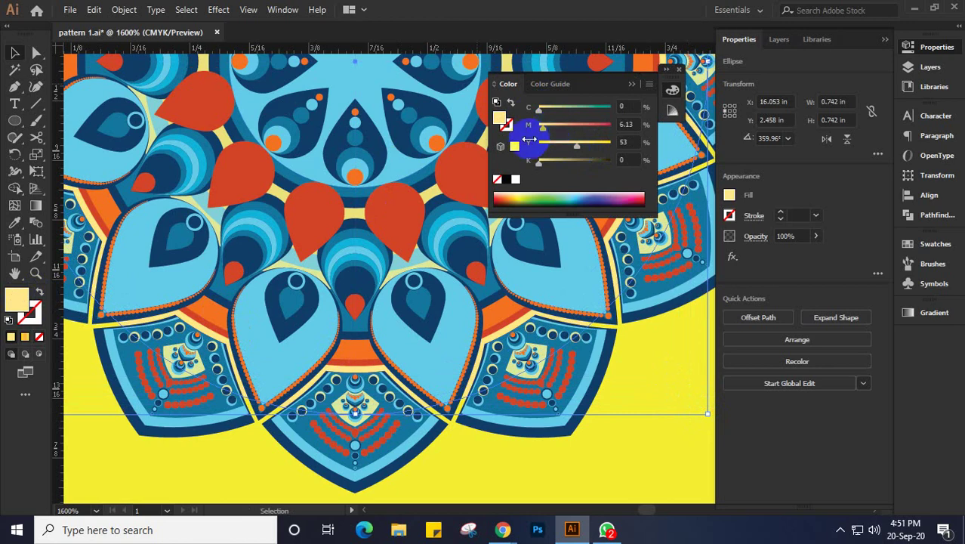
pyautogui.click(42, 312)
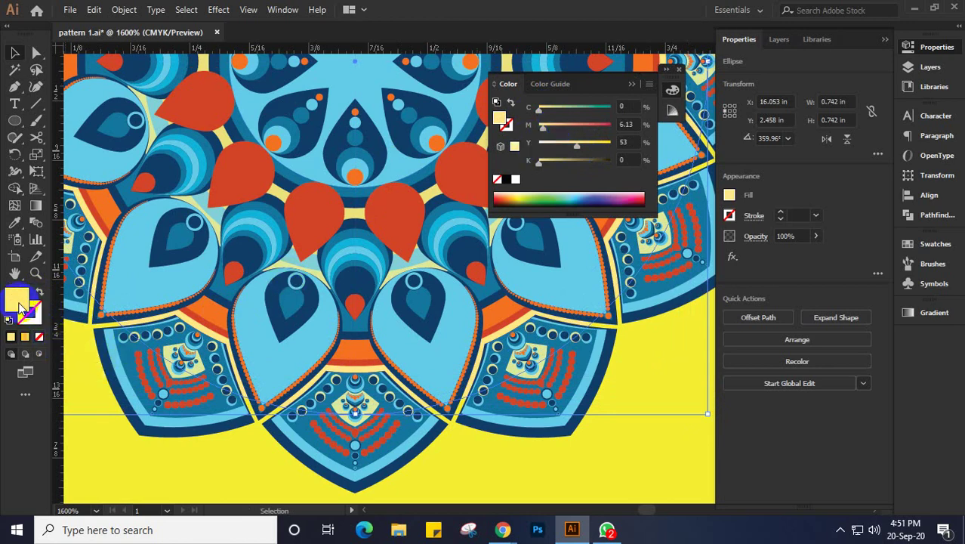
pyautogui.doubleClick(20, 308)
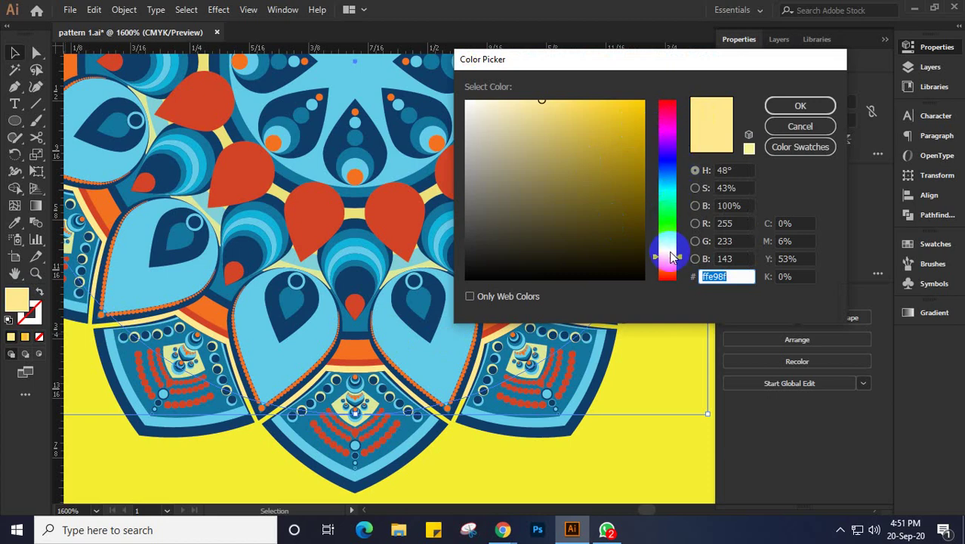
pyautogui.click(671, 252)
pyautogui.click(528, 104)
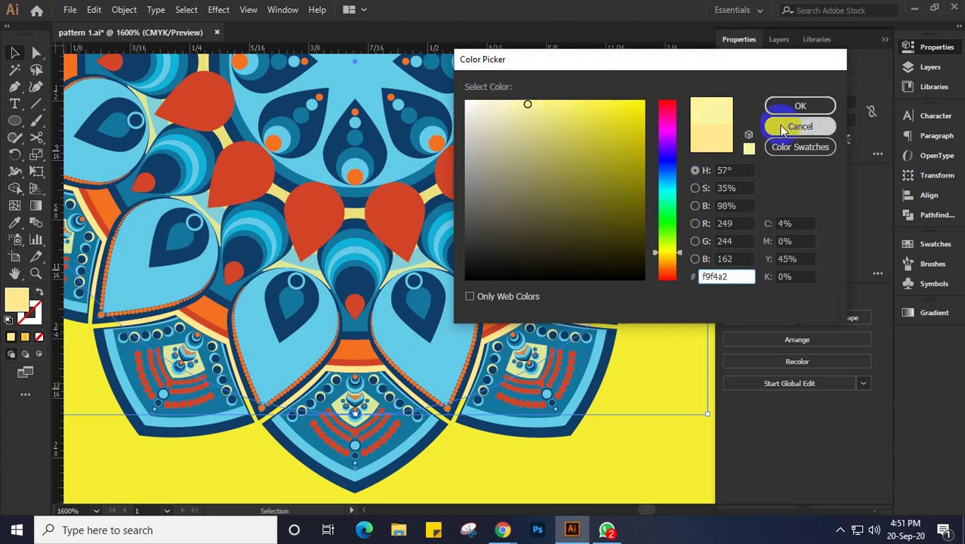
pyautogui.click(799, 105)
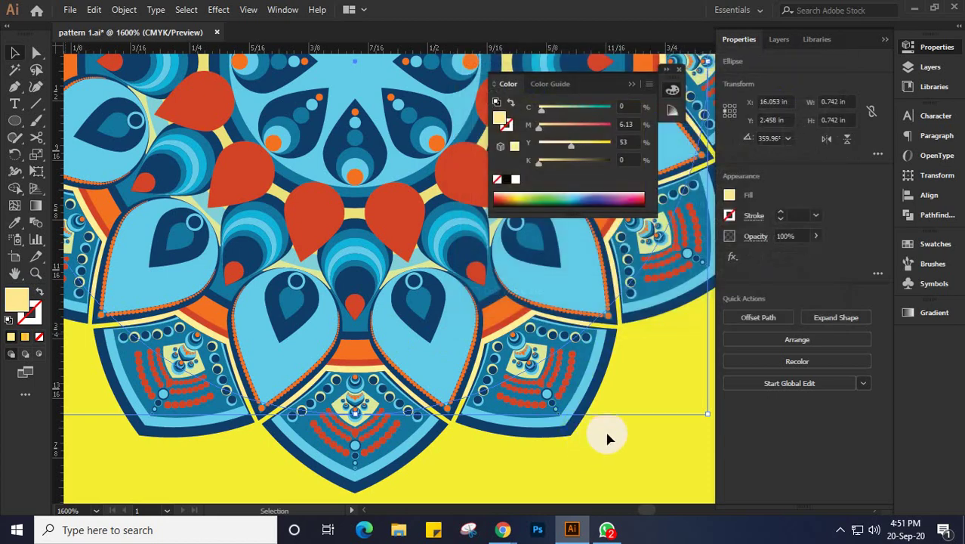
pyautogui.click(680, 70)
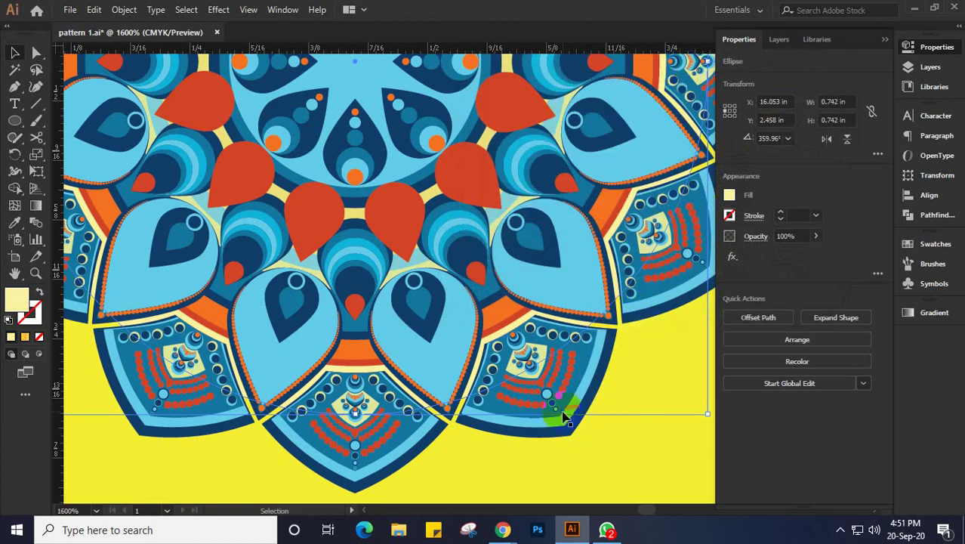
# Scale a concentric copy of the pale yellow circle to about 0.753 in and fill it with navy sampled from the outer panels
pyautogui.scroll(-2, 560, 410)
pyautogui.scroll(2, 549, 448)
pyautogui.scroll(-1, 474, 380)
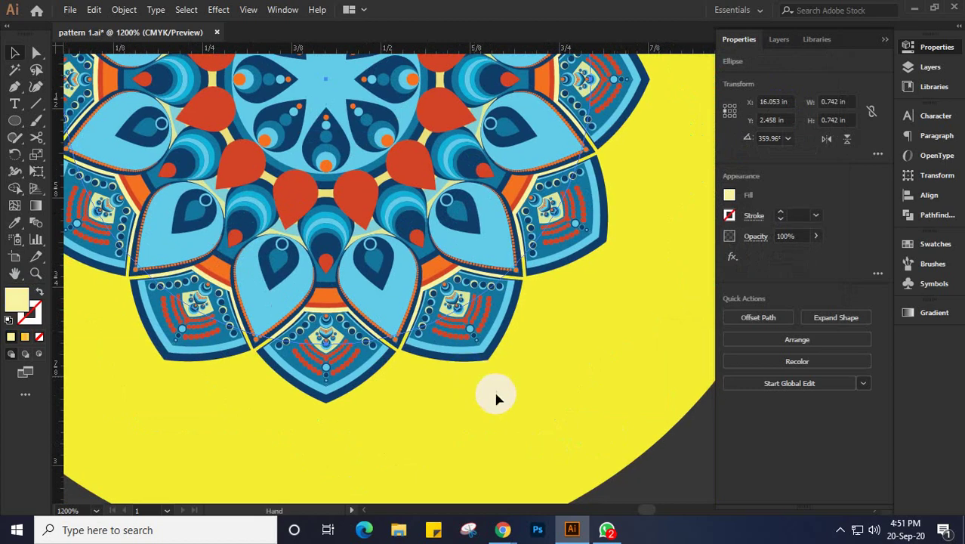
pyautogui.press('ctrl')
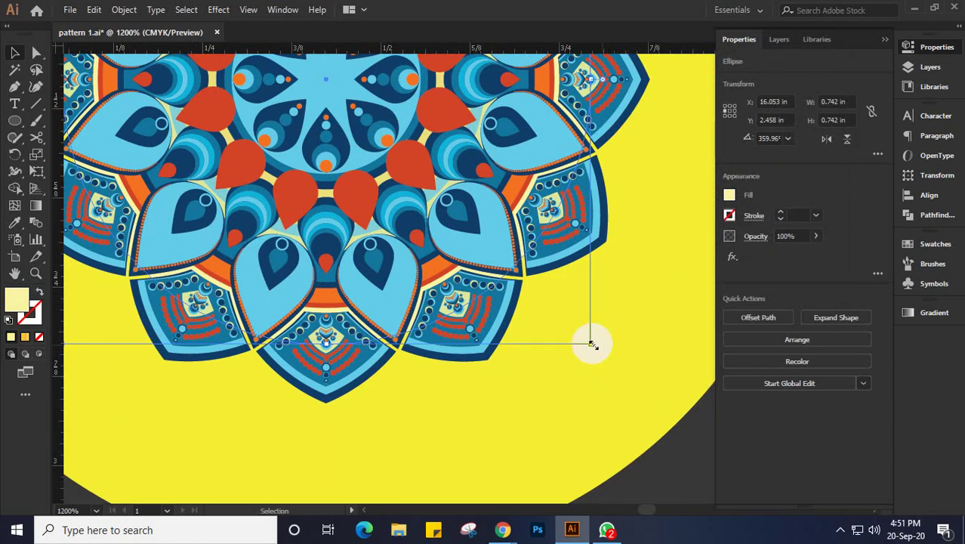
pyautogui.moveTo(592, 345); pyautogui.dragTo(596, 347)
pyautogui.press('i')
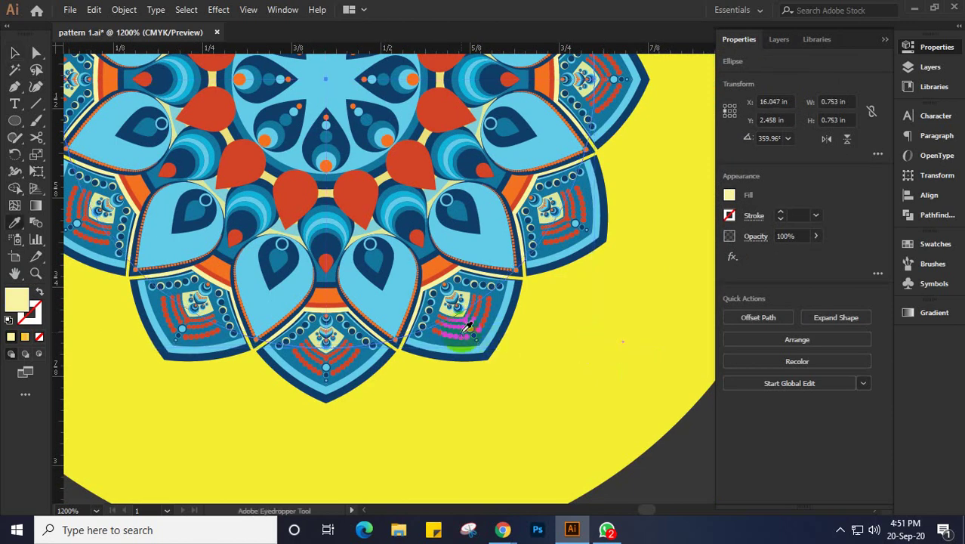
pyautogui.click(470, 351)
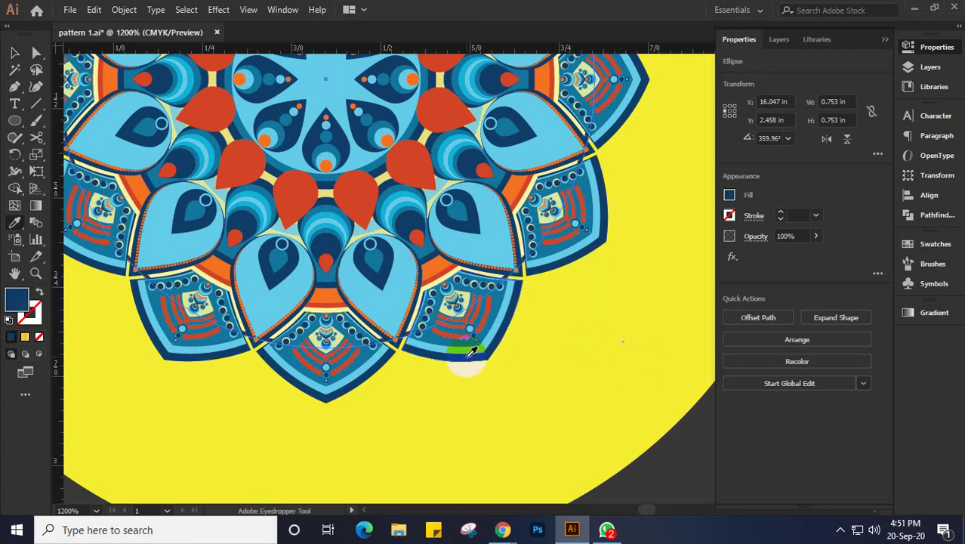
# Enlarge the navy circle about its centre to about 0.778 in to fill the gaps between the outer panels
pyautogui.press('v')
pyautogui.press('a')
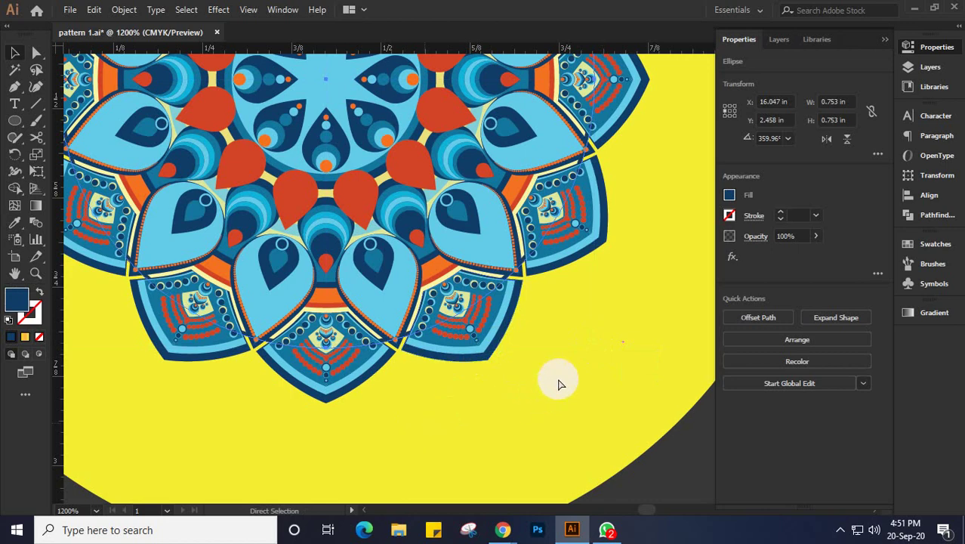
pyautogui.press('v')
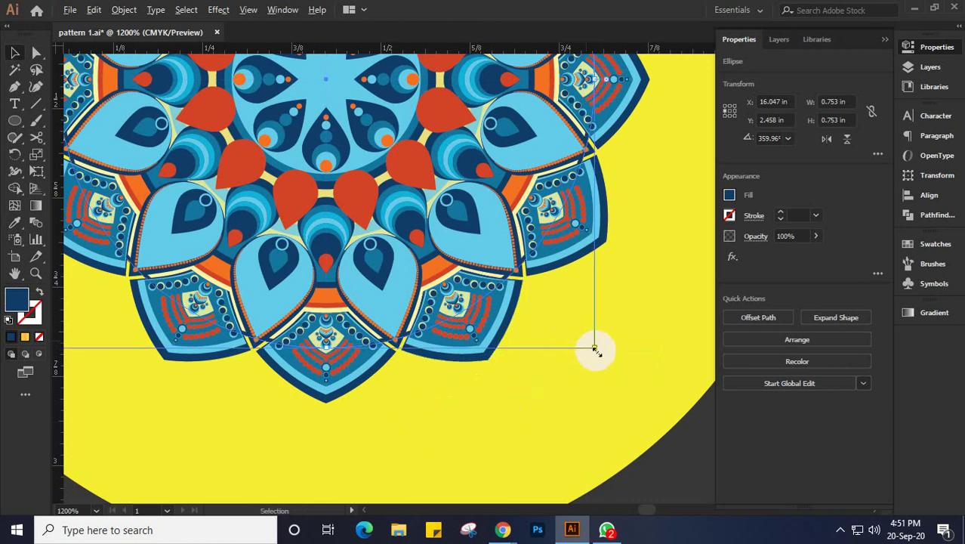
pyautogui.moveTo(594, 350); pyautogui.dragTo(603, 360)
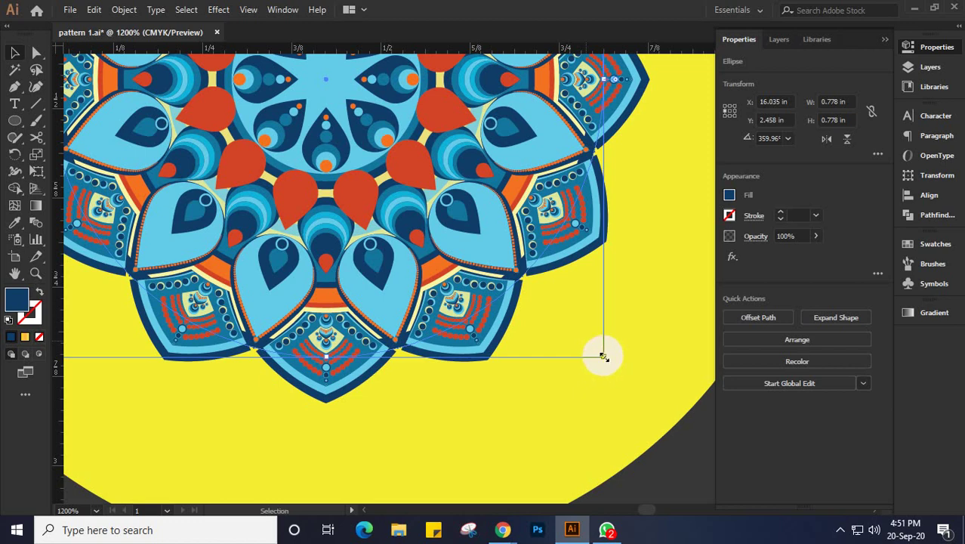
# Scale a concentric copy of the navy circle to about 0.786 in and fill it with teal sampled from a petal's inner drop
pyautogui.moveTo(603, 356); pyautogui.dragTo(612, 359)
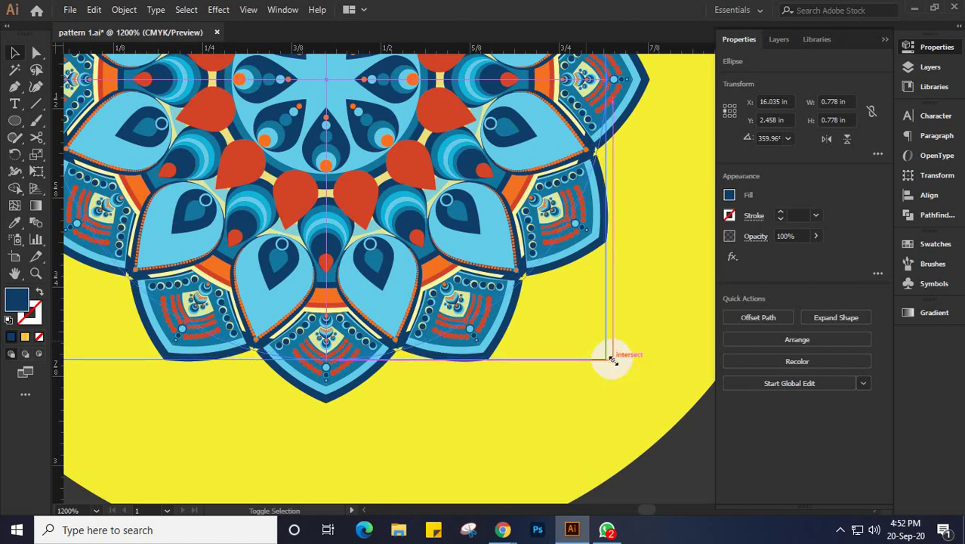
pyautogui.press('i')
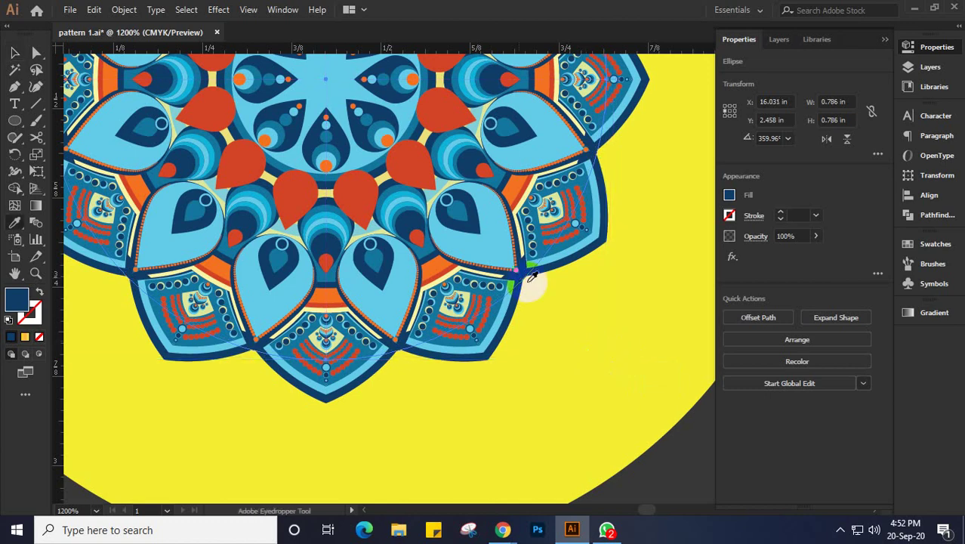
pyautogui.click(460, 208)
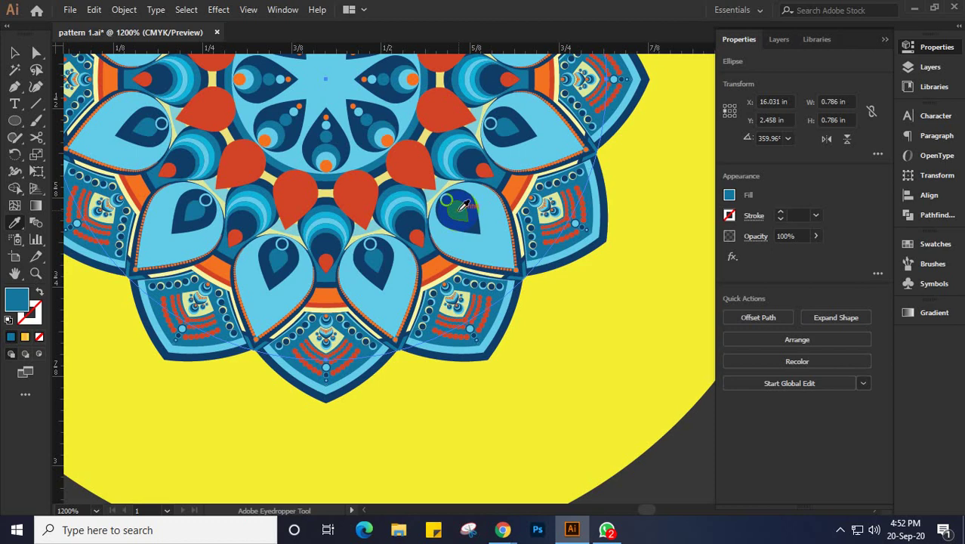
pyautogui.press('v')
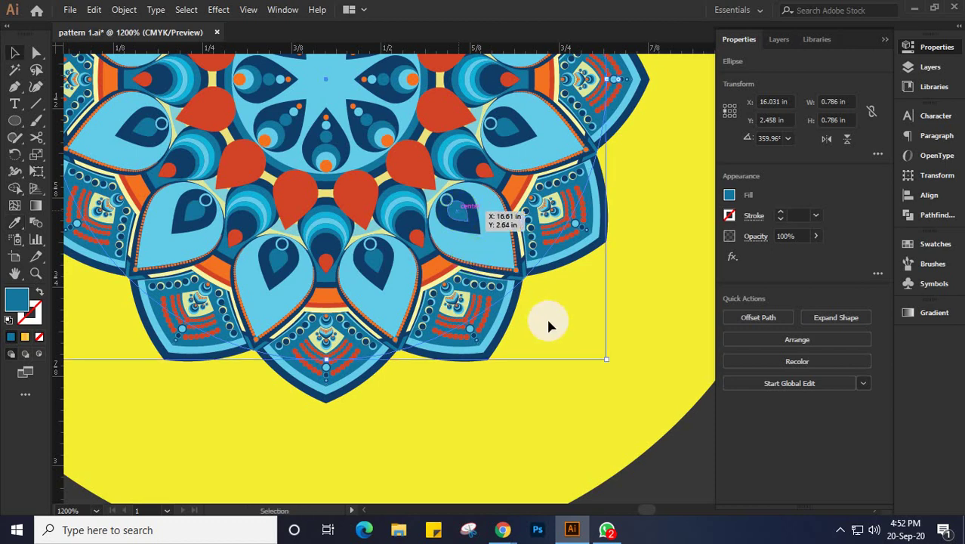
# Scale a concentric copy of the teal circle to about 0.796 in and fill it with red sampled from a large red drop
pyautogui.click(563, 357)
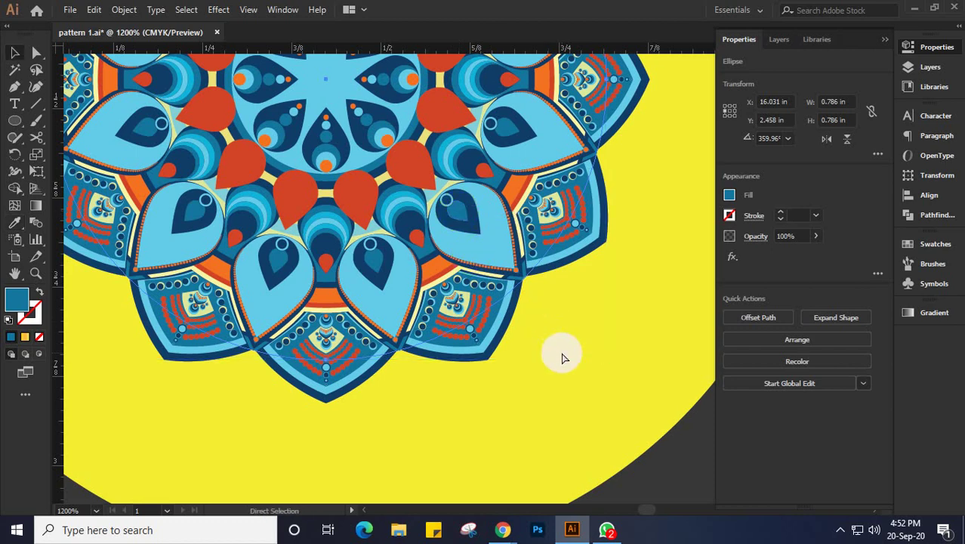
pyautogui.press('v')
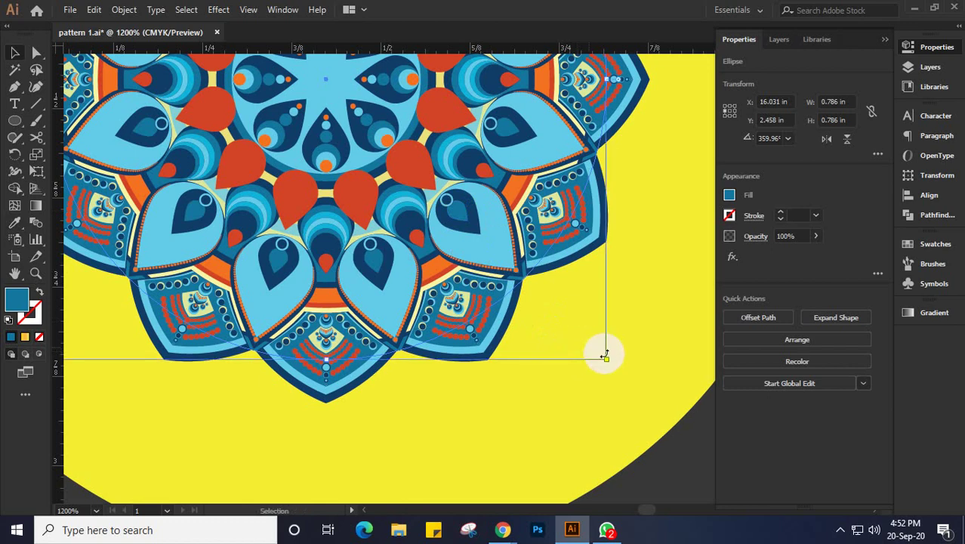
pyautogui.moveTo(605, 361); pyautogui.dragTo(610, 364)
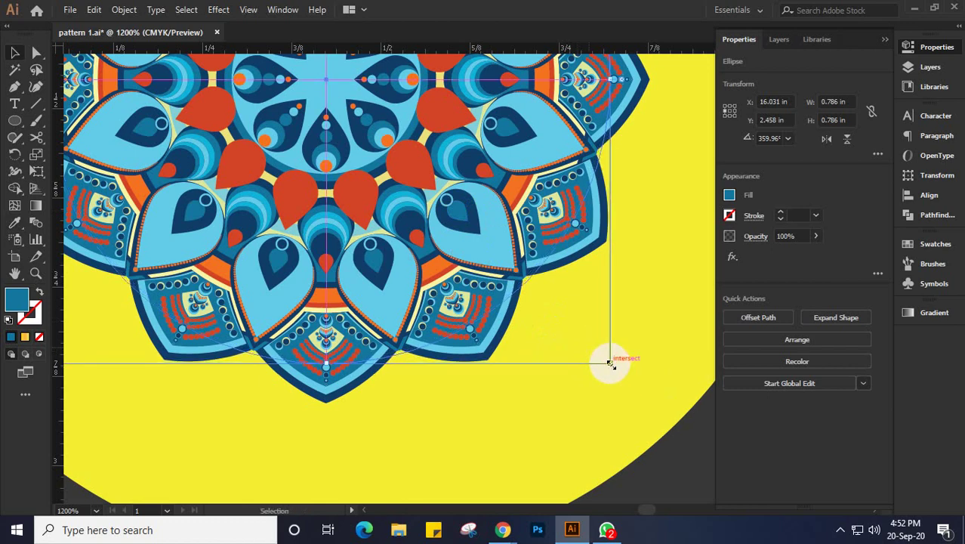
pyautogui.press('i')
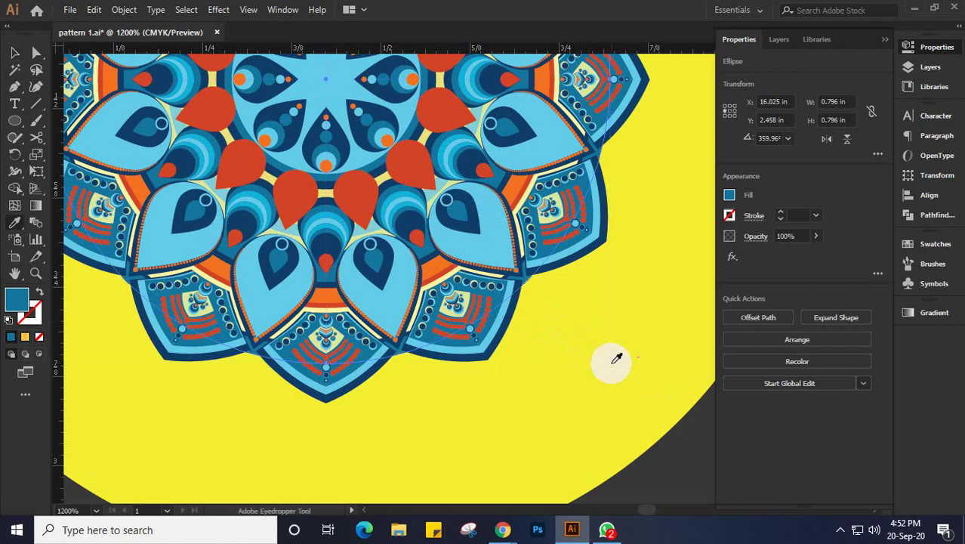
pyautogui.click(356, 233)
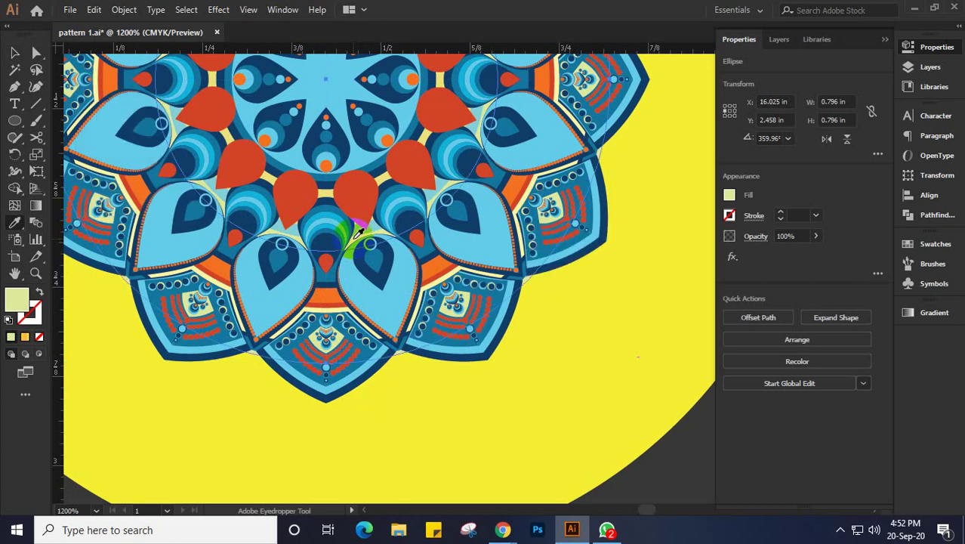
pyautogui.click(352, 192)
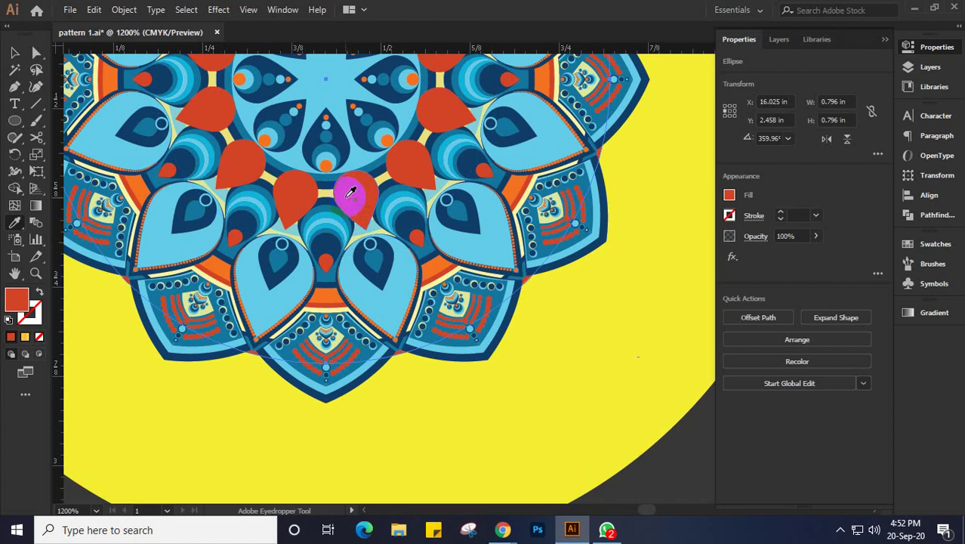
pyautogui.press('a')
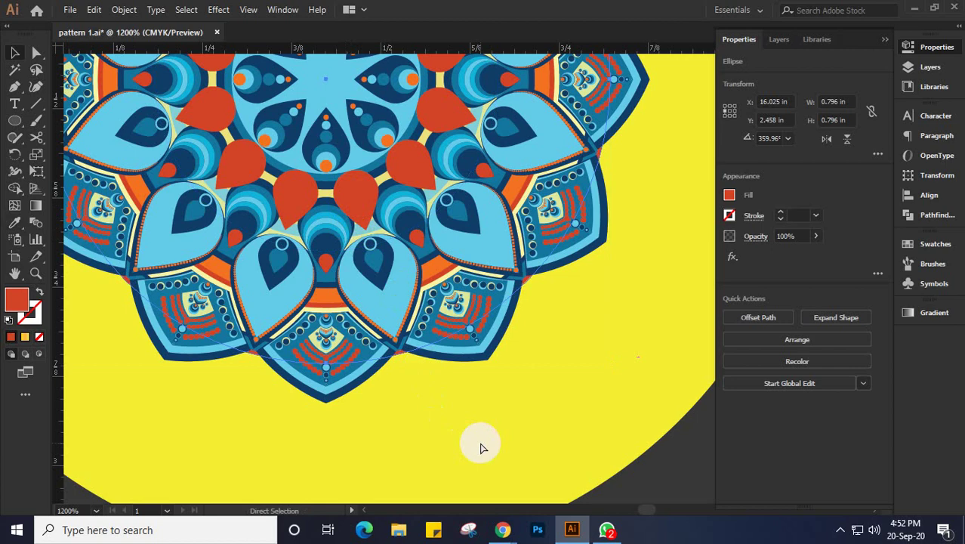
# Scale a concentric copy of the red circle to about 0.819 in and fill it with light blue sampled from a petal
pyautogui.press('v')
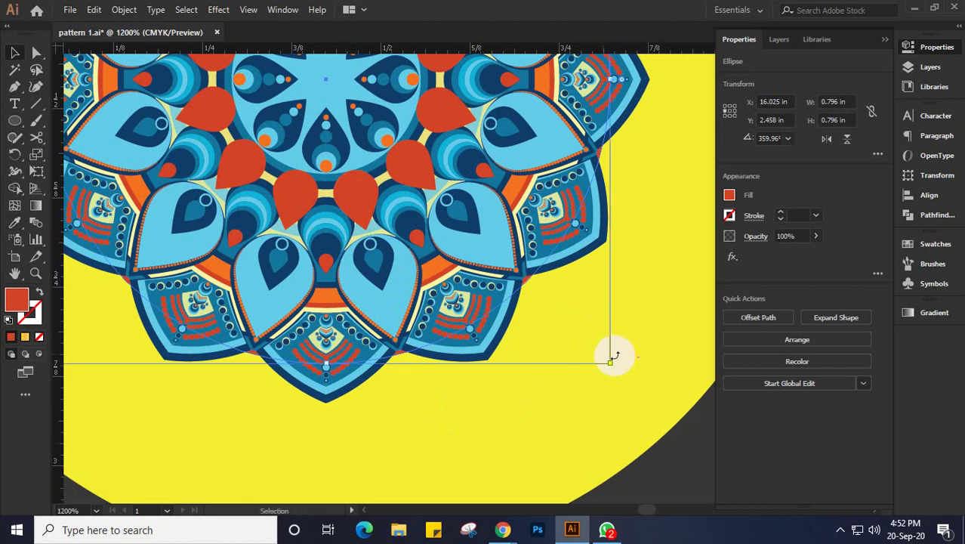
pyautogui.moveTo(610, 363); pyautogui.dragTo(624, 372)
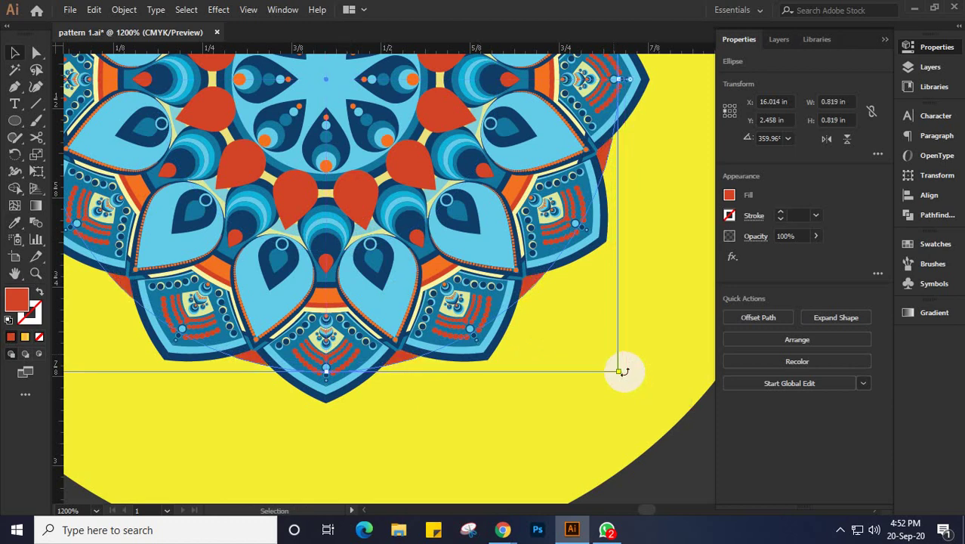
pyautogui.press('i')
pyautogui.click(487, 355)
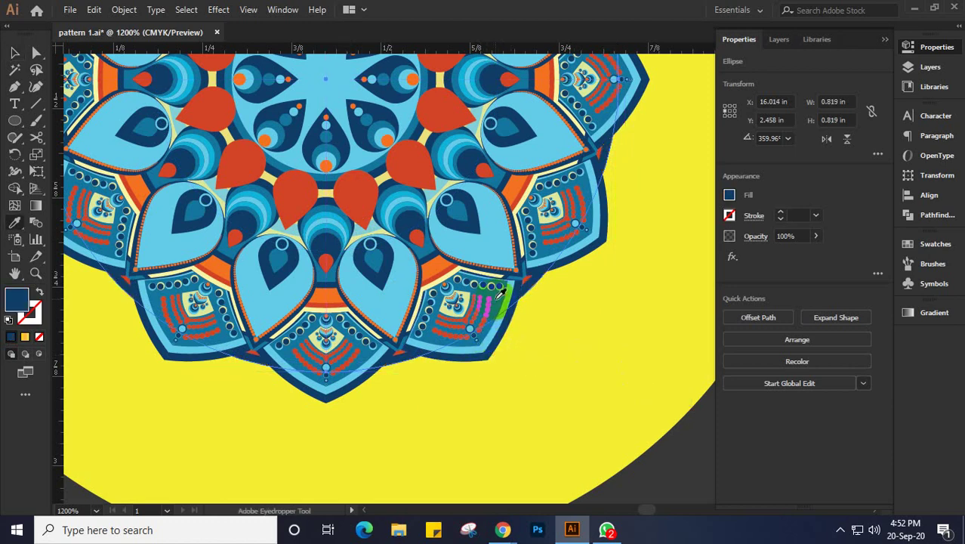
pyautogui.click(500, 311)
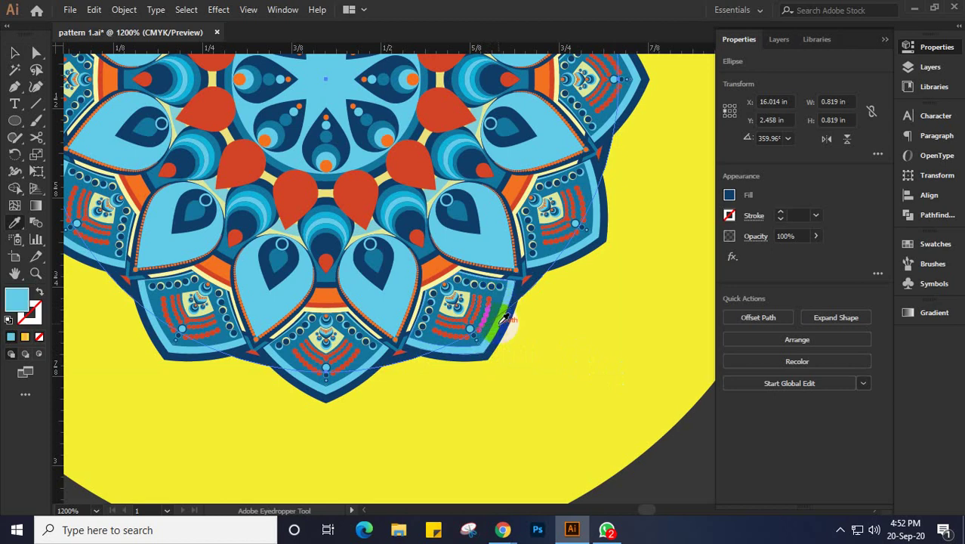
pyautogui.click(394, 296)
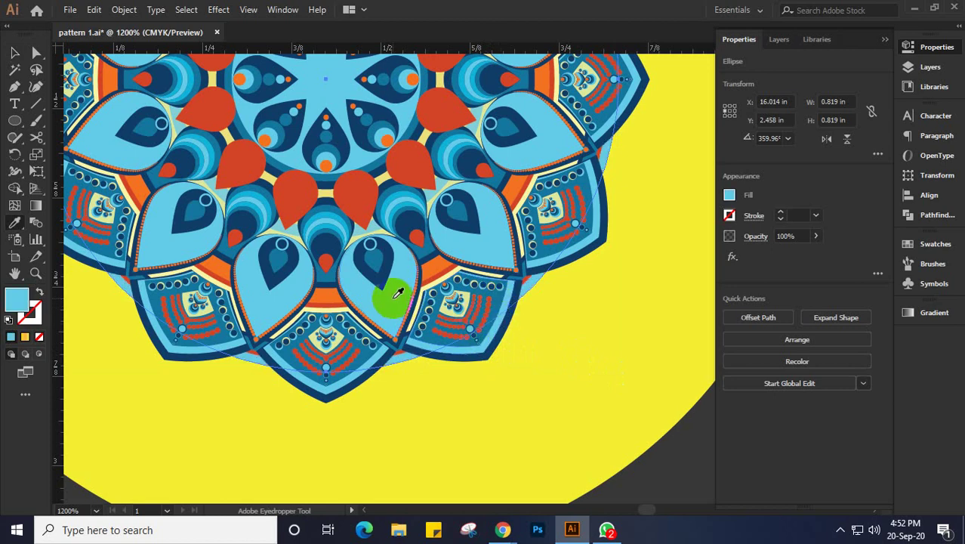
pyautogui.press('v')
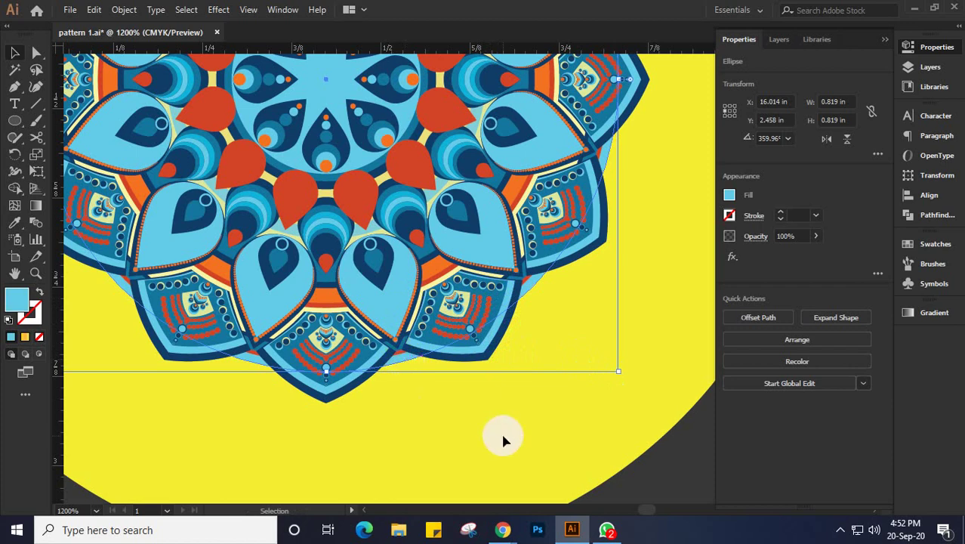
# Scale a concentric copy of the light blue circle to about 0.83 in and fill it with navy sampled from an outer panel's border
pyautogui.press('a')
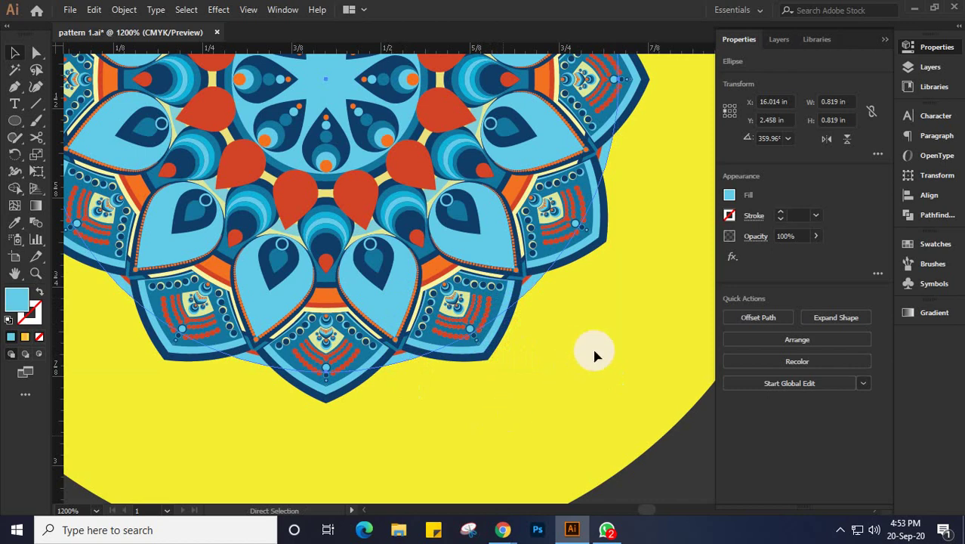
pyautogui.press('v')
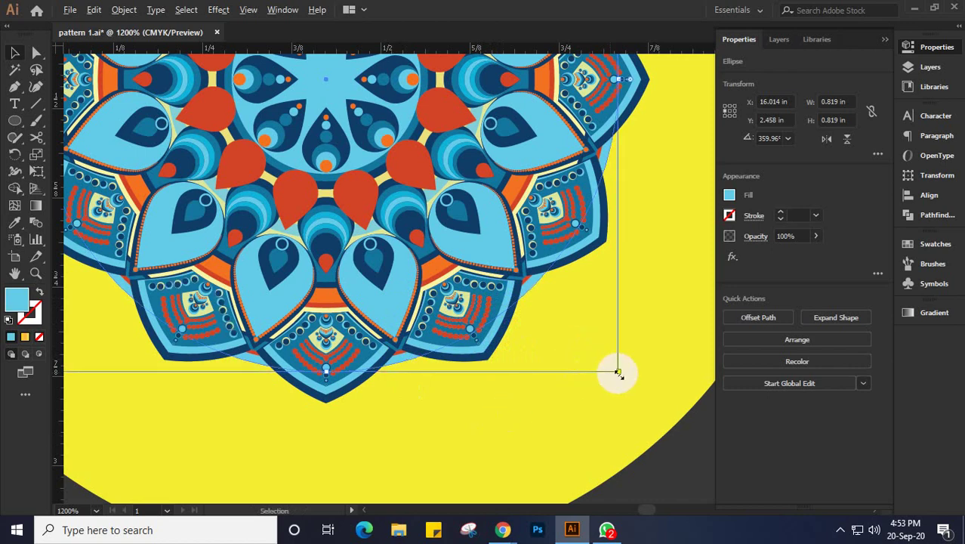
pyautogui.moveTo(617, 372); pyautogui.dragTo(624, 375)
pyautogui.press('i')
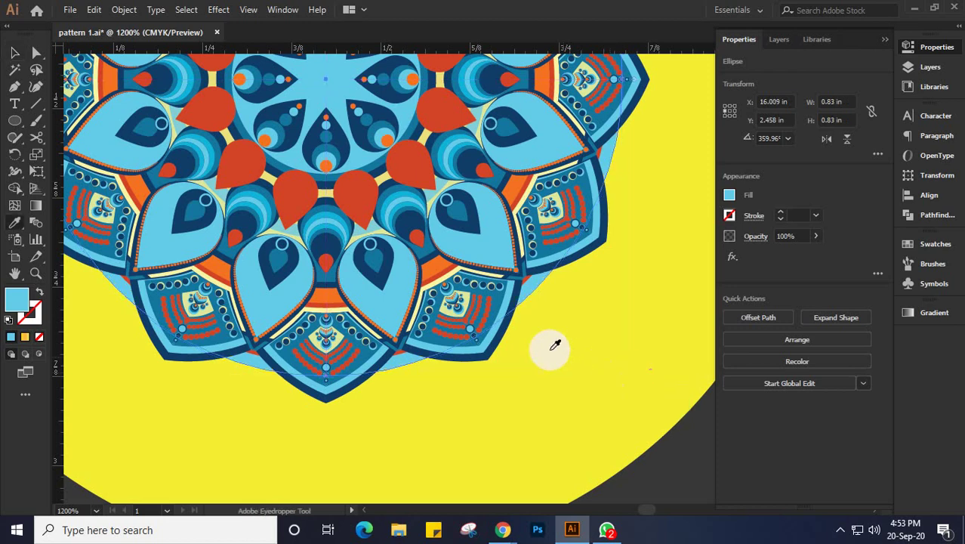
pyautogui.click(489, 352)
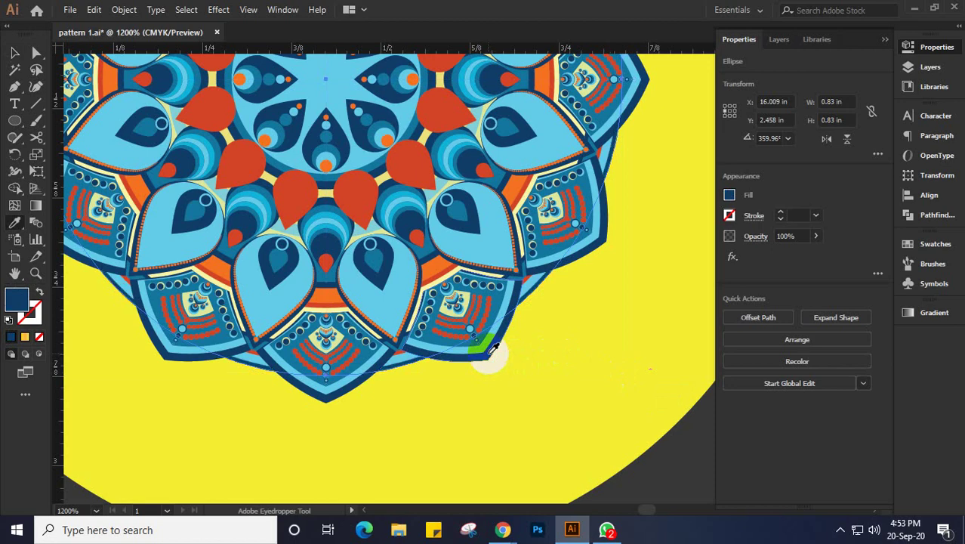
pyautogui.press('v')
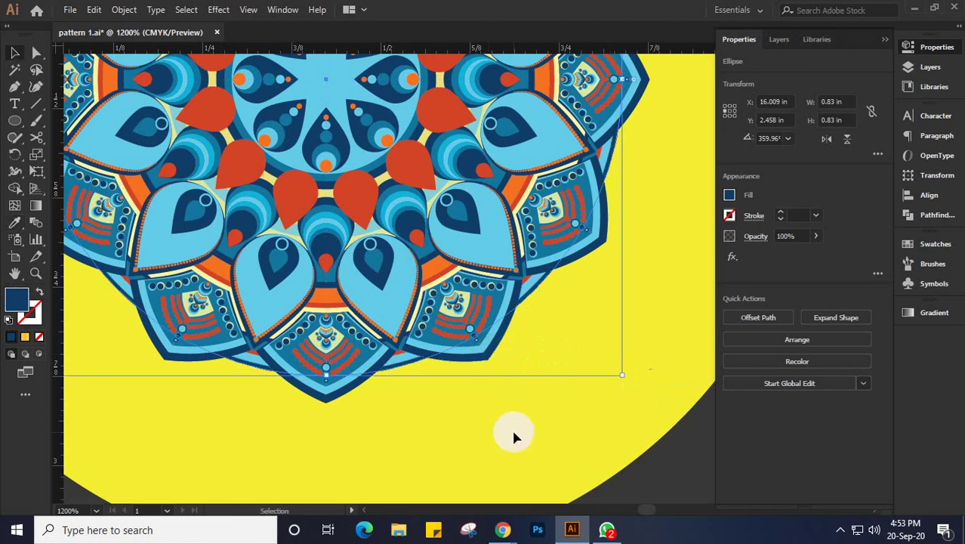
pyautogui.click(513, 437)
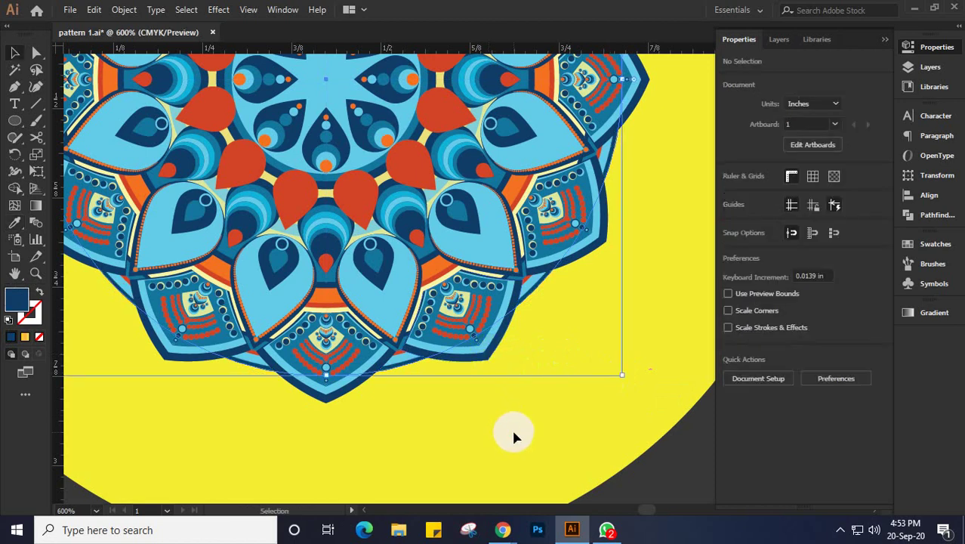
# Delete the large yellow background circle behind the mandala
pyautogui.scroll(-2, 512, 437)
pyautogui.scroll(-2, 511, 428)
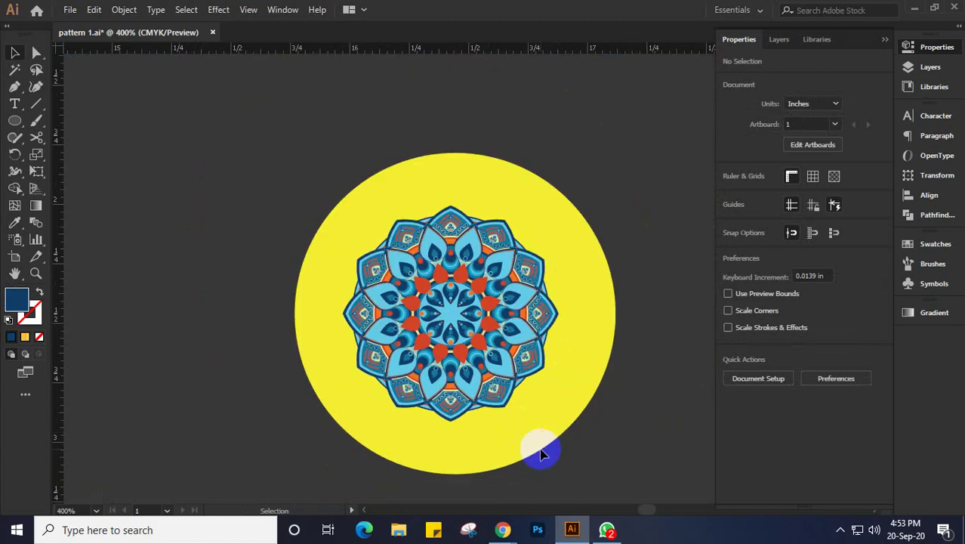
pyautogui.scroll(1, 495, 419)
pyautogui.press('a')
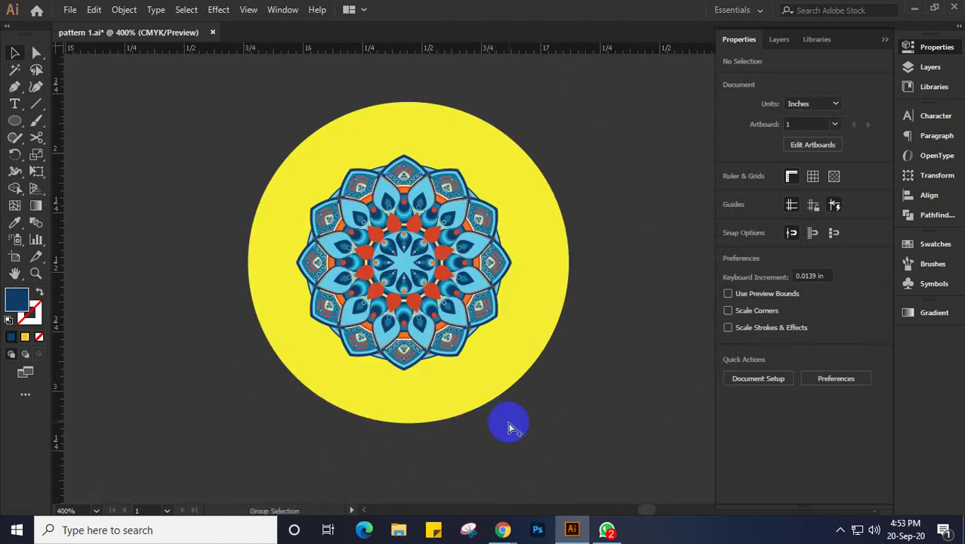
pyautogui.click(560, 424)
pyautogui.click(610, 355)
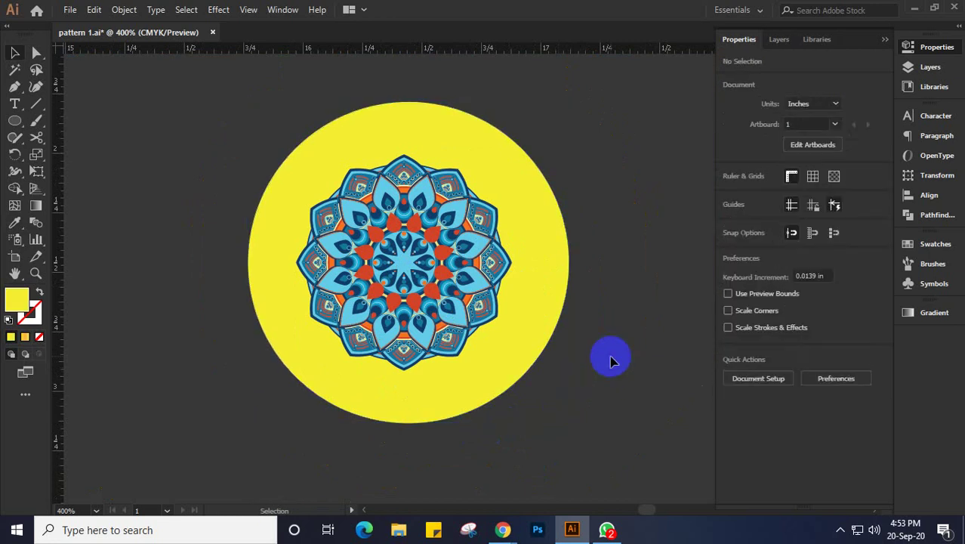
pyautogui.click(526, 353)
pyautogui.click(221, 162)
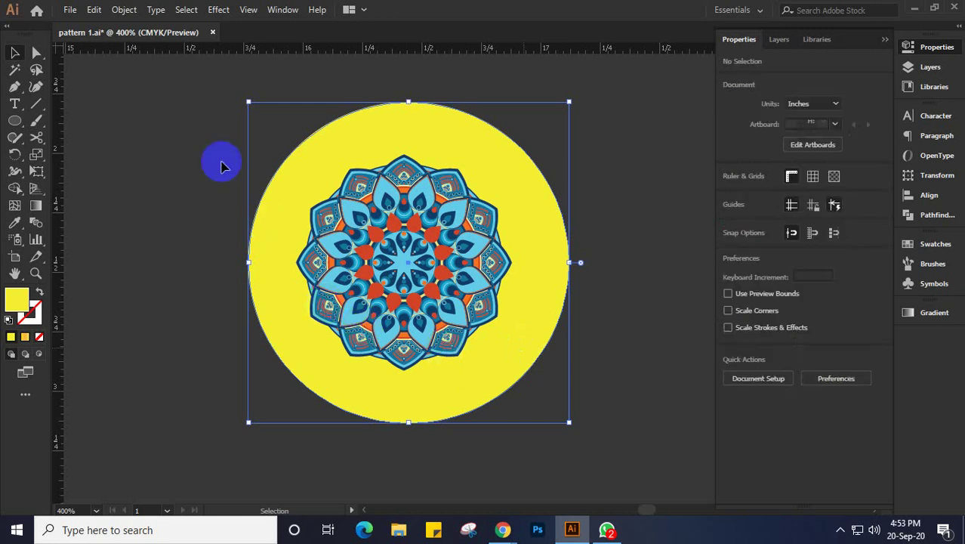
pyautogui.hotkey('ctrl', 'z')
# Group all parts of the mandala and scale the group about its centre to about 1.74 in wide
pyautogui.moveTo(243, 130); pyautogui.dragTo(554, 404)
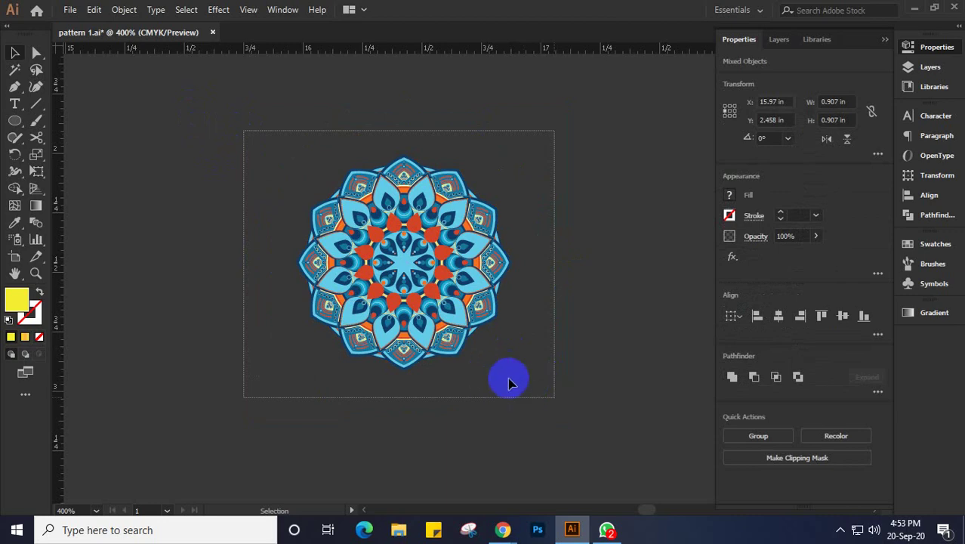
pyautogui.hotkey('ctrl', 'g')
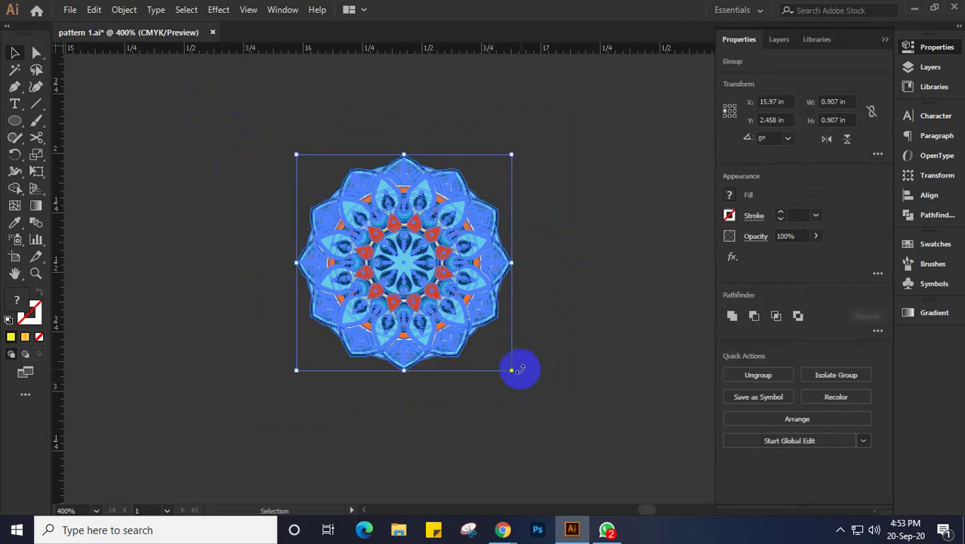
pyautogui.moveTo(513, 370); pyautogui.dragTo(649, 482)
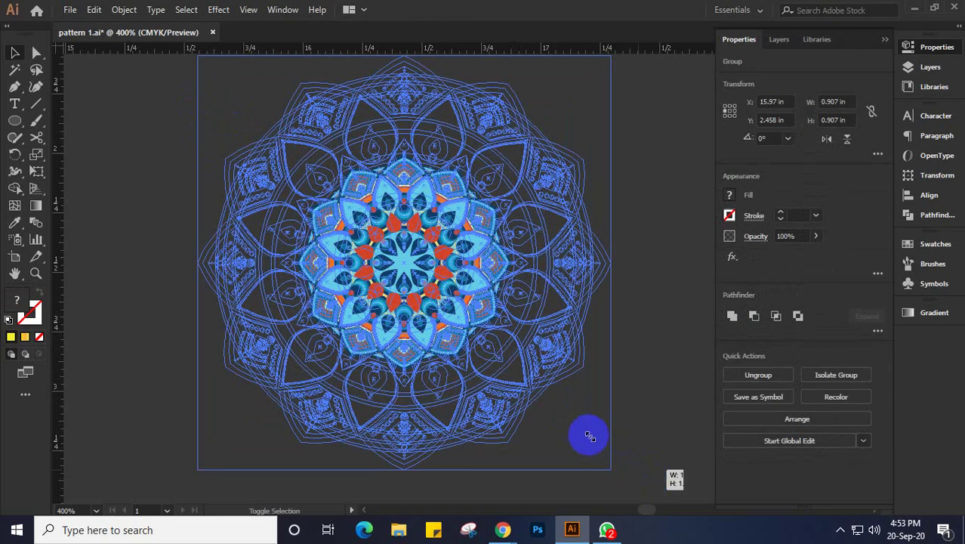
pyautogui.moveTo(590, 437); pyautogui.dragTo(587, 437)
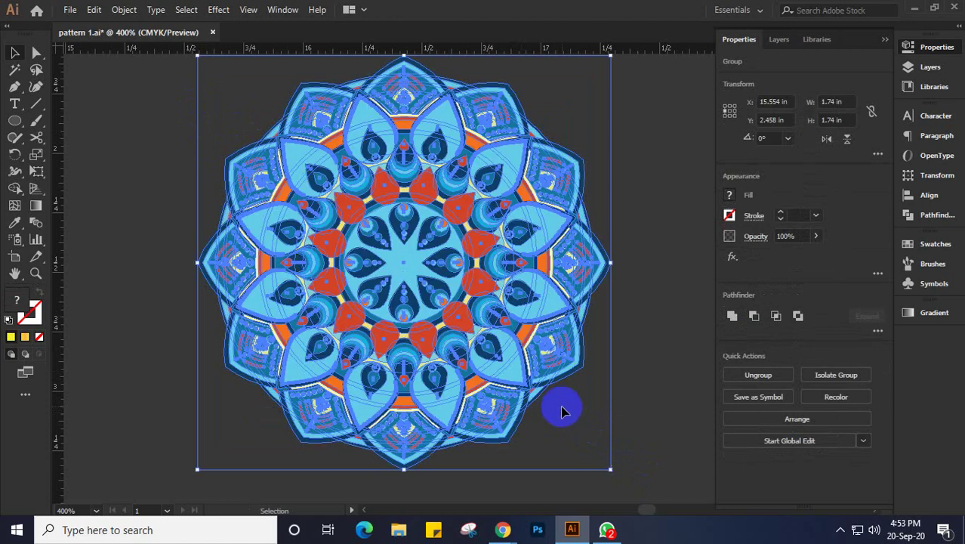
pyautogui.click(650, 292)
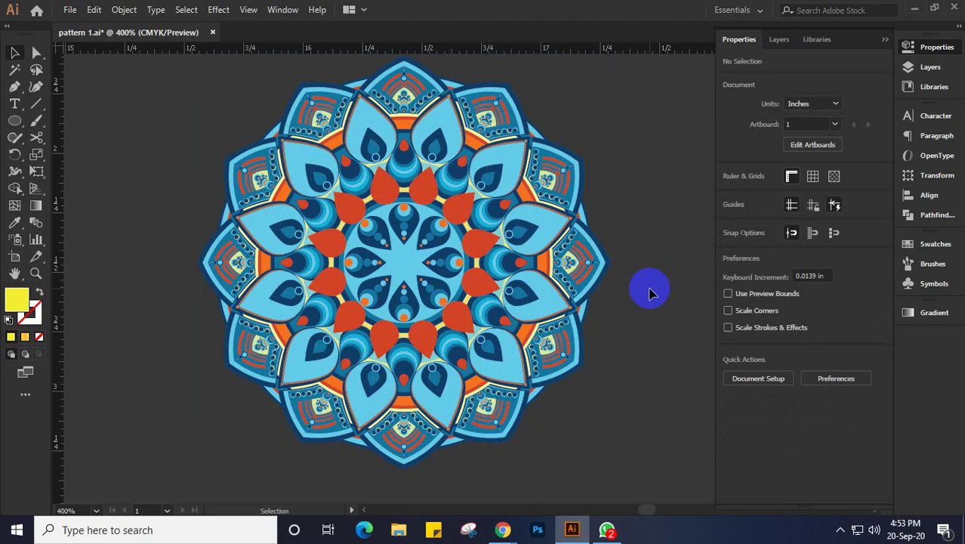
# Save the document pattern 1.ai with the enlarged mandala
pyautogui.scroll(-1, 650, 292)
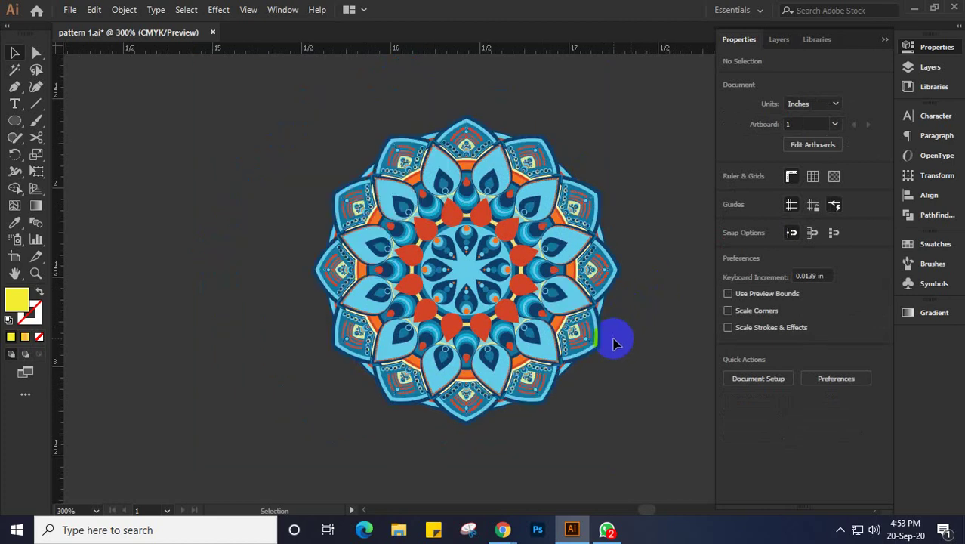
pyautogui.scroll(-1, 617, 336)
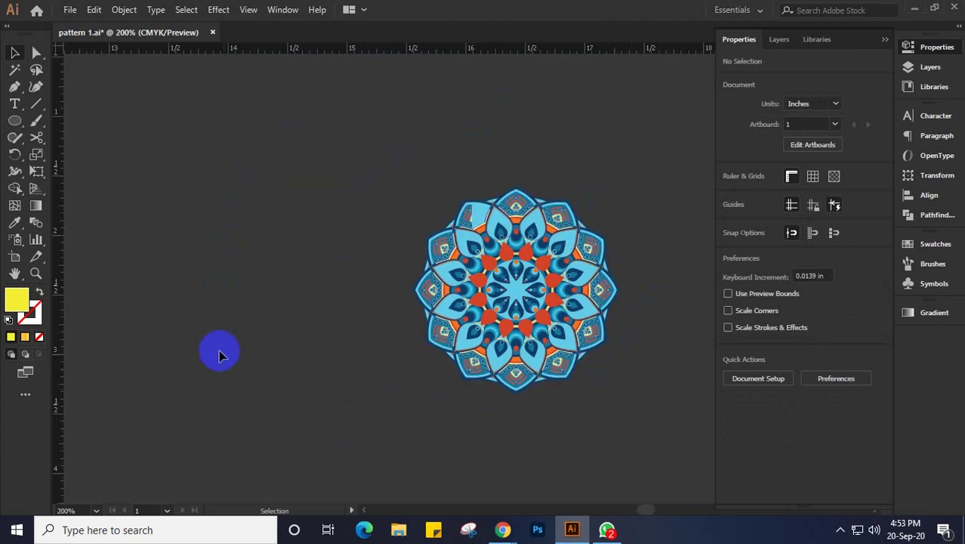
pyautogui.press('a')
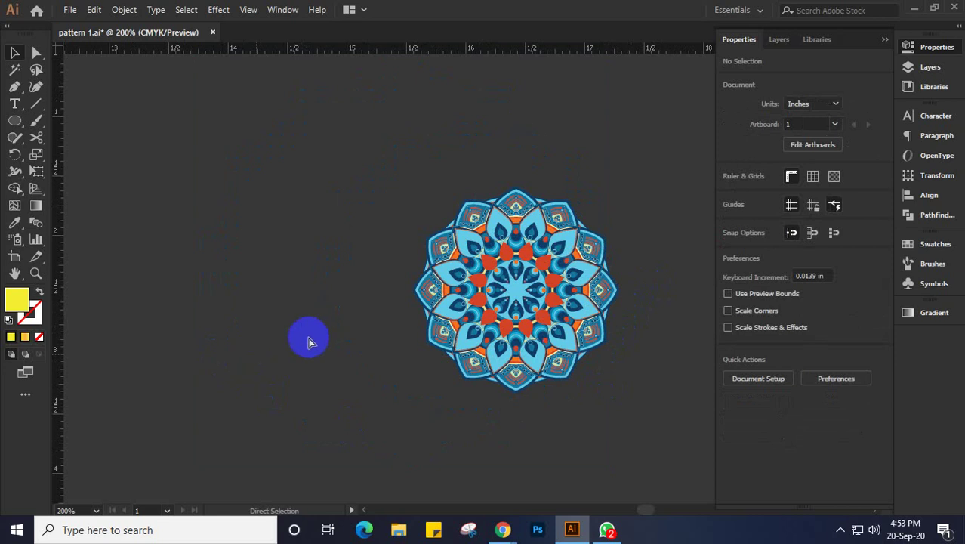
pyautogui.hotkey('ctrl', 's')
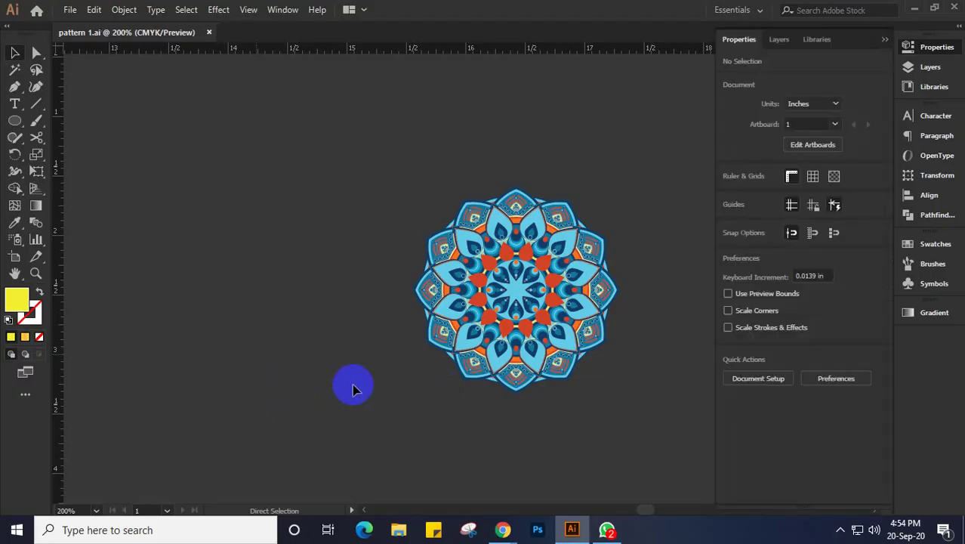
# Move the mandala group from the pasteboard onto the artboard, close to its centre
pyautogui.scroll(-2, 306, 405)
pyautogui.moveTo(245, 384); pyautogui.dragTo(477, 347)
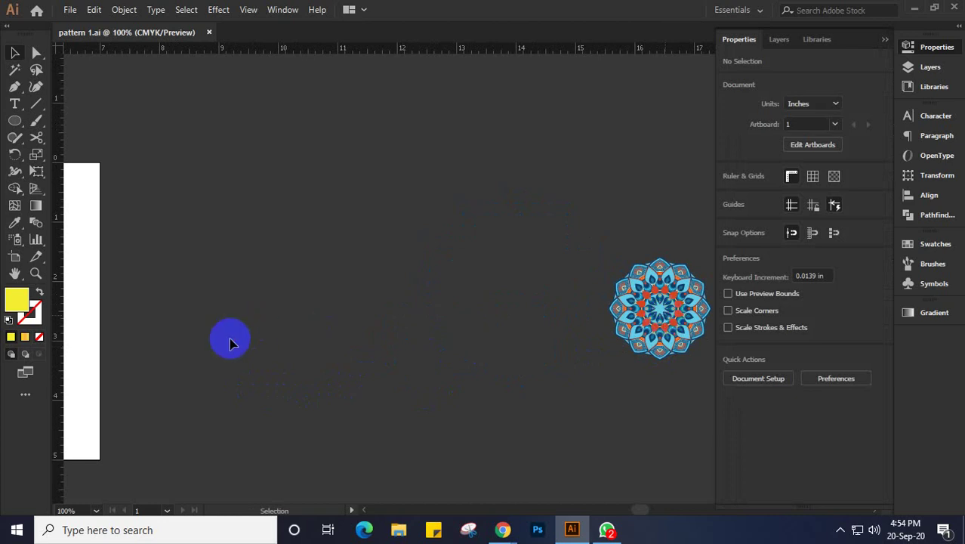
pyautogui.moveTo(659, 308); pyautogui.dragTo(388, 321)
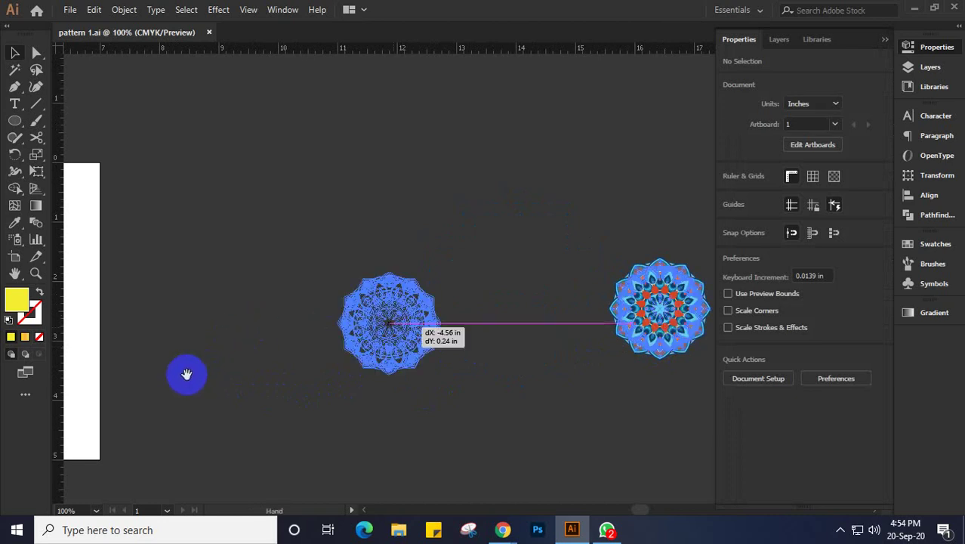
pyautogui.moveTo(182, 376); pyautogui.dragTo(459, 323)
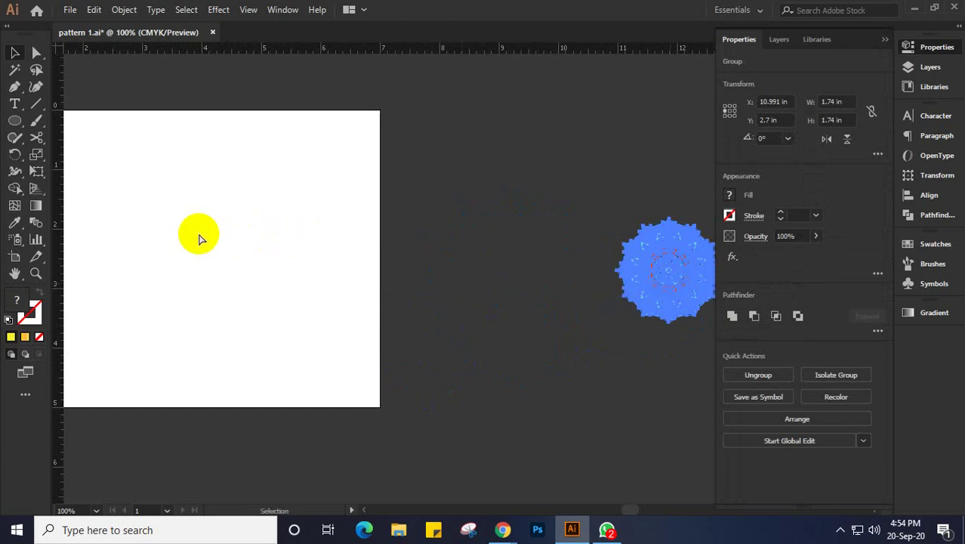
pyautogui.moveTo(200, 239); pyautogui.dragTo(358, 294)
pyautogui.press('space')
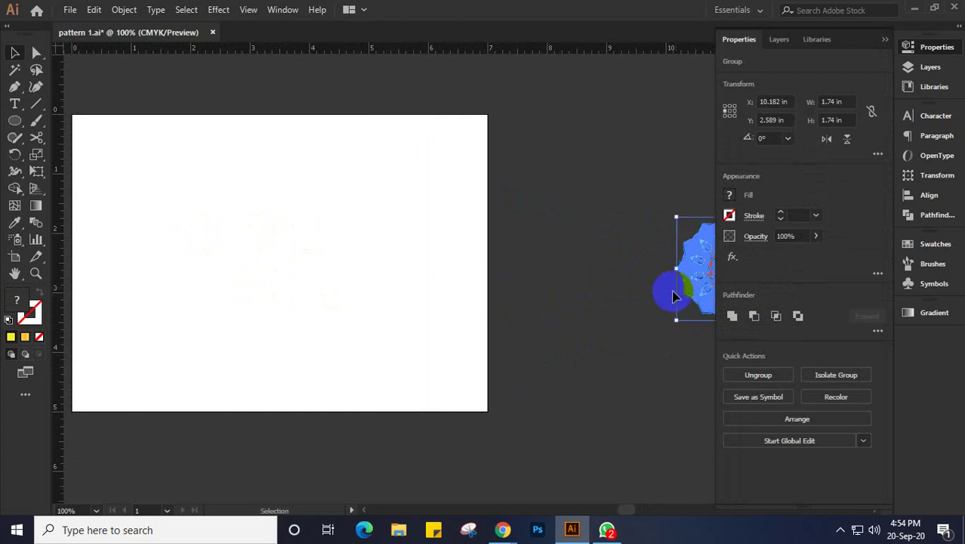
pyautogui.moveTo(517, 272); pyautogui.dragTo(403, 316)
pyautogui.click(399, 259)
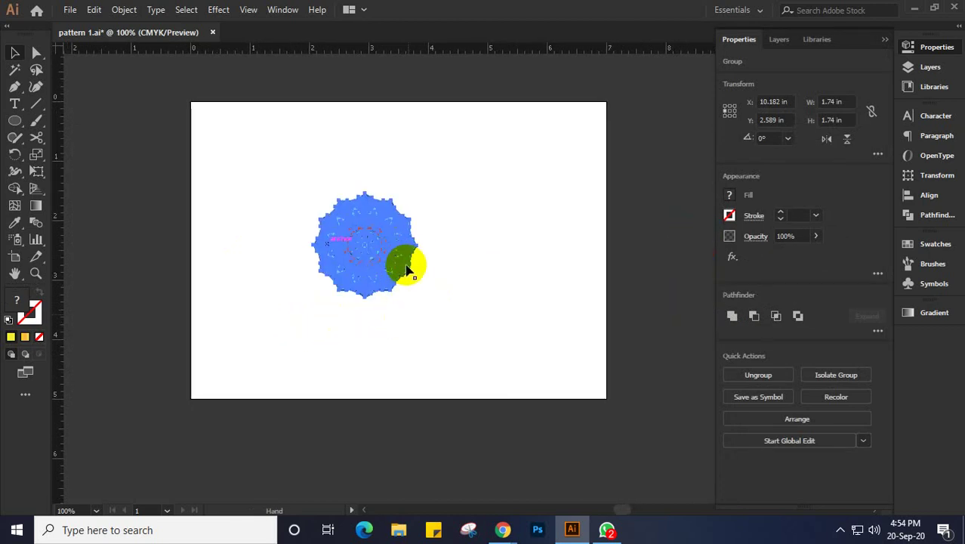
pyautogui.moveTo(410, 257); pyautogui.dragTo(444, 282)
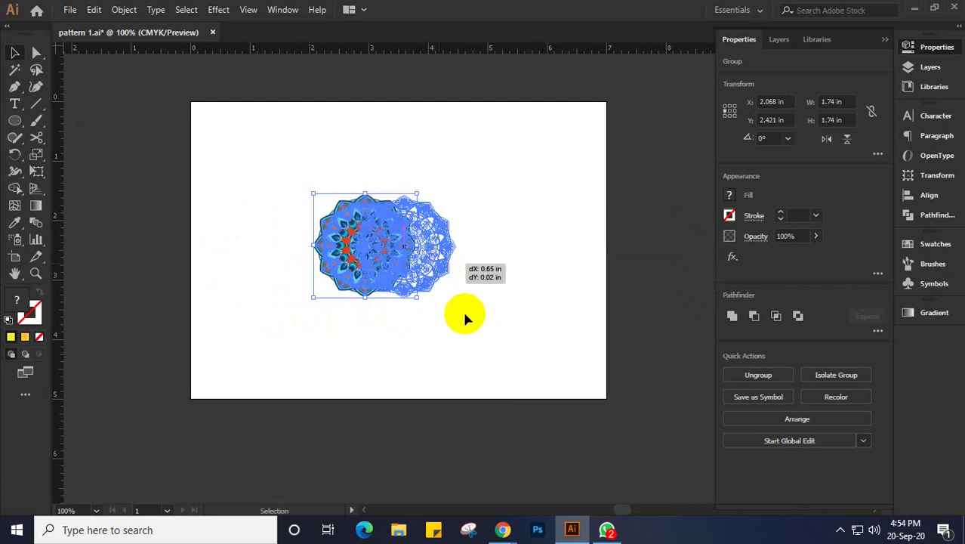
# Switch to the Google Meet window in Chrome, close the "best blue color combinations" search tab, and return to Illustrator
pyautogui.moveTo(503, 529)
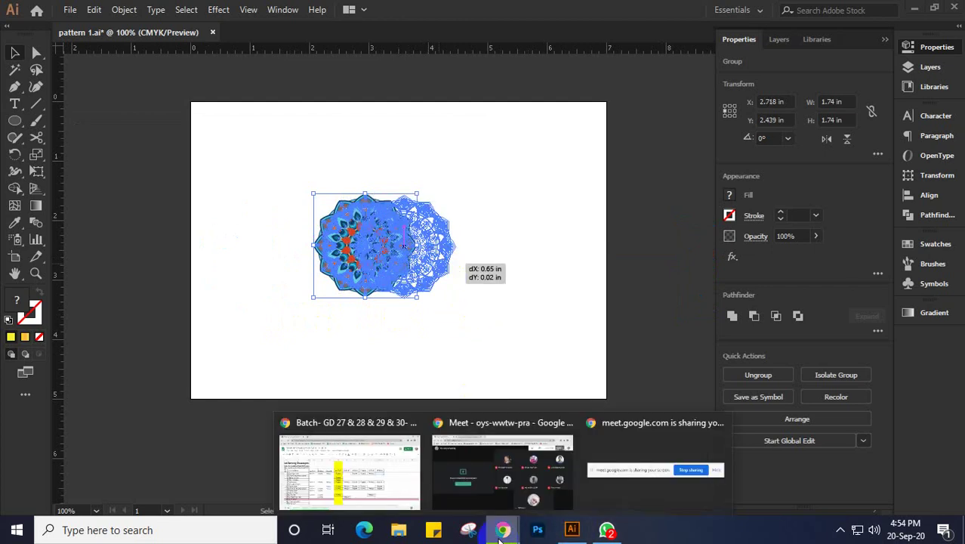
pyautogui.click(474, 463)
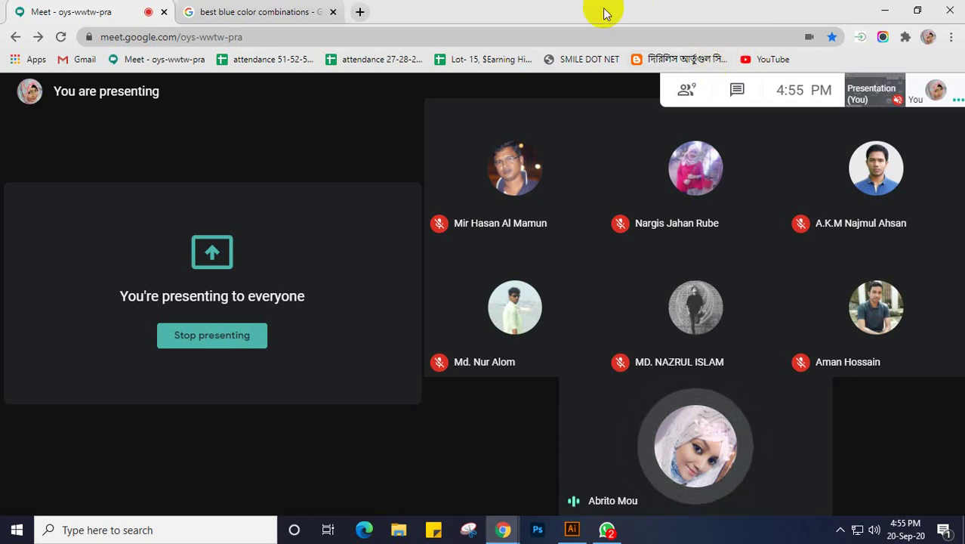
pyautogui.click(333, 14)
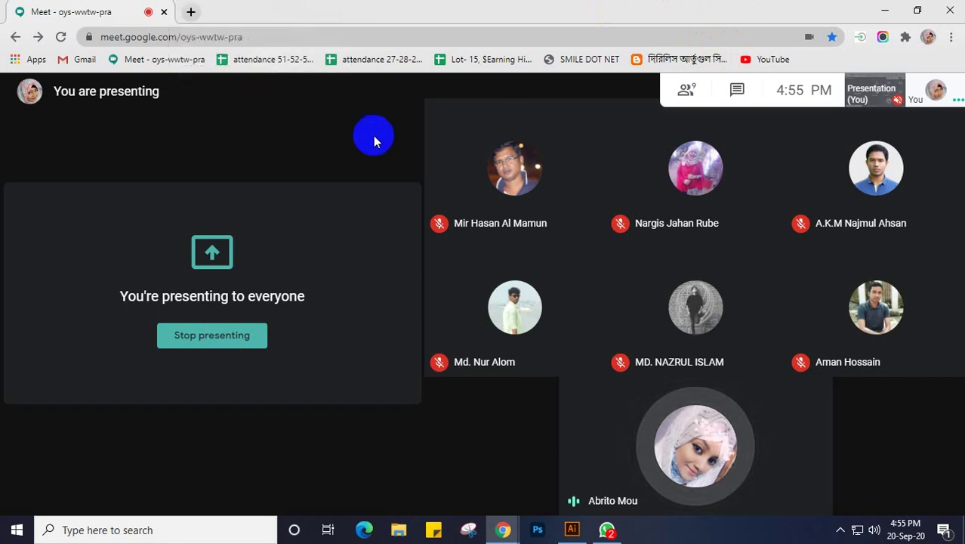
pyautogui.click(572, 532)
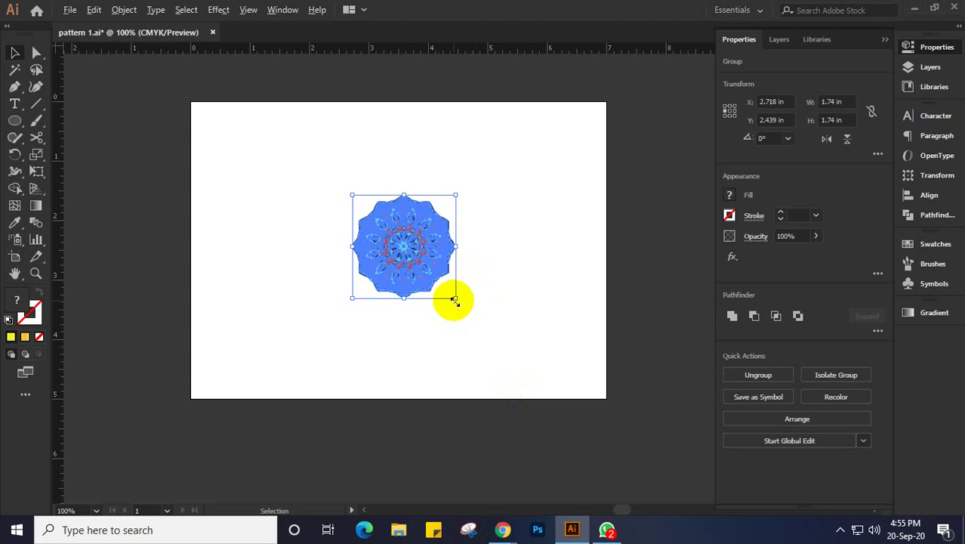
# Scale the mandala group proportionally about its centre to about 4.91 in wide, nearly filling the artboard's height
pyautogui.moveTo(454, 300); pyautogui.dragTo(550, 411)
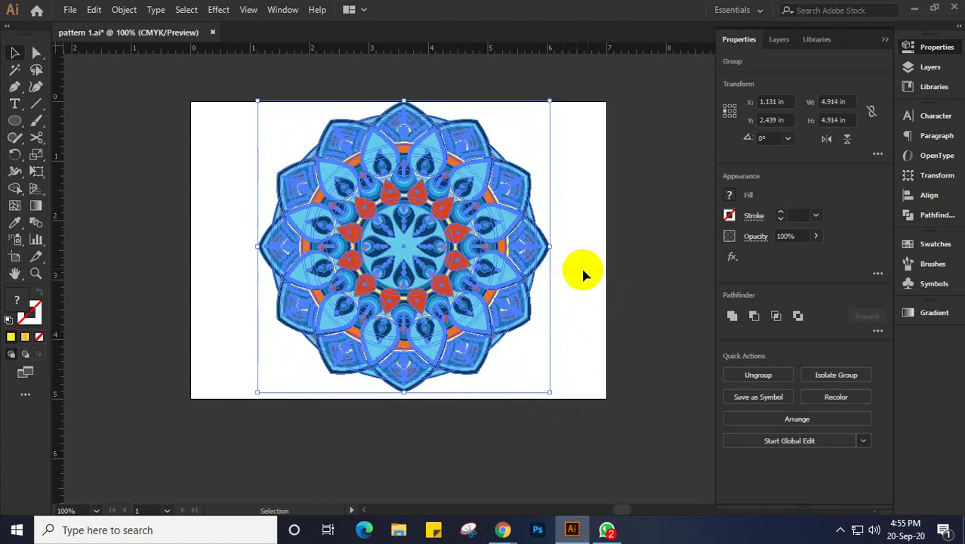
pyautogui.click(581, 270)
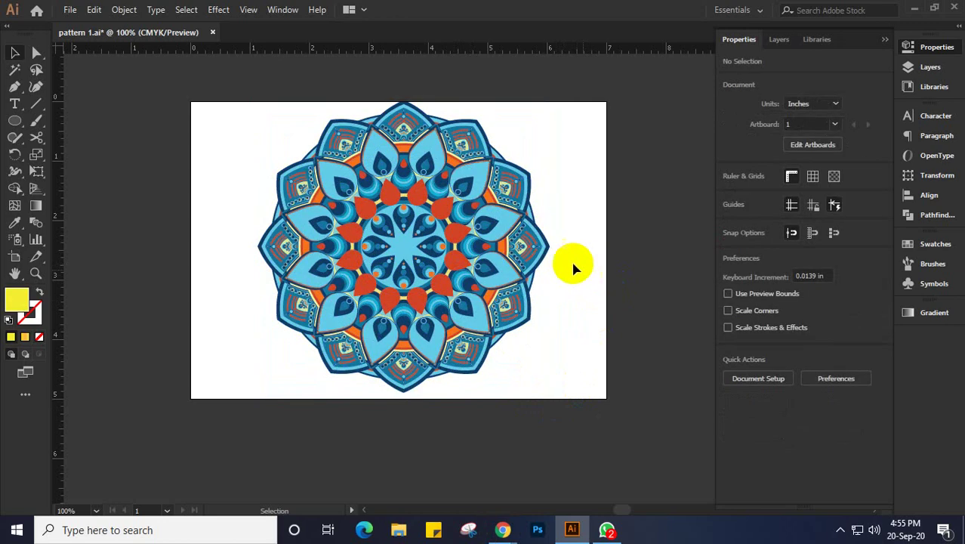
pyautogui.moveTo(499, 249); pyautogui.dragTo(498, 262)
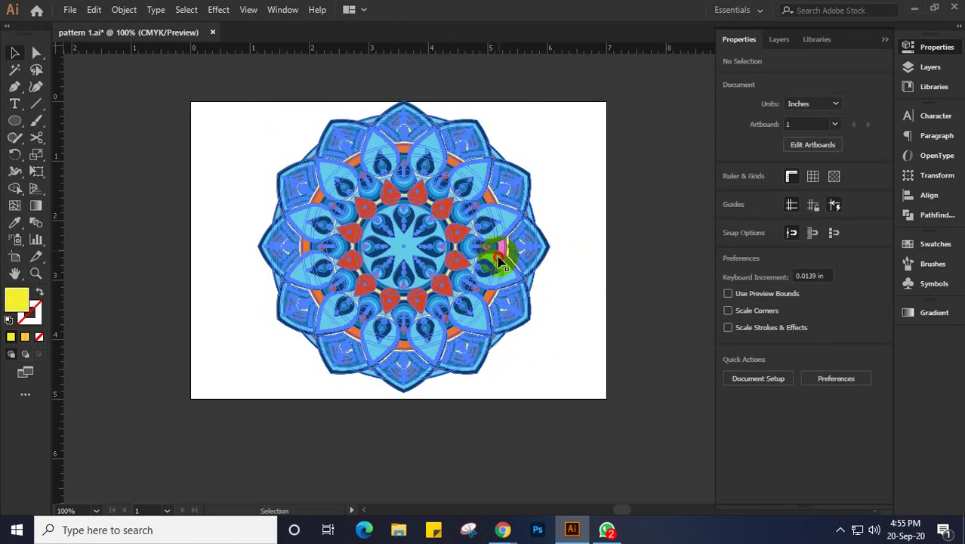
pyautogui.click(498, 262)
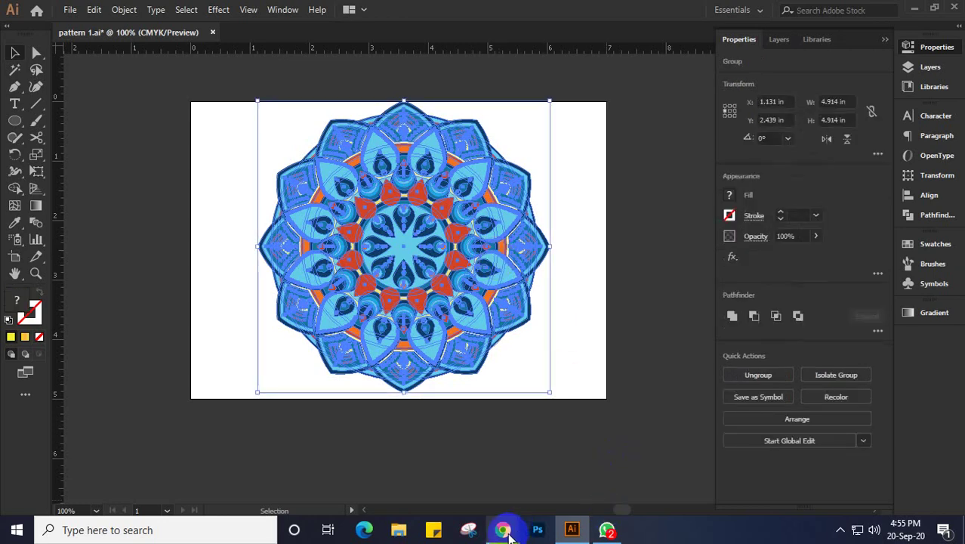
# Switch to Chrome and search Google for "drawing room" in a new tab
pyautogui.moveTo(504, 531)
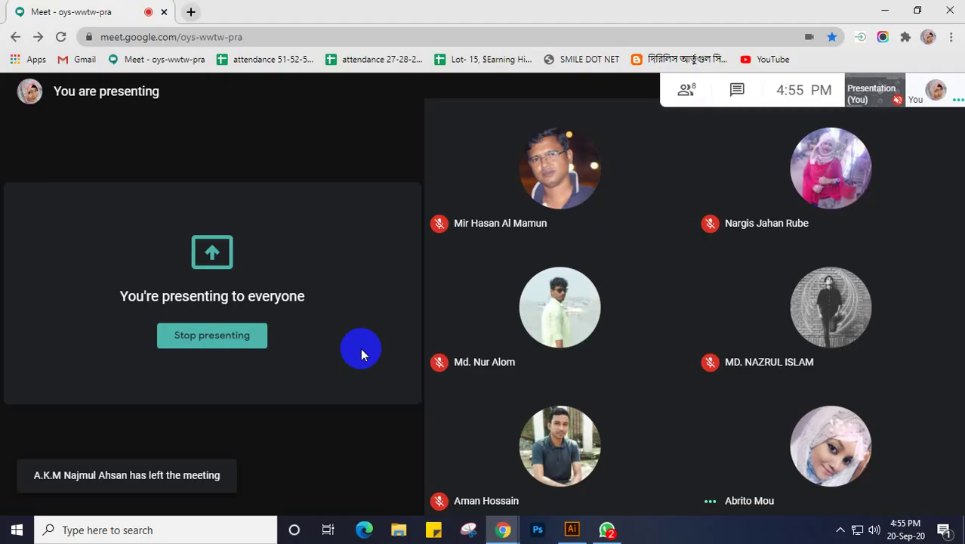
pyautogui.click(449, 494)
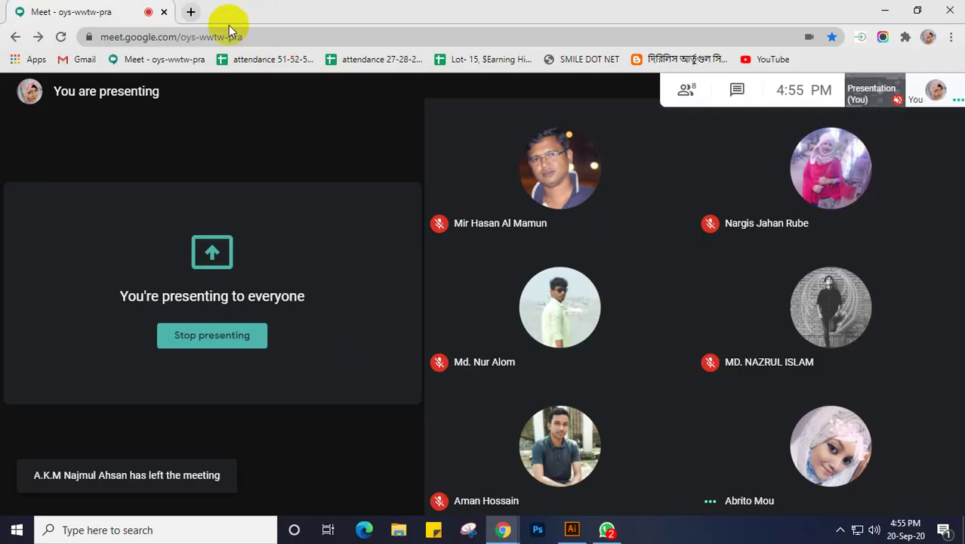
pyautogui.click(191, 12)
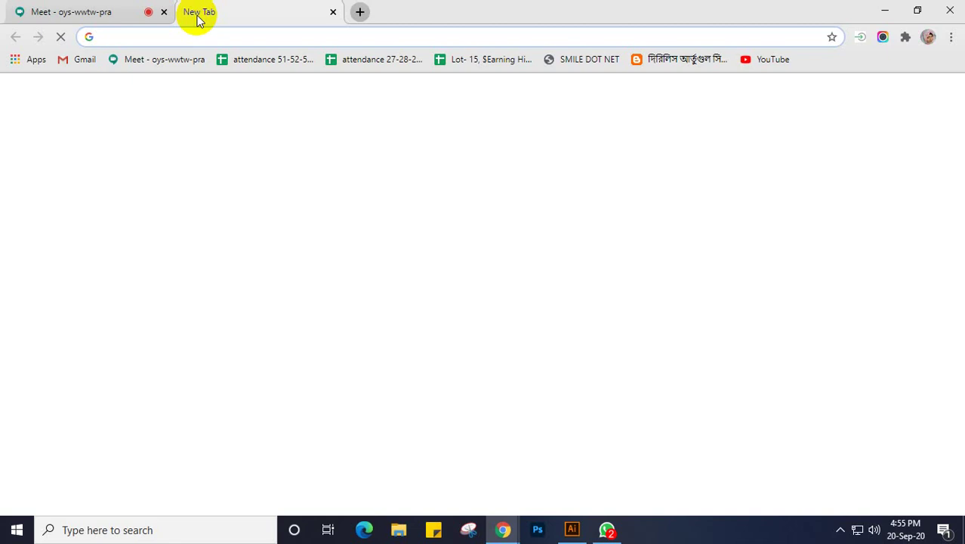
pyautogui.write('draw')
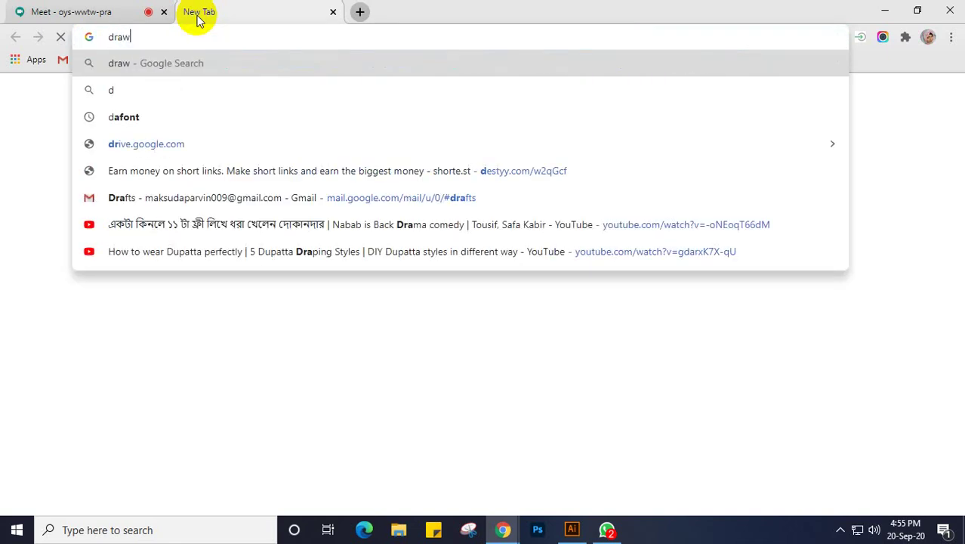
pyautogui.write('ing')
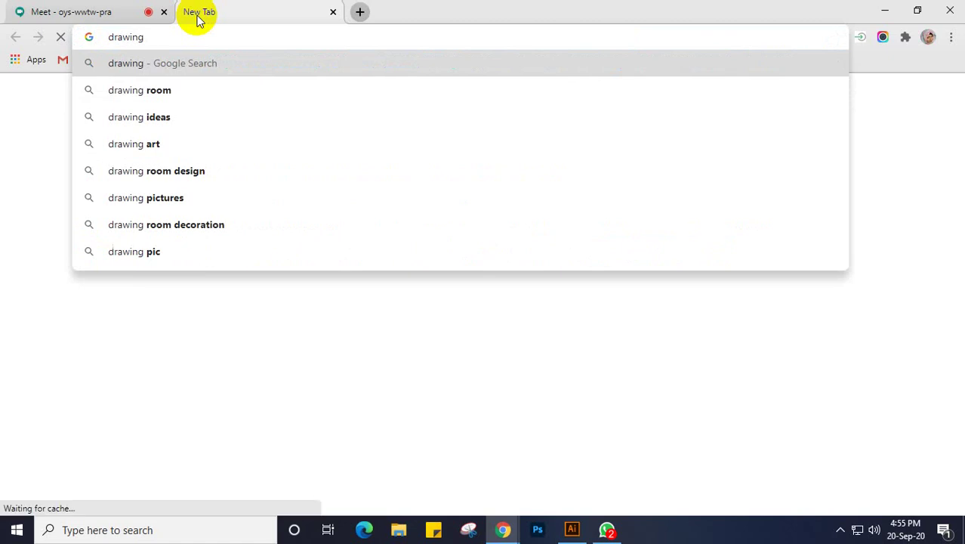
pyautogui.write('oom')
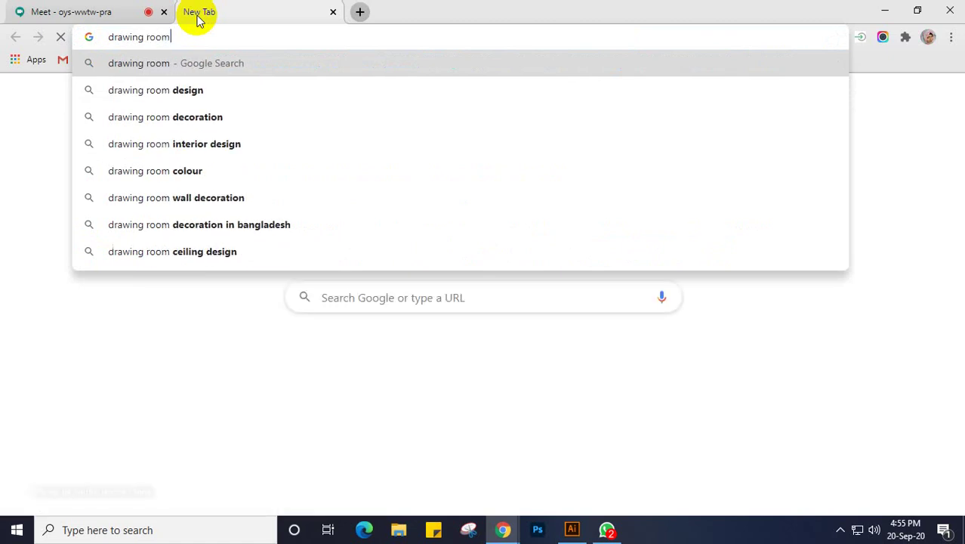
pyautogui.press('Return')
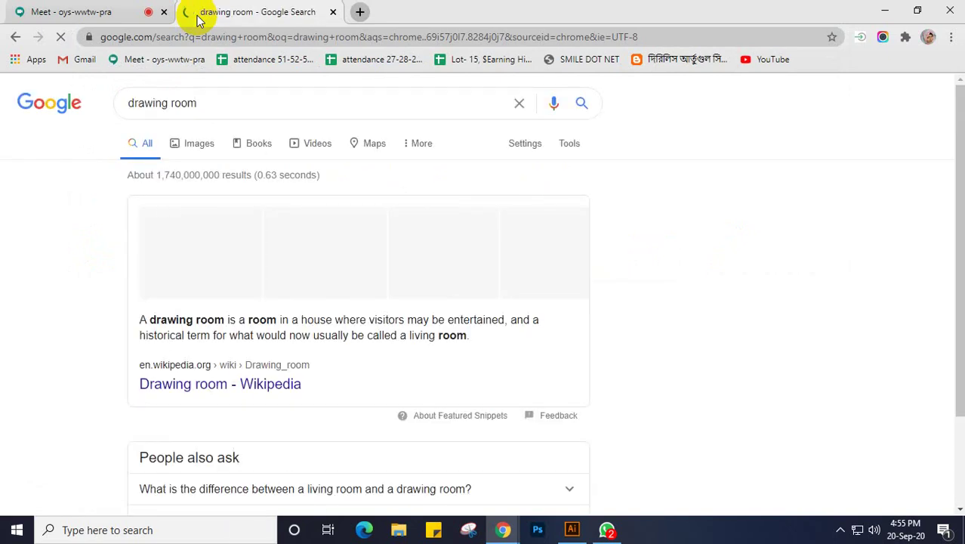
# Show the image results for the drawing room search and look through the interior photos
pyautogui.click(196, 143)
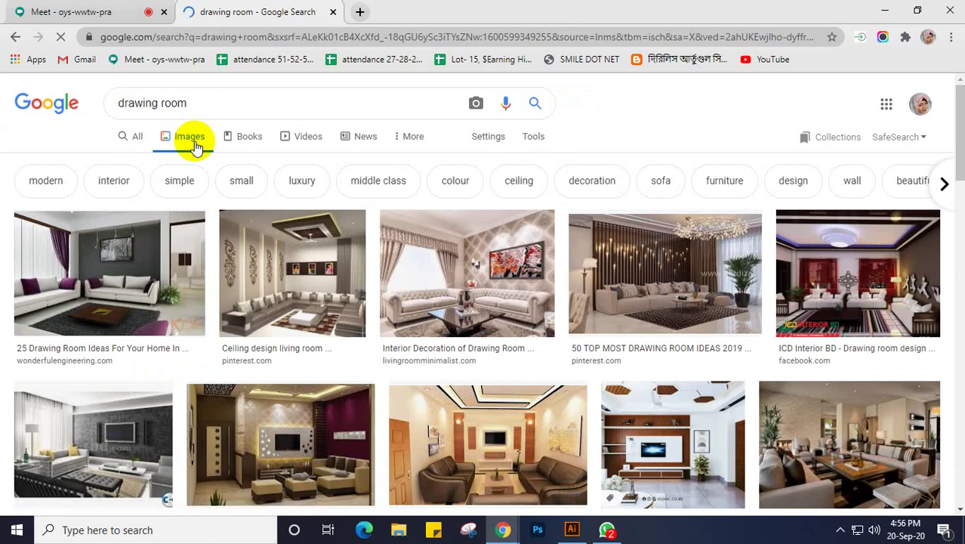
pyautogui.scroll(-3, 332, 227)
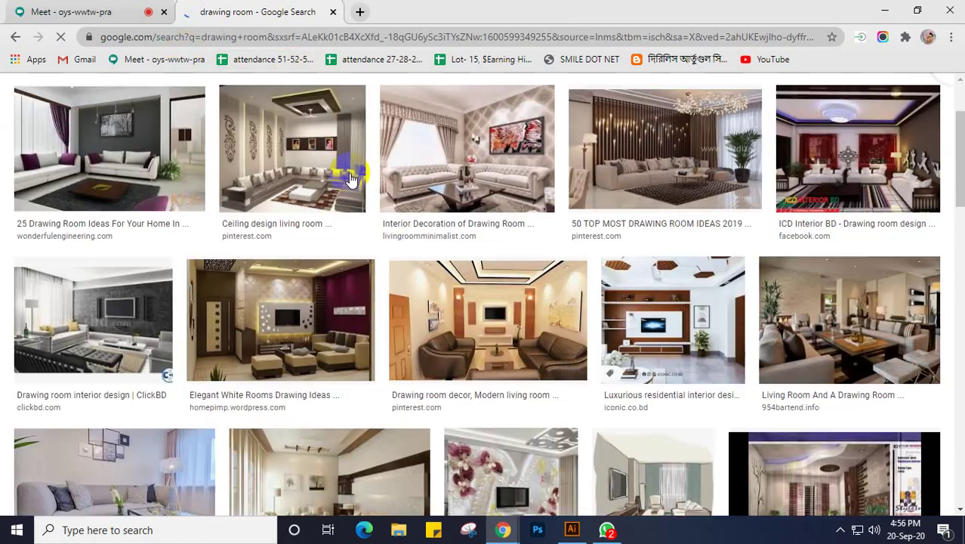
pyautogui.scroll(-2, 341, 272)
pyautogui.scroll(-3, 324, 256)
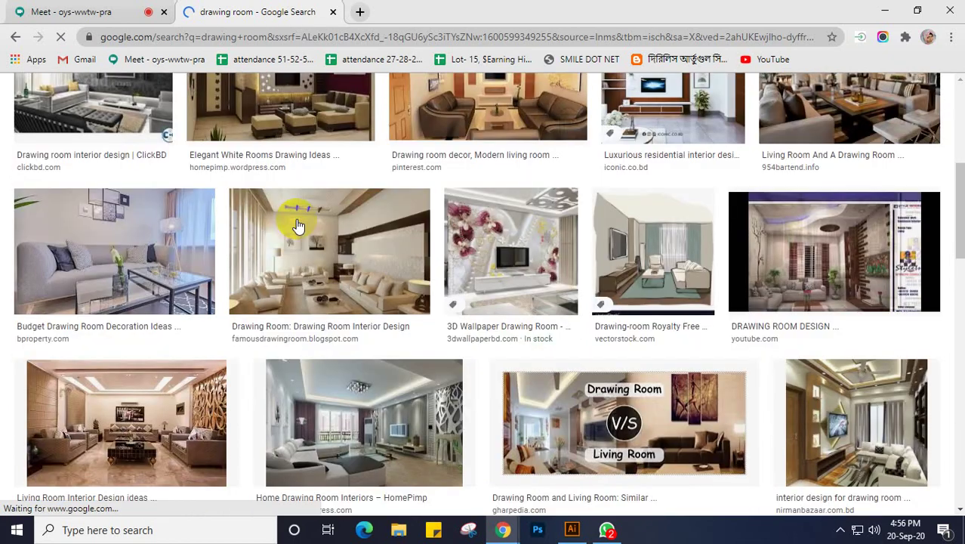
pyautogui.scroll(5, 296, 219)
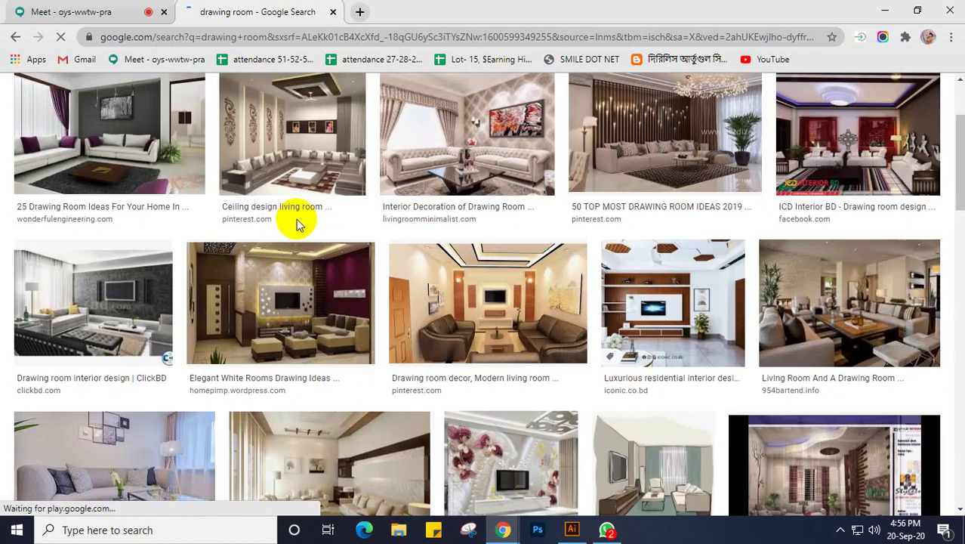
# Close the drawing room image search and switch to the pattern 1 document in Illustrator
pyautogui.click(336, 15)
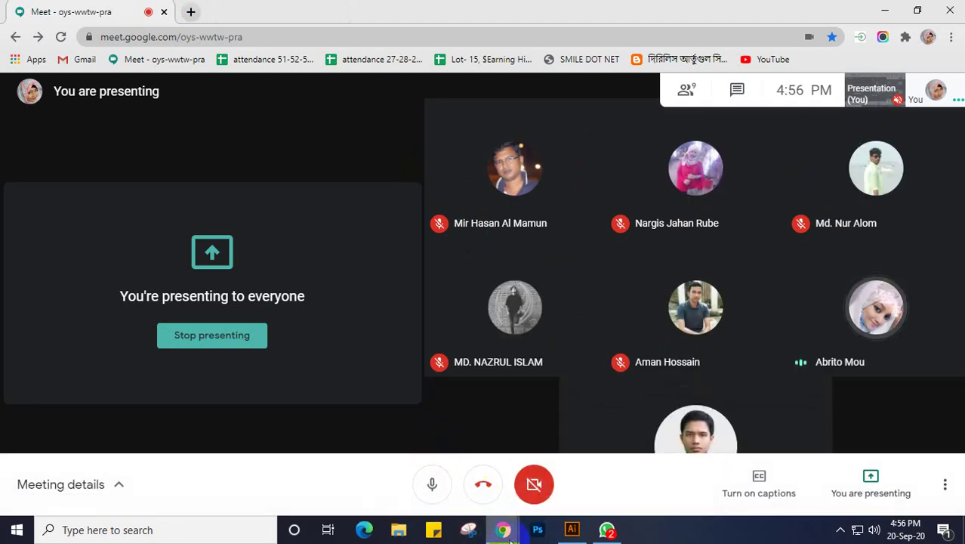
pyautogui.moveTo(510, 541)
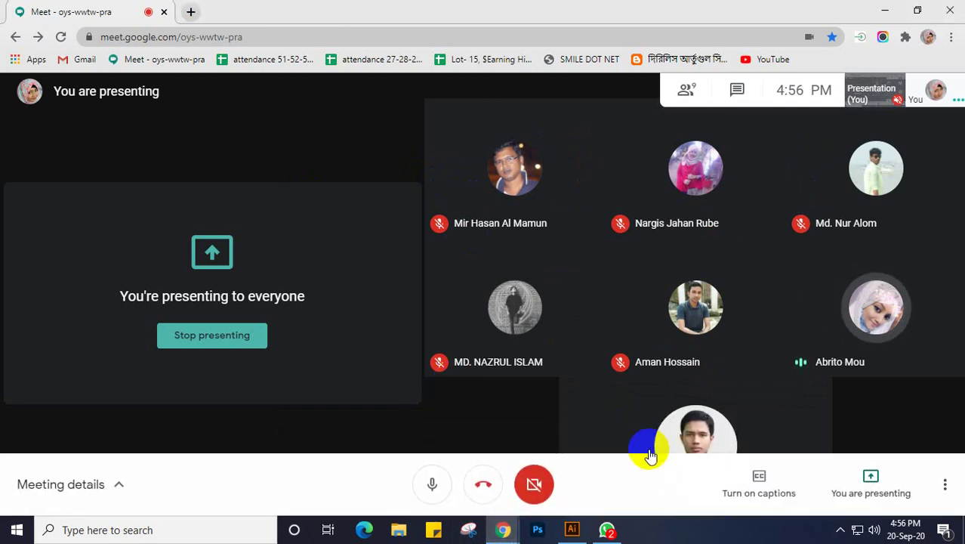
pyautogui.click(571, 530)
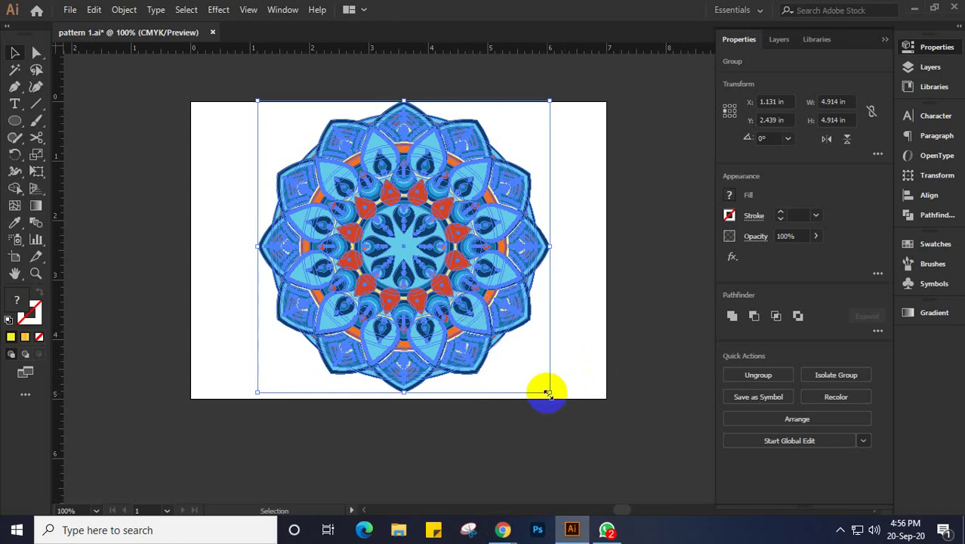
# Scale the mandala group down to about 4.12 in square, reposition it near the artboard's centre, and activate Direct Selection
pyautogui.moveTo(534, 369); pyautogui.dragTo(436, 225)
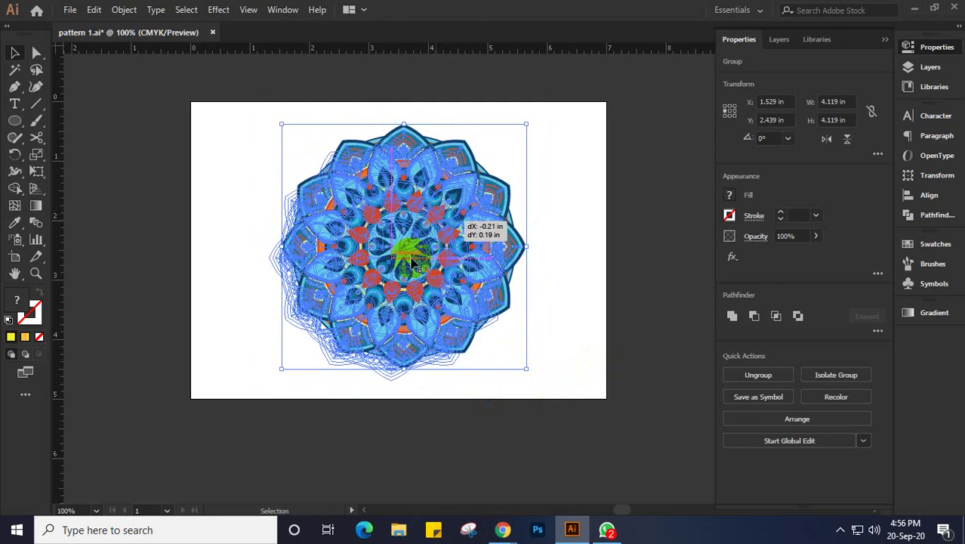
pyautogui.moveTo(421, 258); pyautogui.dragTo(432, 256)
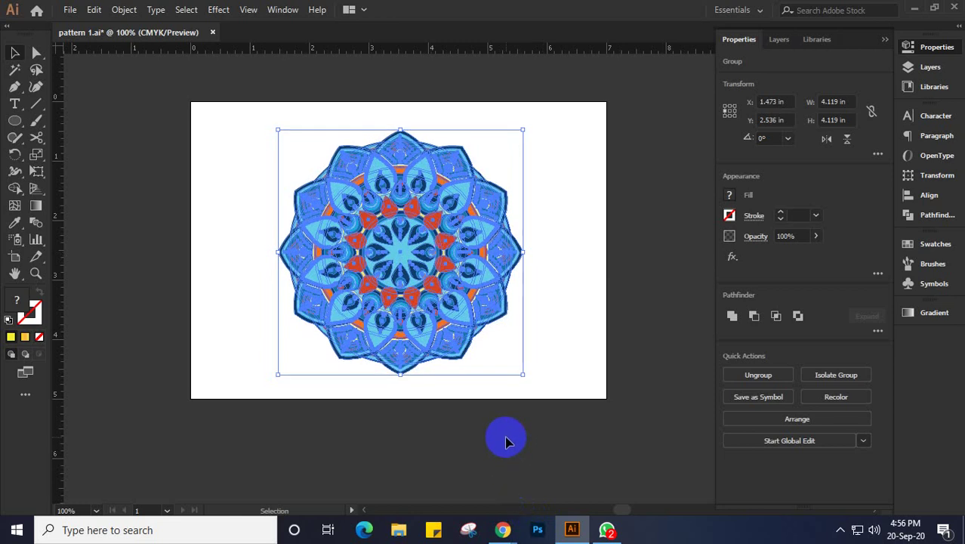
pyautogui.press('a')
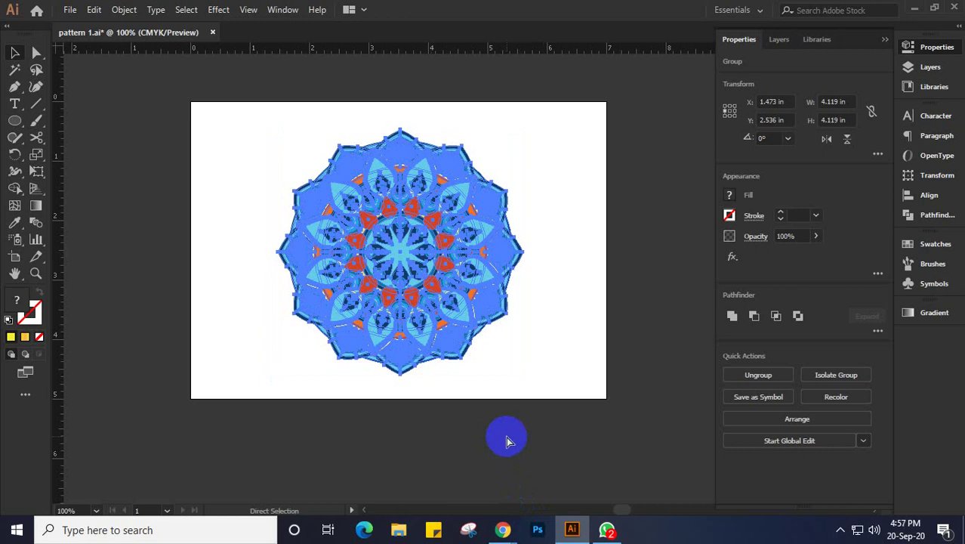
# Switch to File Explorer at its Quick access view
pyautogui.click(399, 533)
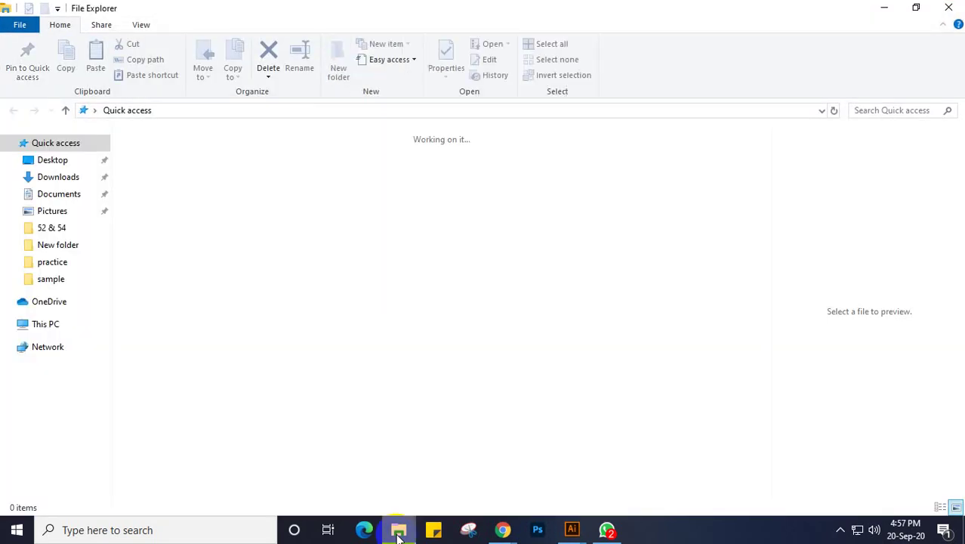
pyautogui.click(399, 532)
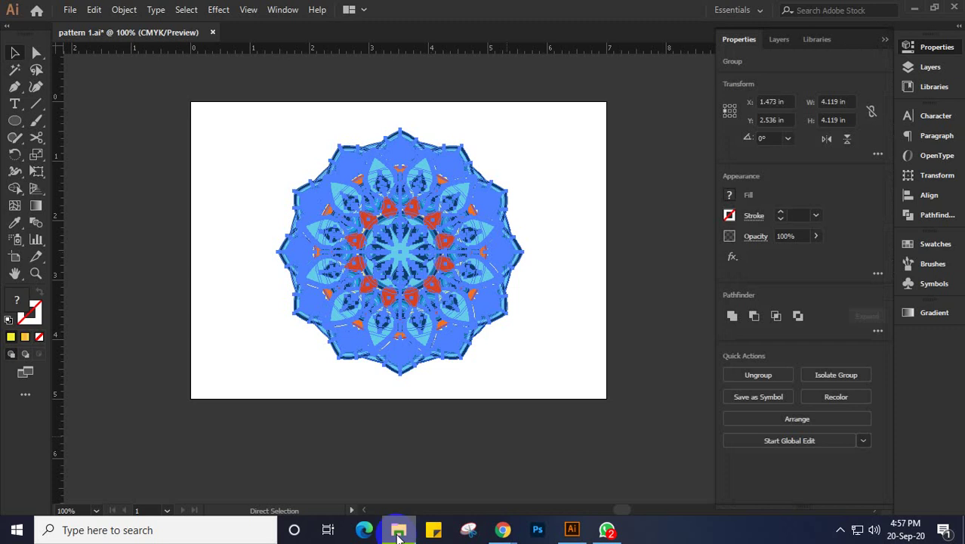
pyautogui.click(398, 532)
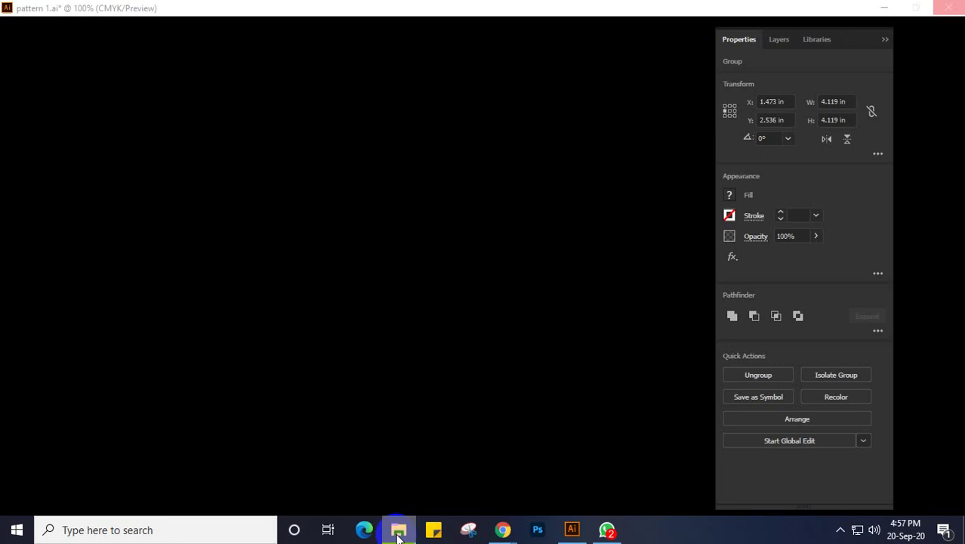
pyautogui.click(398, 531)
pyautogui.click(398, 530)
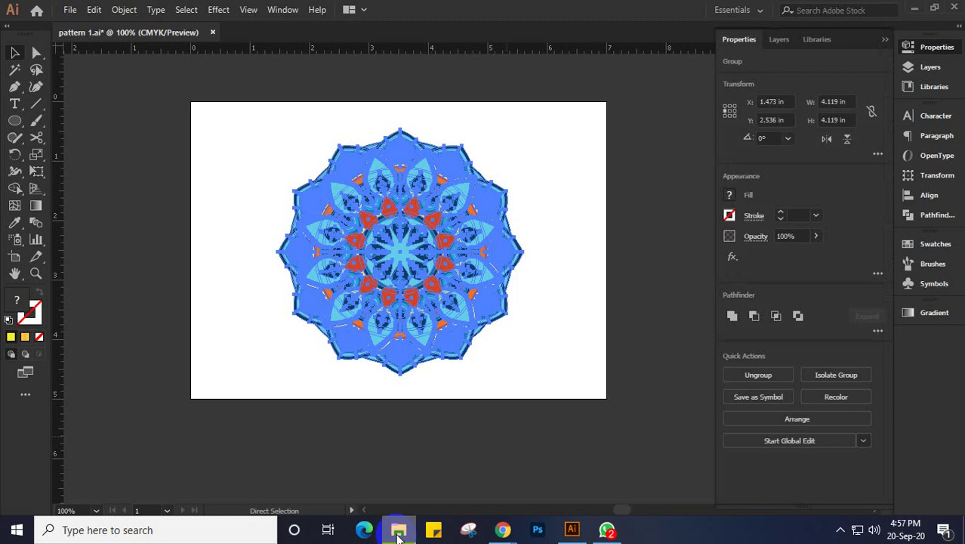
pyautogui.click(398, 530)
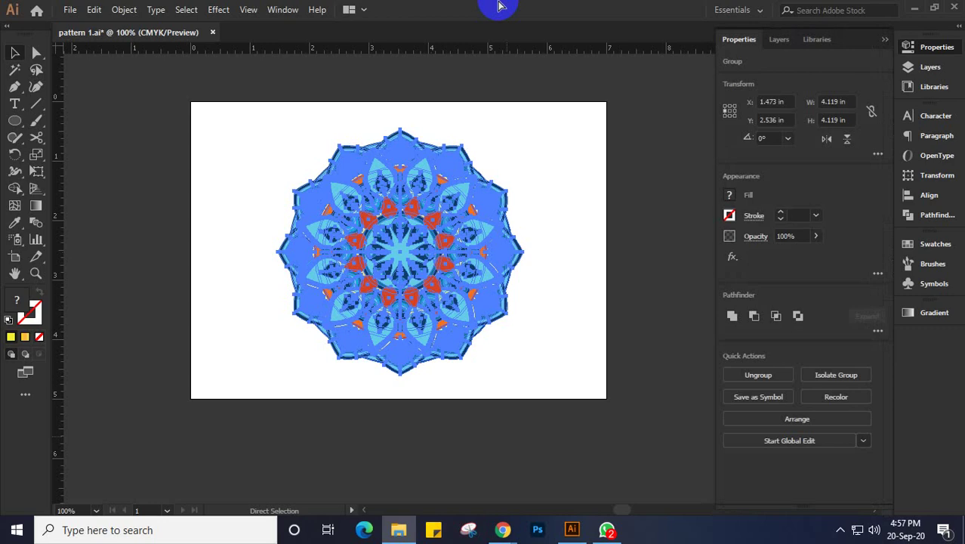
pyautogui.moveTo(397, 533)
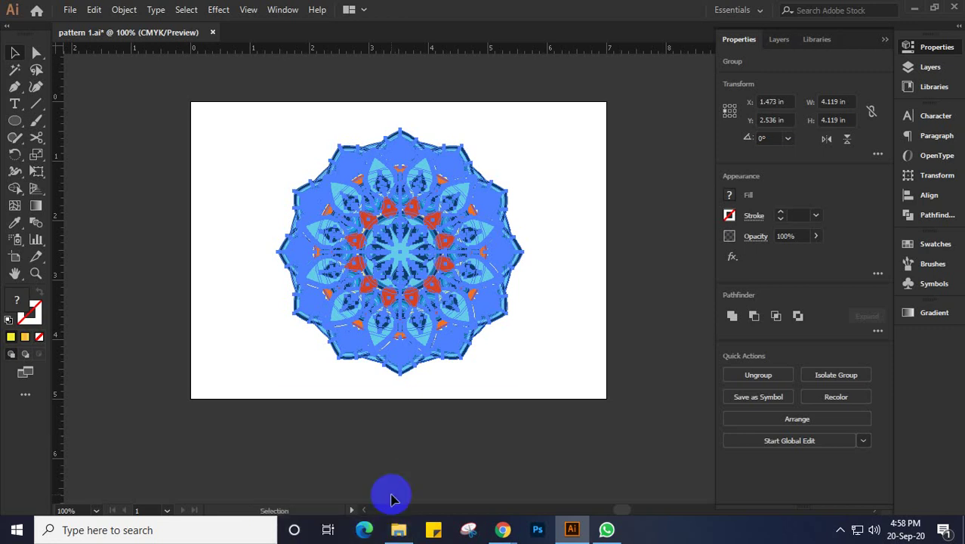
pyautogui.press('v')
pyautogui.click(405, 533)
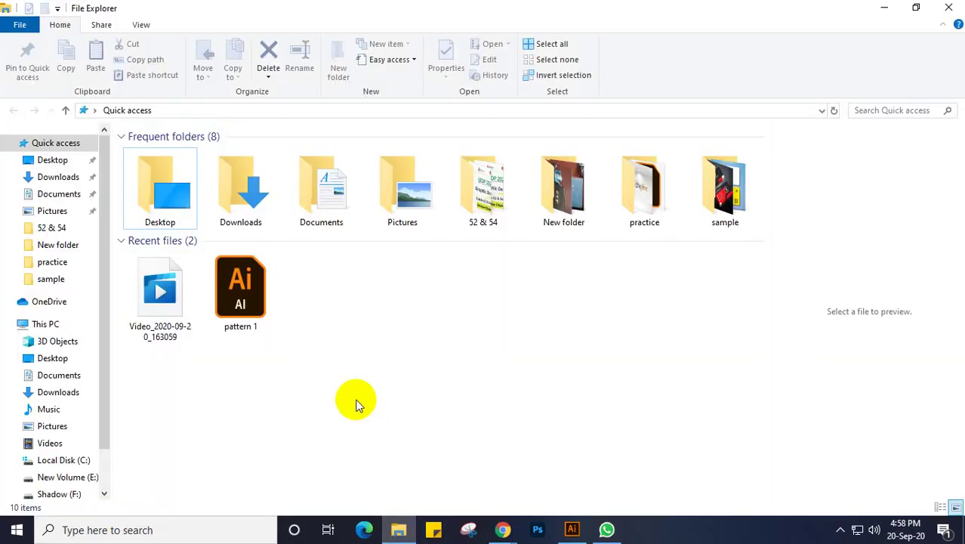
# Remove the recent video file and the pattern 1 file from Quick access
pyautogui.click(349, 243)
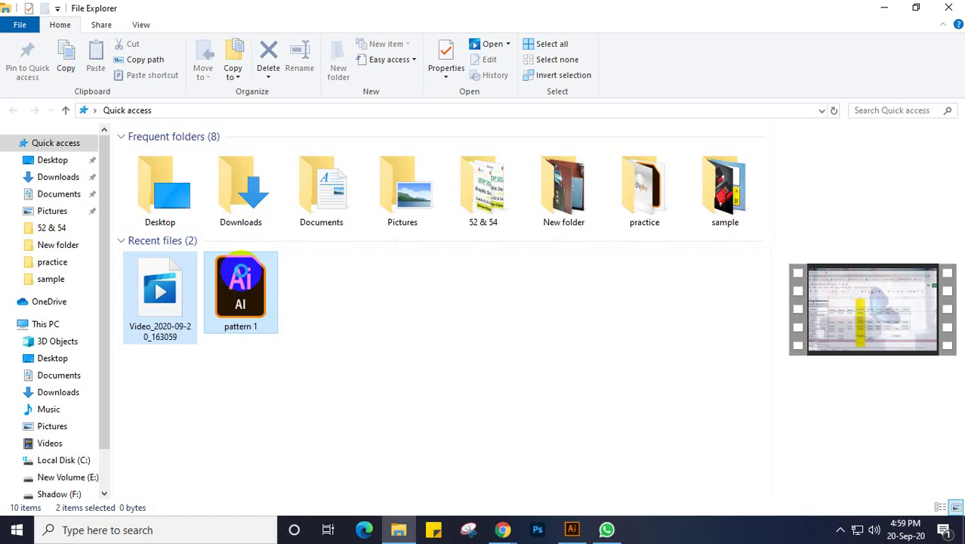
pyautogui.rightClick(240, 272)
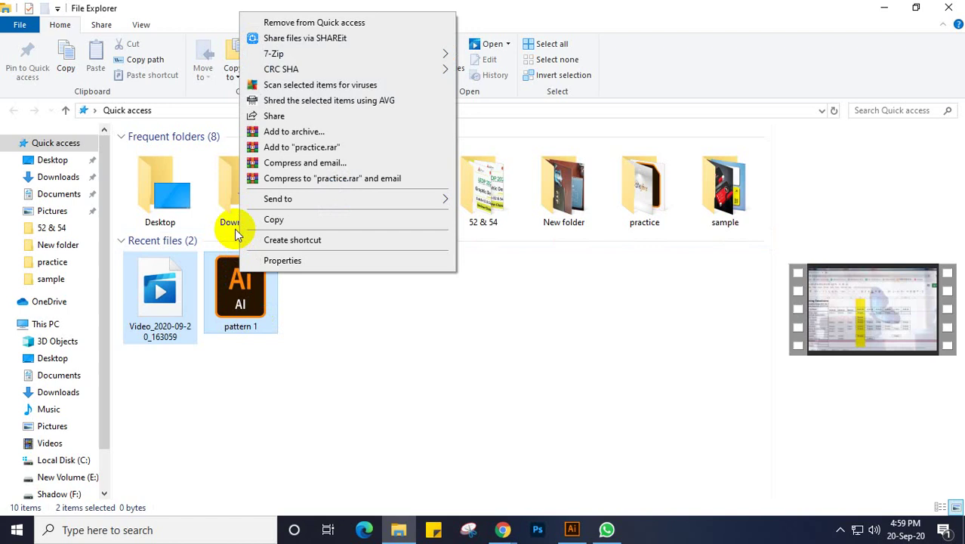
pyautogui.click(301, 24)
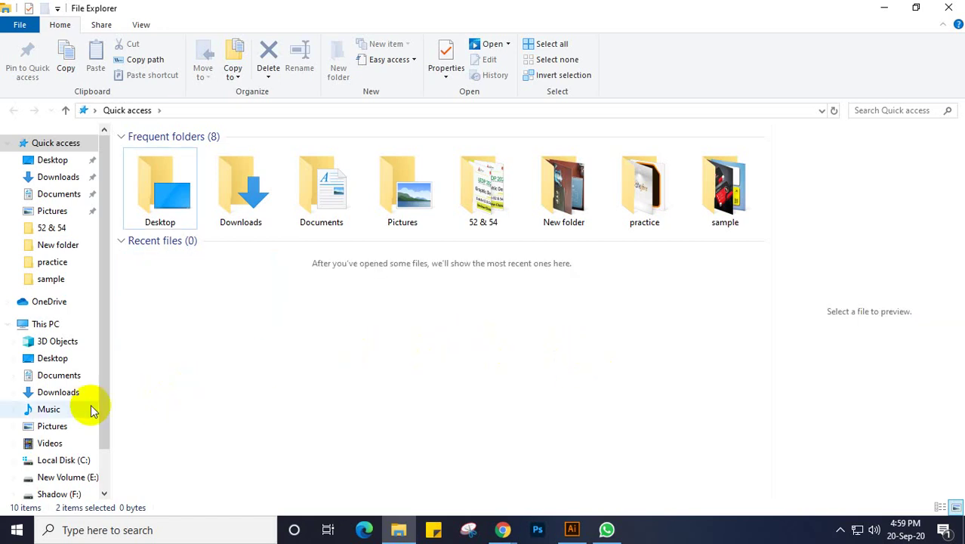
# Browse the G: drive to the GD elements folder inside the folder that shares the drive's name
pyautogui.scroll(-2, 83, 411)
pyautogui.click(70, 449)
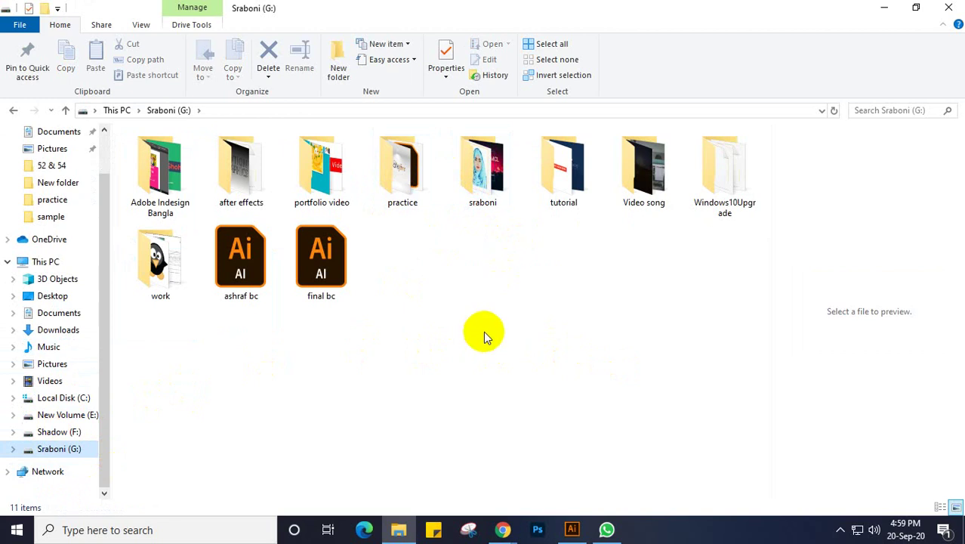
pyautogui.click(489, 176)
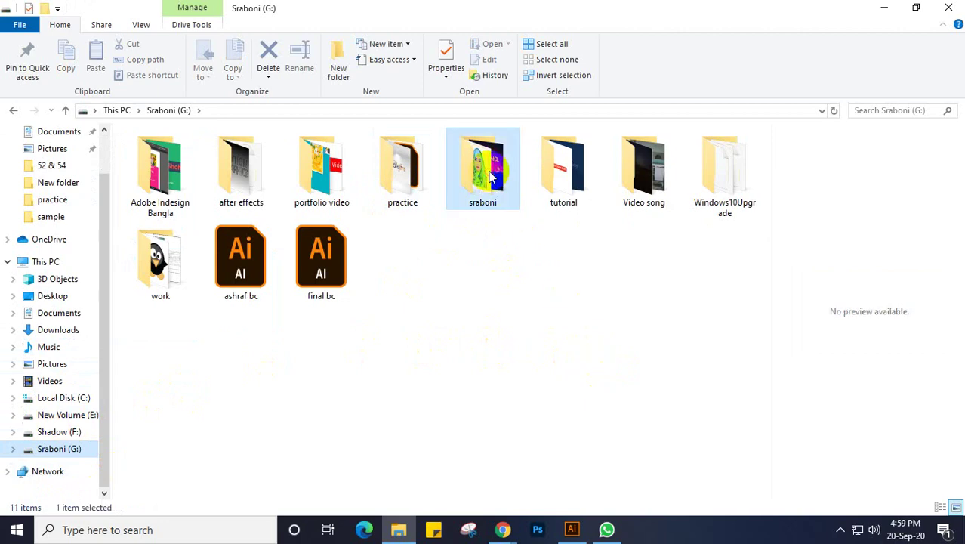
pyautogui.doubleClick(489, 175)
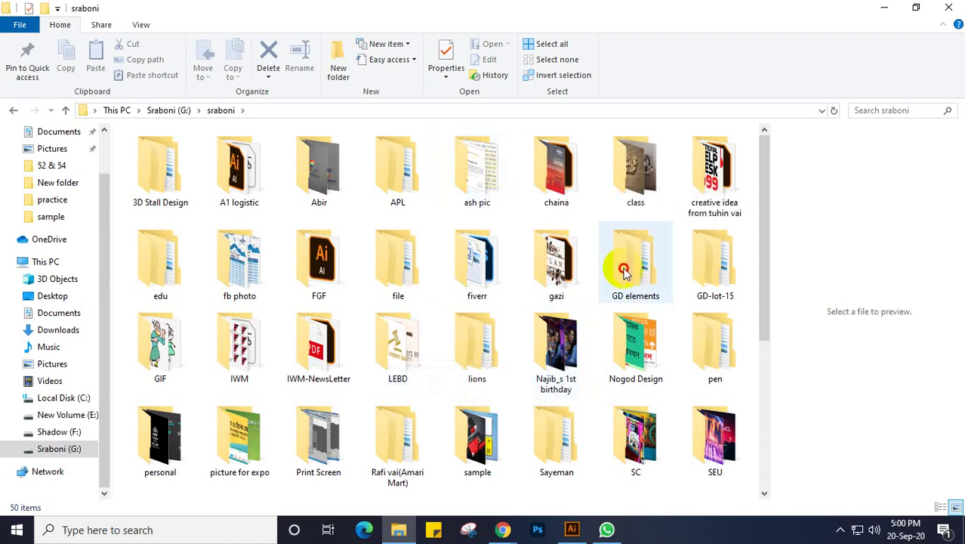
pyautogui.click(646, 293)
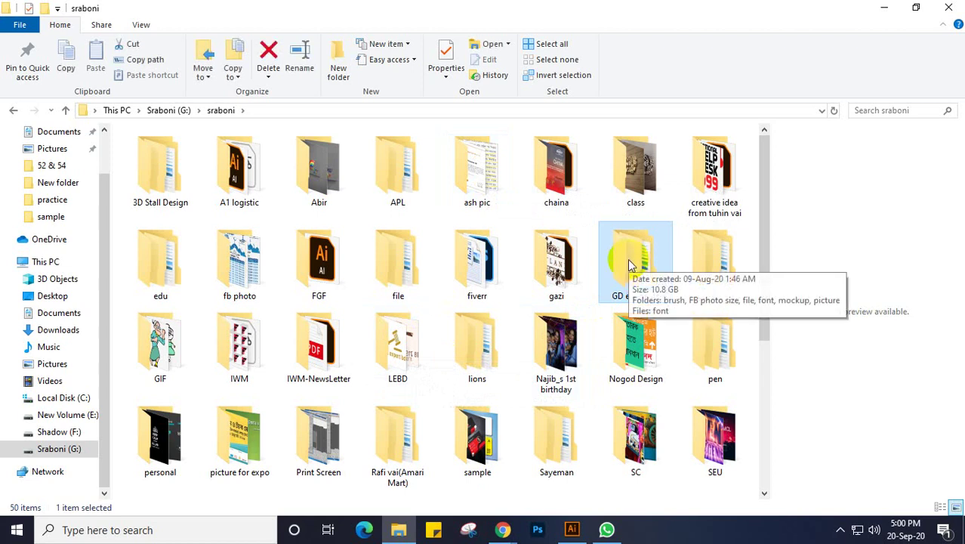
pyautogui.doubleClick(627, 259)
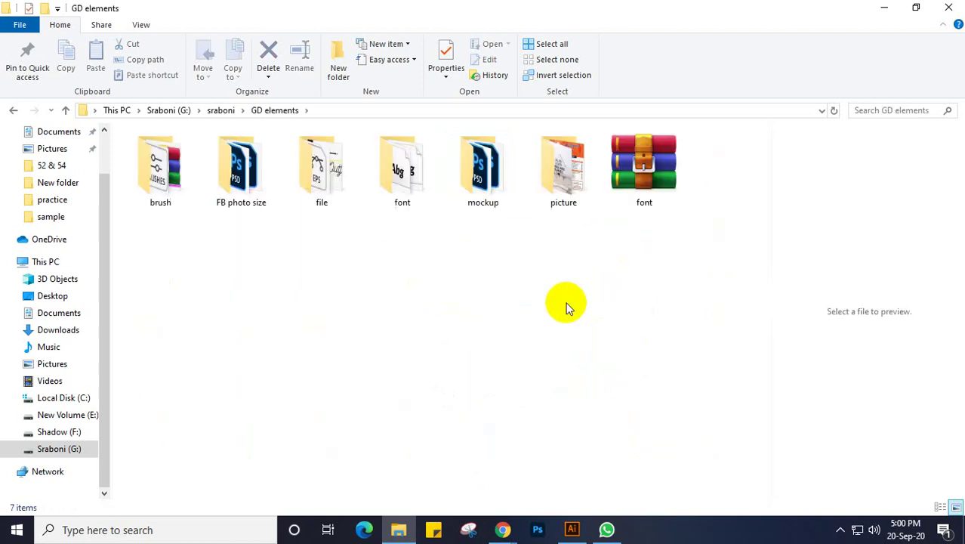
pyautogui.rightClick(509, 326)
pyautogui.click(546, 179)
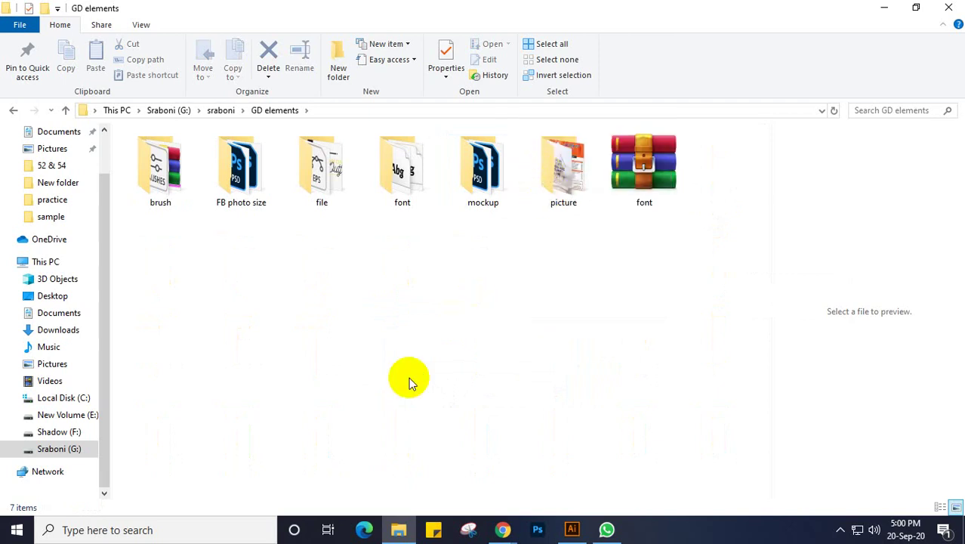
pyautogui.rightClick(410, 378)
pyautogui.click(475, 232)
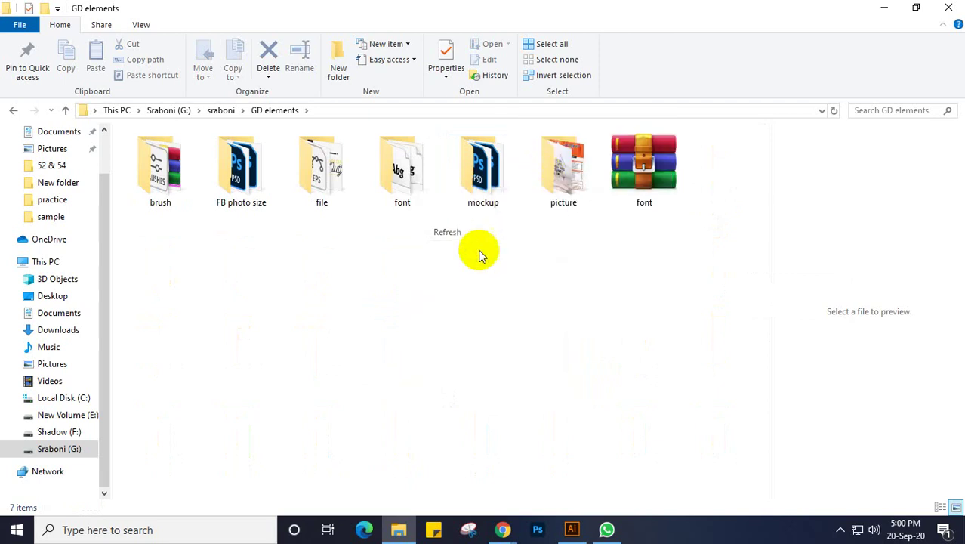
pyautogui.rightClick(493, 347)
pyautogui.click(528, 203)
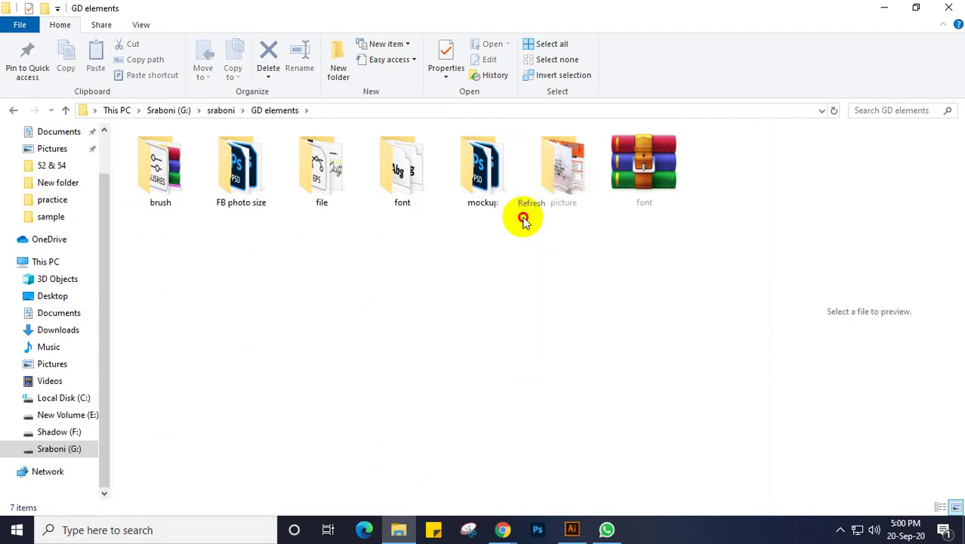
# Open the MD217_Free_Poster_Mockup folder inside the mockup folder
pyautogui.click(486, 177)
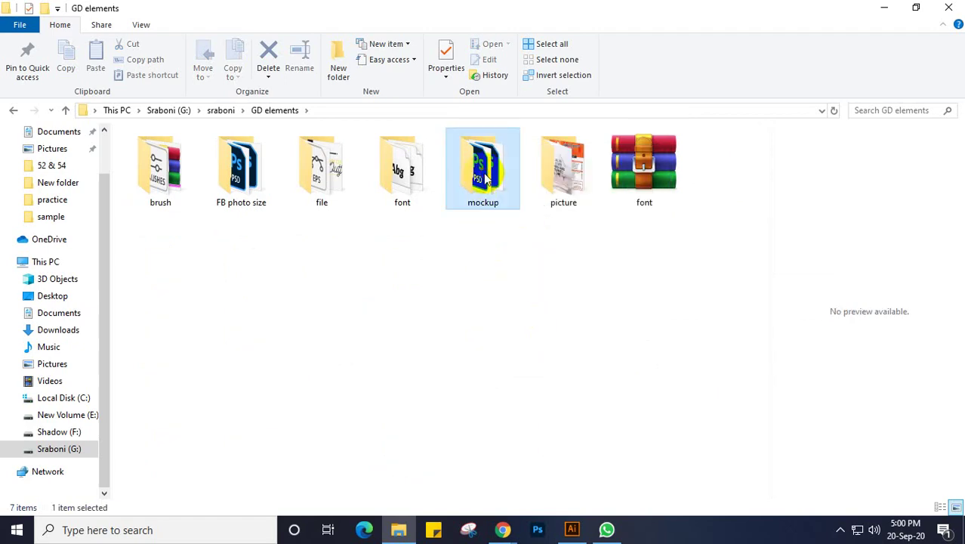
pyautogui.doubleClick(484, 174)
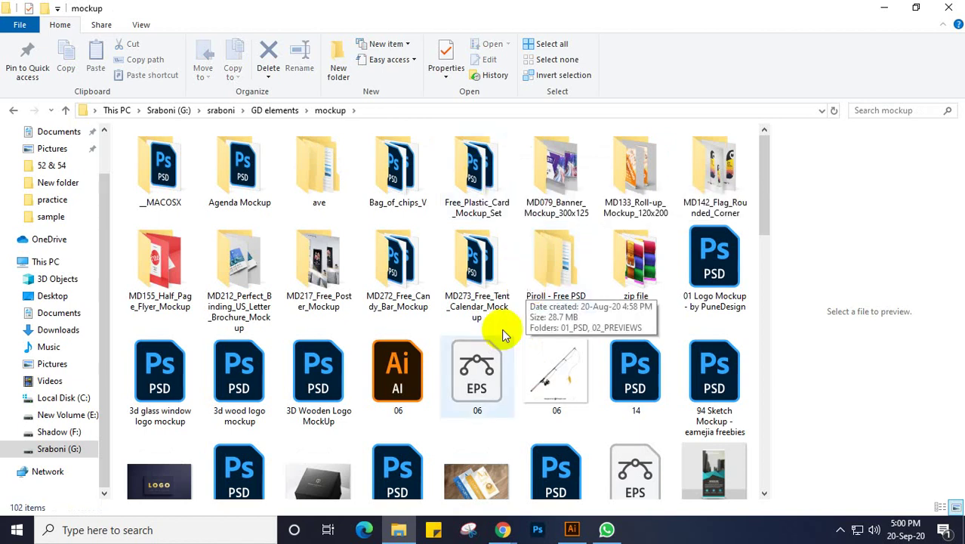
pyautogui.click(317, 261)
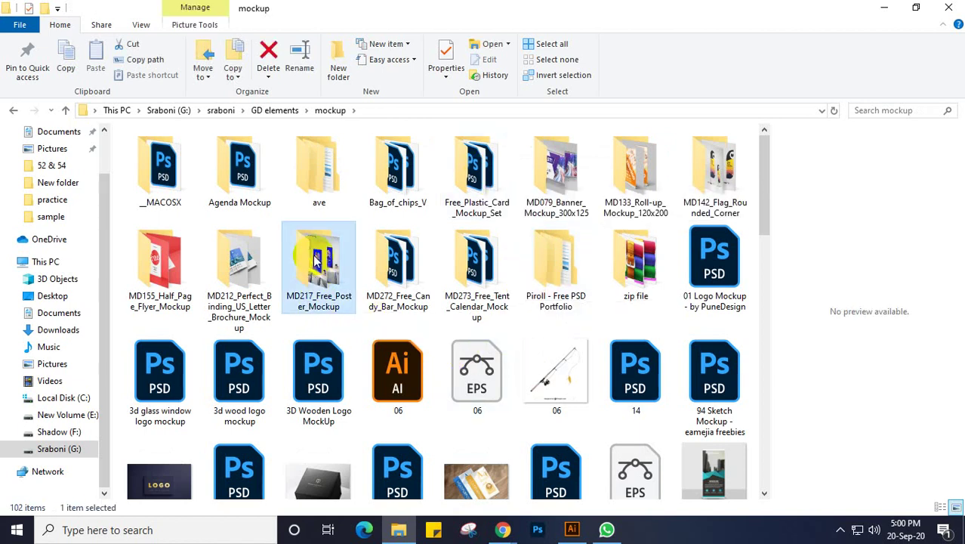
pyautogui.doubleClick(317, 261)
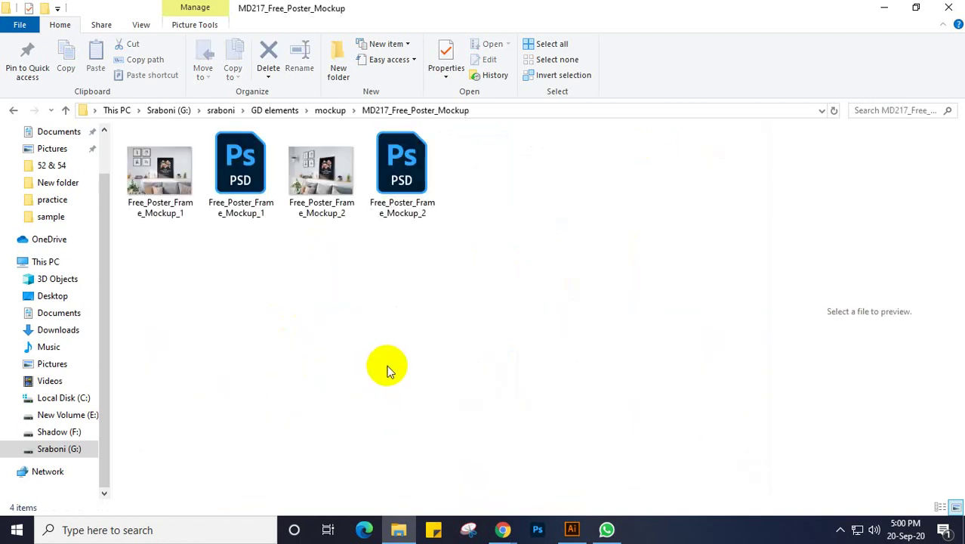
# Open the Free_Poster_Frame_Mockup_1 PSD file in Photoshop and show its layers
pyautogui.click(144, 180)
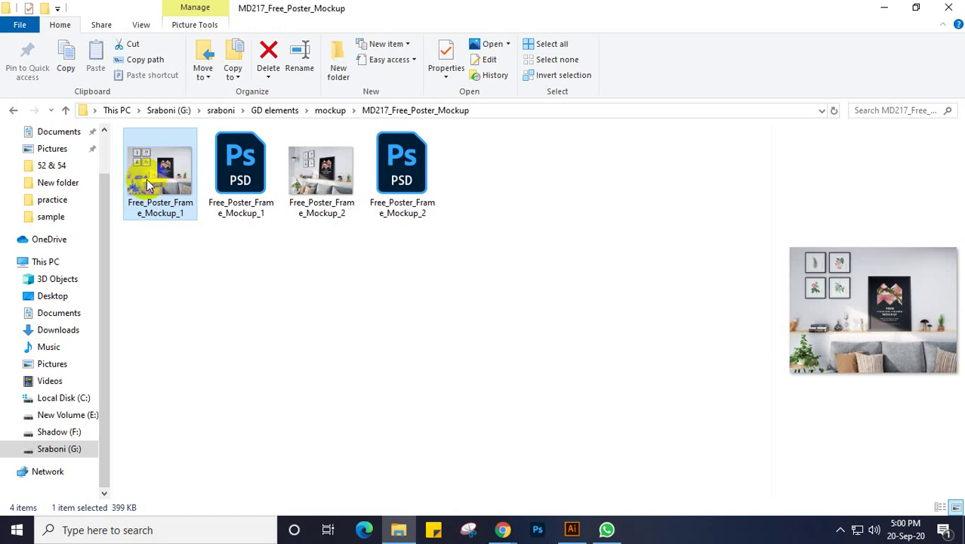
pyautogui.click(240, 176)
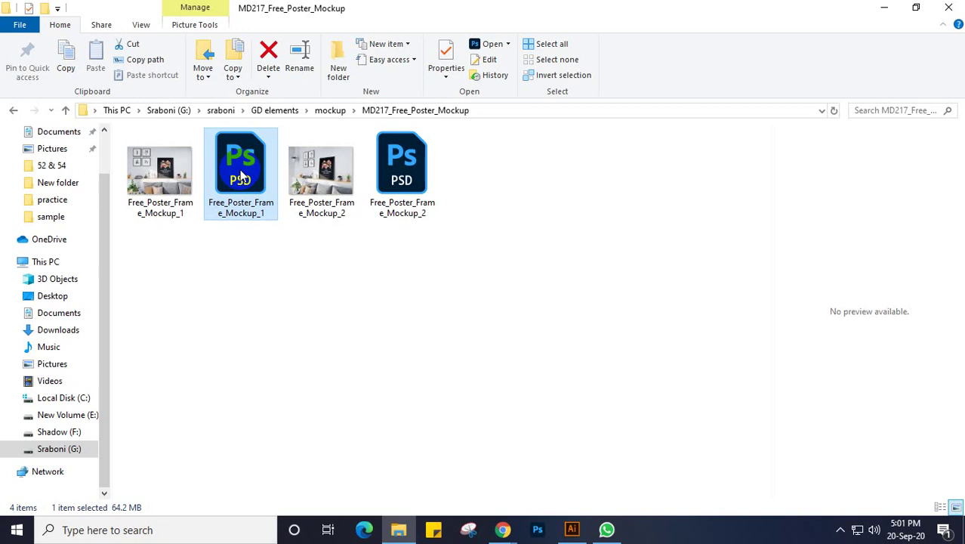
pyautogui.doubleClick(240, 175)
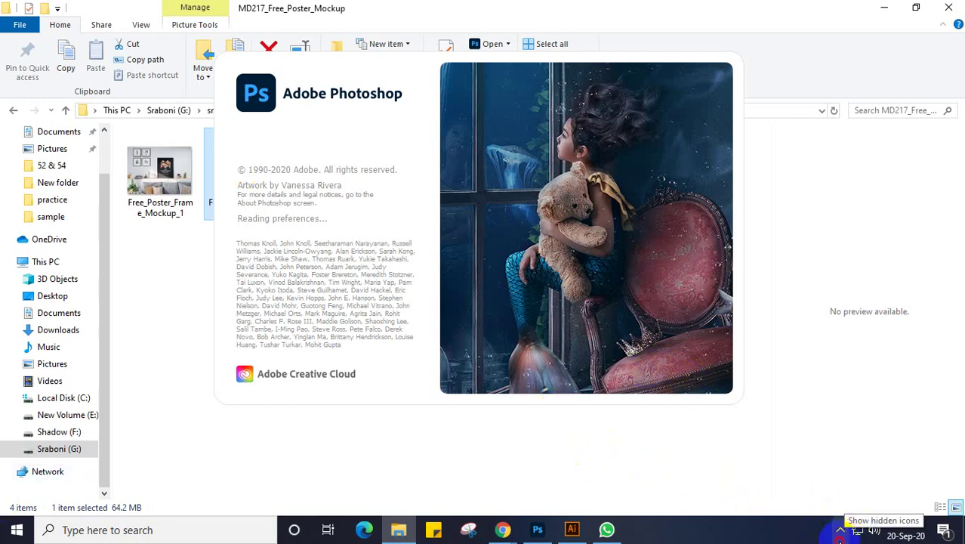
pyautogui.click(842, 530)
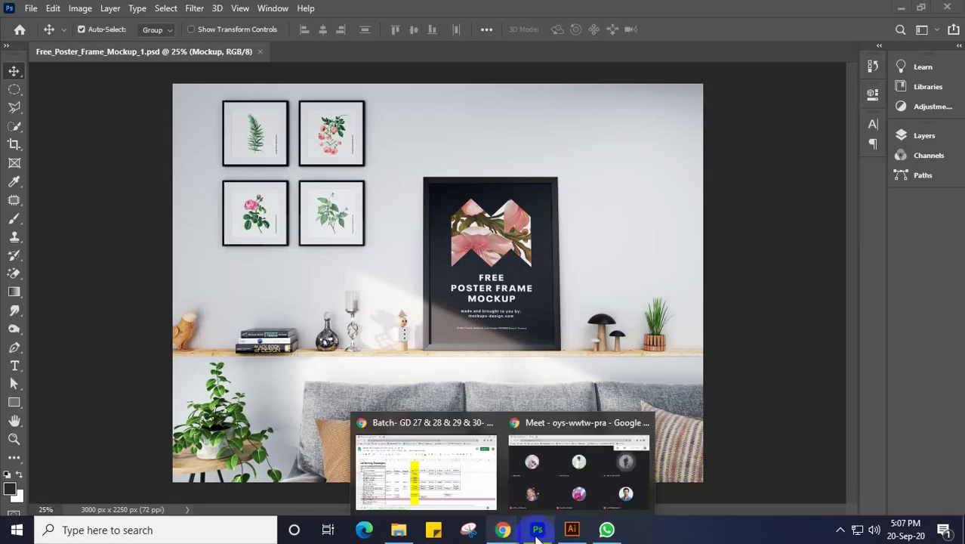
pyautogui.click(933, 137)
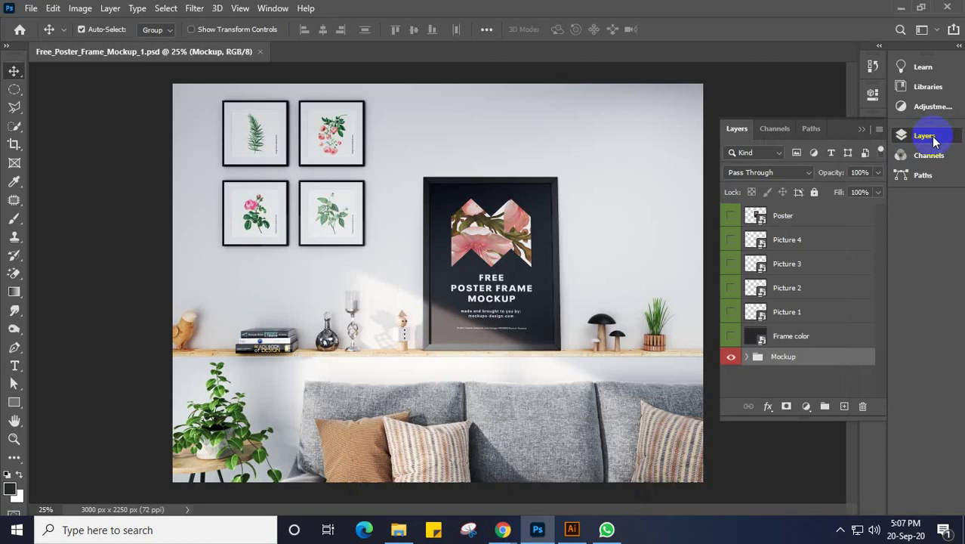
# Switch to Illustrator and select the mandala artwork with the Direct Selection tool
pyautogui.click(571, 529)
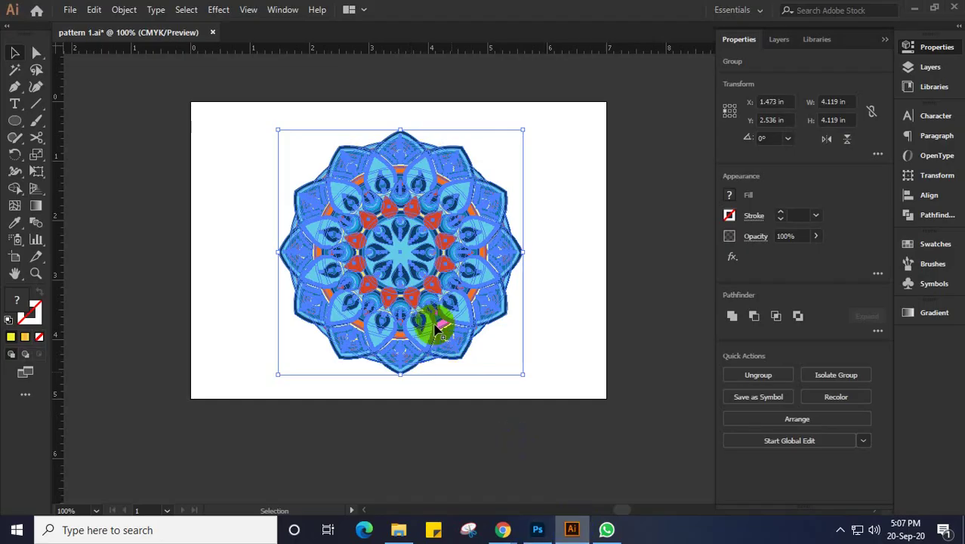
pyautogui.click(414, 270)
pyautogui.press('a')
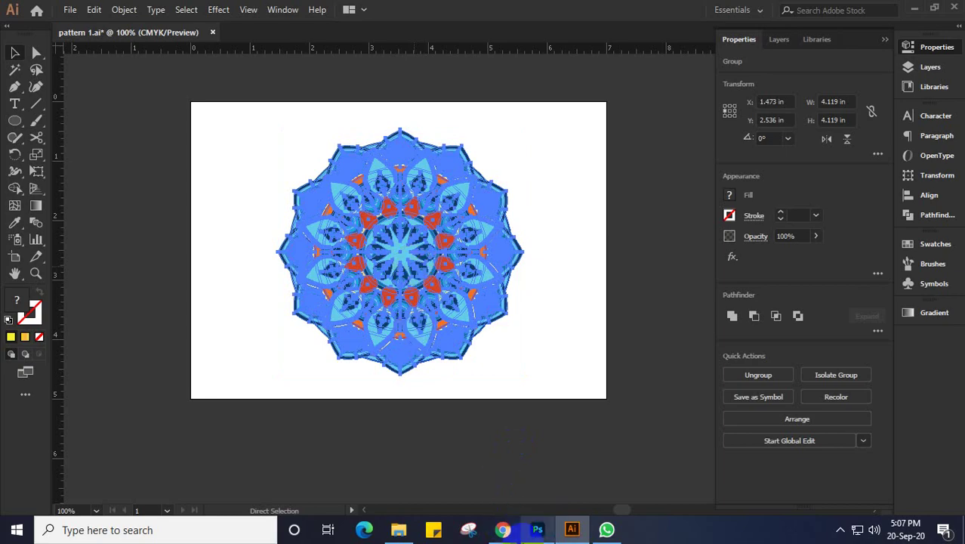
# Switch from Illustrator to Photoshop and on to the Google Meet call window in Chrome
pyautogui.click(537, 529)
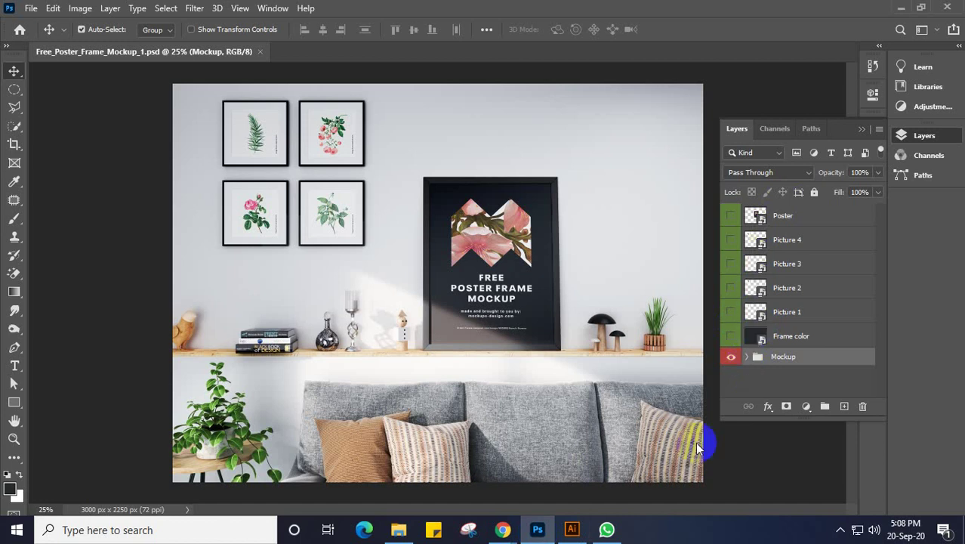
pyautogui.moveTo(505, 531)
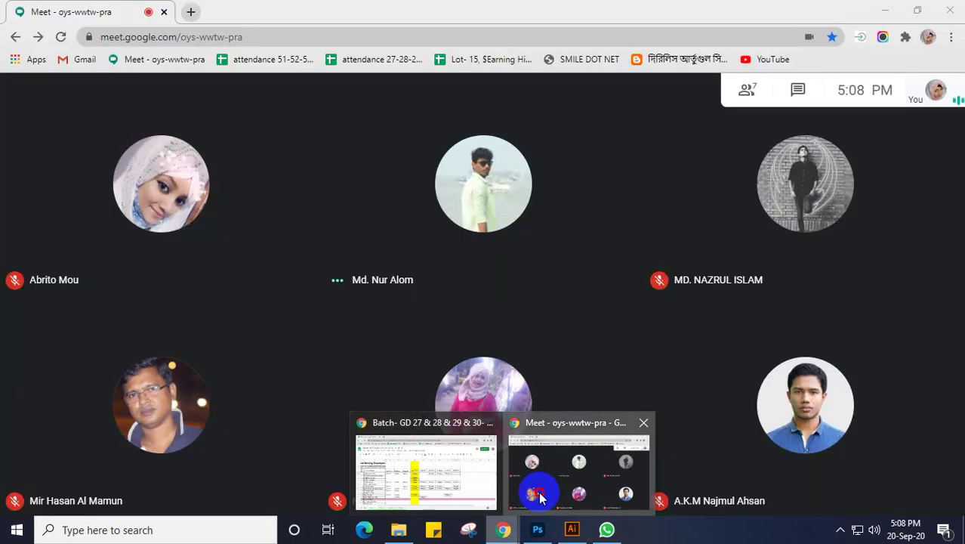
pyautogui.click(540, 496)
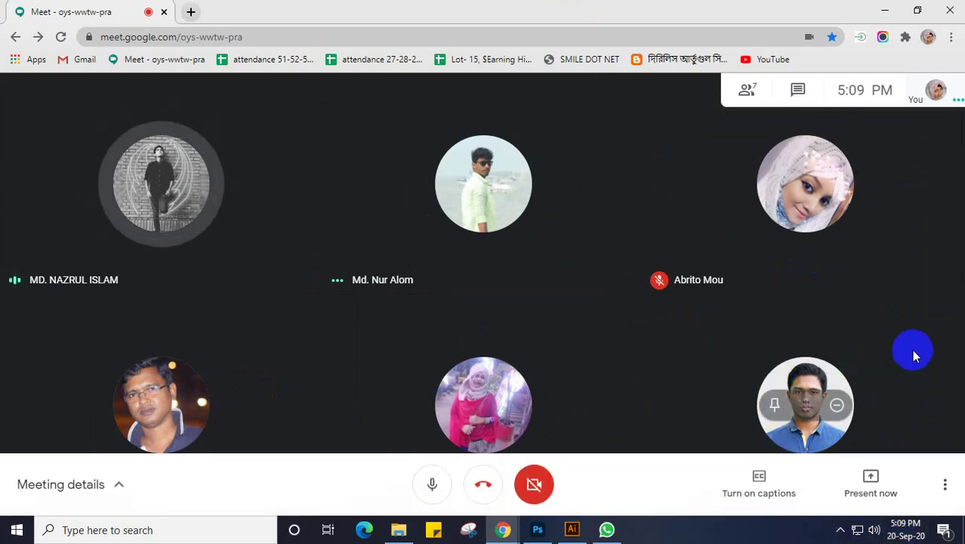
pyautogui.click(872, 484)
pyautogui.click(872, 485)
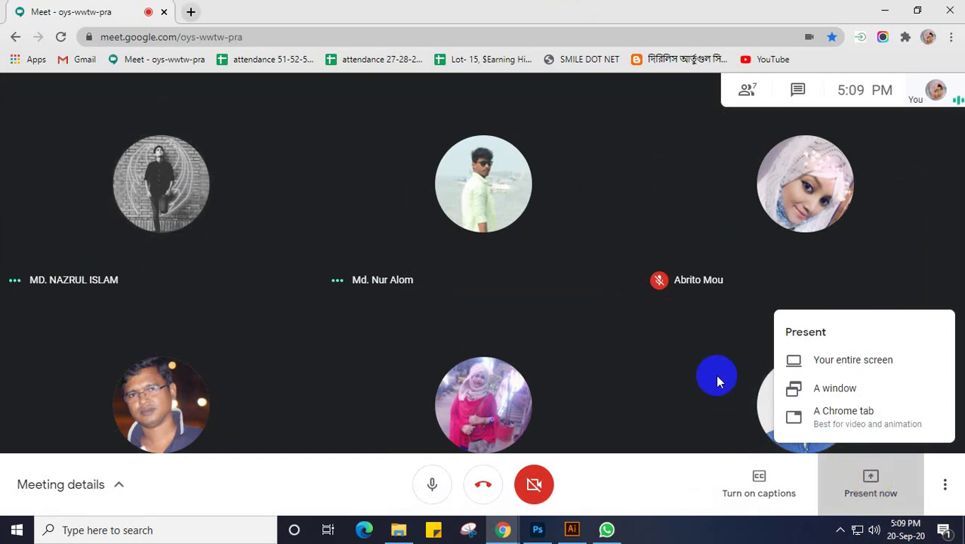
pyautogui.click(622, 333)
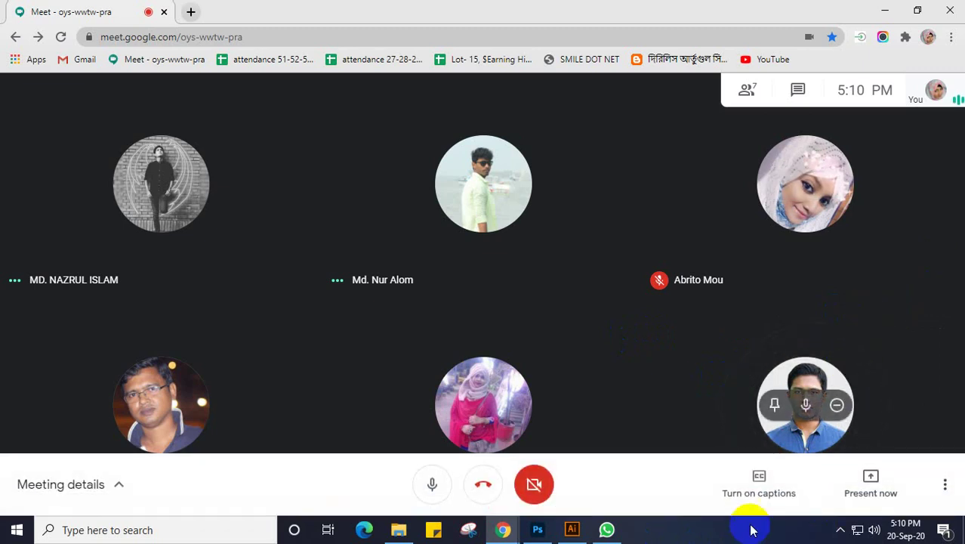
pyautogui.click(840, 529)
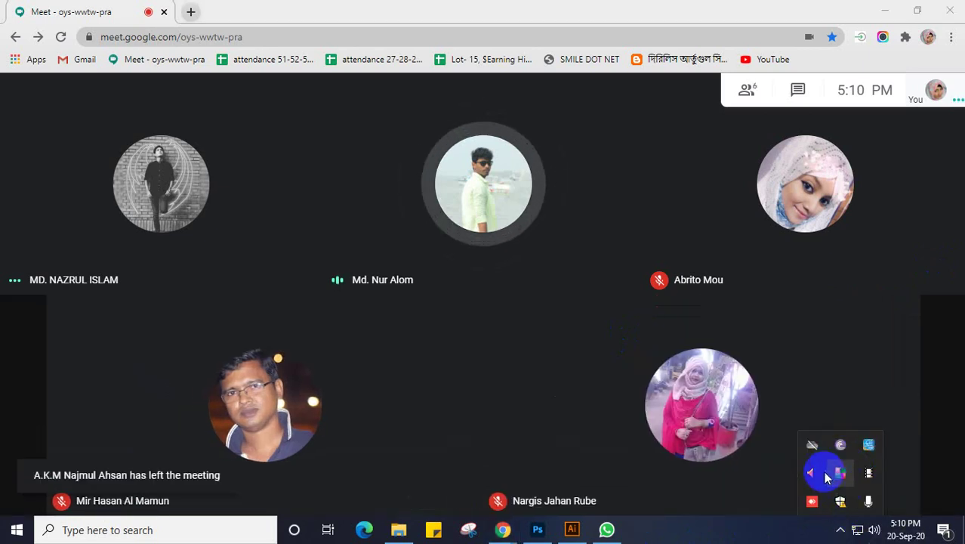
pyautogui.click(717, 490)
pyautogui.click(717, 490)
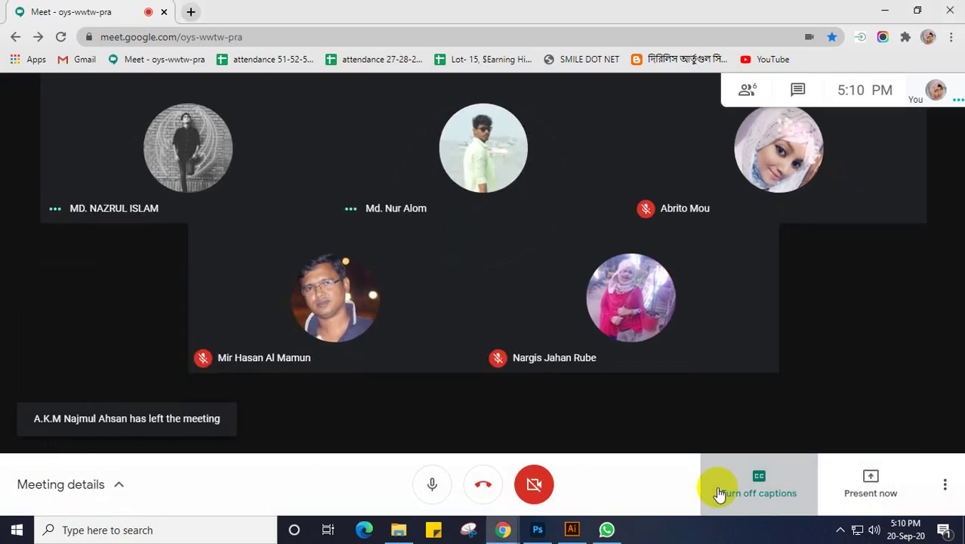
pyautogui.click(769, 490)
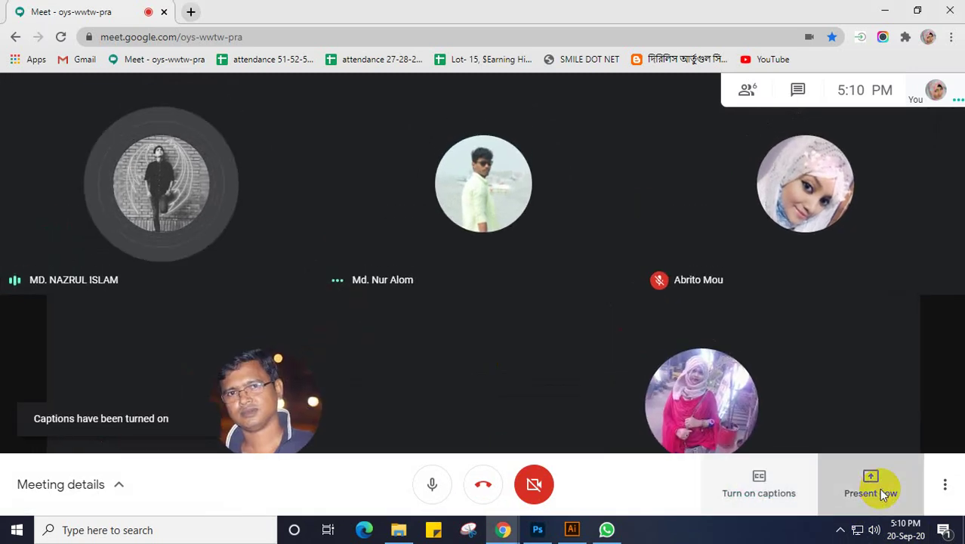
# Present the entire screen in the Meet call and hide the screen-sharing notification bar
pyautogui.click(879, 488)
pyautogui.click(857, 356)
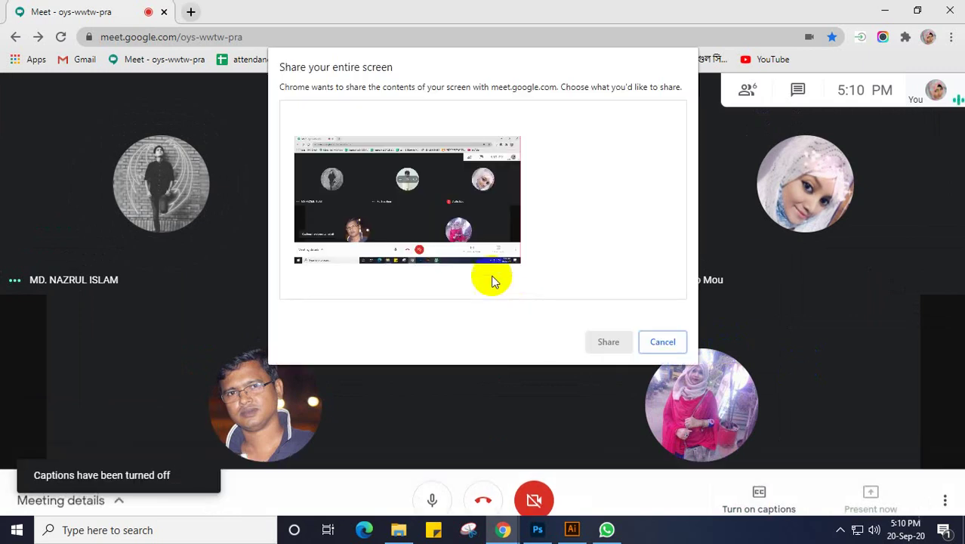
pyautogui.click(605, 342)
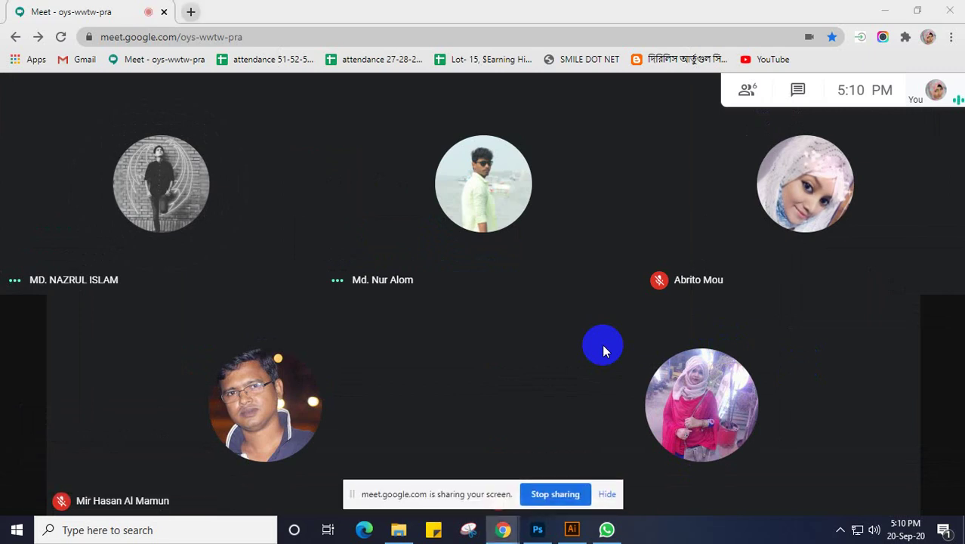
pyautogui.click(607, 495)
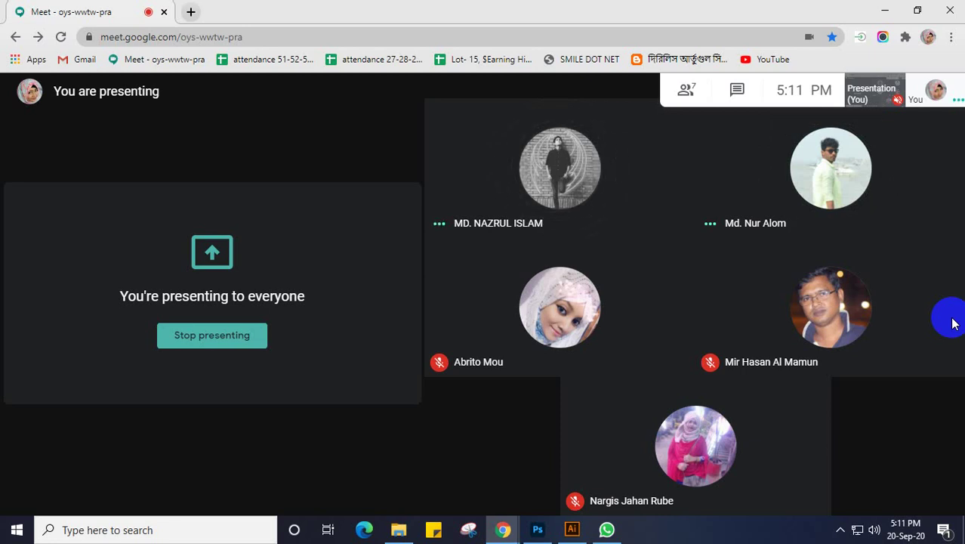
# Switch from the Meet call back to the poster frame mockup in Photoshop
pyautogui.click(430, 476)
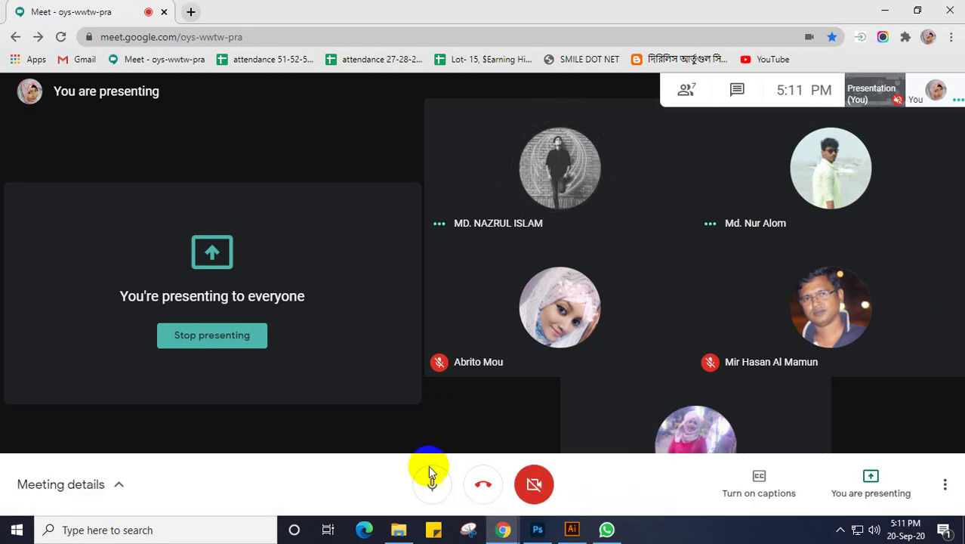
pyautogui.click(536, 530)
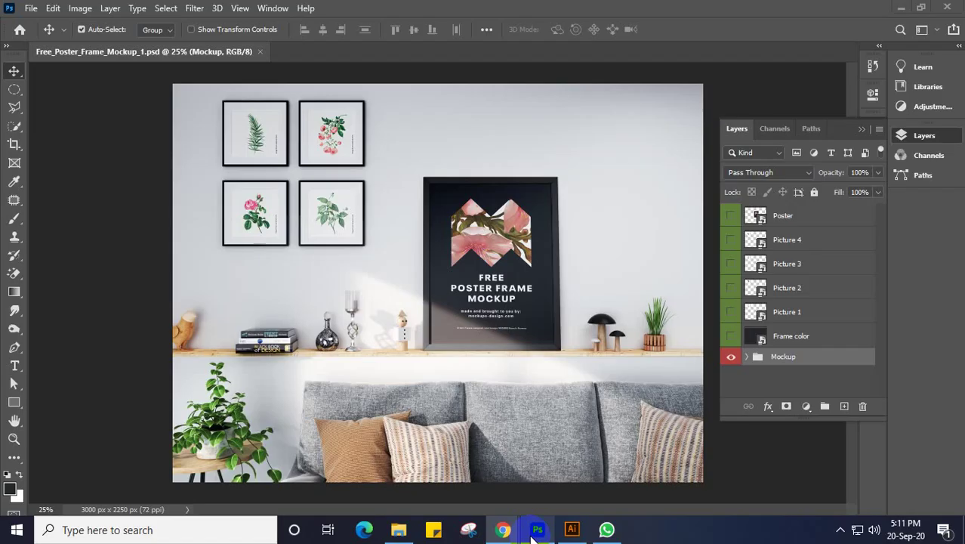
pyautogui.click(744, 358)
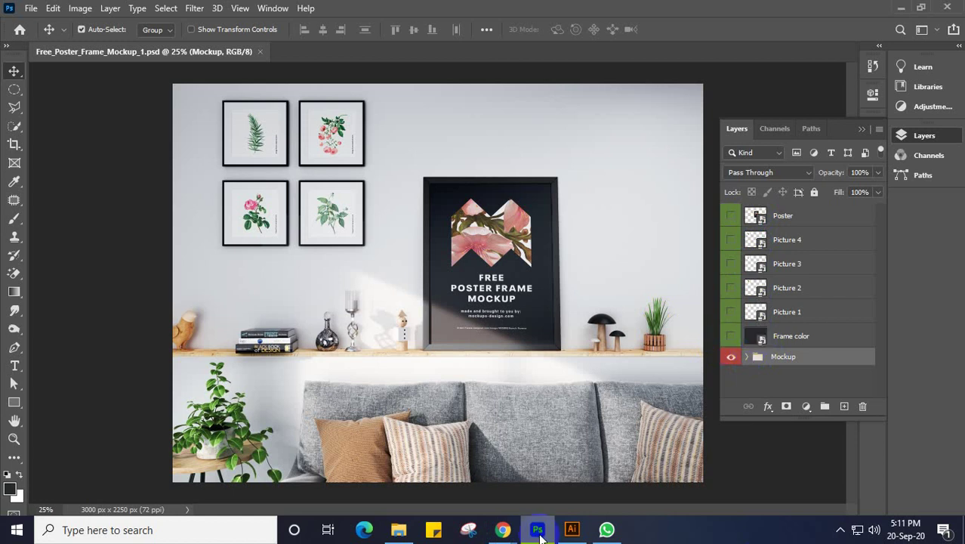
# Close the WhatsApp and File Explorer windows
pyautogui.click(605, 531)
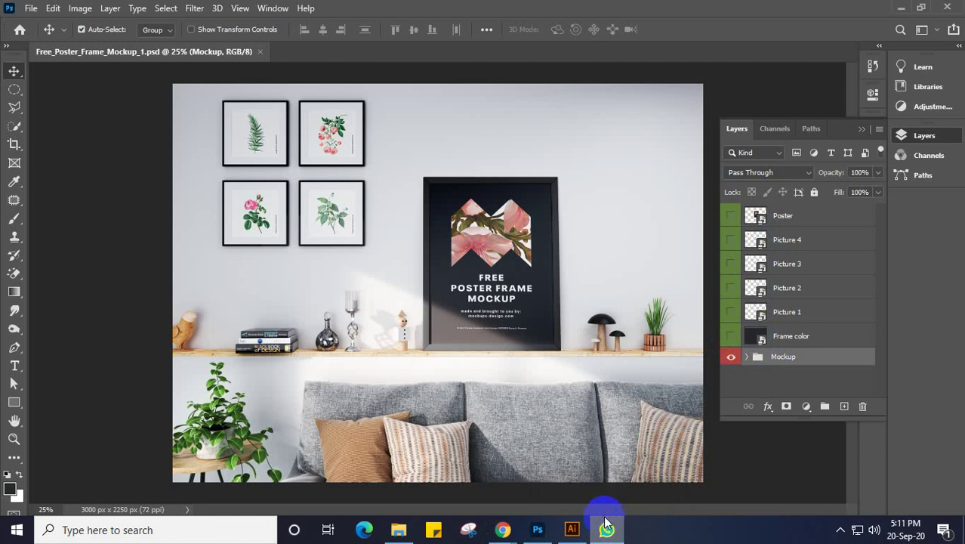
pyautogui.rightClick(606, 521)
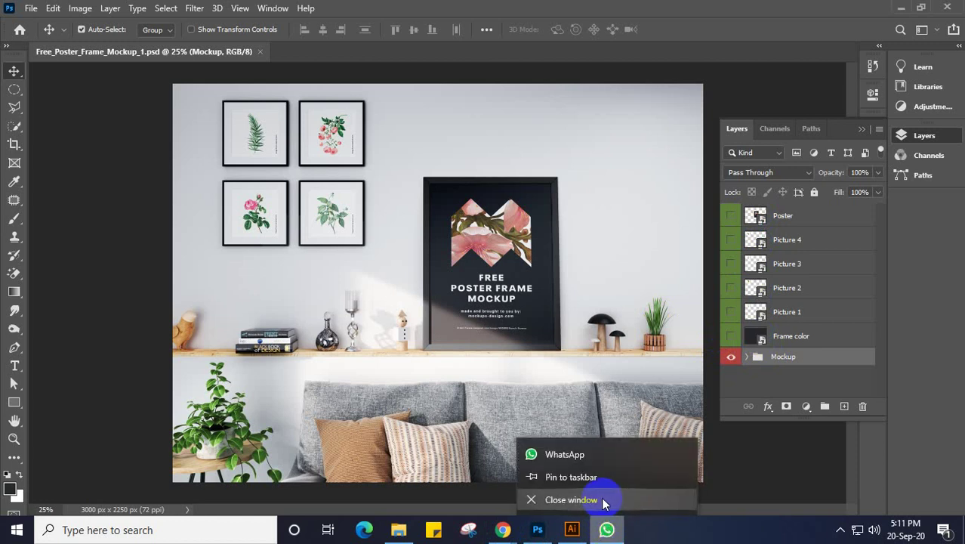
pyautogui.click(603, 500)
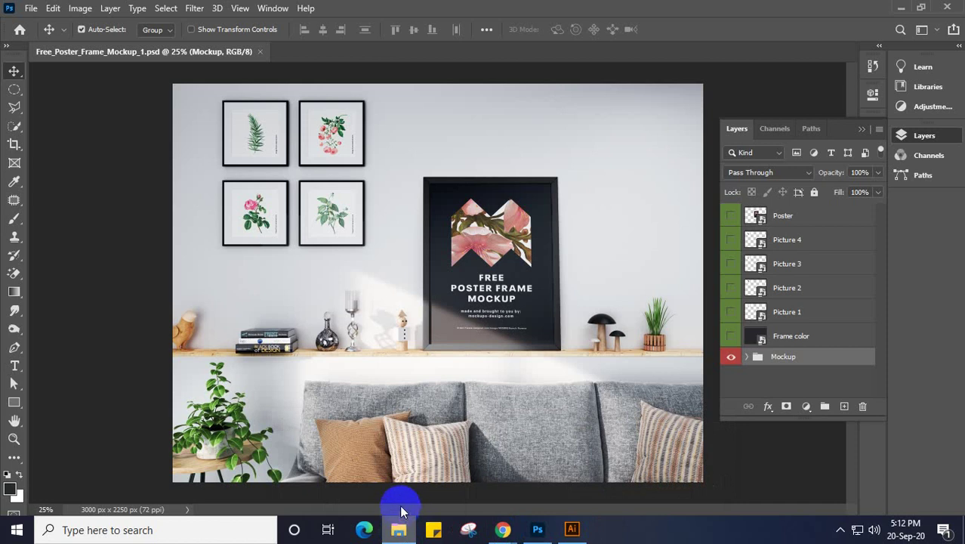
pyautogui.rightClick(395, 512)
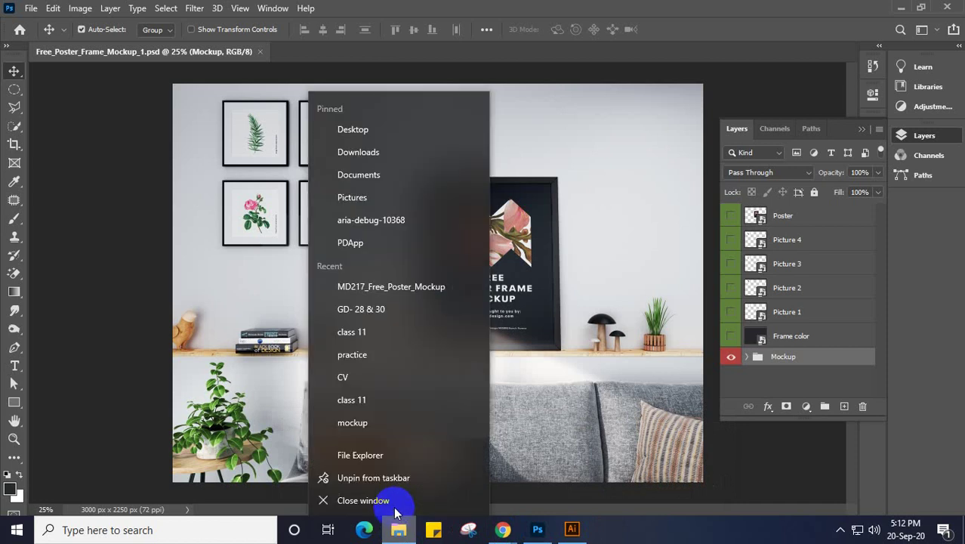
pyautogui.click(372, 501)
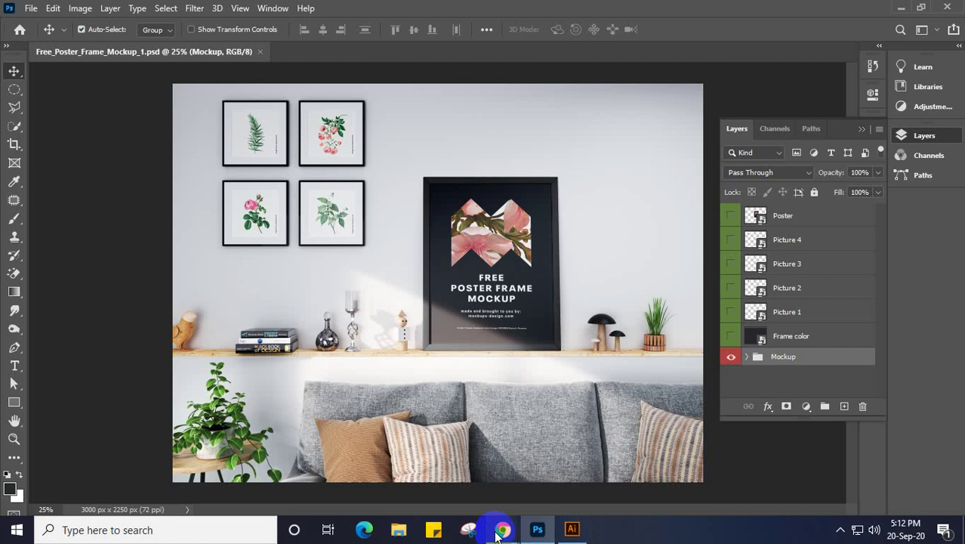
# Bring up the Chrome window with the Batch GD 27 & 28 & 29 & 30 spreadsheet and close it
pyautogui.click(497, 533)
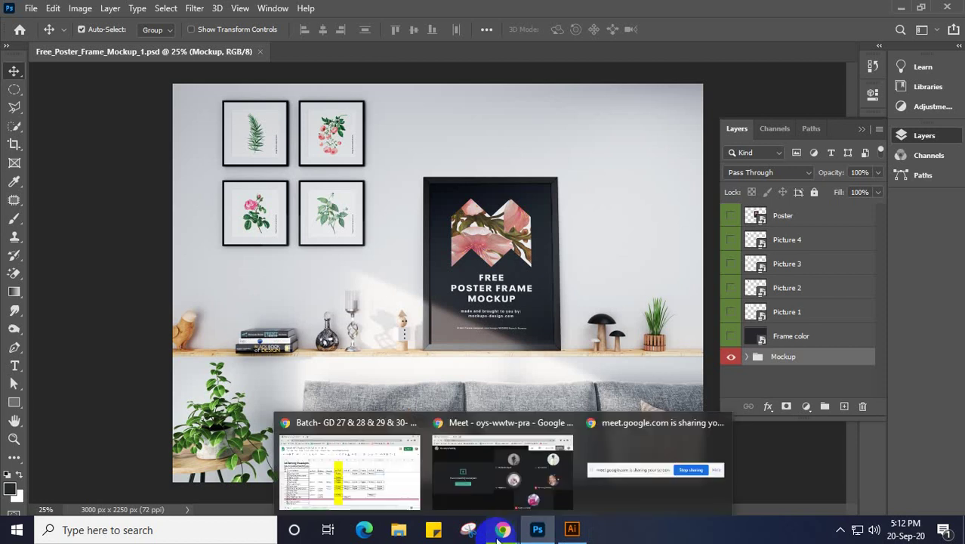
pyautogui.click(361, 462)
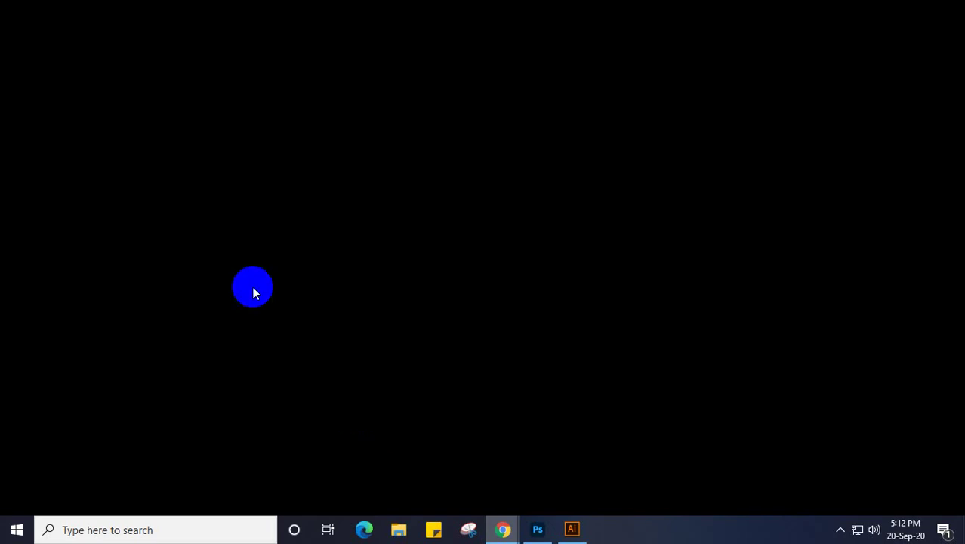
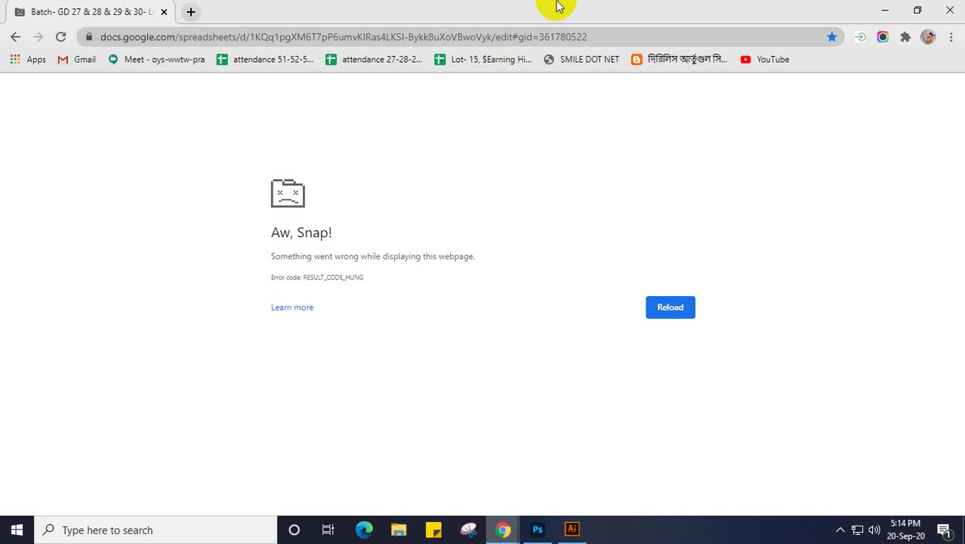
pyautogui.click(948, 8)
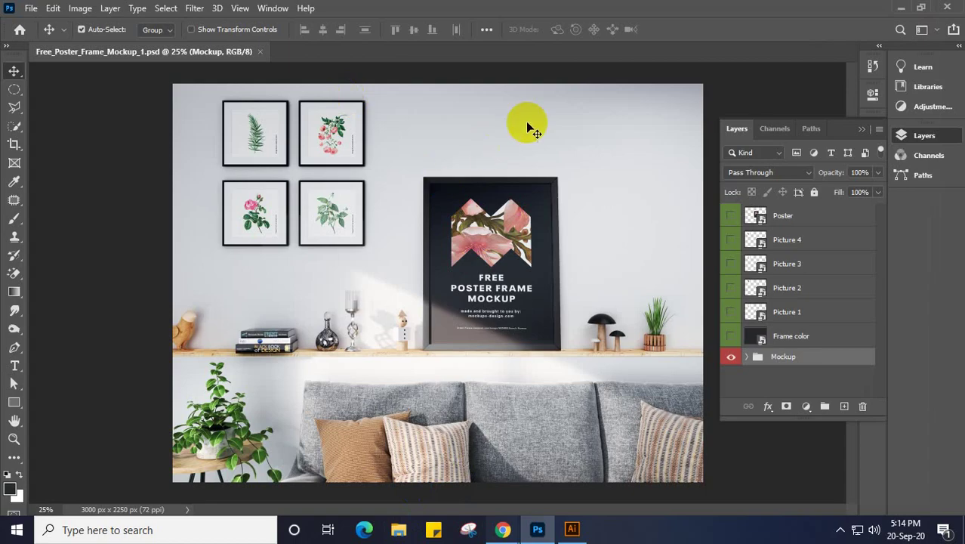
# Minimize Photoshop and load the bookmarked attendance 27-28 spreadsheet in a new Chrome tab
pyautogui.click(903, 7)
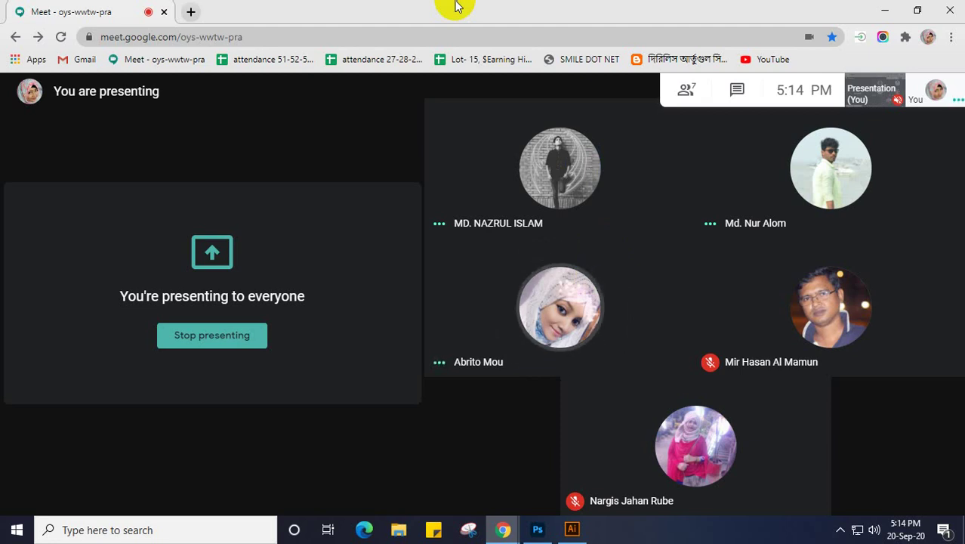
pyautogui.click(840, 529)
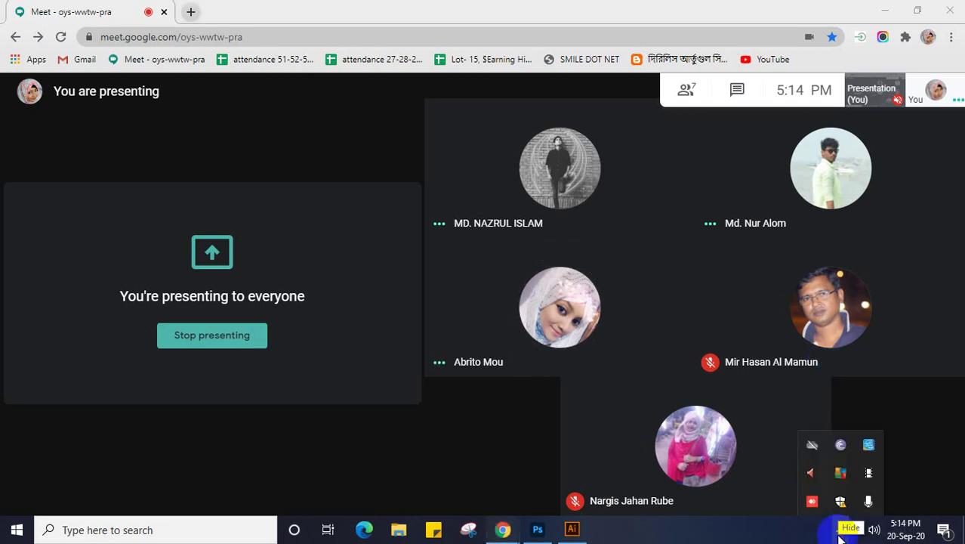
pyautogui.click(868, 472)
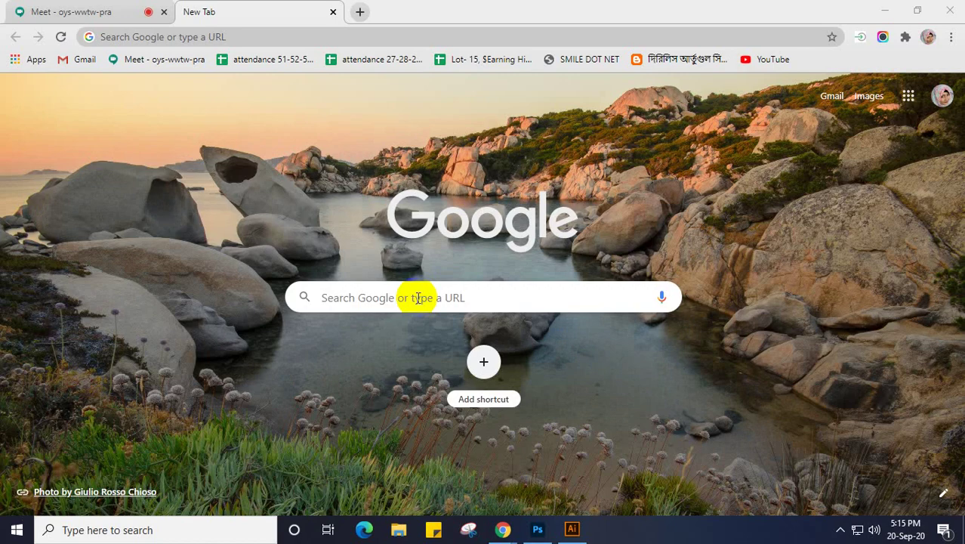
pyautogui.click(372, 58)
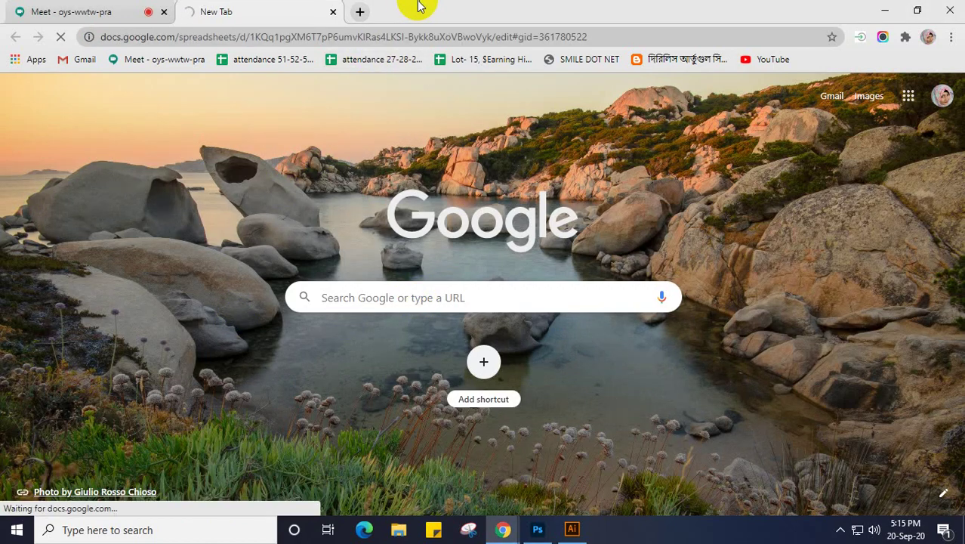
pyautogui.click(940, 476)
pyautogui.click(840, 528)
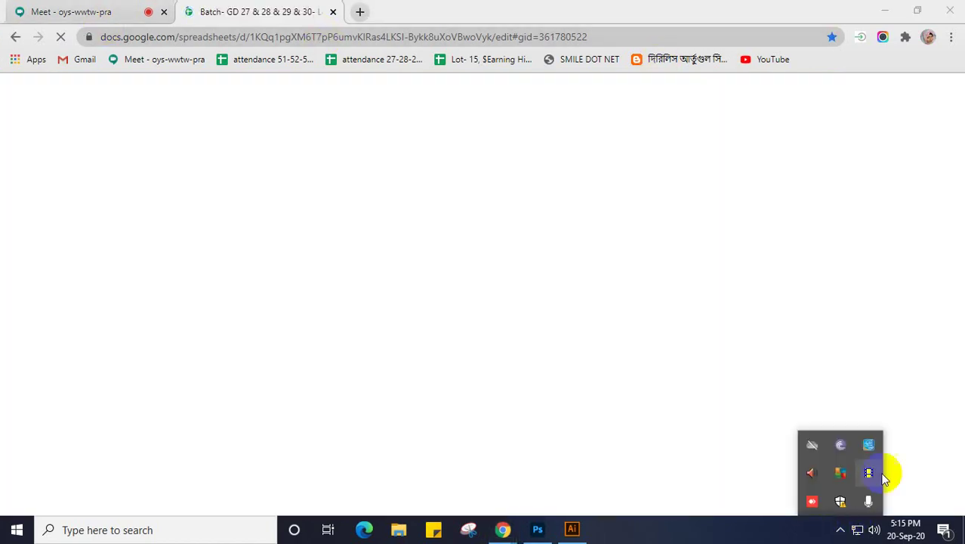
pyautogui.click(869, 473)
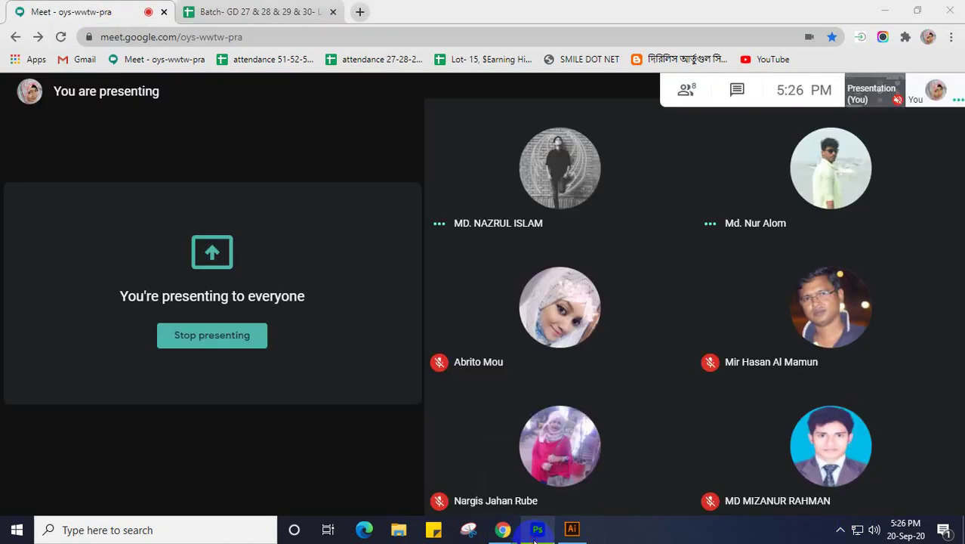
# Switch to Photoshop, examine the subgroups inside the Mockup group, and toggle the Picture 1 layer's visibility on and off
pyautogui.click(537, 529)
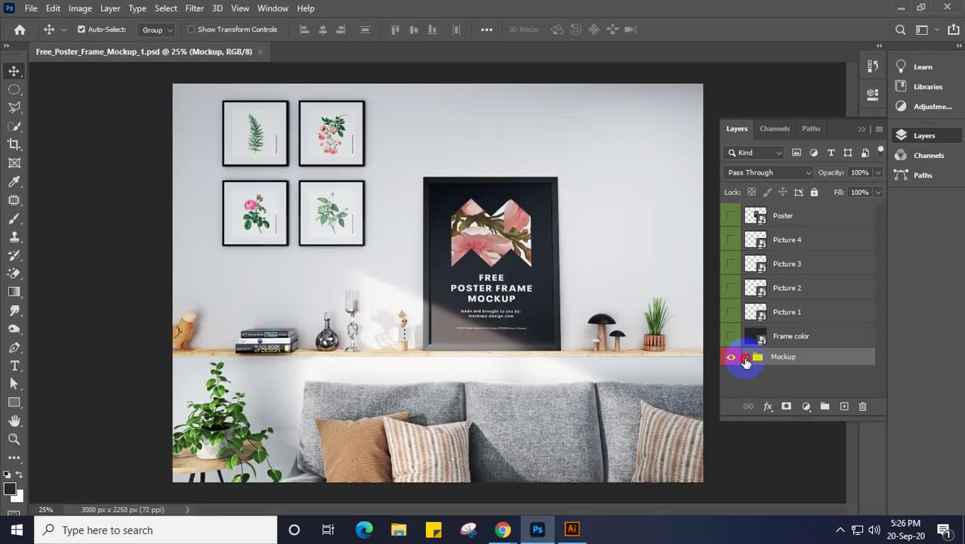
pyautogui.click(747, 357)
pyautogui.scroll(-3, 793, 373)
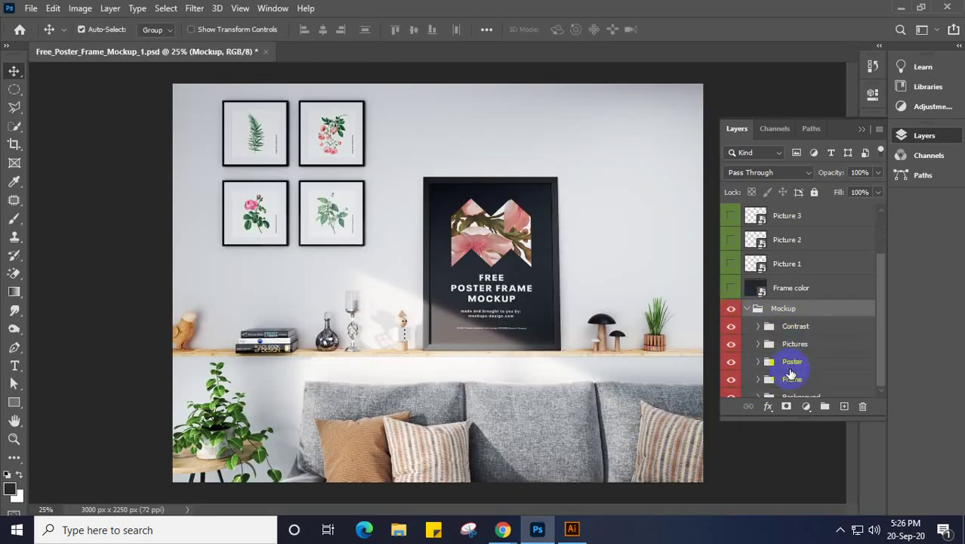
pyautogui.scroll(1, 786, 372)
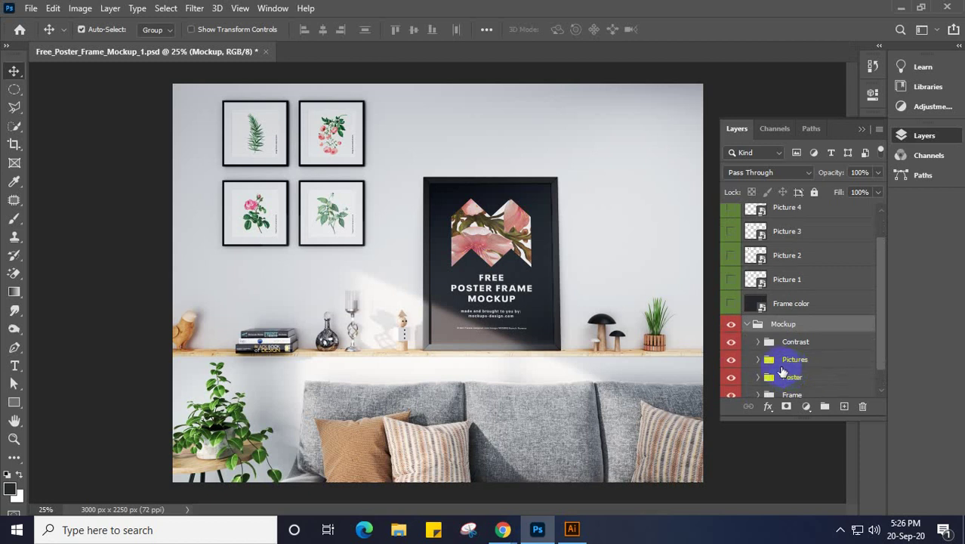
pyautogui.scroll(2, 783, 372)
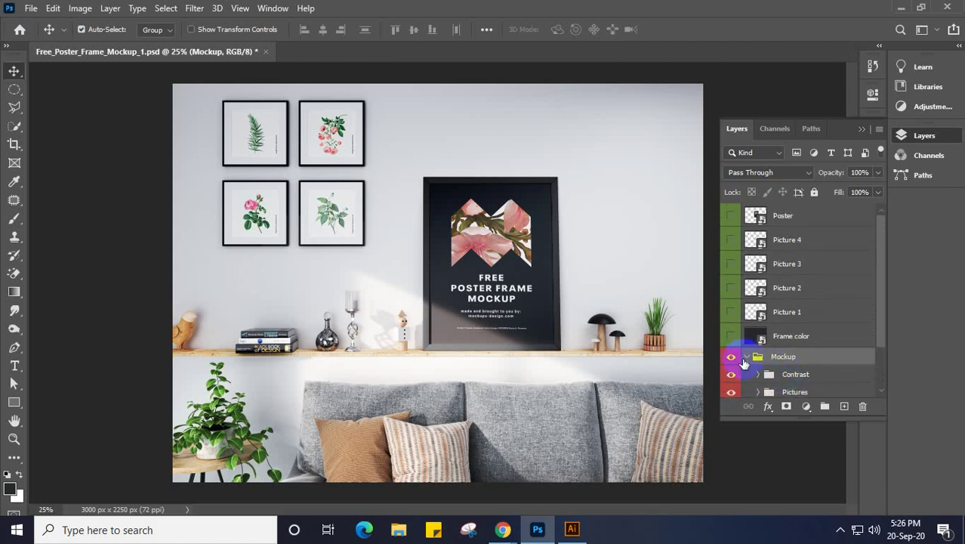
pyautogui.click(746, 356)
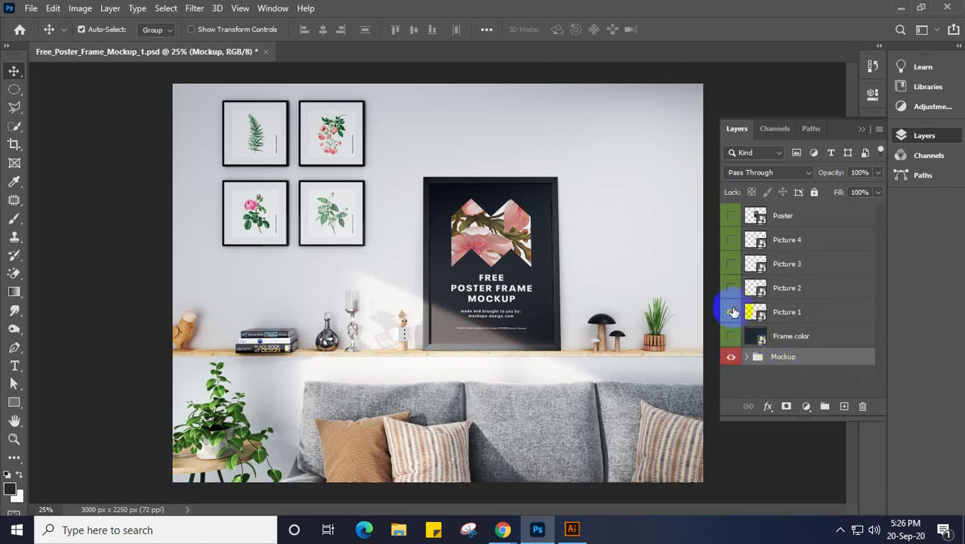
pyautogui.click(733, 311)
pyautogui.click(733, 311)
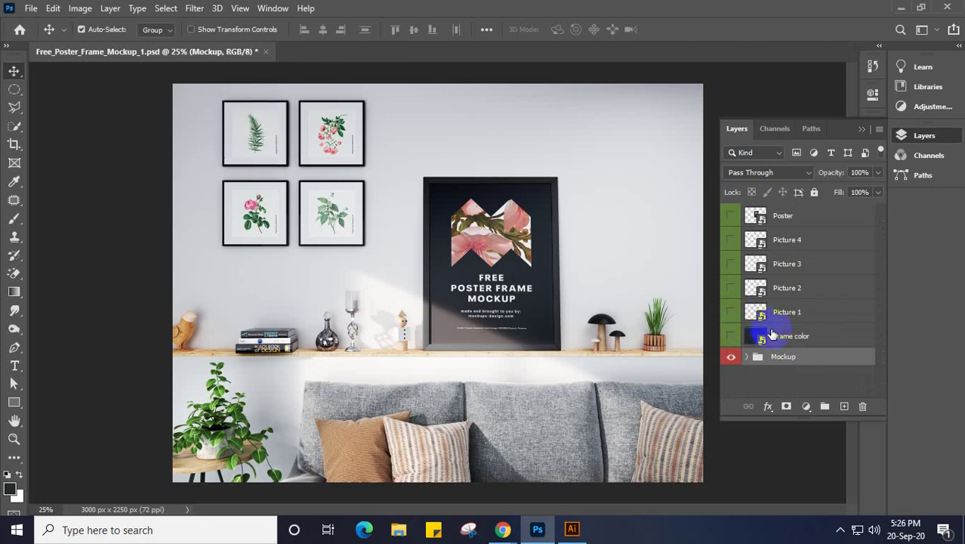
# Expand the Mockup group and check what the Pictures and Poster subgroups control by toggling their visibility off and on
pyautogui.click(746, 356)
pyautogui.scroll(-3, 765, 368)
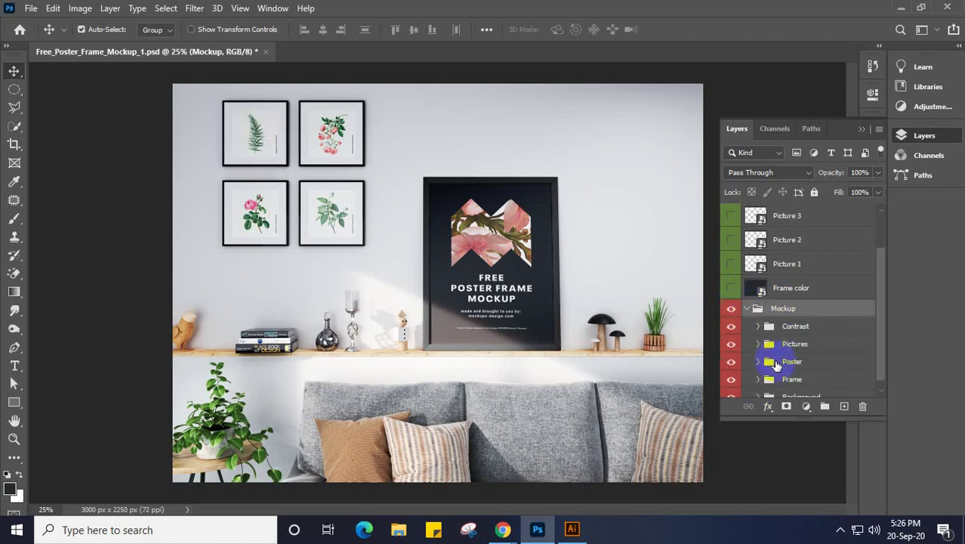
pyautogui.click(731, 336)
pyautogui.click(731, 335)
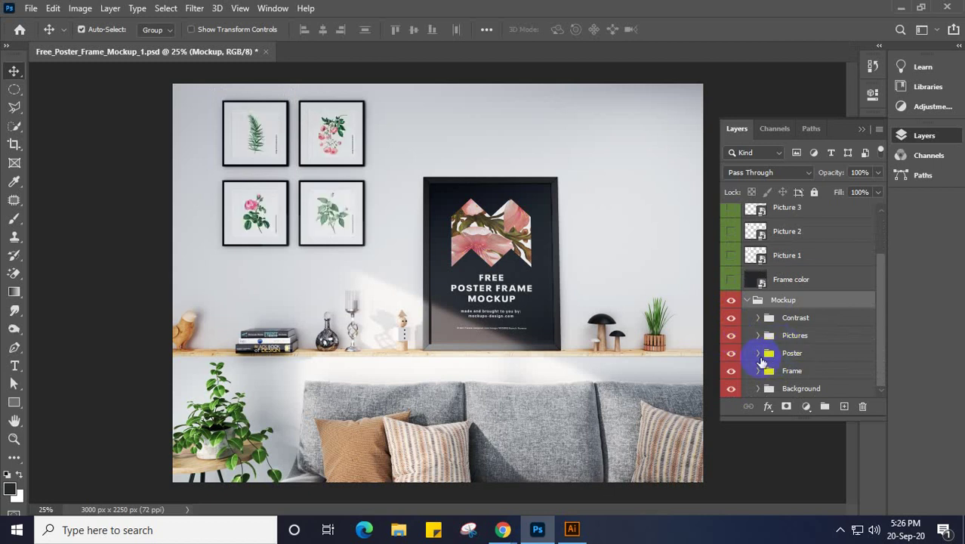
pyautogui.click(758, 353)
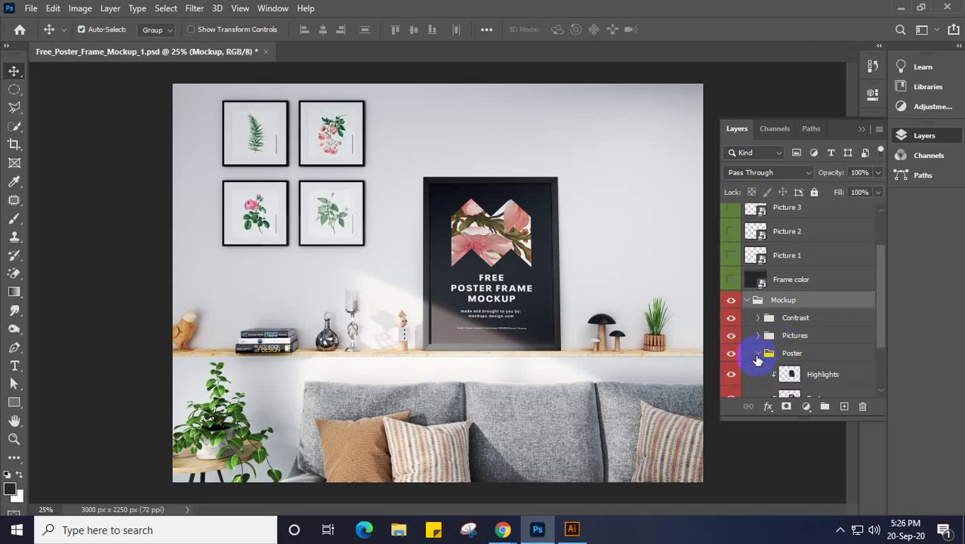
pyautogui.click(757, 355)
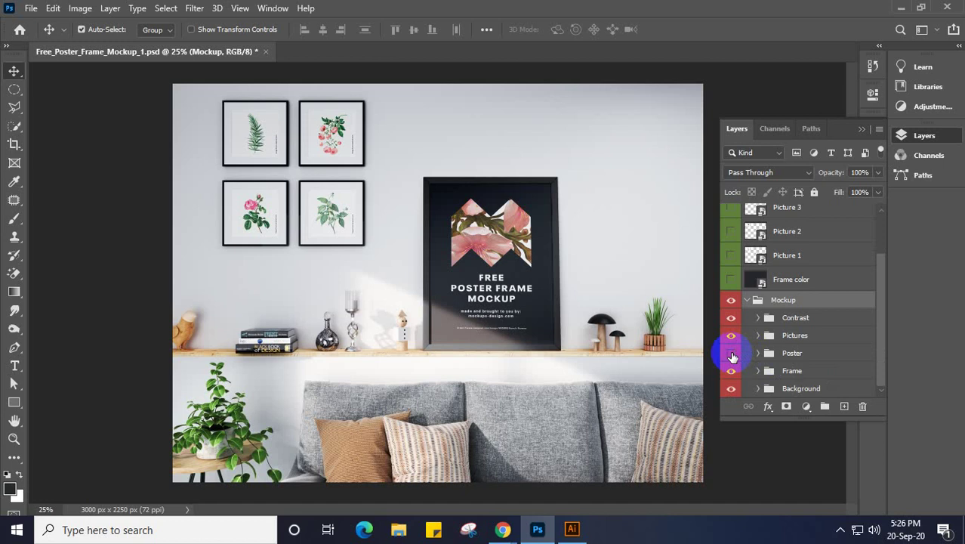
pyautogui.click(731, 353)
pyautogui.click(731, 353)
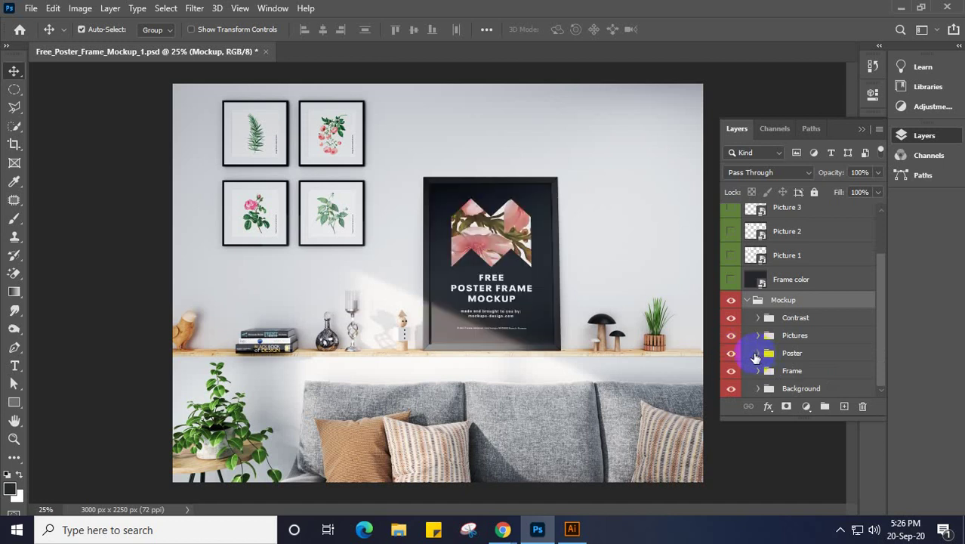
# Expand the Poster subgroup and locate the Poster smart object layer beneath Highlights
pyautogui.click(757, 354)
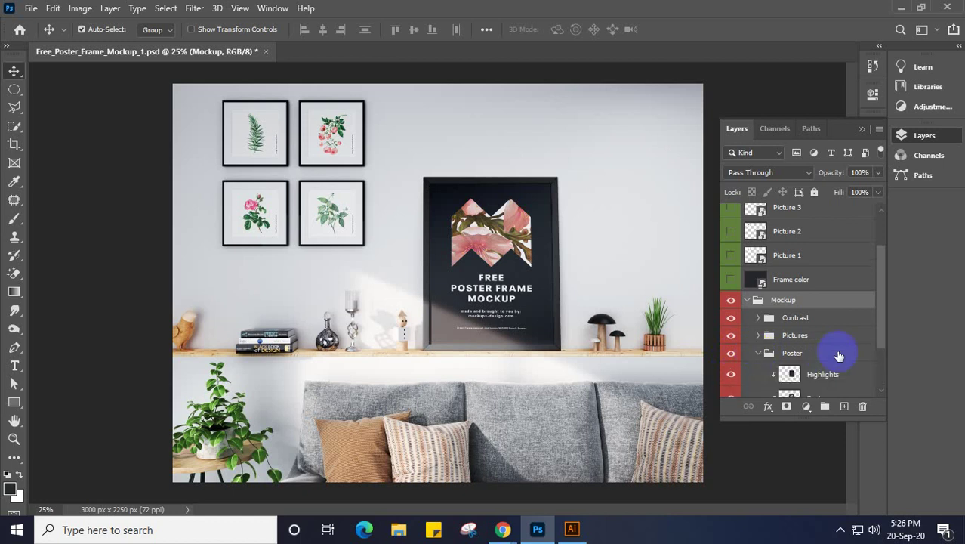
pyautogui.scroll(-3, 838, 355)
pyautogui.click(789, 326)
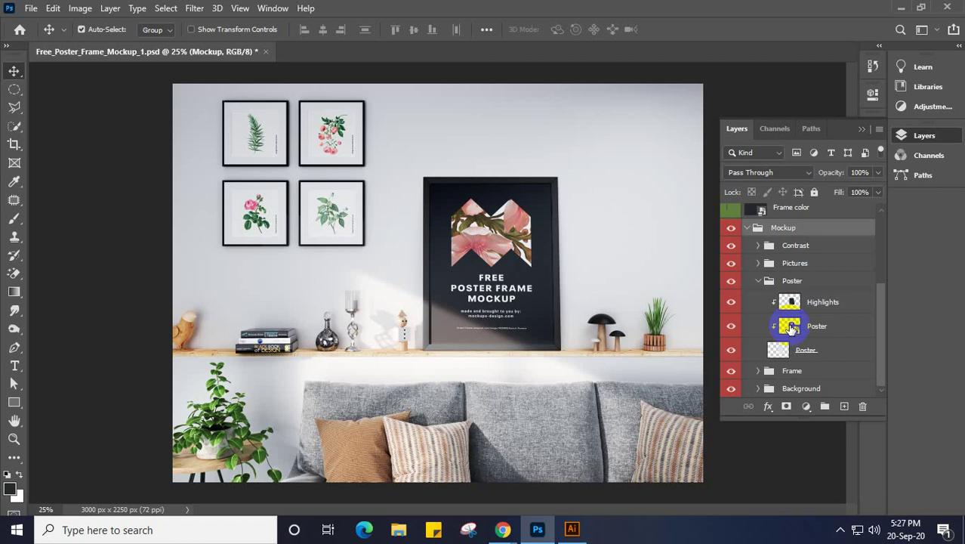
# Switch to Illustrator, copy the mandala group from pattern 1.ai, and return to Photoshop
pyautogui.click(572, 529)
pyautogui.click(459, 275)
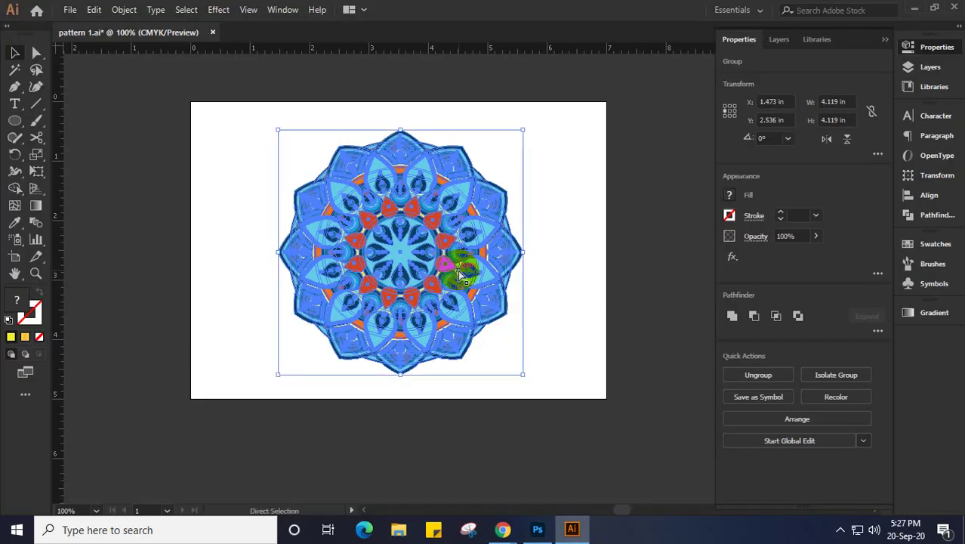
pyautogui.click(537, 530)
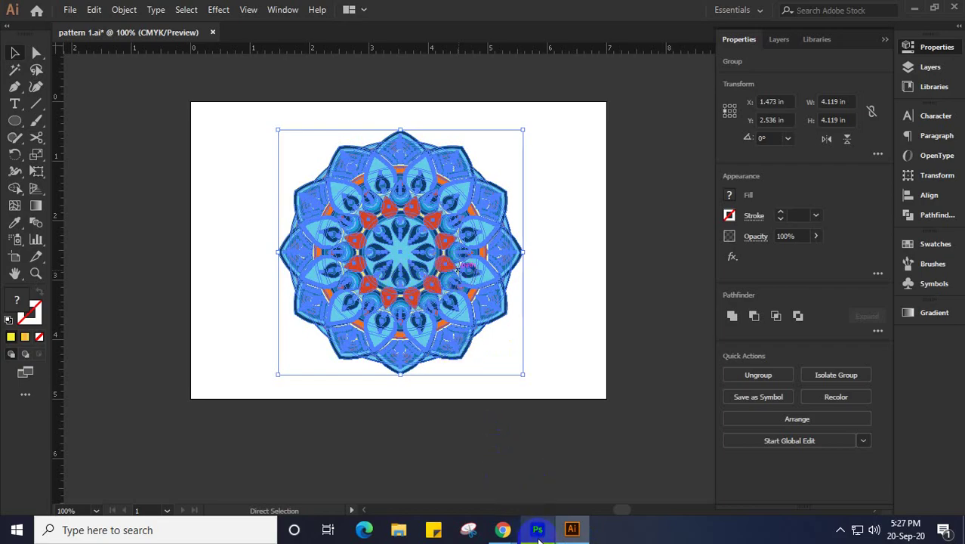
# Open the contents of the Poster smart object layer for editing
pyautogui.doubleClick(789, 325)
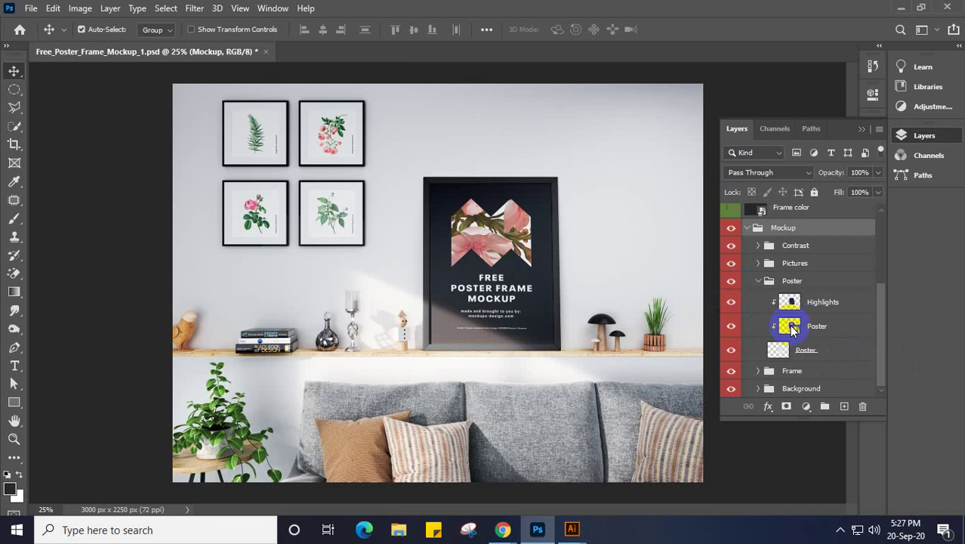
pyautogui.click(789, 325)
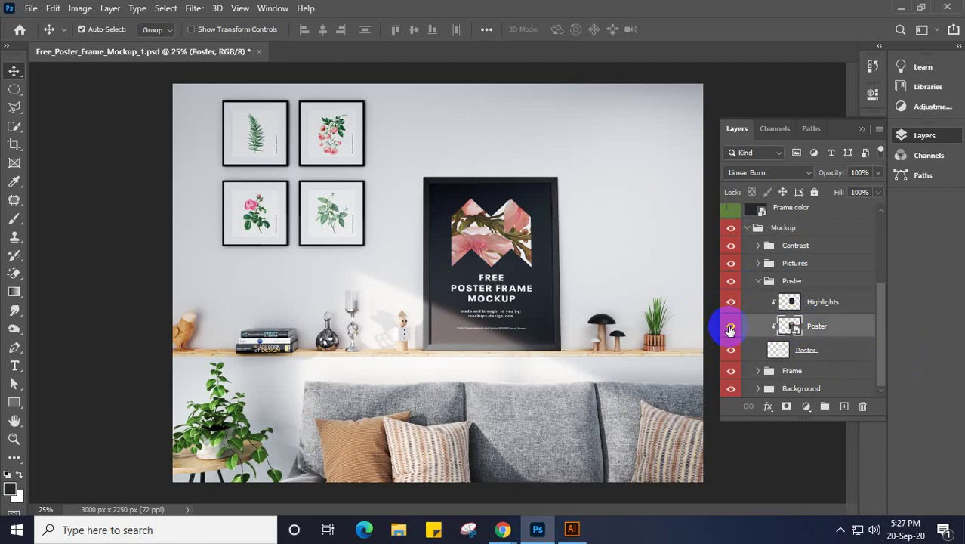
pyautogui.click(789, 326)
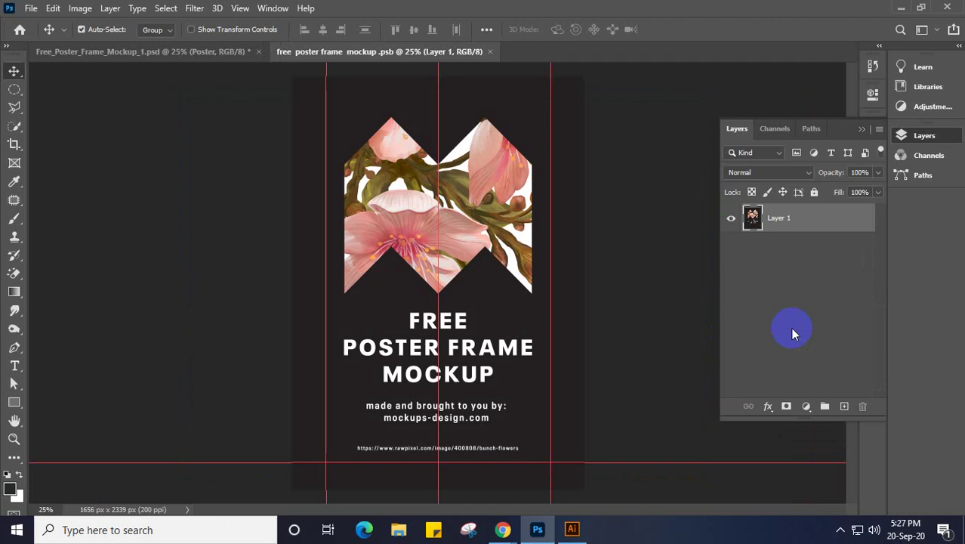
# Paste the copied mandala into the poster document as a Smart Object, with adding to the current library enabled
pyautogui.press('ctrl')
pyautogui.hotkey('ctrl', 'v')
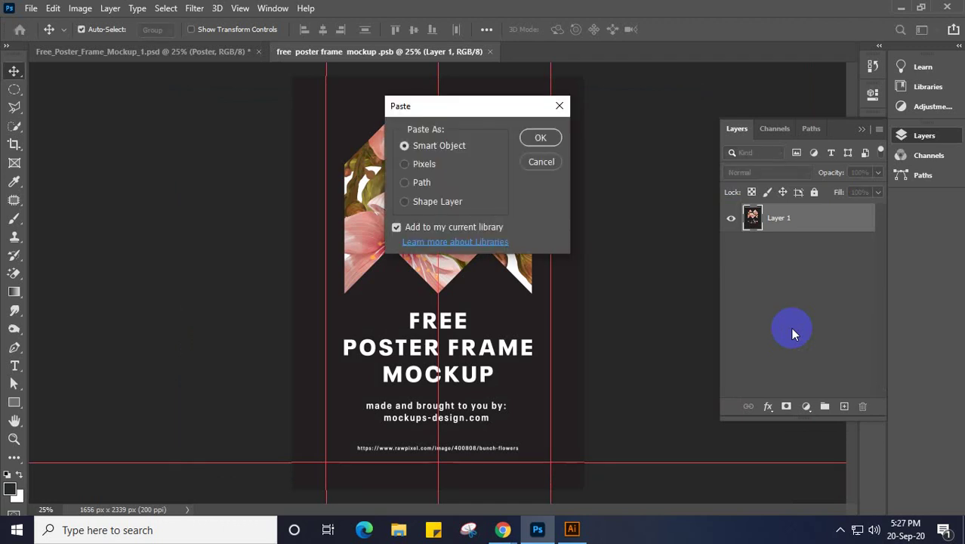
pyautogui.click(539, 141)
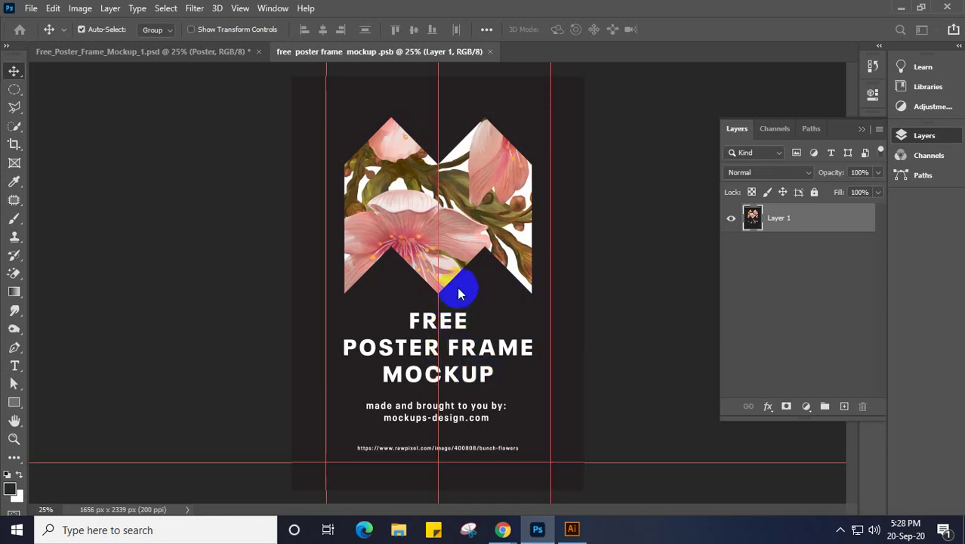
# Scale the pasted mandala proportionally to about 154%, centre it on the poster between the vertical guides, and commit the placement
pyautogui.hotkey('ctrl', 't')
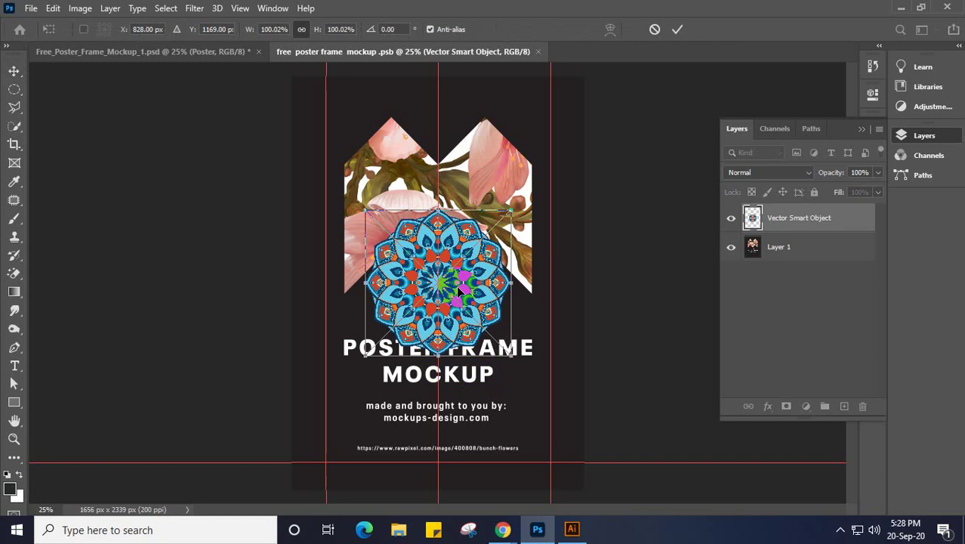
pyautogui.moveTo(461, 289); pyautogui.dragTo(432, 225)
pyautogui.click(491, 293)
pyautogui.moveTo(473, 291); pyautogui.dragTo(534, 368)
pyautogui.moveTo(534, 367); pyautogui.dragTo(539, 380)
pyautogui.moveTo(502, 259); pyautogui.dragTo(502, 293)
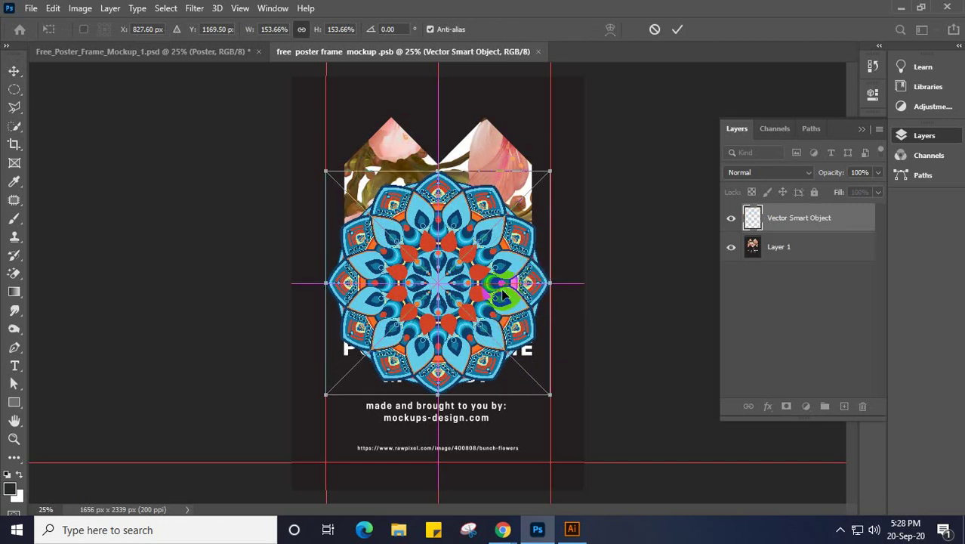
pyautogui.click(678, 30)
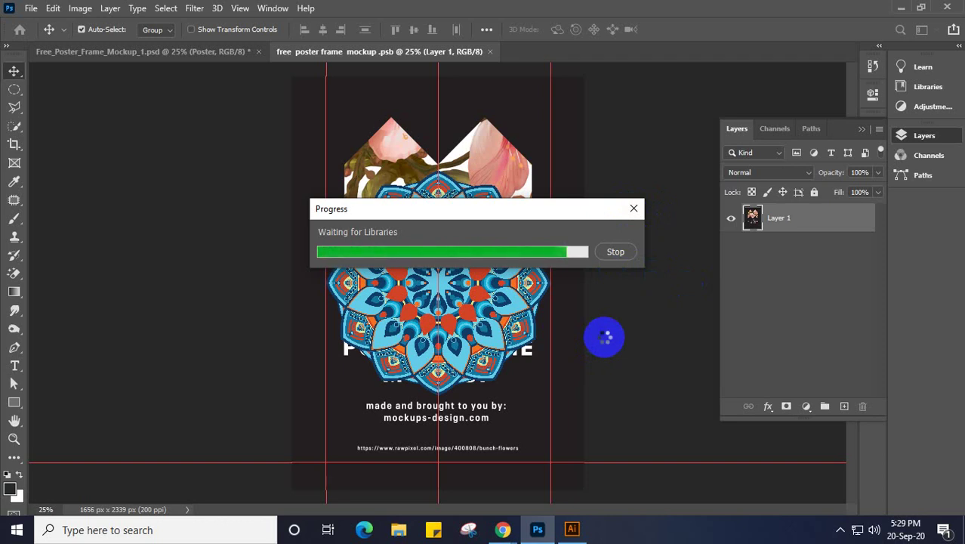
# Dismiss the progress dialog that is waiting for Libraries
pyautogui.click(631, 210)
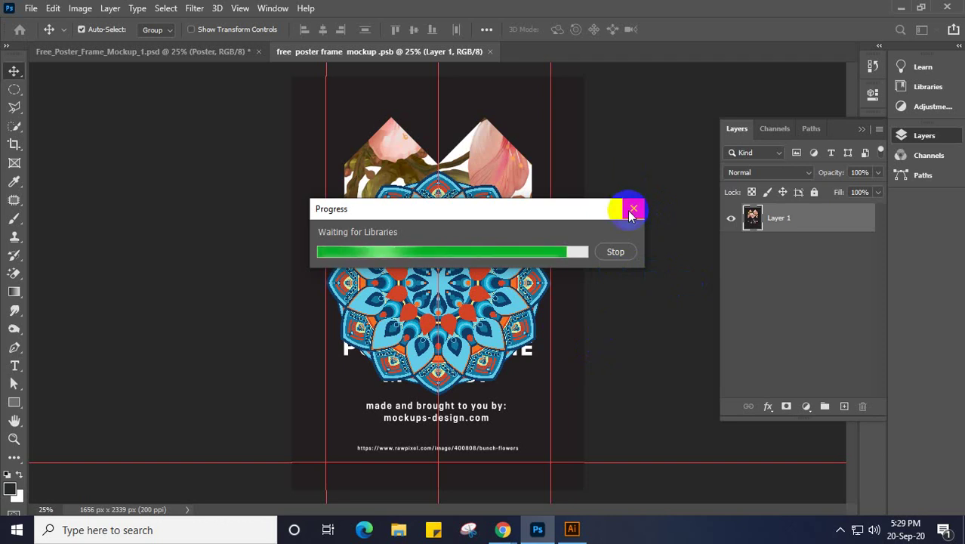
pyautogui.click(632, 211)
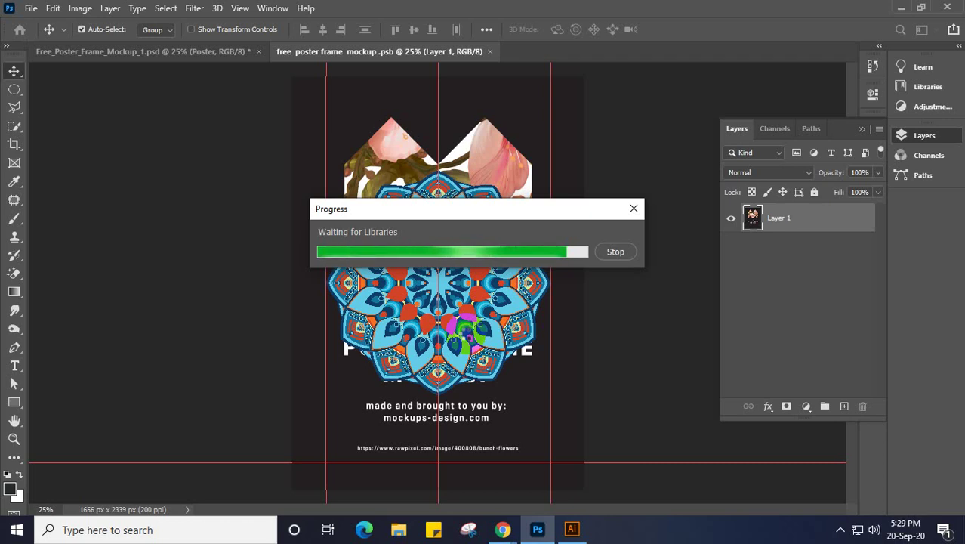
pyautogui.click(632, 209)
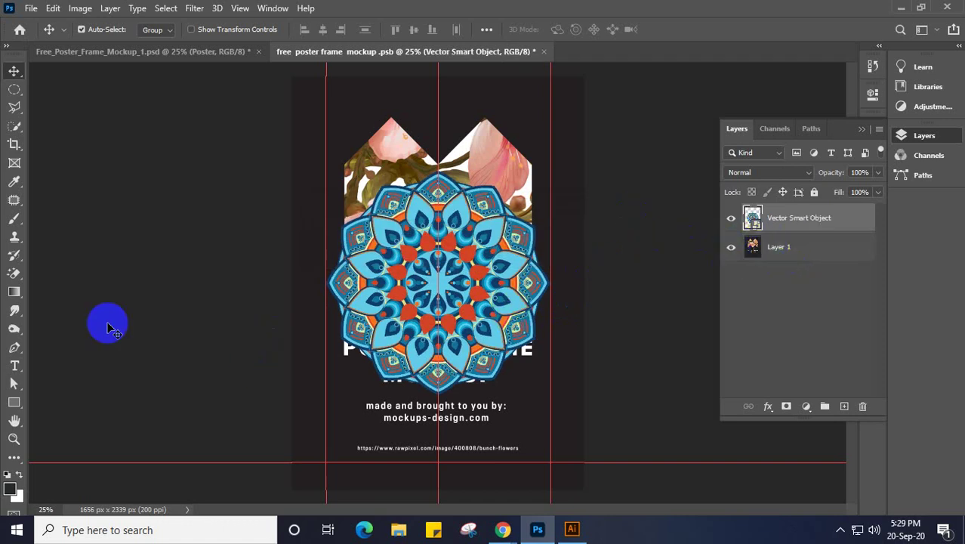
# Add a new layer and draw a rectangle shape about 1644 × 2340 px covering the whole poster
pyautogui.click(844, 406)
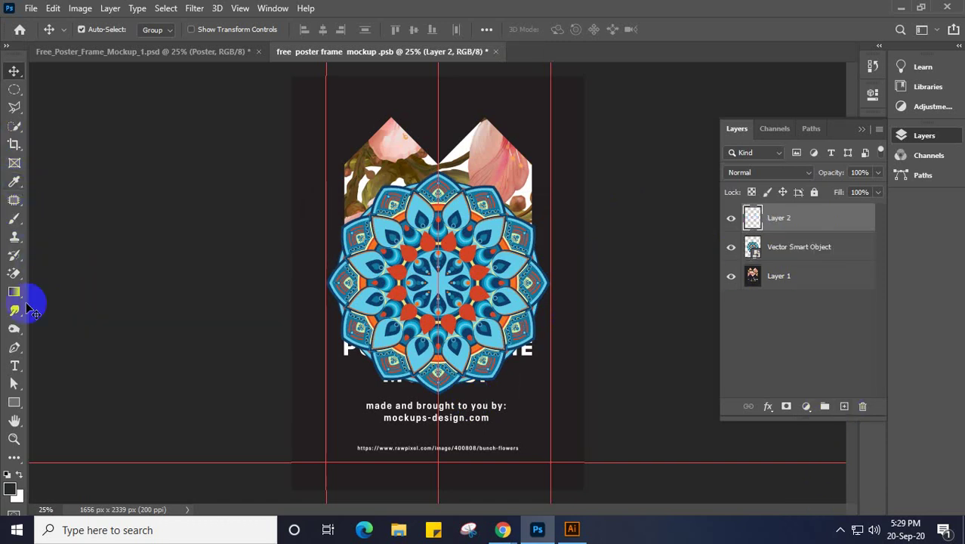
pyautogui.click(15, 404)
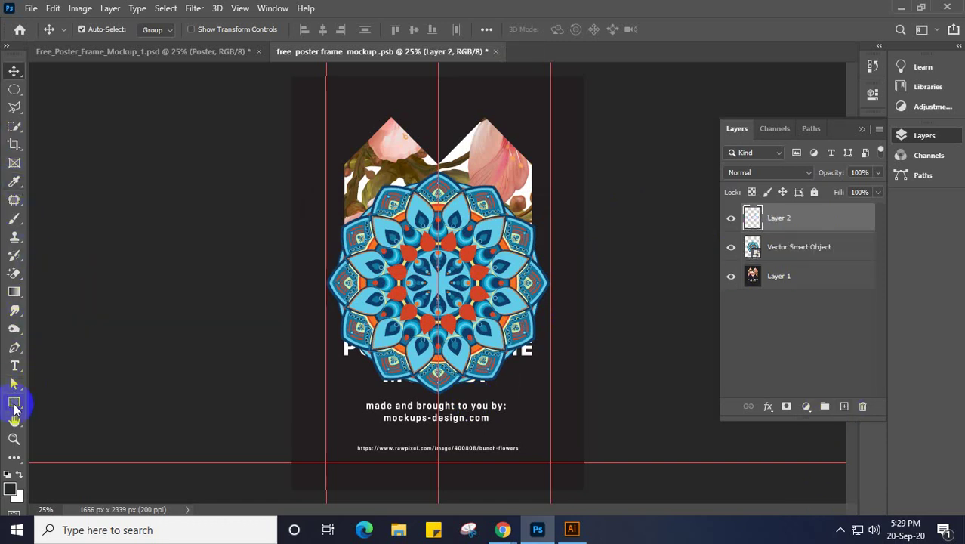
pyautogui.click(349, 102)
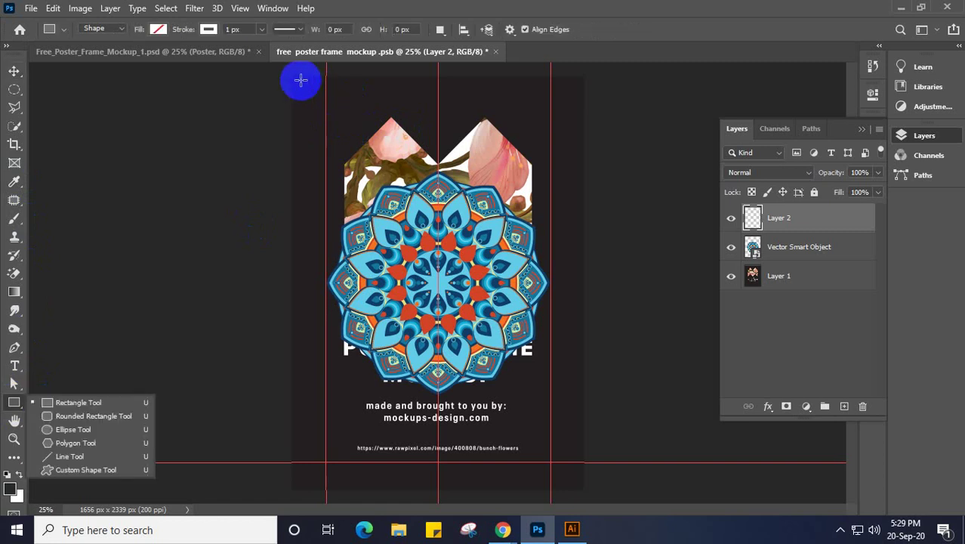
pyautogui.moveTo(291, 74); pyautogui.dragTo(580, 487)
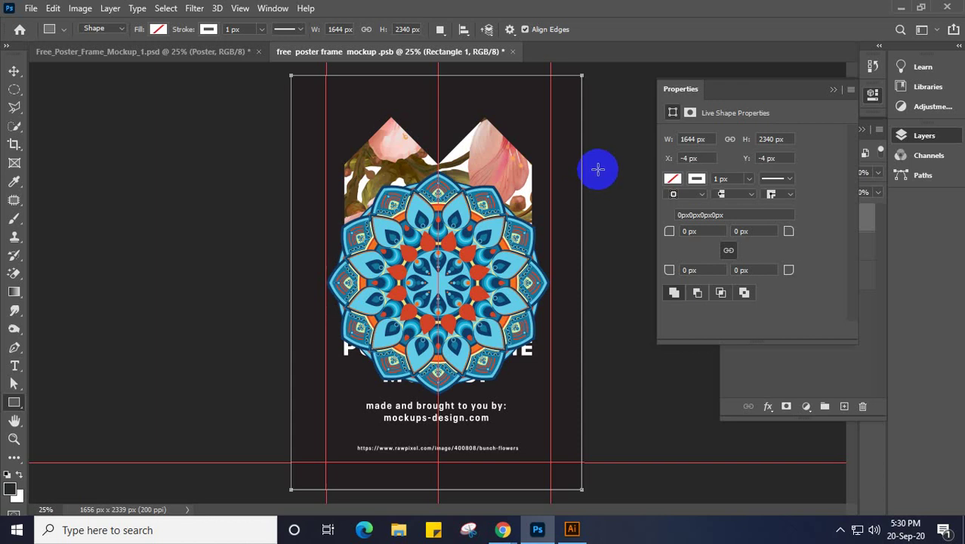
pyautogui.click(743, 293)
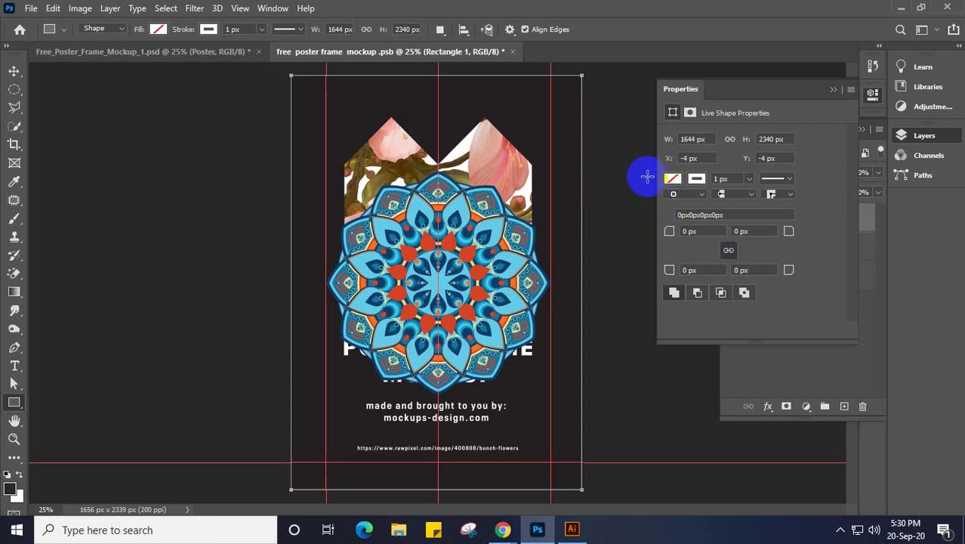
pyautogui.click(696, 180)
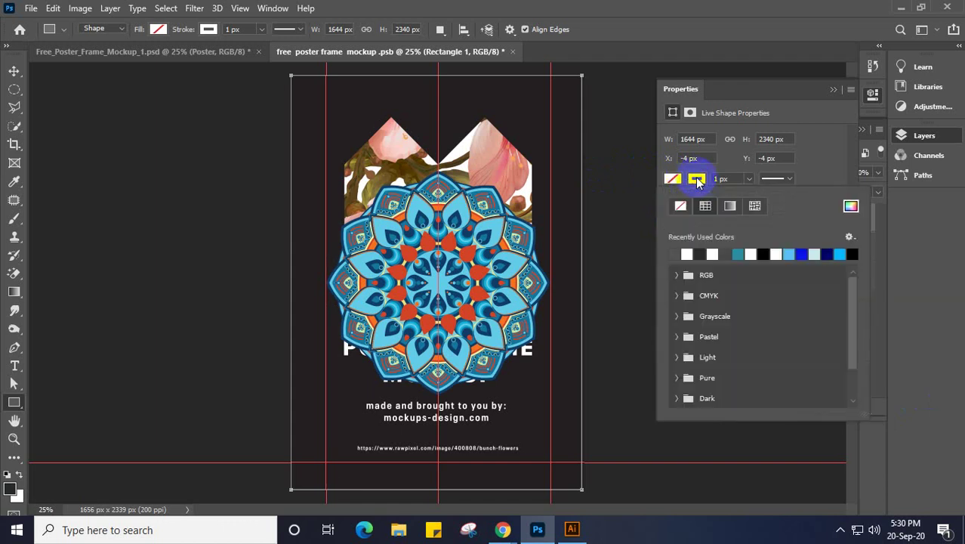
pyautogui.click(695, 203)
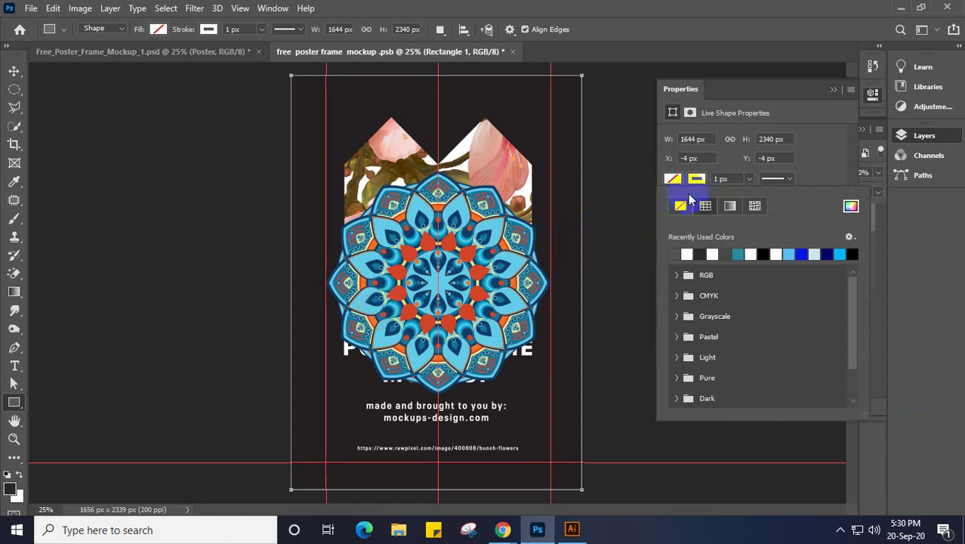
pyautogui.click(696, 179)
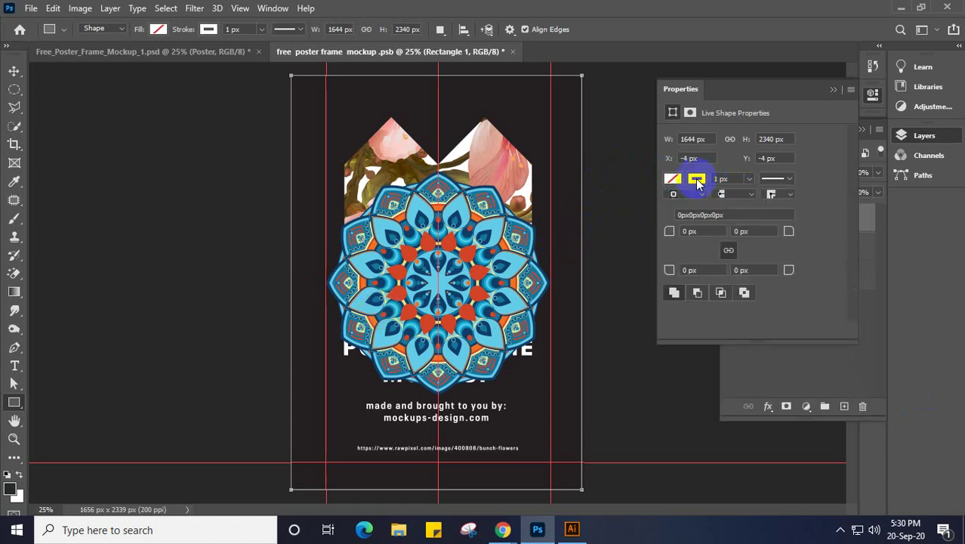
pyautogui.click(697, 180)
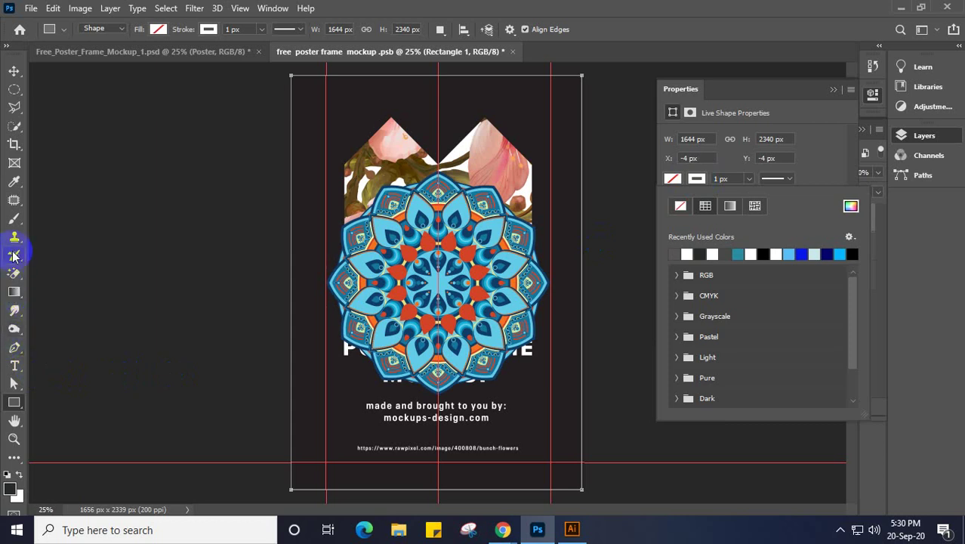
# Sample the poster's dark background with the Eyedropper and confirm 231f20 as the foreground colour
pyautogui.click(14, 185)
pyautogui.click(14, 185)
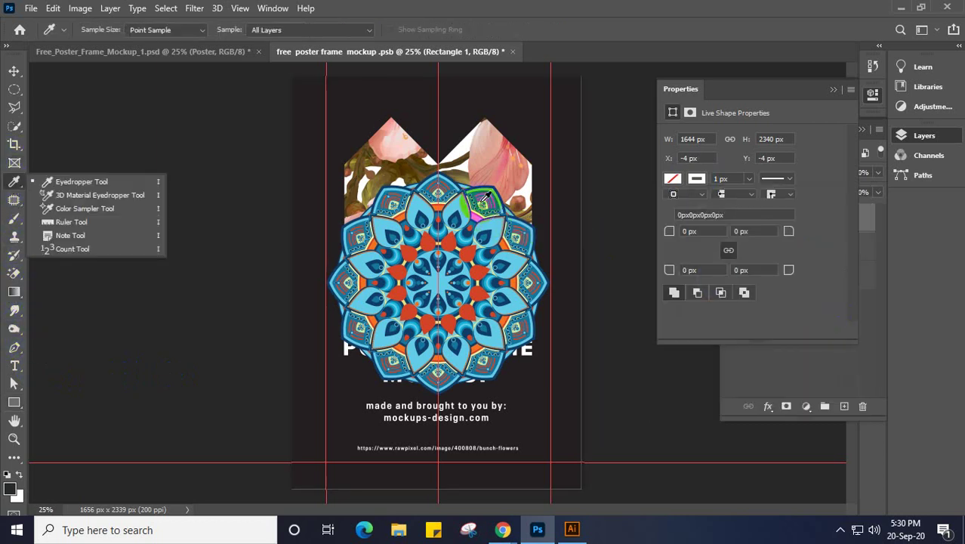
pyautogui.click(366, 90)
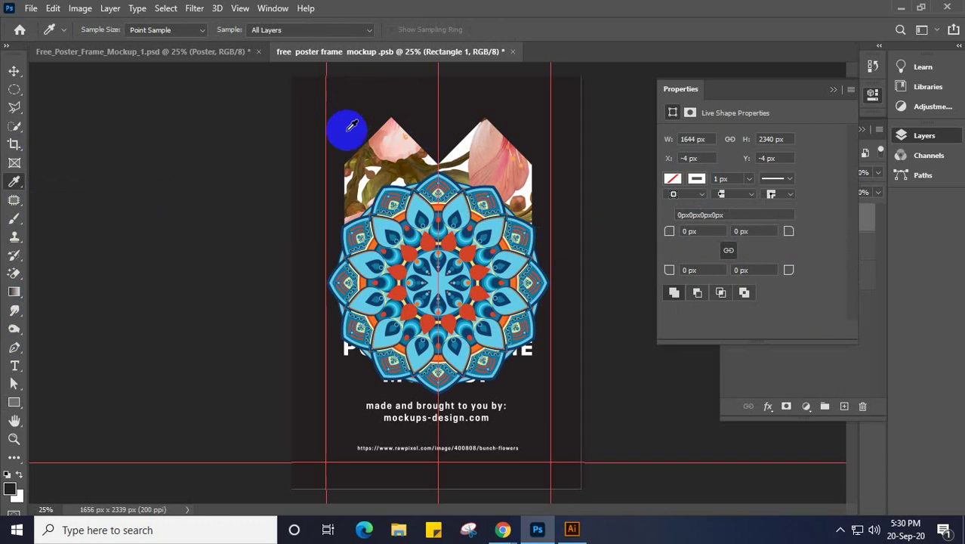
pyautogui.press('v')
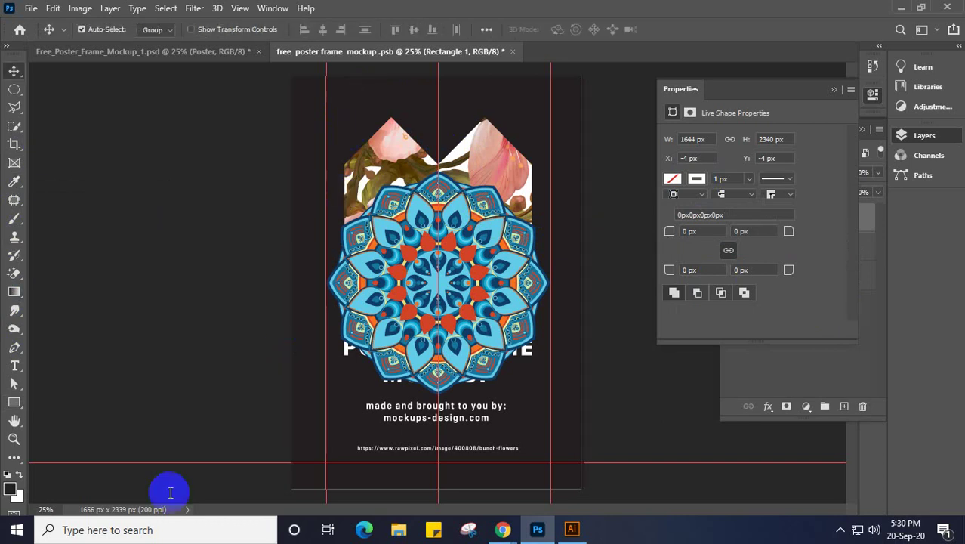
pyautogui.click(10, 492)
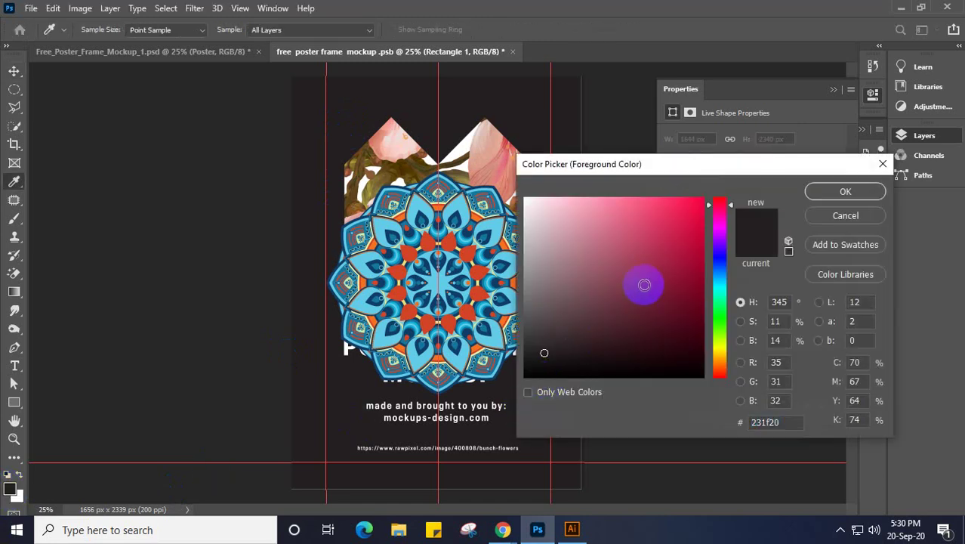
pyautogui.click(844, 191)
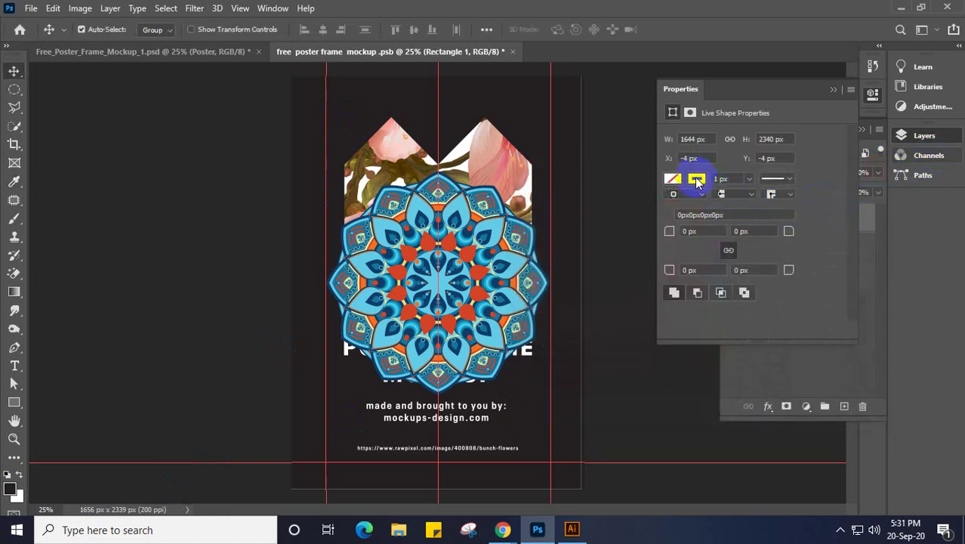
# Open the rectangle's stroke colour in the colour picker and try a near-black shade, 171415
pyautogui.click(696, 180)
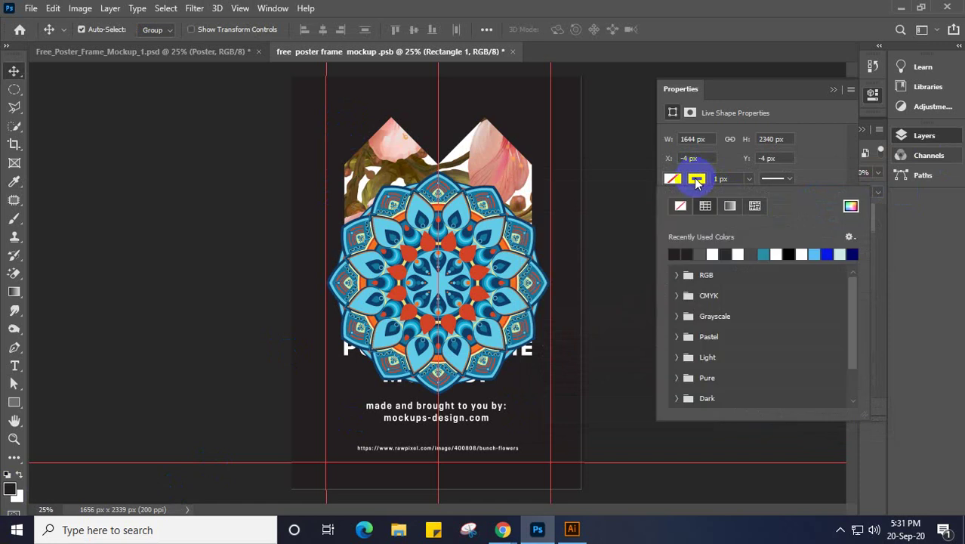
pyautogui.click(696, 180)
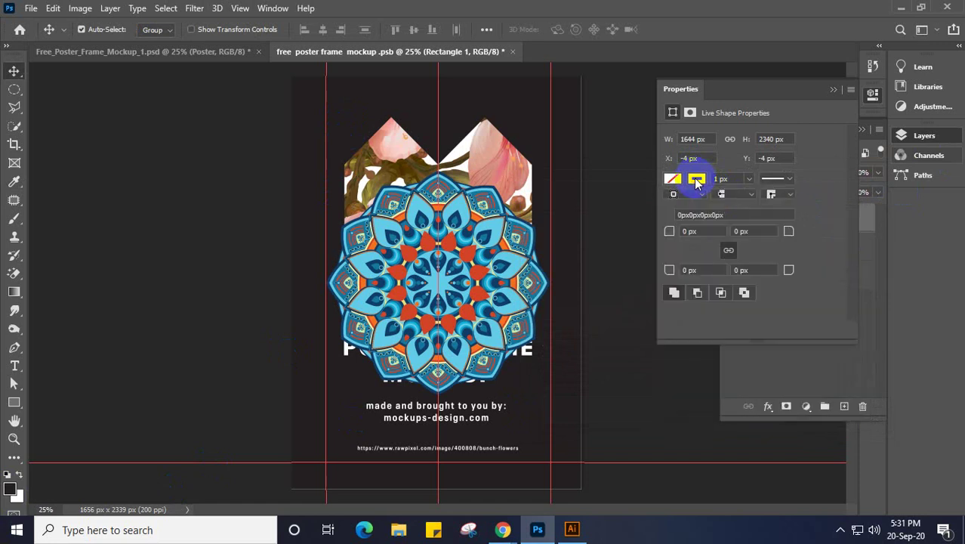
pyautogui.click(696, 180)
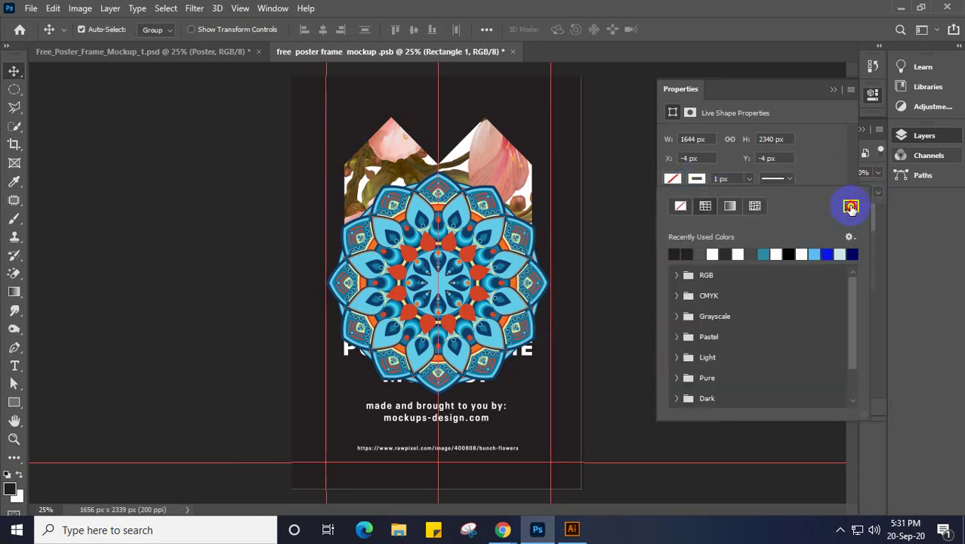
pyautogui.click(851, 207)
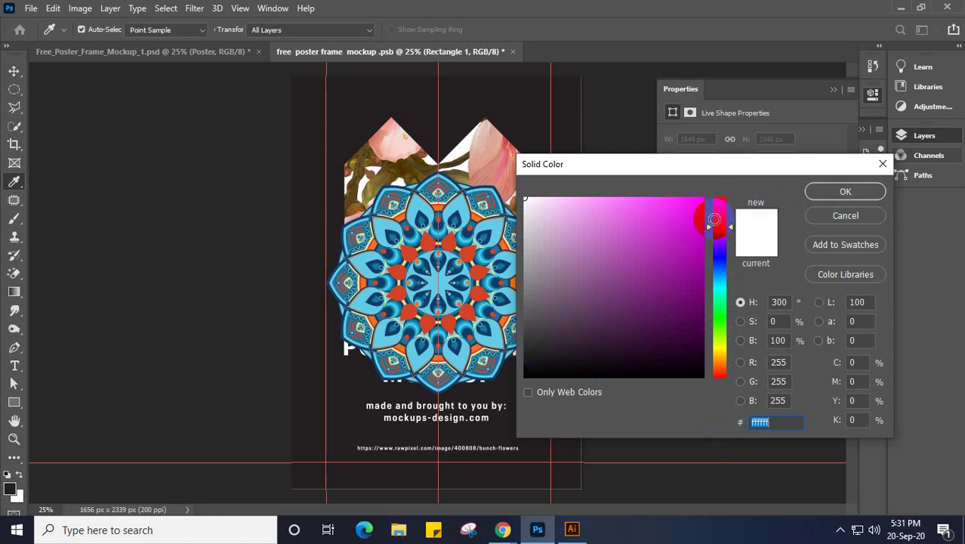
pyautogui.click(676, 242)
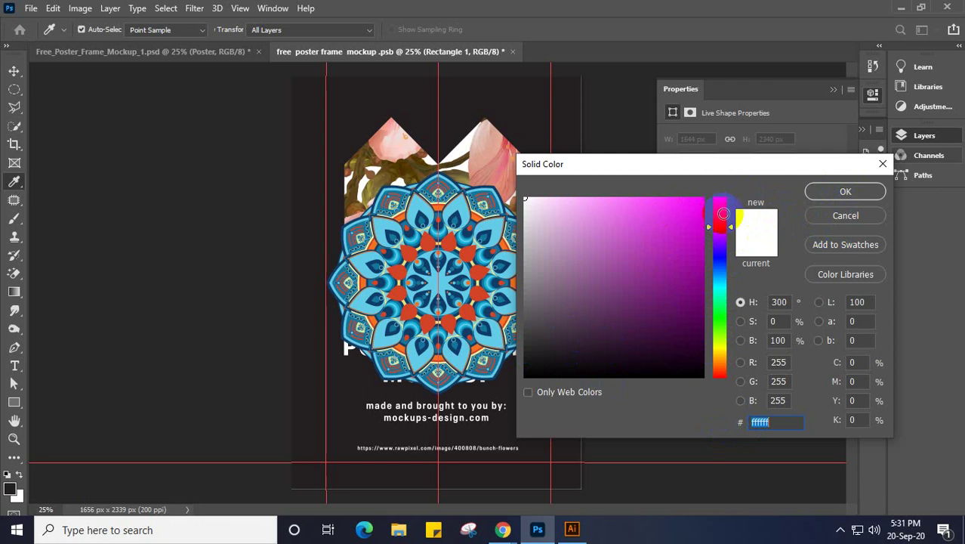
pyautogui.click(717, 213)
pyautogui.click(471, 208)
pyautogui.click(717, 211)
pyautogui.click(718, 214)
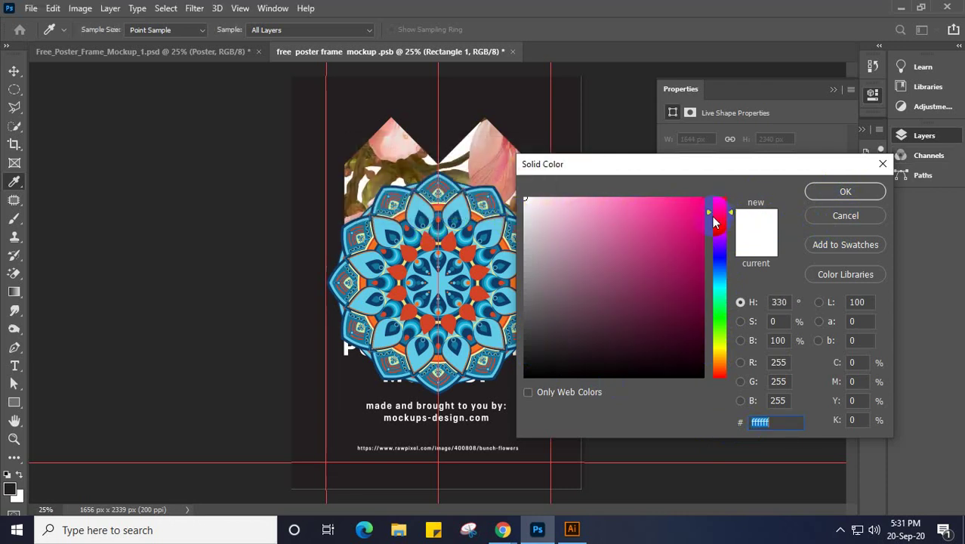
pyautogui.moveTo(723, 213); pyautogui.dragTo(722, 204)
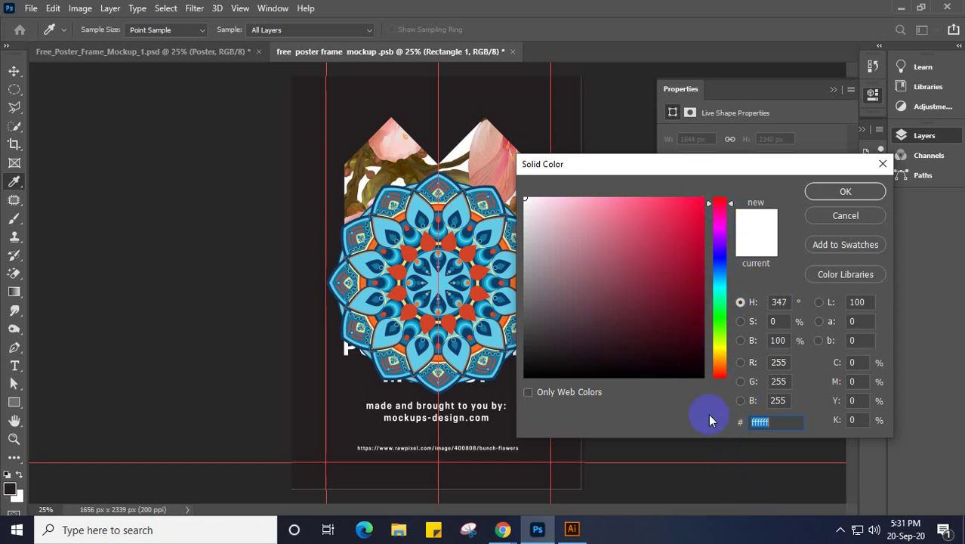
pyautogui.click(551, 362)
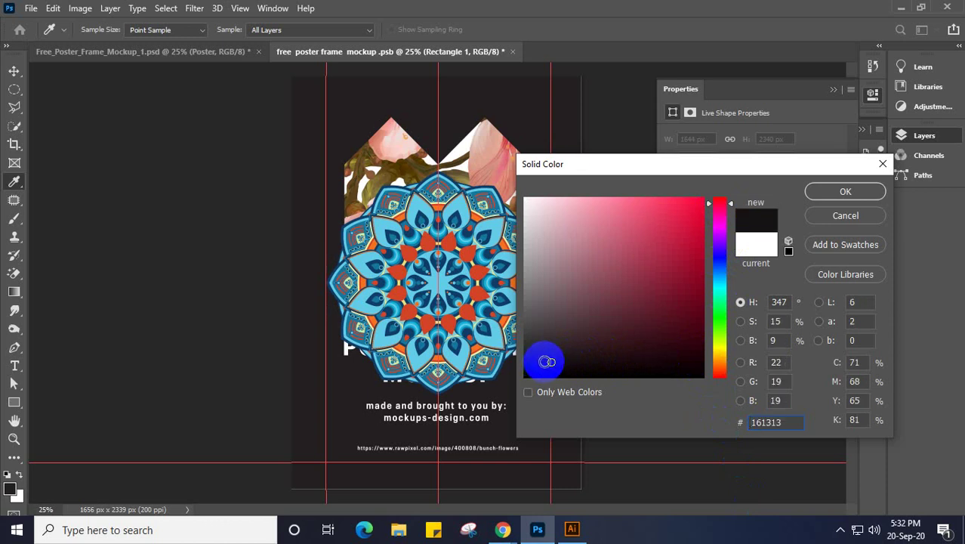
pyautogui.click(544, 360)
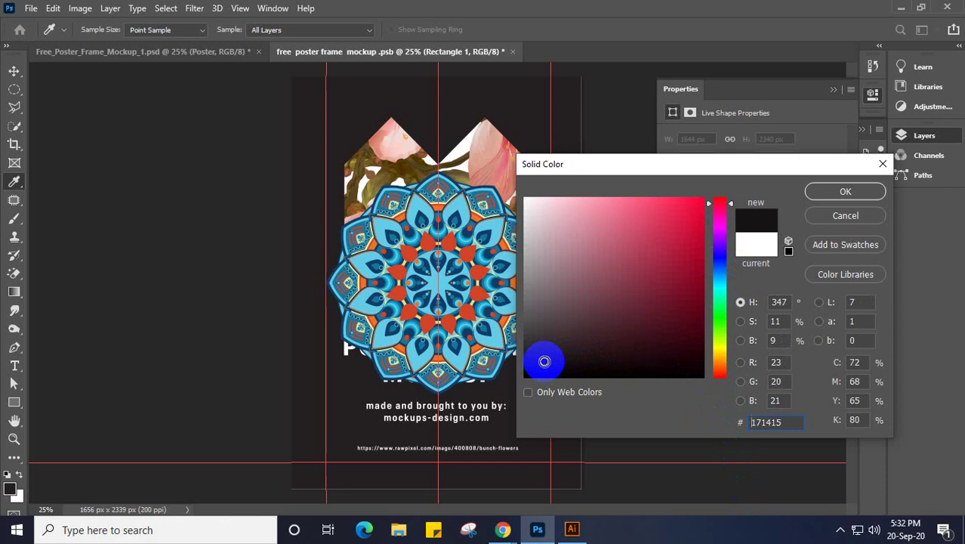
# Choose white as the rectangle's stroke colour, confirm it and collapse the shape properties
pyautogui.moveTo(536, 245); pyautogui.dragTo(524, 198)
pyautogui.click(838, 193)
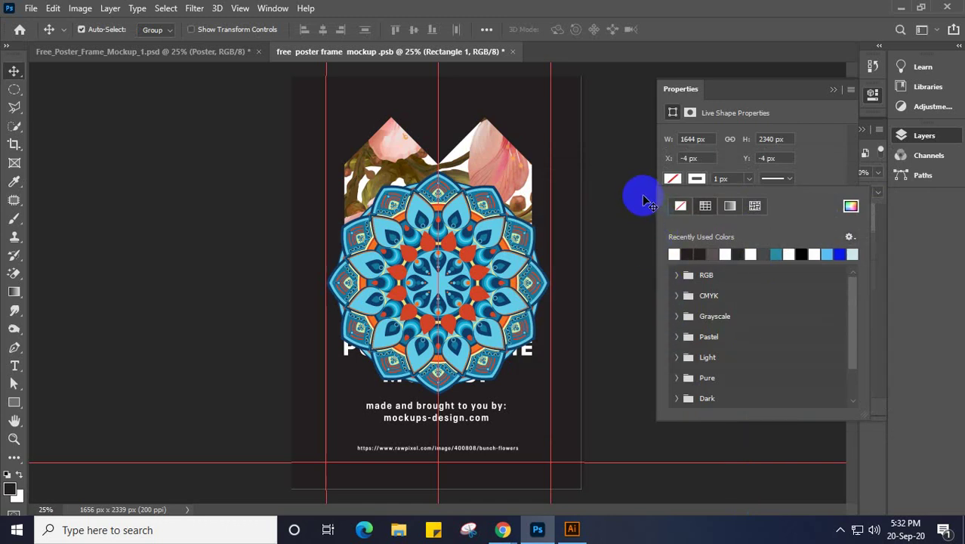
pyautogui.click(832, 95)
pyautogui.click(831, 91)
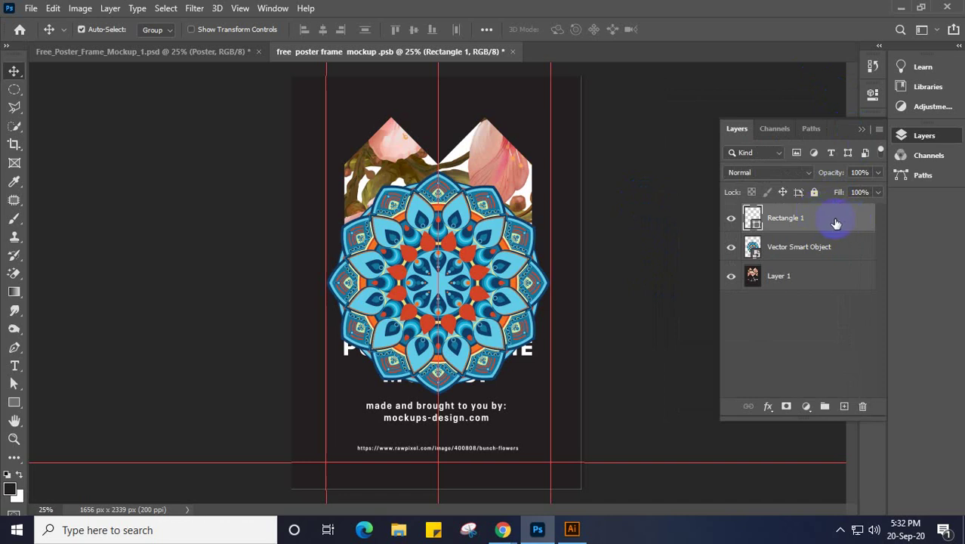
# Fill the Rectangle 1 shape with white and move its layer beneath the mandala's Vector Smart Object layer
pyautogui.click(15, 404)
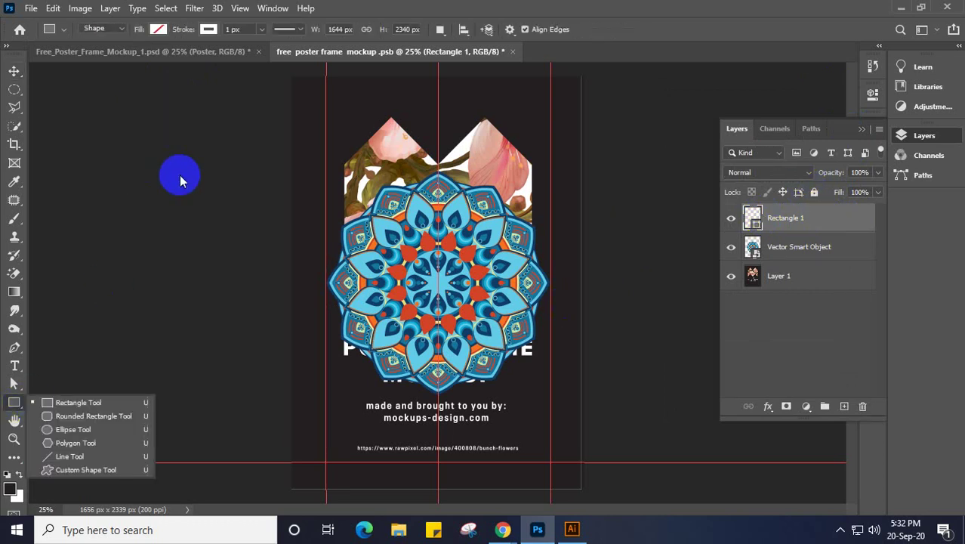
pyautogui.click(157, 31)
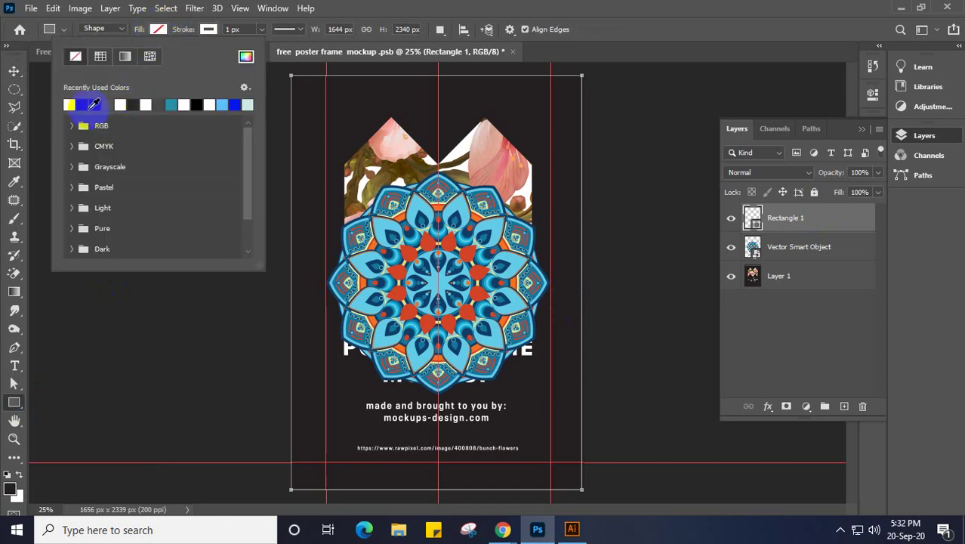
pyautogui.click(74, 104)
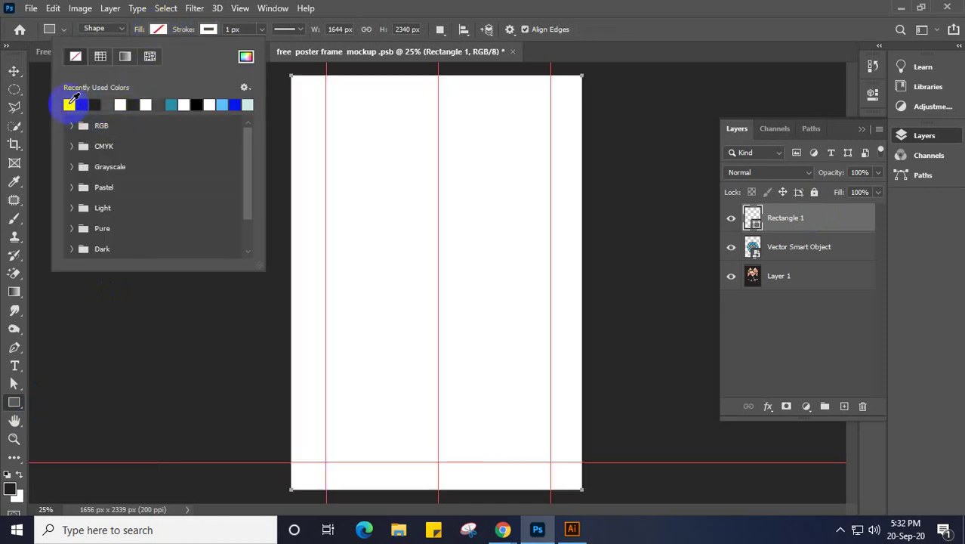
pyautogui.press('Return')
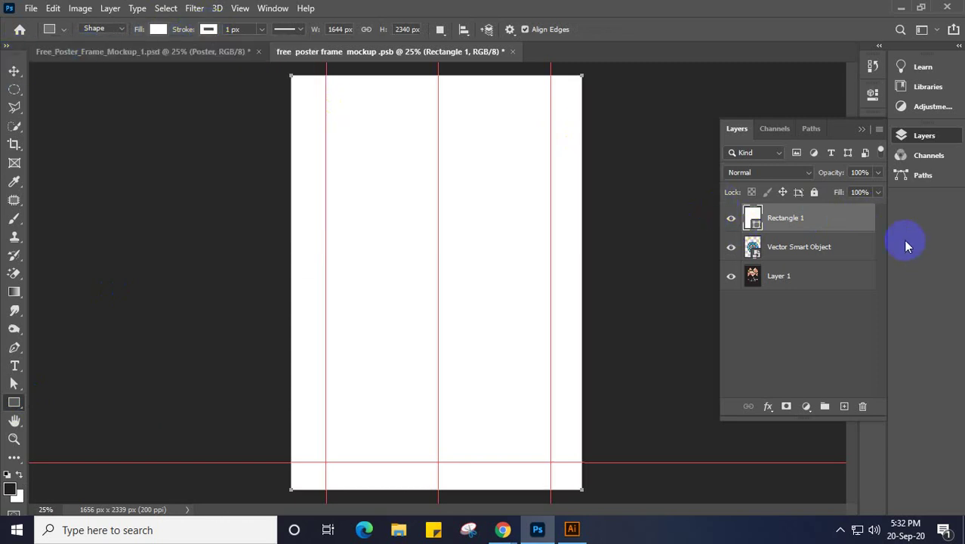
pyautogui.press('v')
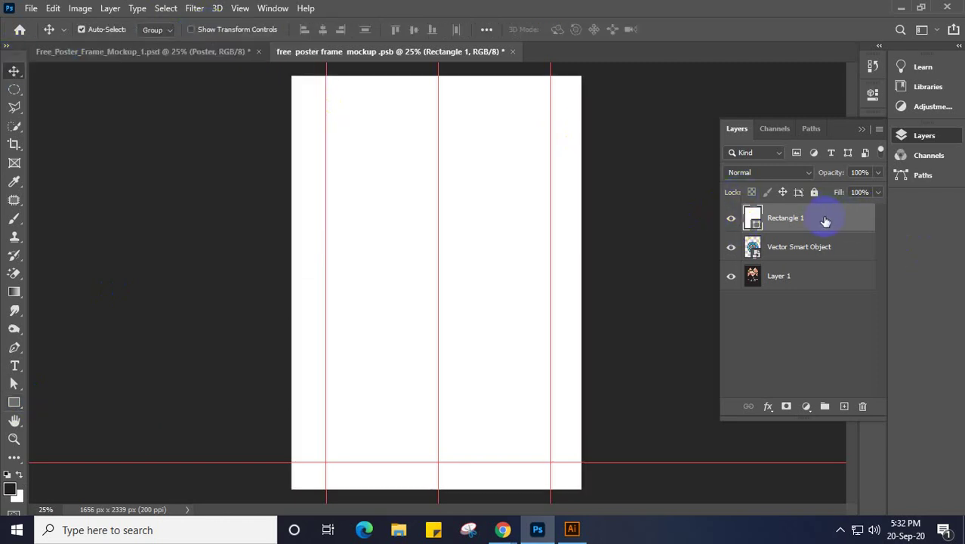
pyautogui.moveTo(819, 216); pyautogui.dragTo(814, 261)
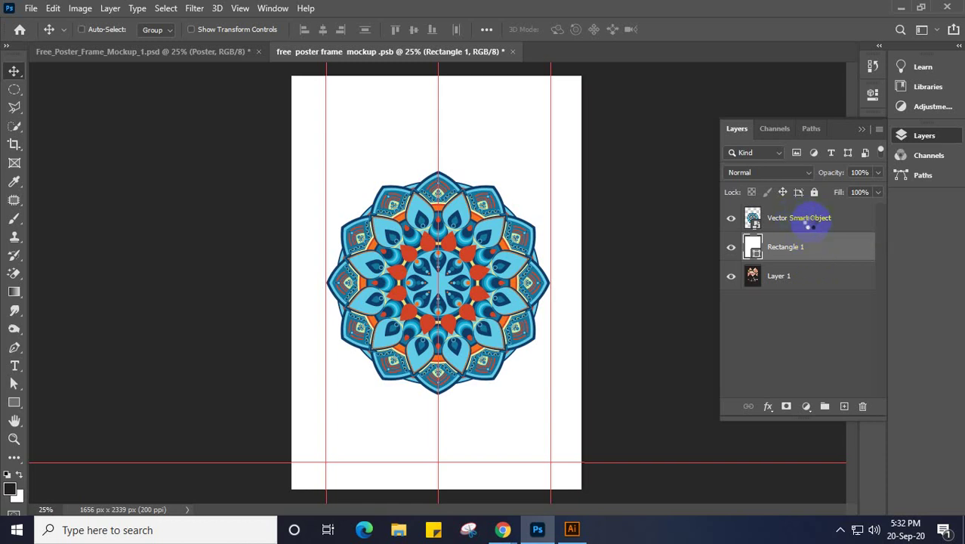
# Save the poster smart object, return to Free_Poster_Frame_Mockup_1.psd and close the smart object's document
pyautogui.hotkey('ctrl', 's')
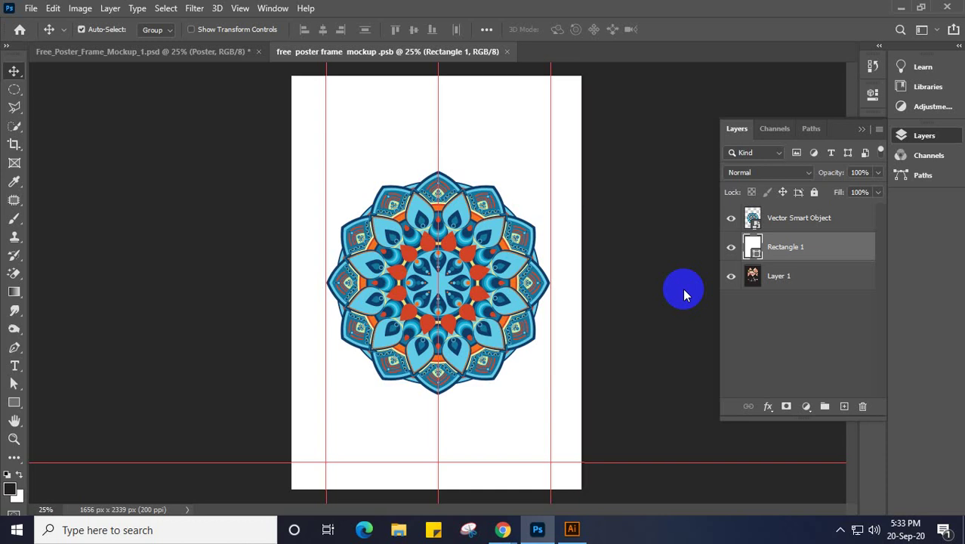
pyautogui.click(168, 57)
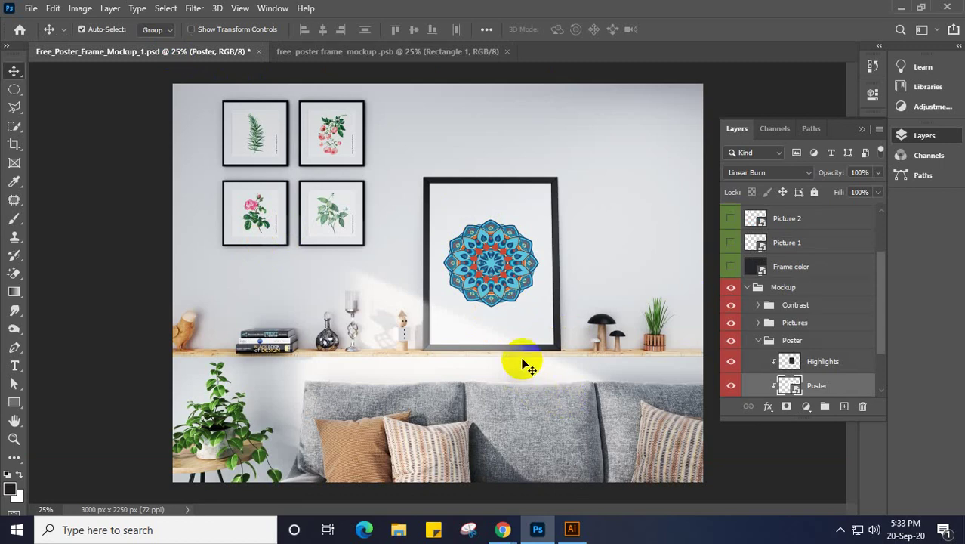
pyautogui.click(507, 52)
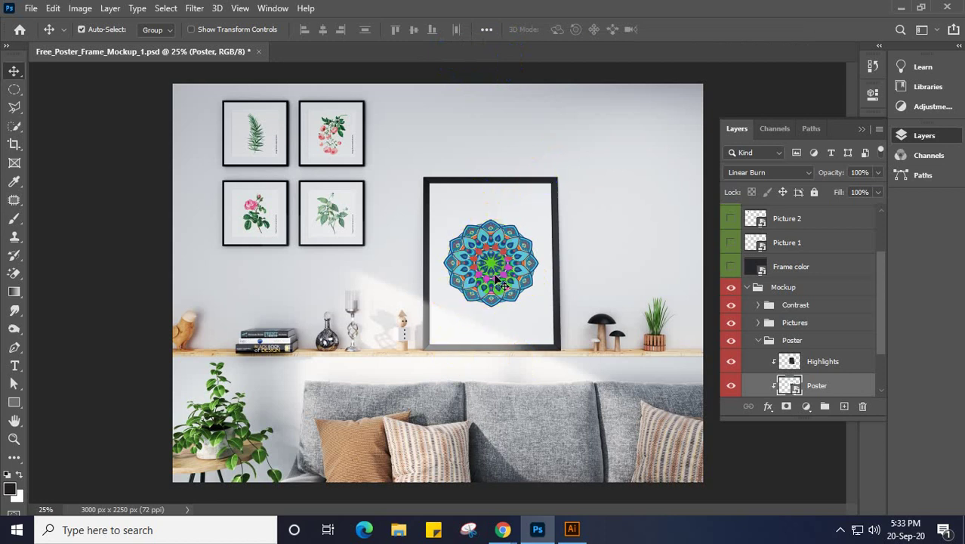
# Switch to Illustrator, deselect the mandala and save the pattern 1.ai document
pyautogui.click(572, 529)
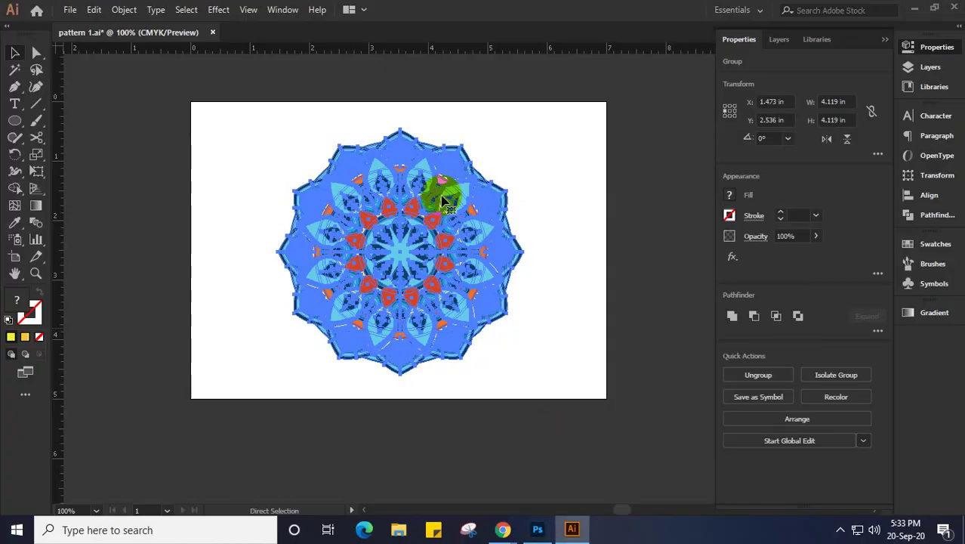
pyautogui.click(565, 232)
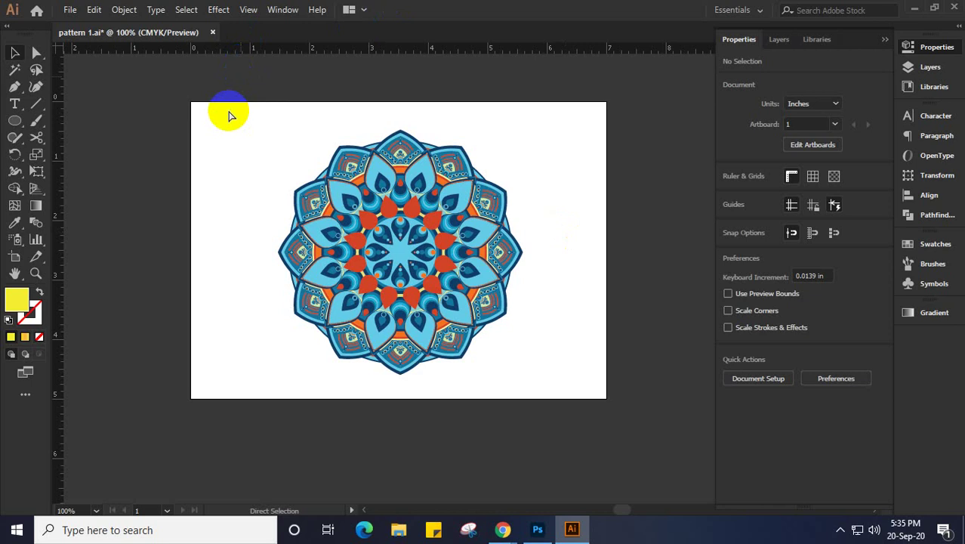
pyautogui.hotkey('ctrl', 's')
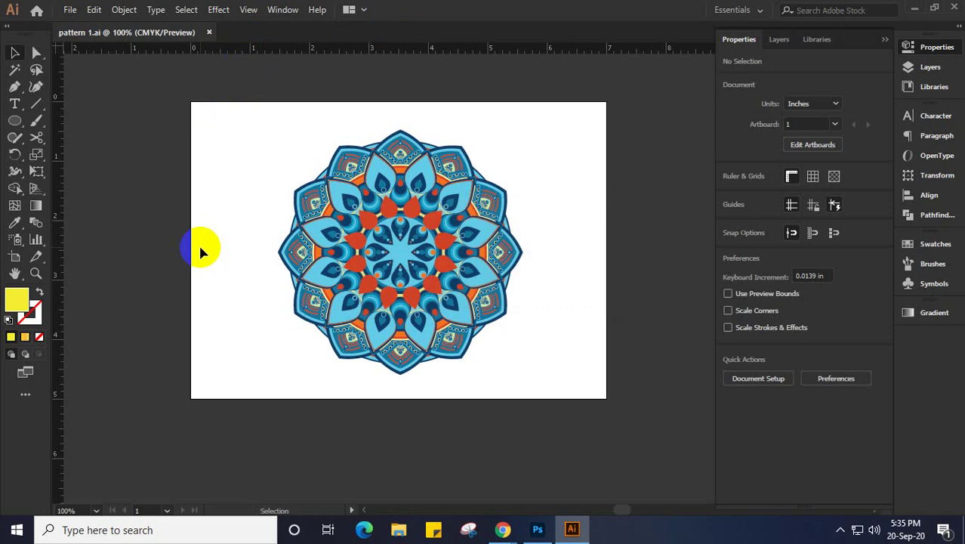
# Draw a yellow circle about 1.46 in across on the empty canvas beside the mandala artboard
pyautogui.moveTo(599, 289); pyautogui.dragTo(134, 293)
pyautogui.moveTo(468, 307); pyautogui.dragTo(280, 310)
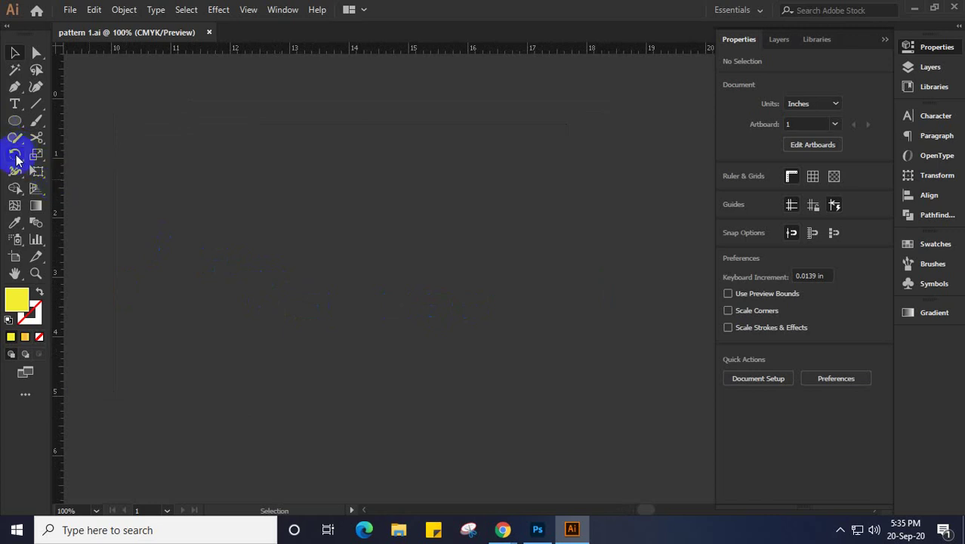
pyautogui.click(13, 123)
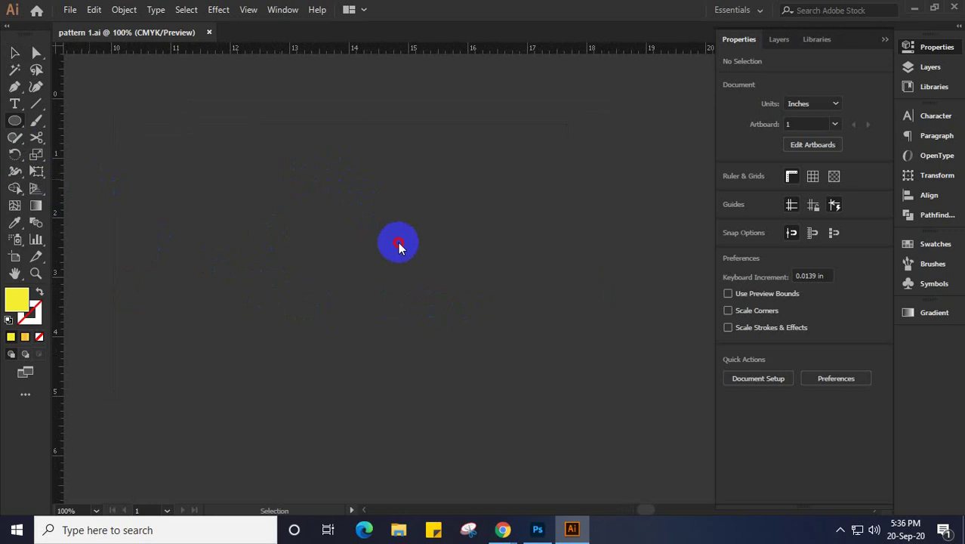
pyautogui.moveTo(397, 243); pyautogui.dragTo(412, 253)
pyautogui.click(12, 56)
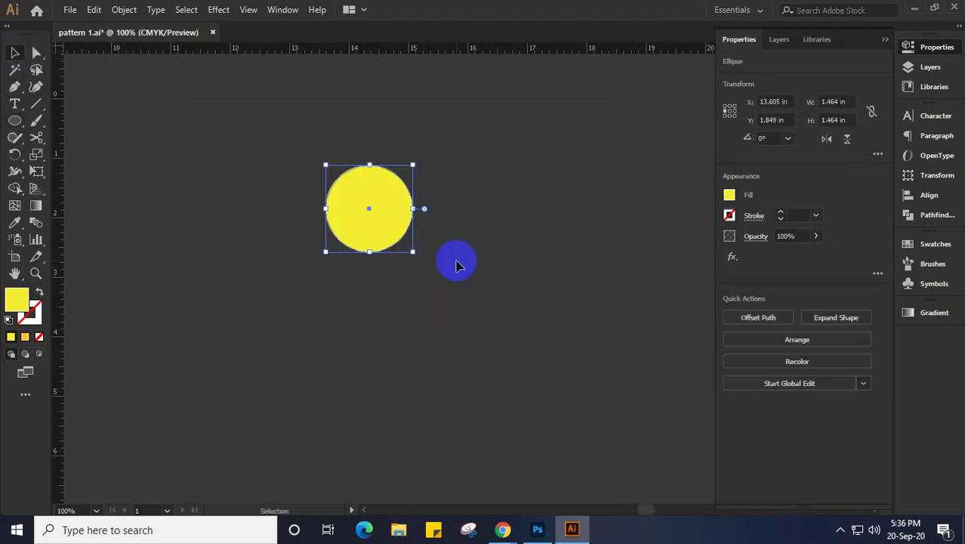
# Make a copy of the yellow circle rotated 30° about its bottom anchor point
pyautogui.scroll(3, 411, 231)
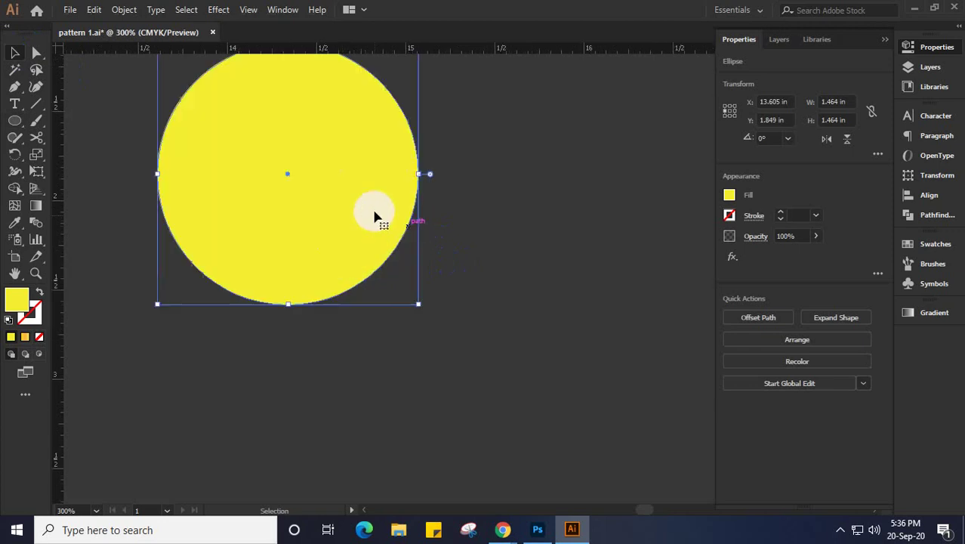
pyautogui.moveTo(376, 248)
pyautogui.mouseDown()
pyautogui.moveTo(389, 252)
pyautogui.moveTo(383, 260)
pyautogui.mouseUp()
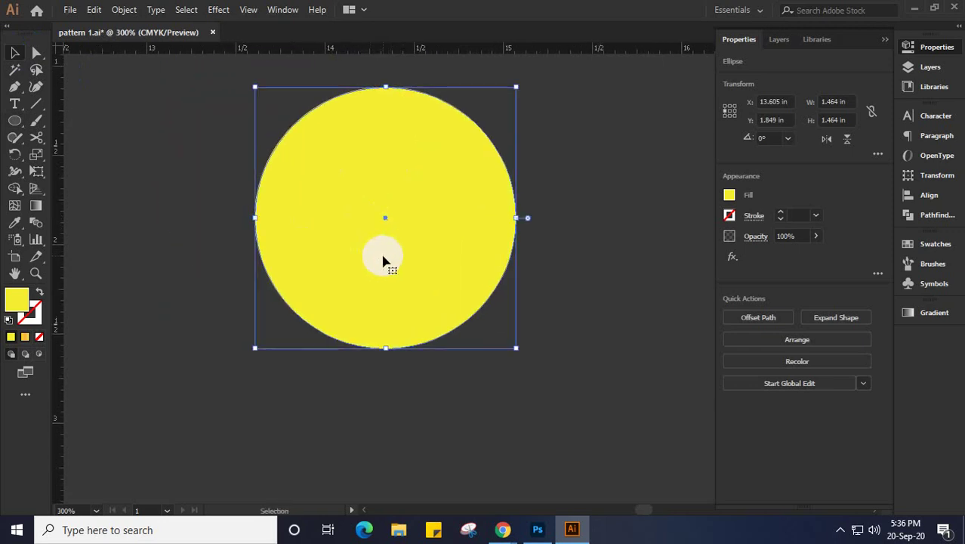
pyautogui.click(12, 155)
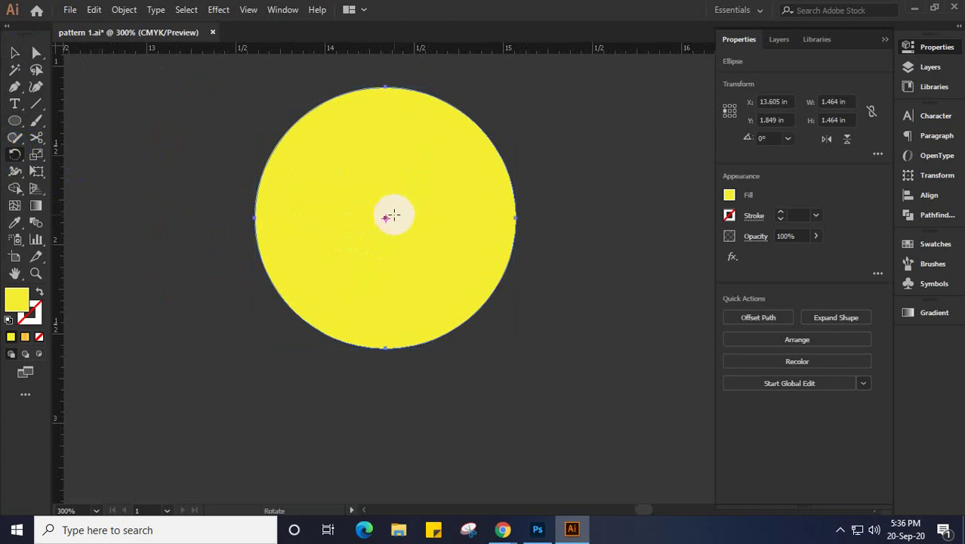
pyautogui.moveTo(385, 216); pyautogui.dragTo(387, 347)
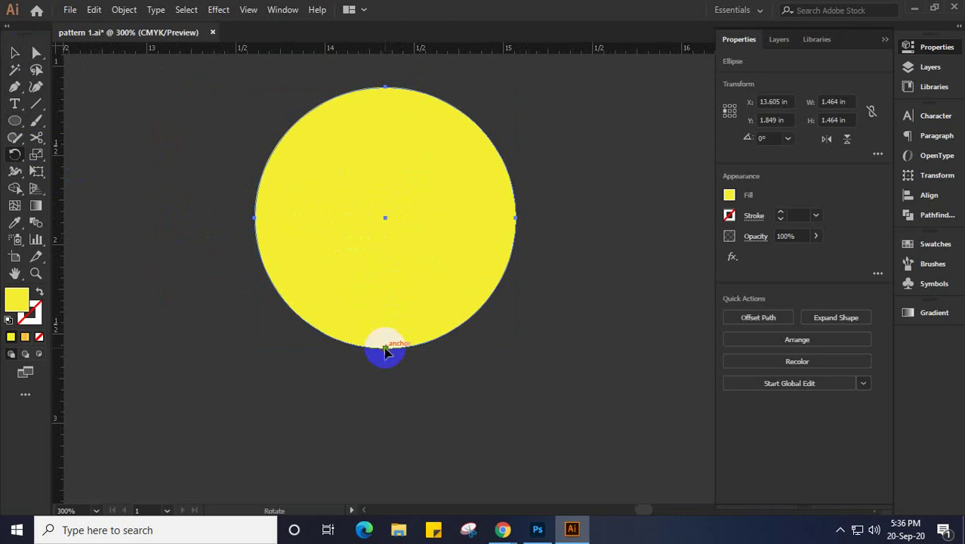
pyautogui.keyDown('alt'); pyautogui.click(385, 347); pyautogui.keyUp('alt')
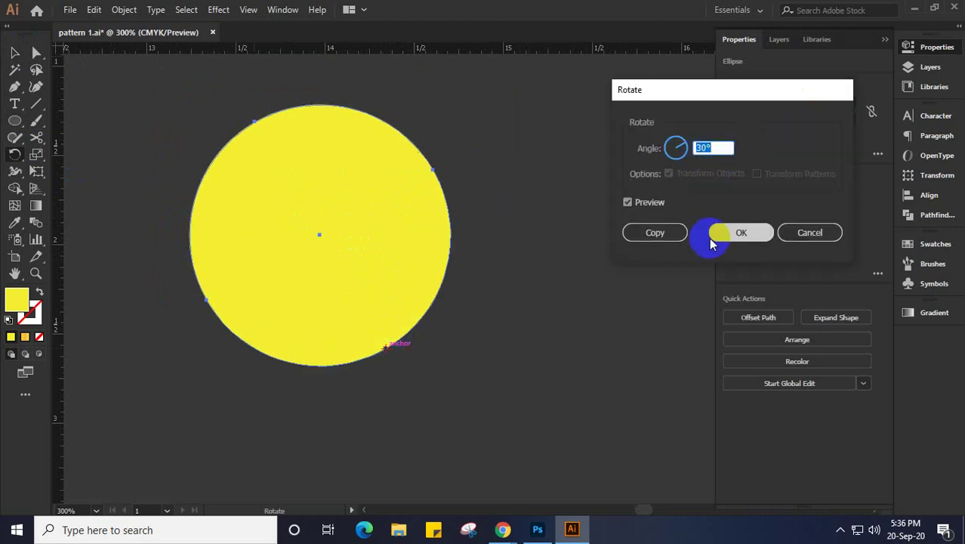
pyautogui.click(670, 234)
# Repeat the 30° rotated copy until the yellow circles complete a full turn around the shared anchor point
pyautogui.press('v')
pyautogui.hotkey('ctrl', 'd')
pyautogui.hotkey('ctrl', 'd')
pyautogui.hotkey('ctrl', 'd')
pyautogui.hotkey('ctrl', 'd')
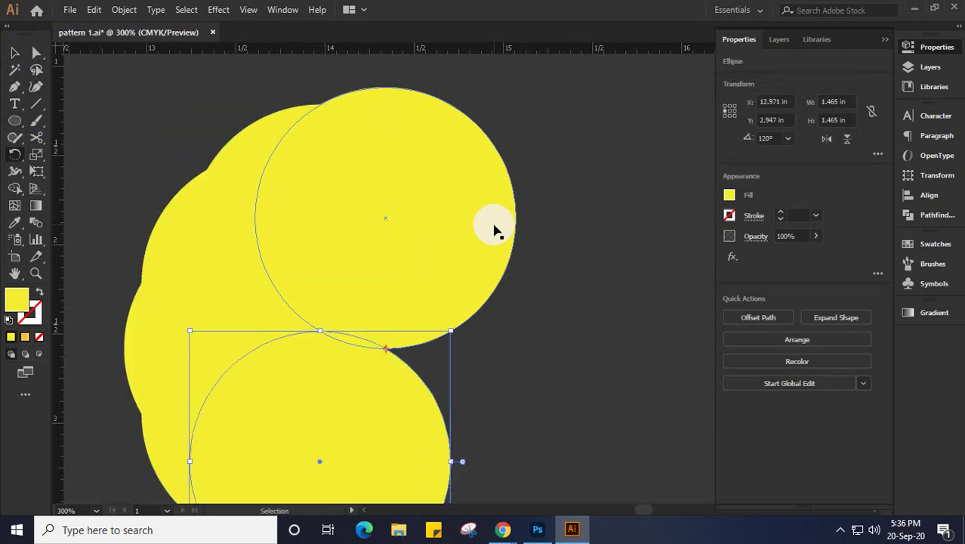
pyautogui.hotkey('ctrl', 'd')
pyautogui.hotkey('ctrl', 'd')
pyautogui.hotkey('ctrl', 'd')
pyautogui.hotkey('ctrl', 'd')
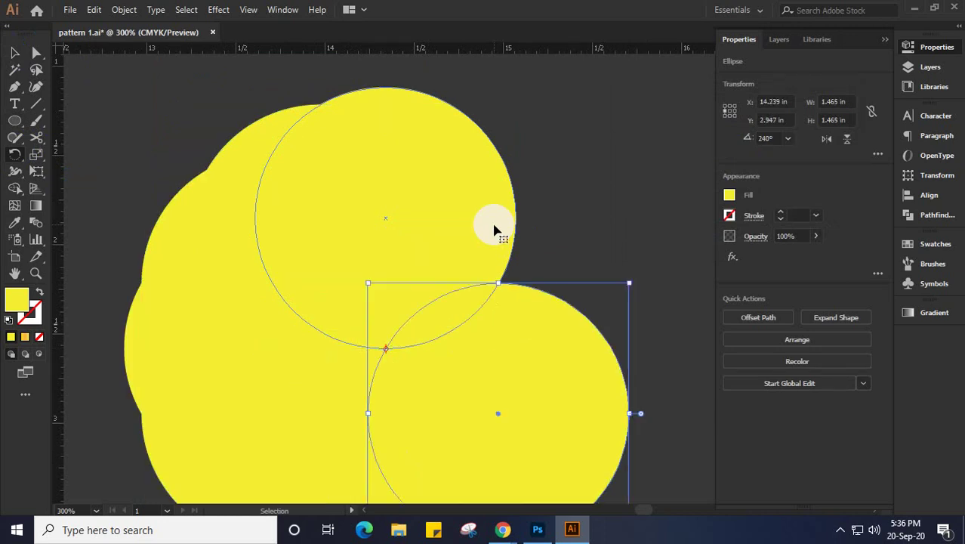
pyautogui.hotkey('ctrl', 'd')
pyautogui.hotkey('ctrl', 'd')
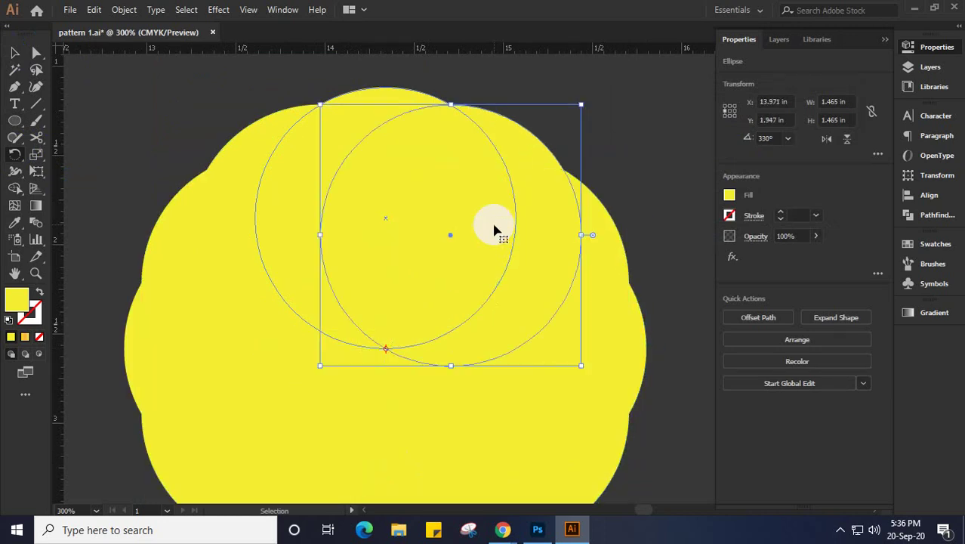
pyautogui.hotkey('ctrl', 'd')
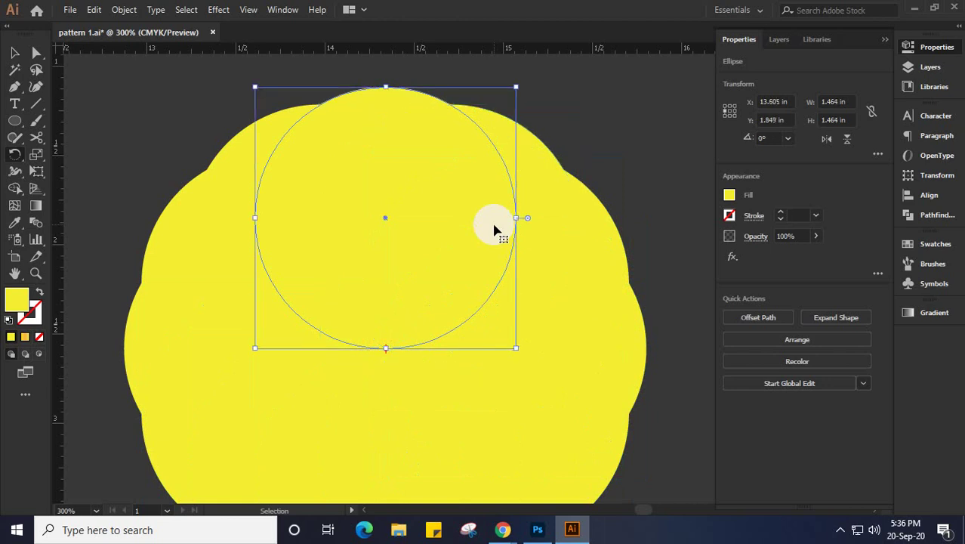
# Remove the fill from all the circles in the ring and give them a white stroke
pyautogui.hotkey('ctrl', 'shift', 'a')
pyautogui.click(15, 56)
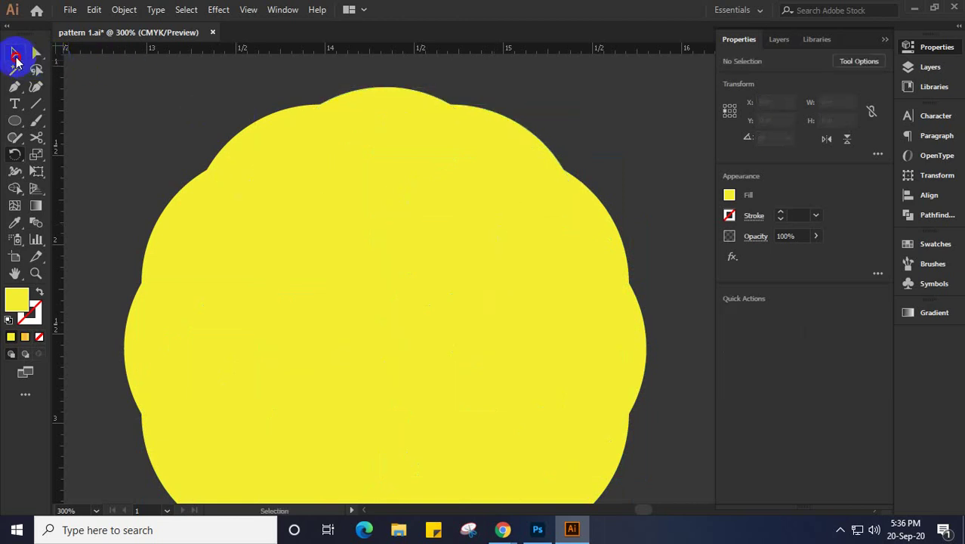
pyautogui.moveTo(150, 102); pyautogui.dragTo(660, 460)
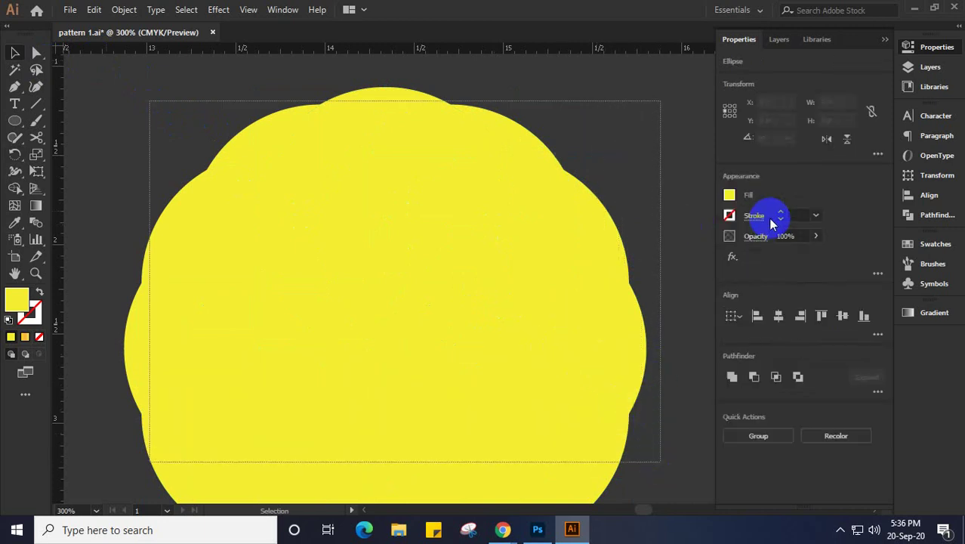
pyautogui.click(728, 196)
pyautogui.click(576, 246)
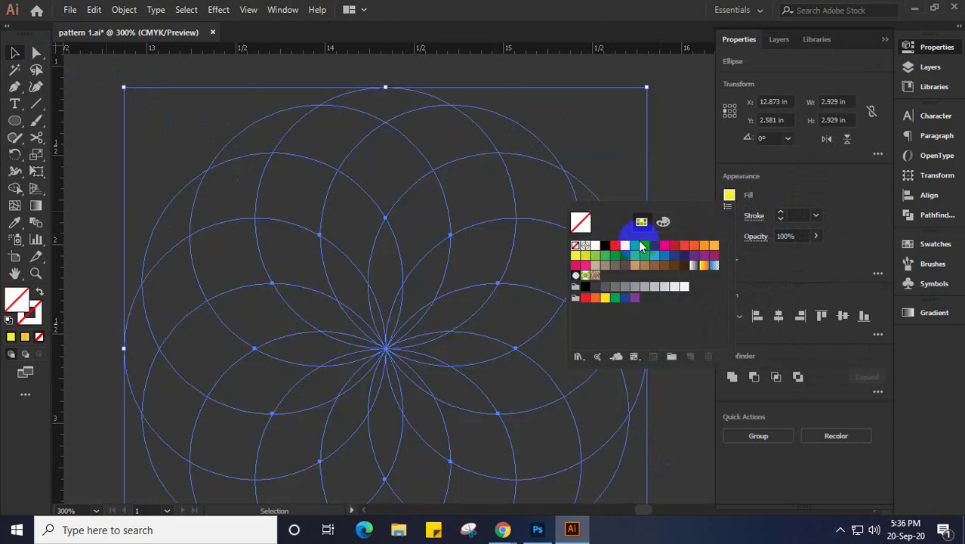
pyautogui.click(798, 212)
pyautogui.click(729, 217)
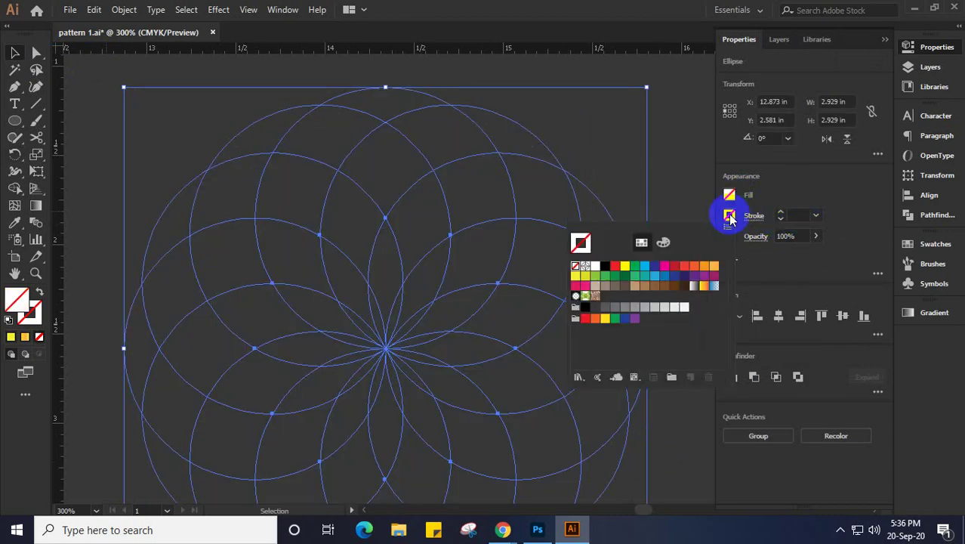
pyautogui.click(595, 268)
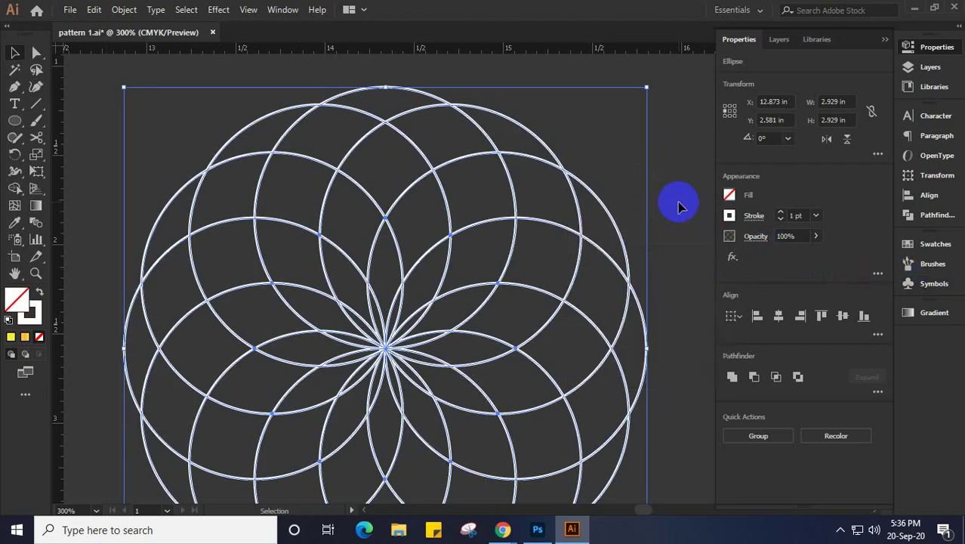
pyautogui.moveTo(610, 252); pyautogui.dragTo(611, 218)
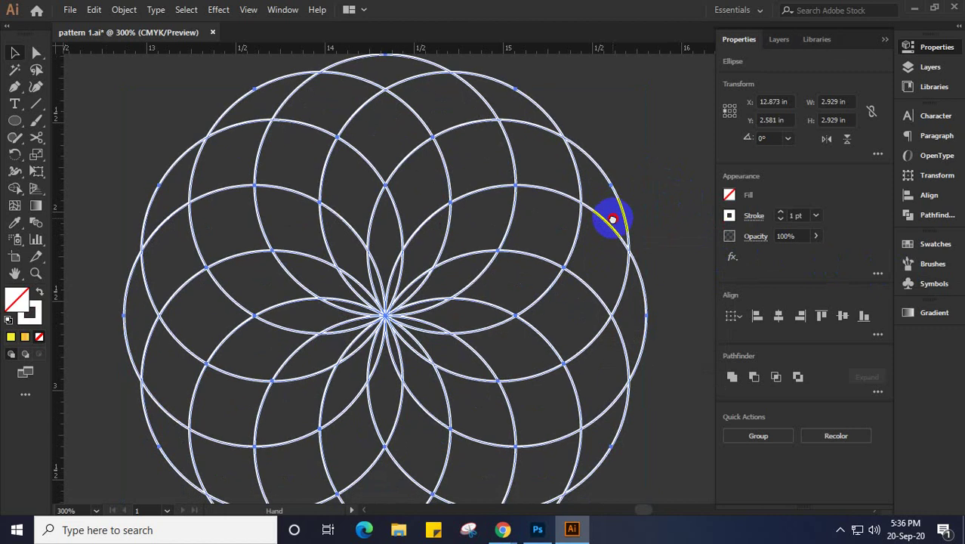
# Delete the ring of circles and draw a single circle about 0.43 in across in its place
pyautogui.moveTo(95, 106); pyautogui.dragTo(651, 452)
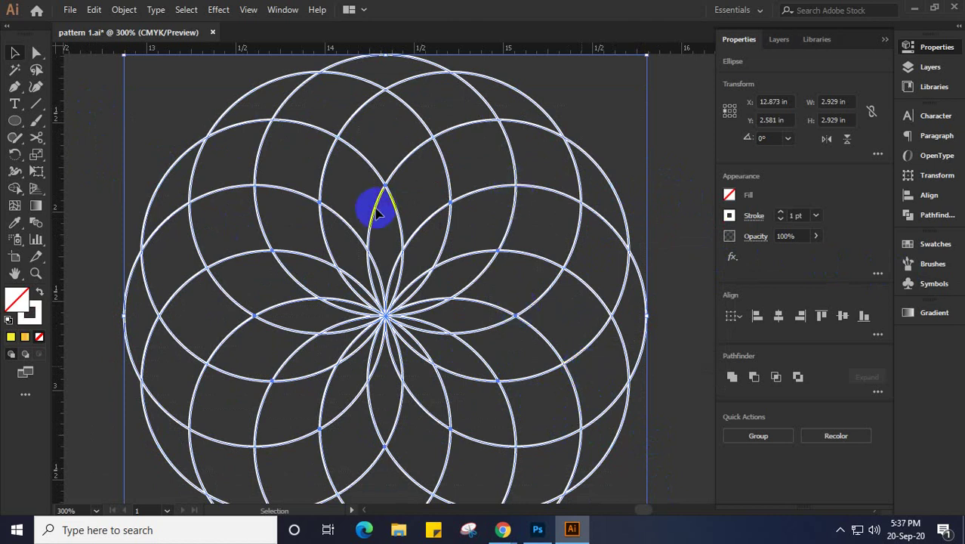
pyautogui.press('Delete')
pyautogui.click(15, 123)
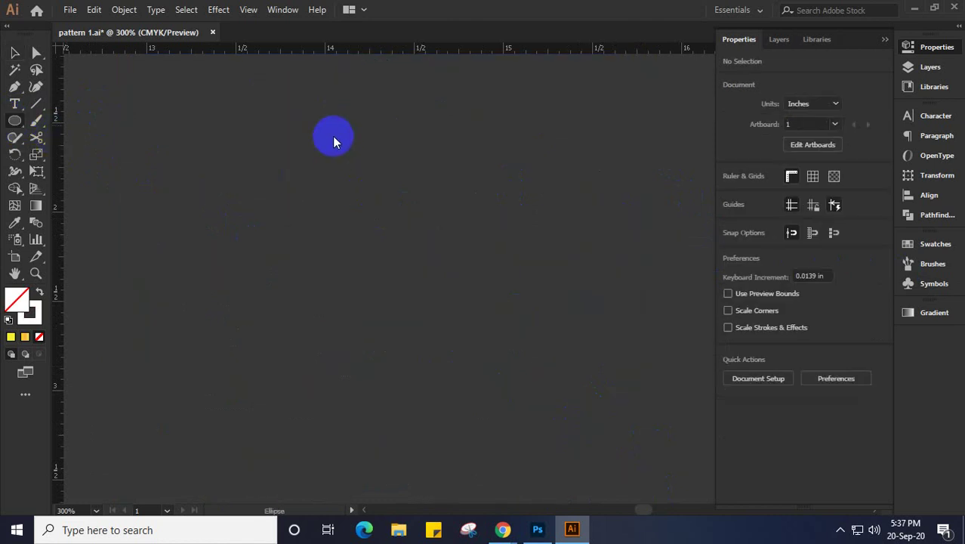
pyautogui.moveTo(402, 233); pyautogui.dragTo(401, 230)
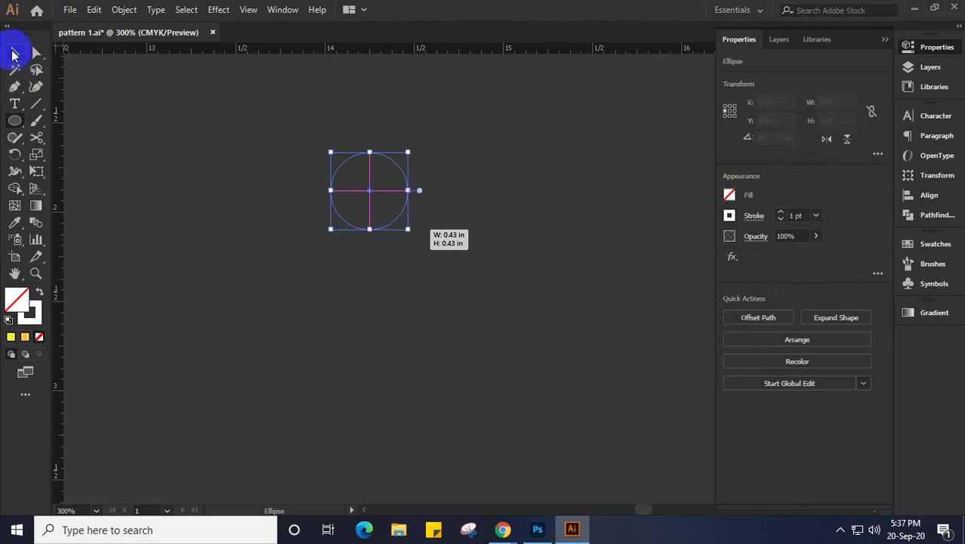
# Convert the circle's top anchor to a corner and pull it up about 0.2 in to form a teardrop
pyautogui.click(36, 52)
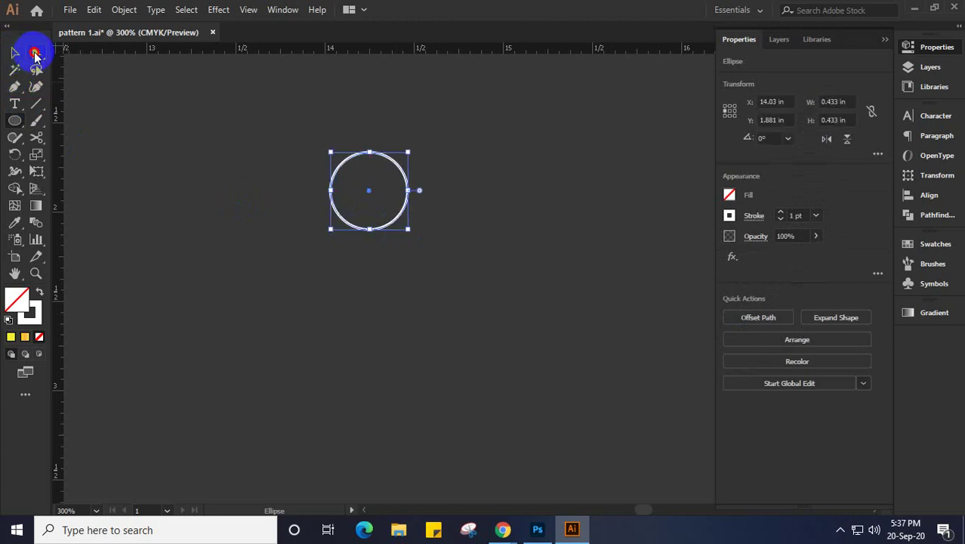
pyautogui.click(370, 155)
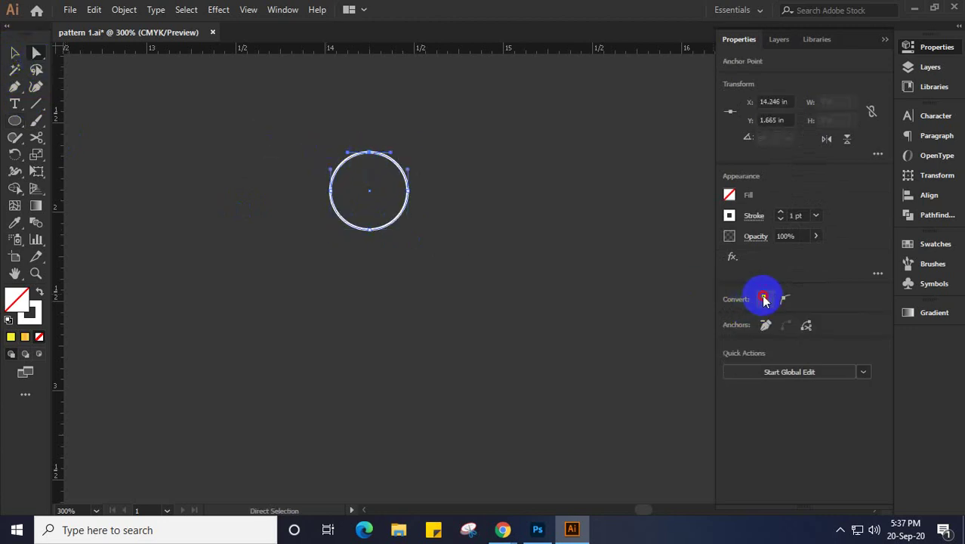
pyautogui.click(370, 157)
pyautogui.moveTo(370, 158); pyautogui.dragTo(367, 117)
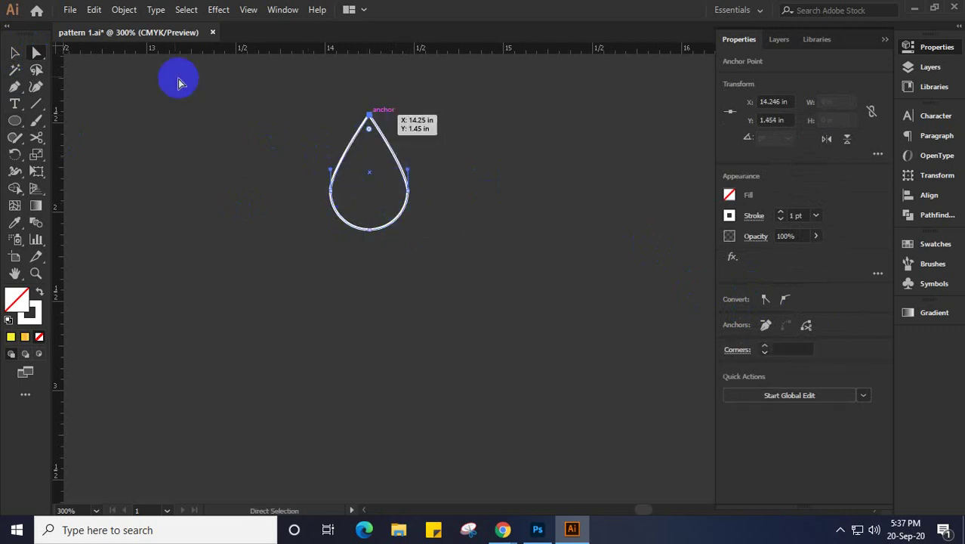
pyautogui.click(13, 53)
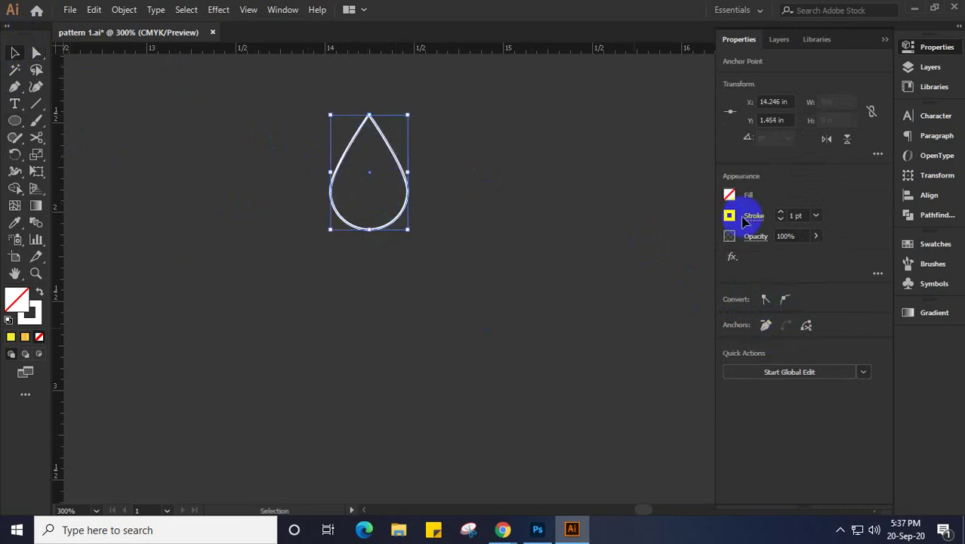
# Fill the teardrop with yellow and remove its stroke
pyautogui.click(18, 311)
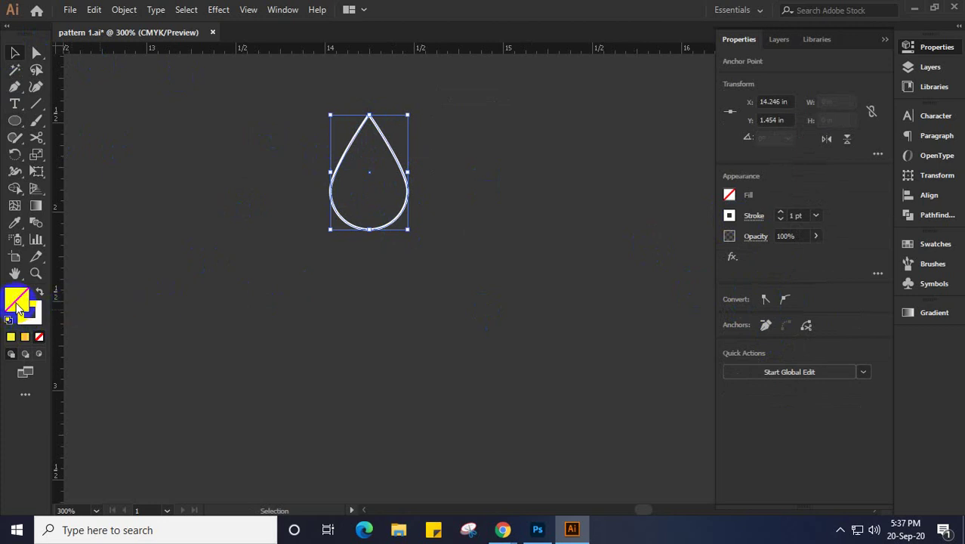
pyautogui.click(11, 337)
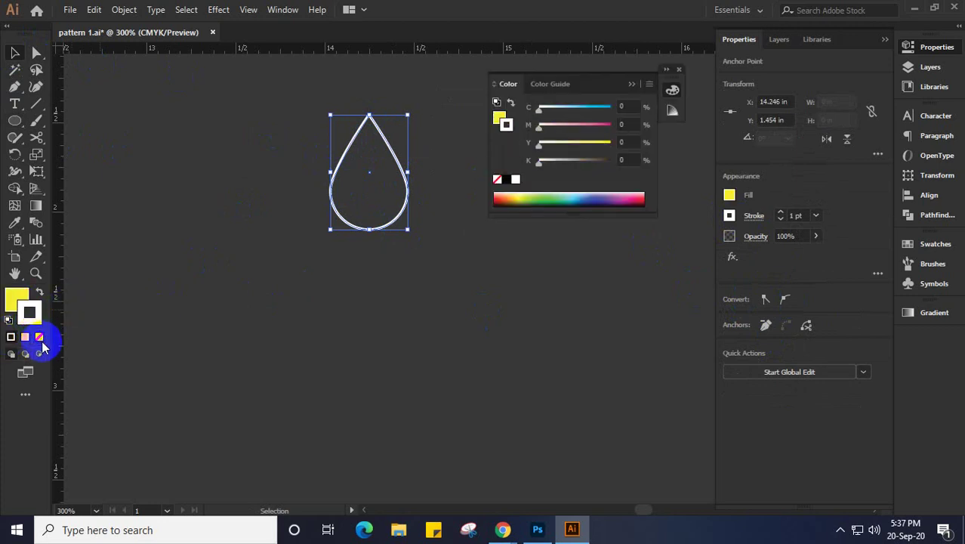
pyautogui.click(39, 337)
pyautogui.click(13, 300)
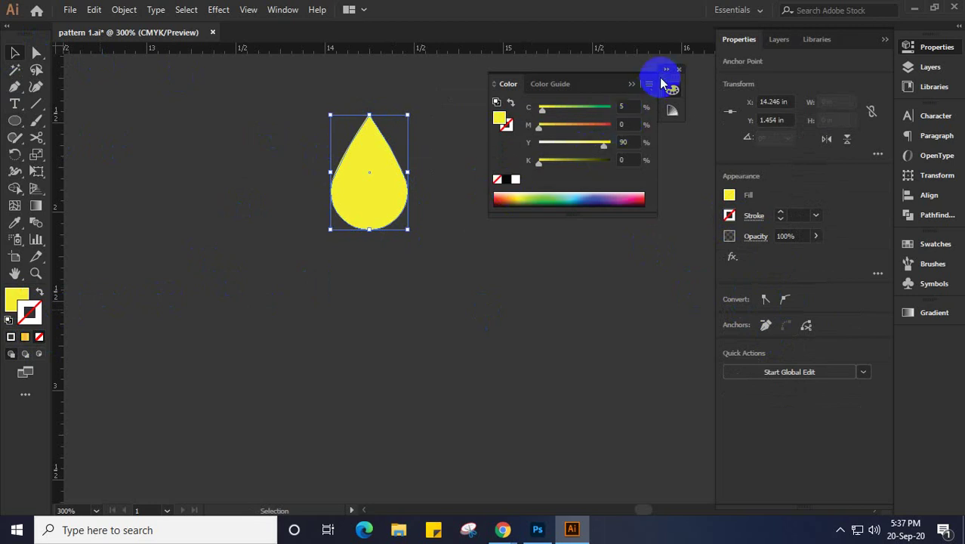
pyautogui.click(679, 70)
pyautogui.click(15, 153)
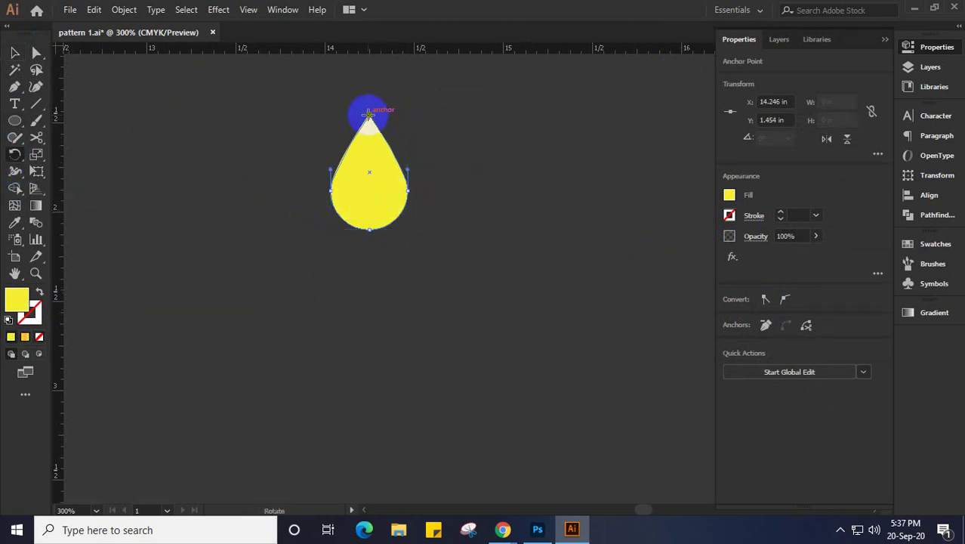
pyautogui.moveTo(368, 113); pyautogui.dragTo(369, 280)
pyautogui.keyDown('alt'); pyautogui.click(369, 282); pyautogui.keyUp('alt')
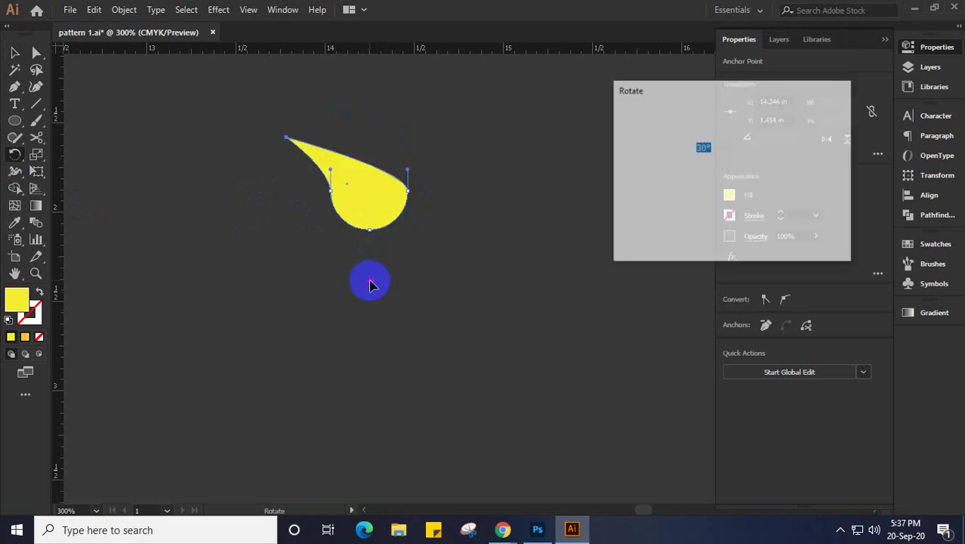
pyautogui.click(809, 234)
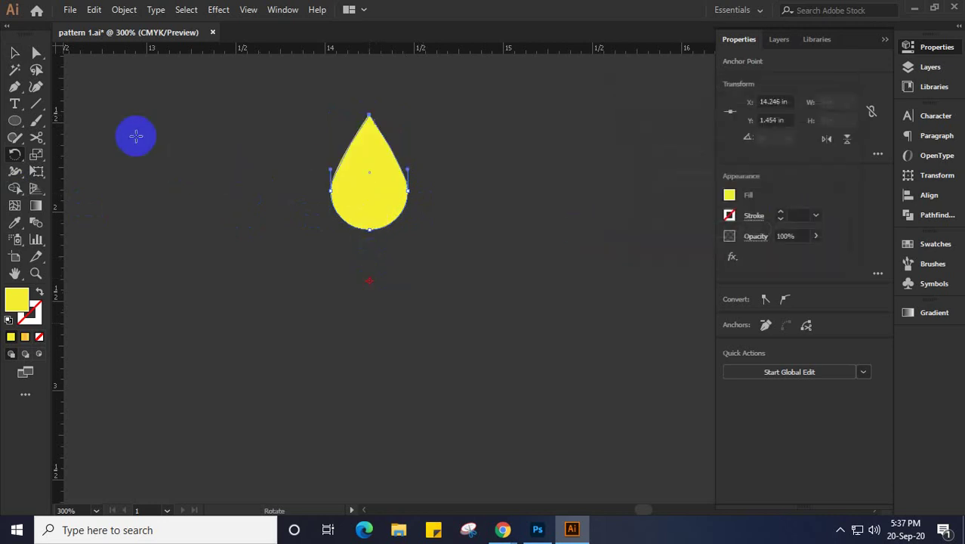
pyautogui.click(14, 53)
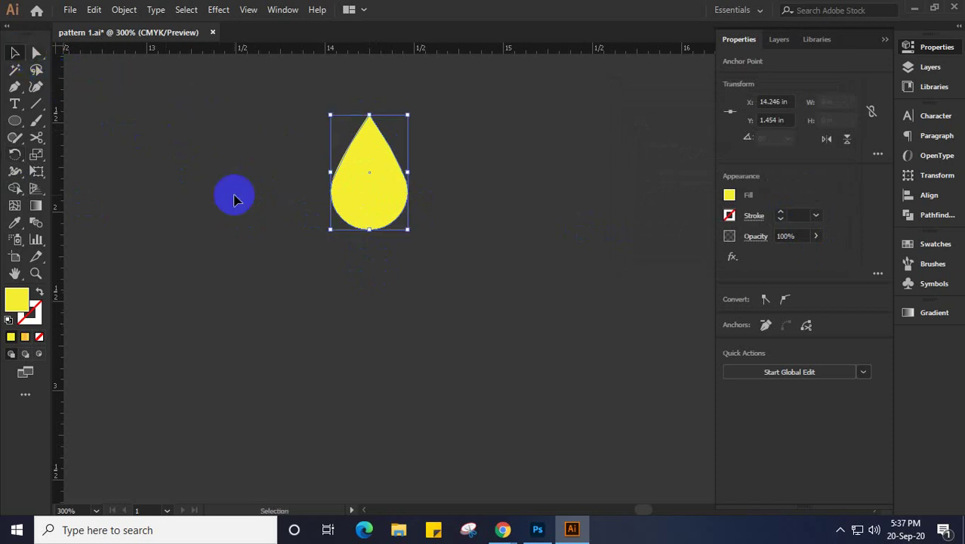
pyautogui.click(14, 154)
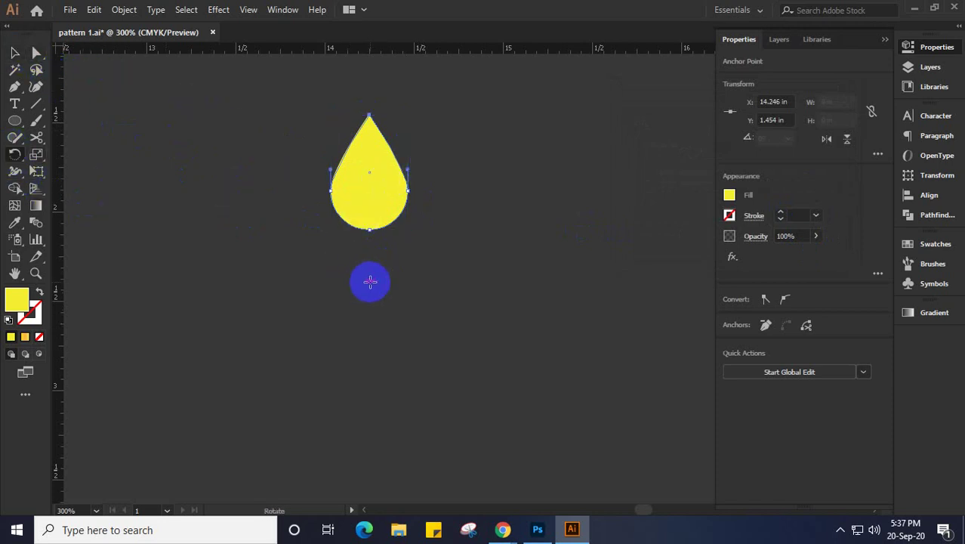
pyautogui.keyDown('alt'); pyautogui.click(370, 283); pyautogui.keyUp('alt')
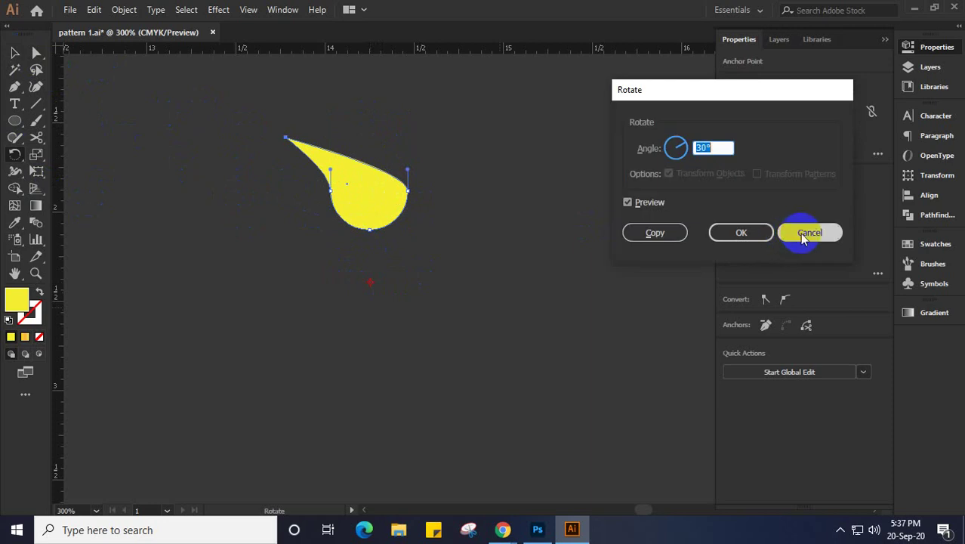
pyautogui.press('Escape')
pyautogui.click(14, 53)
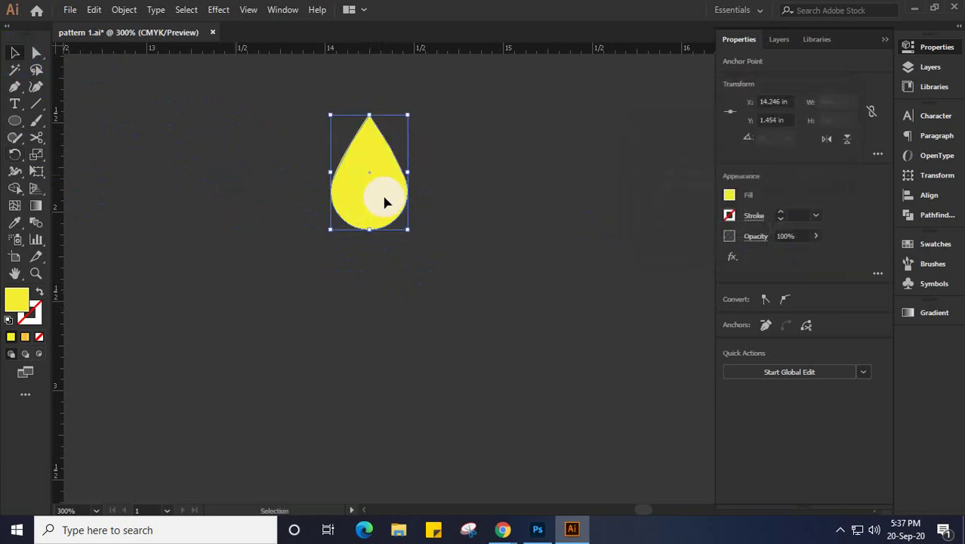
# Select the whole teardrop and make a copy of it rotated 30° about a point just below its rounded end
pyautogui.hotkey('ctrl', 'shift', 'a')
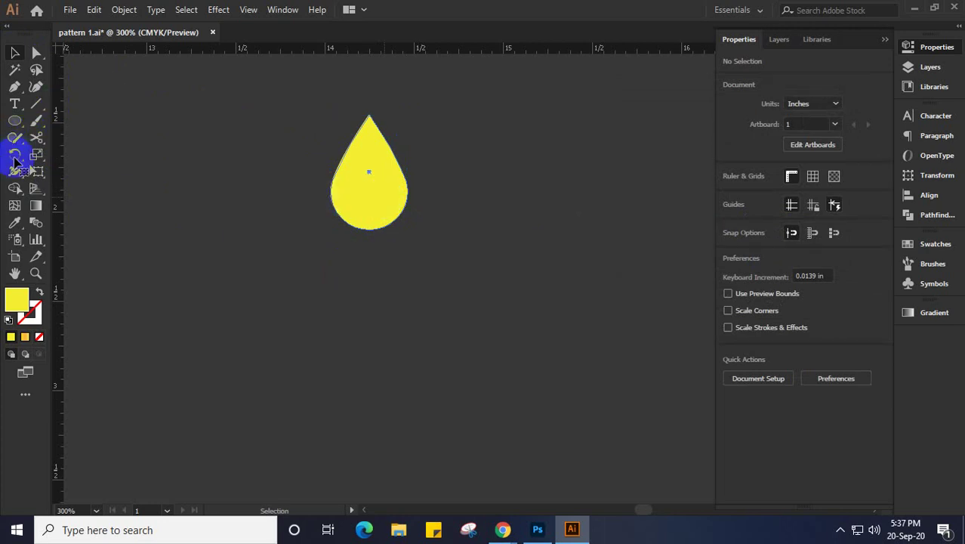
pyautogui.hotkey('ctrl', 'a')
pyautogui.click(14, 154)
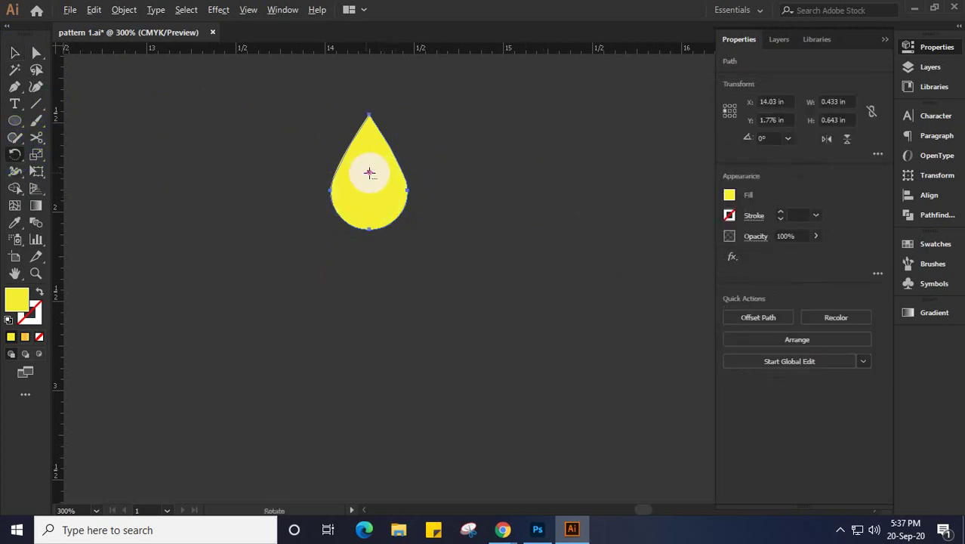
pyautogui.click(370, 173)
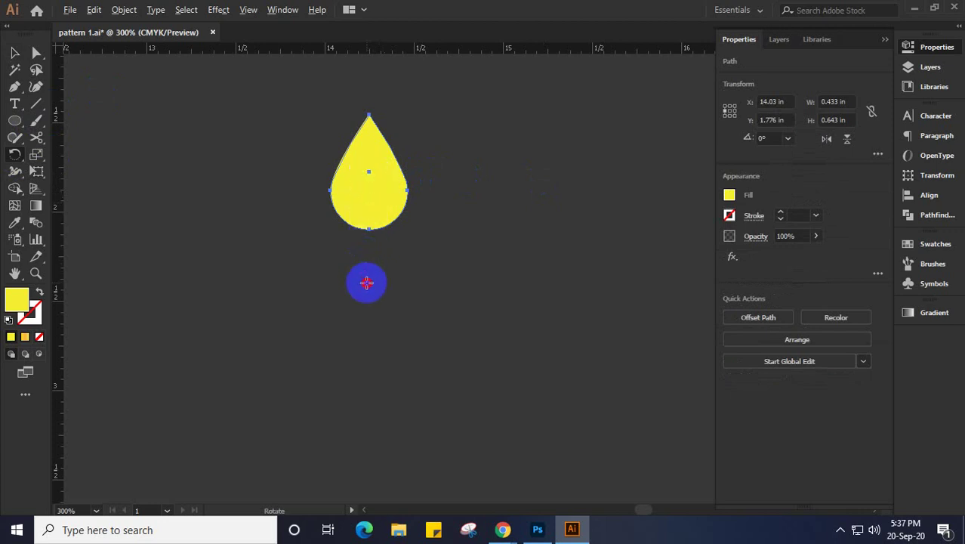
pyautogui.keyDown('alt'); pyautogui.click(368, 286); pyautogui.keyUp('alt')
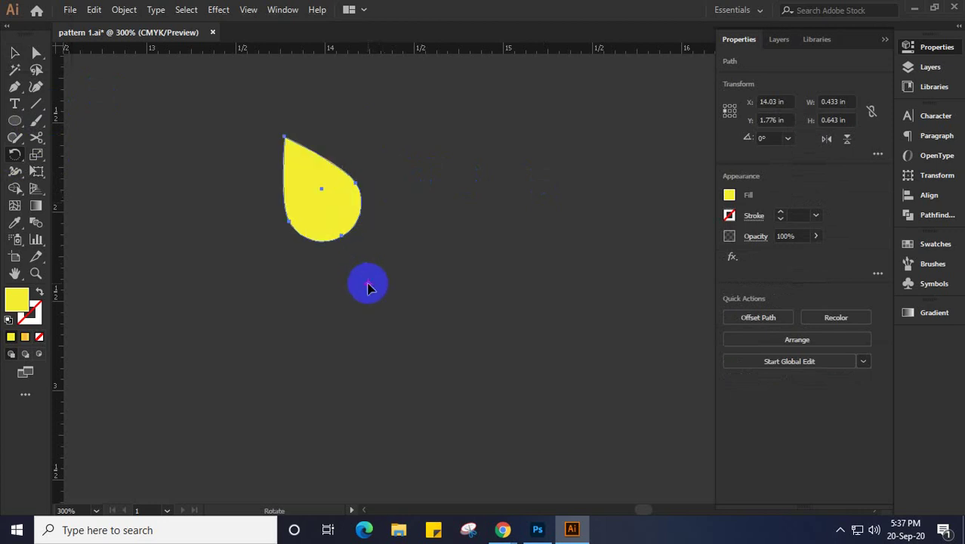
pyautogui.click(642, 232)
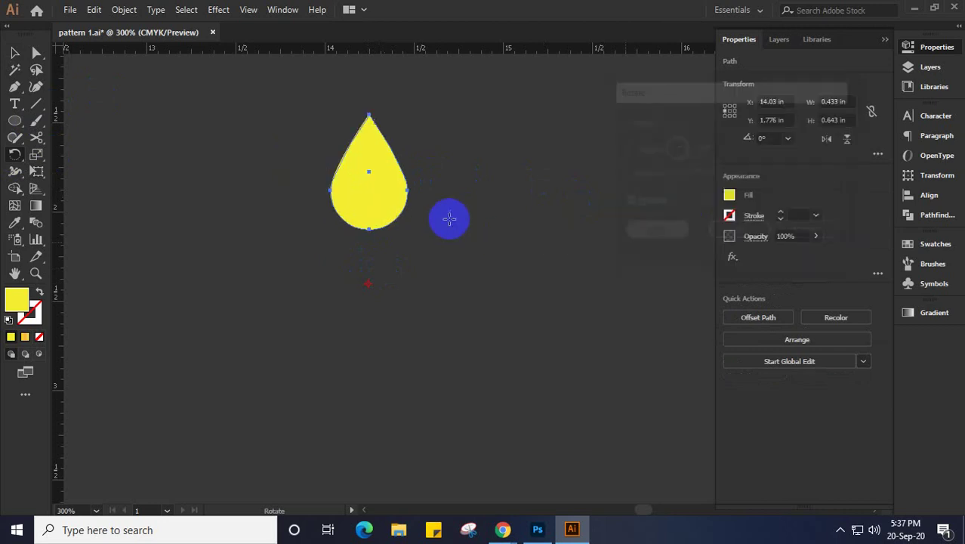
# Repeat the 30° rotated copy until the teardrop petals form a full ring around the rotation point
pyautogui.hotkey('ctrl', 'd')
pyautogui.hotkey('ctrl', 'd')
pyautogui.hotkey('ctrl', 'd')
pyautogui.hotkey('ctrl', 'd')
pyautogui.hotkey('ctrl', 'd')
pyautogui.hotkey('ctrl', 'd')
pyautogui.hotkey('ctrl', 'd')
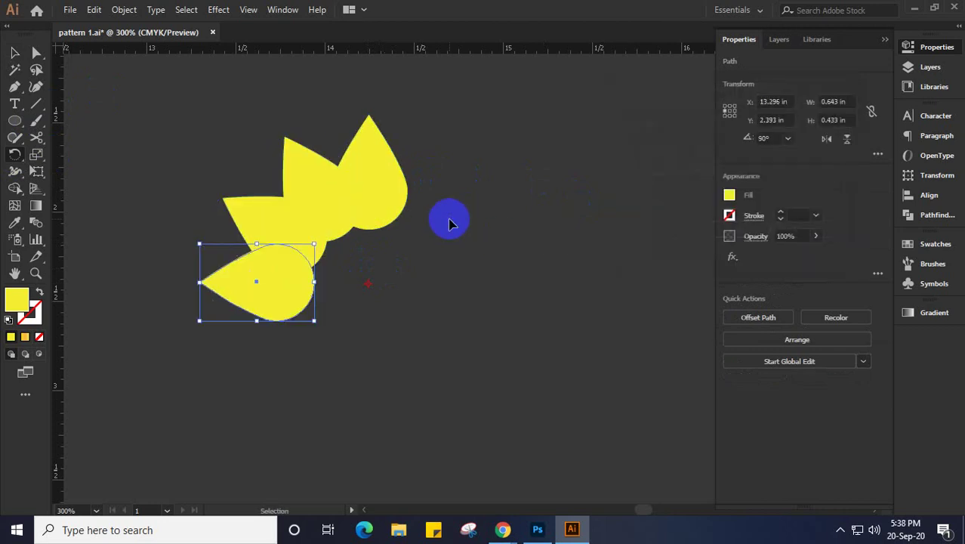
pyautogui.hotkey('ctrl', 'd')
pyautogui.hotkey('ctrl', 'd')
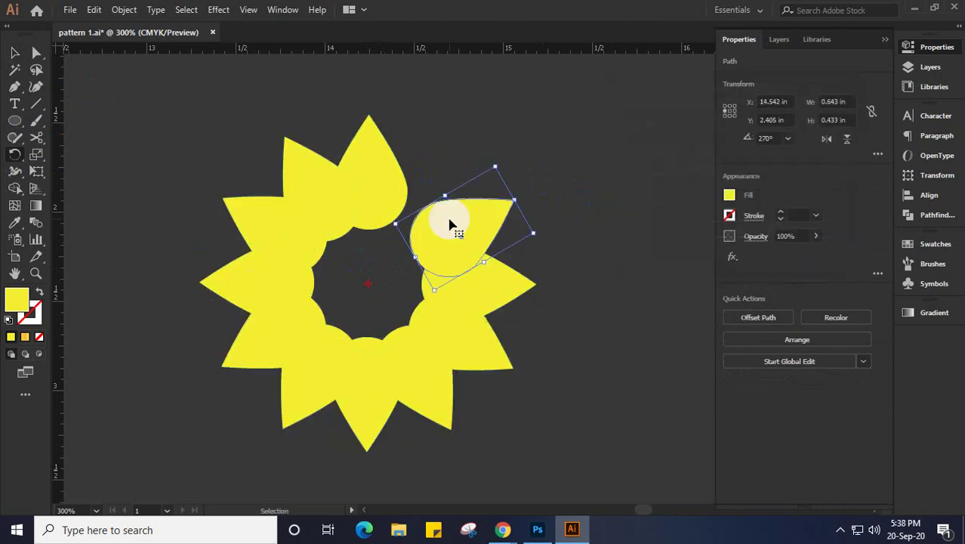
pyautogui.hotkey('ctrl', 'd')
# Give all the petals of the ring a CMYK Red stroke with a weight of 0.5 pt
pyautogui.click(14, 52)
pyautogui.moveTo(169, 121); pyautogui.dragTo(552, 454)
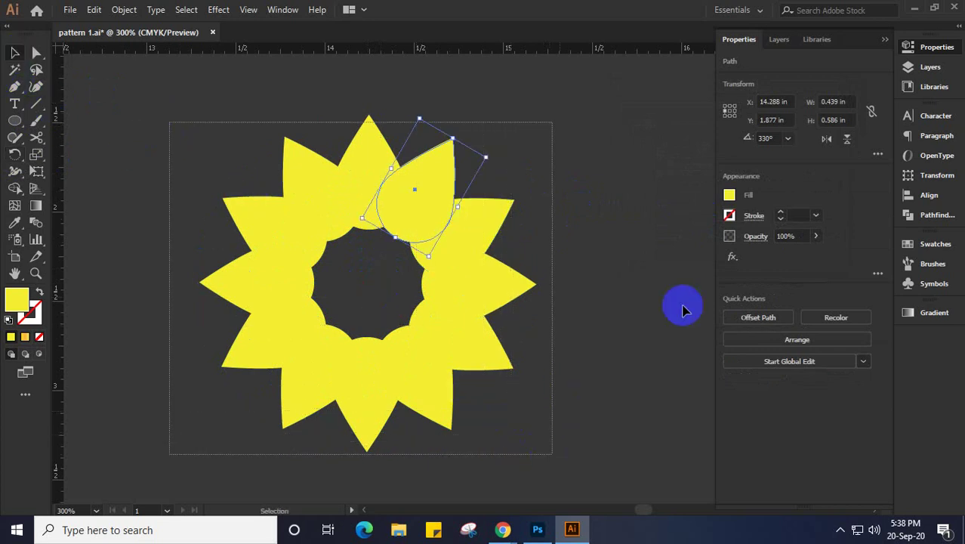
pyautogui.click(729, 215)
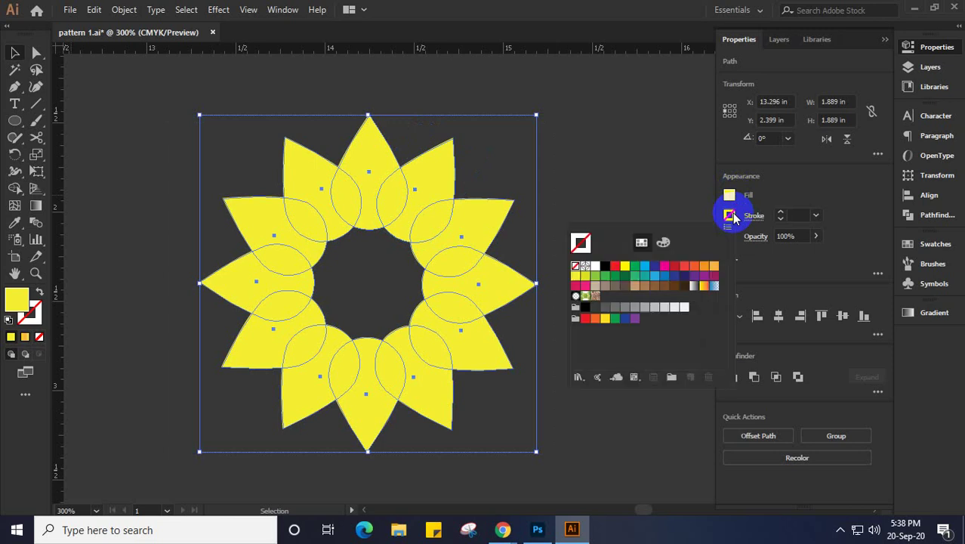
pyautogui.click(616, 271)
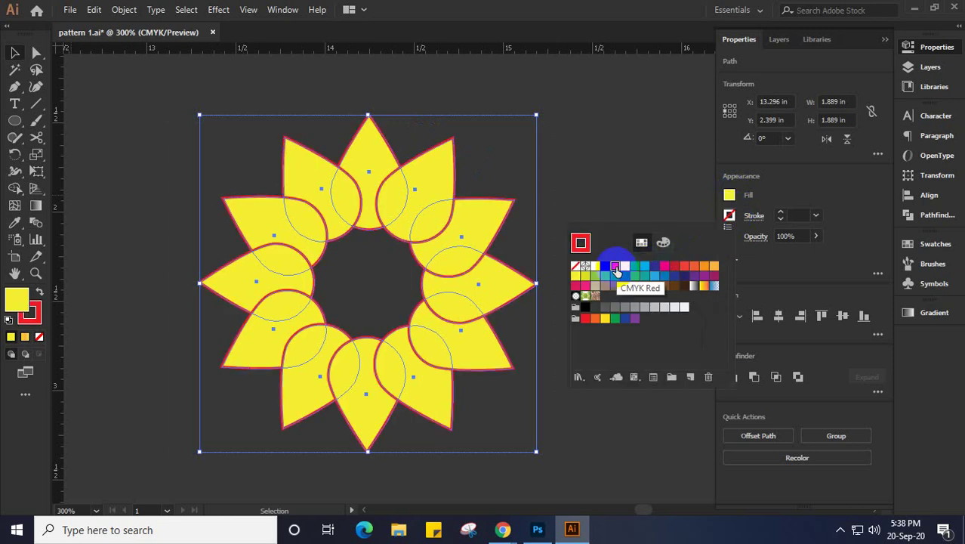
pyautogui.click(822, 221)
pyautogui.click(822, 220)
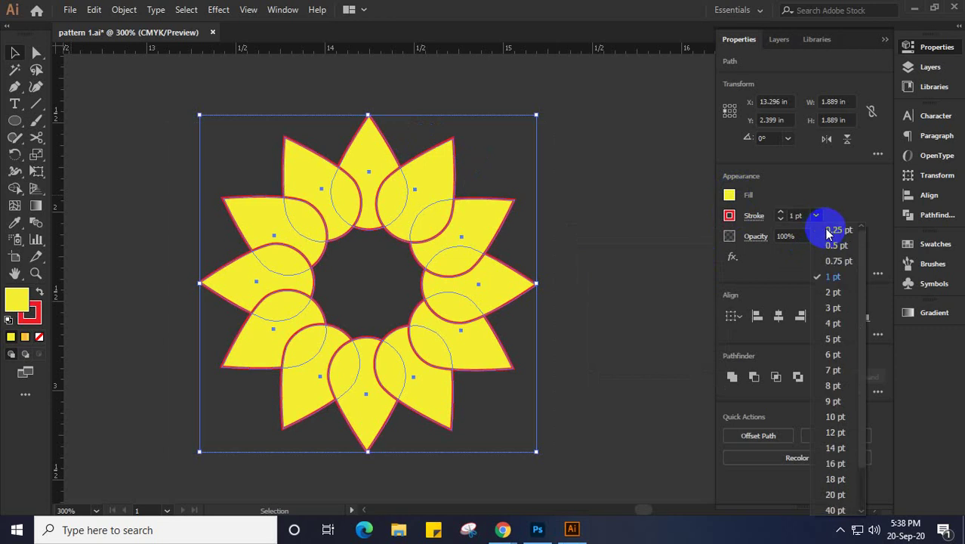
pyautogui.click(829, 249)
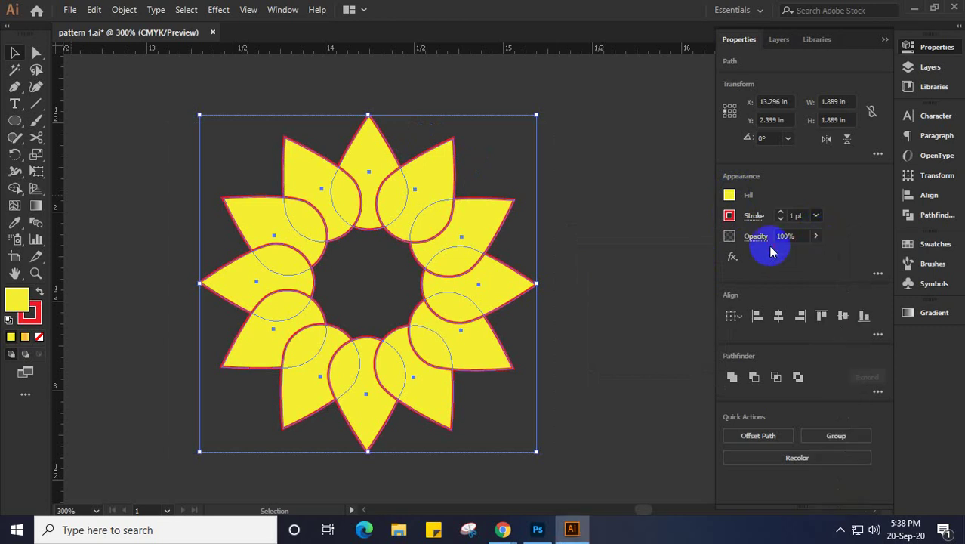
# Try to bring the topmost petal in front of its neighbours, then undo that stacking change
pyautogui.click(581, 238)
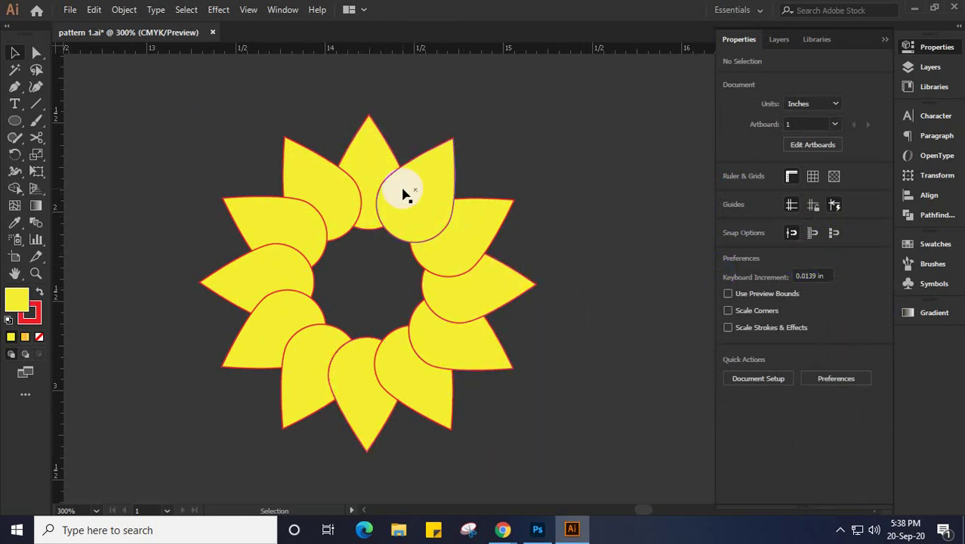
pyautogui.scroll(3, 385, 197)
pyautogui.moveTo(377, 151); pyautogui.dragTo(401, 382)
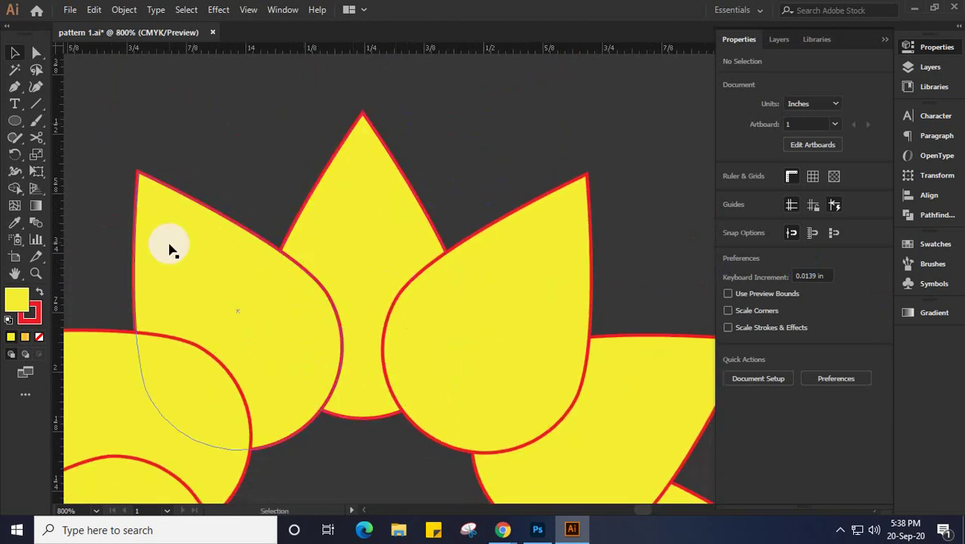
pyautogui.scroll(-1, 456, 134)
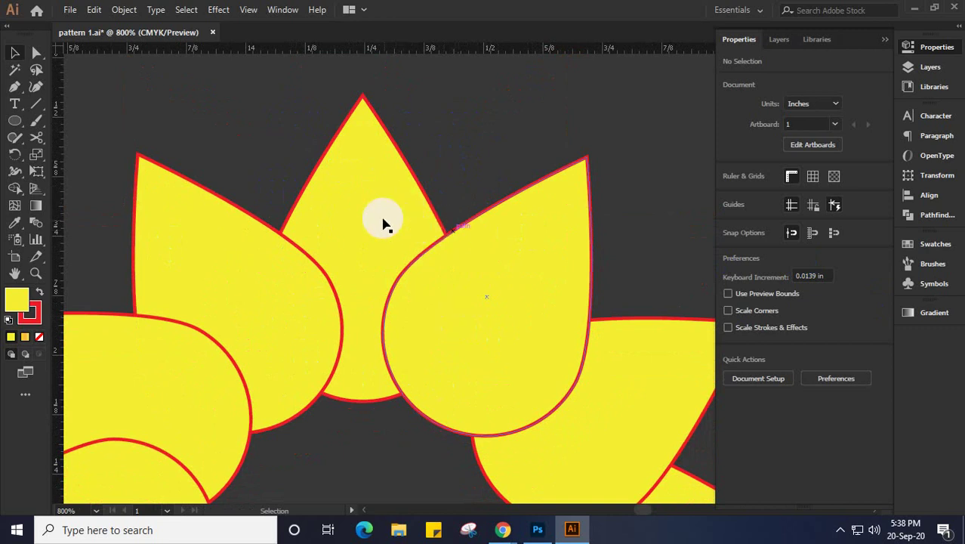
pyautogui.rightClick(431, 311)
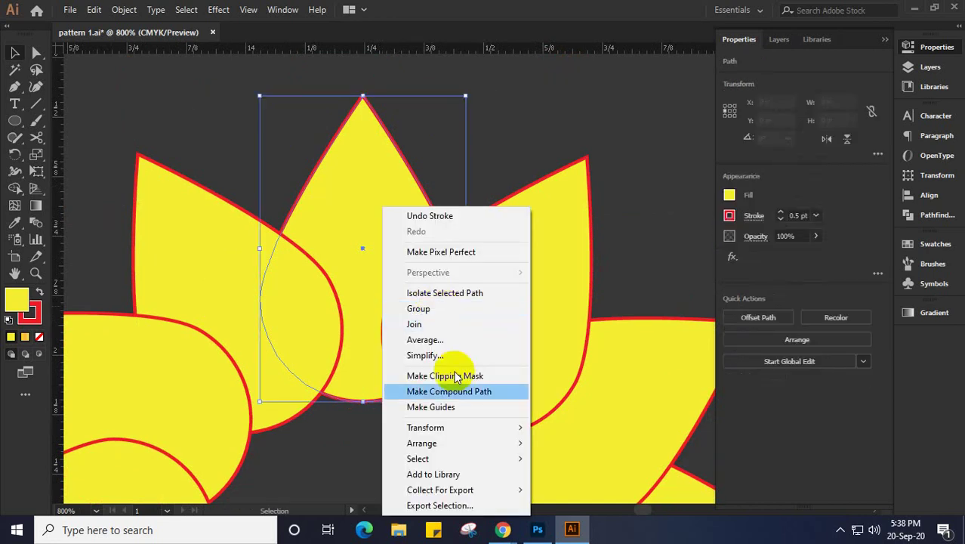
pyautogui.moveTo(450, 443)
pyautogui.click(557, 443)
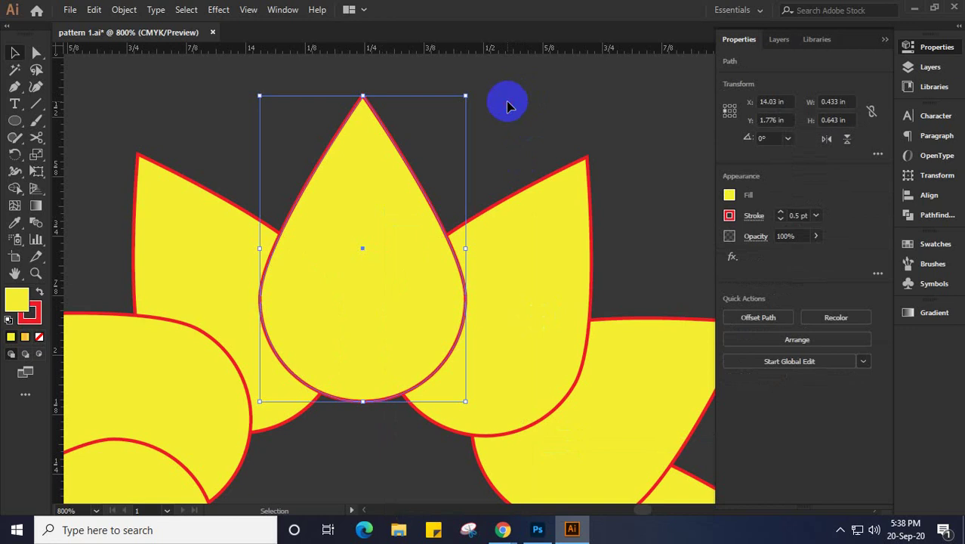
pyautogui.click(474, 136)
pyautogui.hotkey('ctrl', 'z')
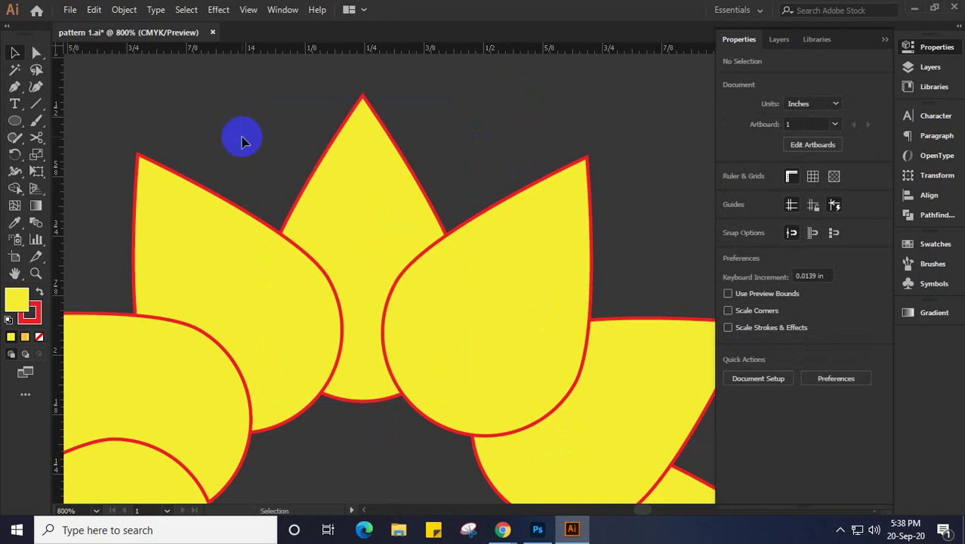
# Try to merge the overlap of the topmost petal and its right neighbour into the topmost petal with the Shape Builder
pyautogui.moveTo(423, 140); pyautogui.dragTo(470, 316)
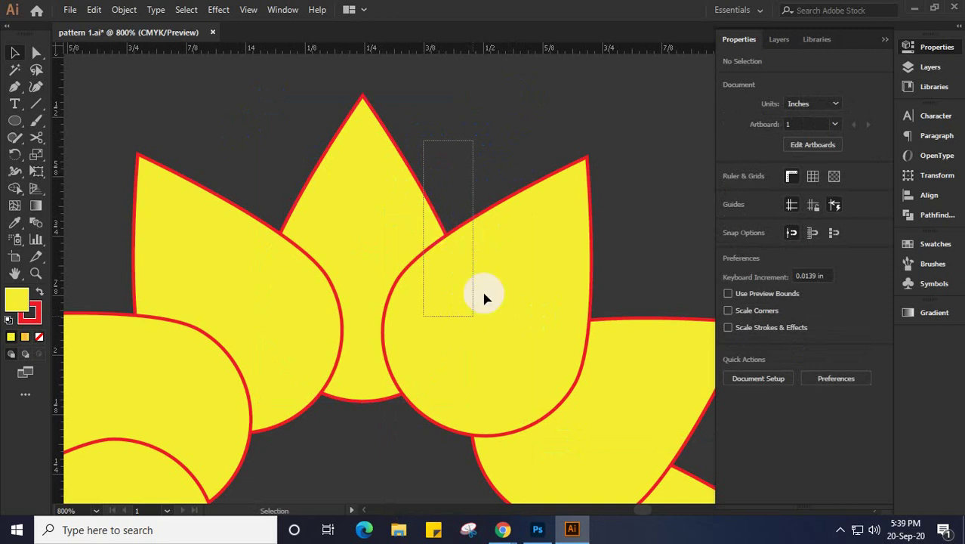
pyautogui.click(14, 187)
pyautogui.click(15, 191)
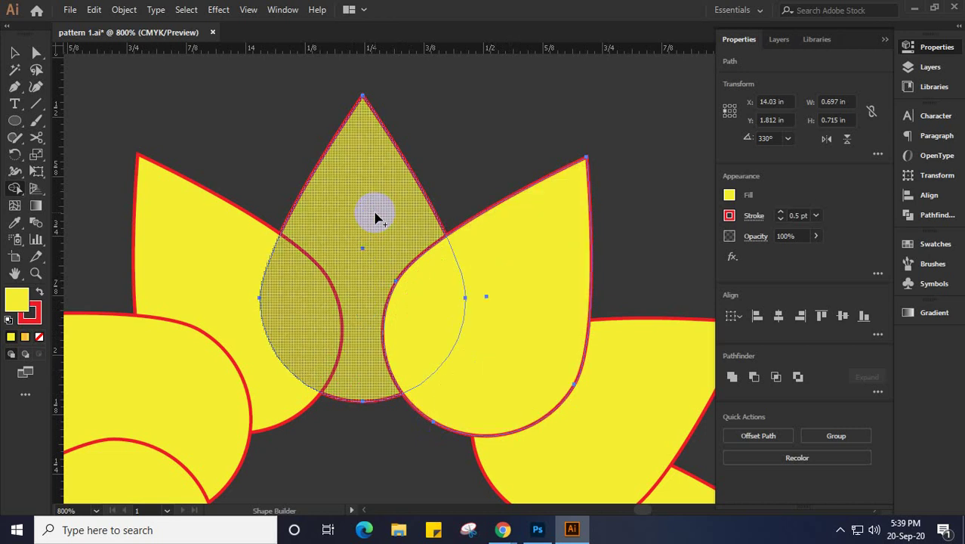
pyautogui.moveTo(373, 216)
pyautogui.mouseDown()
pyautogui.moveTo(377, 209)
pyautogui.moveTo(427, 314)
pyautogui.mouseUp()
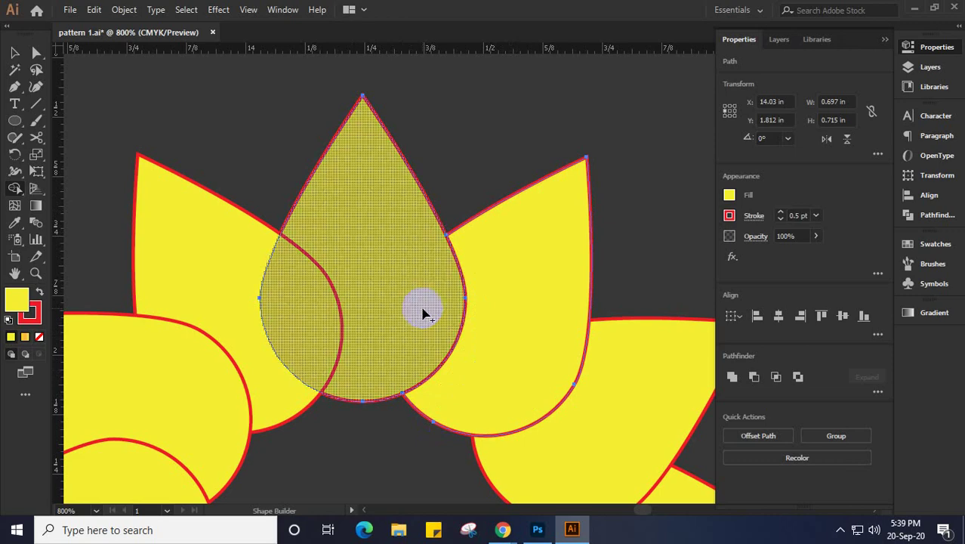
pyautogui.click(14, 53)
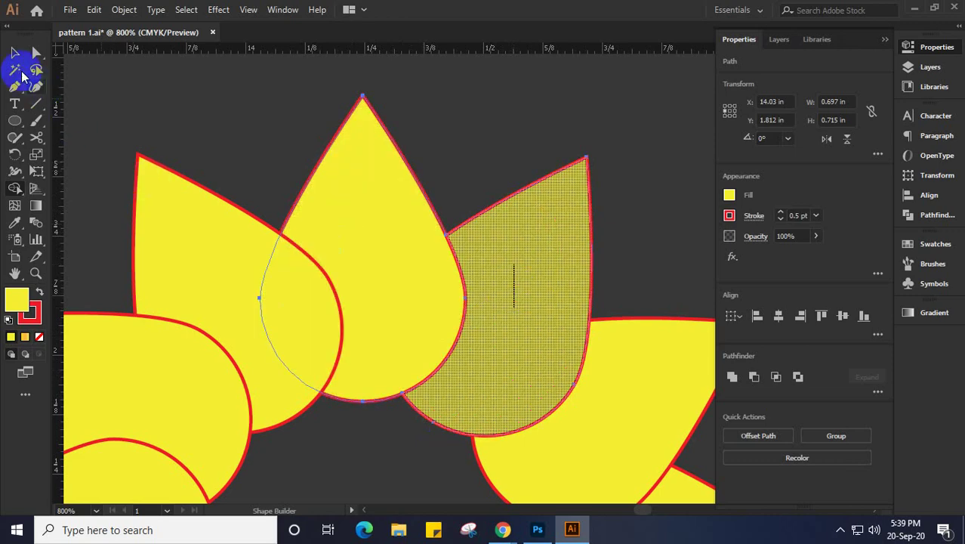
pyautogui.click(387, 145)
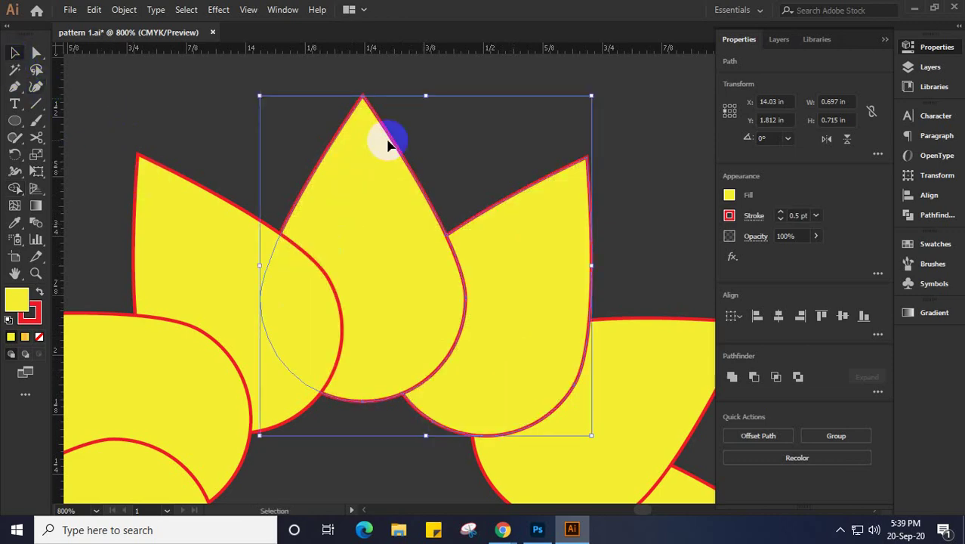
pyautogui.click(630, 177)
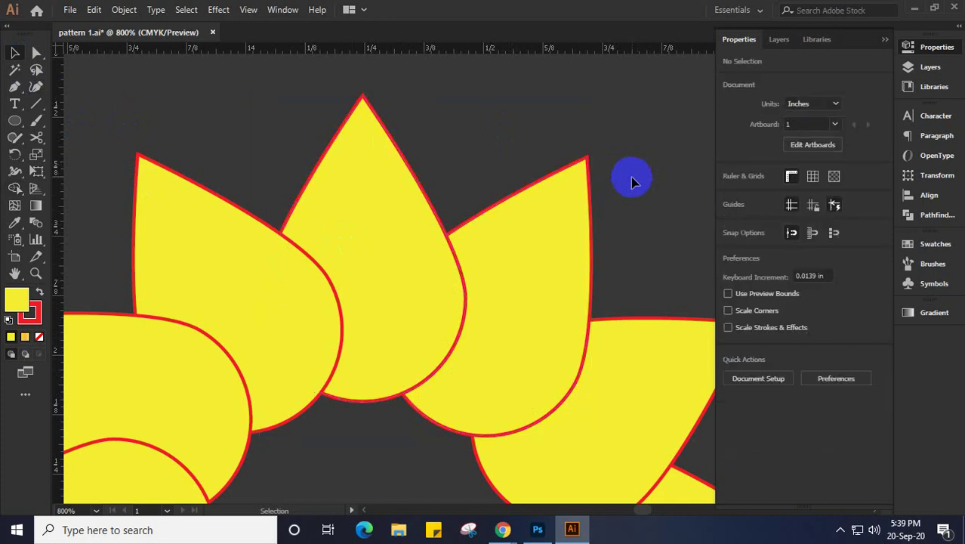
# Undo the Shape Builder merge of the topmost petal
pyautogui.scroll(-1, 631, 177)
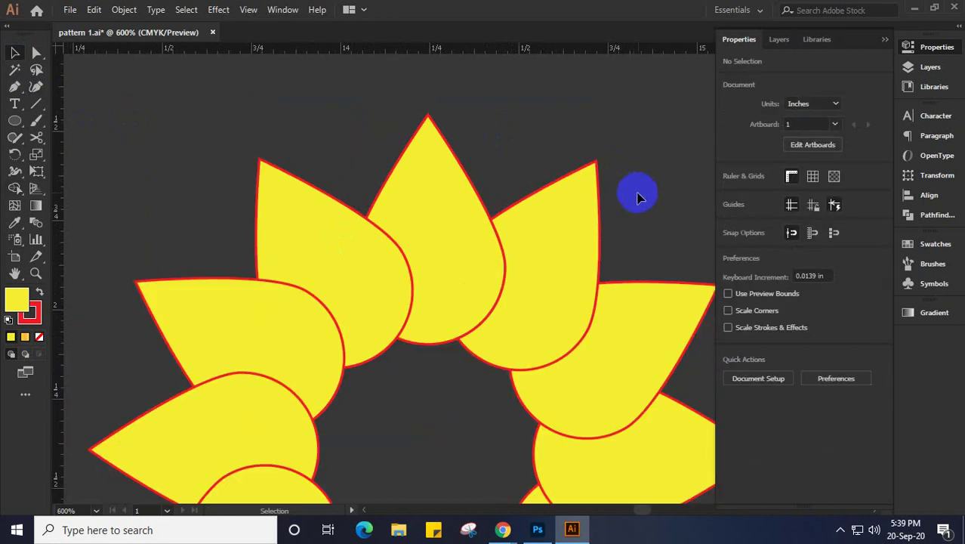
pyautogui.moveTo(635, 184); pyautogui.dragTo(612, 198)
pyautogui.scroll(-1, 613, 147)
pyautogui.press('a')
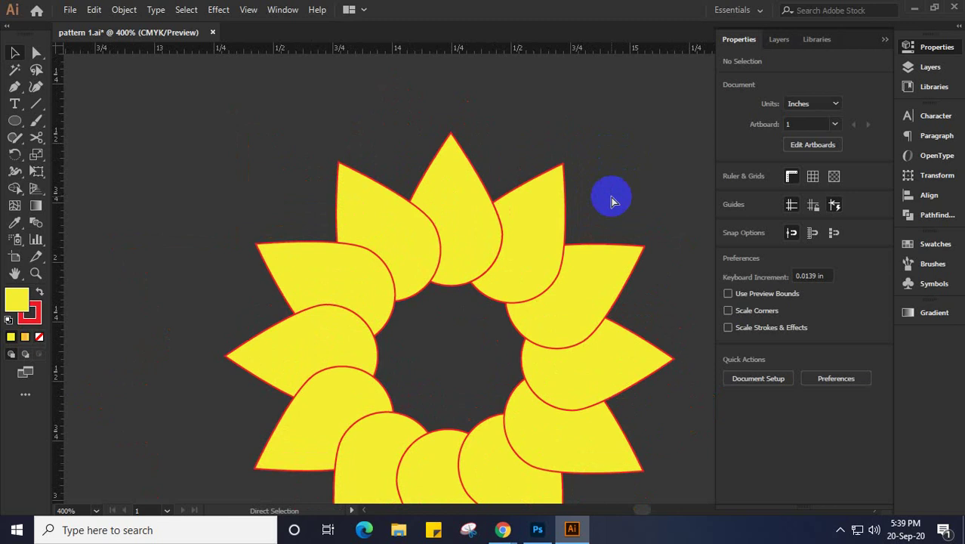
pyautogui.hotkey('ctrl', 'z')
pyautogui.press('v')
pyautogui.press('a')
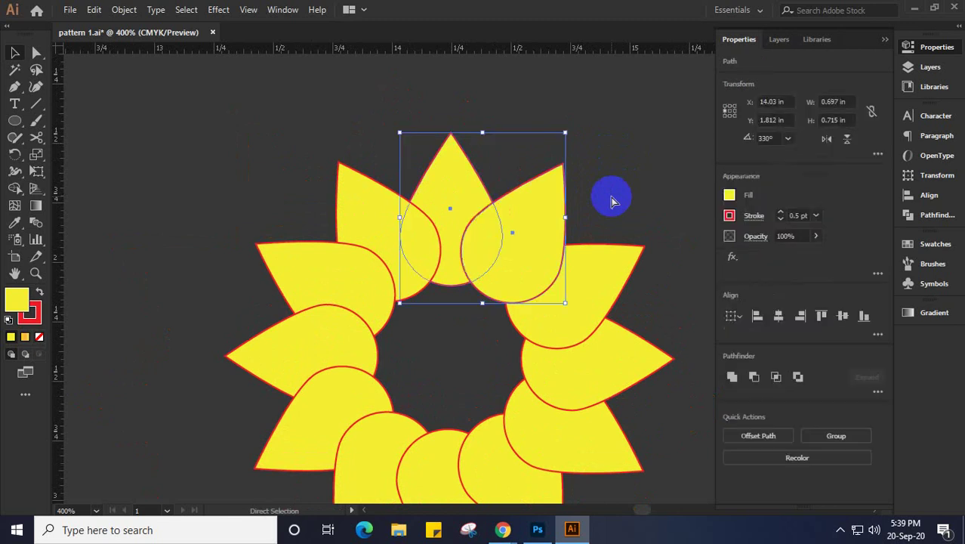
pyautogui.press('v')
# Set the stroke weight of all the petals in the ring to 0.5 pt
pyautogui.hotkey('ctrl', 'a')
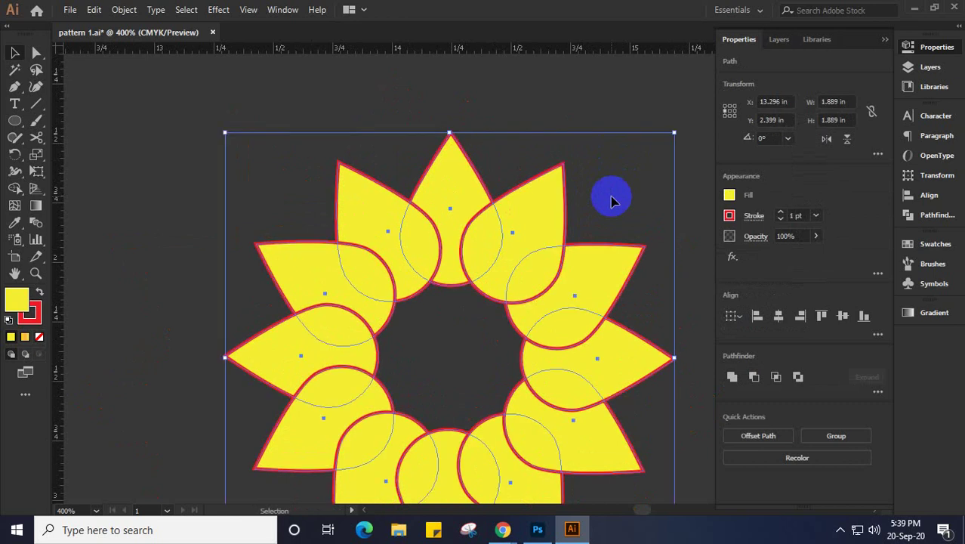
pyautogui.click(815, 215)
pyautogui.scroll(2, 823, 255)
pyautogui.click(830, 243)
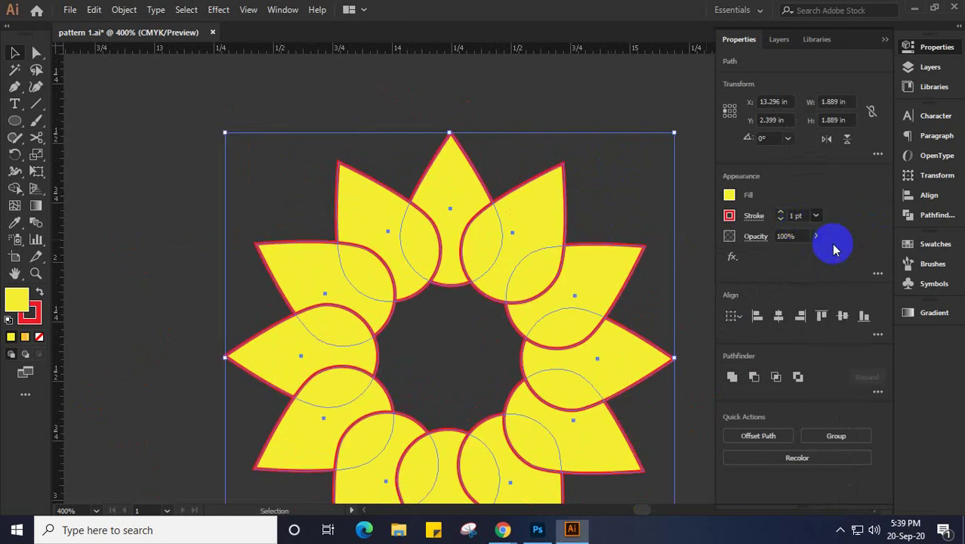
pyautogui.click(518, 123)
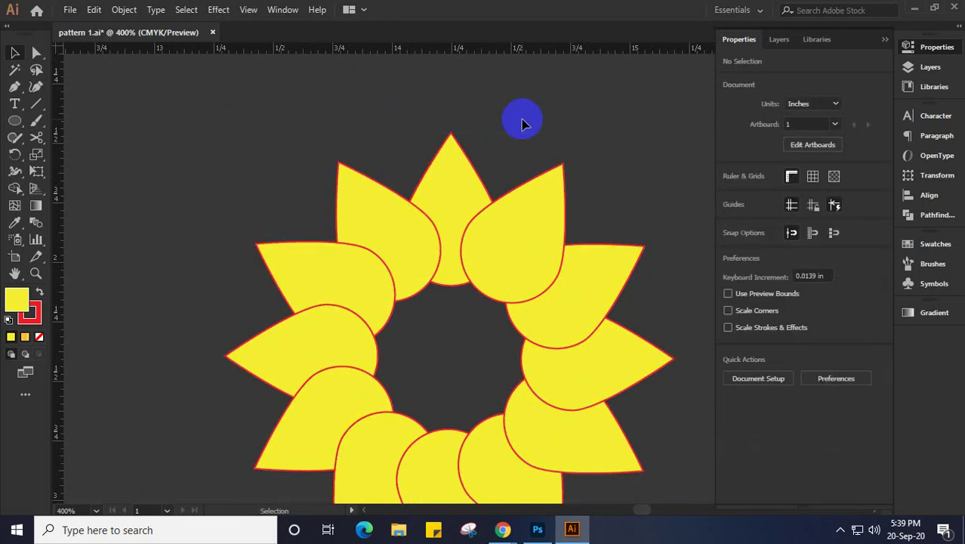
# Divide the topmost petal and its right neighbour with Pathfinder and ungroup the resulting pieces
pyautogui.moveTo(483, 132); pyautogui.dragTo(428, 149)
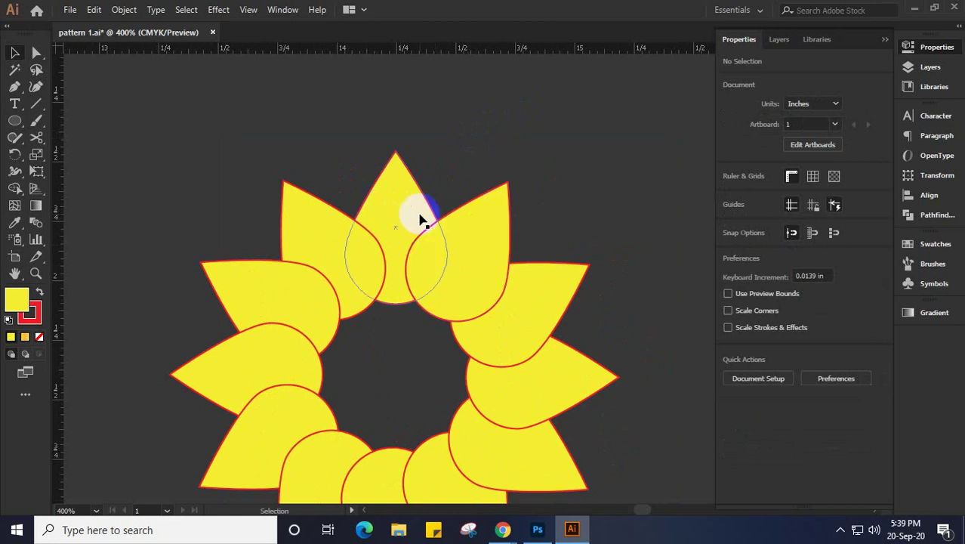
pyautogui.moveTo(440, 151); pyautogui.dragTo(423, 251)
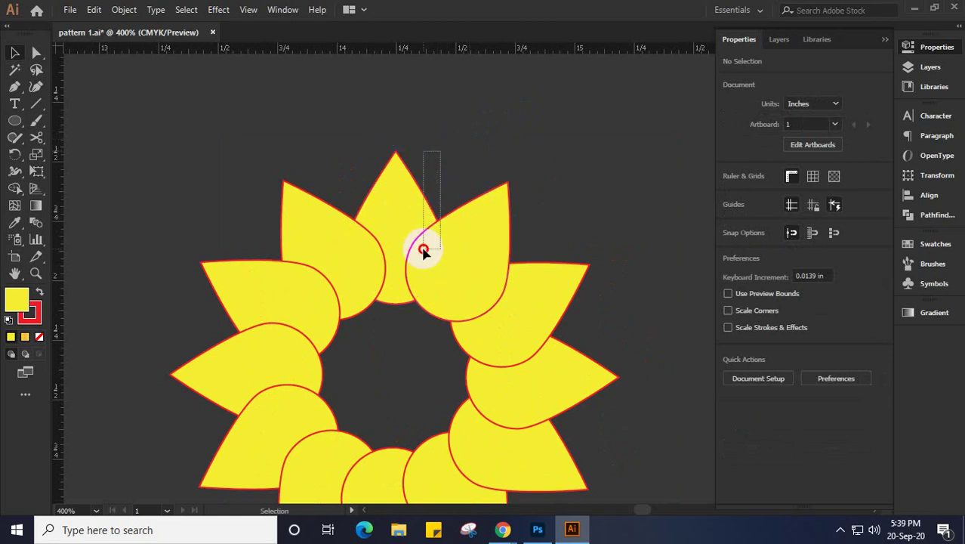
pyautogui.click(939, 217)
pyautogui.click(743, 189)
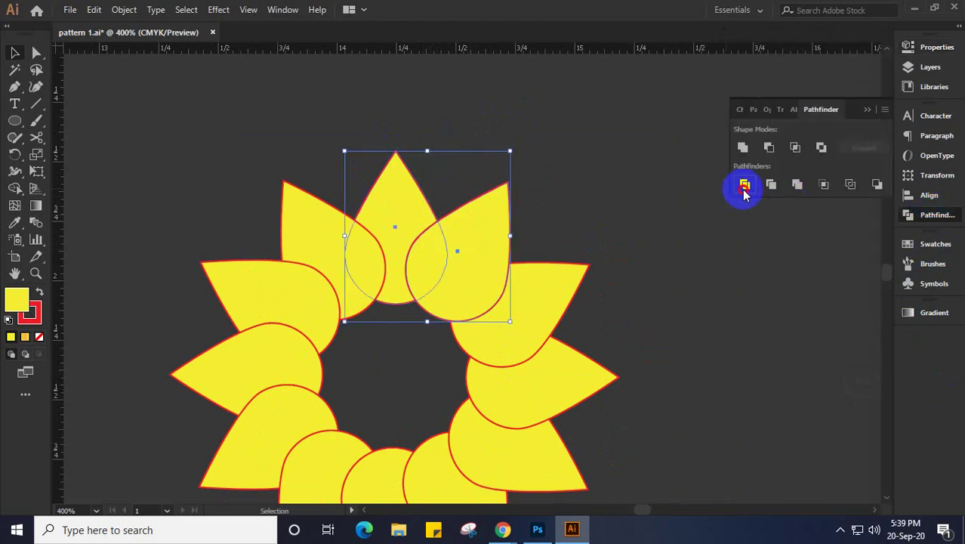
pyautogui.click(437, 217)
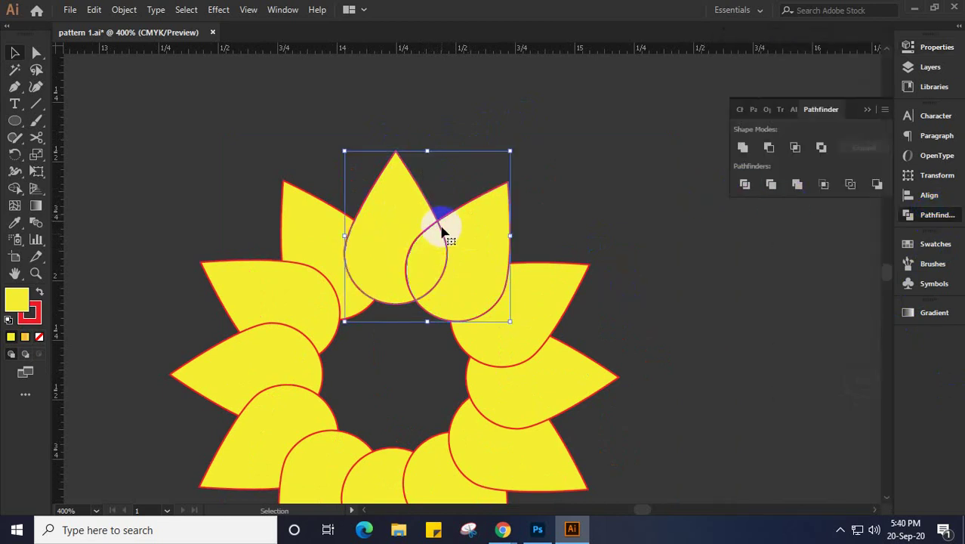
pyautogui.click(419, 274)
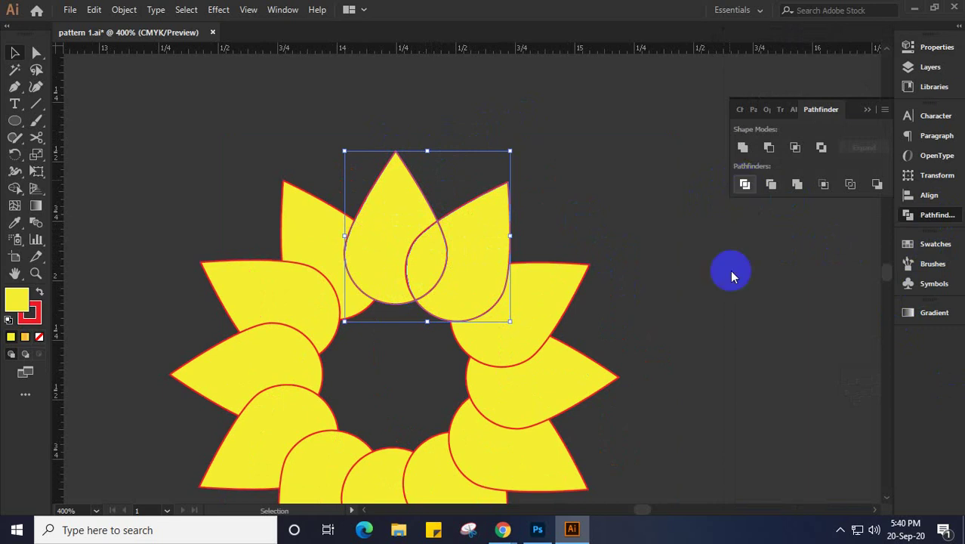
pyautogui.click(744, 184)
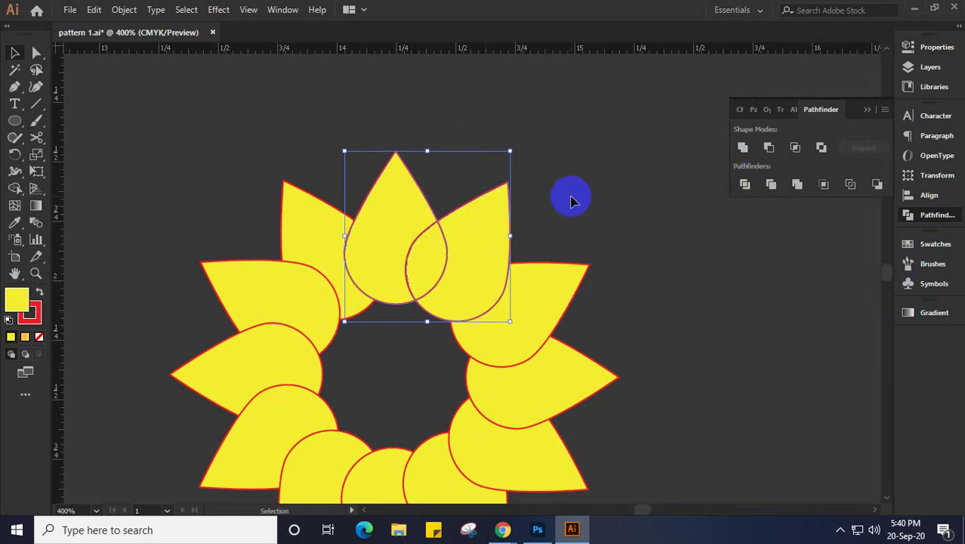
pyautogui.click(475, 230)
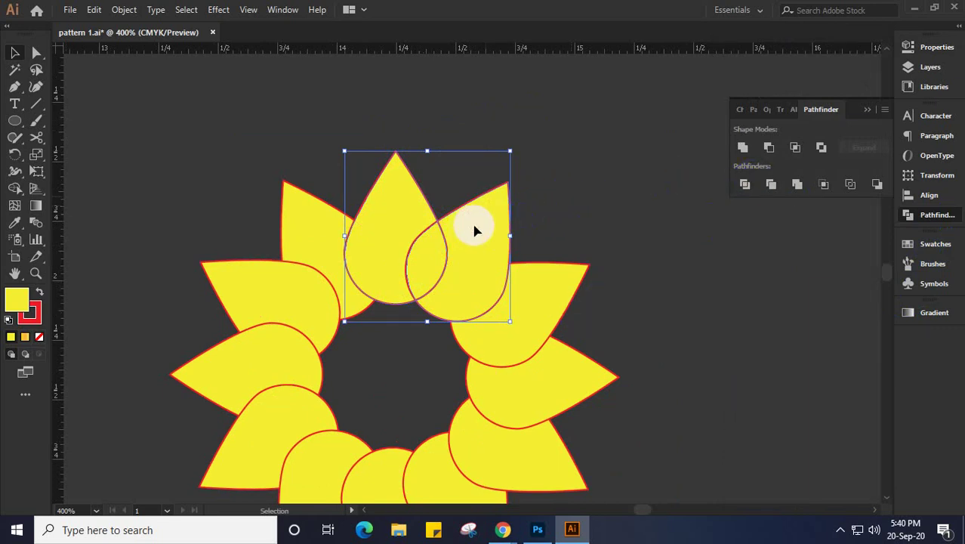
pyautogui.hotkey('ctrl', 'shift', 'a')
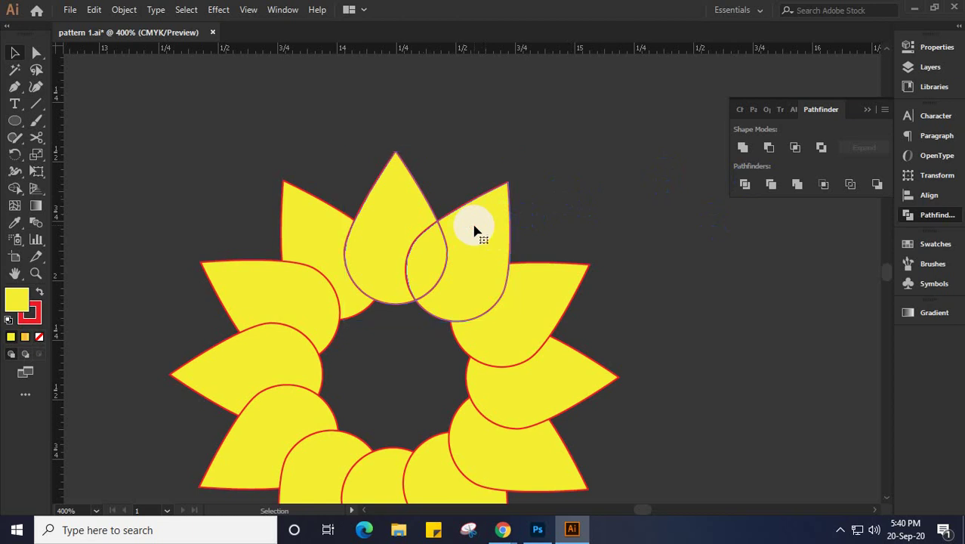
pyautogui.click(471, 212)
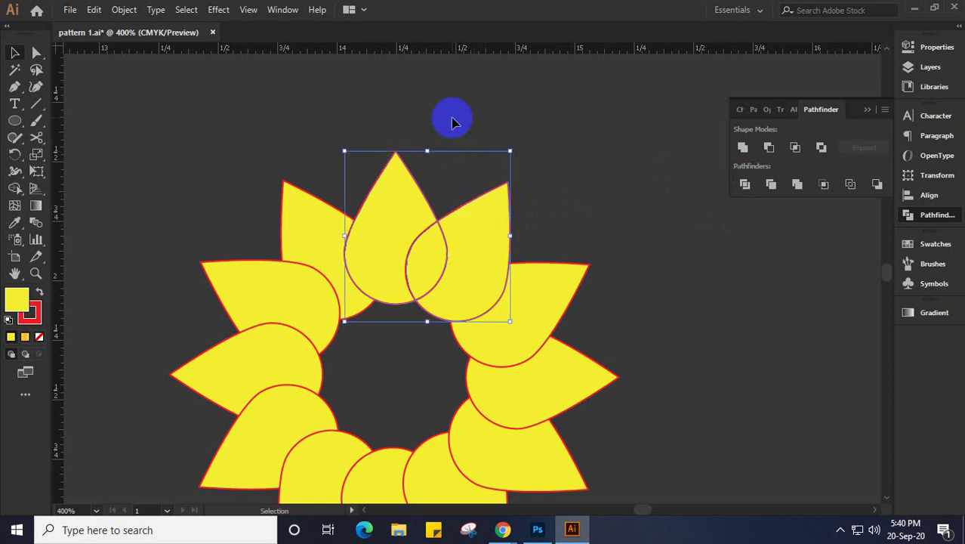
pyautogui.hotkey('ctrl', 'shift', 'a')
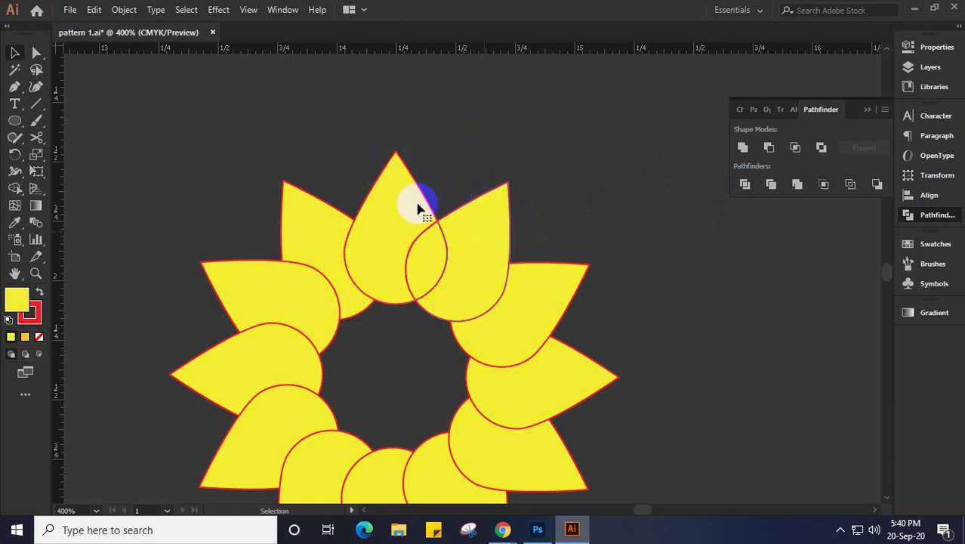
# Select the topmost petal's body together with the overlap piece and send both to the back
pyautogui.click(409, 230)
pyautogui.click(387, 209)
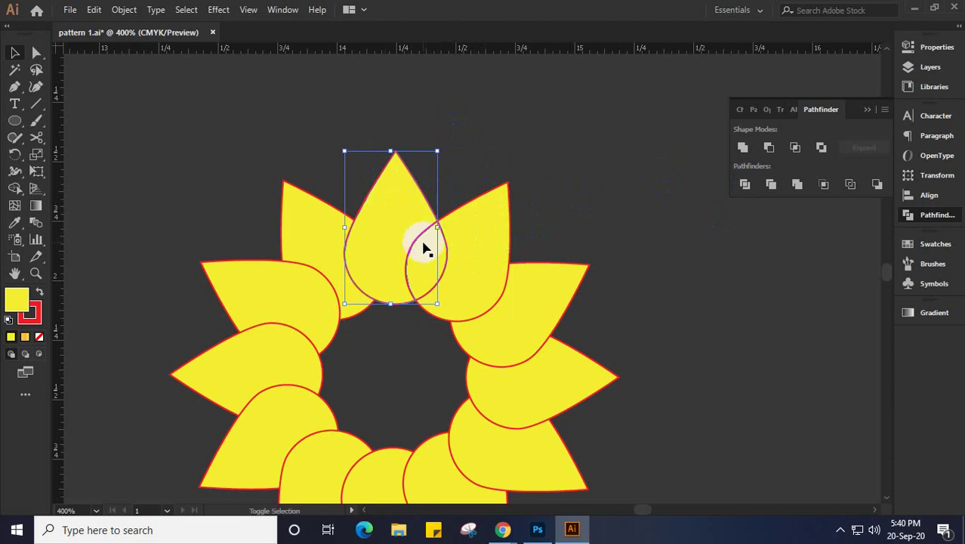
pyautogui.keyDown('shift'); pyautogui.click(424, 245); pyautogui.keyUp('shift')
pyautogui.rightClick(371, 203)
pyautogui.moveTo(433, 426)
pyautogui.click(568, 469)
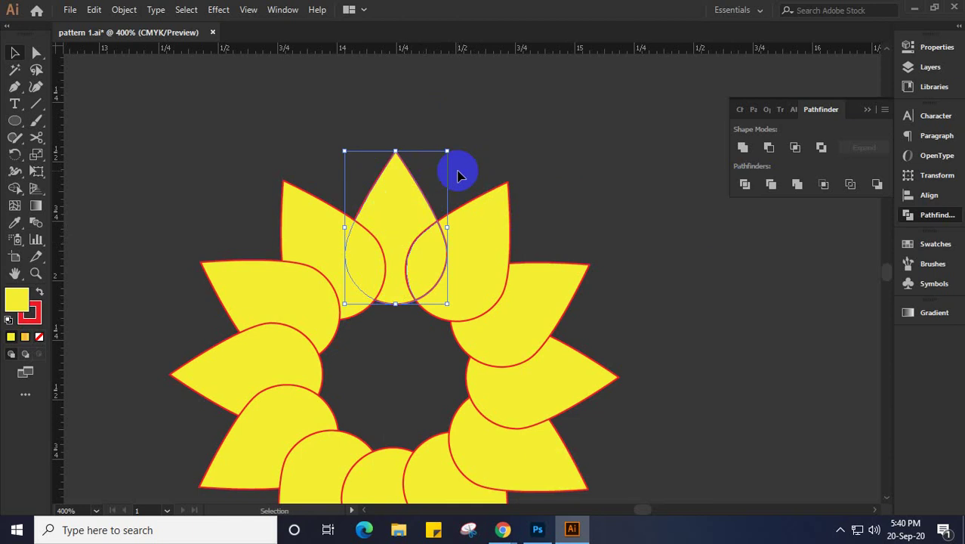
# Unite the petal body and overlap piece as a compound shape and expand it into one petal
pyautogui.keyDown('alt'); pyautogui.click(744, 148); pyautogui.keyUp('alt')
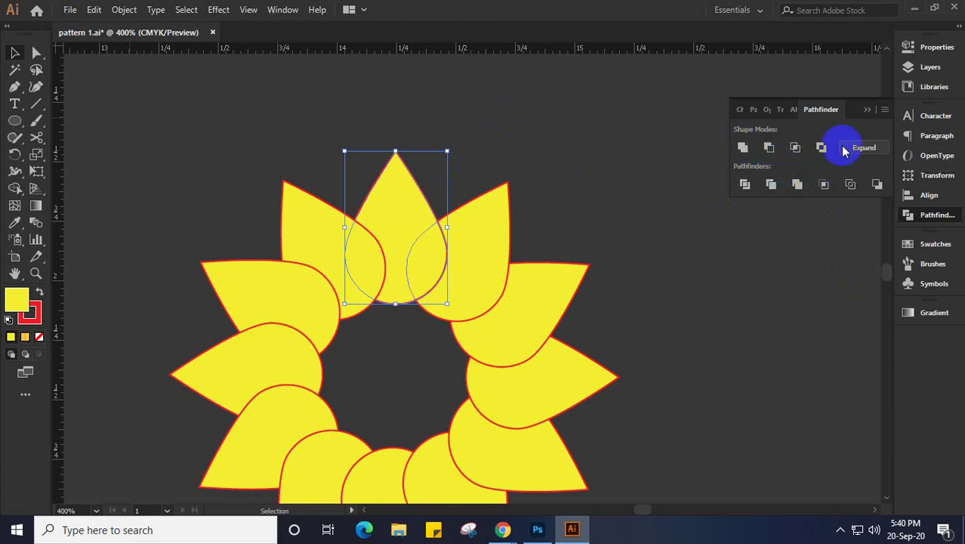
pyautogui.click(861, 148)
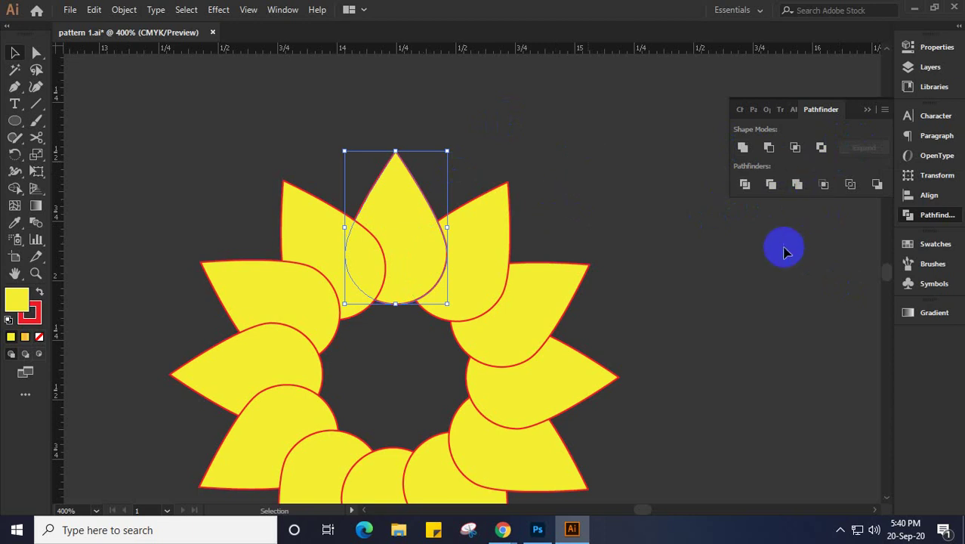
pyautogui.click(422, 185)
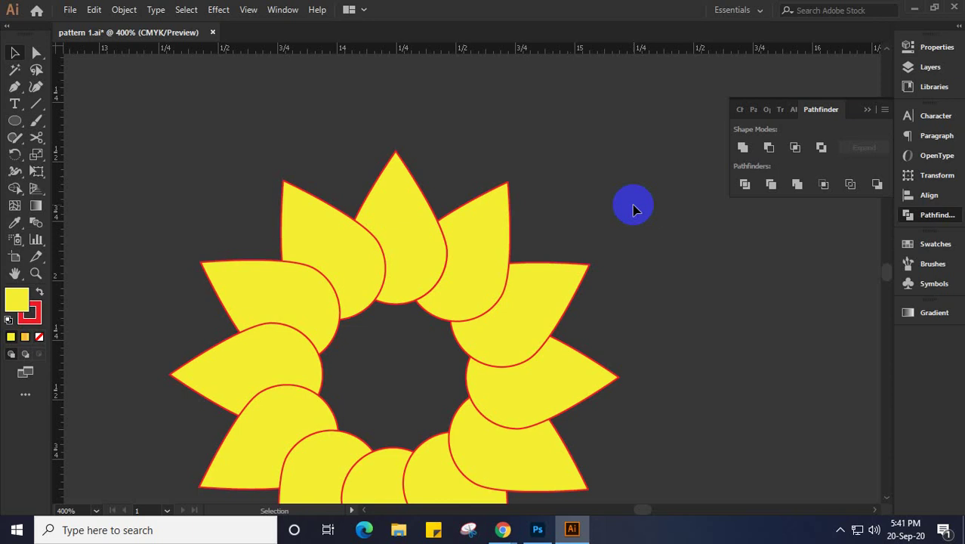
# Select the entire ring of teardrop petals and delete it
pyautogui.scroll(-2, 627, 202)
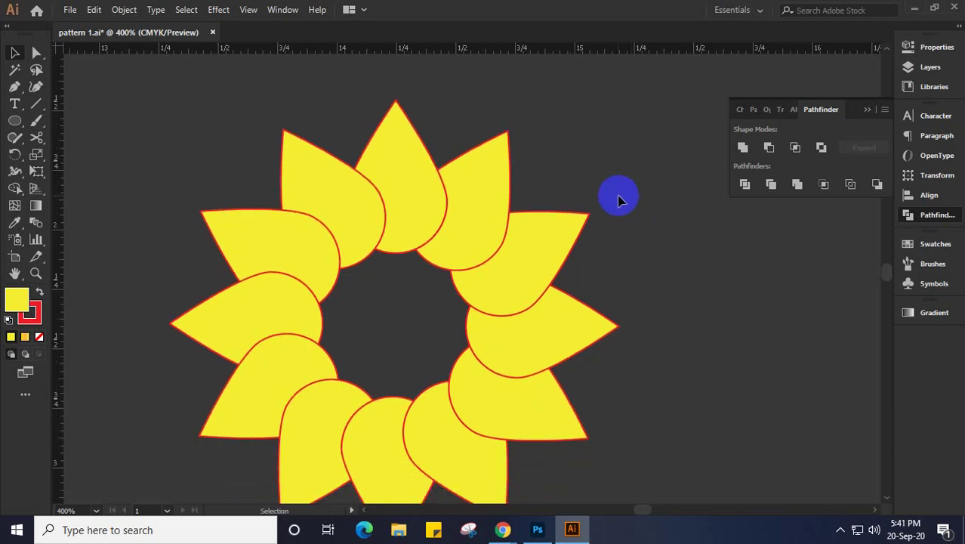
pyautogui.moveTo(166, 117); pyautogui.dragTo(648, 471)
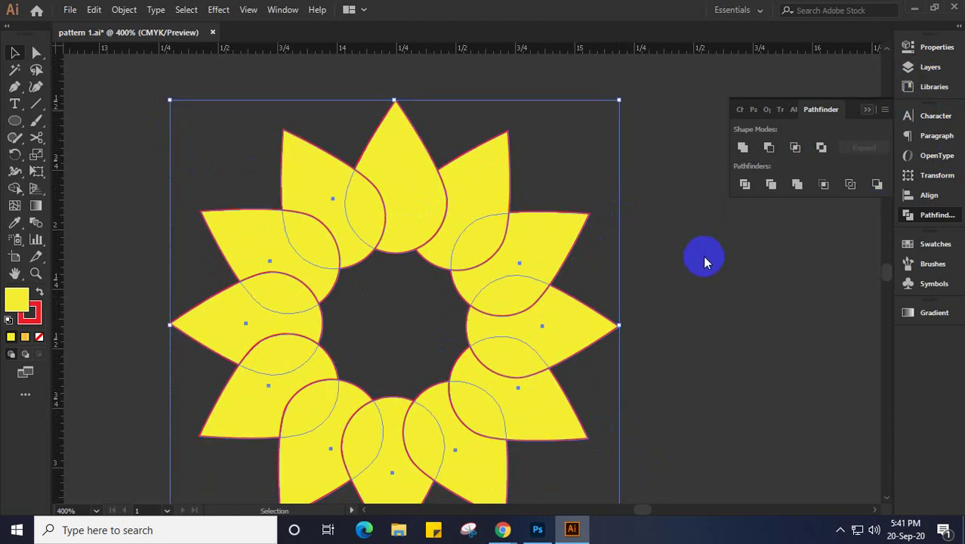
pyautogui.press('Delete')
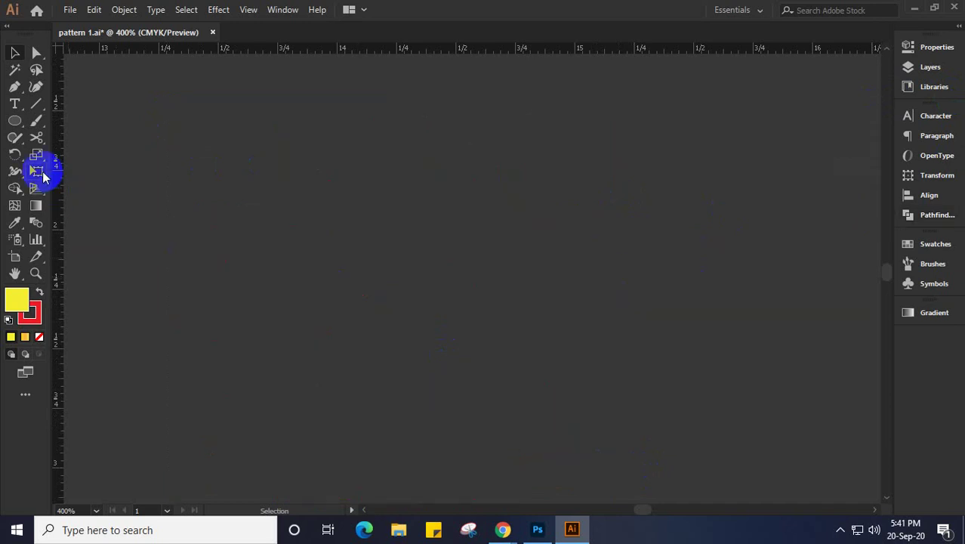
# Draw a yellow, red-outlined circle with the Ellipse tool in the middle of the empty canvas
pyautogui.click(14, 121)
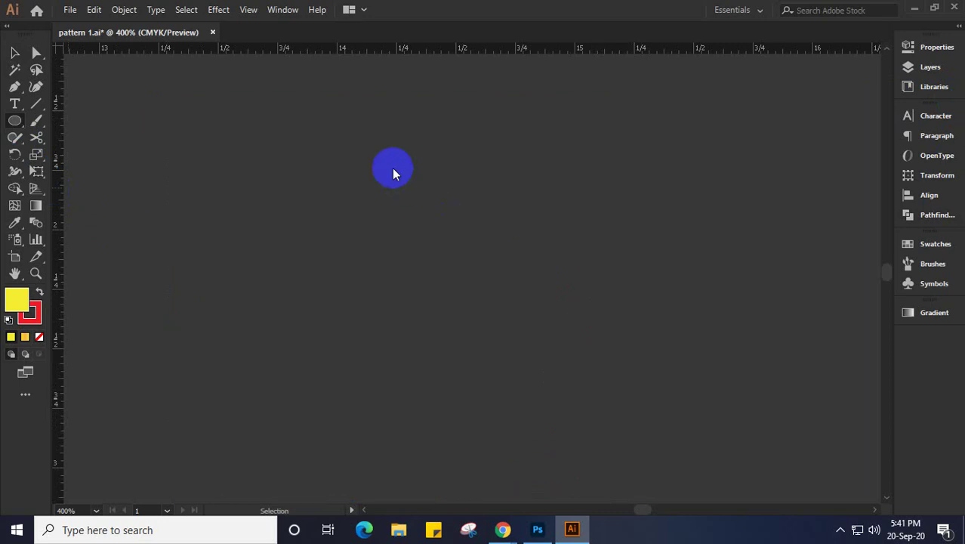
pyautogui.moveTo(393, 168); pyautogui.dragTo(575, 387)
pyautogui.click(14, 52)
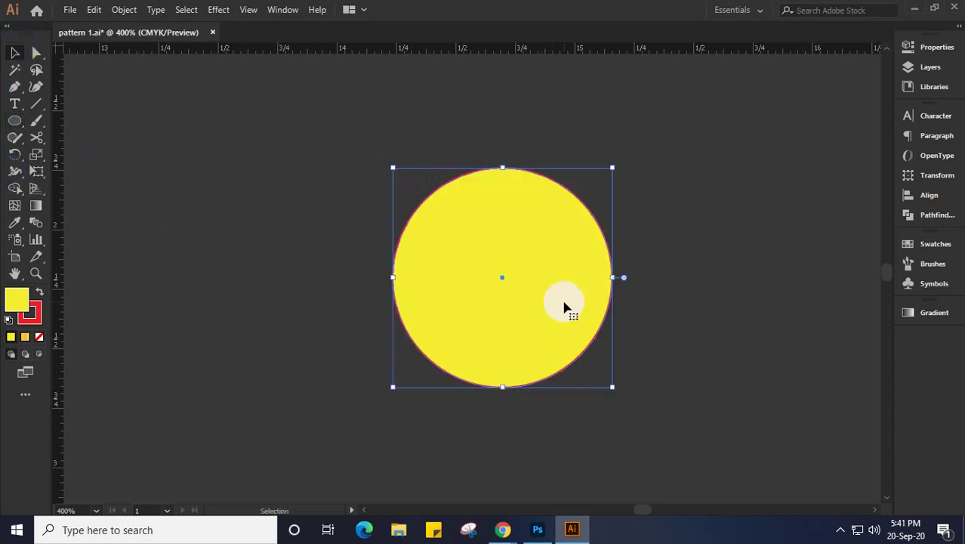
# Make a copy of the circle scaled uniformly to 90% about its bottom anchor point
pyautogui.click(37, 155)
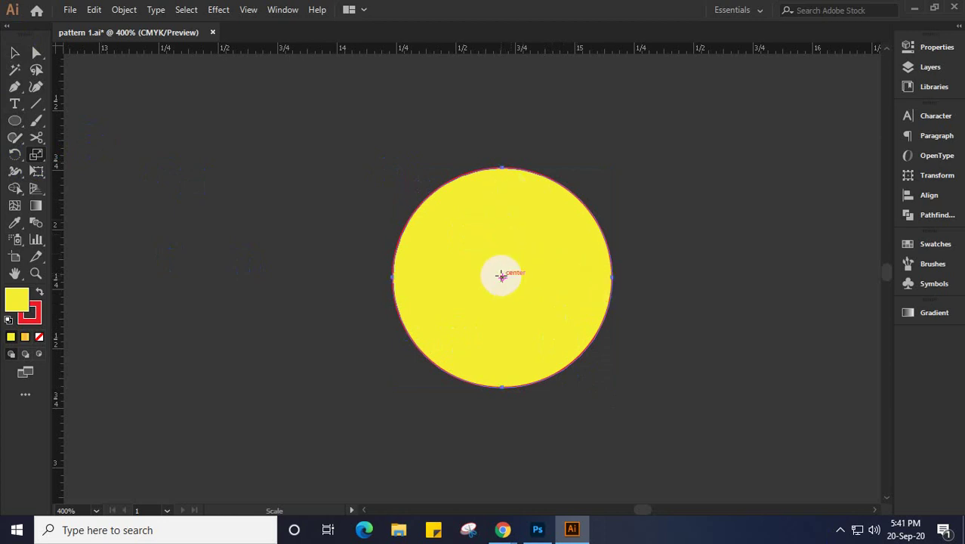
pyautogui.moveTo(502, 376); pyautogui.dragTo(541, 379)
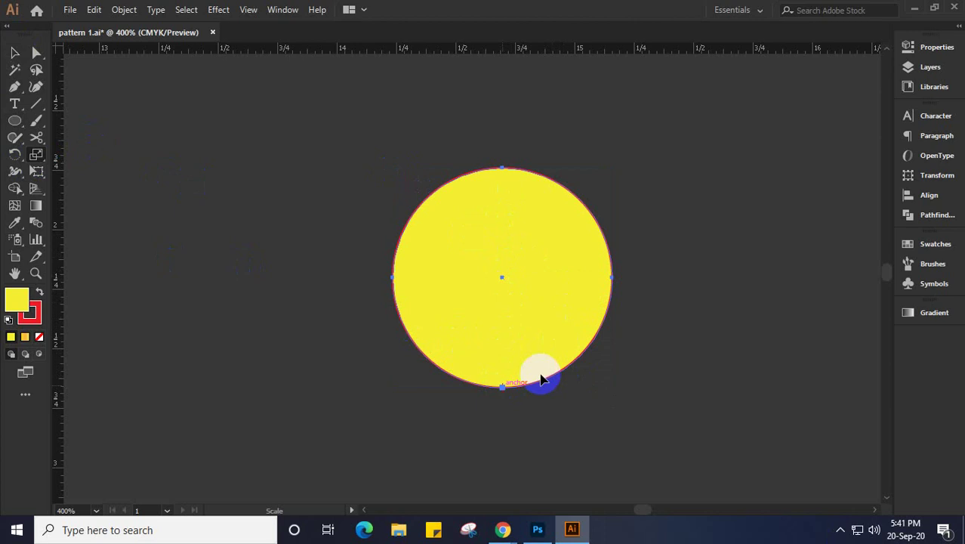
pyautogui.keyDown('alt'); pyautogui.click(541, 378); pyautogui.keyUp('alt')
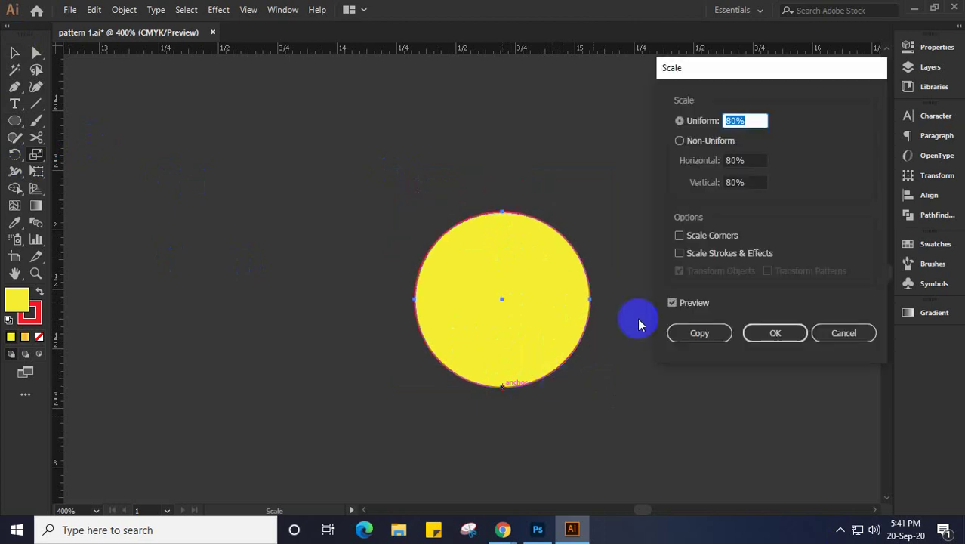
pyautogui.click(734, 122)
pyautogui.write('90')
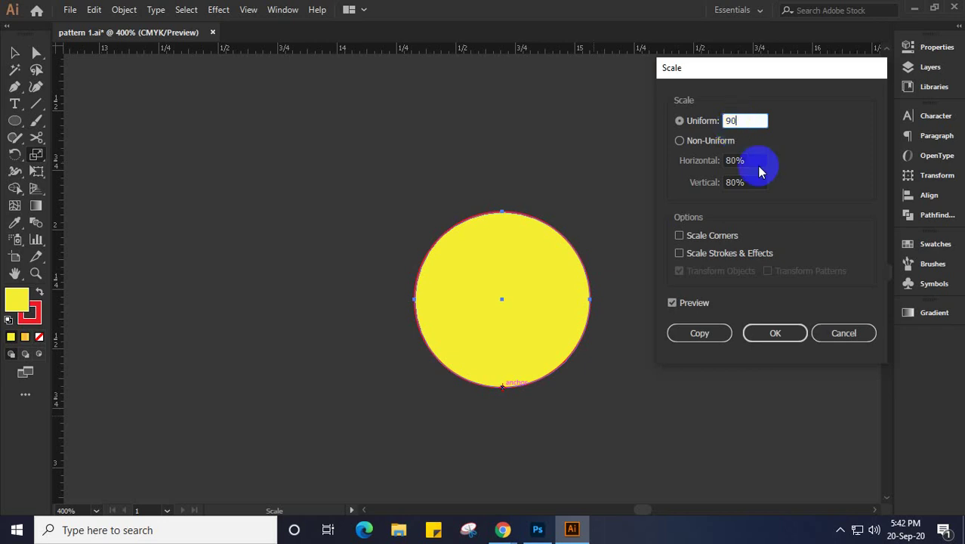
pyautogui.click(680, 303)
pyautogui.click(681, 301)
pyautogui.click(681, 301)
pyautogui.click(693, 334)
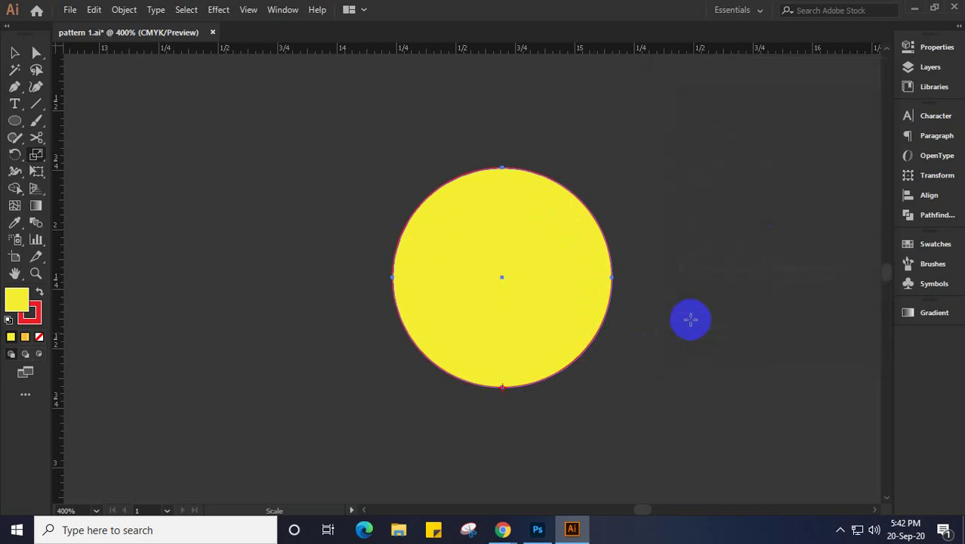
# Repeat the scaled copy many times until the nested circles shrink to a small one at the bottom anchor
pyautogui.hotkey('ctrl', 'd')
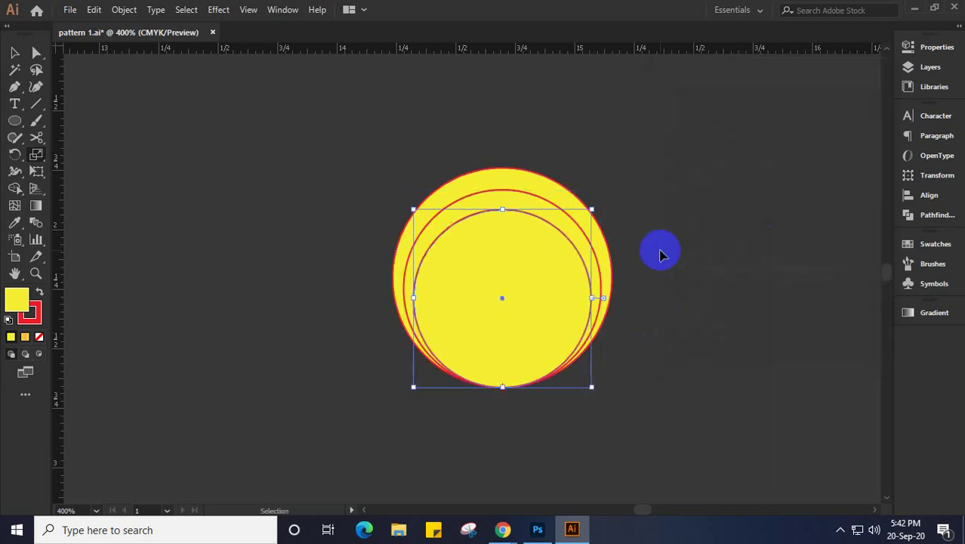
pyautogui.hotkey('ctrl', 'd')
pyautogui.hotkey('ctrl', 'd')
pyautogui.hotkey('ctrl', 'd')
pyautogui.hotkey('ctrl', 'd')
pyautogui.hotkey('ctrl', 'd')
pyautogui.hotkey('ctrl', 'd')
pyautogui.hotkey('ctrl', 'd')
pyautogui.hotkey('ctrl', 'd')
pyautogui.hotkey('ctrl', 'd')
pyautogui.hotkey('ctrl', 'd')
pyautogui.hotkey('ctrl', 'd')
pyautogui.hotkey('ctrl', 'd')
pyautogui.hotkey('ctrl', 'd')
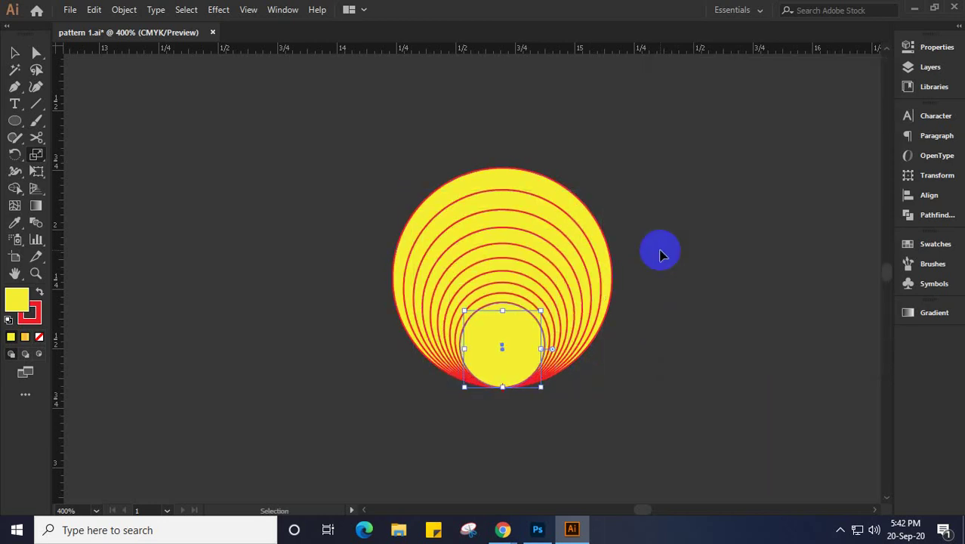
# Select all the nested circles and delete them
pyautogui.click(14, 52)
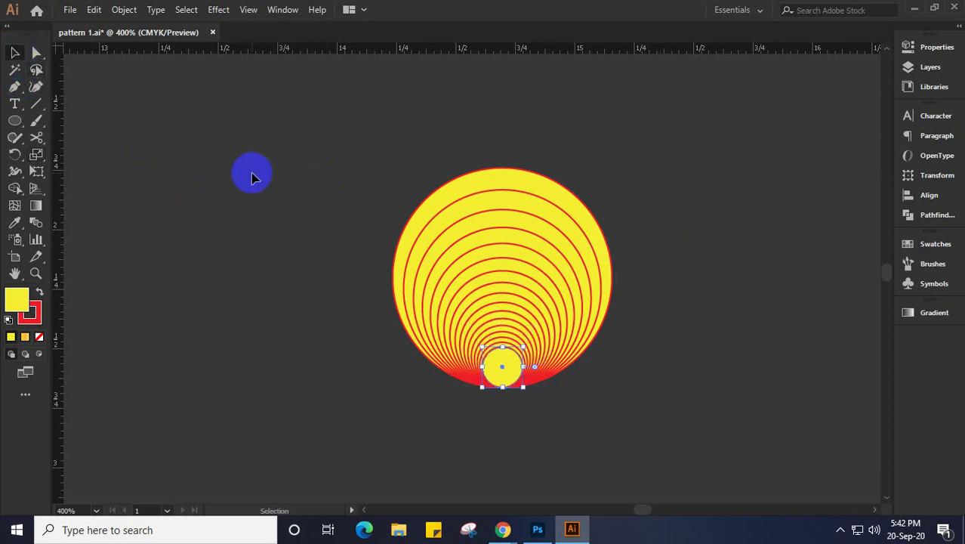
pyautogui.moveTo(363, 139); pyautogui.dragTo(676, 469)
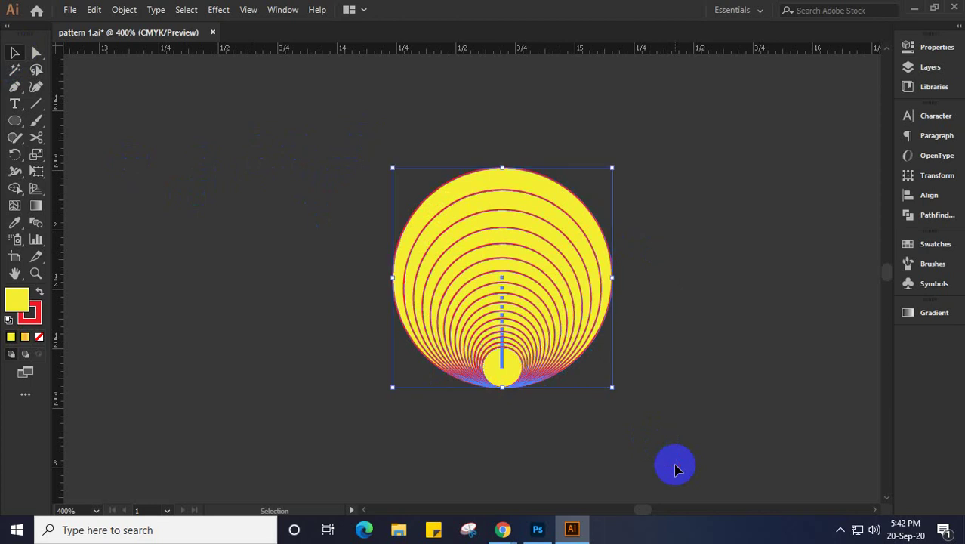
pyautogui.press('Delete')
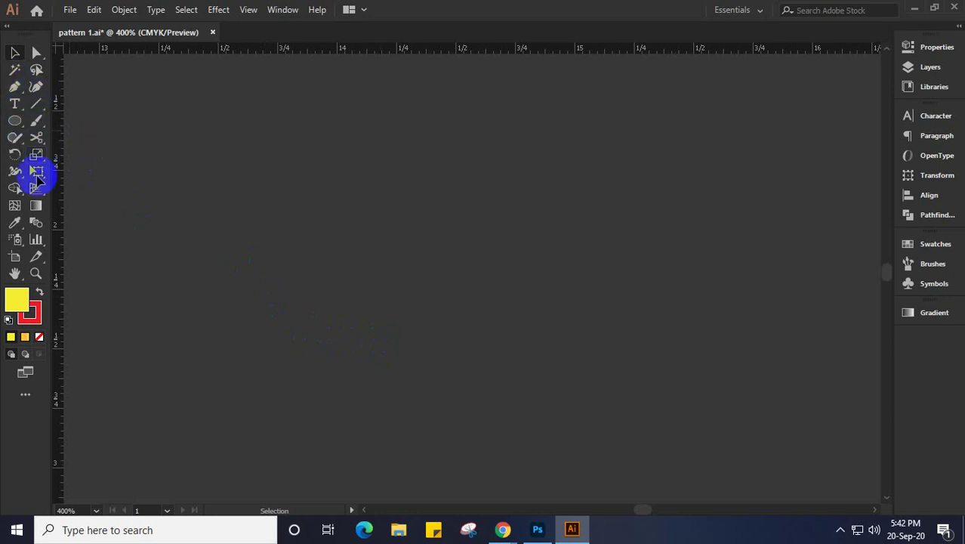
# Draw a yellow, red-outlined rectangle about 1.22 in wide and 0.57 in high on the empty canvas
pyautogui.click(14, 86)
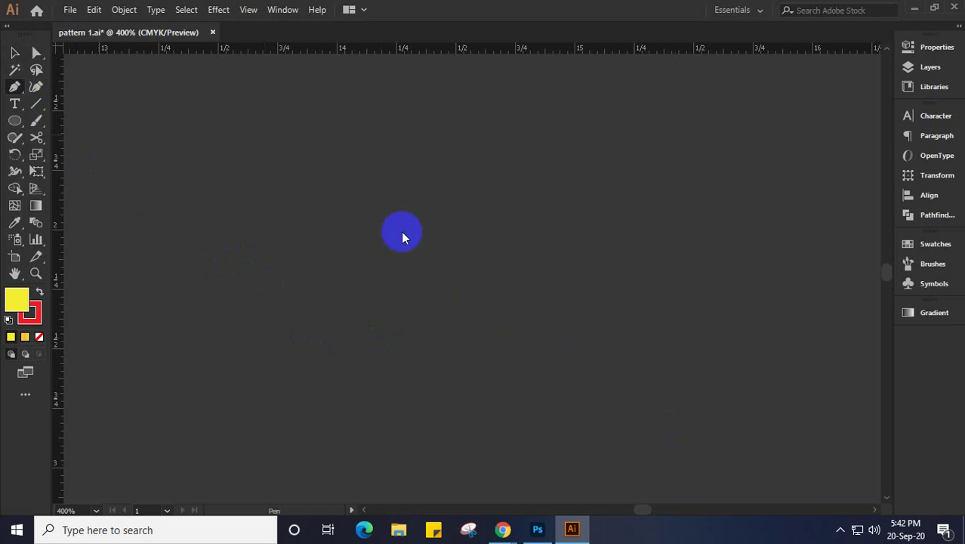
pyautogui.moveTo(11, 125); pyautogui.dragTo(81, 120)
pyautogui.moveTo(310, 204); pyautogui.dragTo(601, 333)
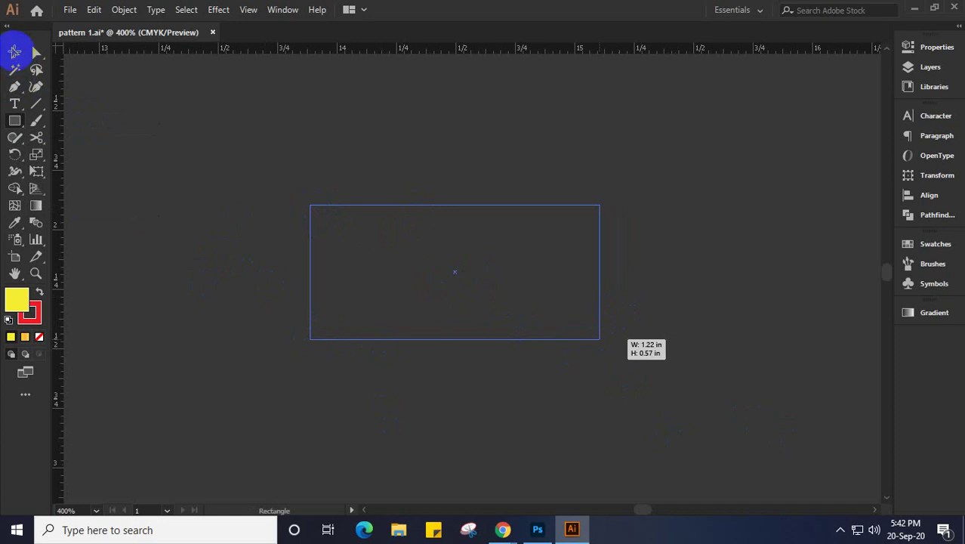
pyautogui.click(13, 51)
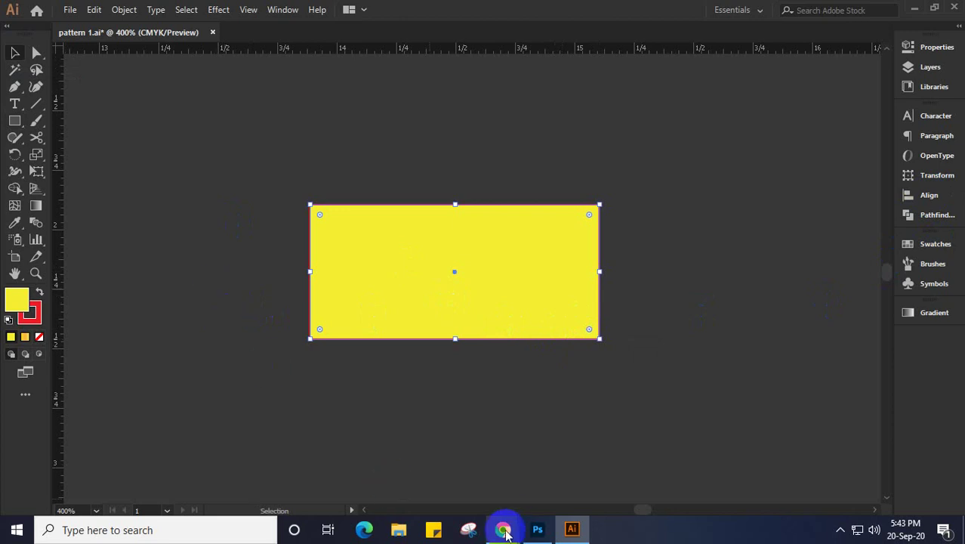
# Switch to the Google Meet call in Chrome and stop presenting the screen
pyautogui.moveTo(502, 527)
pyautogui.click(452, 480)
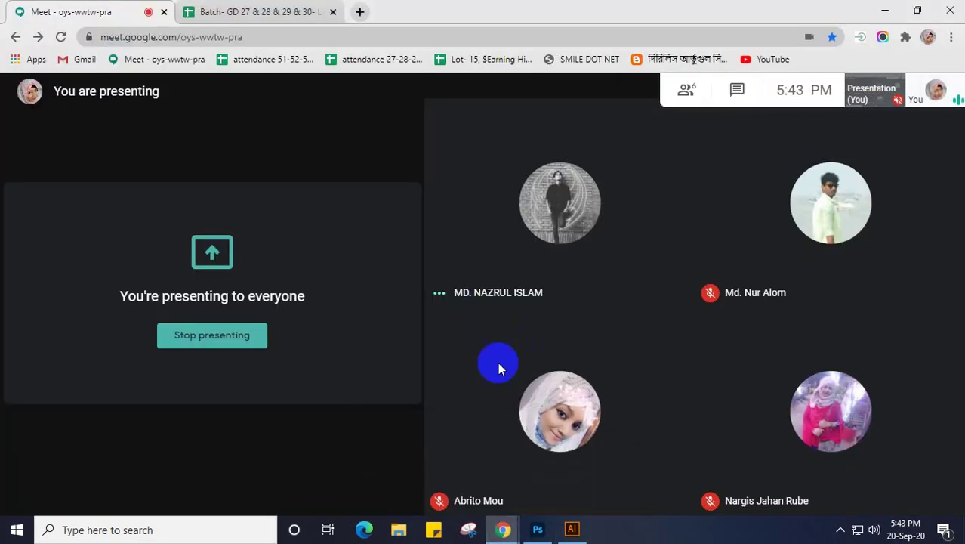
pyautogui.moveTo(449, 428)
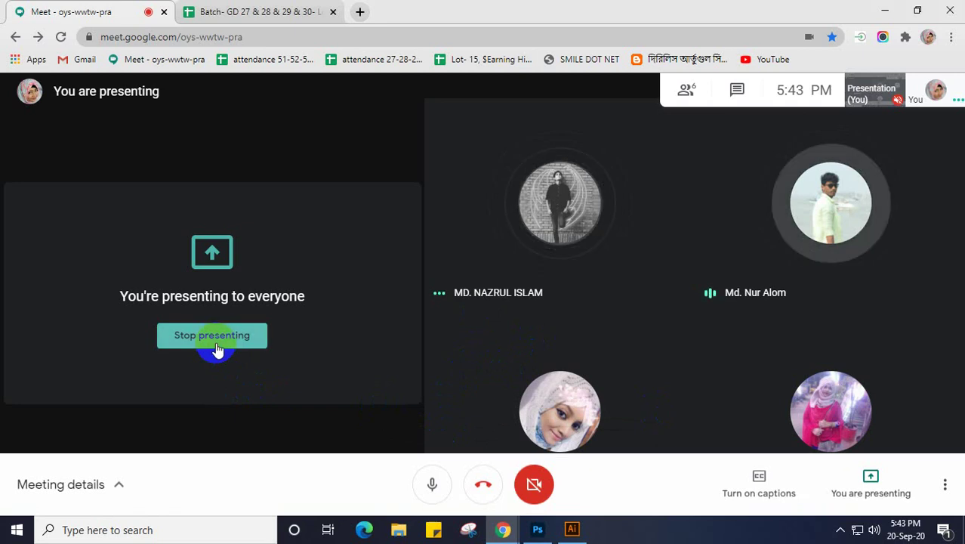
pyautogui.click(215, 341)
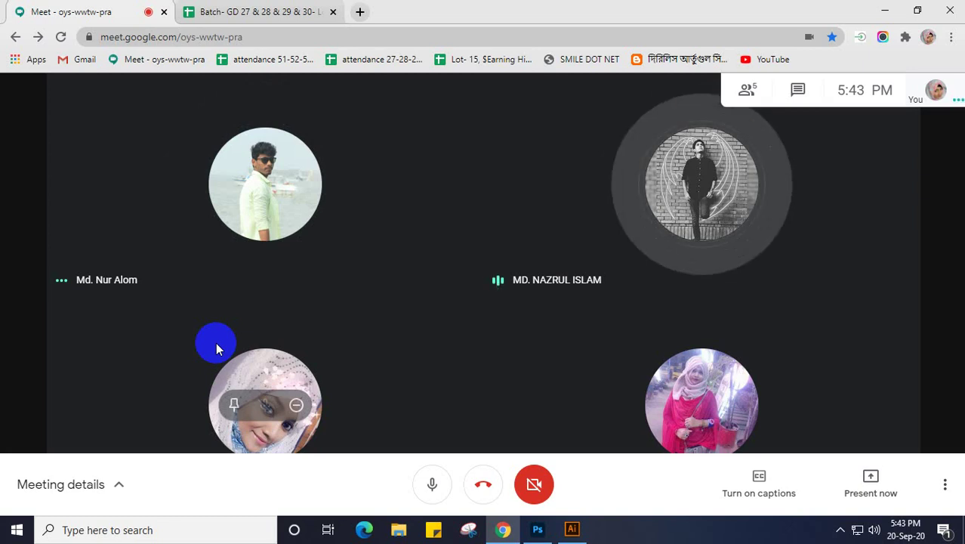
# Start presenting the entire screen in the Google Meet call
pyautogui.click(868, 487)
pyautogui.click(853, 360)
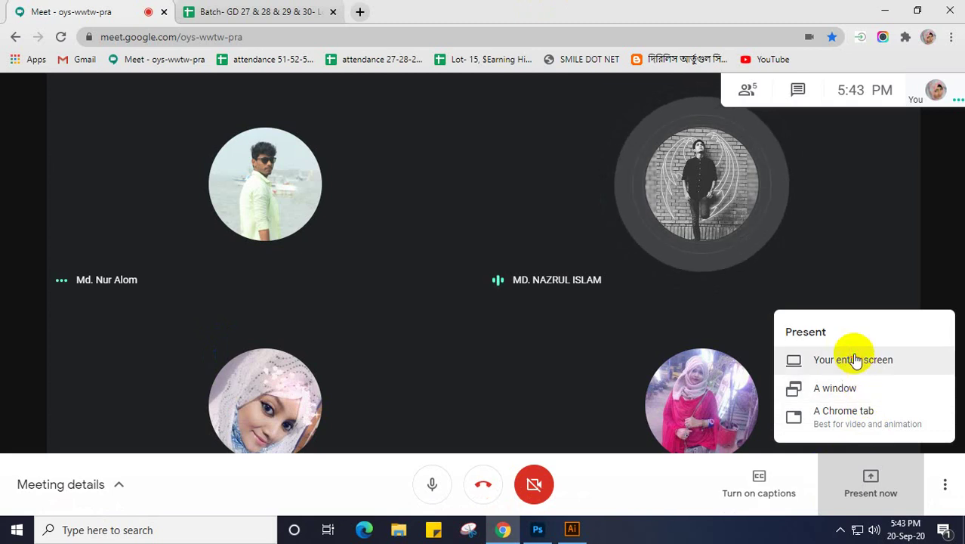
pyautogui.click(385, 167)
pyautogui.click(598, 344)
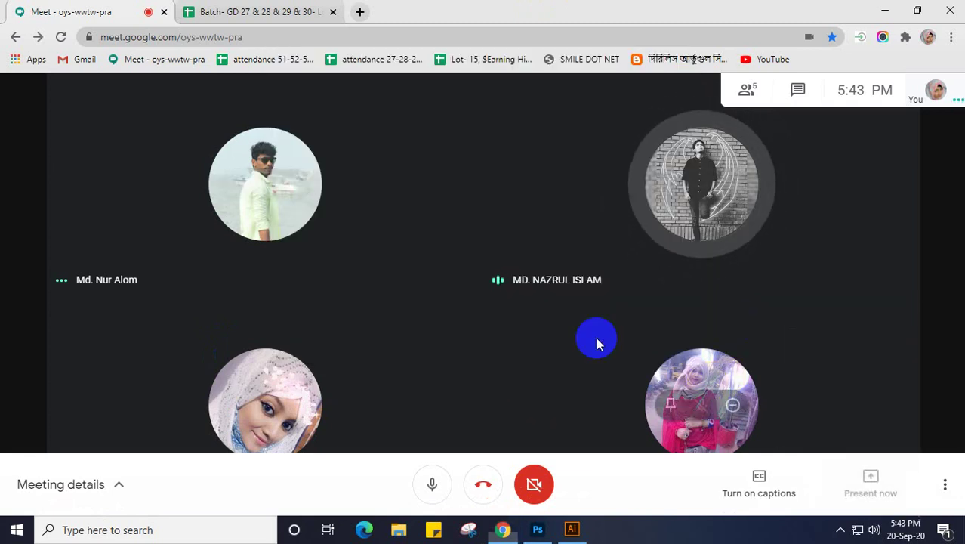
pyautogui.click(608, 495)
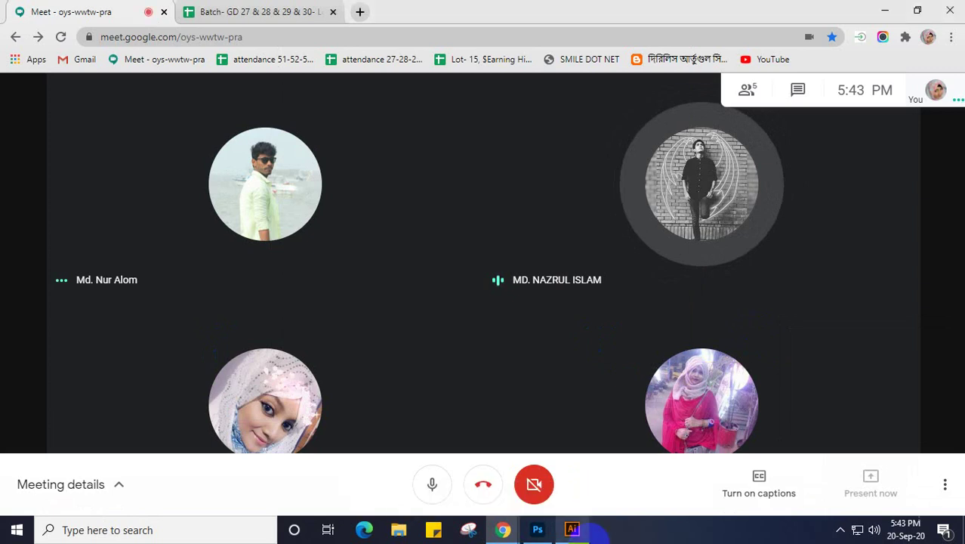
# Switch back to Illustrator and set the rectangle's stroke to None
pyautogui.moveTo(575, 533)
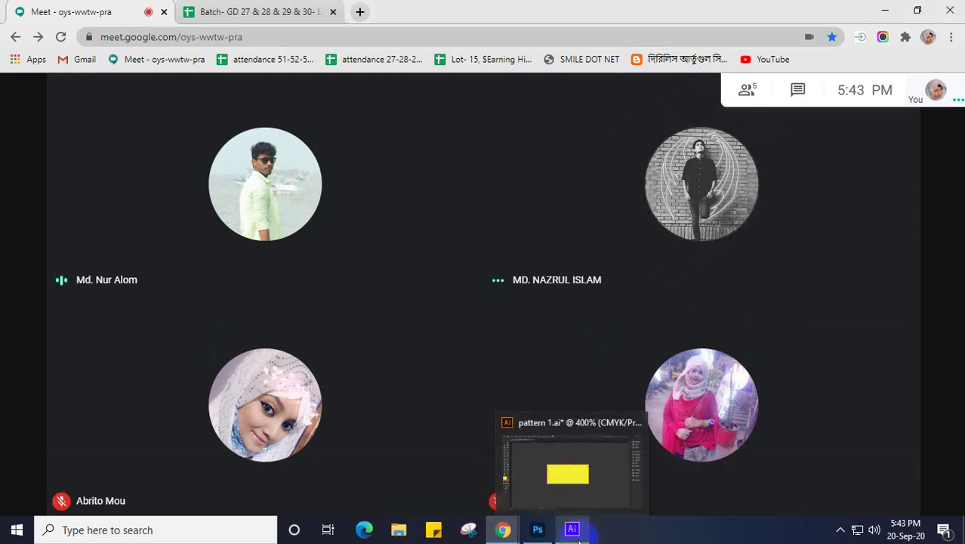
pyautogui.click(574, 531)
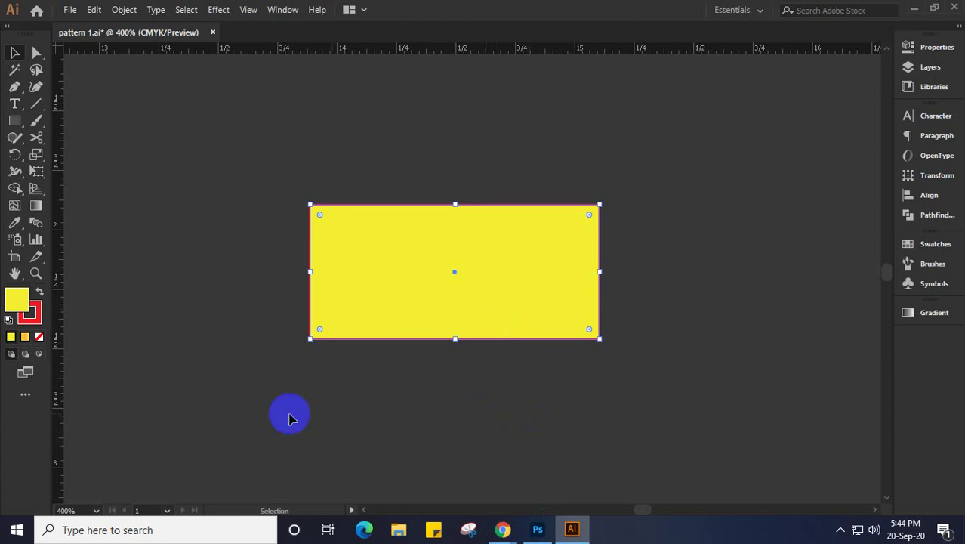
pyautogui.click(32, 317)
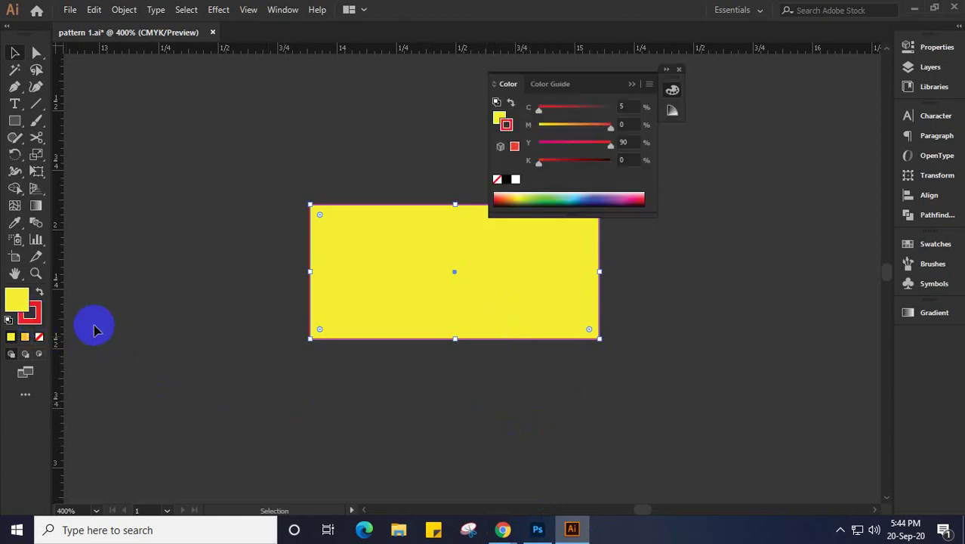
pyautogui.click(40, 339)
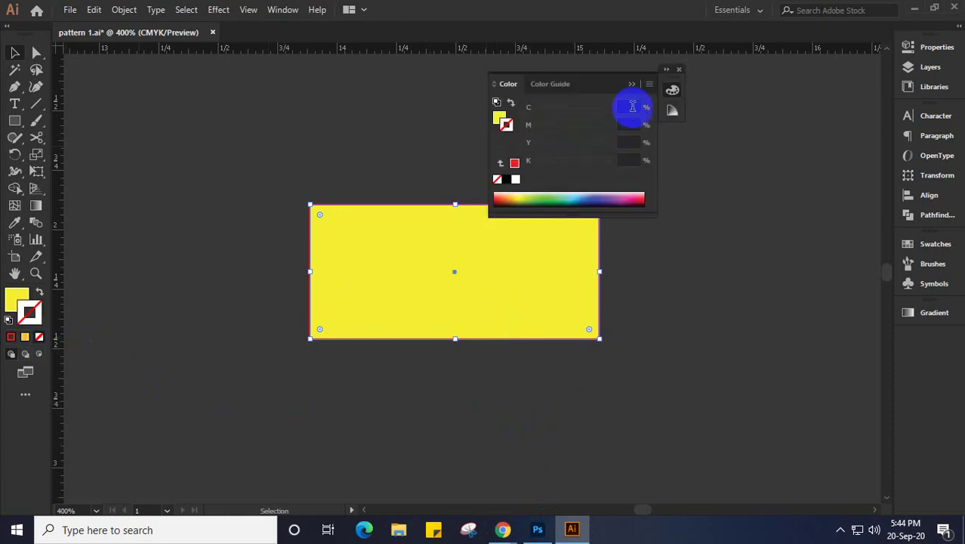
pyautogui.click(678, 70)
# Browse the golden color combination images in Chrome, copy the 24K GOLD Color Palette image and return to Illustrator
pyautogui.click(839, 529)
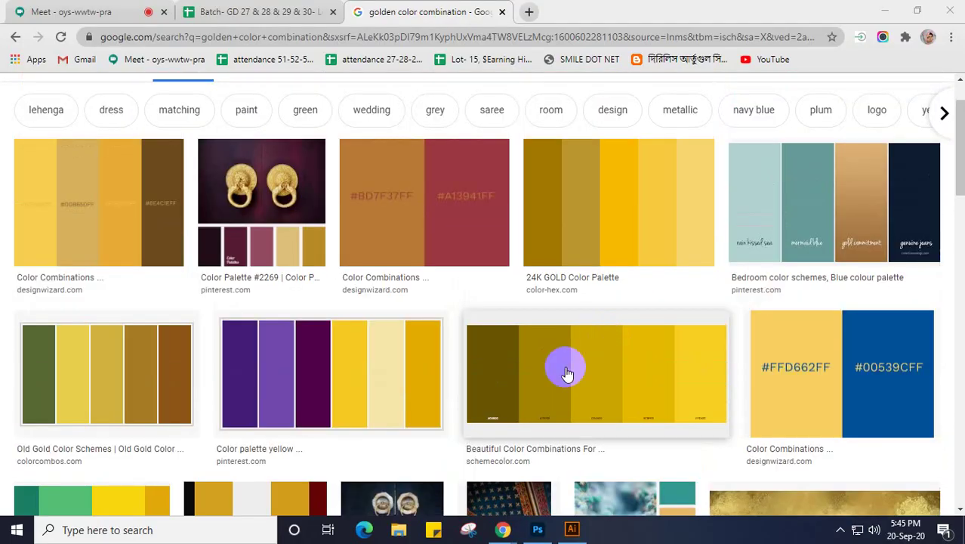
pyautogui.scroll(-5, 553, 360)
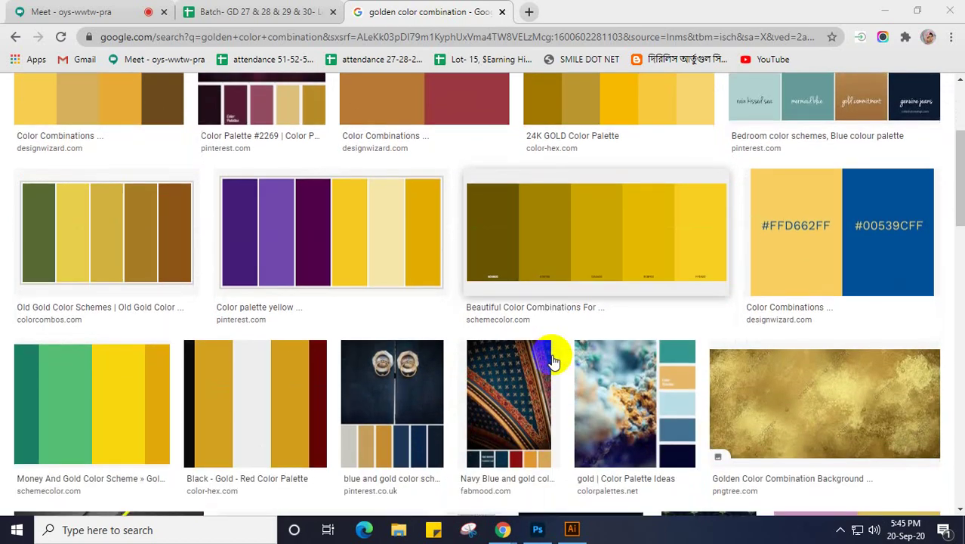
pyautogui.scroll(-6, 553, 361)
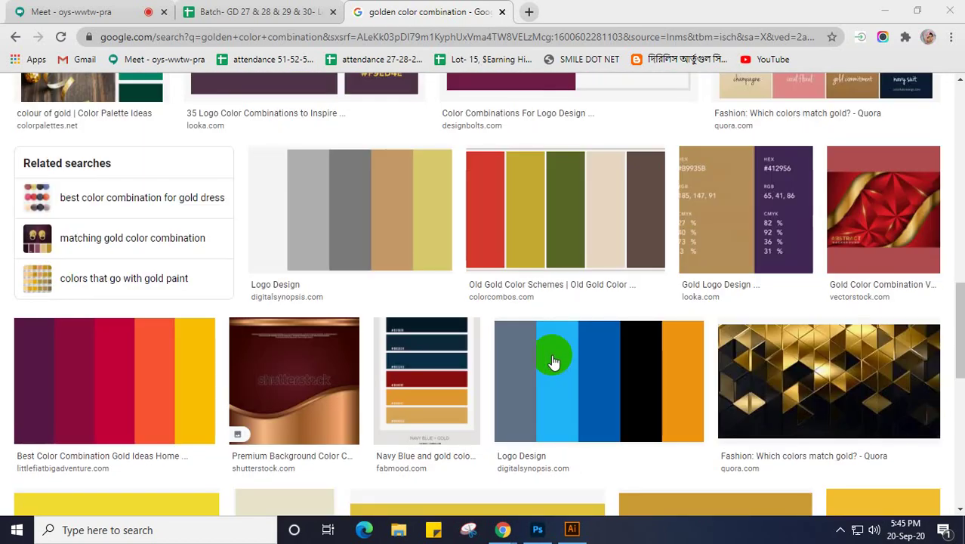
pyautogui.scroll(5, 560, 323)
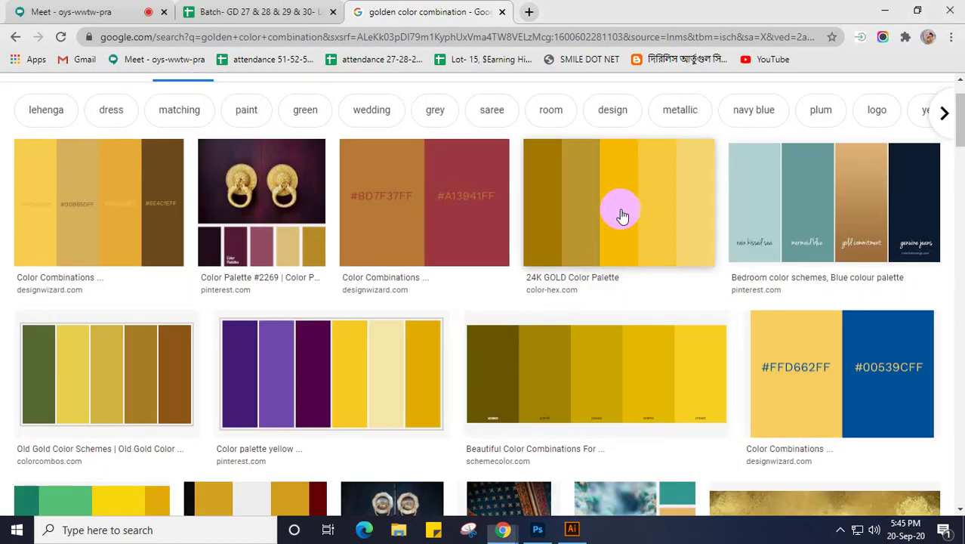
pyautogui.click(620, 217)
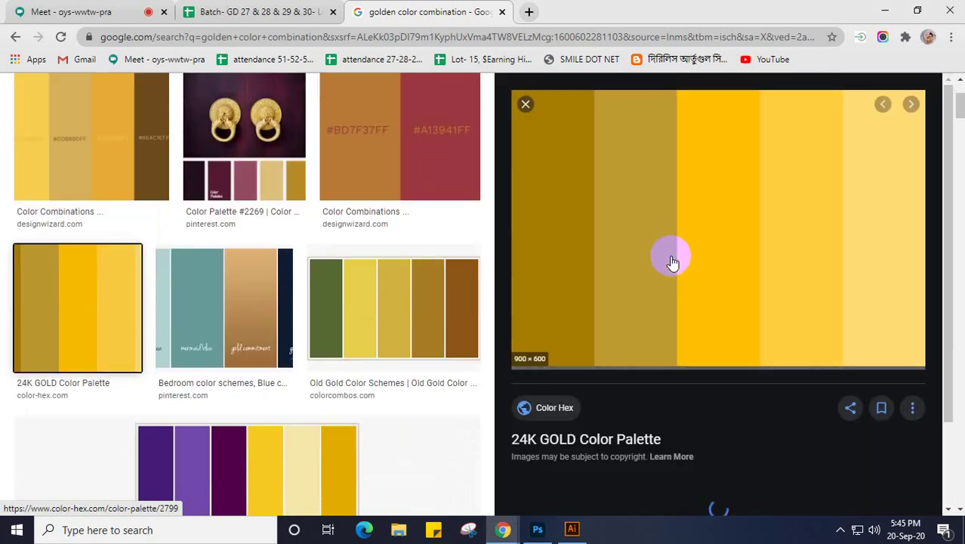
pyautogui.rightClick(704, 187)
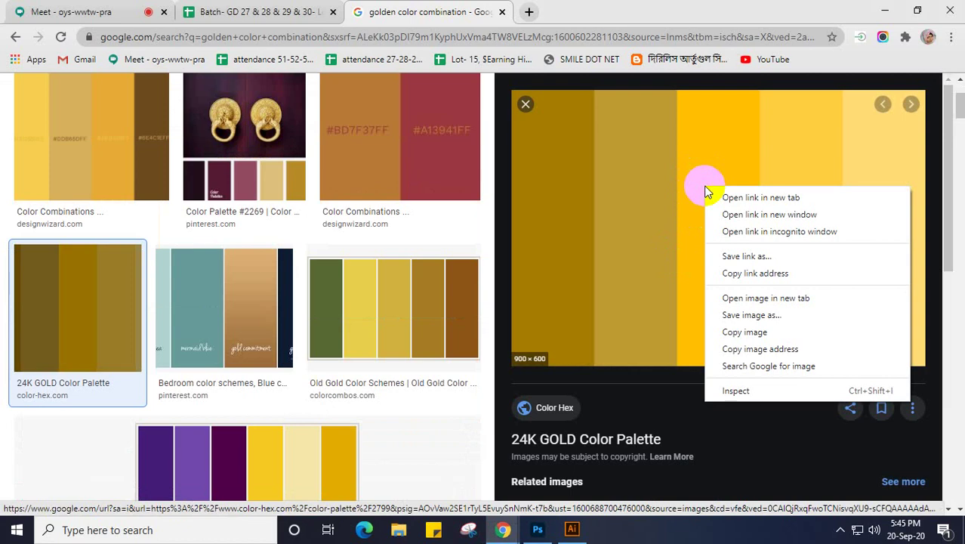
pyautogui.click(742, 333)
pyautogui.click(572, 530)
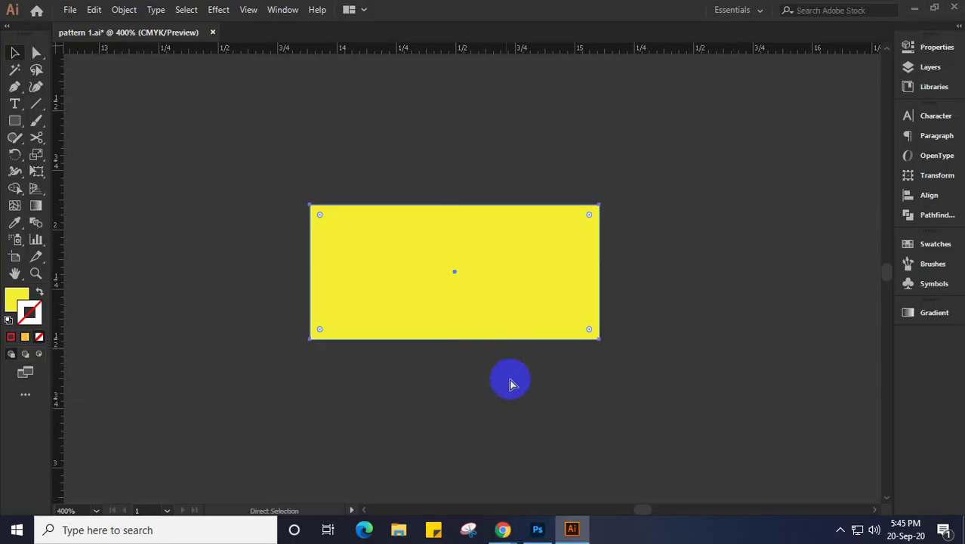
# Paste the copied gold palette image and scale it down to a small swatch strip just above the yellow rectangle
pyautogui.hotkey('ctrl', 'v')
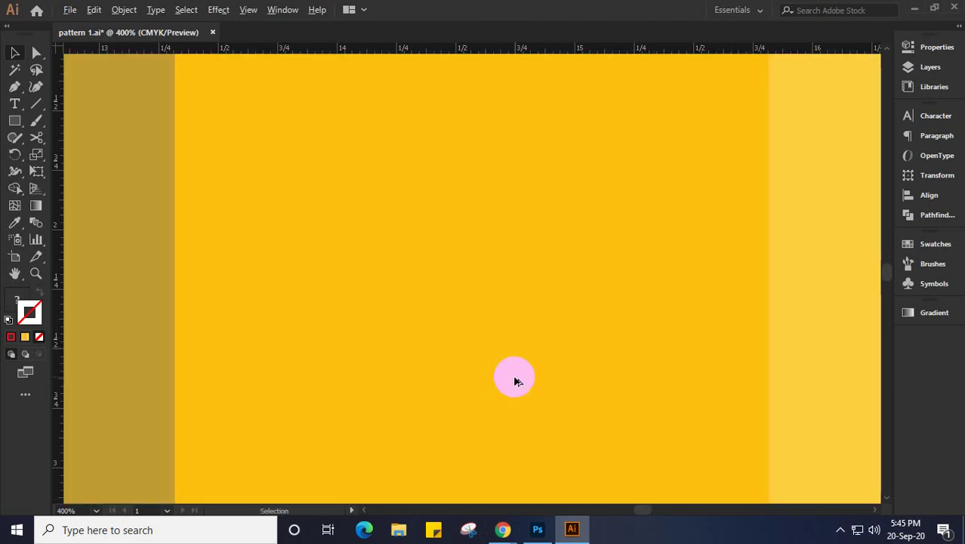
pyautogui.keyDown('alt'); pyautogui.scroll(-2, 514, 382); pyautogui.keyUp('alt')
pyautogui.keyDown('alt'); pyautogui.scroll(-4, 515, 380); pyautogui.keyUp('alt')
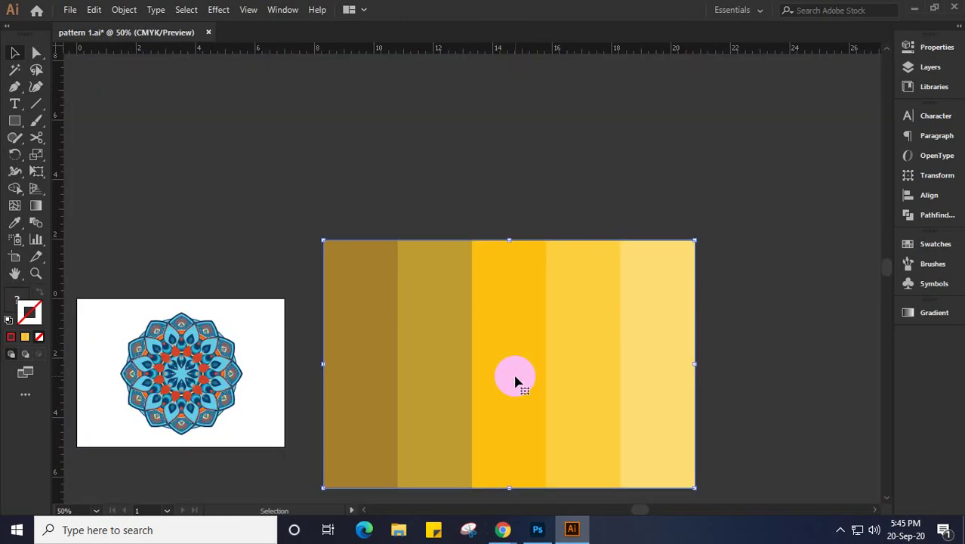
pyautogui.moveTo(696, 487); pyautogui.dragTo(493, 243)
pyautogui.keyDown('alt'); pyautogui.scroll(3, 514, 361); pyautogui.keyUp('alt')
pyautogui.keyDown('alt'); pyautogui.scroll(4, 513, 363); pyautogui.keyUp('alt')
pyautogui.keyDown('alt'); pyautogui.scroll(2, 487, 329); pyautogui.keyUp('alt')
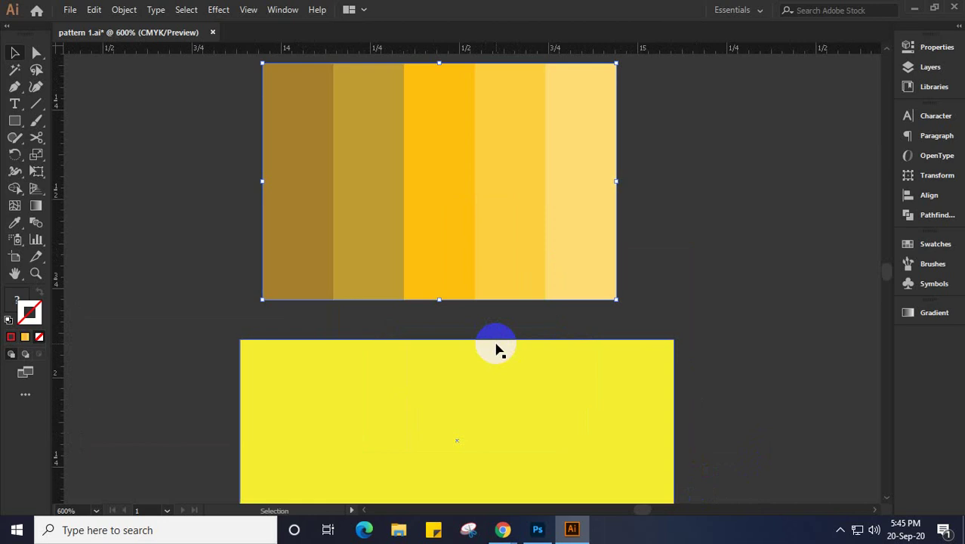
# Move the yellow rectangle up and over so it sits centred directly beneath the palette image
pyautogui.scroll(-2, 496, 348)
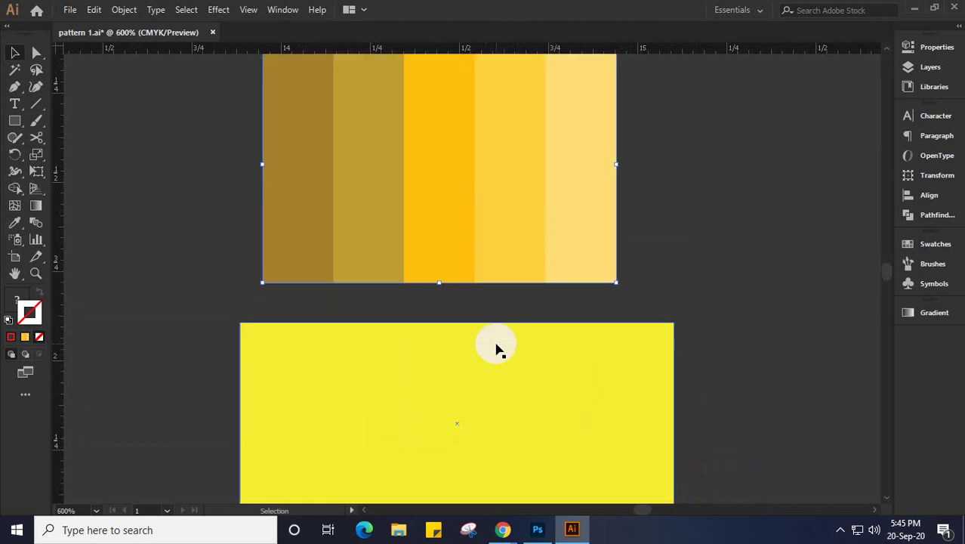
pyautogui.click(542, 385)
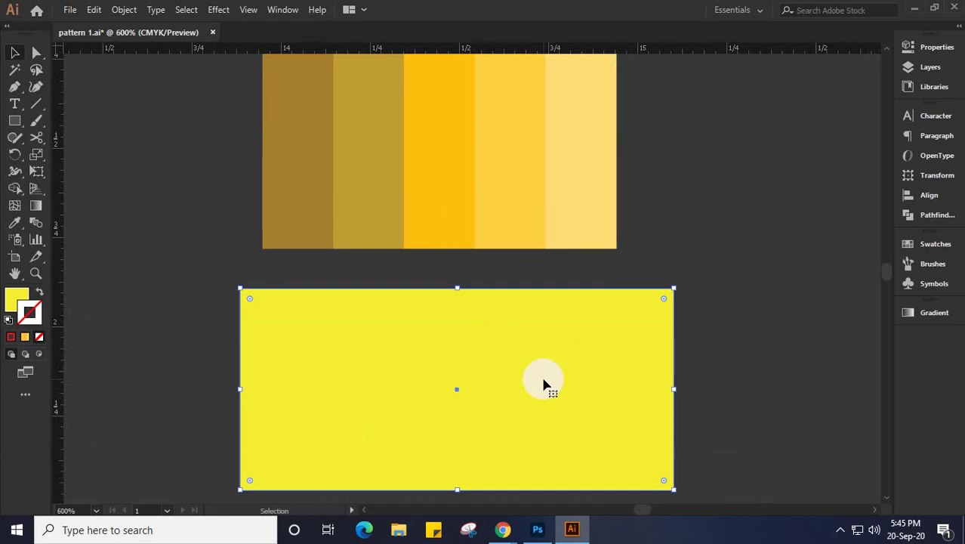
pyautogui.moveTo(544, 403); pyautogui.dragTo(526, 369)
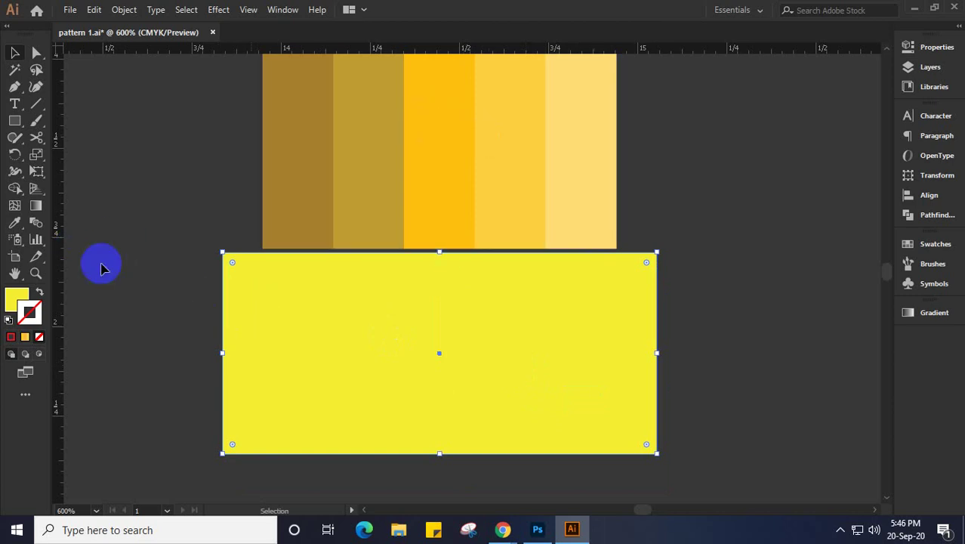
pyautogui.doubleClick(34, 210)
pyautogui.click(787, 428)
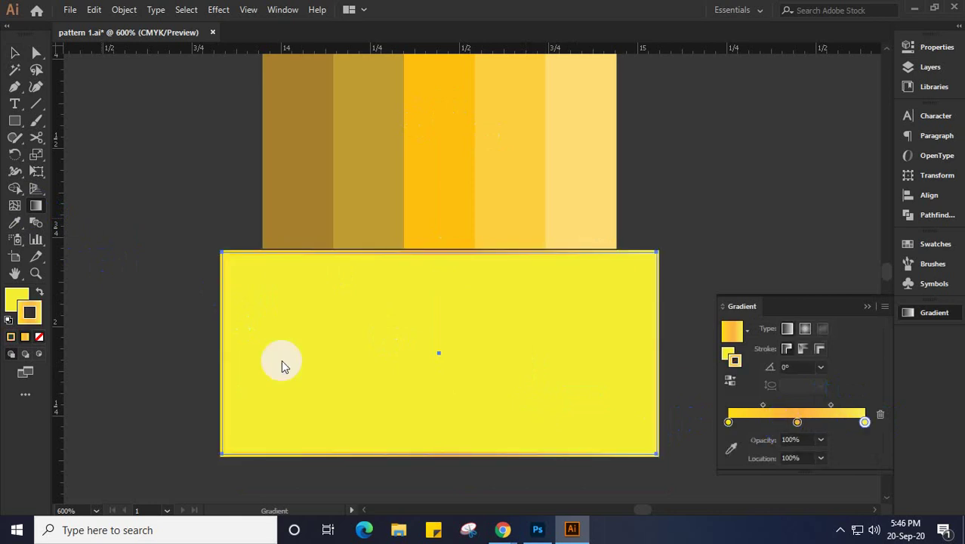
pyautogui.click(40, 337)
# Apply the yellow-orange linear gradient to the rectangle's fill and spread it over six stops, including ones at about 16% and 56%
pyautogui.click(12, 299)
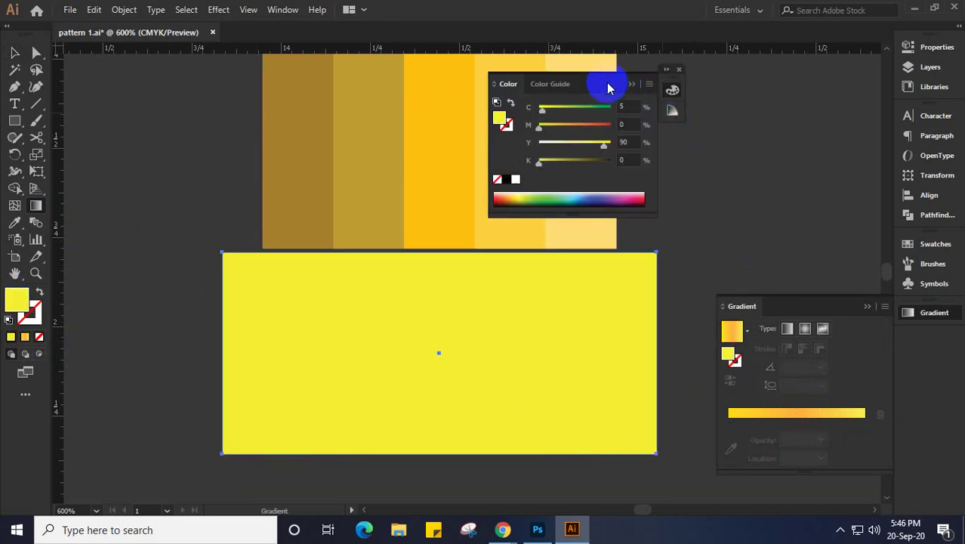
pyautogui.moveTo(610, 86); pyautogui.dragTo(622, 82)
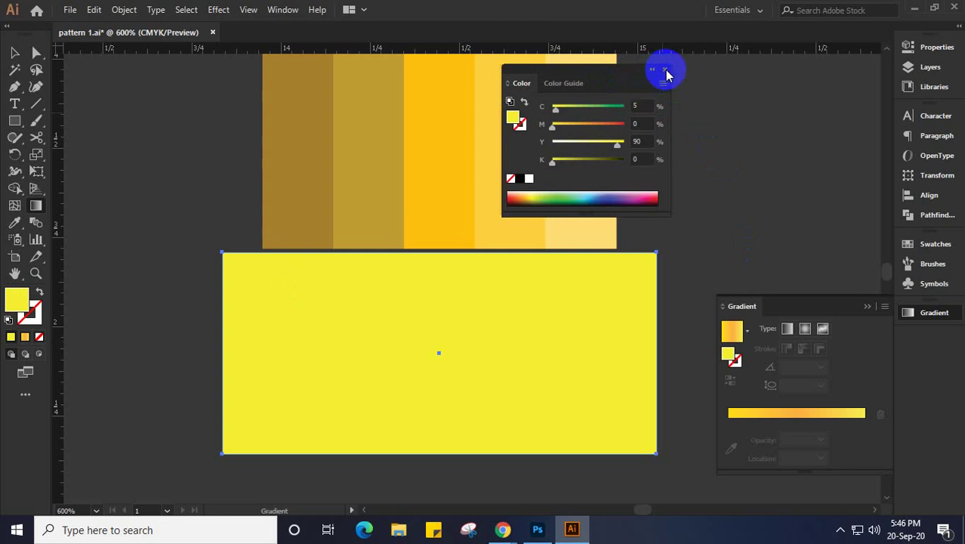
pyautogui.click(665, 70)
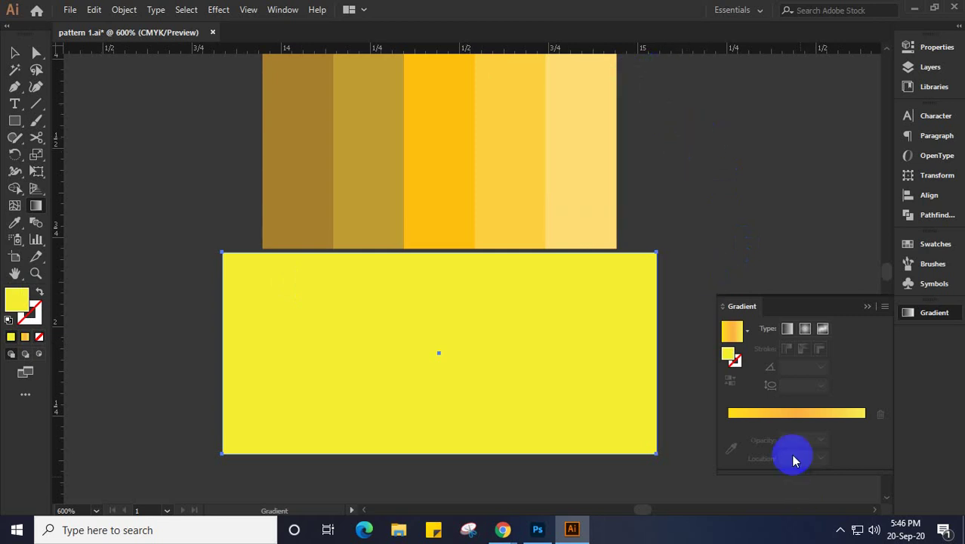
pyautogui.click(768, 425)
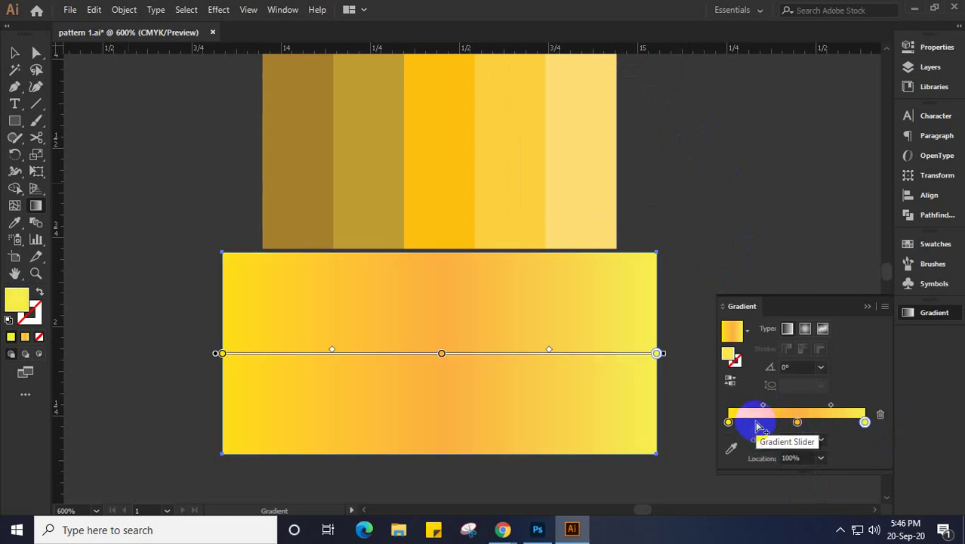
pyautogui.click(756, 422)
pyautogui.moveTo(799, 420); pyautogui.dragTo(835, 431)
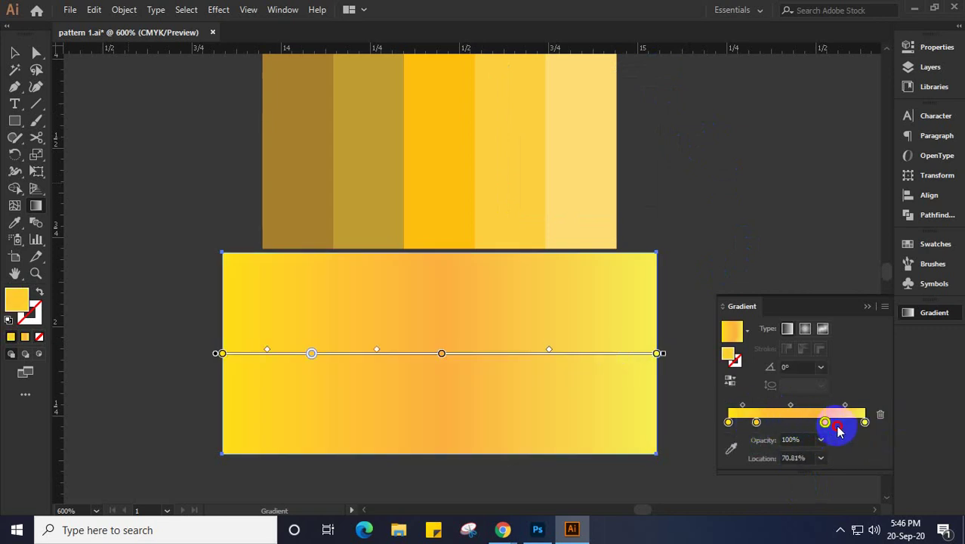
pyautogui.moveTo(756, 422)
pyautogui.mouseDown()
pyautogui.moveTo(767, 425)
pyautogui.moveTo(752, 434)
pyautogui.mouseUp()
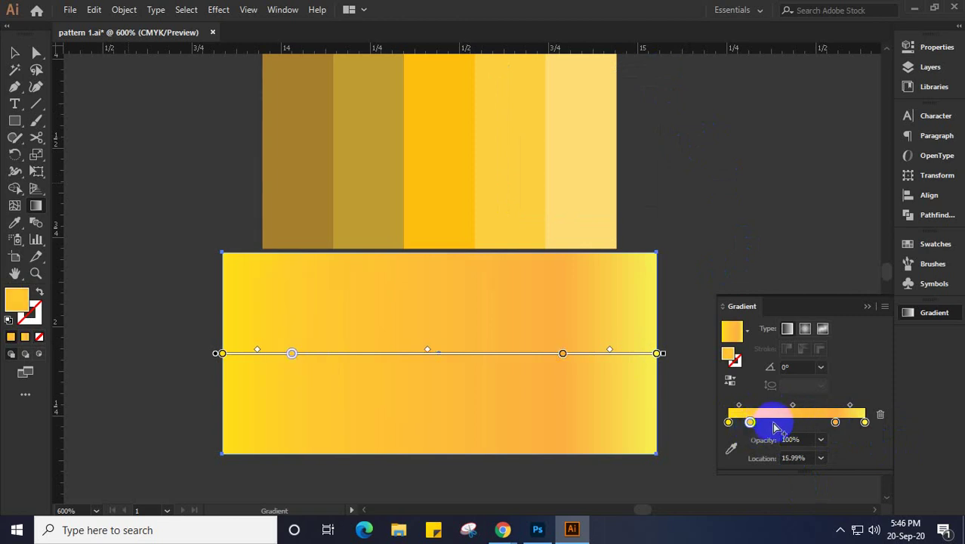
pyautogui.click(776, 423)
pyautogui.click(804, 422)
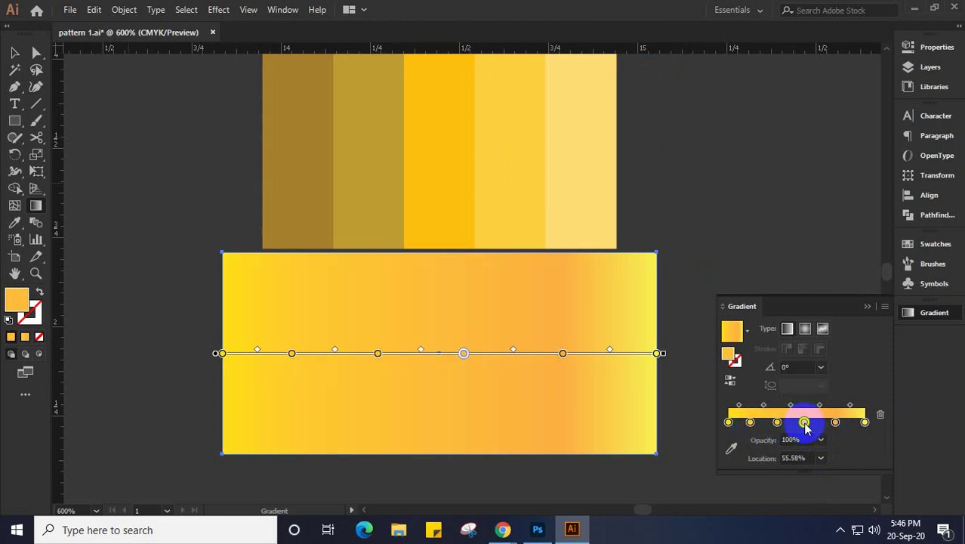
pyautogui.click(867, 307)
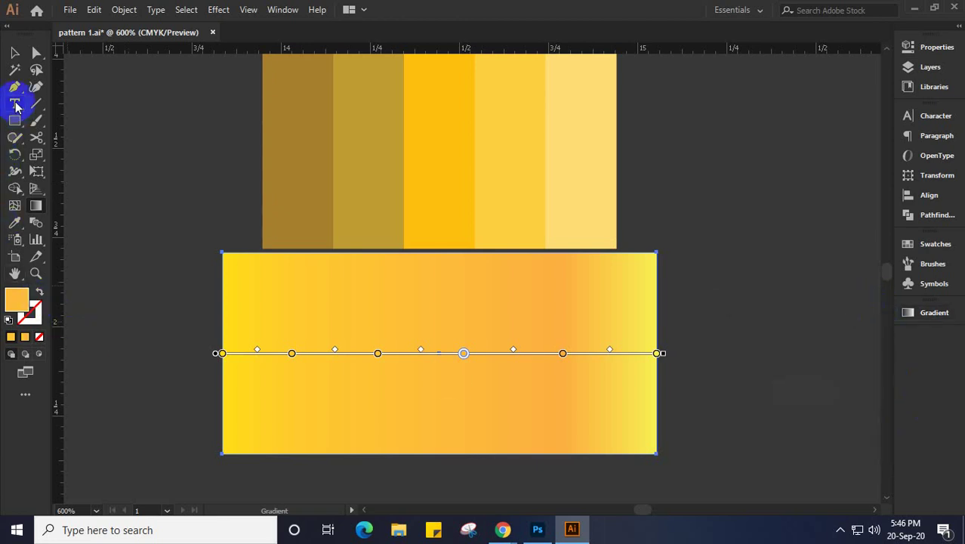
# Delete the gradient-filled rectangle beneath the palette image
pyautogui.click(14, 52)
pyautogui.click(401, 381)
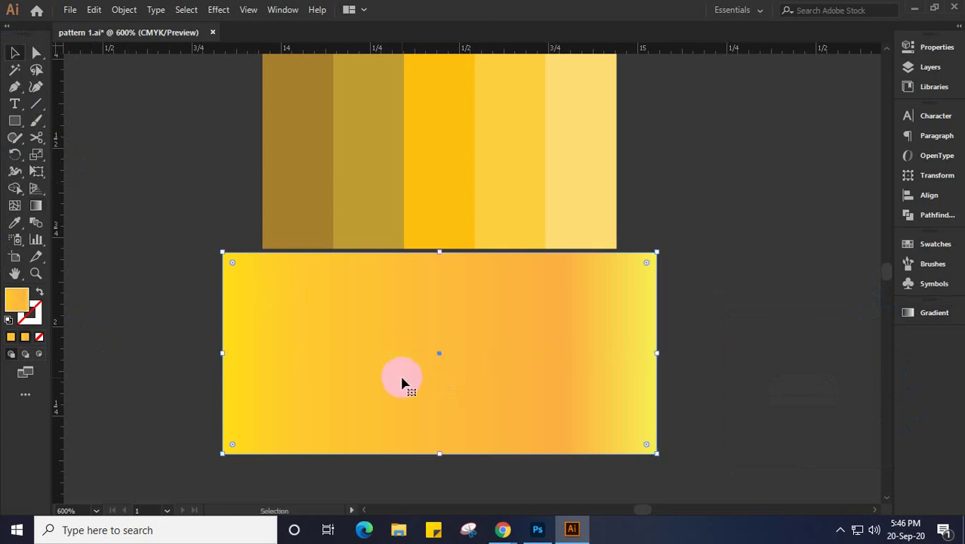
pyautogui.press('Delete')
pyautogui.click(15, 104)
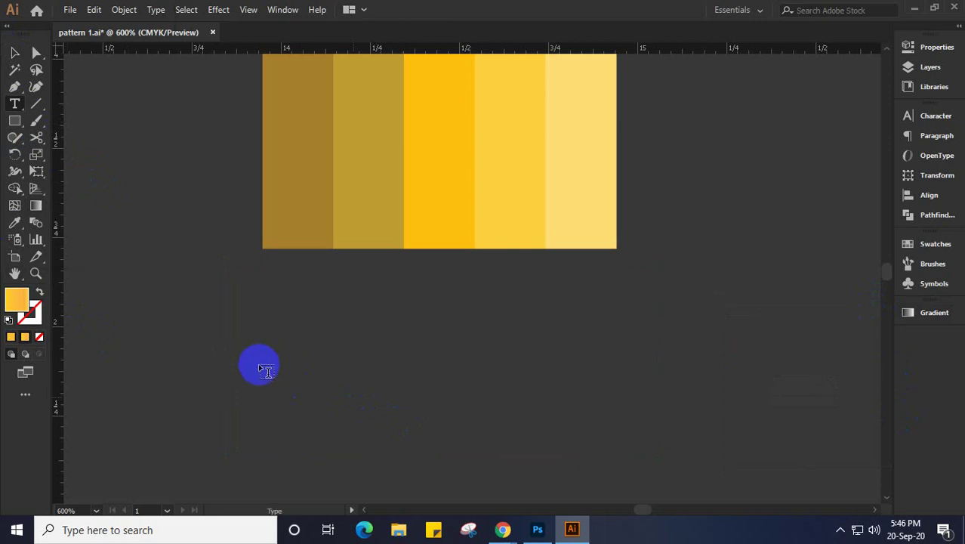
pyautogui.click(294, 384)
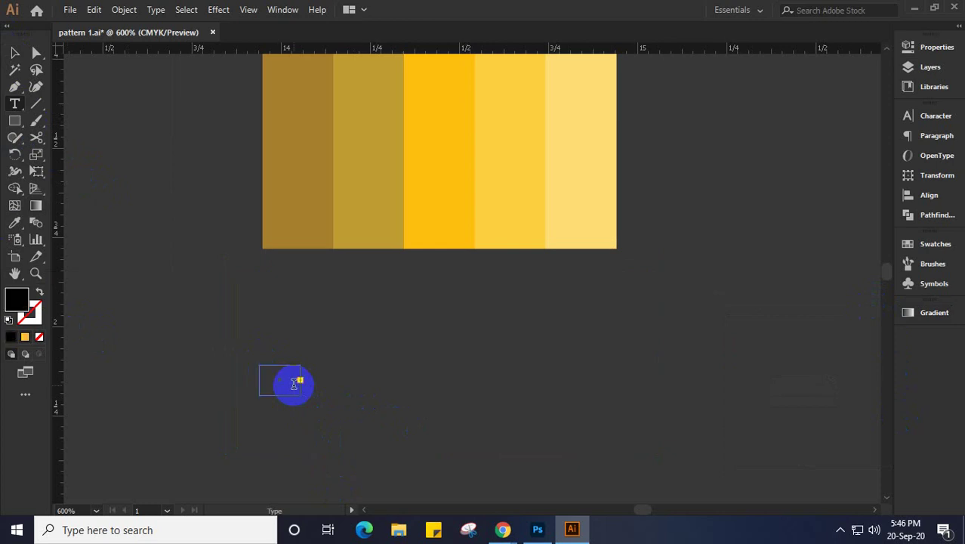
pyautogui.click(12, 53)
pyautogui.moveTo(232, 367); pyautogui.dragTo(283, 381)
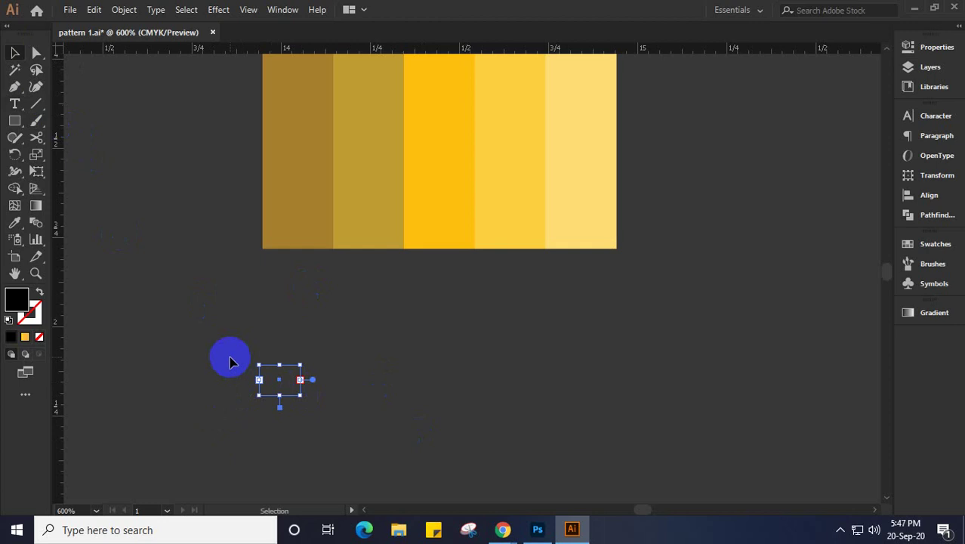
pyautogui.moveTo(230, 360); pyautogui.dragTo(362, 451)
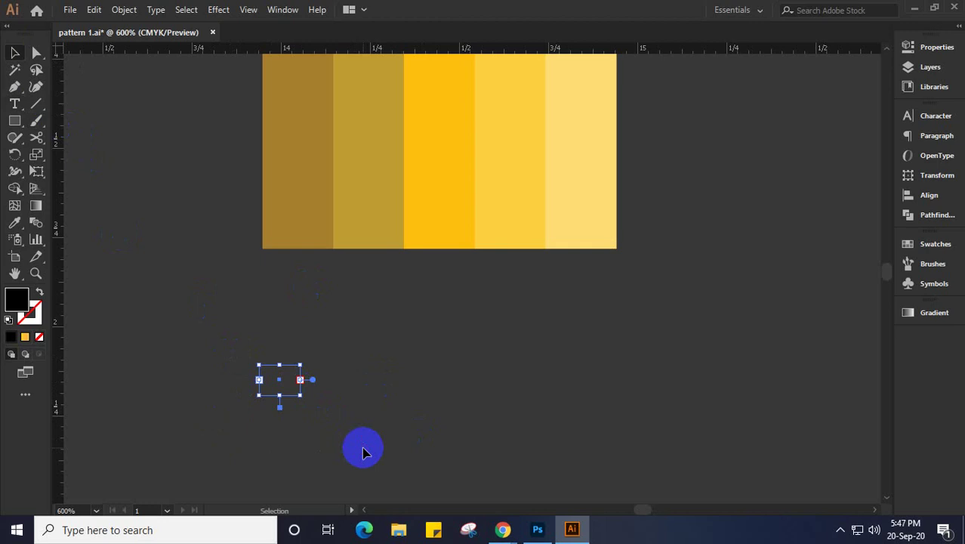
pyautogui.press('Delete')
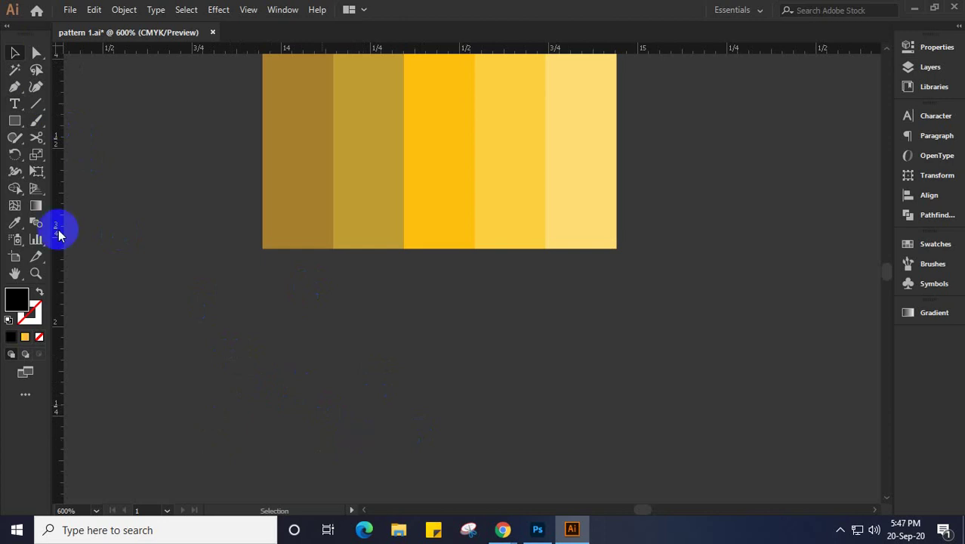
# Place a point text object with the "Lorem ipsum" placeholder below the palette image
pyautogui.click(15, 103)
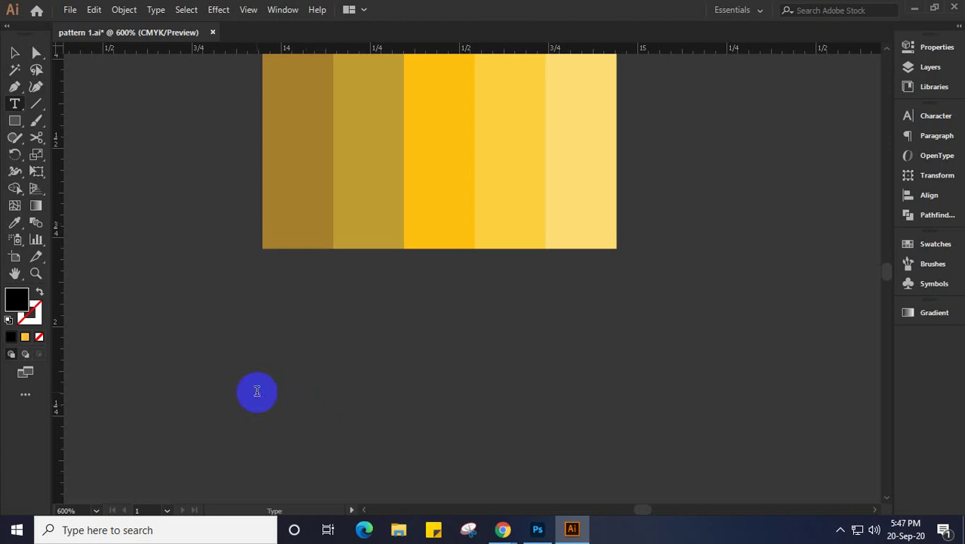
pyautogui.click(257, 391)
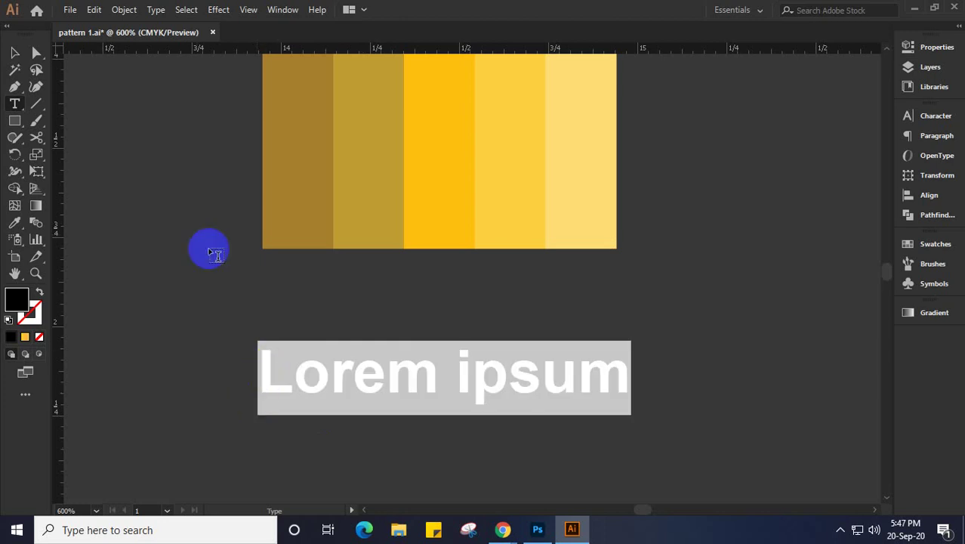
pyautogui.click(14, 52)
pyautogui.click(487, 389)
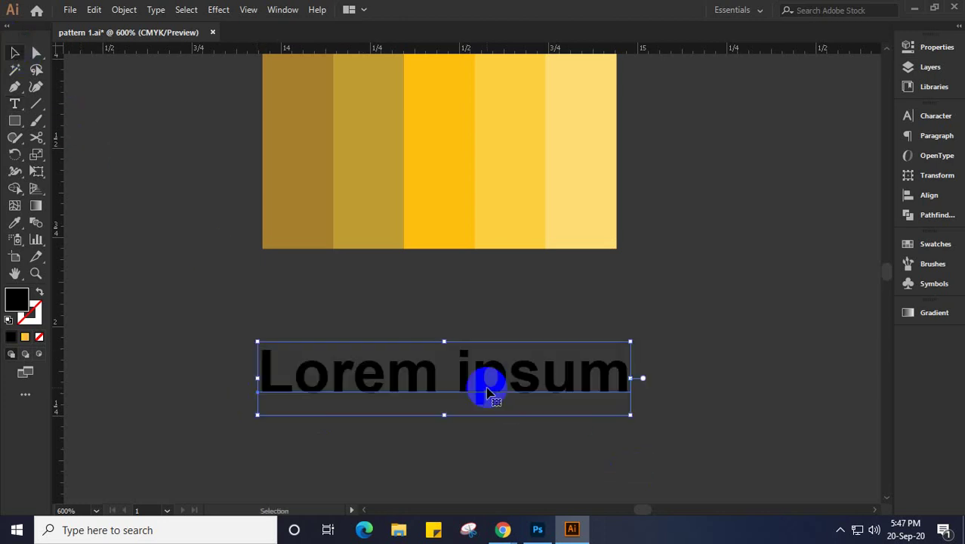
# Remove the word "ipsum" from the placeholder text, leaving only "Lorem"
pyautogui.click(17, 104)
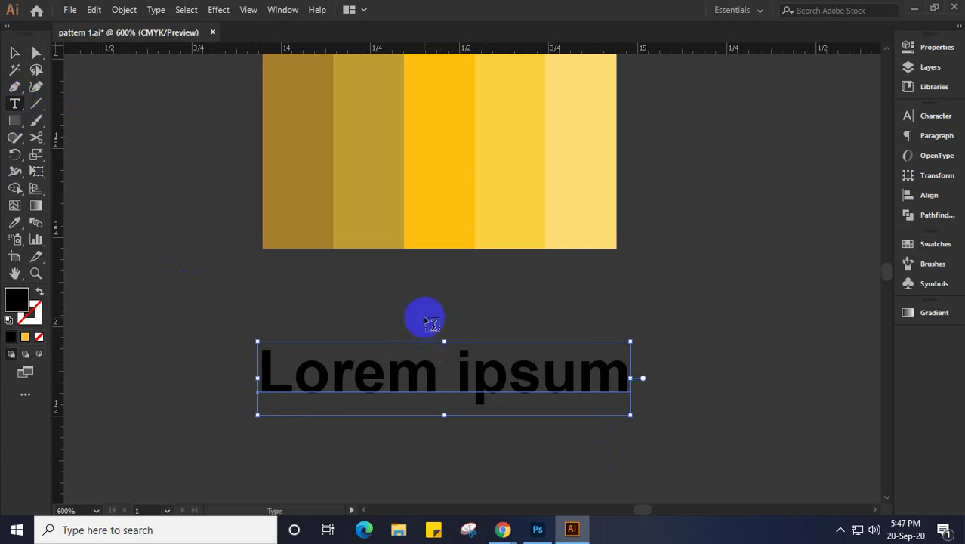
pyautogui.click(444, 375)
pyautogui.moveTo(437, 379); pyautogui.dragTo(718, 394)
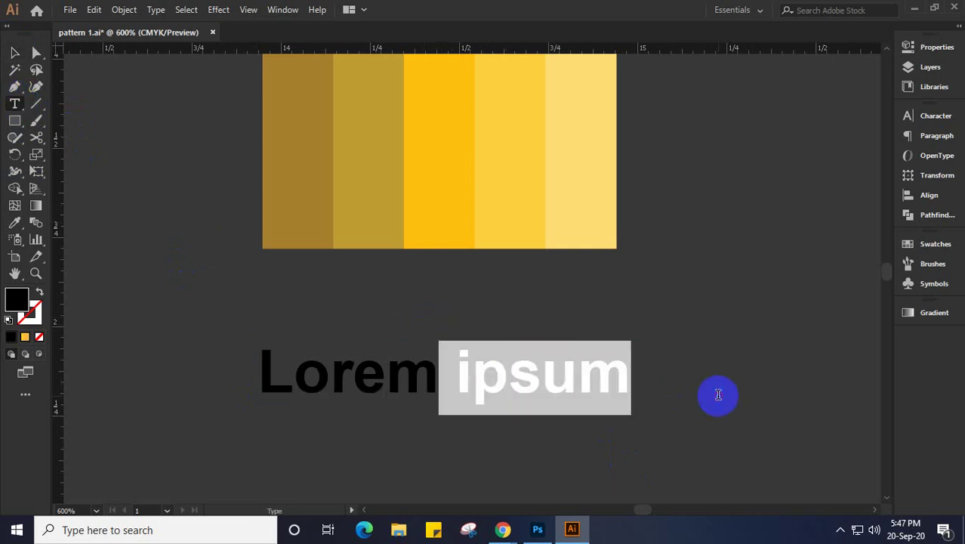
pyautogui.press('BackSpace')
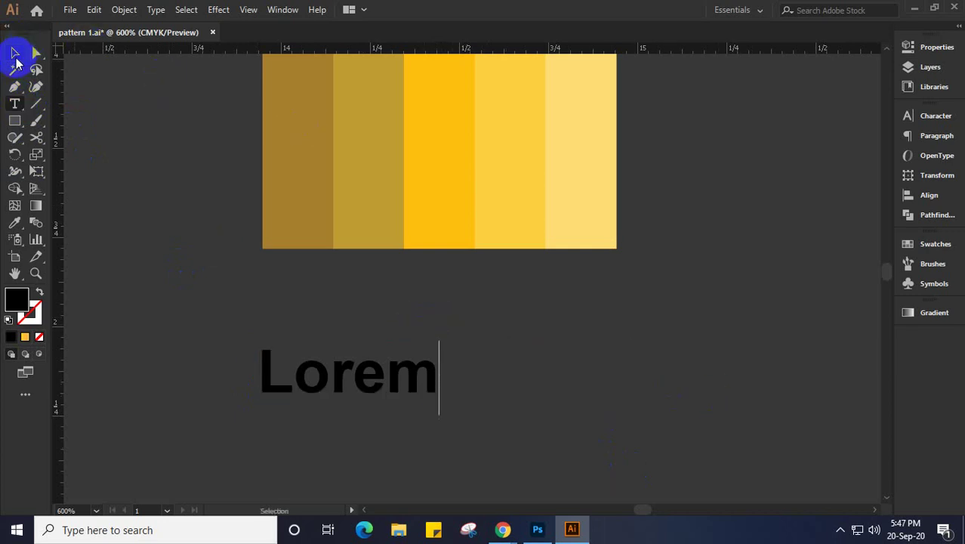
pyautogui.click(14, 53)
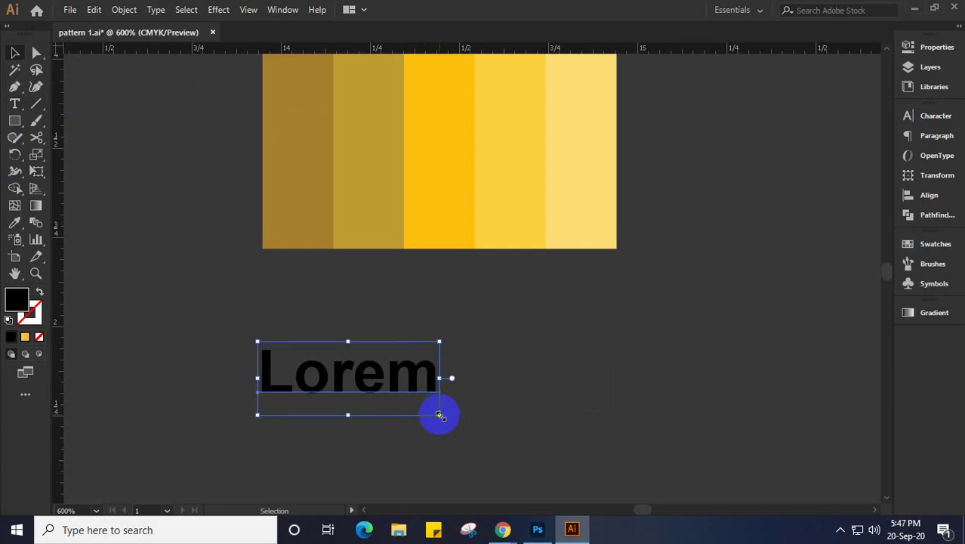
# Enlarge the "Lorem" text to about 1.27 in wide, centred under the palette image, and convert it to outlines
pyautogui.moveTo(440, 414); pyautogui.dragTo(568, 473)
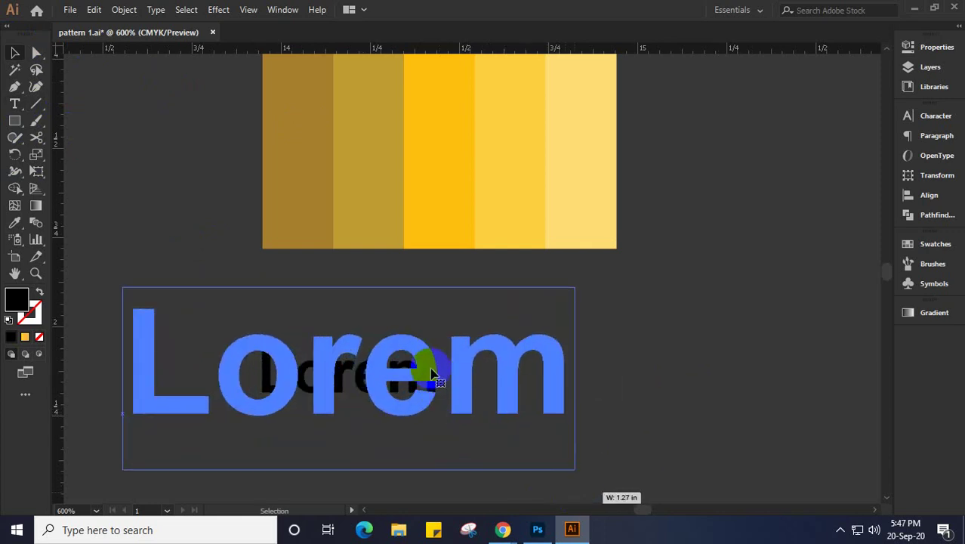
pyautogui.moveTo(454, 370); pyautogui.dragTo(525, 370)
pyautogui.hotkey('ctrl', 'shift', 'a')
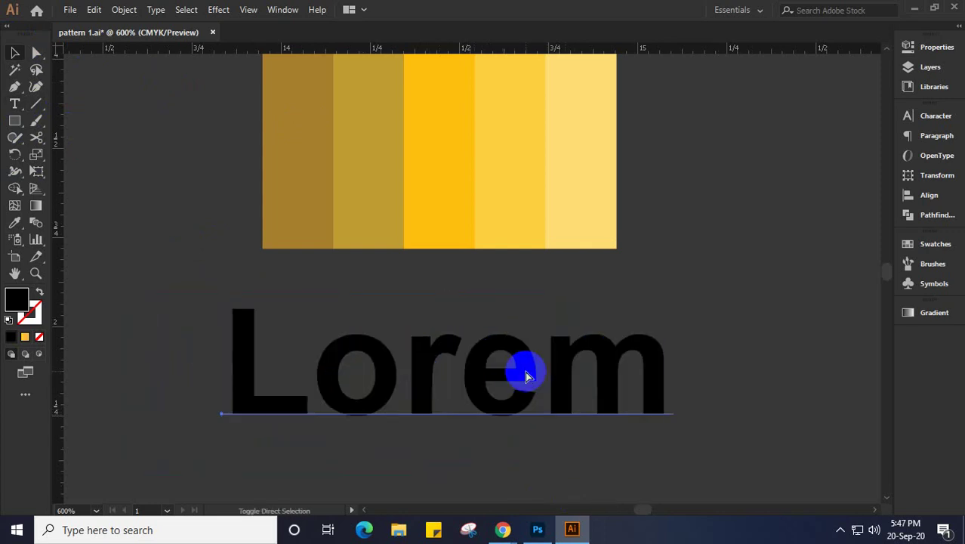
pyautogui.click(526, 375)
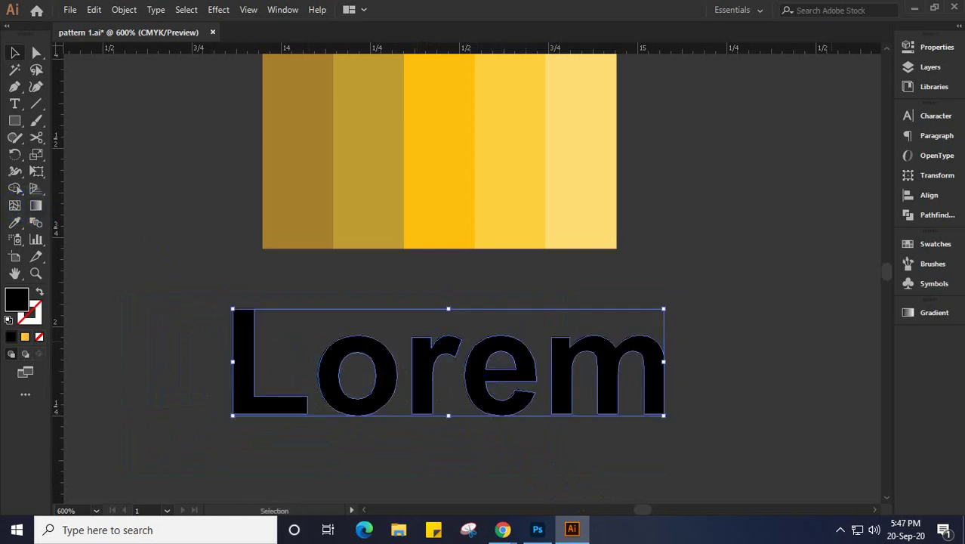
# Fill the outlined "Lorem" with the gradient, moving its second-to-last stop to about 87% and adding another stop before it
pyautogui.click(930, 313)
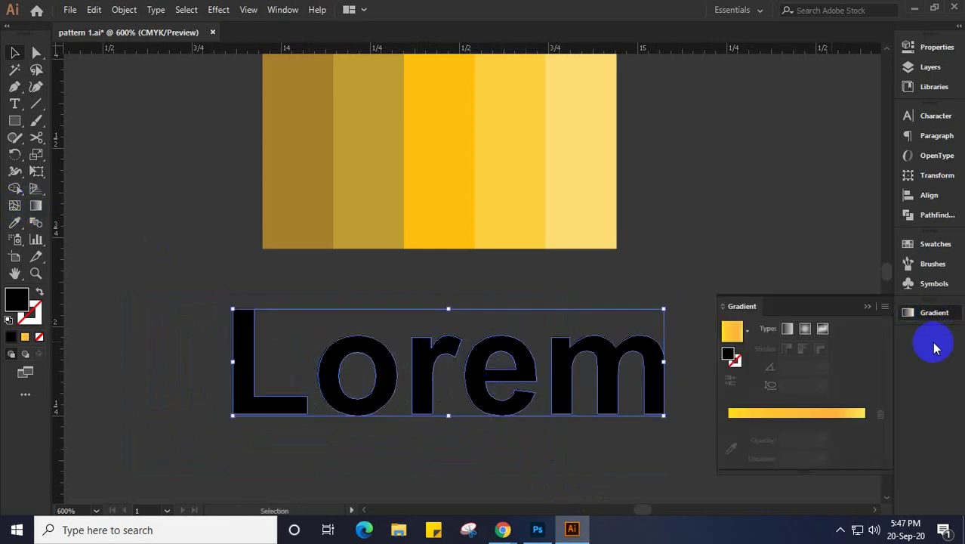
pyautogui.click(780, 420)
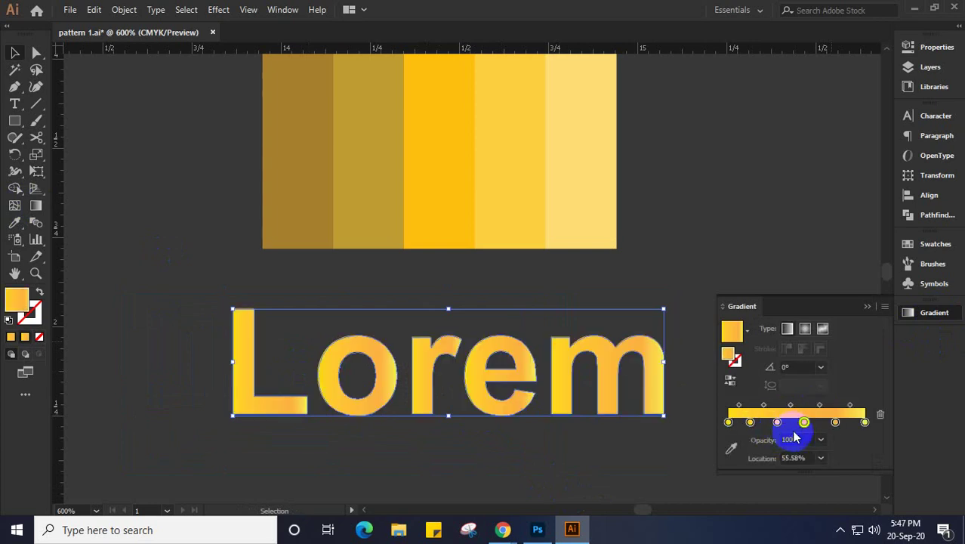
pyautogui.moveTo(835, 428); pyautogui.dragTo(846, 423)
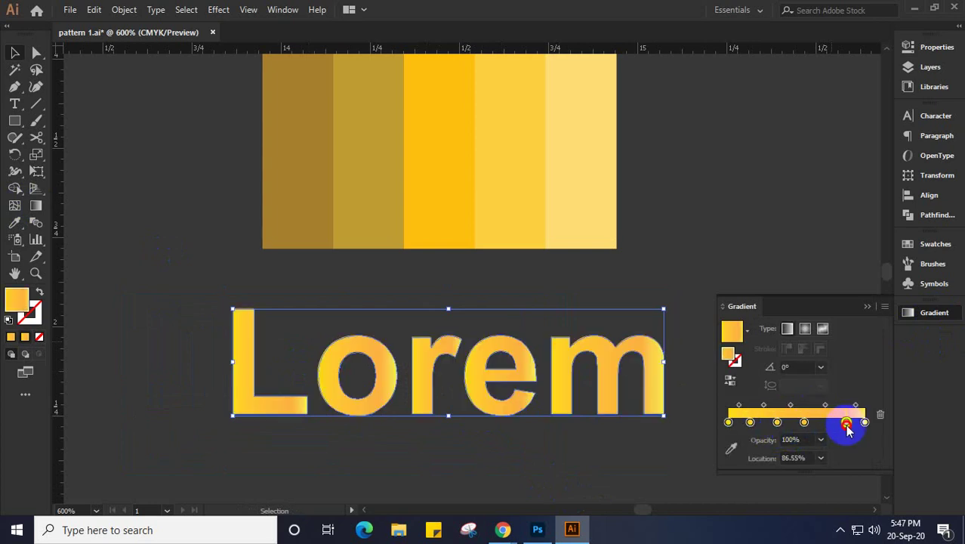
# Sample palette colours into the gradient's first three stops: bright gold, light gold and the palest gold
pyautogui.click(728, 422)
pyautogui.click(731, 448)
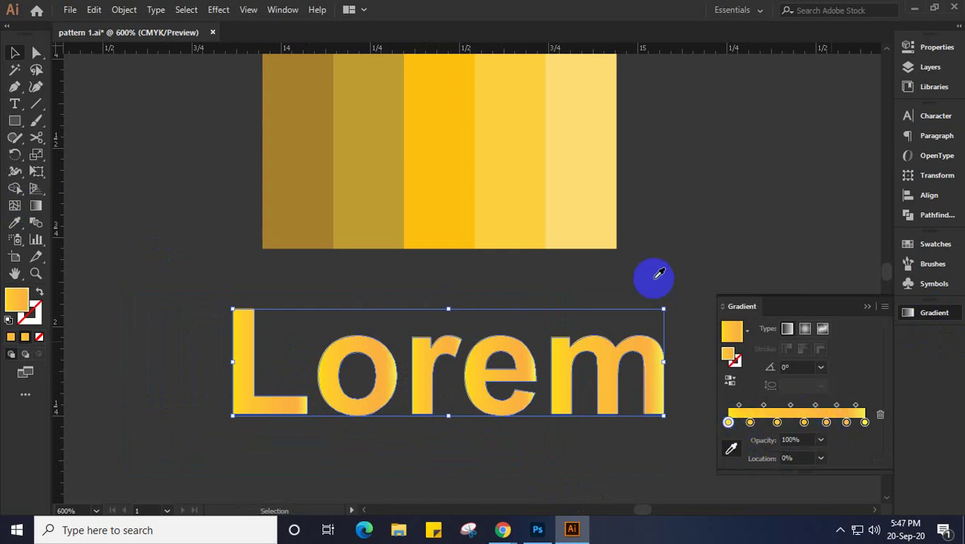
pyautogui.click(750, 422)
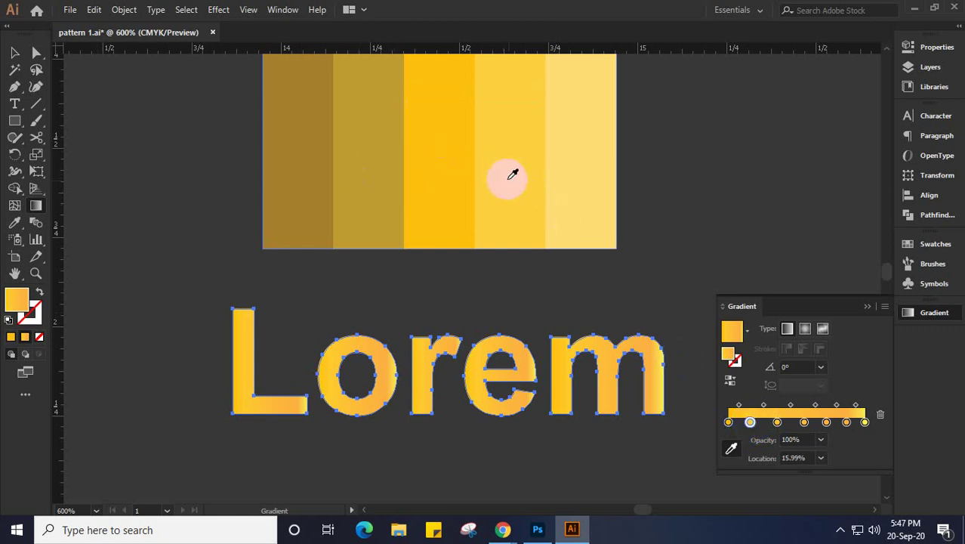
pyautogui.click(777, 422)
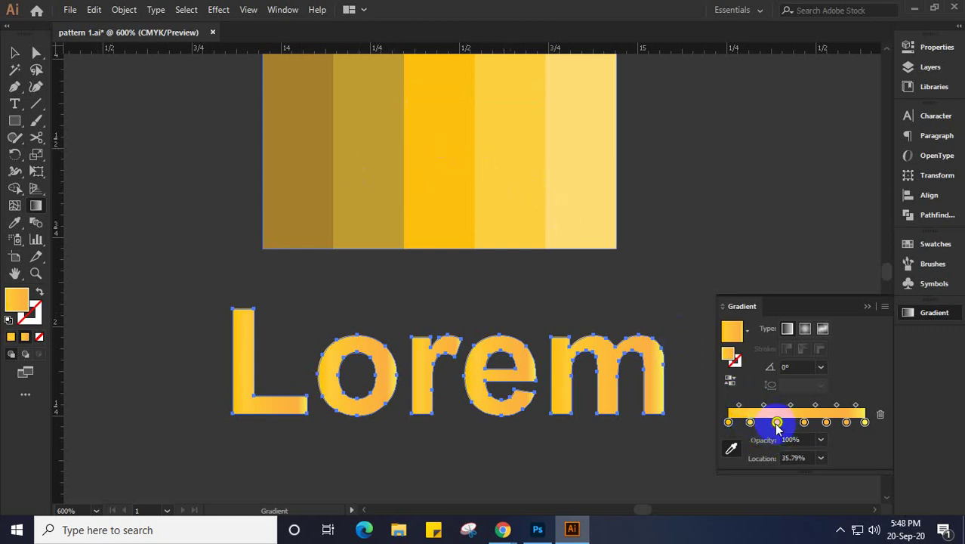
pyautogui.click(573, 178)
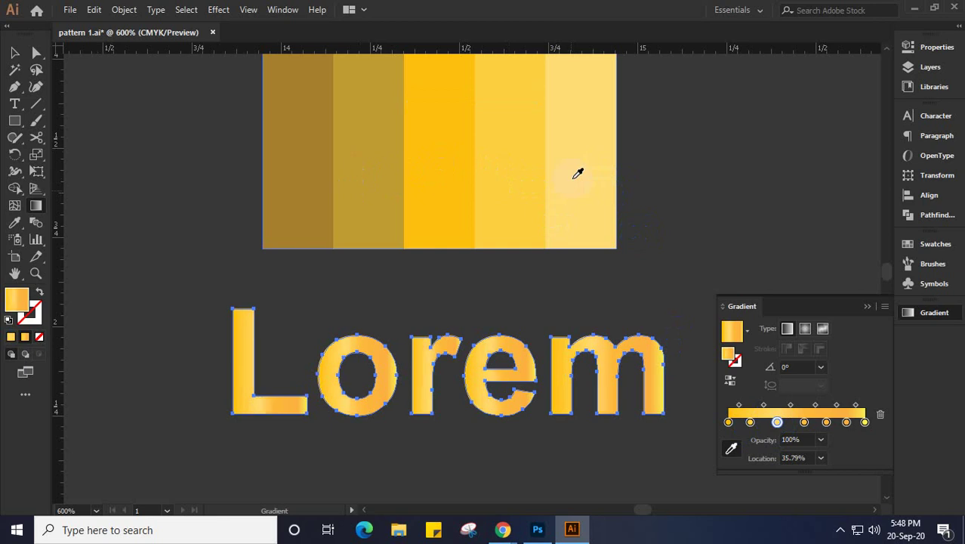
# Sample palette colours into the gradient's remaining four stops: bright gold, olive, brown and bright gold
pyautogui.click(804, 421)
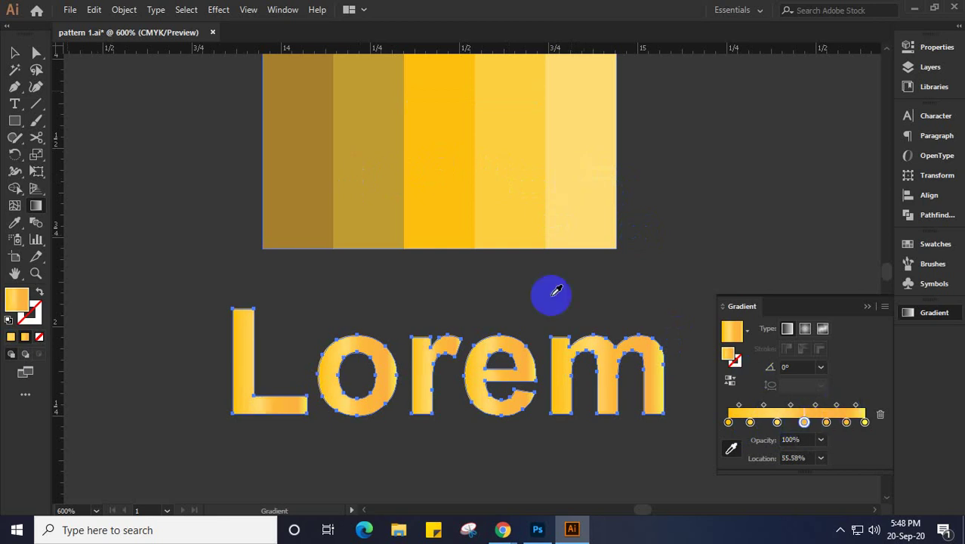
pyautogui.click(384, 170)
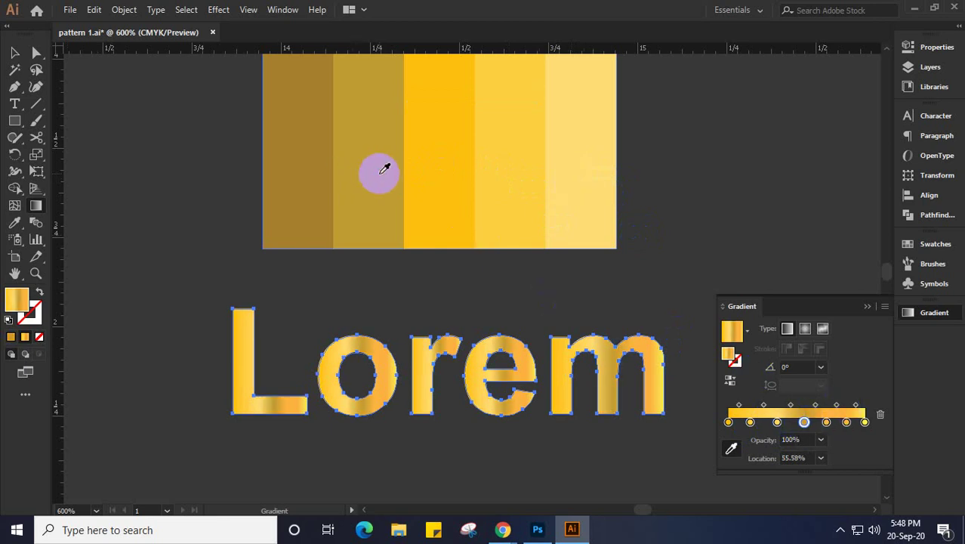
pyautogui.click(457, 164)
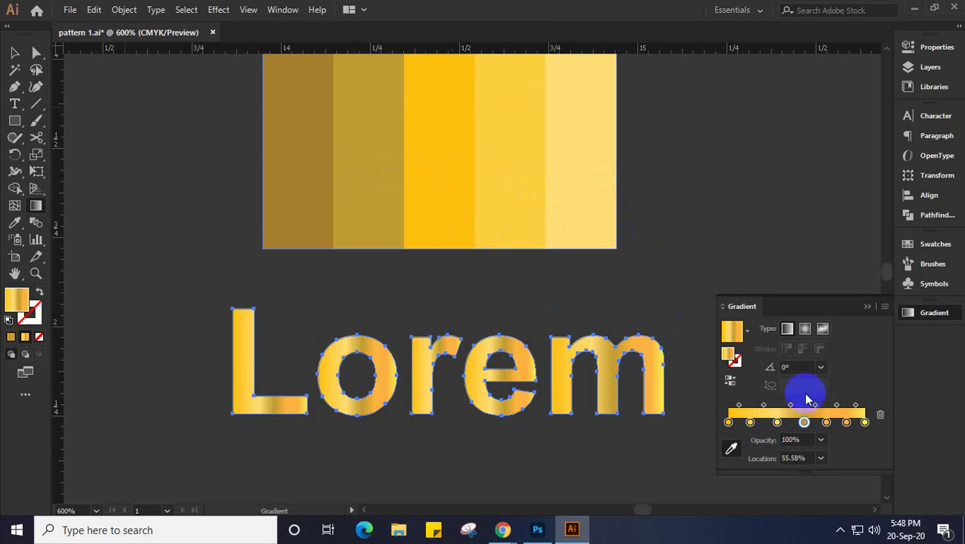
pyautogui.click(826, 422)
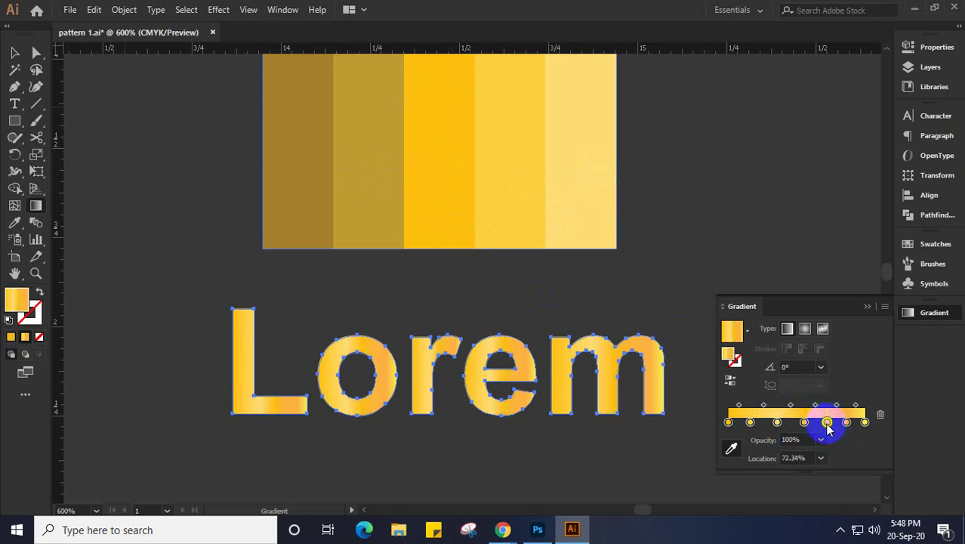
pyautogui.click(846, 422)
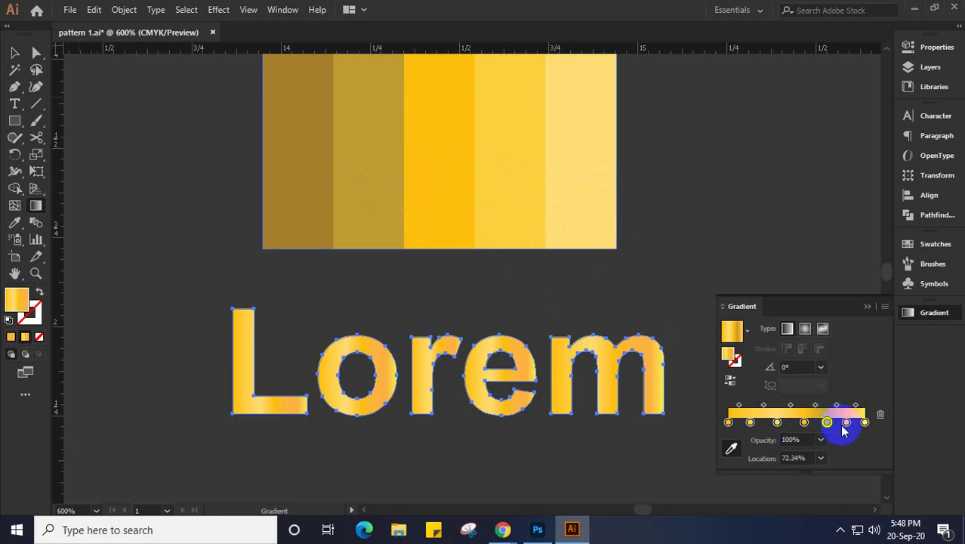
pyautogui.click(298, 158)
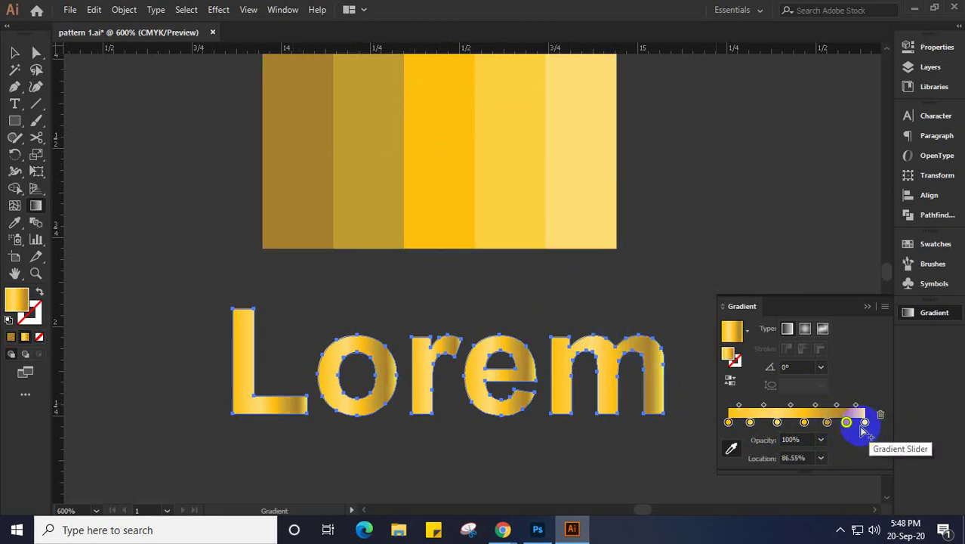
pyautogui.click(865, 422)
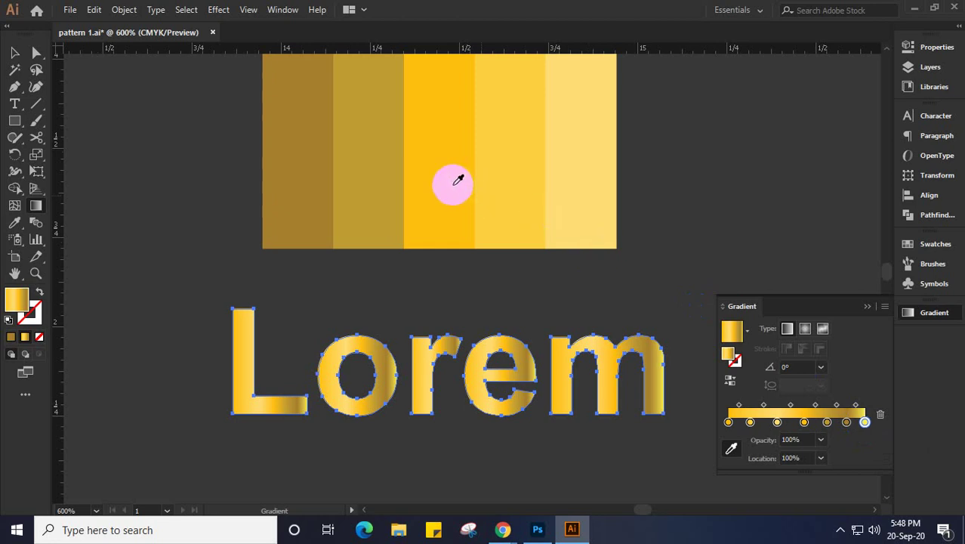
pyautogui.click(295, 359)
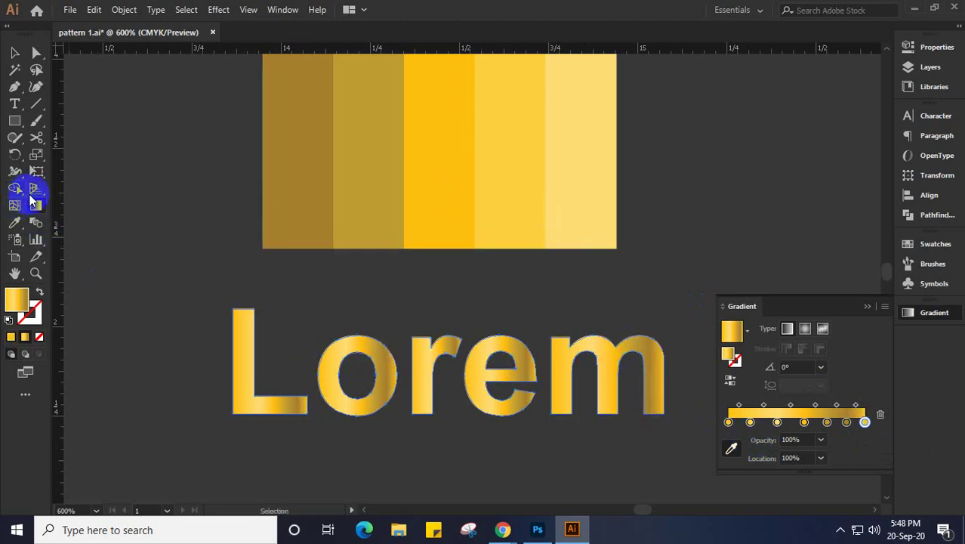
pyautogui.click(731, 449)
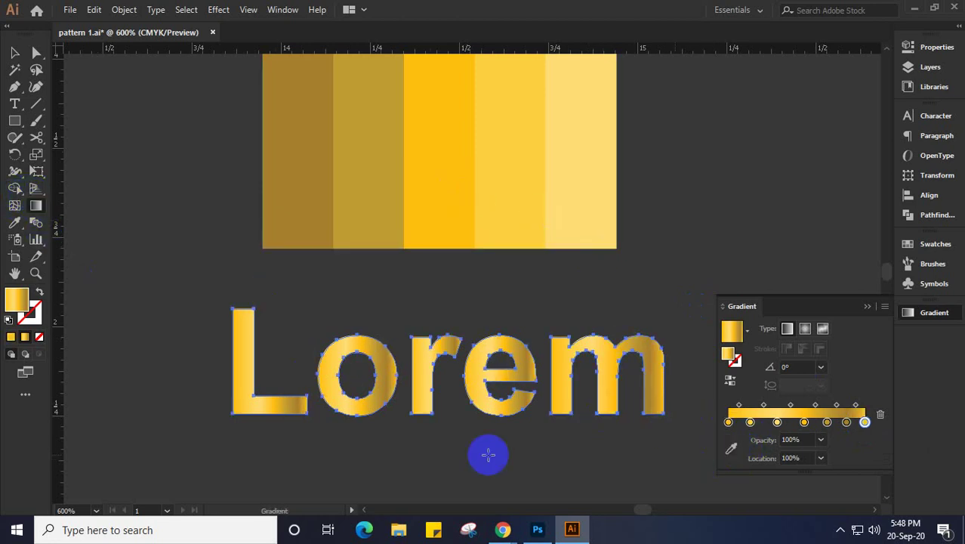
# Redraw the gradient over "Lorem" so that it runs from the top of the letters to the bottom at about -85°
pyautogui.moveTo(297, 429); pyautogui.dragTo(588, 310)
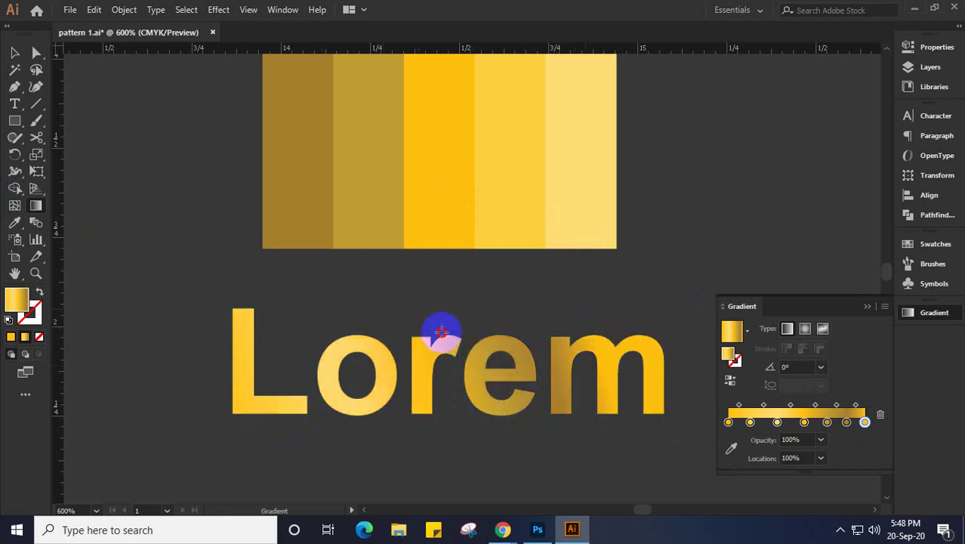
pyautogui.click(442, 304)
pyautogui.moveTo(439, 304); pyautogui.dragTo(448, 408)
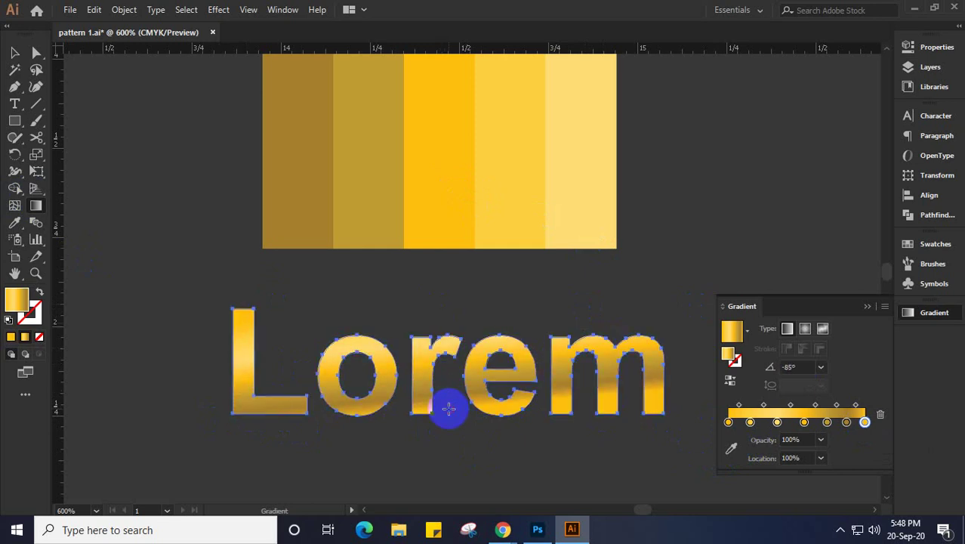
# Remove the olive and brown stops from the gradient and spread out the middle stops, with the fourth at about 76%
pyautogui.click(841, 531)
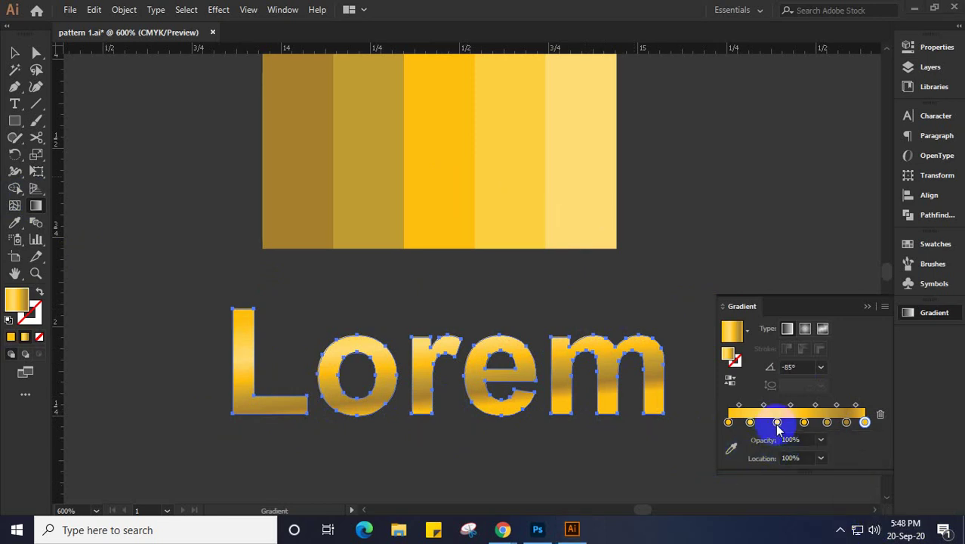
pyautogui.moveTo(828, 422); pyautogui.dragTo(771, 427)
pyautogui.click(846, 421)
# Recolour the first gradient stop bright gold and the second stop the palest gold, sampled from the palette
pyautogui.click(728, 423)
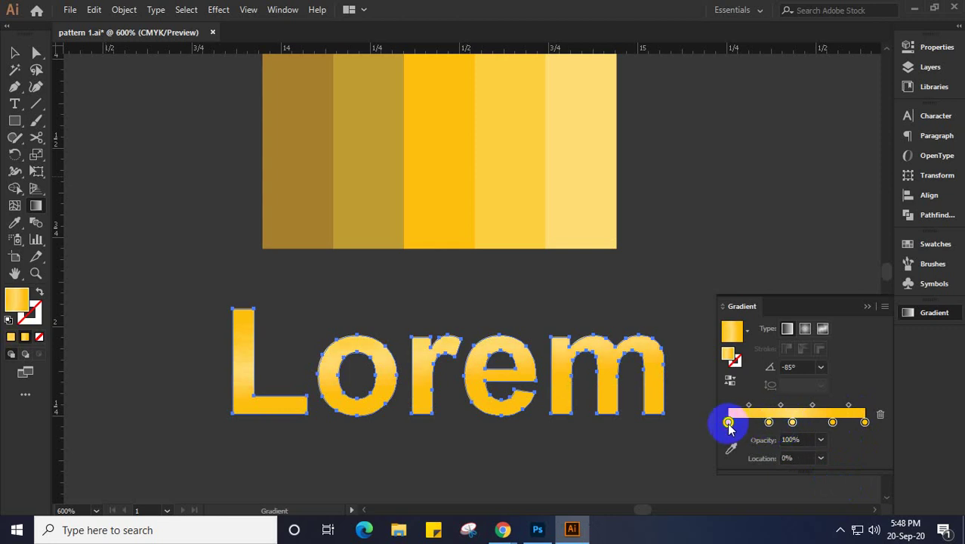
pyautogui.click(730, 448)
pyautogui.click(514, 194)
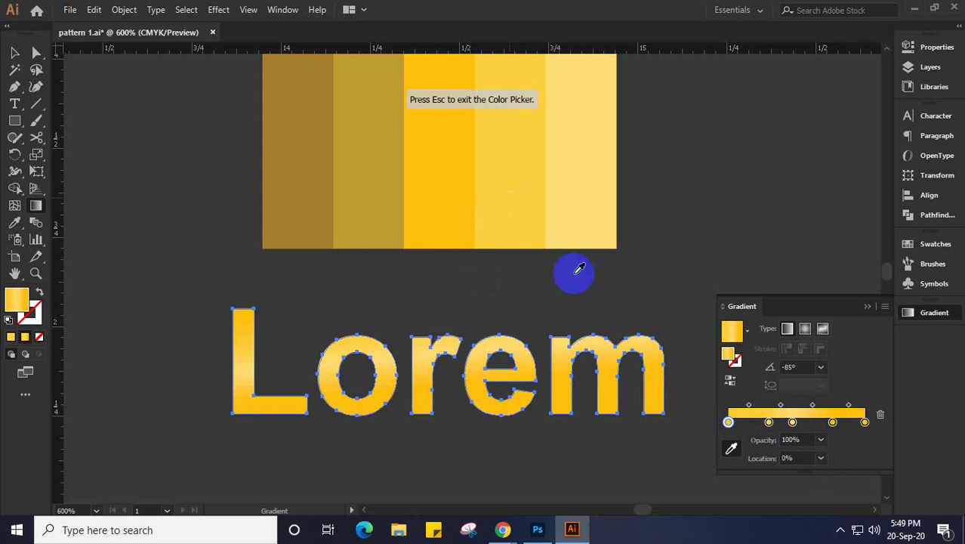
pyautogui.click(769, 424)
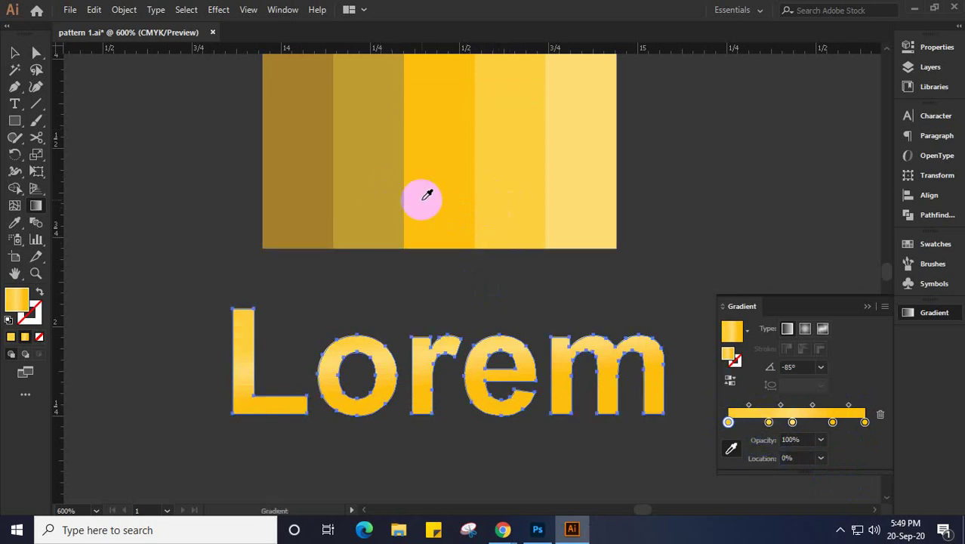
pyautogui.click(769, 422)
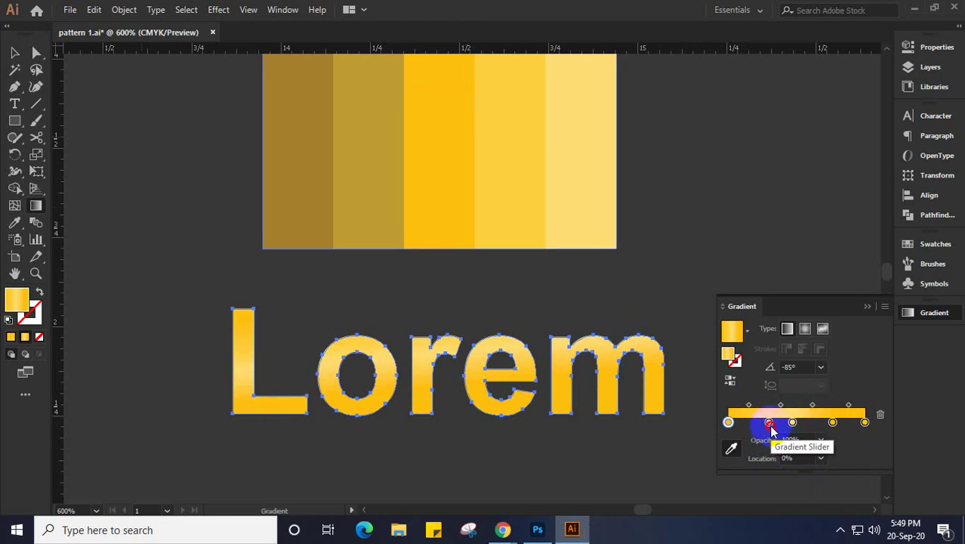
pyautogui.click(581, 183)
# Move the third stop to about 55% and sample light gold for it, bright gold for the fourth stop and olive for the last
pyautogui.click(798, 422)
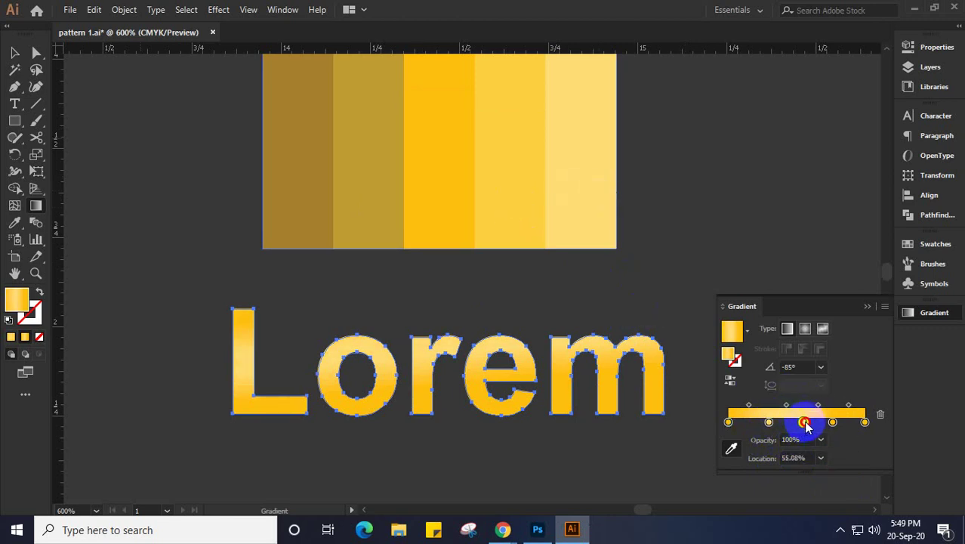
pyautogui.click(519, 204)
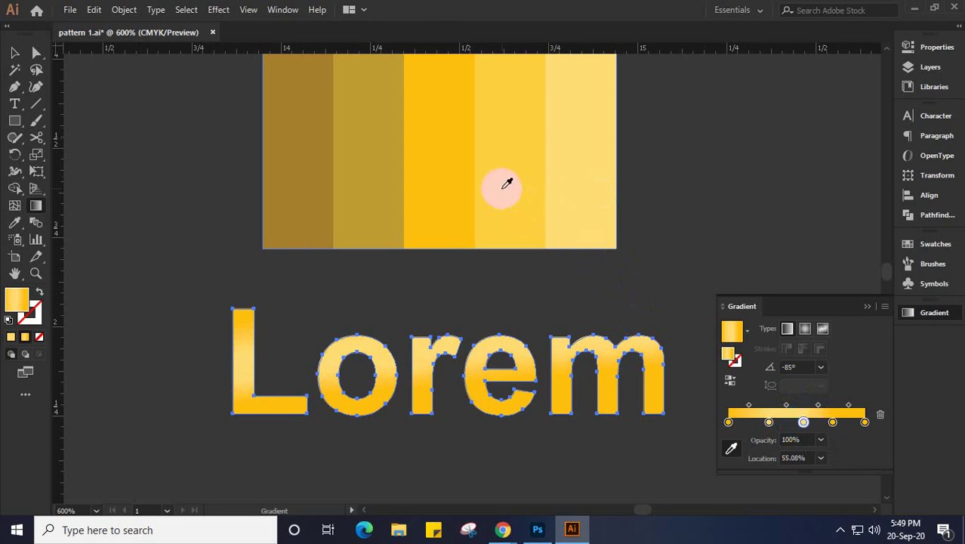
pyautogui.click(832, 422)
pyautogui.click(455, 189)
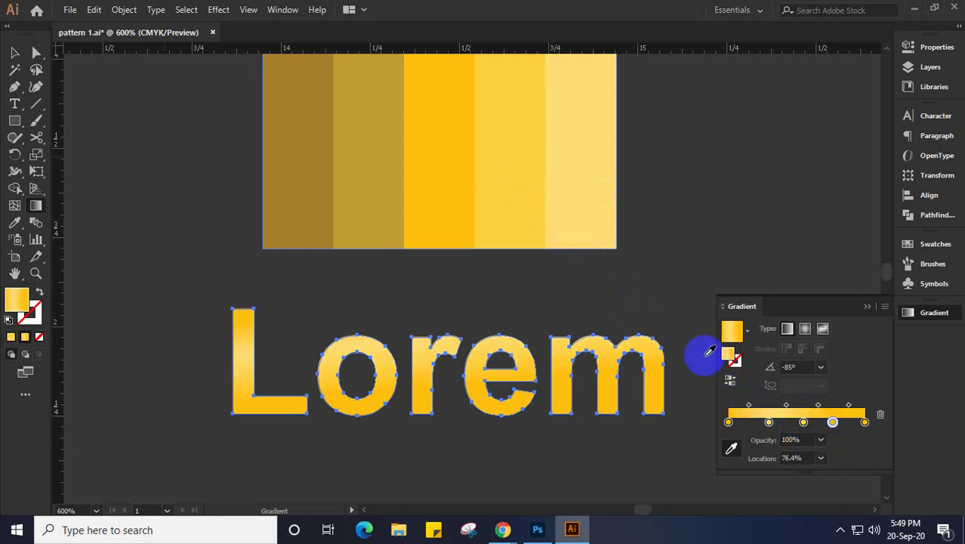
pyautogui.click(864, 422)
pyautogui.click(525, 213)
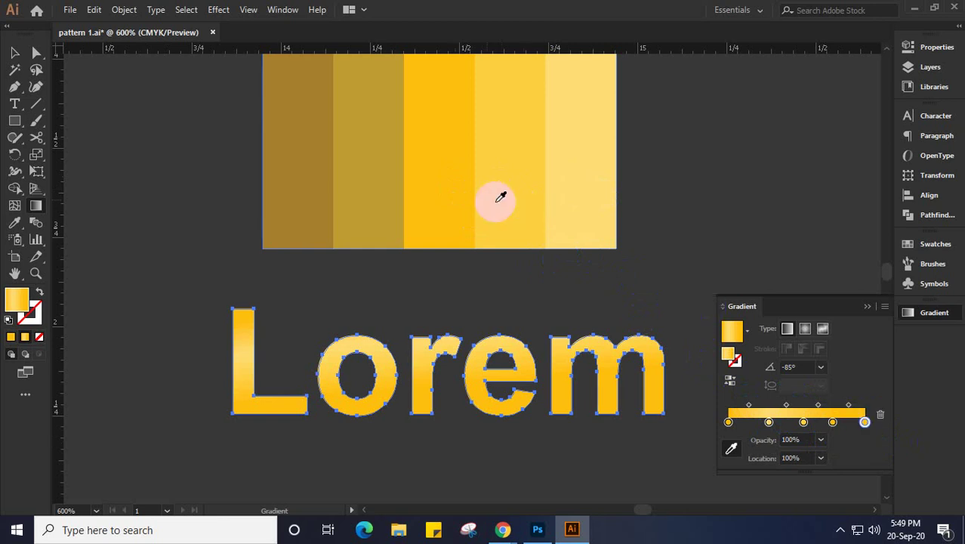
pyautogui.click(404, 180)
pyautogui.click(731, 448)
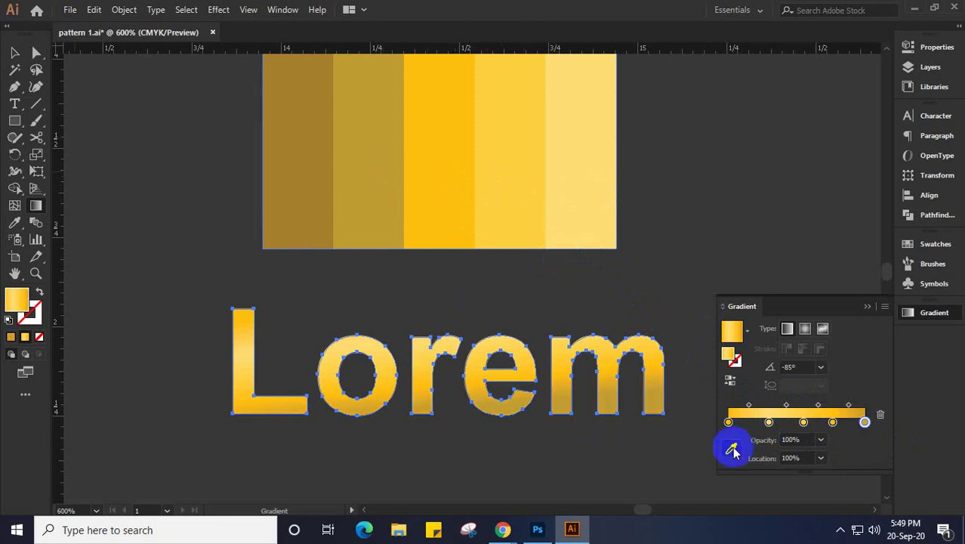
# Try several gradient directions across "Lorem", from horizontal to vertical and finally diagonal at about -115°
pyautogui.moveTo(226, 399); pyautogui.dragTo(591, 344)
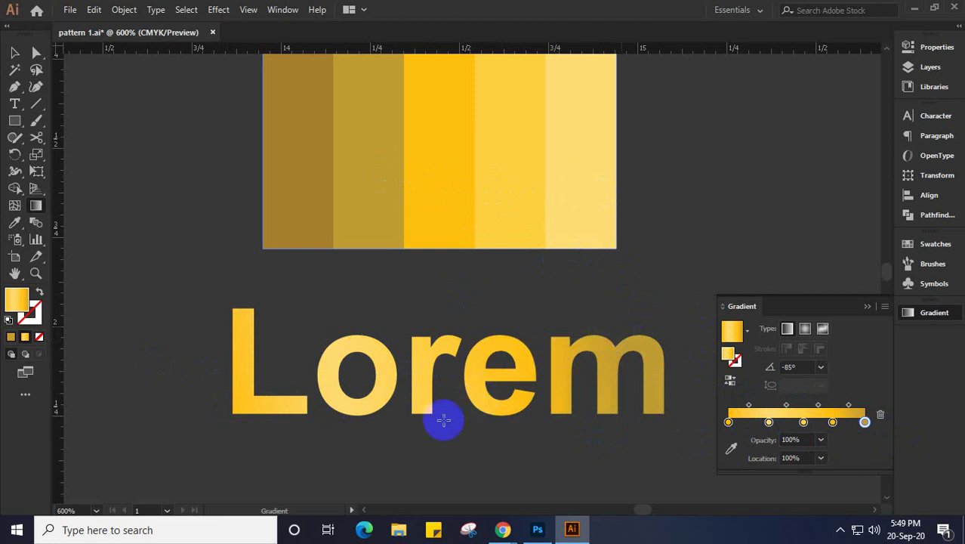
pyautogui.moveTo(433, 424)
pyautogui.mouseDown()
pyautogui.moveTo(427, 330)
pyautogui.moveTo(419, 433)
pyautogui.moveTo(423, 332)
pyautogui.moveTo(421, 416)
pyautogui.mouseUp()
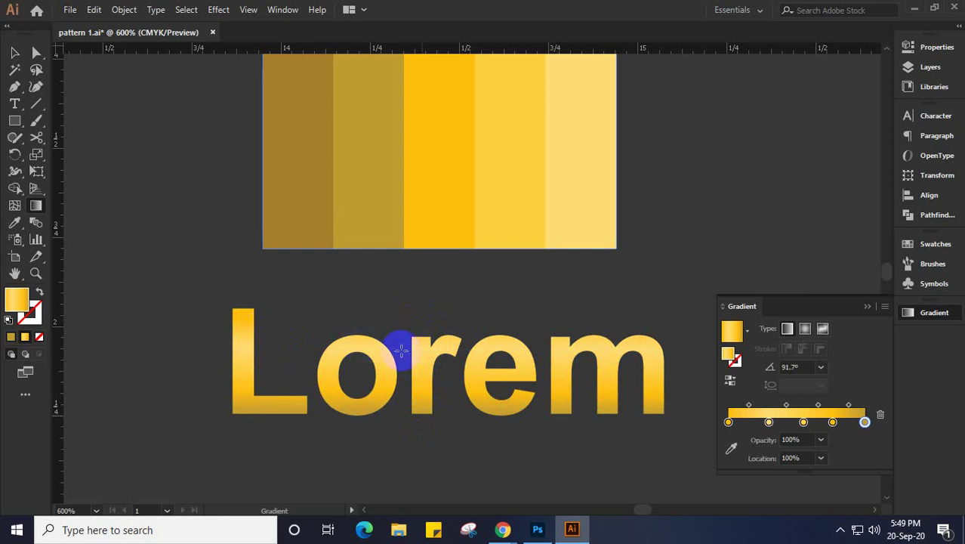
pyautogui.moveTo(421, 343)
pyautogui.mouseDown()
pyautogui.moveTo(420, 395)
pyautogui.moveTo(399, 409)
pyautogui.moveTo(401, 400)
pyautogui.mouseUp()
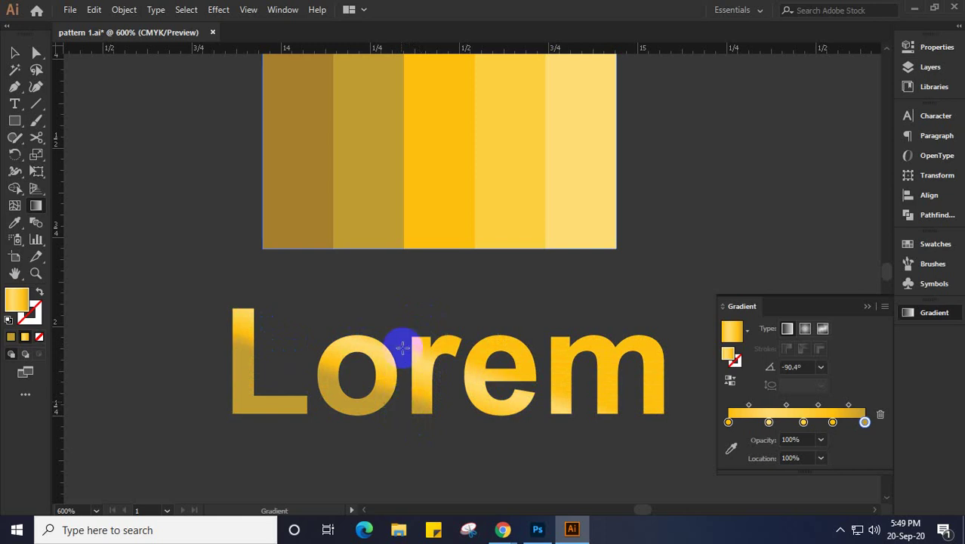
pyautogui.moveTo(408, 387); pyautogui.dragTo(360, 472)
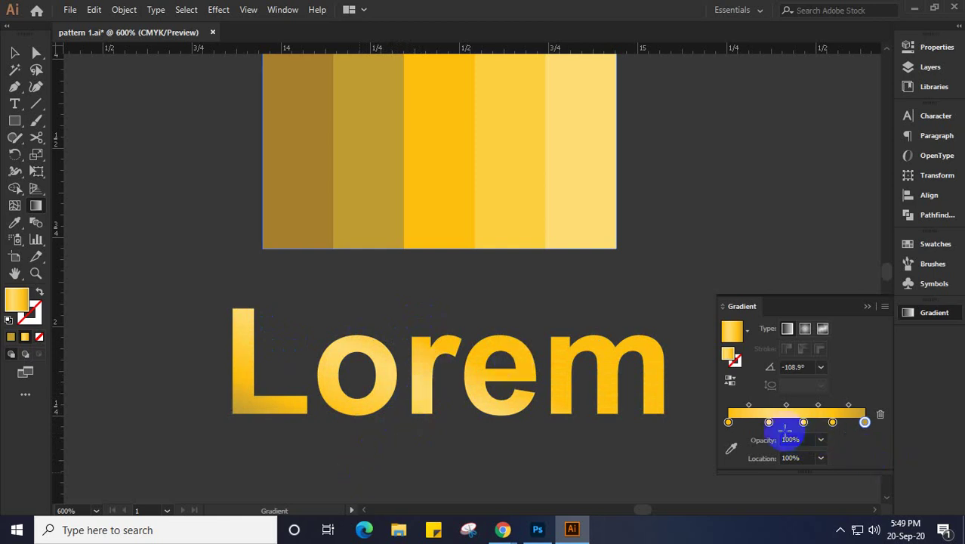
# Shift the gradient's first stop inward, the second to about 34%, and the third closer to the second
pyautogui.click(729, 422)
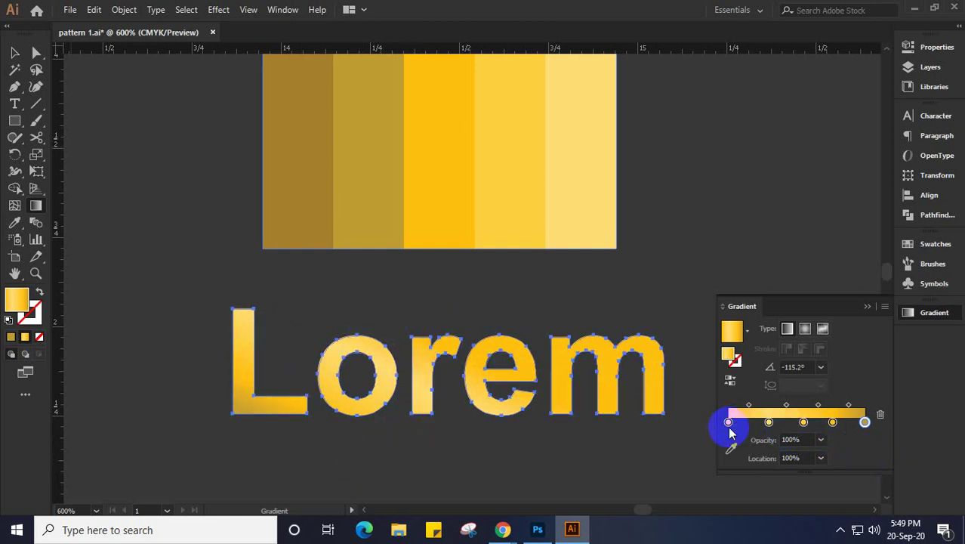
pyautogui.moveTo(728, 423); pyautogui.dragTo(782, 436)
pyautogui.click(803, 423)
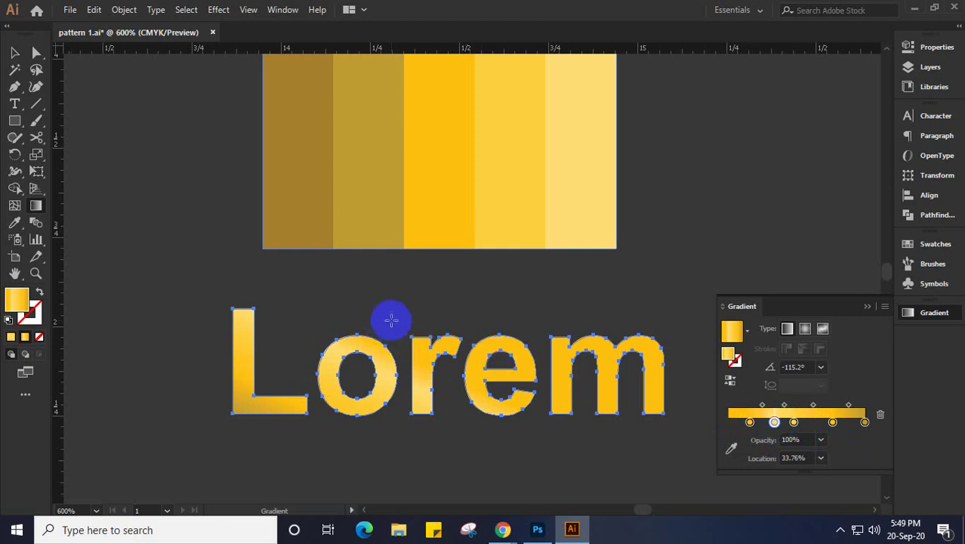
# Redraw the gradient over "Lorem" from the top of the letters to just below them at about -102.5°
pyautogui.moveTo(391, 320)
pyautogui.mouseDown()
pyautogui.moveTo(357, 396)
pyautogui.moveTo(308, 400)
pyautogui.moveTo(424, 351)
pyautogui.moveTo(356, 323)
pyautogui.moveTo(354, 362)
pyautogui.moveTo(414, 327)
pyautogui.moveTo(399, 388)
pyautogui.moveTo(409, 392)
pyautogui.moveTo(393, 394)
pyautogui.moveTo(341, 339)
pyautogui.moveTo(375, 313)
pyautogui.moveTo(331, 371)
pyautogui.moveTo(420, 390)
pyautogui.moveTo(388, 394)
pyautogui.mouseUp()
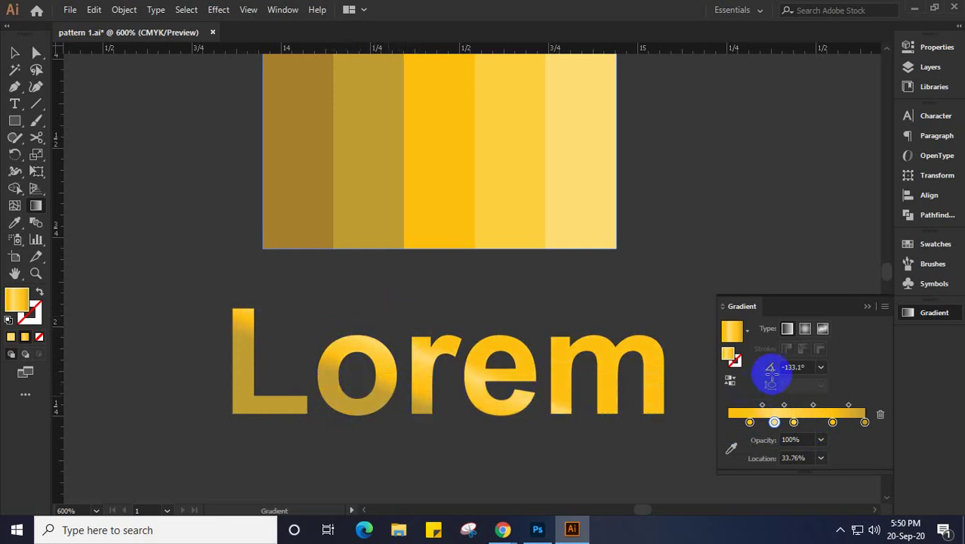
pyautogui.click(414, 333)
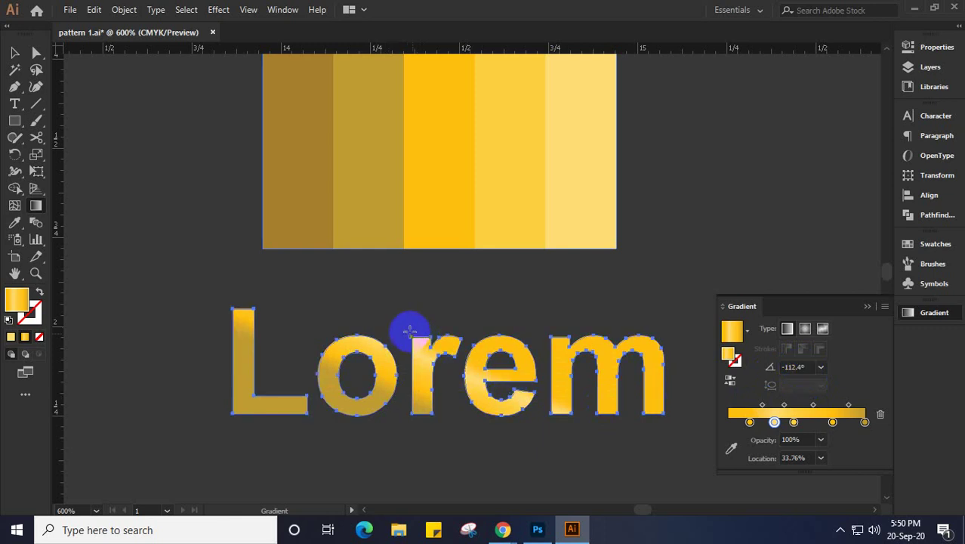
pyautogui.moveTo(385, 322); pyautogui.dragTo(363, 435)
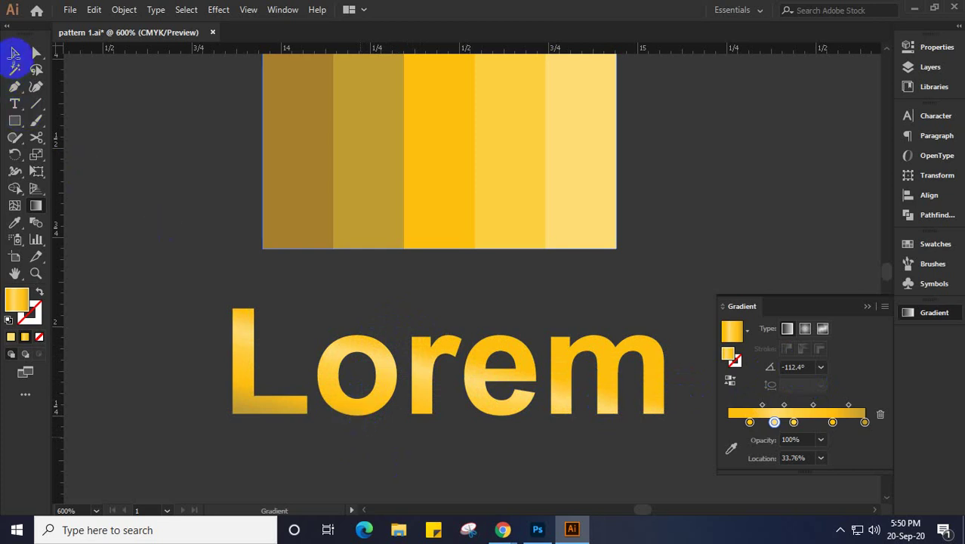
pyautogui.click(14, 53)
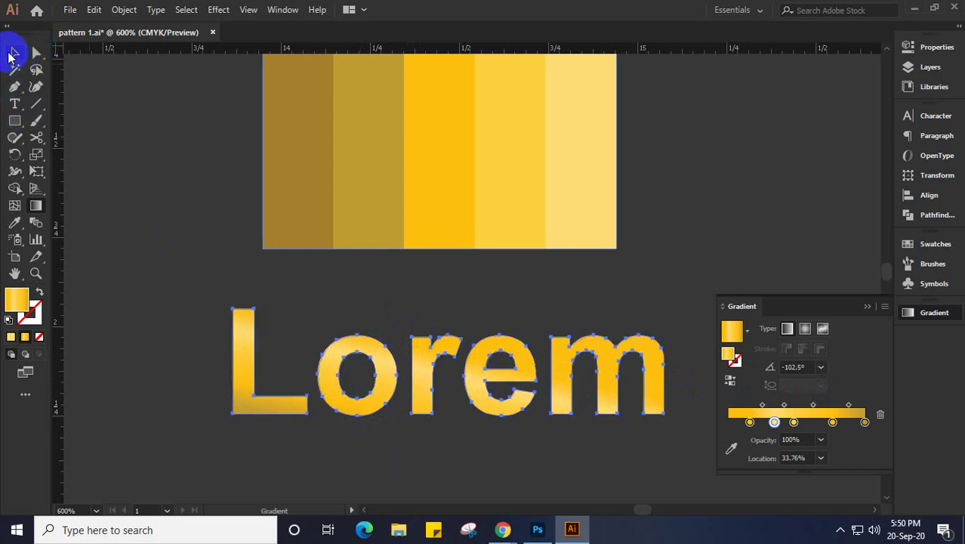
# Draw a rectangle below the palette image that covers the whole "Lorem" text with a margin around it
pyautogui.click(441, 319)
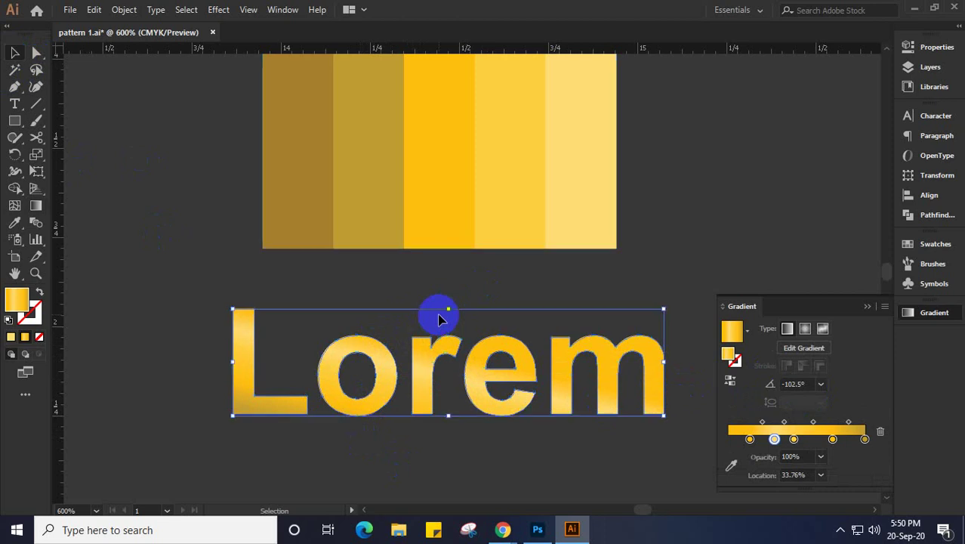
pyautogui.scroll(-2, 441, 318)
pyautogui.click(15, 121)
pyautogui.moveTo(153, 190); pyautogui.dragTo(709, 450)
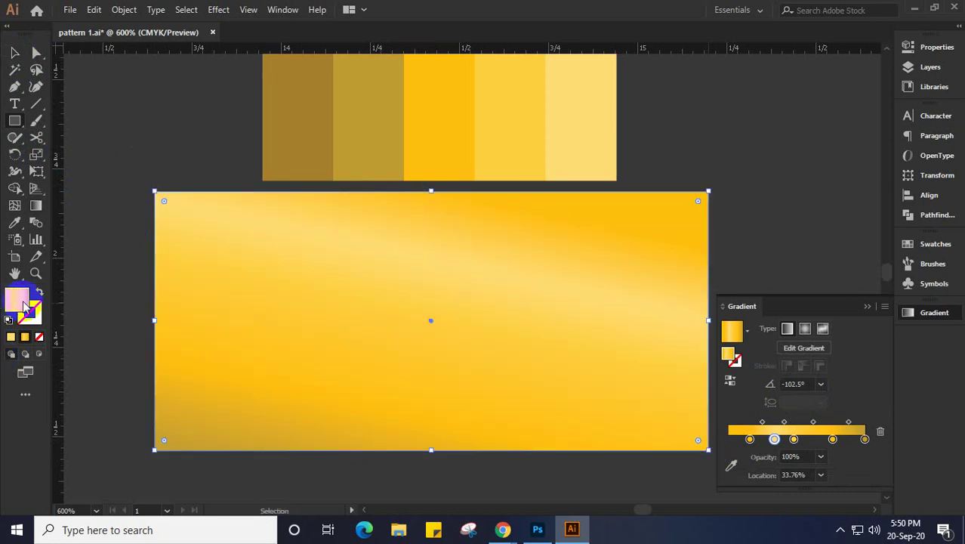
pyautogui.doubleClick(21, 305)
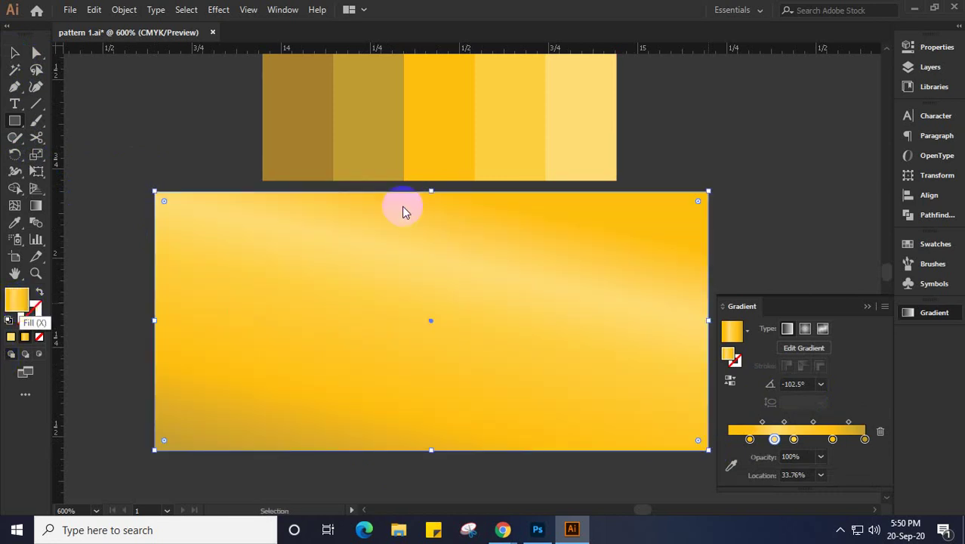
pyautogui.click(800, 127)
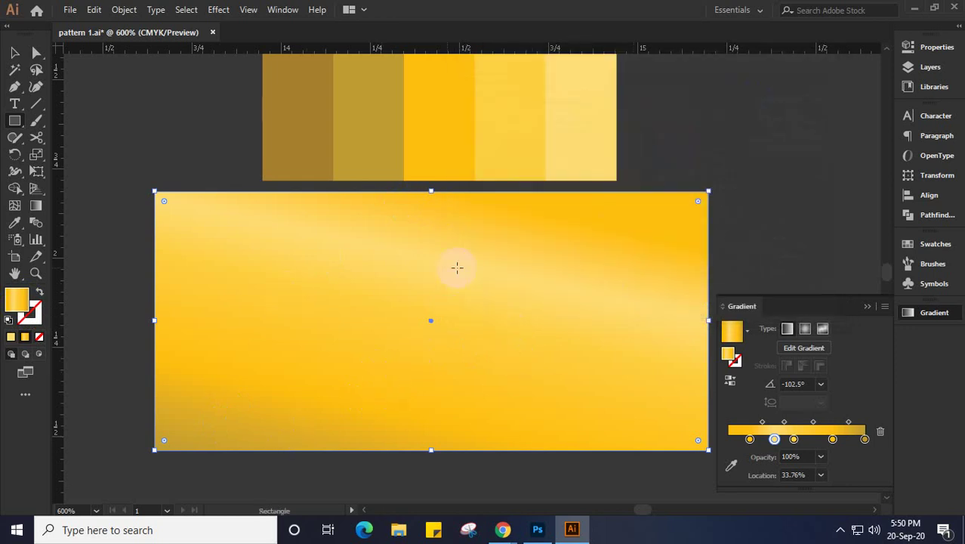
pyautogui.click(180, 183)
pyautogui.moveTo(180, 183); pyautogui.dragTo(239, 265)
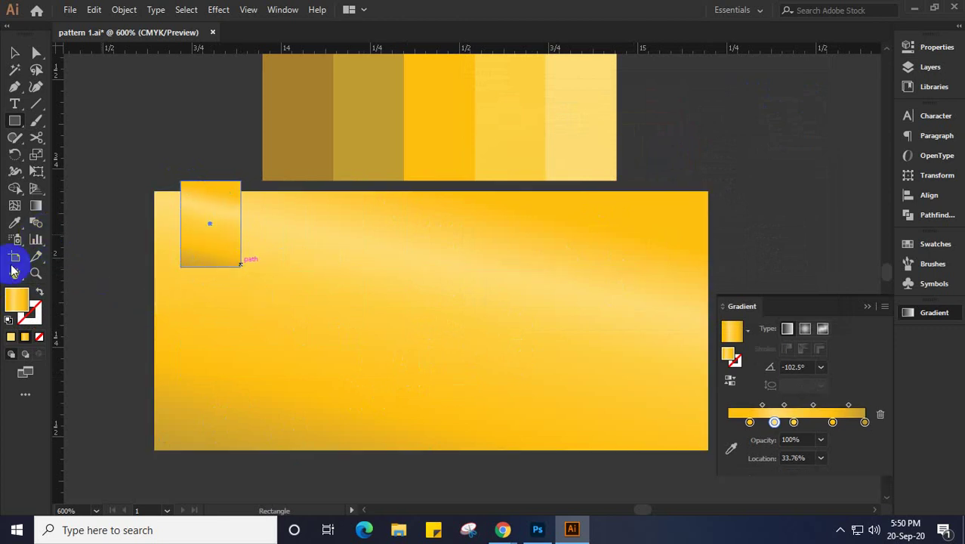
pyautogui.hotkey('ctrl', 'z')
# Try to set the fill to black with the Color Picker
pyautogui.click(14, 54)
pyautogui.click(20, 304)
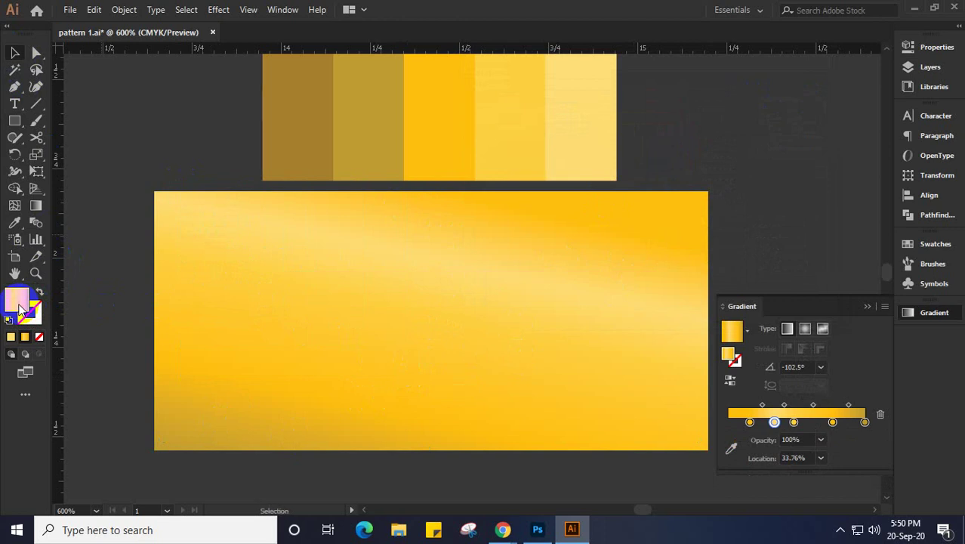
pyautogui.click(835, 269)
pyautogui.doubleClick(830, 265)
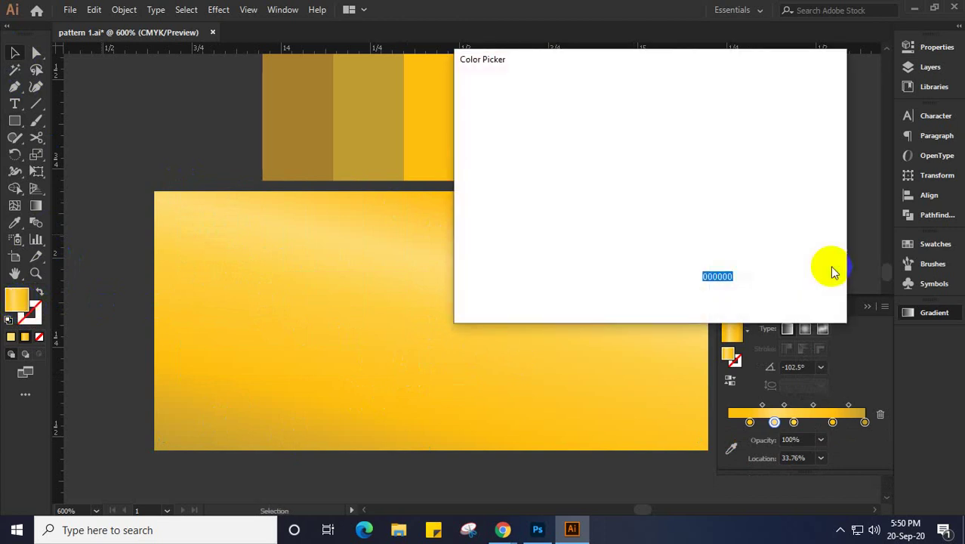
pyautogui.click(589, 270)
pyautogui.click(797, 106)
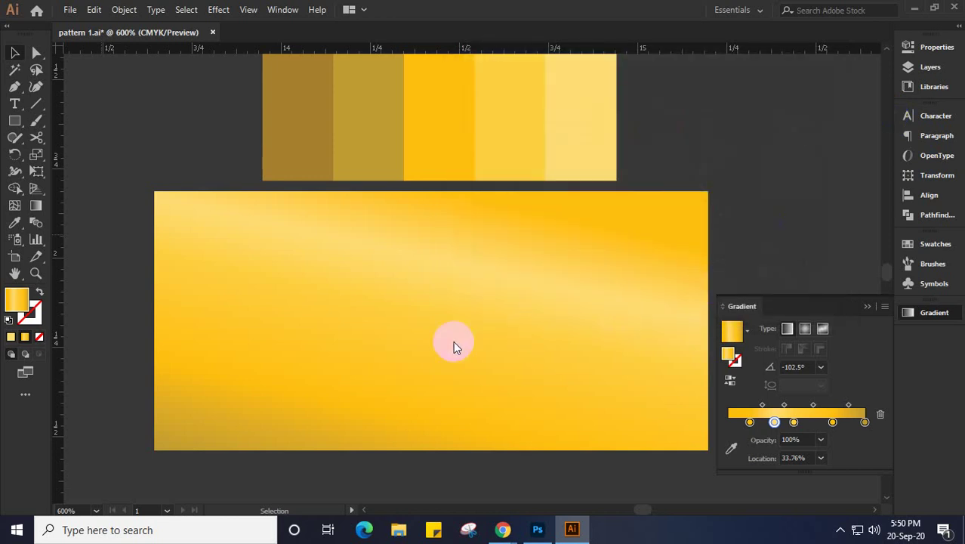
# Select the large gradient rectangle and send it to the back, behind the "Lorem" text
pyautogui.click(428, 331)
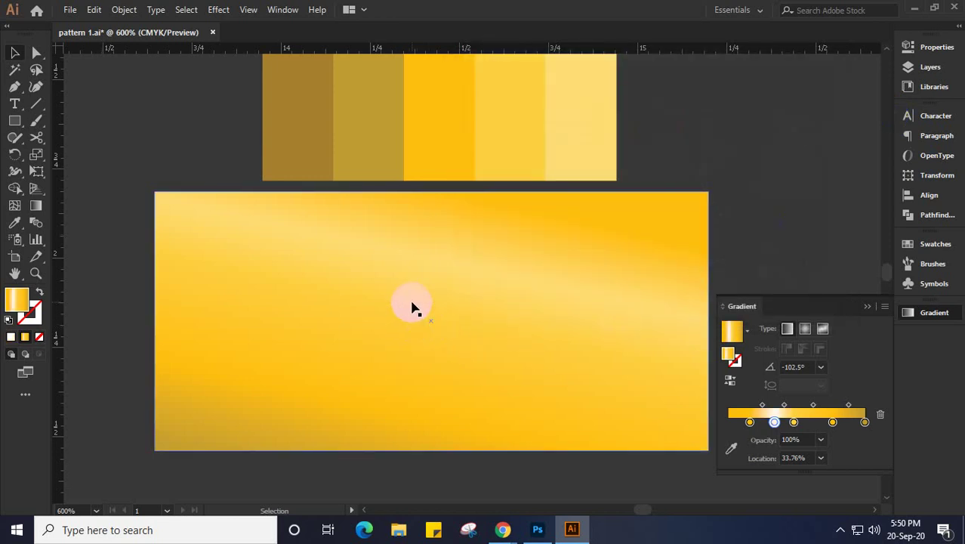
pyautogui.rightClick(386, 273)
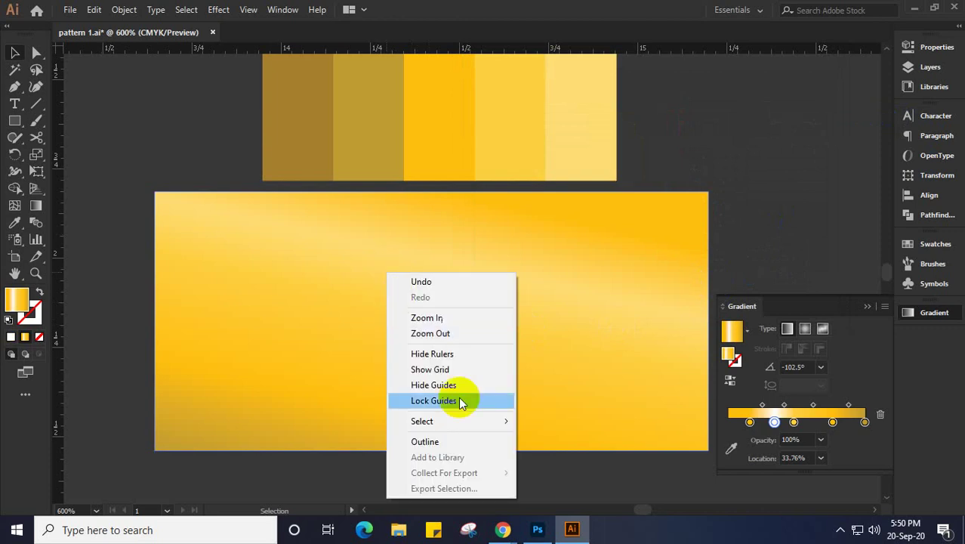
pyautogui.click(112, 198)
pyautogui.click(224, 280)
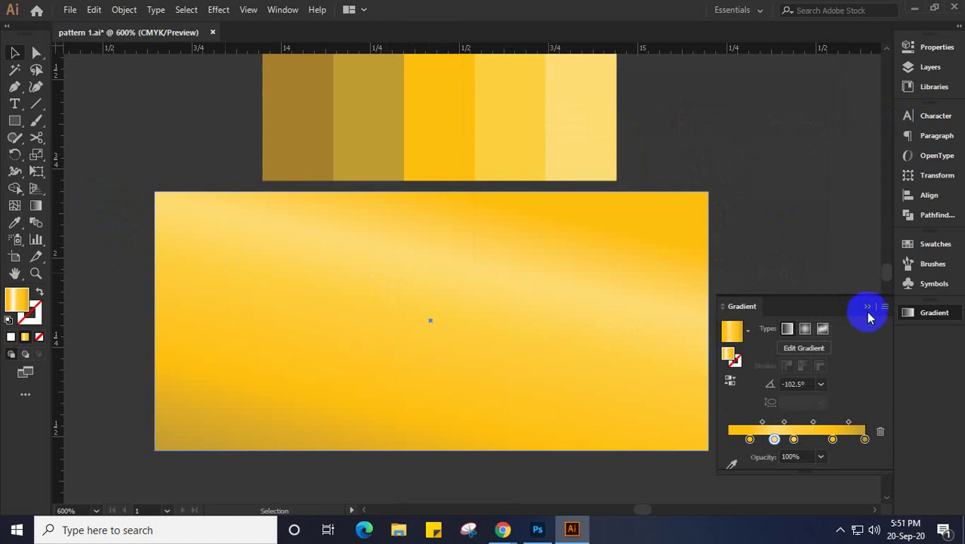
pyautogui.rightClick(220, 492)
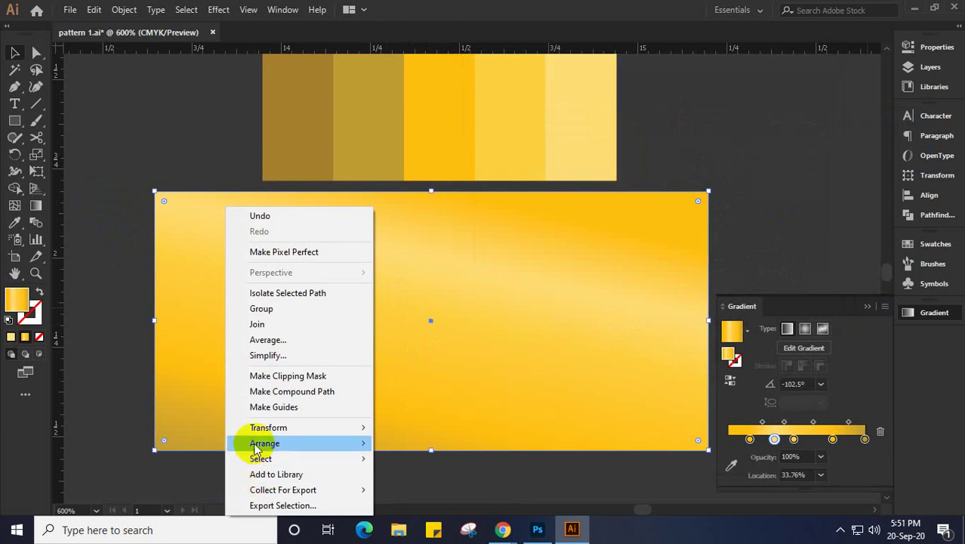
pyautogui.moveTo(259, 442)
pyautogui.click(442, 489)
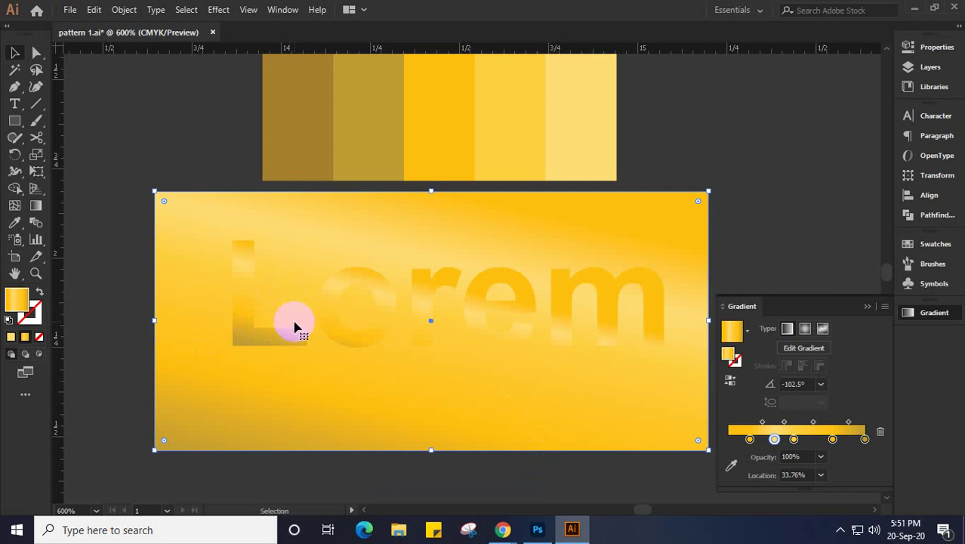
# Redraw the rectangle's gradient as a short diagonal across its lower-left corner at about 34.7°
pyautogui.click(34, 208)
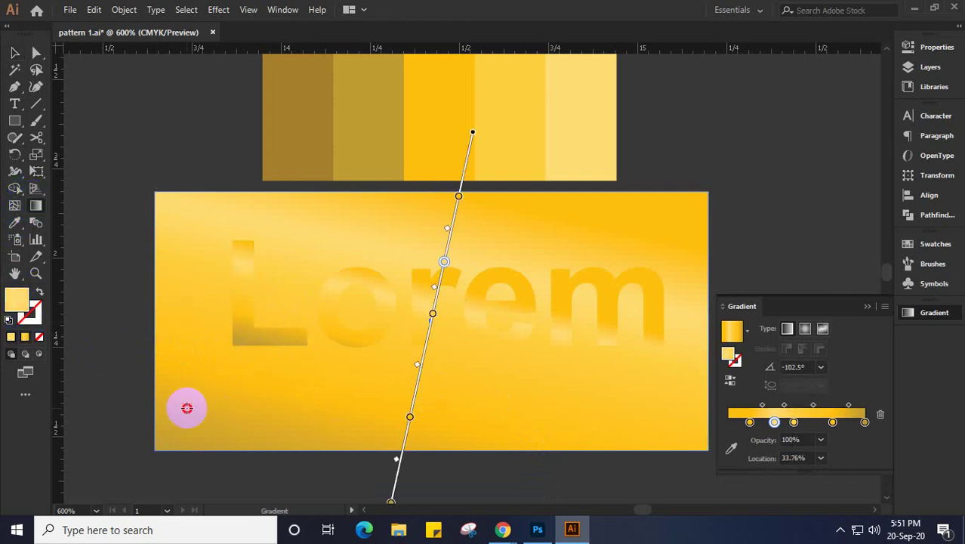
pyautogui.moveTo(180, 409); pyautogui.dragTo(433, 334)
pyautogui.moveTo(482, 317)
pyautogui.mouseDown()
pyautogui.moveTo(706, 207)
pyautogui.moveTo(267, 286)
pyautogui.moveTo(102, 338)
pyautogui.moveTo(207, 301)
pyautogui.moveTo(392, 346)
pyautogui.moveTo(265, 353)
pyautogui.mouseUp()
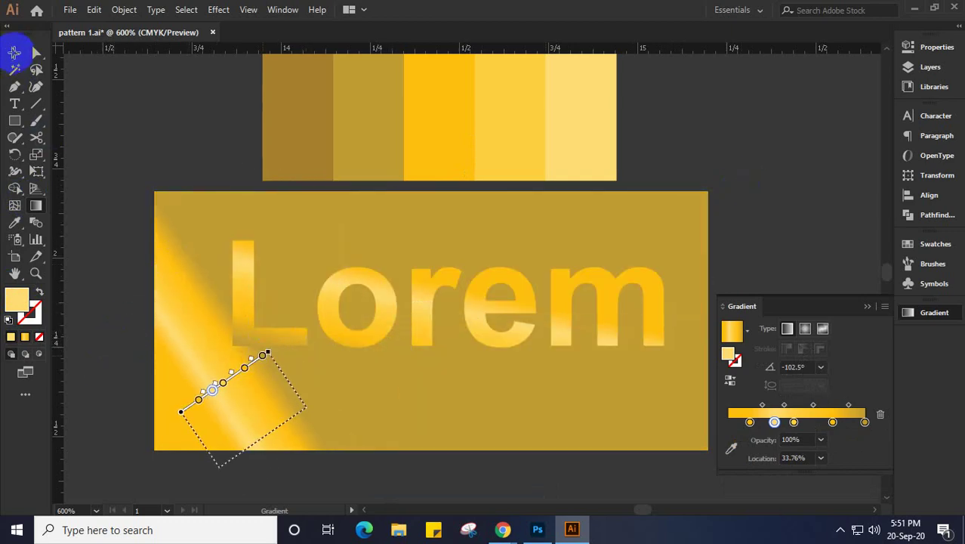
pyautogui.click(14, 53)
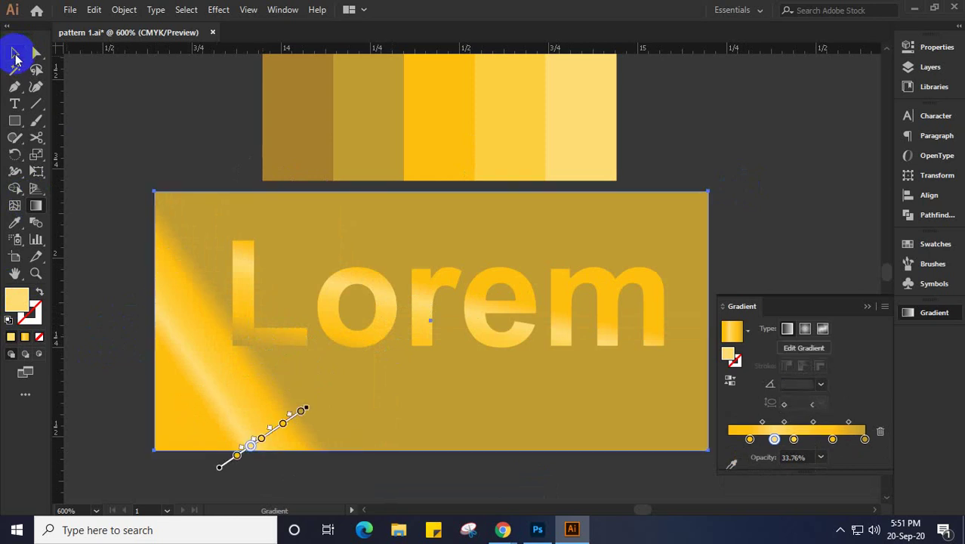
# Try to change the background rectangle's gradient fill to black in the Color Picker
pyautogui.doubleClick(21, 306)
pyautogui.moveTo(556, 226); pyautogui.dragTo(463, 285)
pyautogui.click(781, 108)
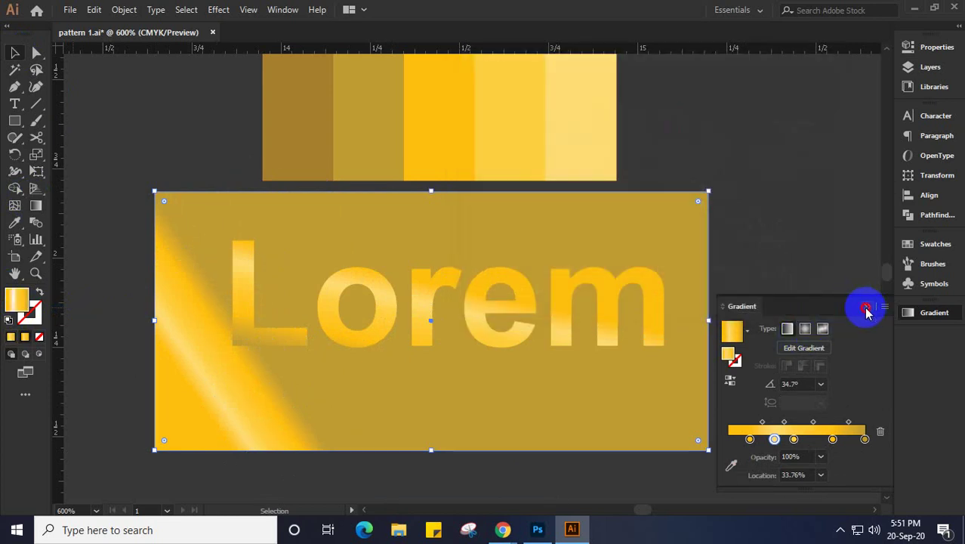
# Fill the background rectangle with the black swatch and move "Lorem" slightly down to centre it on the rectangle
pyautogui.click(867, 309)
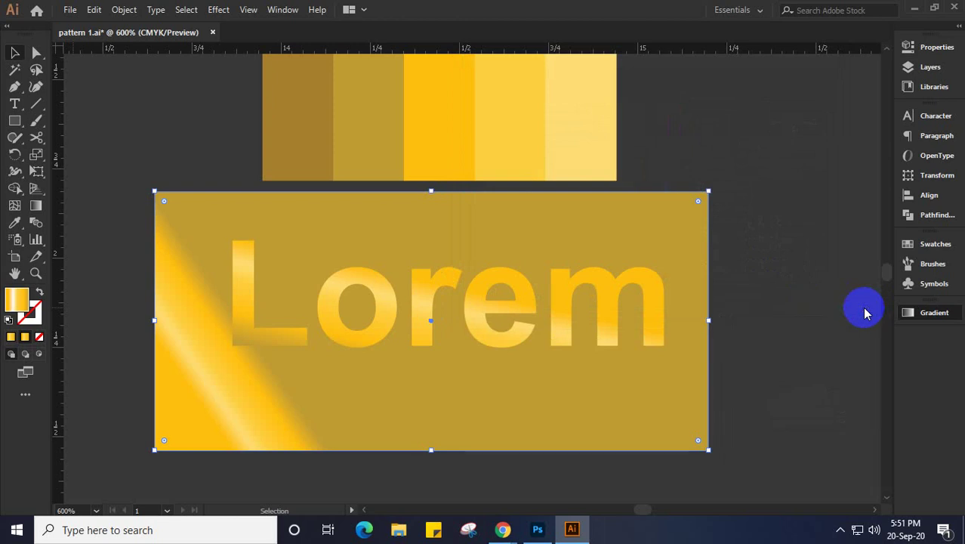
pyautogui.click(930, 247)
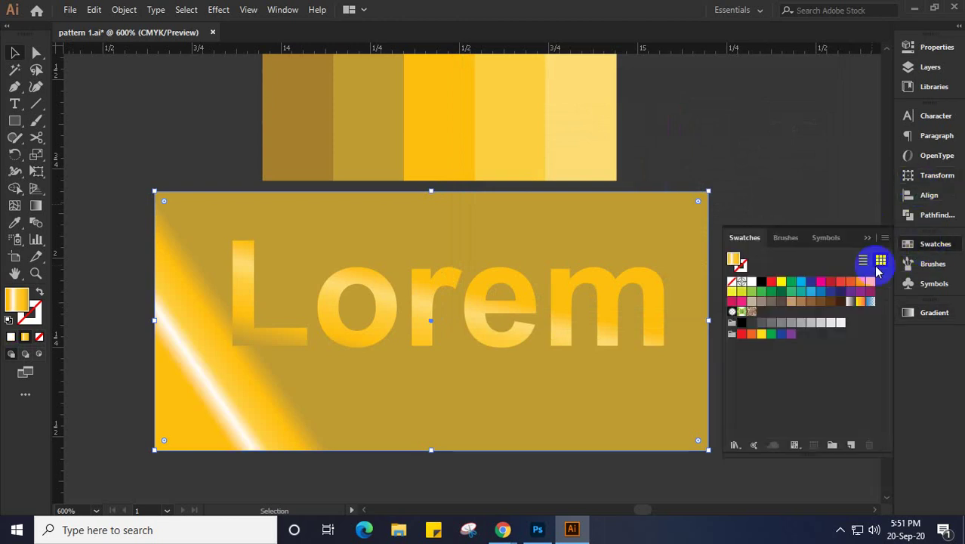
pyautogui.click(761, 283)
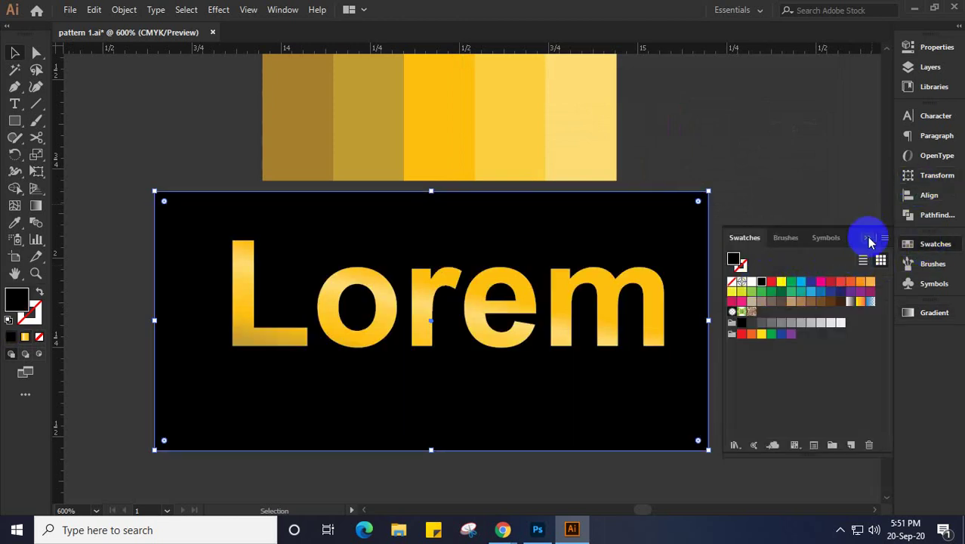
pyautogui.click(866, 240)
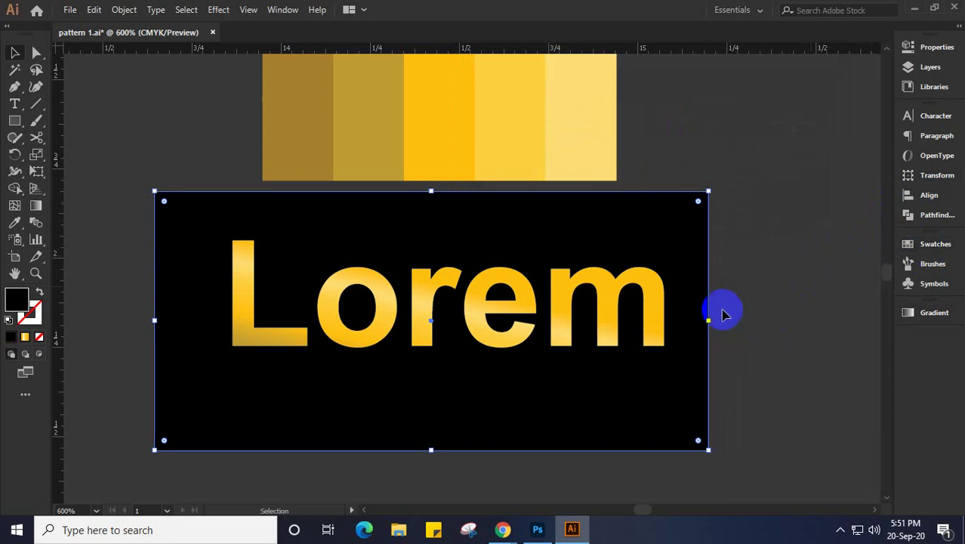
pyautogui.moveTo(481, 310); pyautogui.dragTo(476, 323)
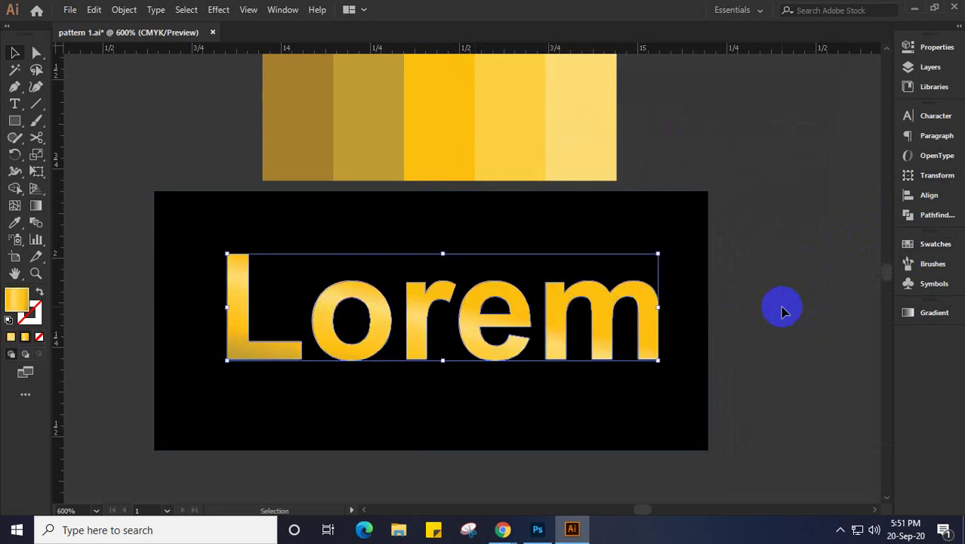
pyautogui.click(783, 309)
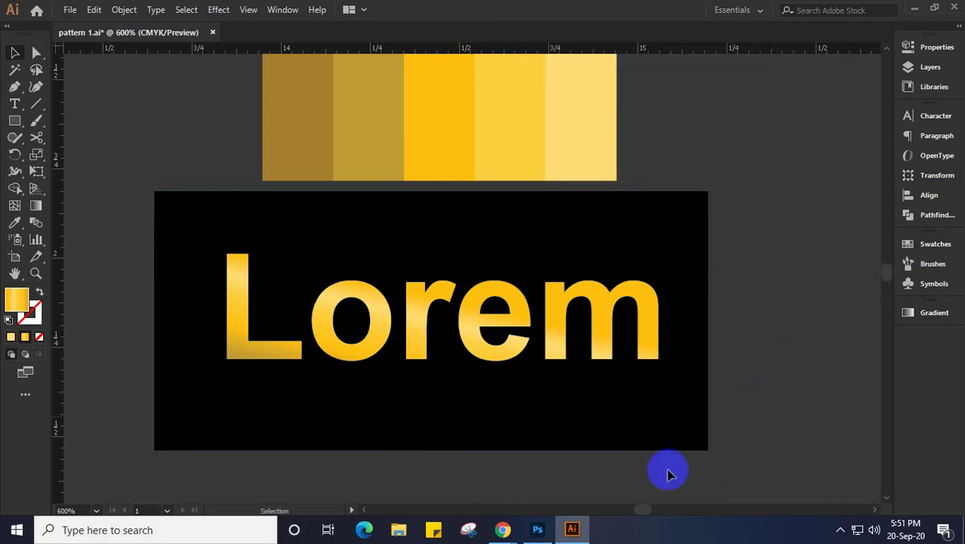
# Switch to the Google Meet call in Chrome and stop presenting the screen
pyautogui.click(913, 12)
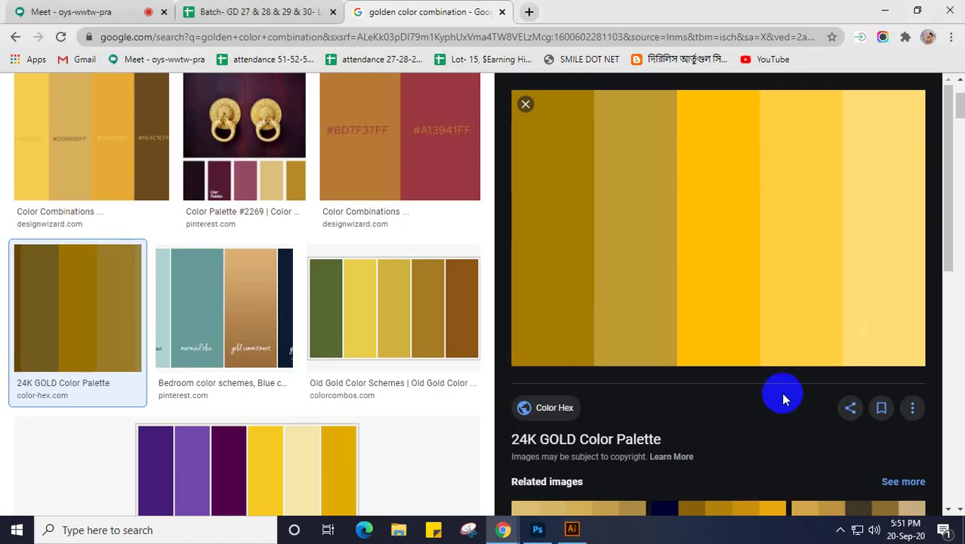
pyautogui.click(88, 13)
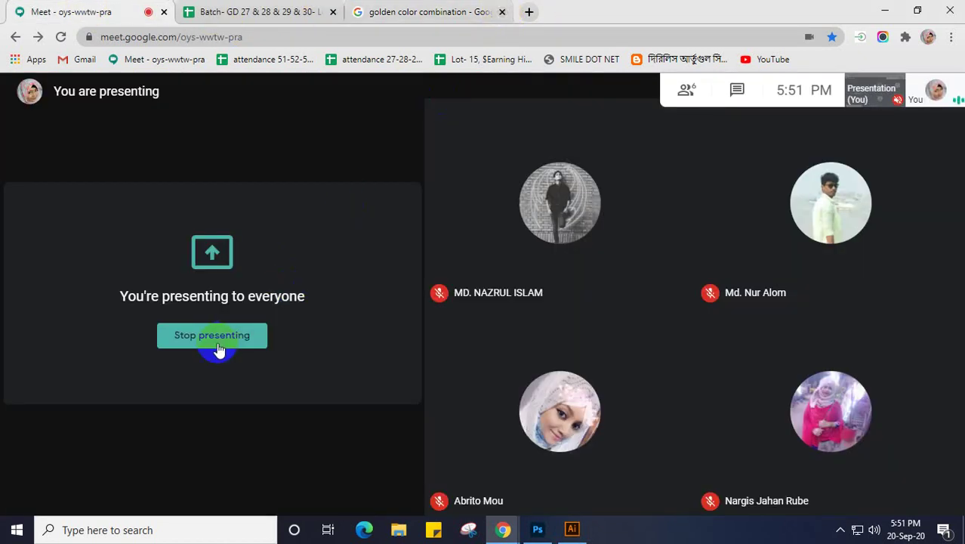
pyautogui.click(194, 346)
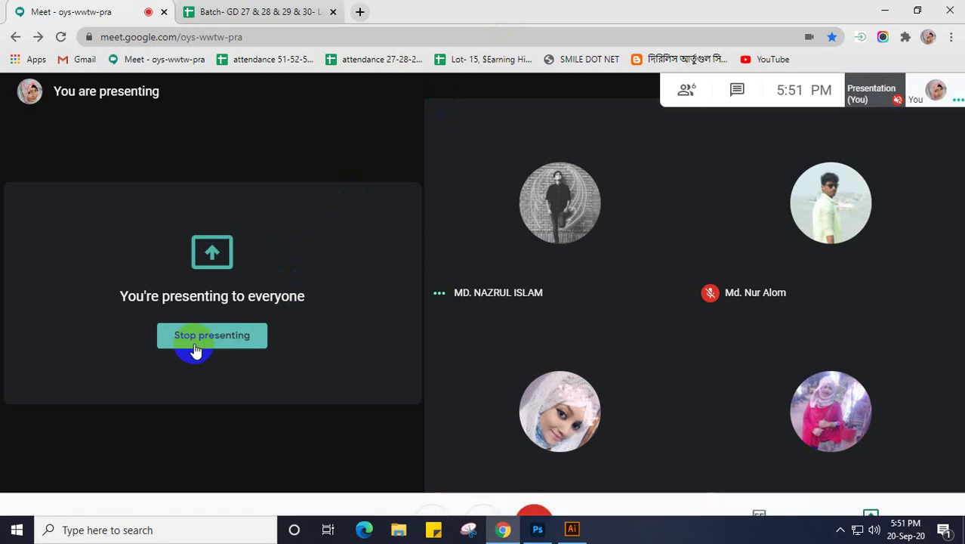
# Close Photoshop without saving the changes to Free_Poster_Frame_Mockup_1.psd
pyautogui.click(537, 530)
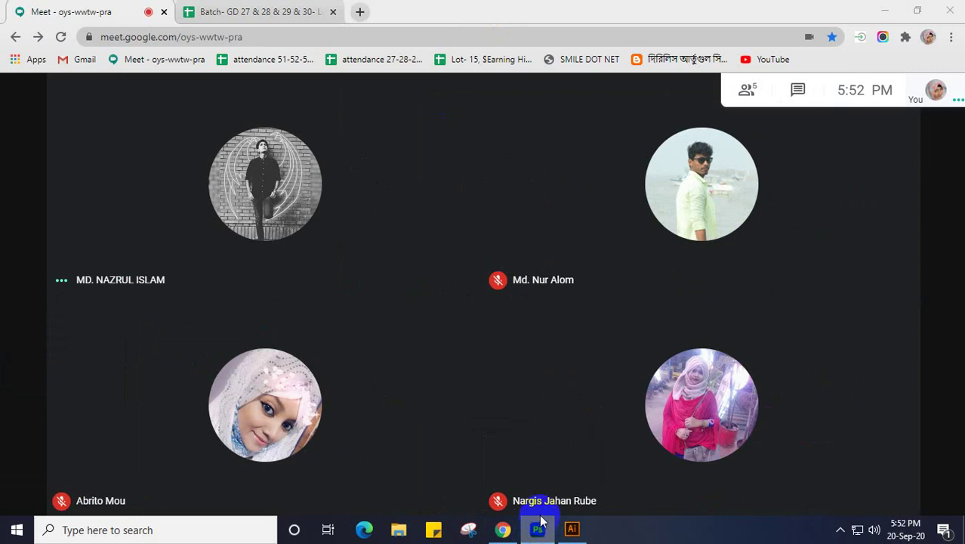
pyautogui.rightClick(540, 521)
pyautogui.click(536, 521)
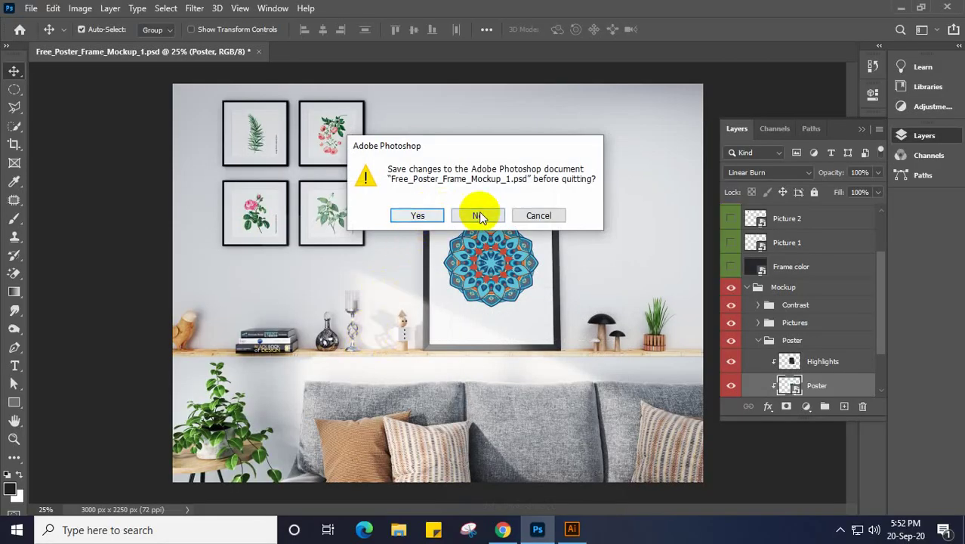
pyautogui.click(479, 215)
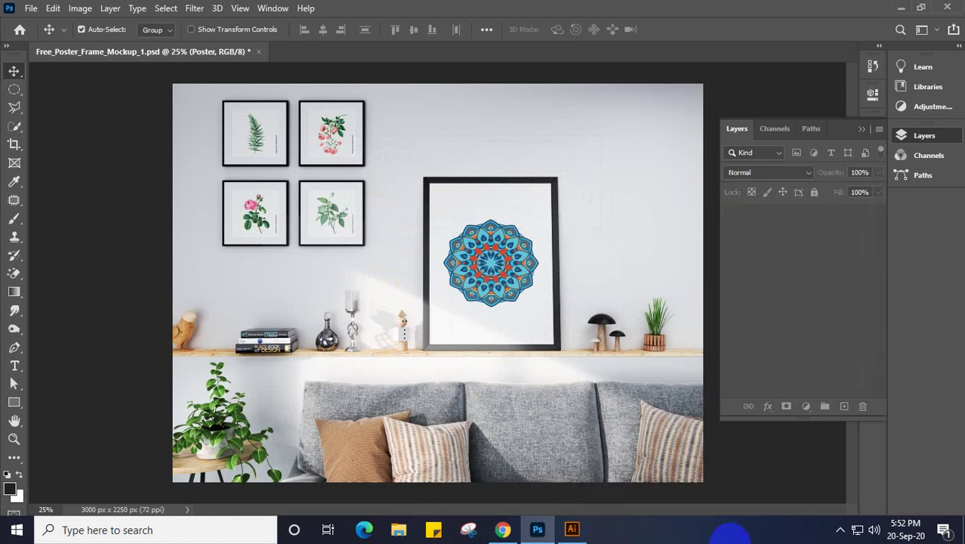
# Return to the Google Meet call in Chrome and view the participant's shared screen
pyautogui.click(502, 529)
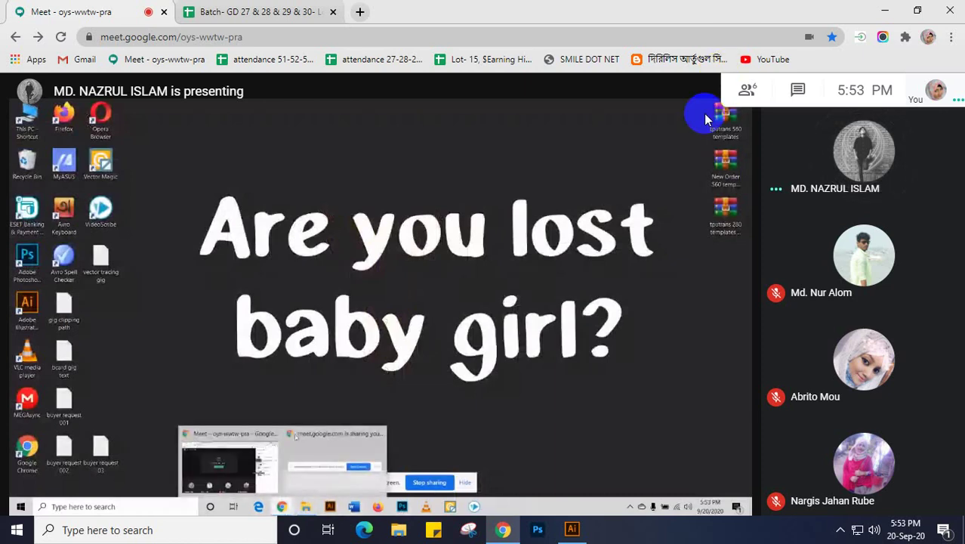
pyautogui.moveTo(408, 310)
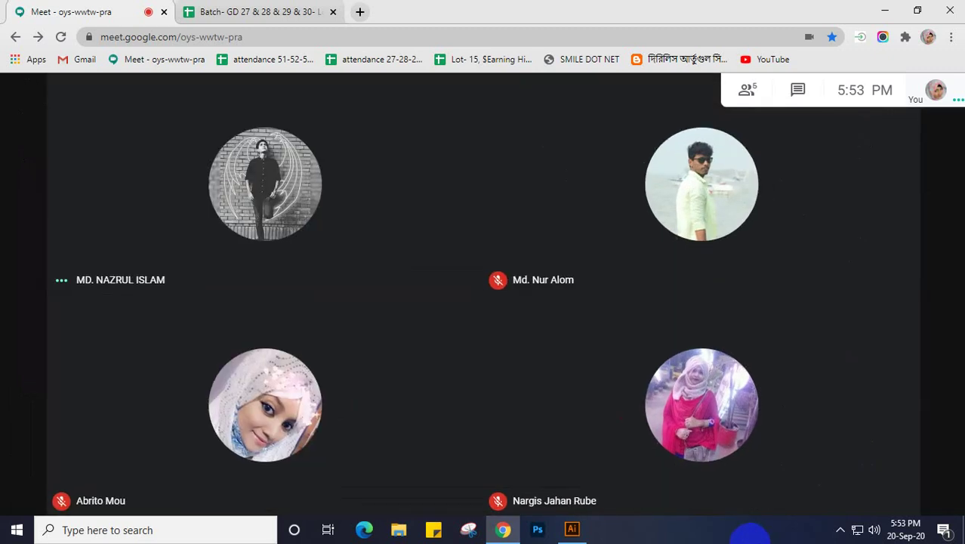
pyautogui.moveTo(657, 310)
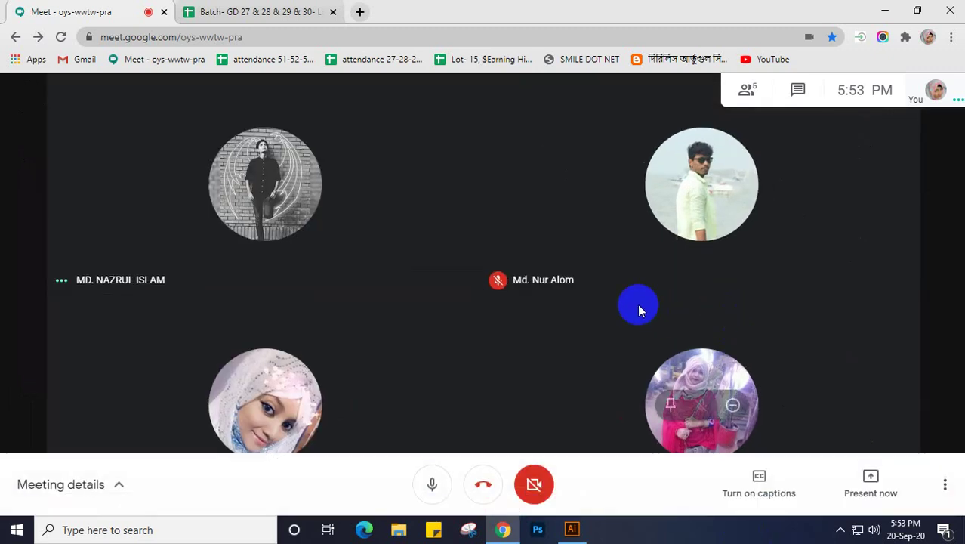
# Close Illustrator without saving the changes to pattern 1.ai
pyautogui.click(570, 533)
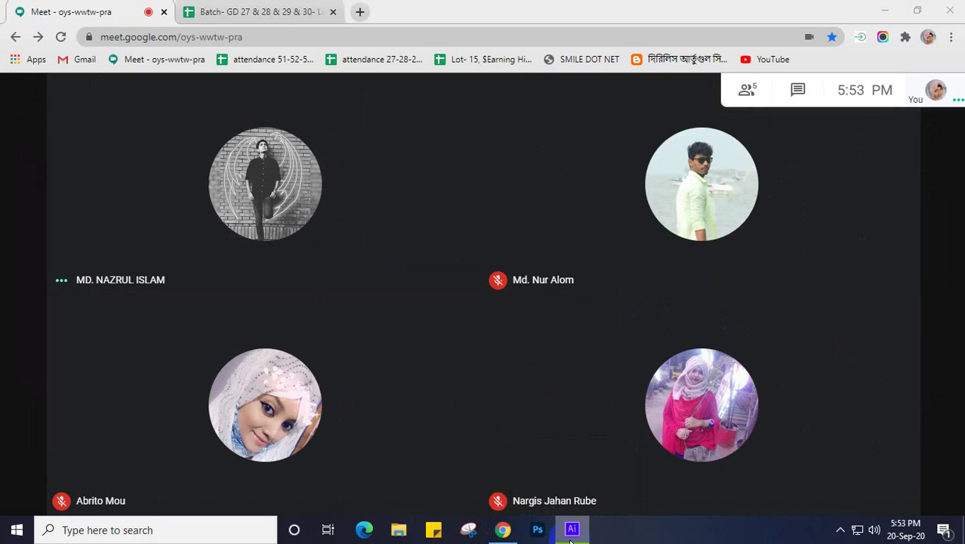
pyautogui.rightClick(570, 530)
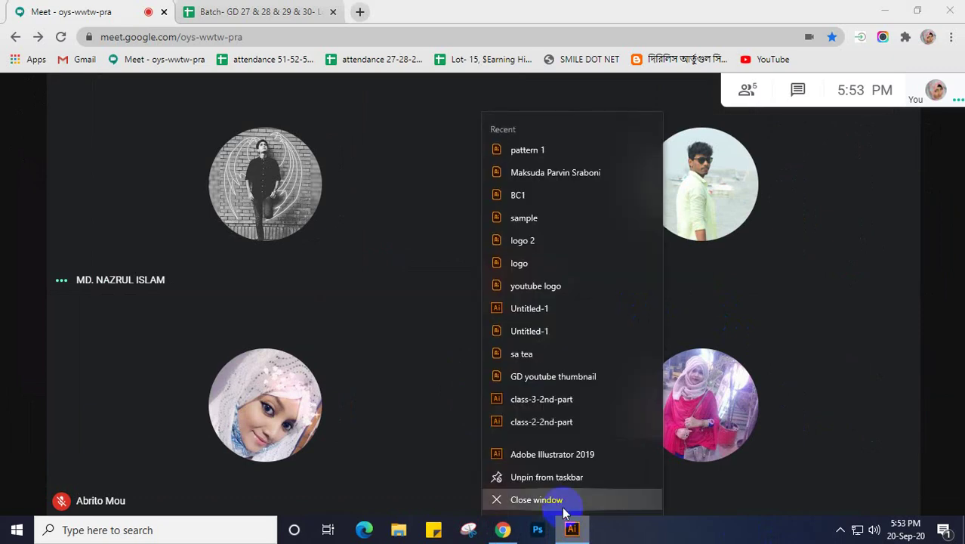
pyautogui.click(559, 497)
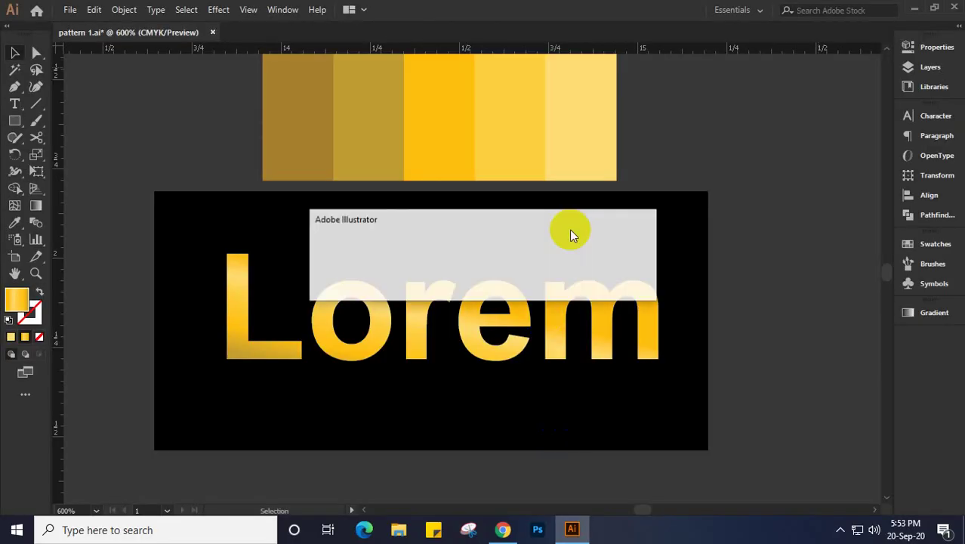
pyautogui.click(566, 284)
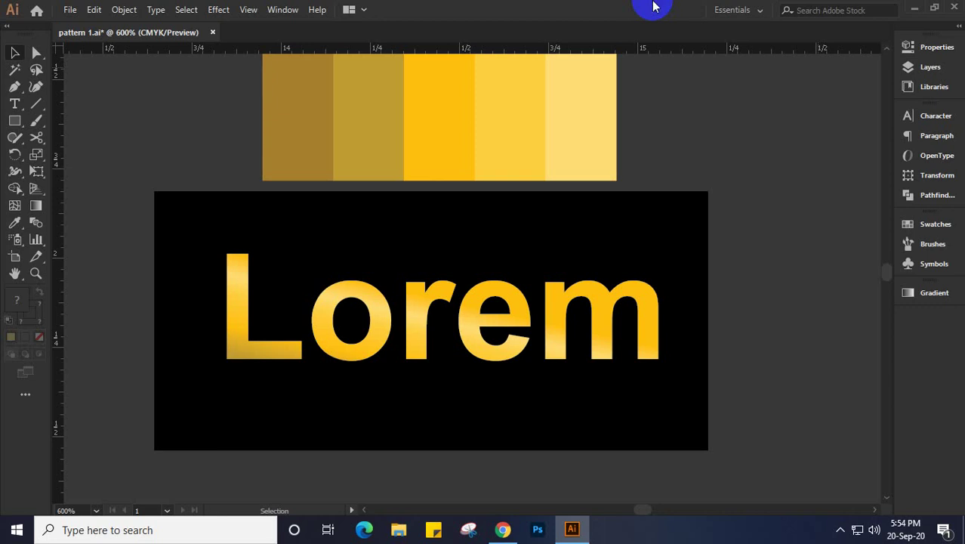
pyautogui.click(575, 532)
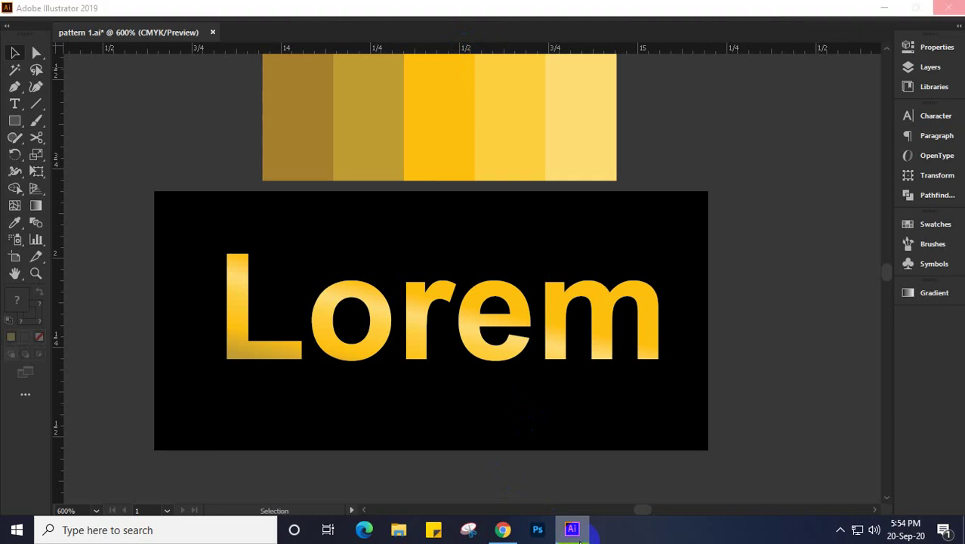
pyautogui.rightClick(576, 532)
pyautogui.click(528, 502)
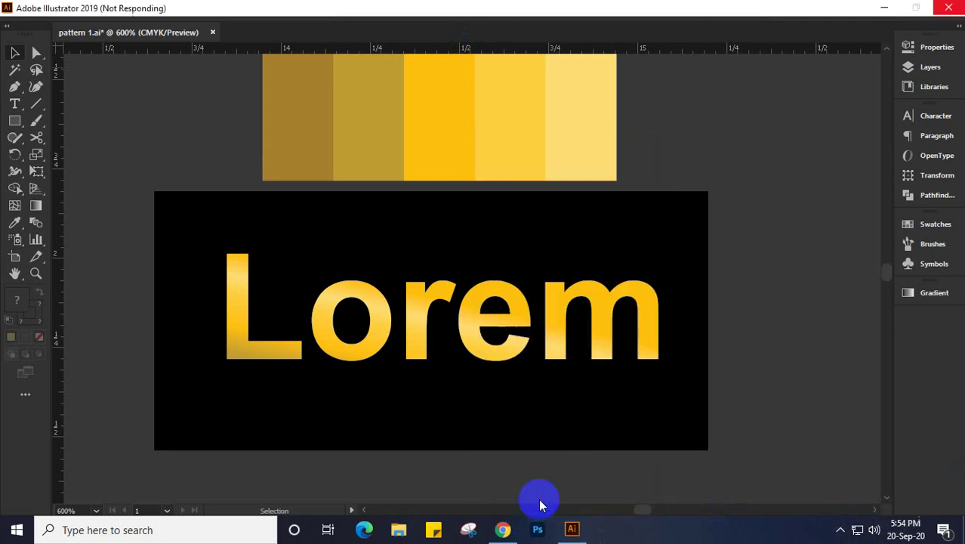